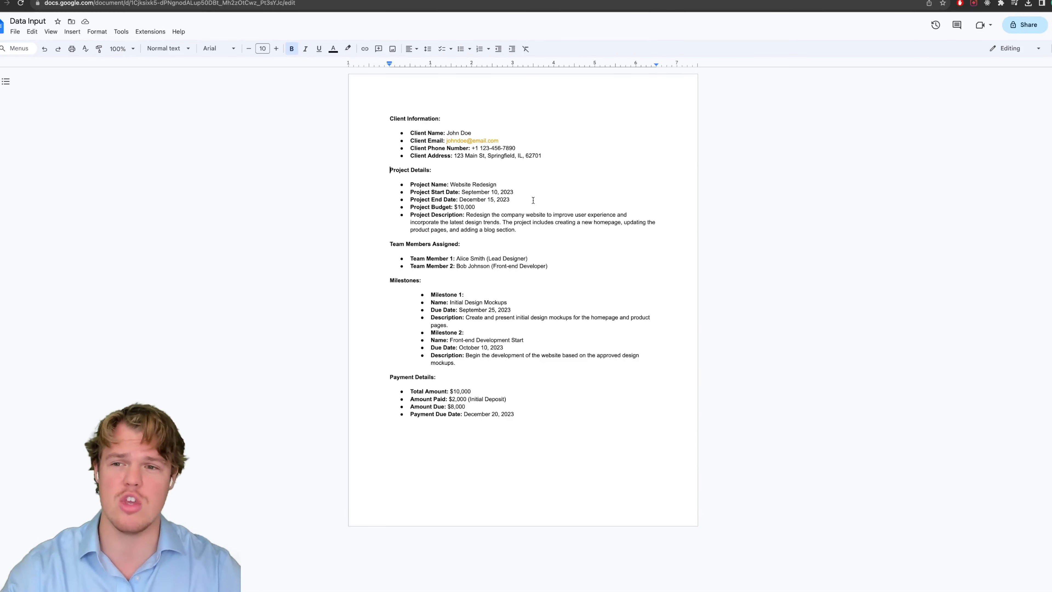
Switch to Google Drive, view the Data Intake folder in Youtube Zaps, and open the Data Input Sheets spreadsheet.
{"action": "left_click", "coordinate": [99, 1]}
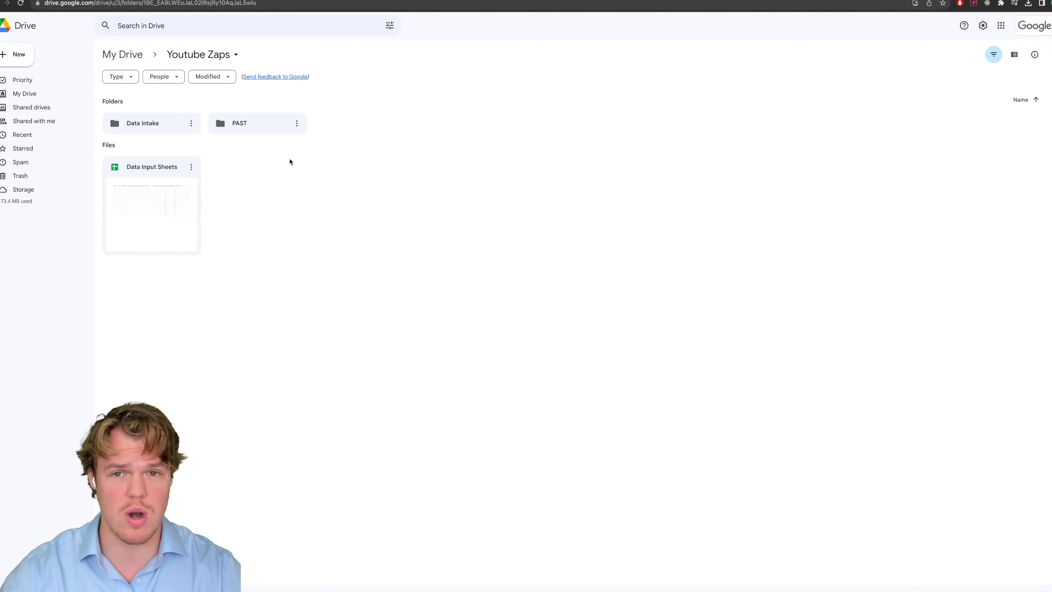
{"action": "double_click", "coordinate": [145, 122]}
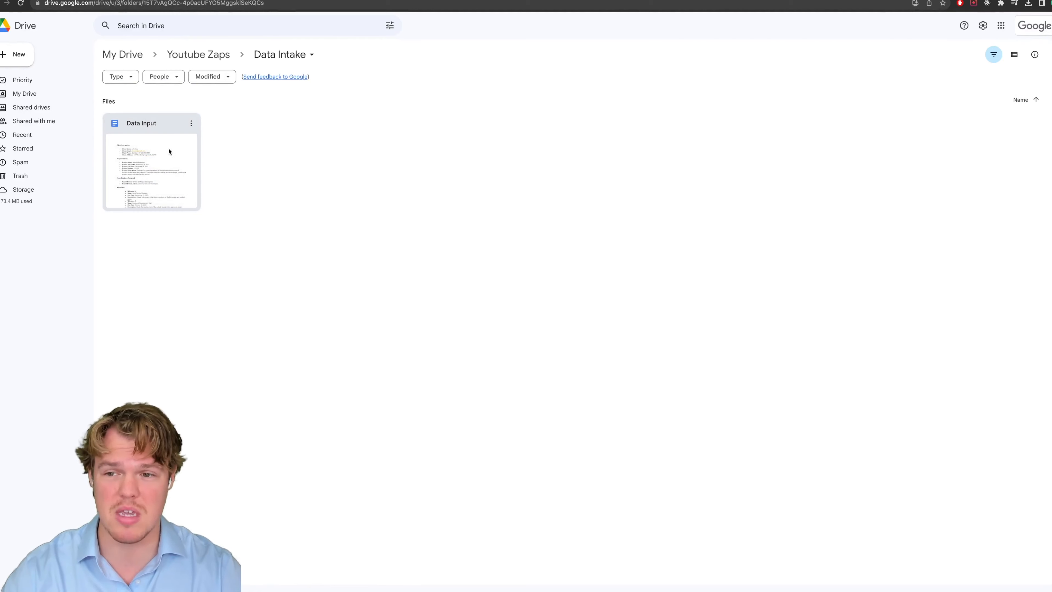
{"action": "left_click", "coordinate": [247, 57]}
{"action": "left_click", "coordinate": [198, 54]}
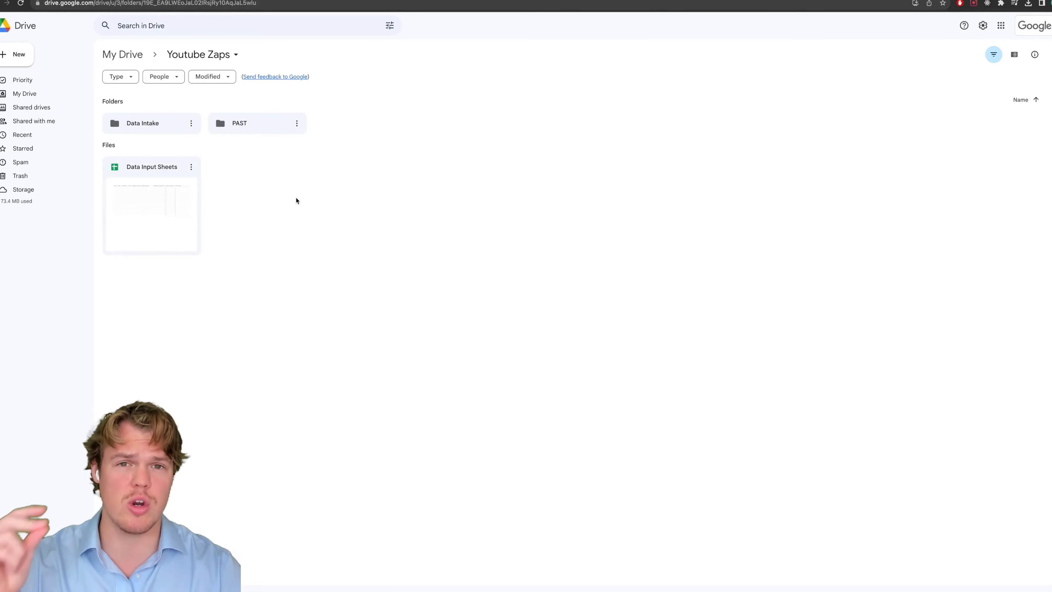
{"action": "double_click", "coordinate": [175, 235]}
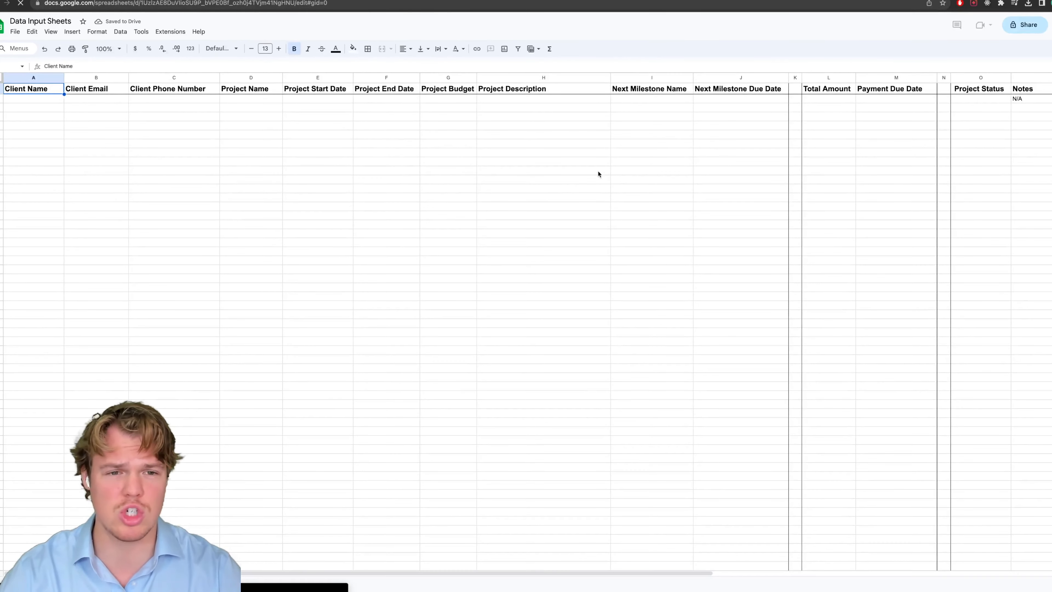
{"action": "left_click", "coordinate": [565, 191]}
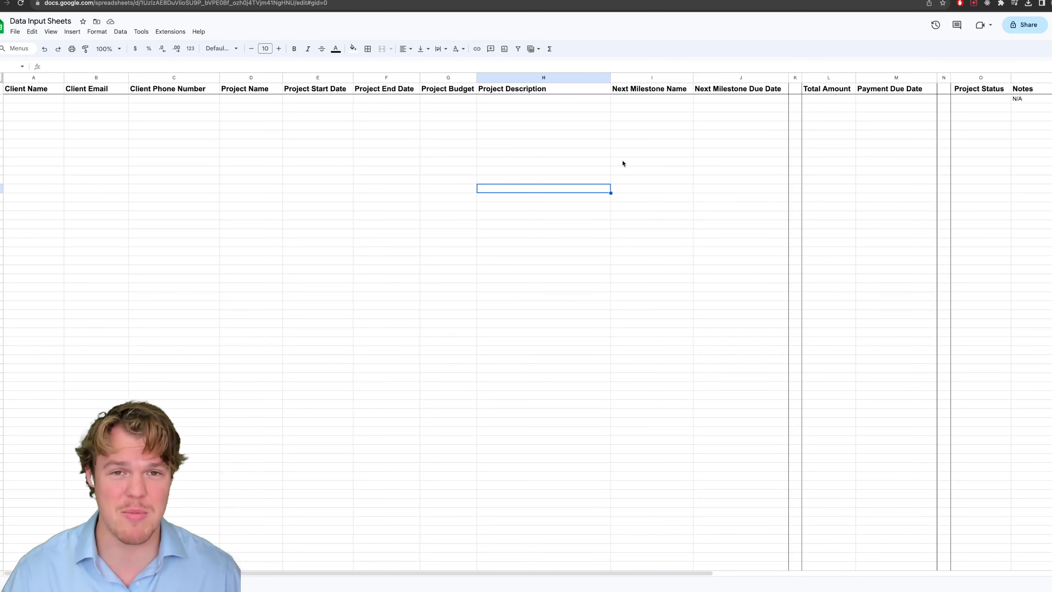
{"action": "double_click", "coordinate": [197, 98]}
{"action": "type", "text": "dadaidia"}
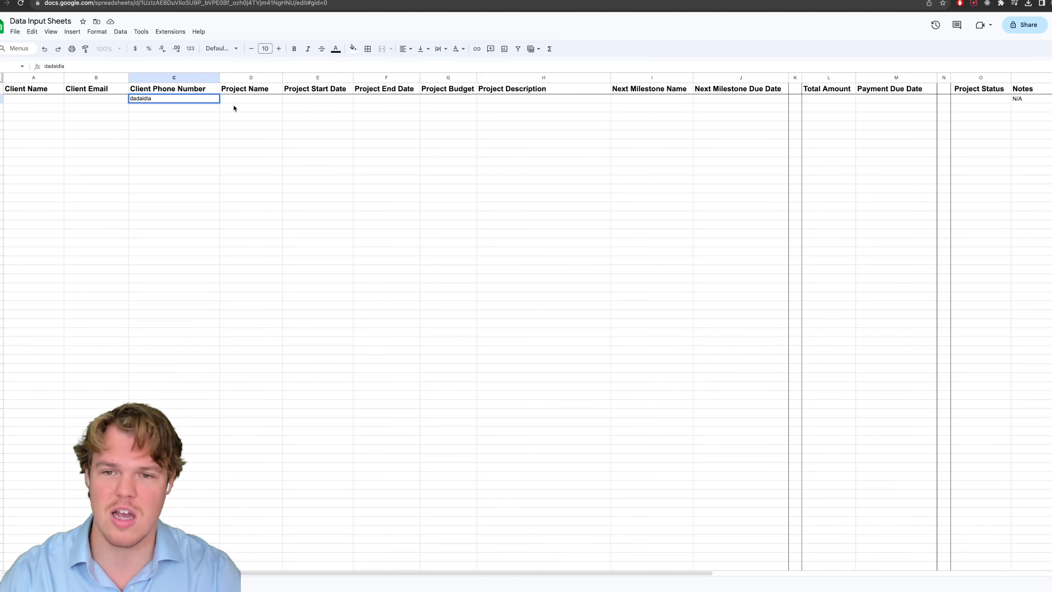
{"action": "key", "text": "ctrl+a"}
{"action": "key", "text": "BackSpace"}
{"action": "left_click", "coordinate": [192, 144]}
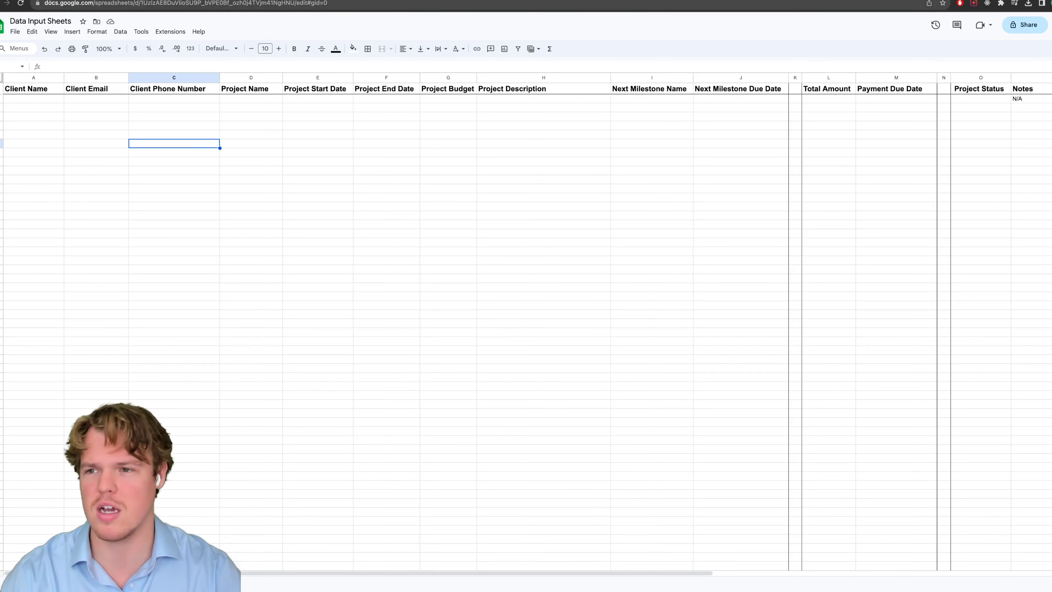
Switch to Zapier, create a new Zap and name it Data Output Automation.
{"action": "left_click", "coordinate": [55, 0]}
{"action": "left_click", "coordinate": [823, 64]}
{"action": "left_click", "coordinate": [786, 89]}
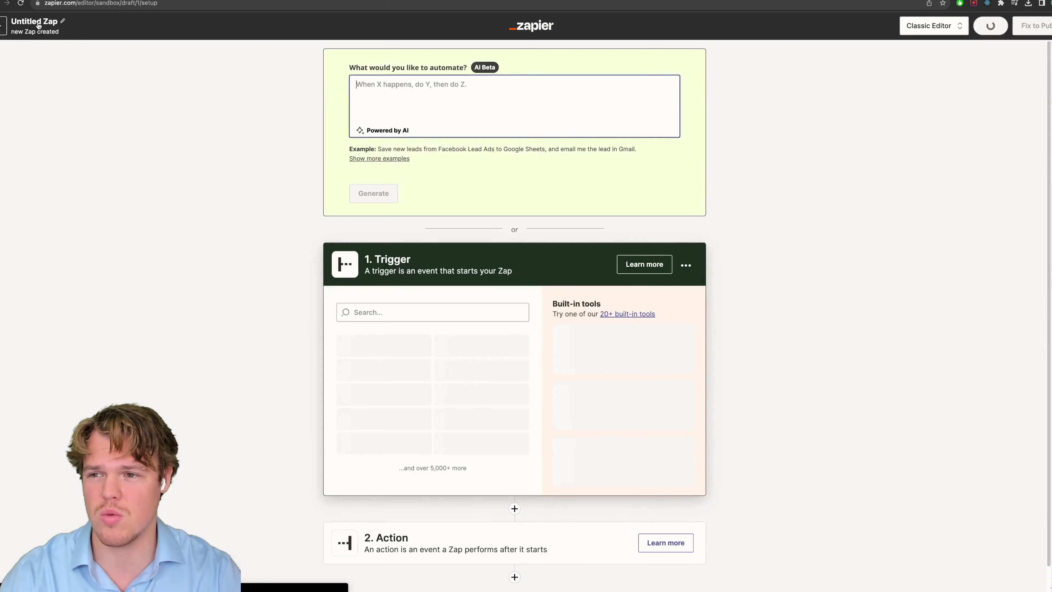
{"action": "left_click", "coordinate": [38, 25]}
{"action": "type", "text": "Data"}
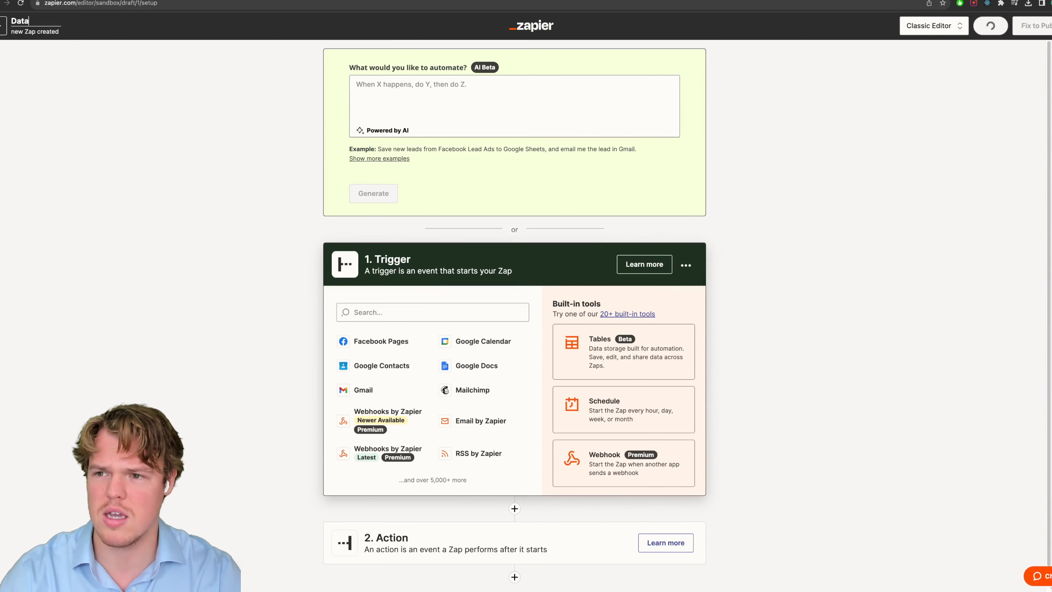
{"action": "type", "text": " Output Automation"}
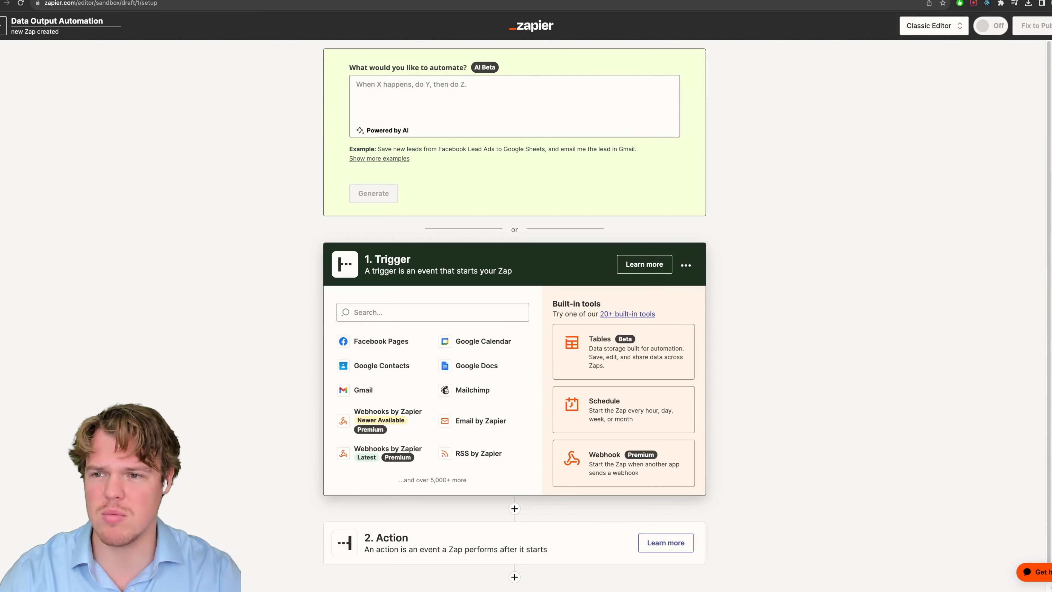
{"action": "key", "text": "Return"}
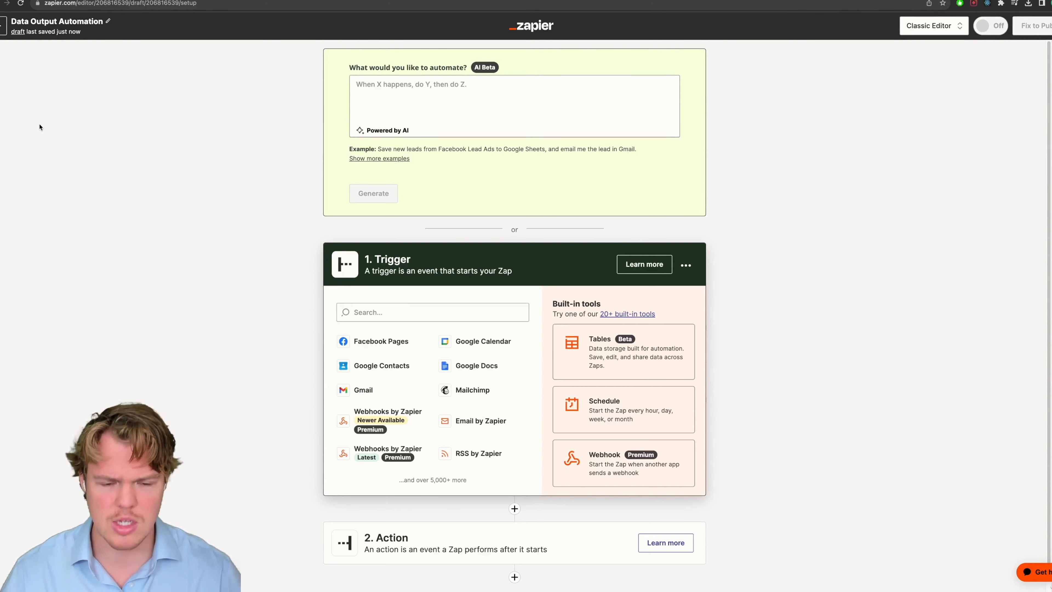
Set the trigger app to Google Drive with the New File in Folder event and continue to the account settings.
{"action": "scroll", "coordinate": [89, 162], "scroll_direction": "down", "scroll_amount": 1}
{"action": "left_click", "coordinate": [360, 286]}
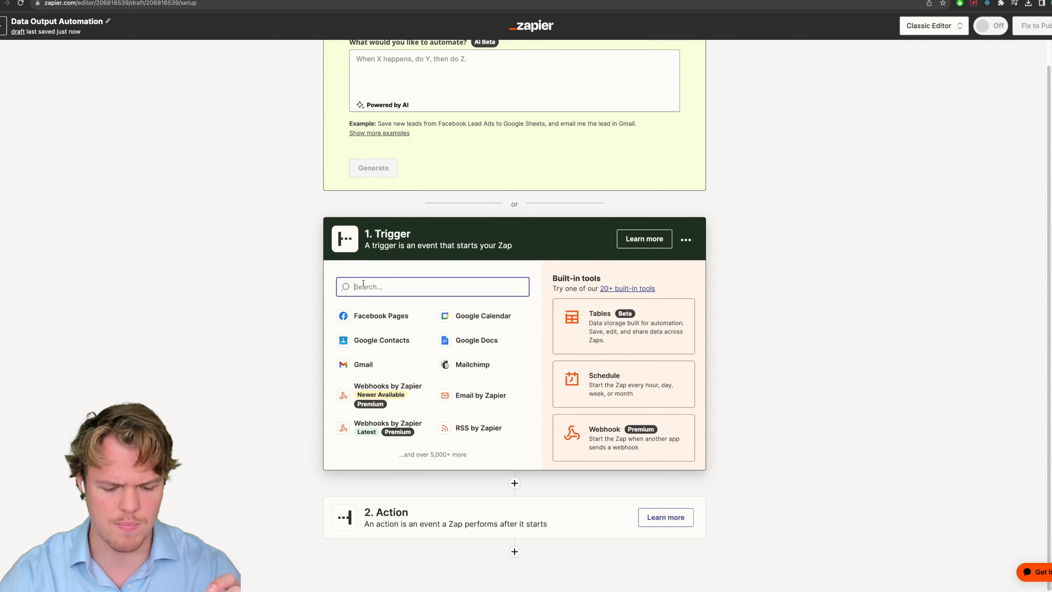
{"action": "type", "text": "g"}
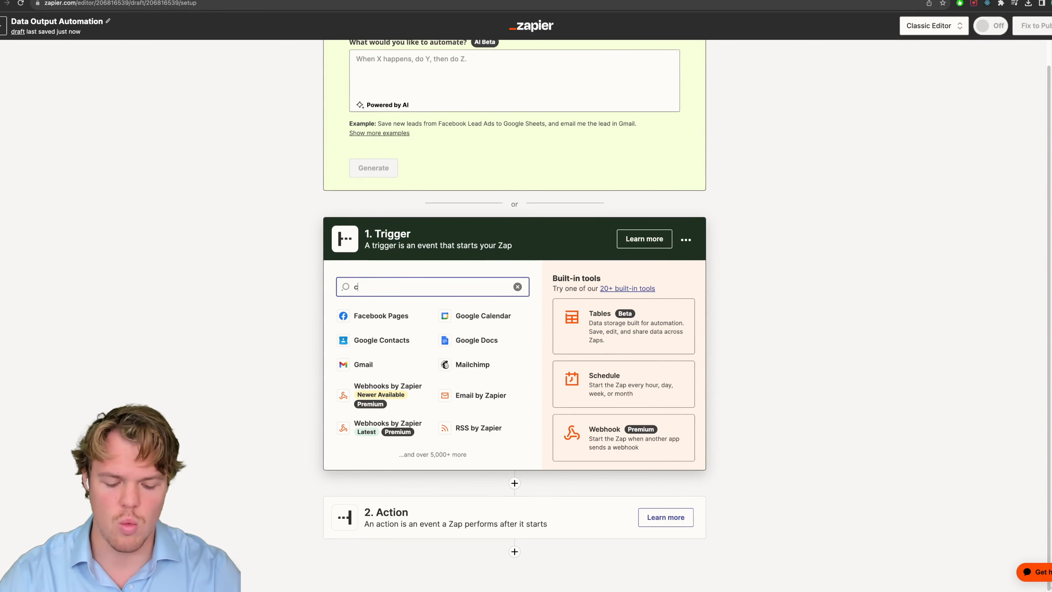
{"action": "key", "text": "BackSpace"}
{"action": "type", "text": "google dri"}
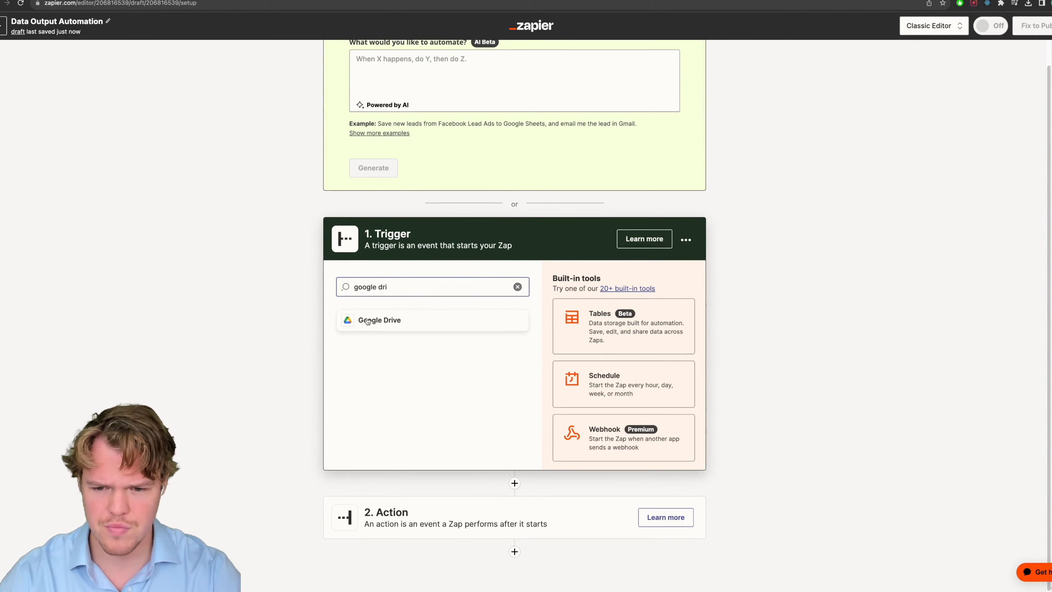
{"action": "left_click", "coordinate": [367, 320]}
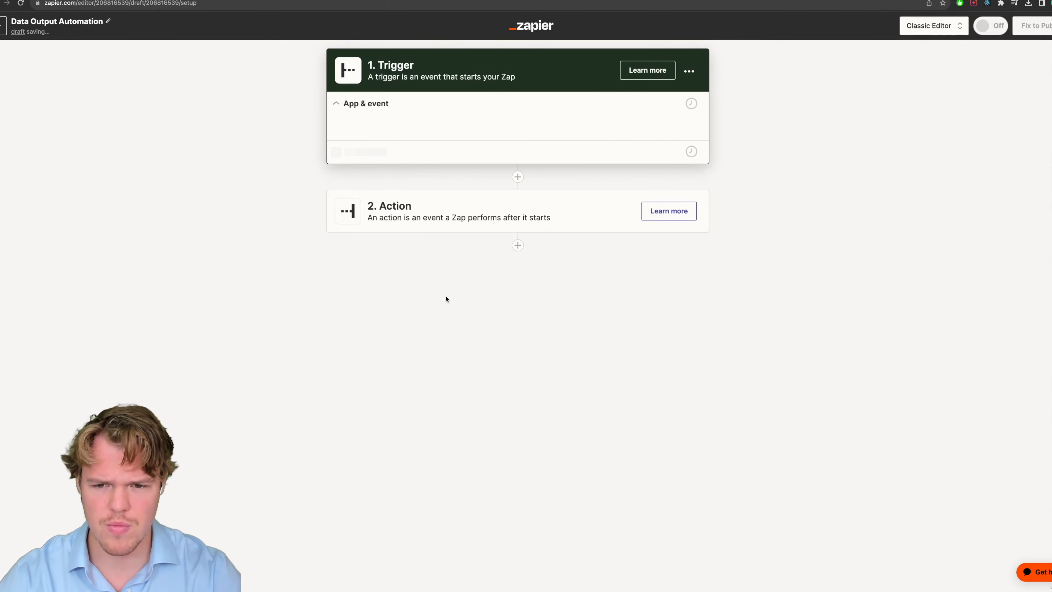
{"action": "left_click", "coordinate": [455, 182]}
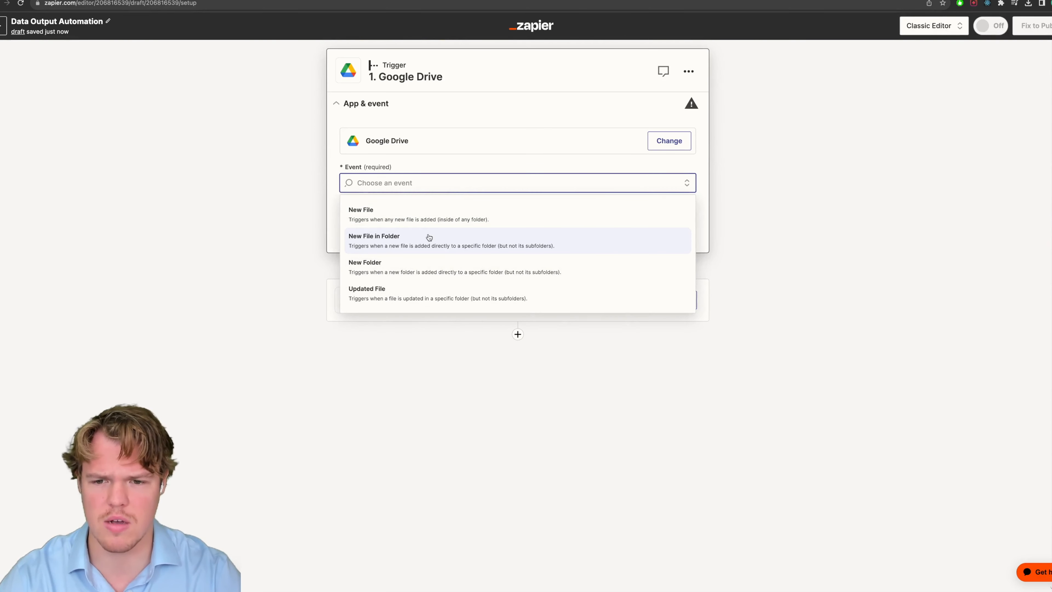
{"action": "left_click", "coordinate": [429, 236]}
{"action": "left_click", "coordinate": [457, 231]}
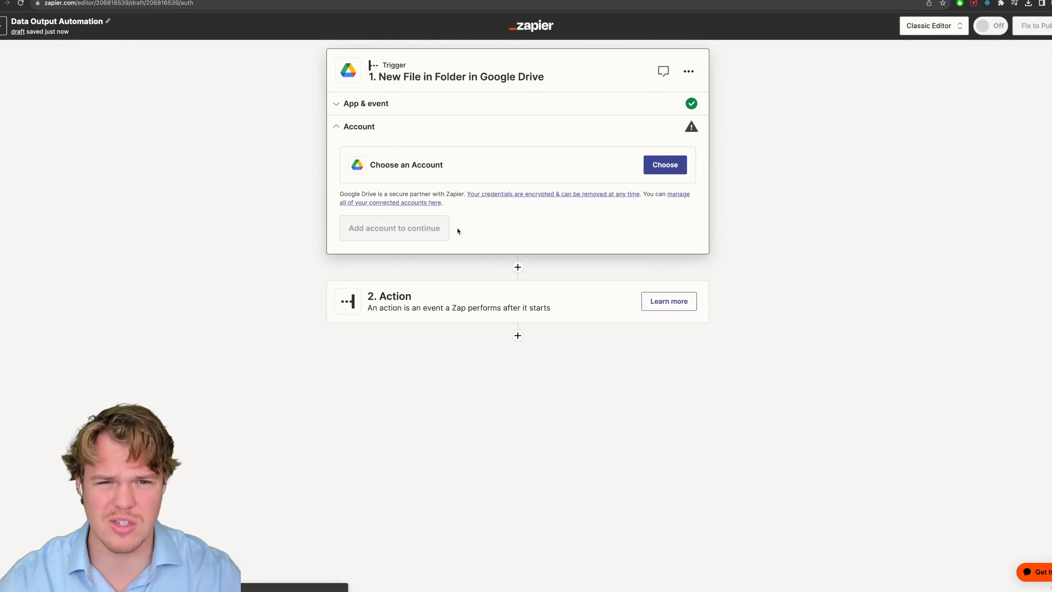
Select the courses Google Drive account for the trigger and continue to the trigger settings.
{"action": "left_click", "coordinate": [659, 163]}
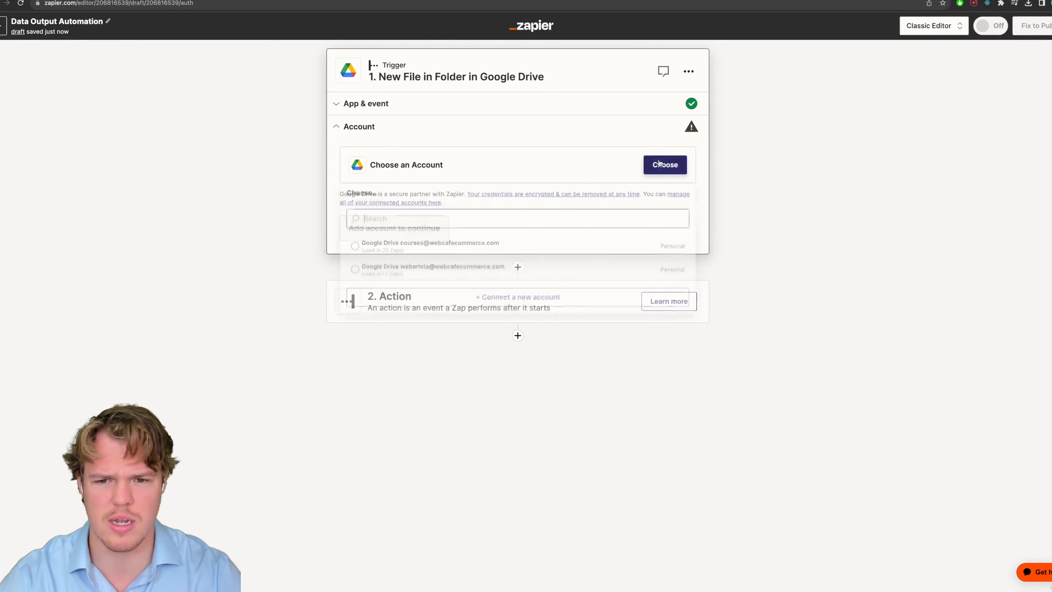
{"action": "left_click", "coordinate": [481, 247]}
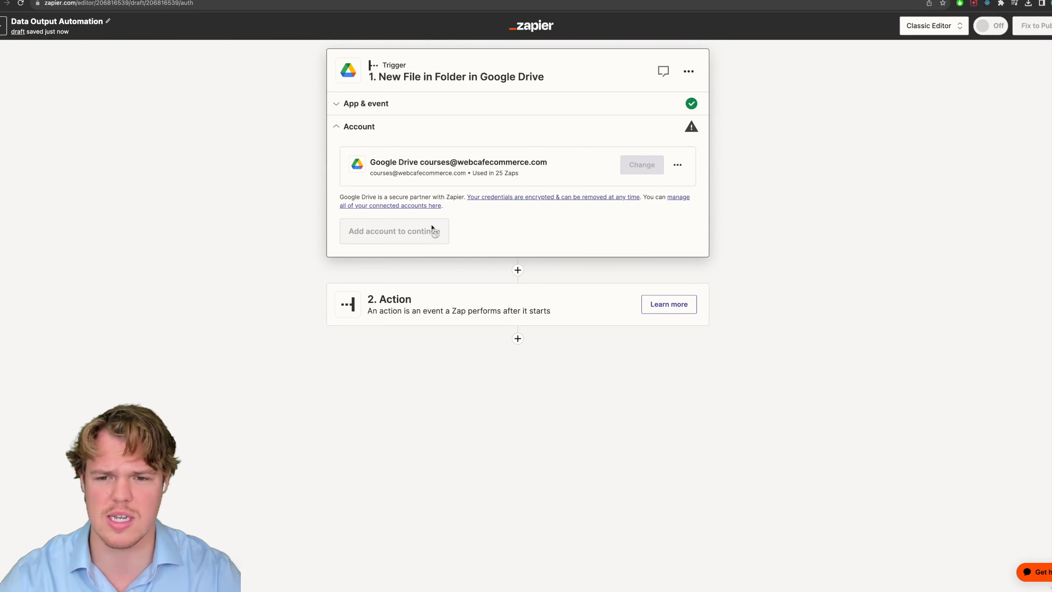
{"action": "left_click", "coordinate": [378, 239]}
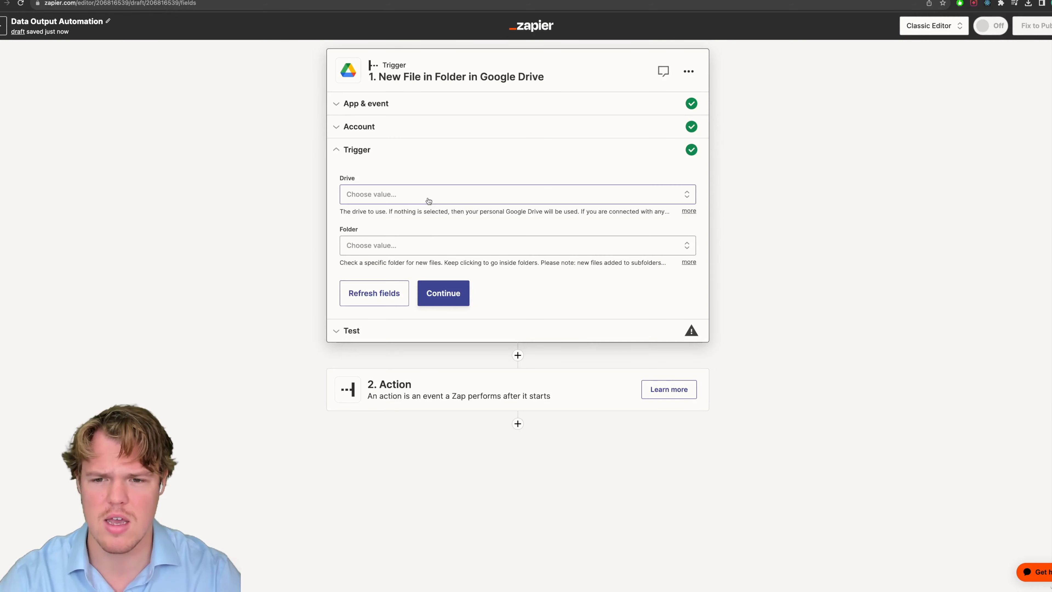
{"action": "left_click", "coordinate": [404, 245]}
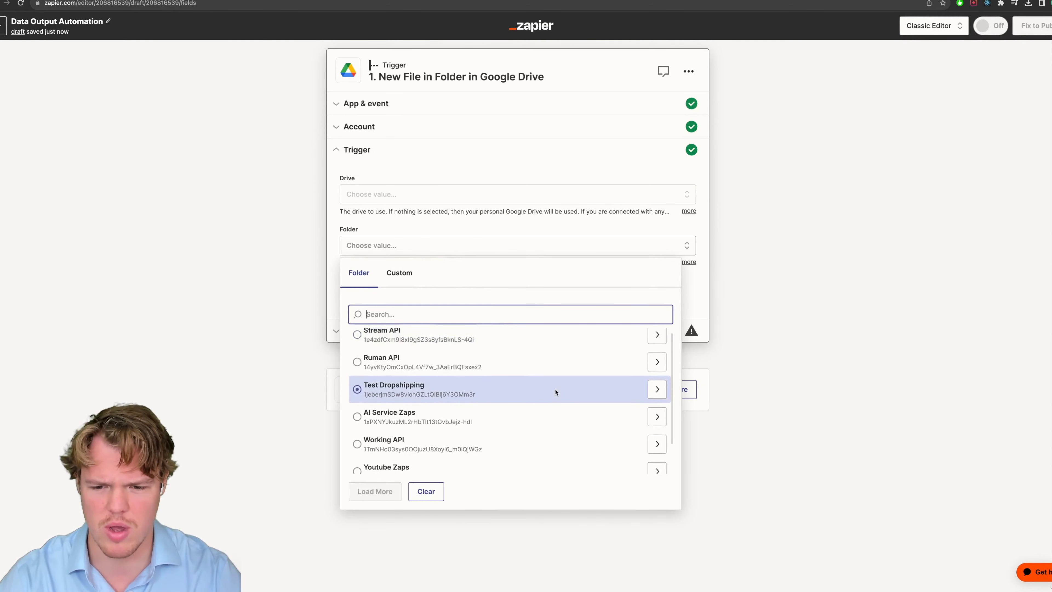
{"action": "scroll", "coordinate": [556, 392], "scroll_direction": "down", "scroll_amount": 2}
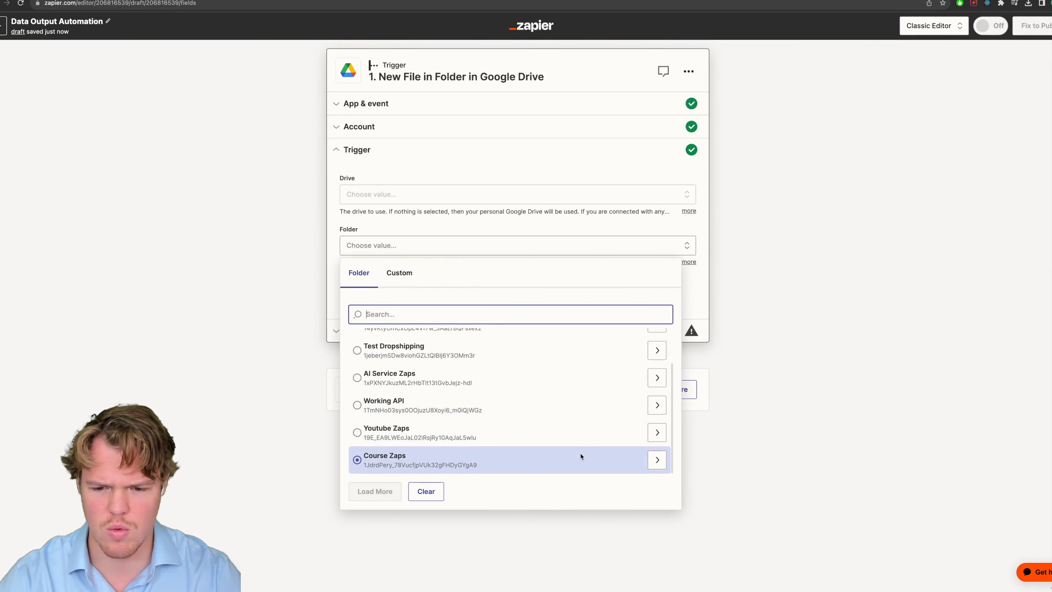
{"action": "scroll", "coordinate": [594, 425], "scroll_direction": "up", "scroll_amount": 3}
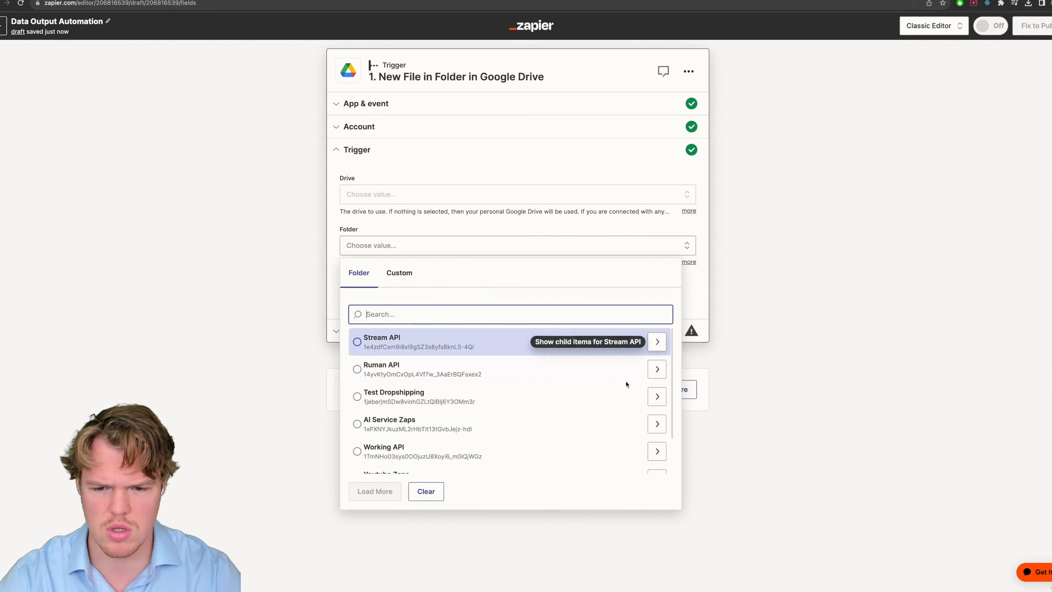
{"action": "scroll", "coordinate": [629, 377], "scroll_direction": "down", "scroll_amount": 2}
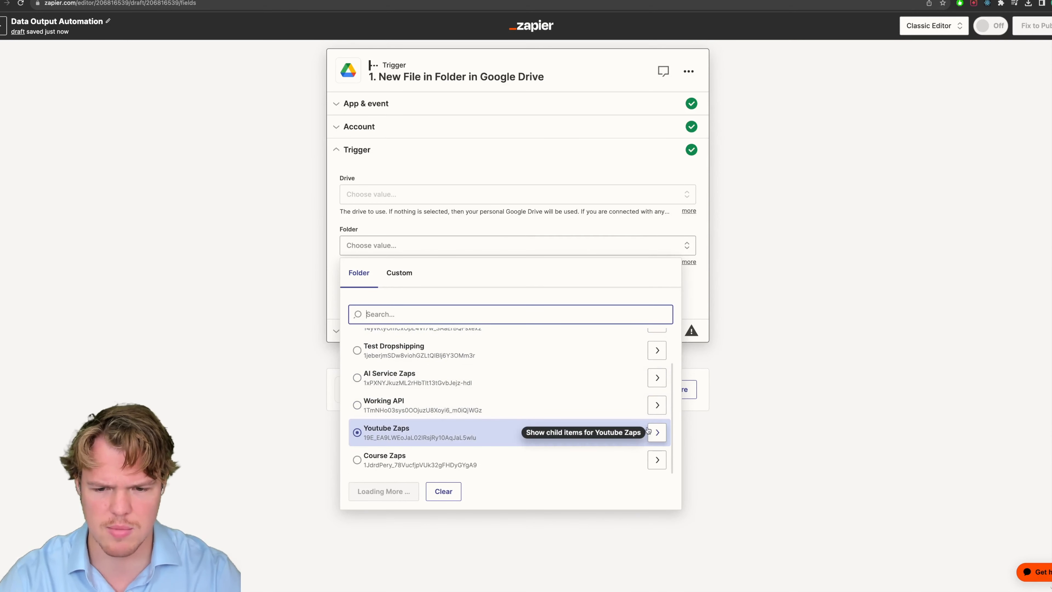
{"action": "left_click", "coordinate": [657, 376]}
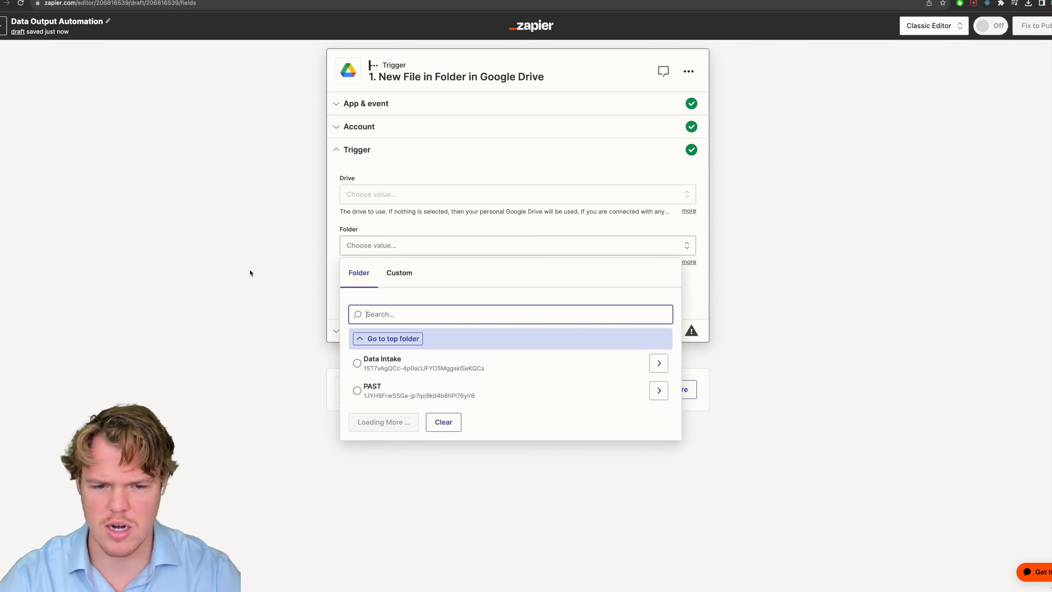
{"action": "left_click", "coordinate": [276, 285]}
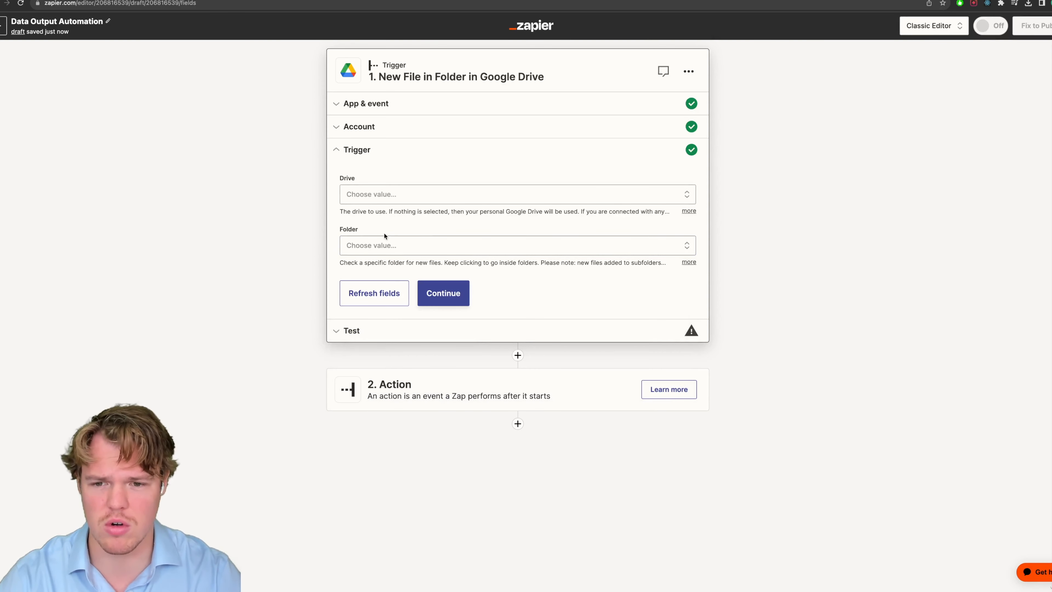
Test the Google Drive trigger without specifying a drive or folder, and open the Zap's action step.
{"action": "left_click", "coordinate": [452, 294]}
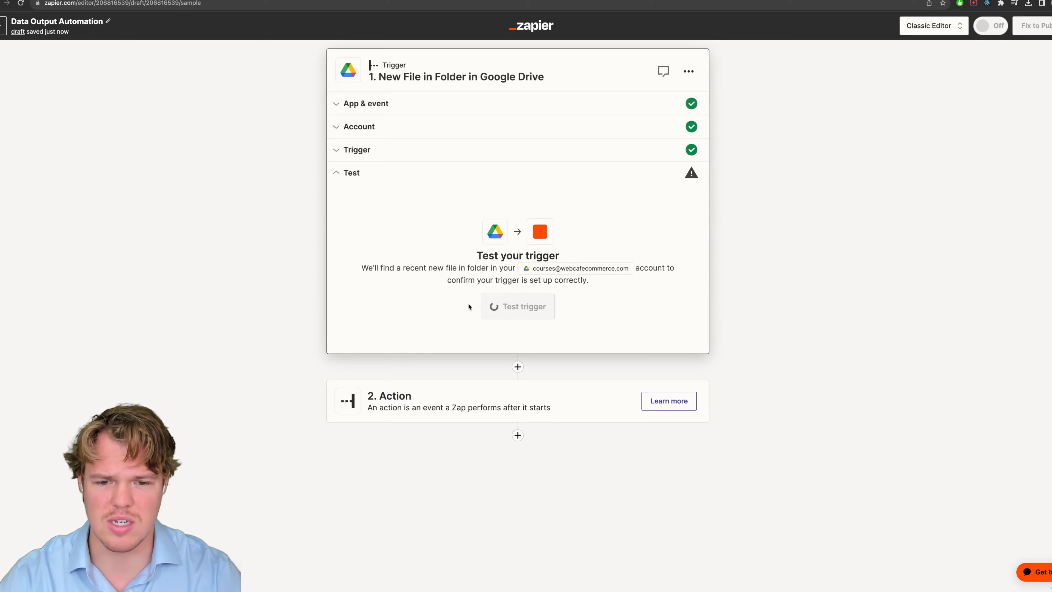
{"action": "left_click", "coordinate": [521, 317]}
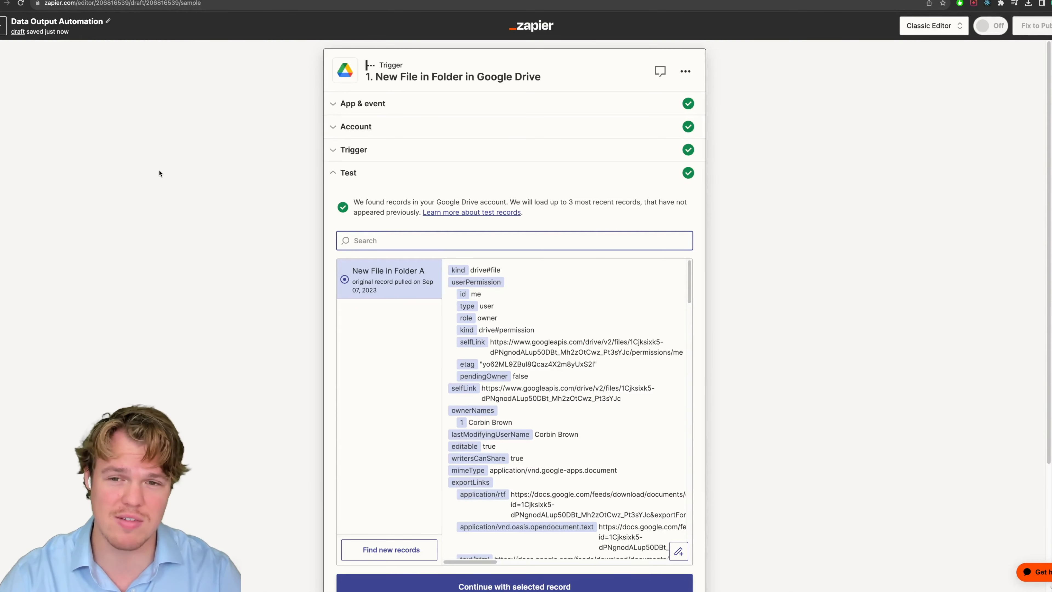
{"action": "scroll", "coordinate": [165, 178], "scroll_direction": "down", "scroll_amount": 4}
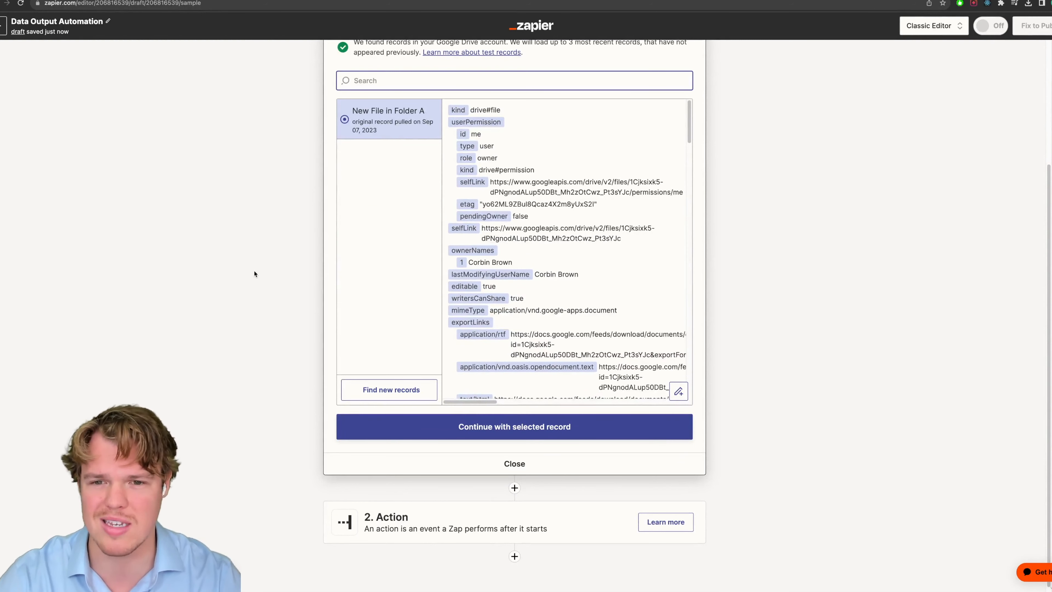
{"action": "left_click", "coordinate": [446, 503]}
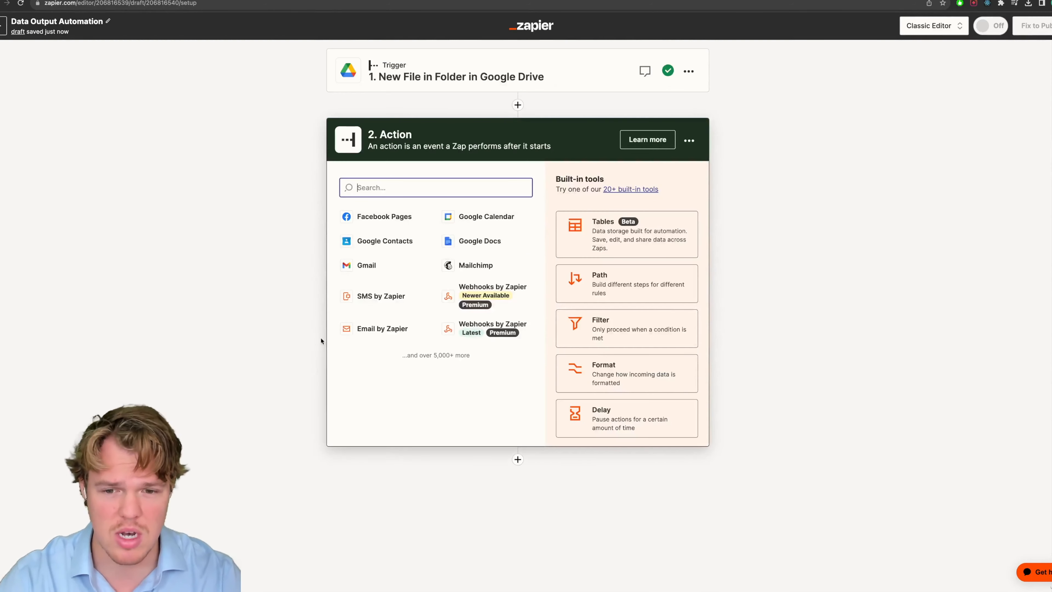
{"action": "key", "text": "super+Tab"}
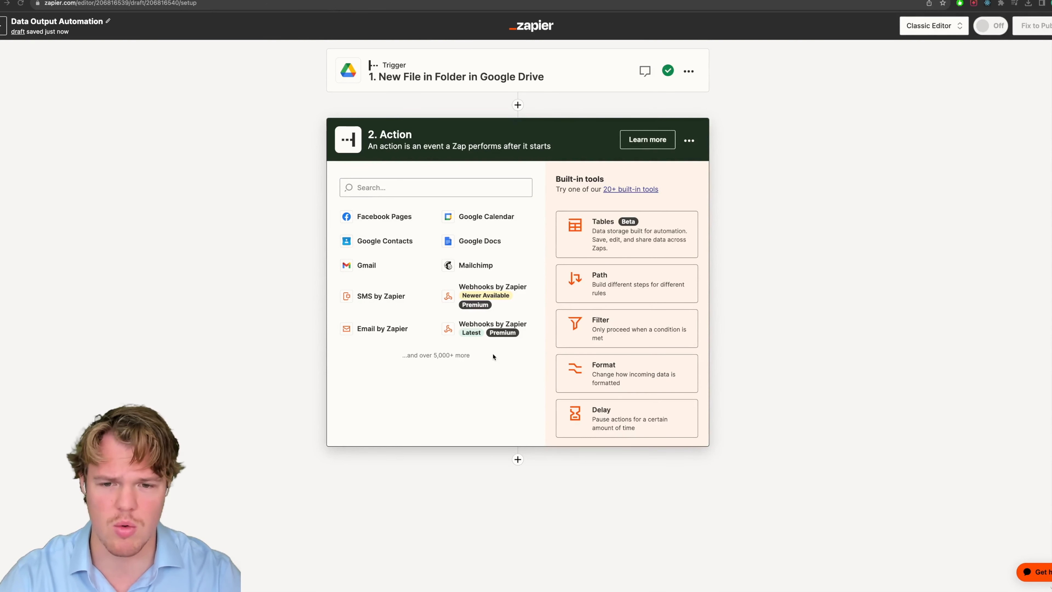
{"action": "left_click", "coordinate": [441, 188]}
{"action": "type", "text": "java"}
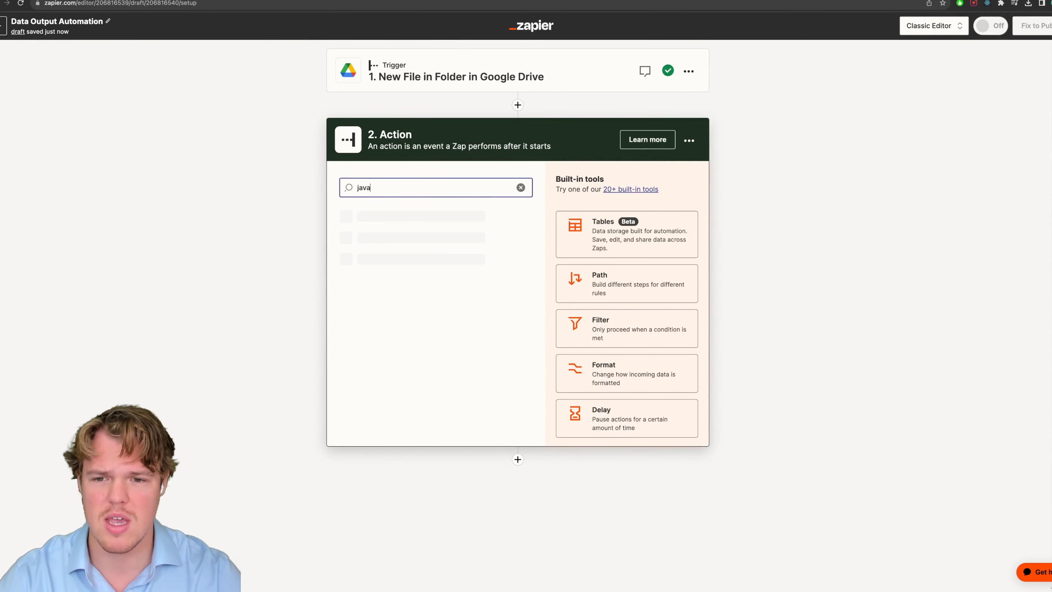
{"action": "key", "text": "BackSpace"}
{"action": "key", "text": "BackSpace"}
{"action": "key", "text": "BackSpace"}
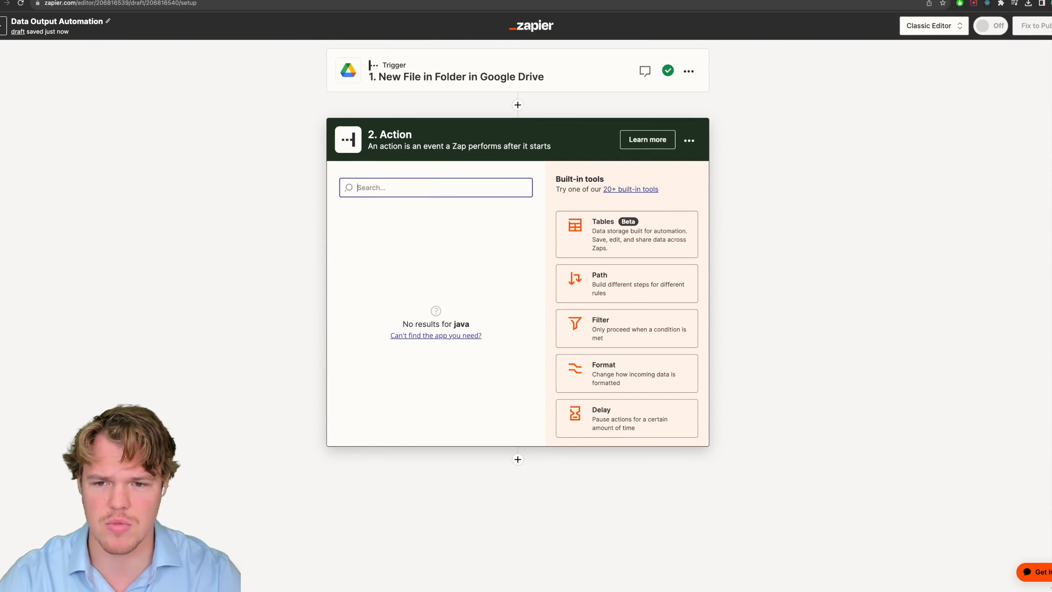
Set the Zap's second step to Code by Zapier with the Run Javascript event and continue to its action settings.
{"action": "type", "text": "code"}
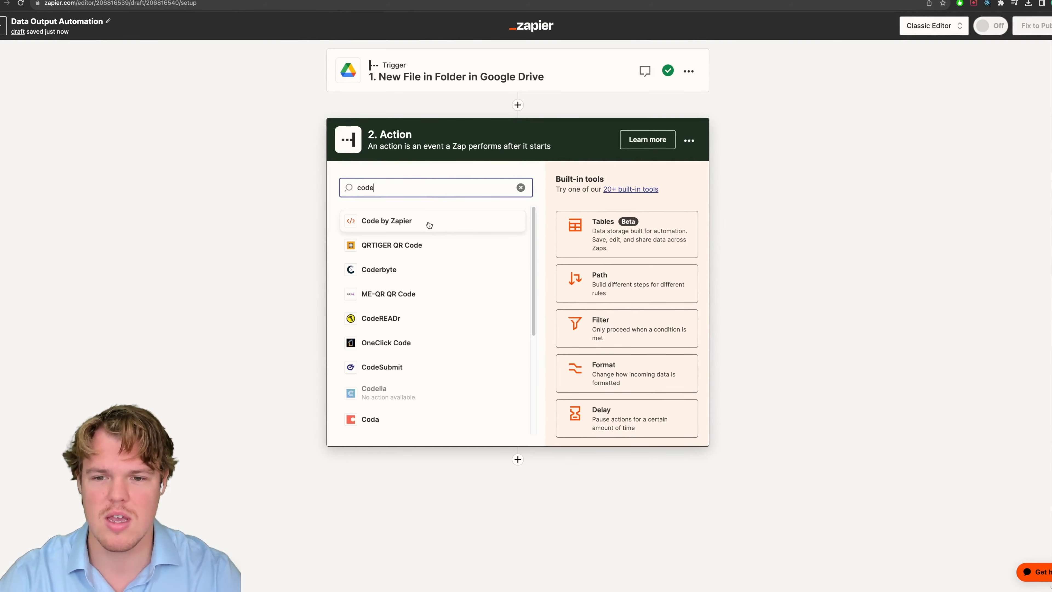
{"action": "left_click", "coordinate": [431, 220]}
{"action": "left_click", "coordinate": [436, 255]}
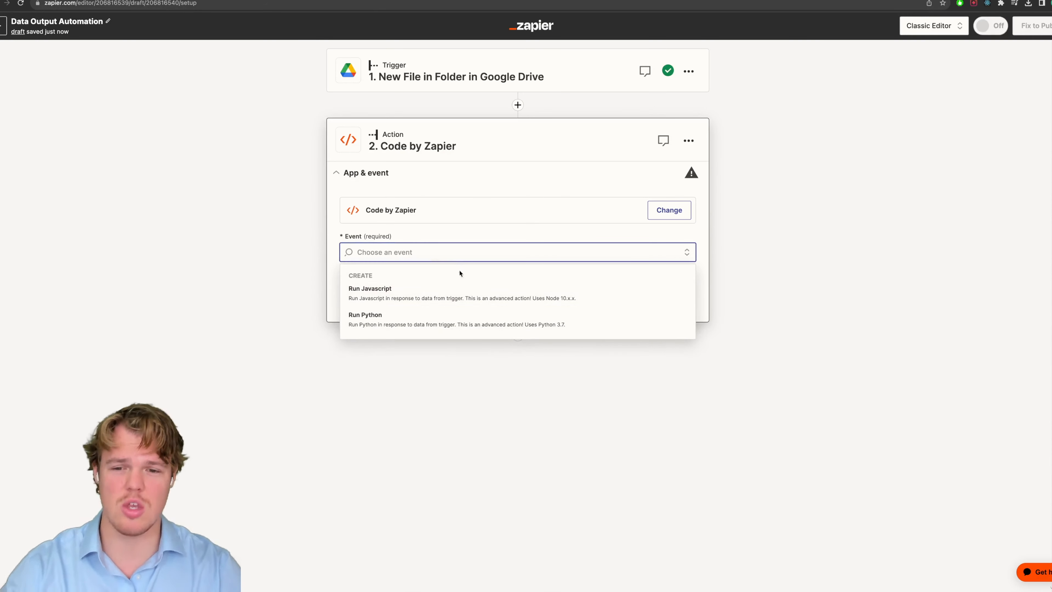
{"action": "left_click", "coordinate": [451, 290]}
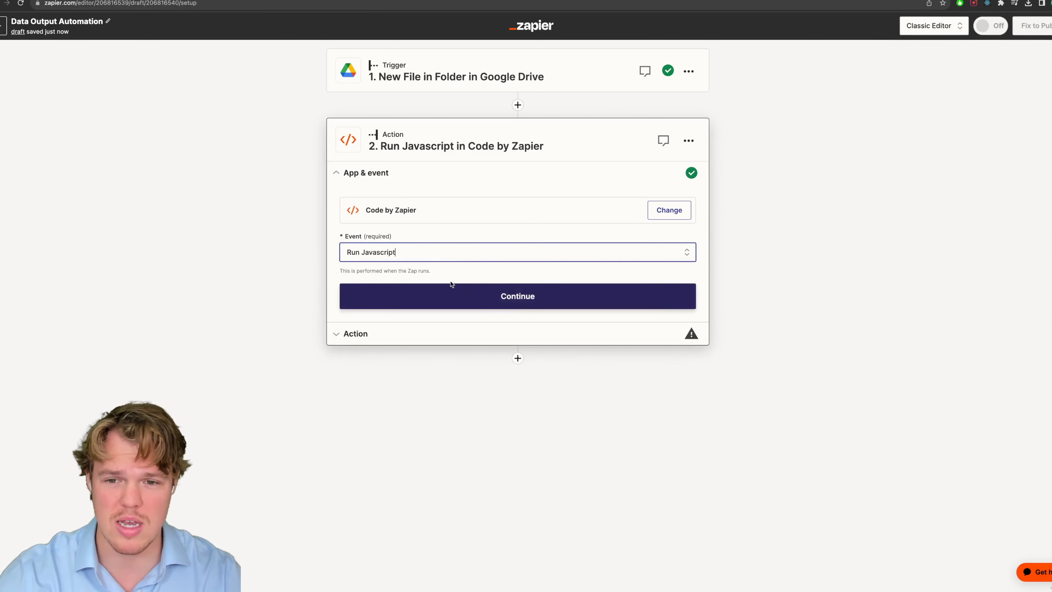
{"action": "left_click", "coordinate": [449, 288]}
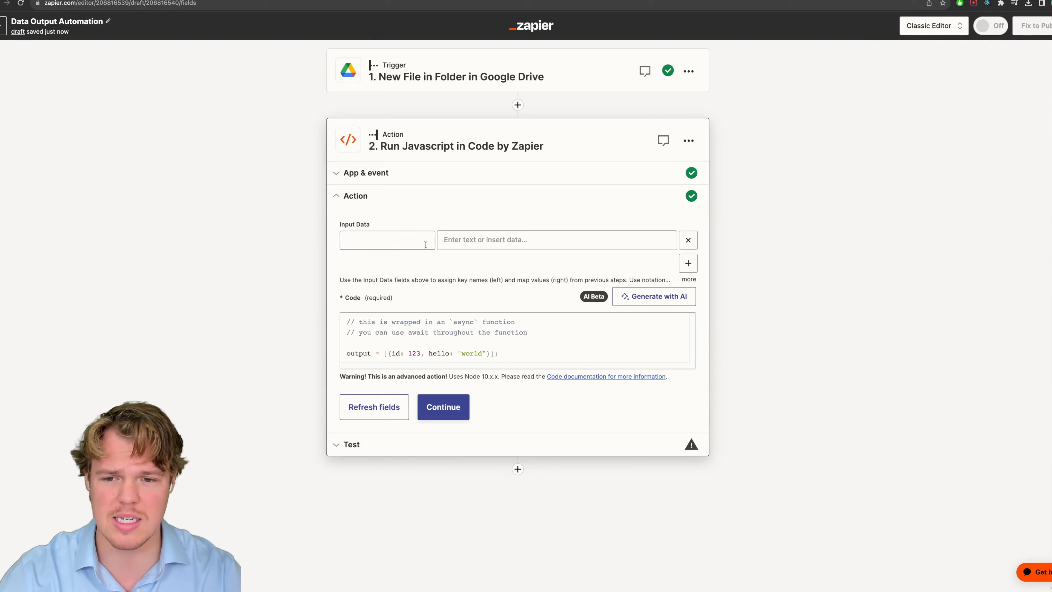
Delete the two placeholder comment lines from the JavaScript code.
{"action": "left_click", "coordinate": [490, 326]}
{"action": "key", "text": "ctrl+a"}
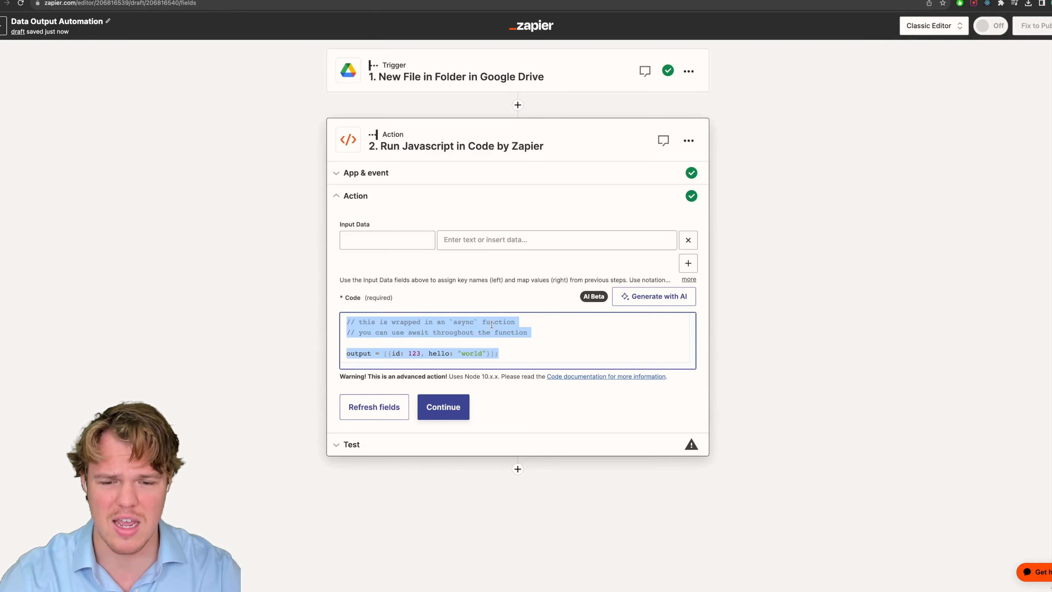
{"action": "left_click", "coordinate": [499, 326]}
{"action": "left_click_drag", "start_coordinate": [529, 332], "coordinate": [346, 322]}
{"action": "key", "text": "BackSpace"}
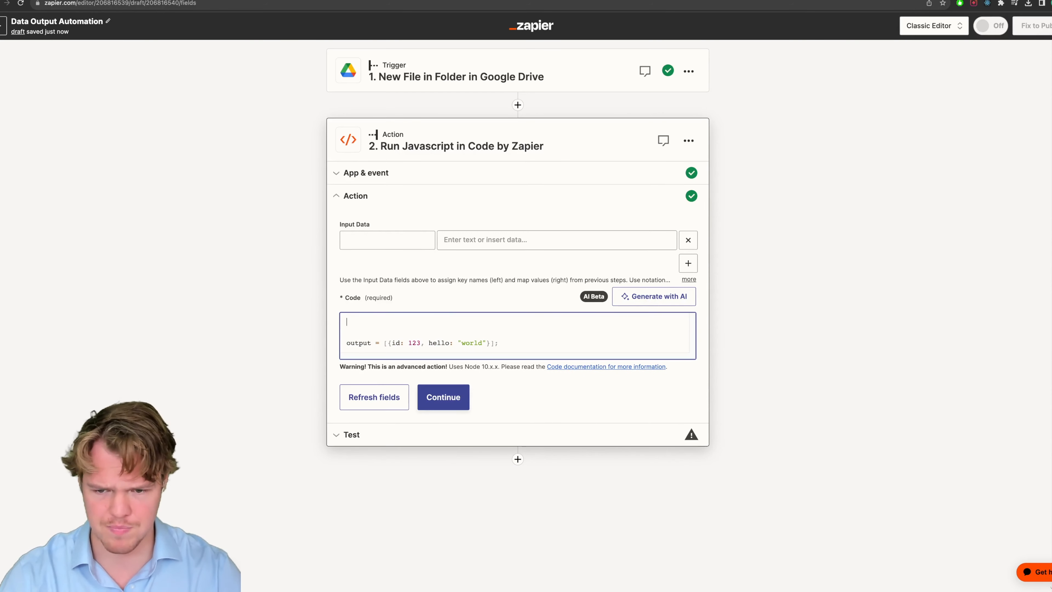
Map the Google Drive trigger's File Txt field as the value of the code step's input data.
{"action": "left_click", "coordinate": [375, 239]}
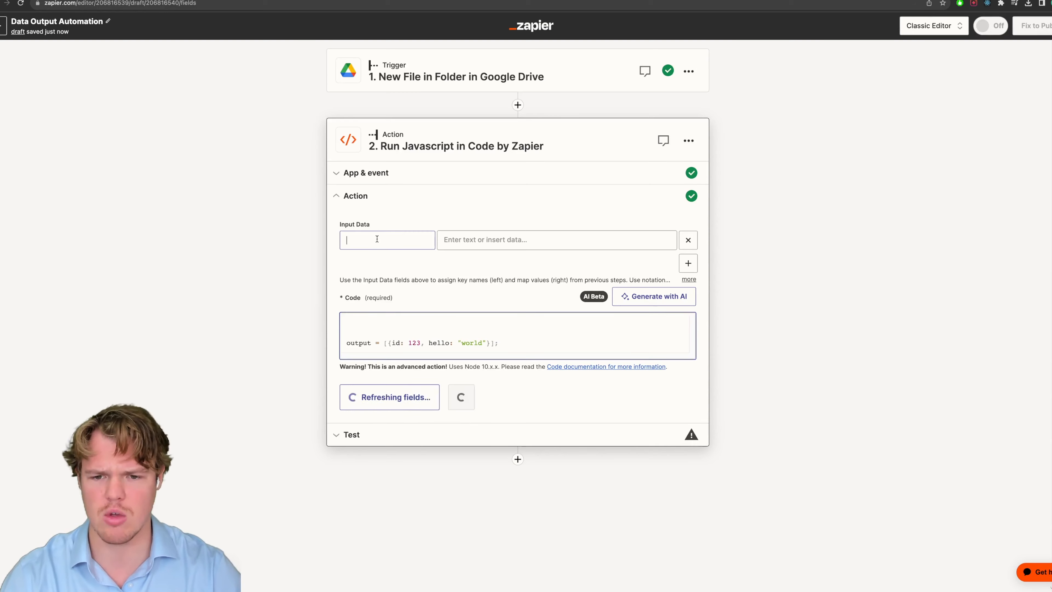
{"action": "left_click", "coordinate": [488, 239]}
{"action": "scroll", "coordinate": [505, 343], "scroll_direction": "down", "scroll_amount": 5}
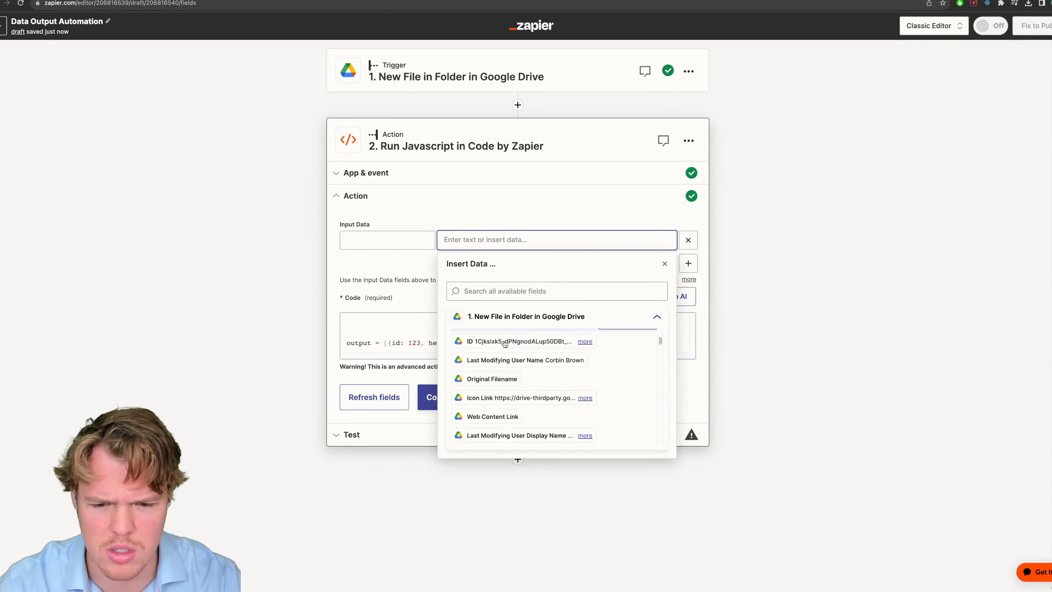
{"action": "scroll", "coordinate": [503, 353], "scroll_direction": "down", "scroll_amount": 3}
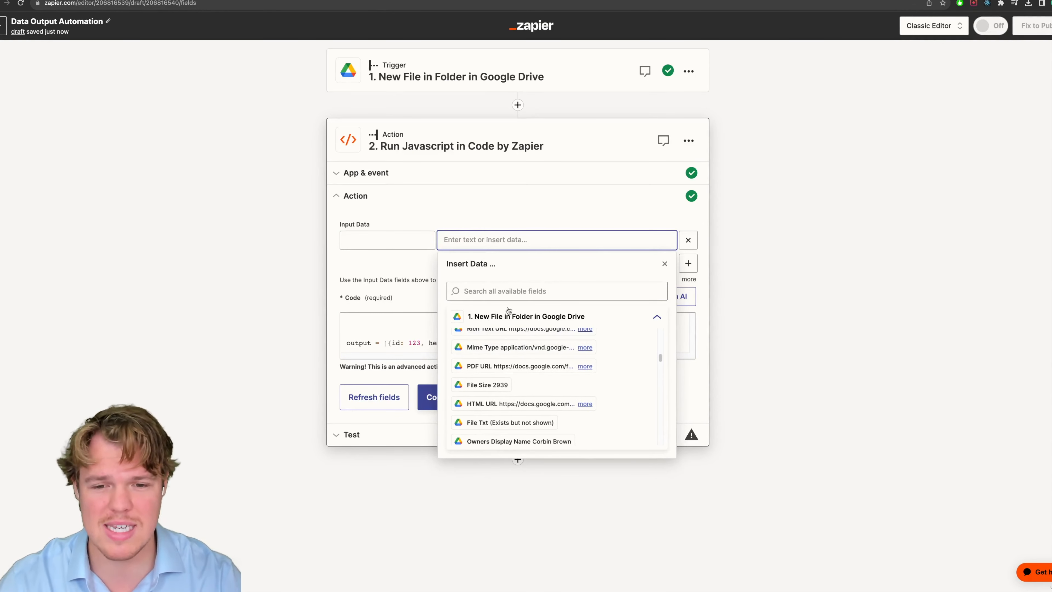
{"action": "left_click", "coordinate": [499, 290]}
{"action": "type", "text": "file txt"}
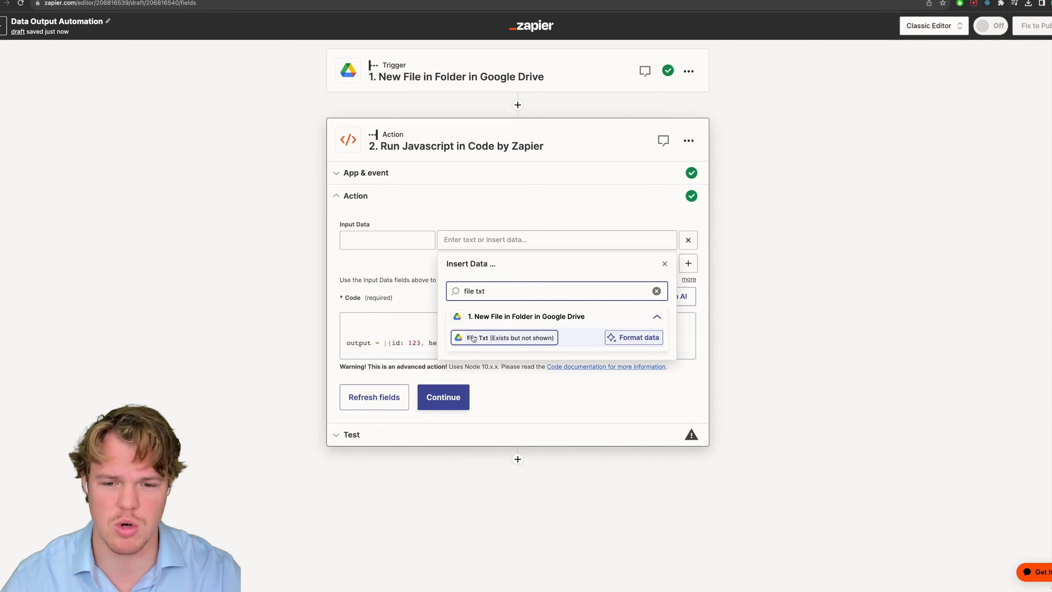
{"action": "left_click", "coordinate": [534, 340]}
{"action": "left_click", "coordinate": [400, 565]}
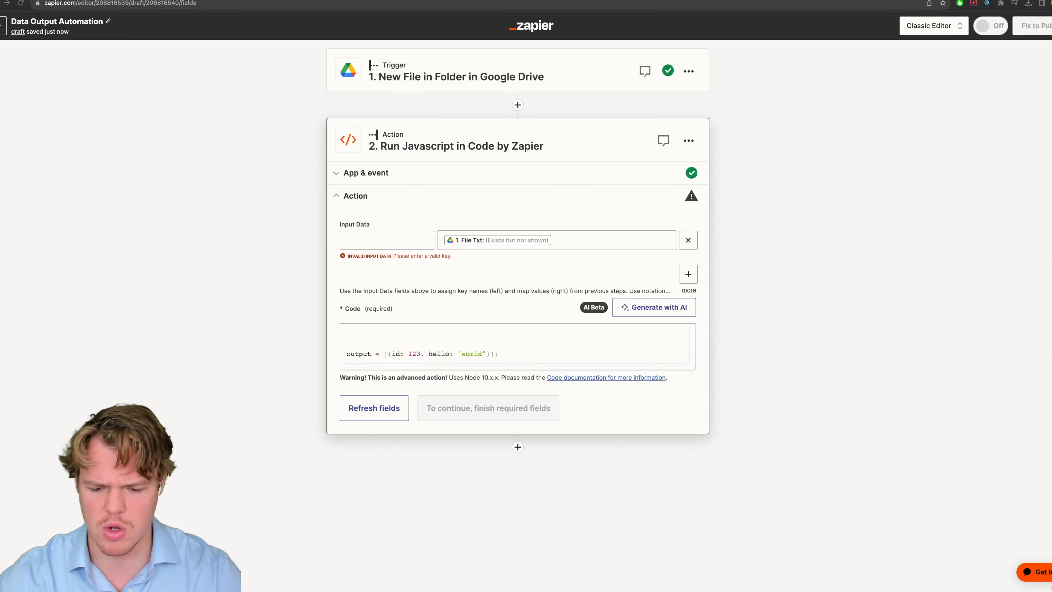
Replace the code with a script that fetches inputData["text"] and outputs its first 10000 words as result, and name the input key text.
{"action": "key", "text": "ctrl+a"}
{"action": "type", "text": "const response = await fetch(inputData[\"text\"]); const text = await response.text(); const words = text.split(\" \"); output = { result: words.slice(0, 10000).join(\" \") };"}
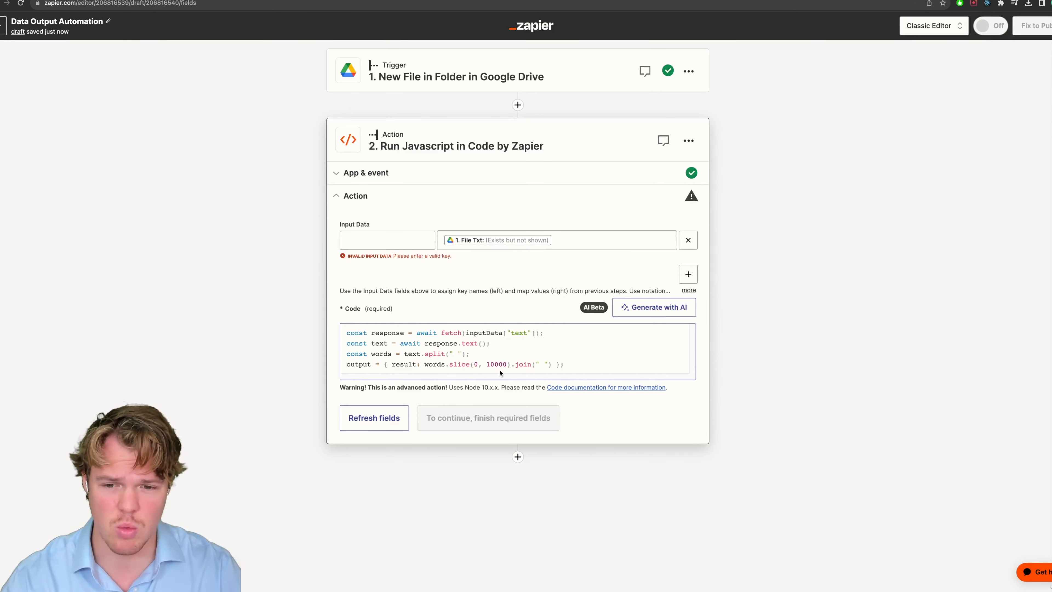
{"action": "left_click", "coordinate": [392, 239]}
{"action": "double_click", "coordinate": [375, 346]}
{"action": "key", "text": "ctrl+c"}
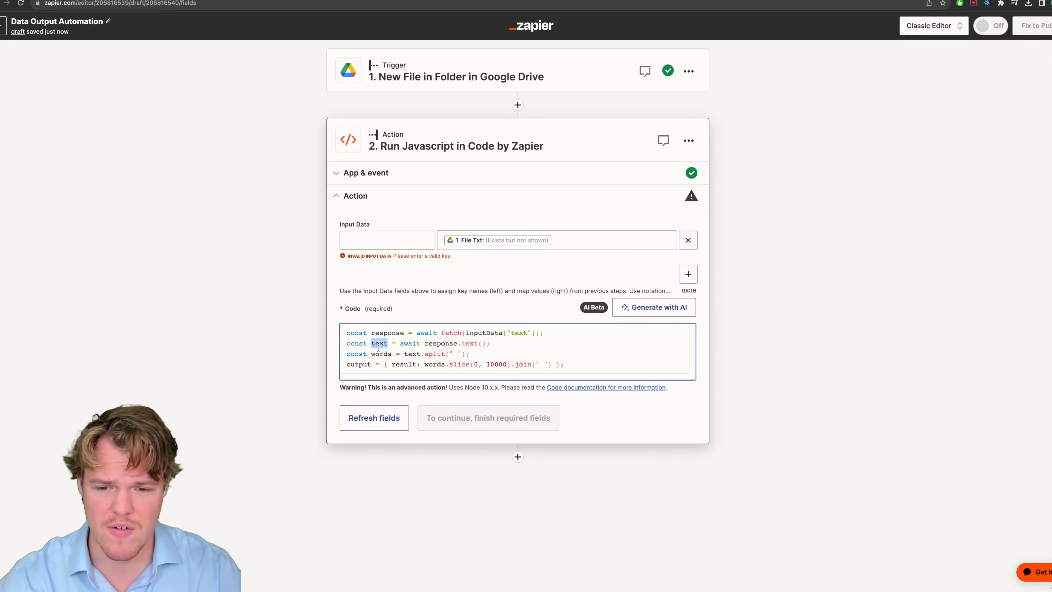
{"action": "left_click", "coordinate": [376, 239]}
{"action": "key", "text": "ctrl+v"}
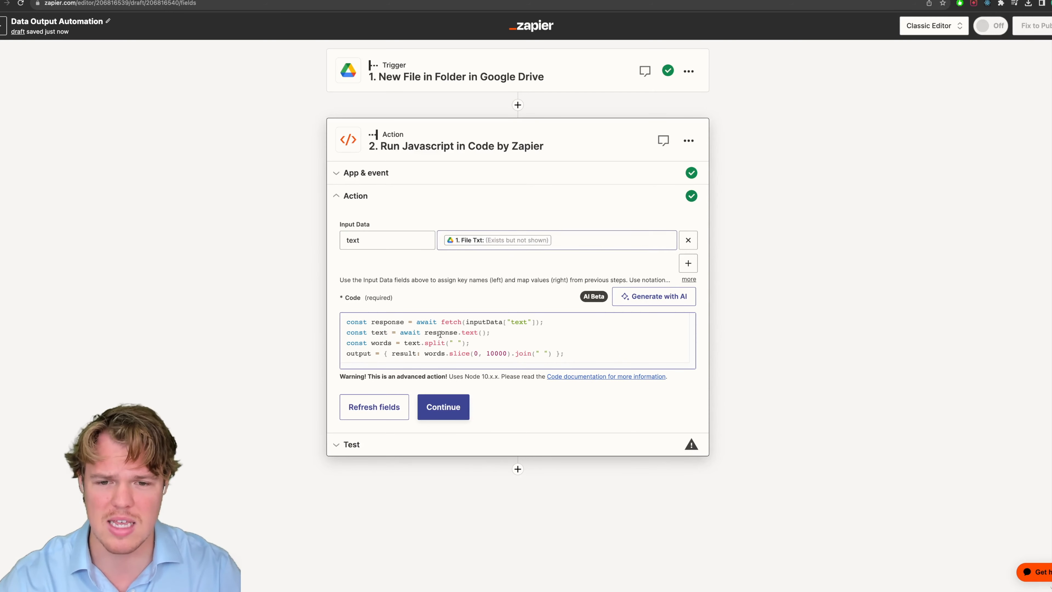
Continue to the JavaScript step's test, run it and look through the returned document text.
{"action": "left_click", "coordinate": [435, 397]}
{"action": "left_click", "coordinate": [424, 469]}
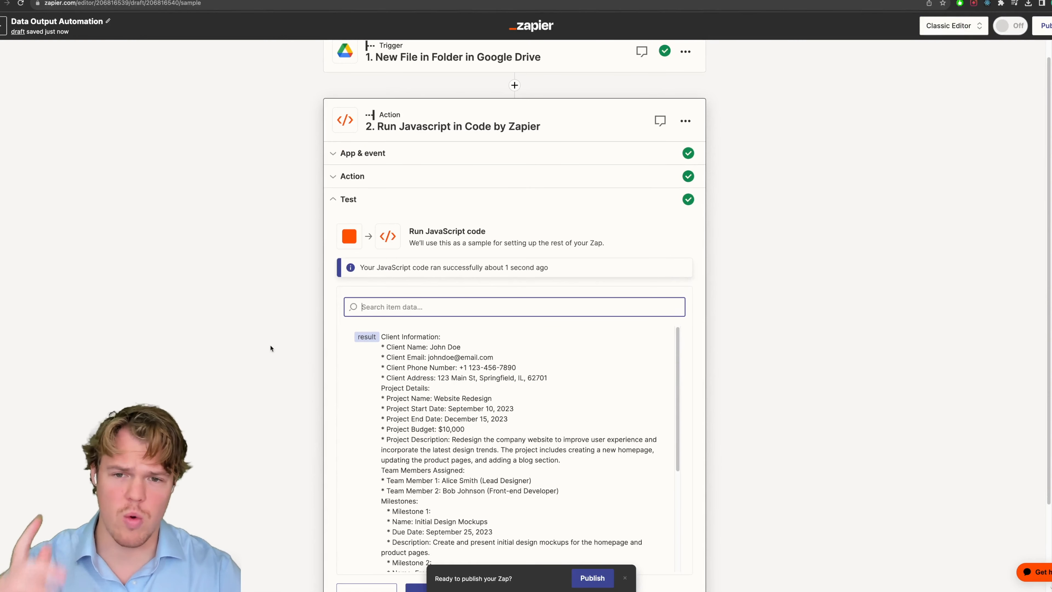
{"action": "scroll", "coordinate": [263, 348], "scroll_direction": "down", "scroll_amount": 3}
{"action": "scroll", "coordinate": [434, 361], "scroll_direction": "down", "scroll_amount": 5}
{"action": "scroll", "coordinate": [489, 333], "scroll_direction": "up", "scroll_amount": 5}
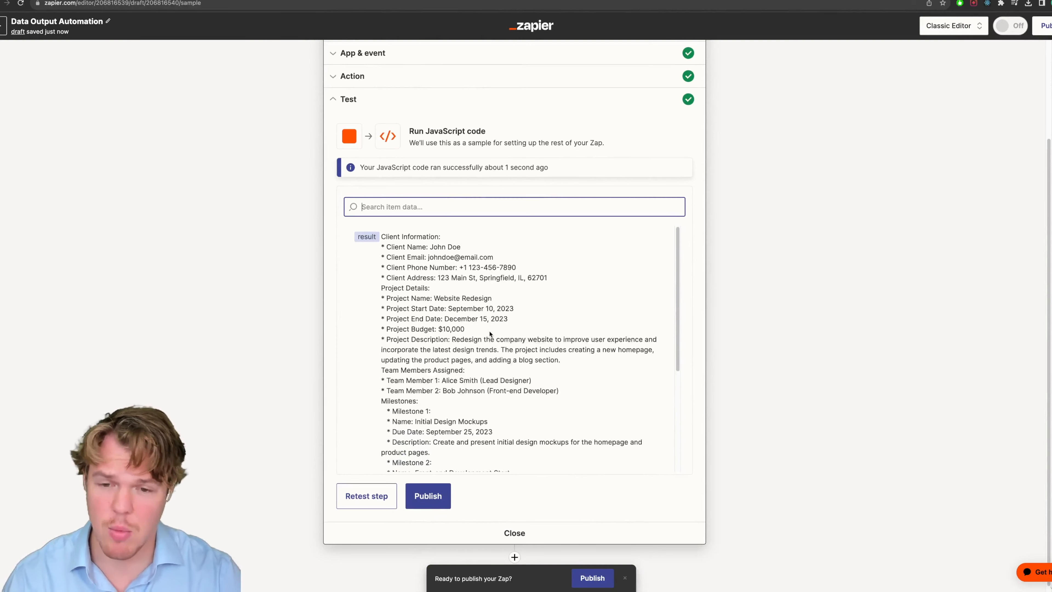
{"action": "scroll", "coordinate": [490, 333], "scroll_direction": "up", "scroll_amount": 3}
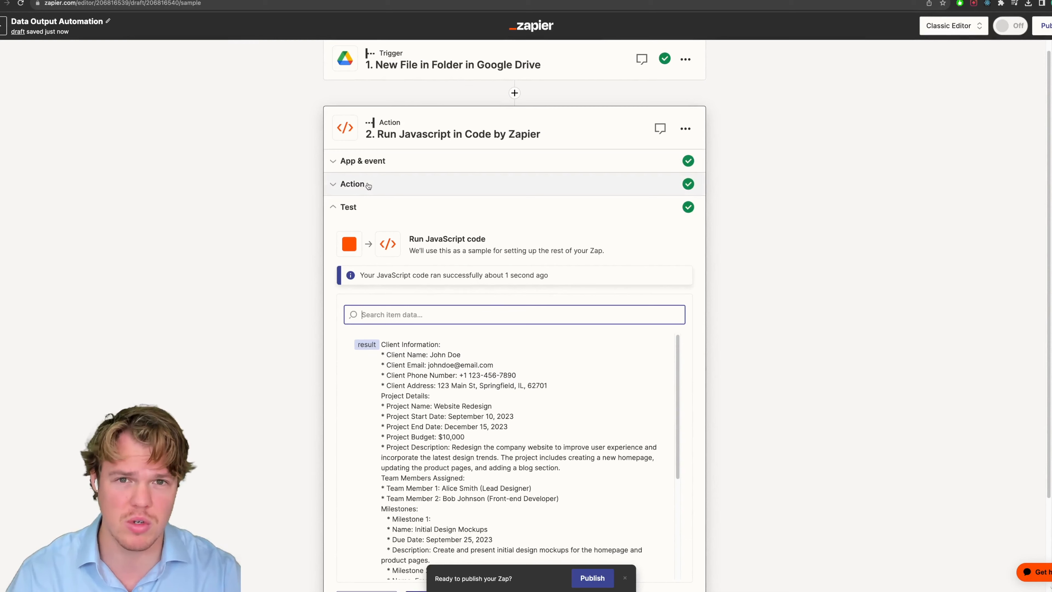
Recheck the JavaScript step's action settings and the full client, project, milestone and payment data in its test result.
{"action": "left_click", "coordinate": [352, 195]}
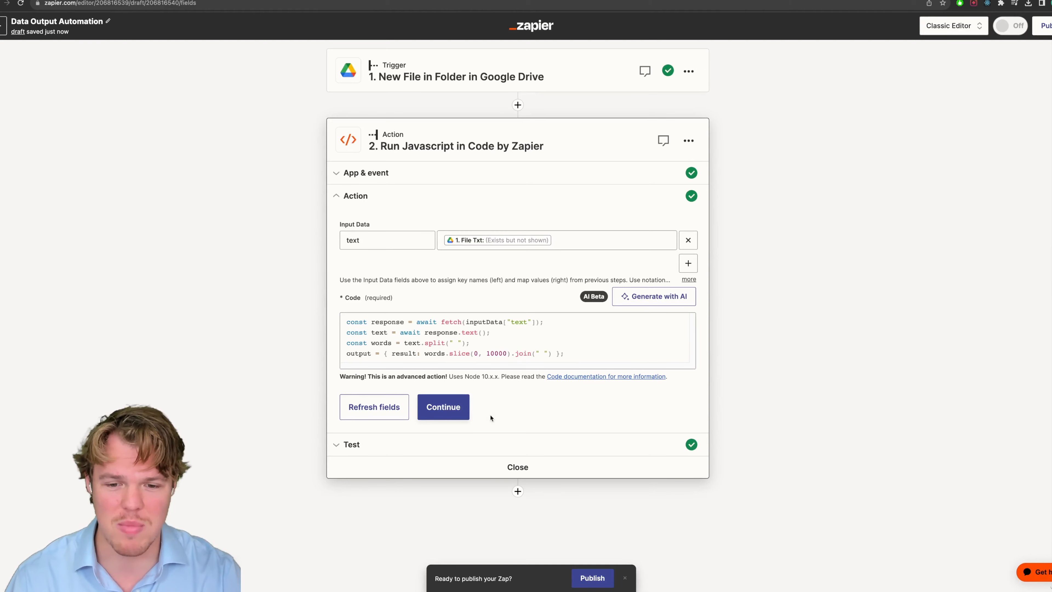
{"action": "left_click", "coordinate": [481, 442]}
{"action": "scroll", "coordinate": [295, 329], "scroll_direction": "down", "scroll_amount": 3}
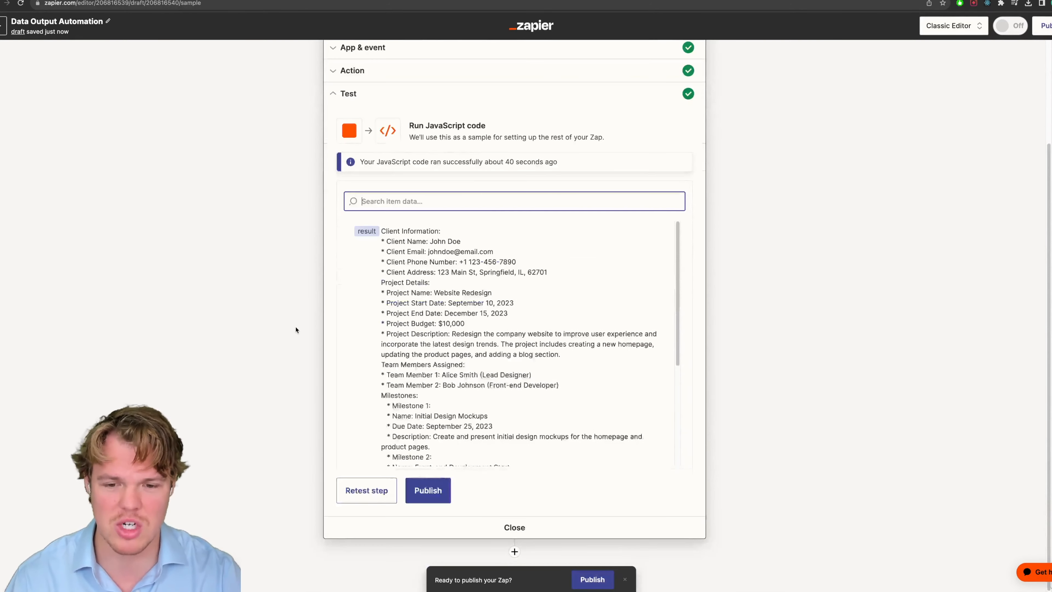
{"action": "scroll", "coordinate": [437, 324], "scroll_direction": "down", "scroll_amount": 5}
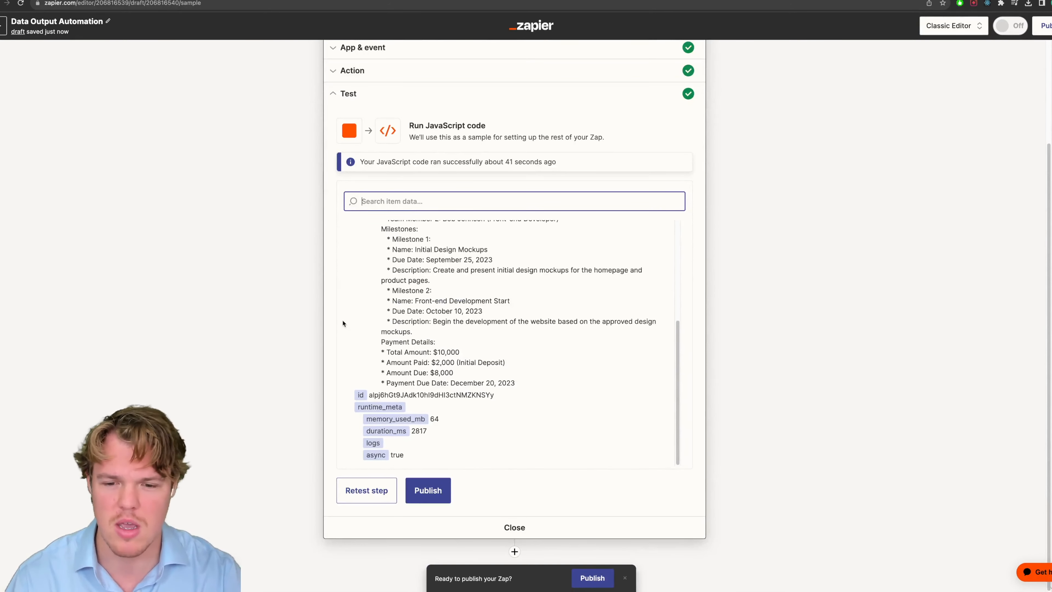
{"action": "scroll", "coordinate": [305, 237], "scroll_direction": "up", "scroll_amount": 3}
{"action": "scroll", "coordinate": [404, 363], "scroll_direction": "up", "scroll_amount": 6}
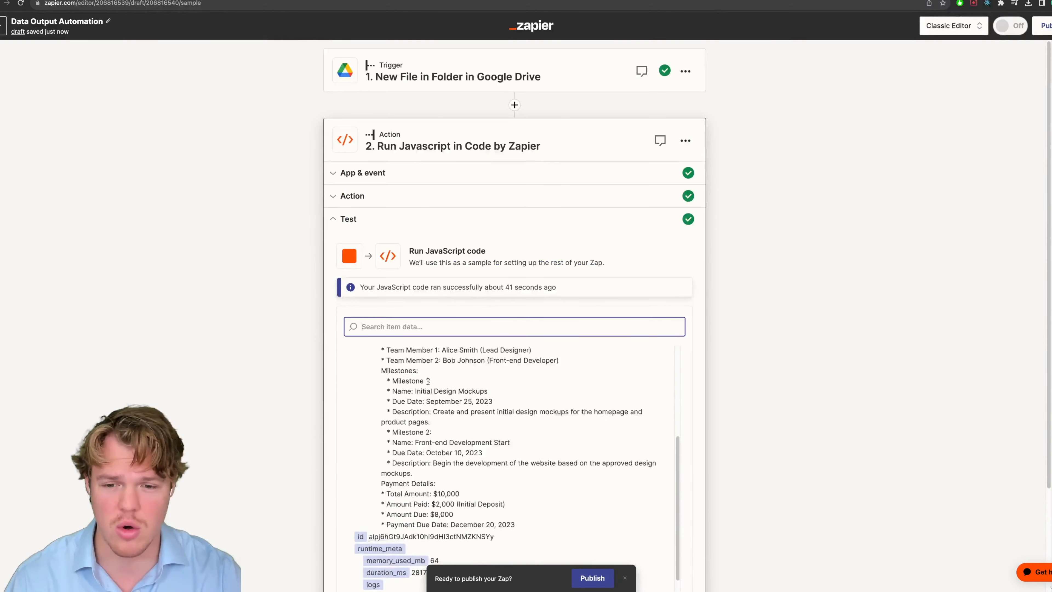
{"action": "scroll", "coordinate": [319, 357], "scroll_direction": "down", "scroll_amount": 3}
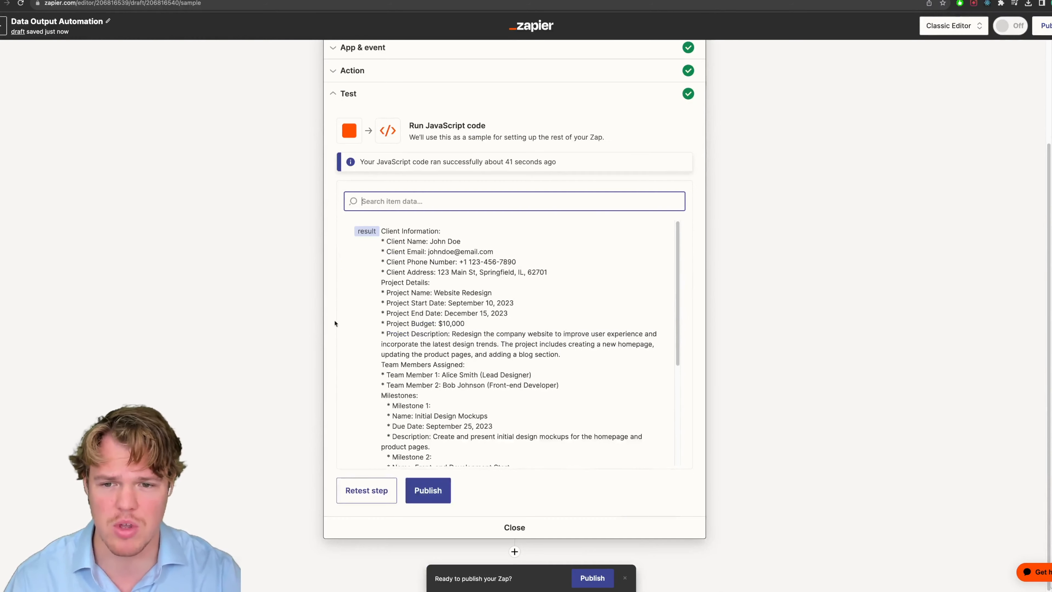
Add a third step using ChatGPT with the Conversation event and continue with the connected account.
{"action": "left_click", "coordinate": [515, 551]}
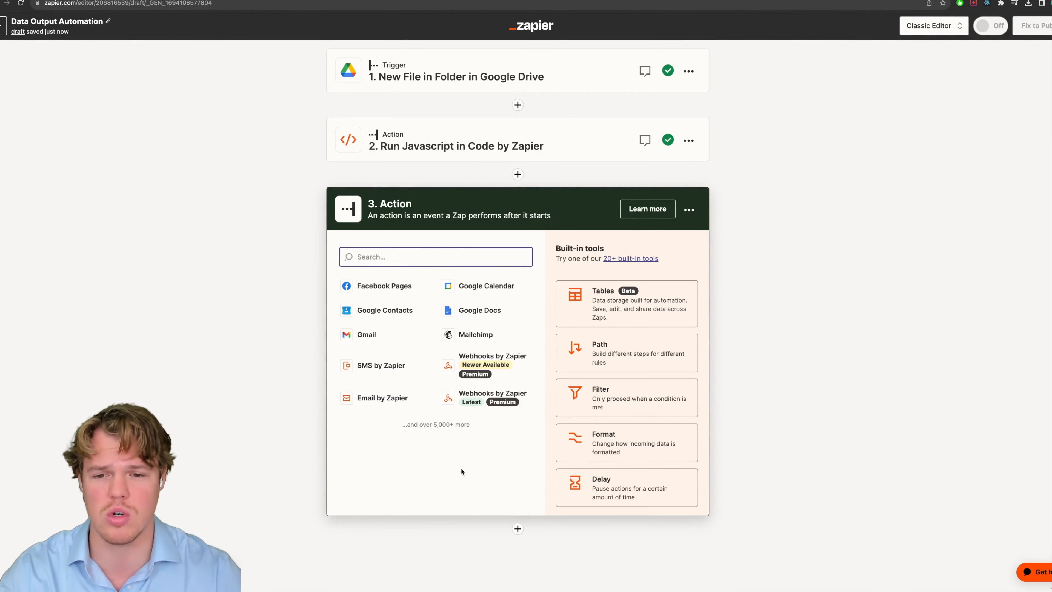
{"action": "type", "text": "chatgpt"}
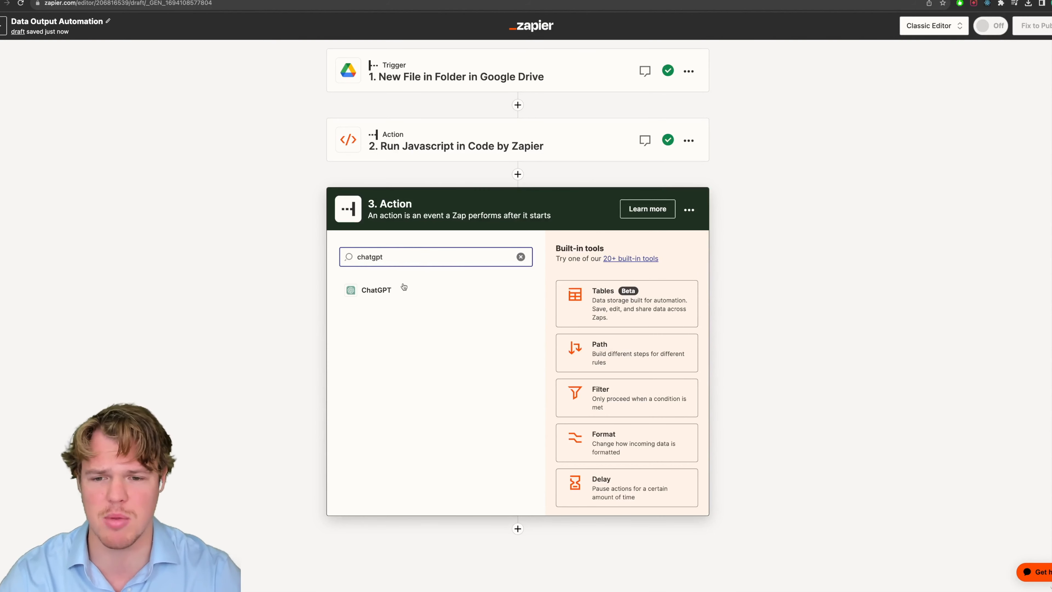
{"action": "left_click", "coordinate": [403, 291]}
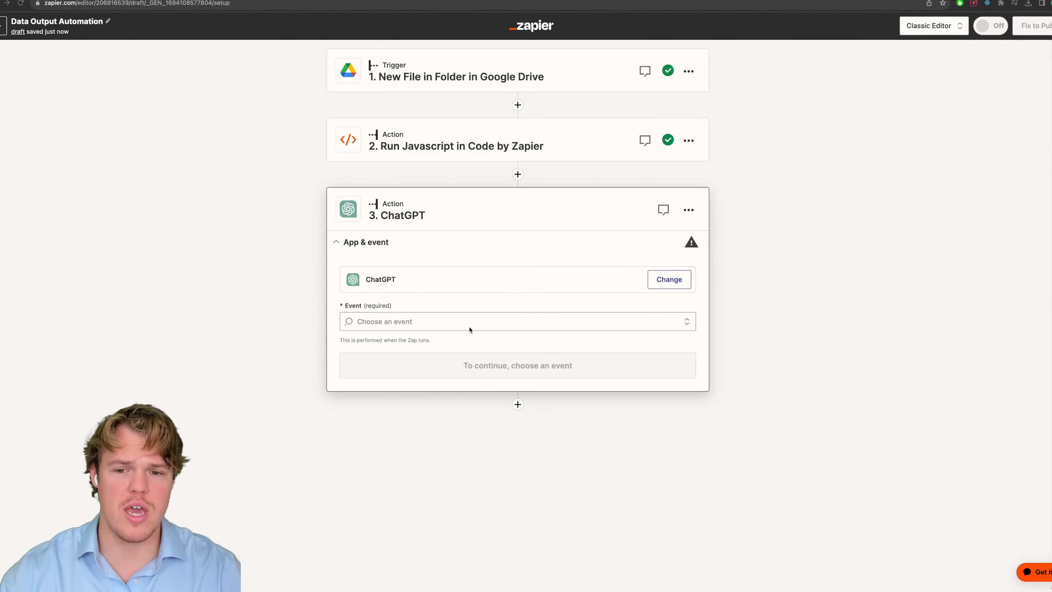
{"action": "left_click", "coordinate": [459, 323]}
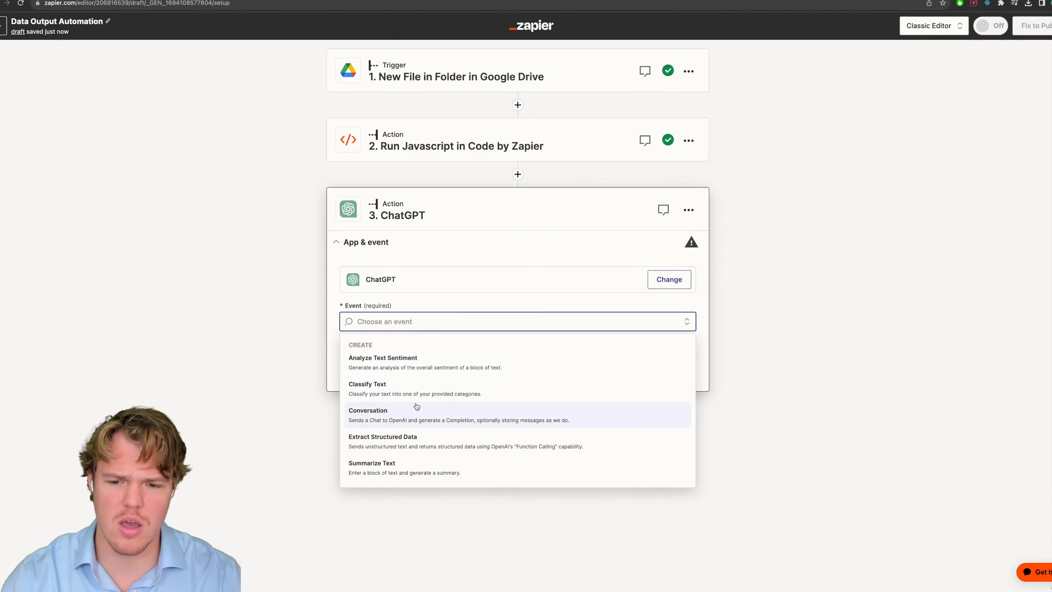
{"action": "left_click", "coordinate": [416, 412]}
{"action": "left_click", "coordinate": [510, 370]}
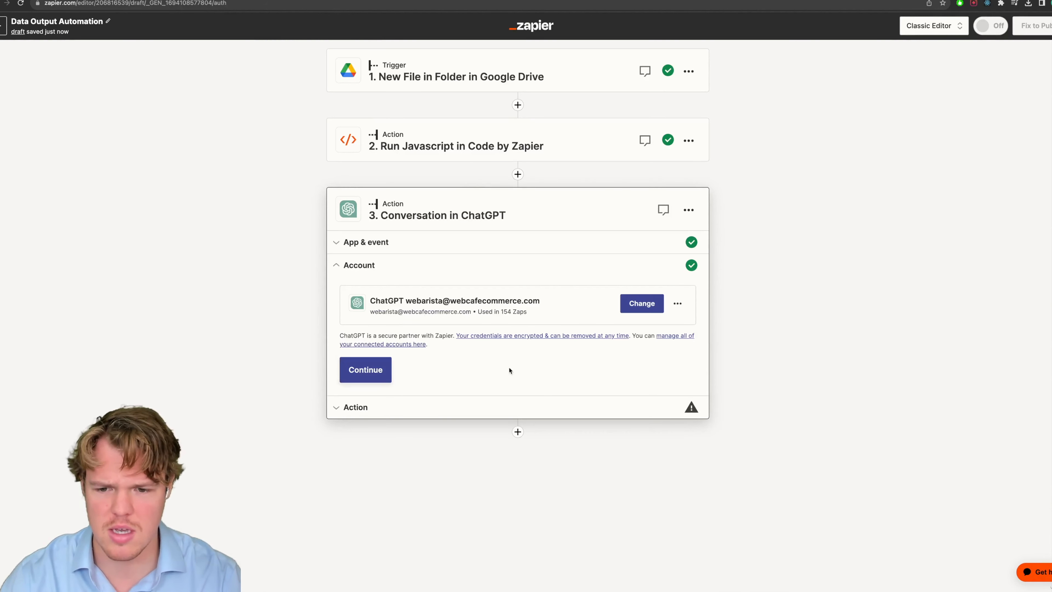
{"action": "left_click", "coordinate": [388, 361]}
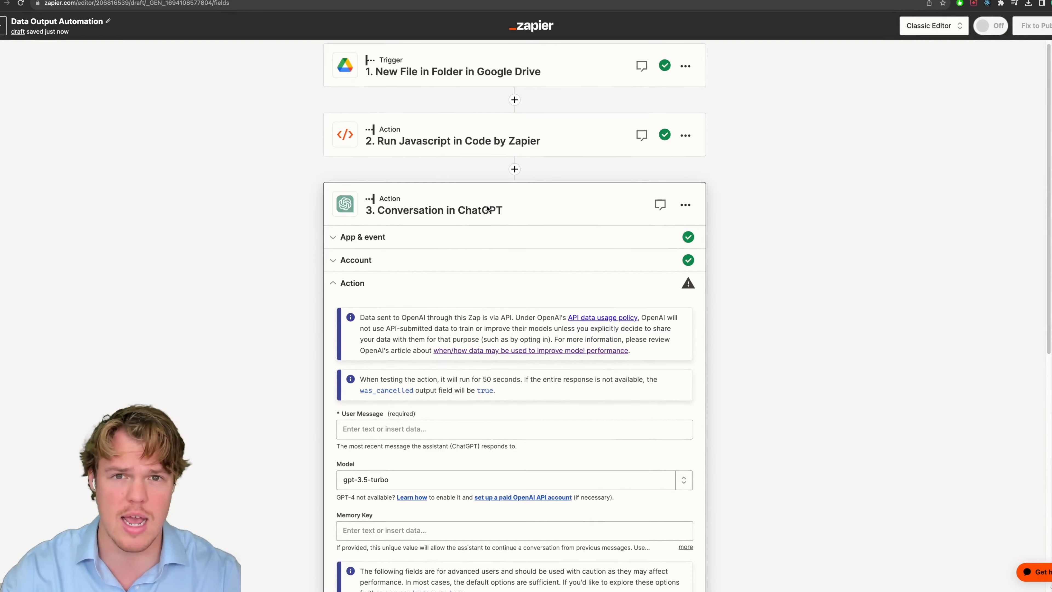
Set the ChatGPT conversation's model to gpt-3.5-turbo-16k.
{"action": "scroll", "coordinate": [484, 355], "scroll_direction": "down", "scroll_amount": 4}
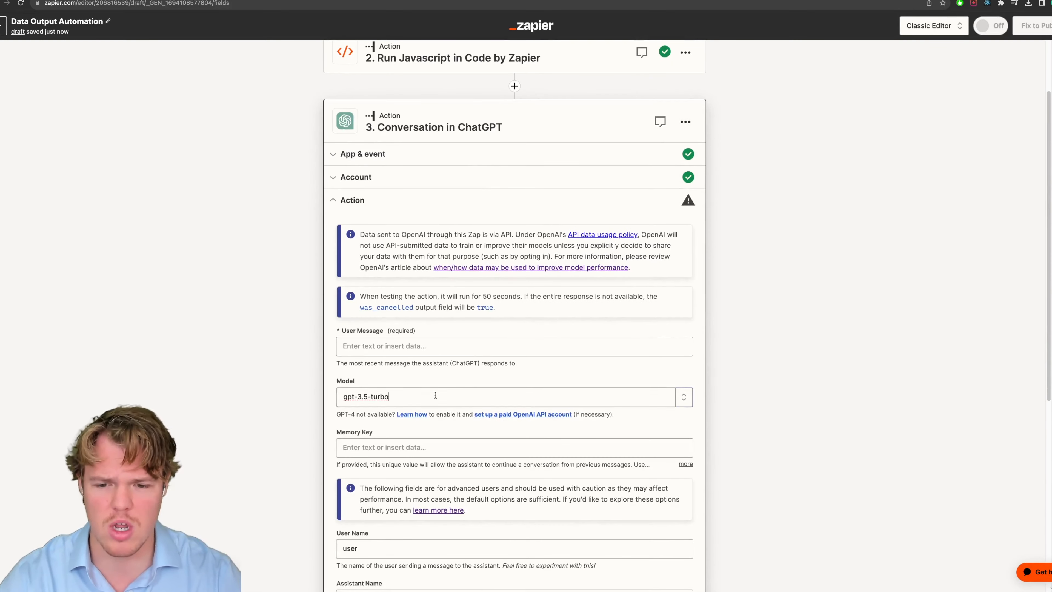
{"action": "left_click", "coordinate": [418, 391]}
{"action": "scroll", "coordinate": [414, 372], "scroll_direction": "down", "scroll_amount": 4}
{"action": "left_click", "coordinate": [368, 327]}
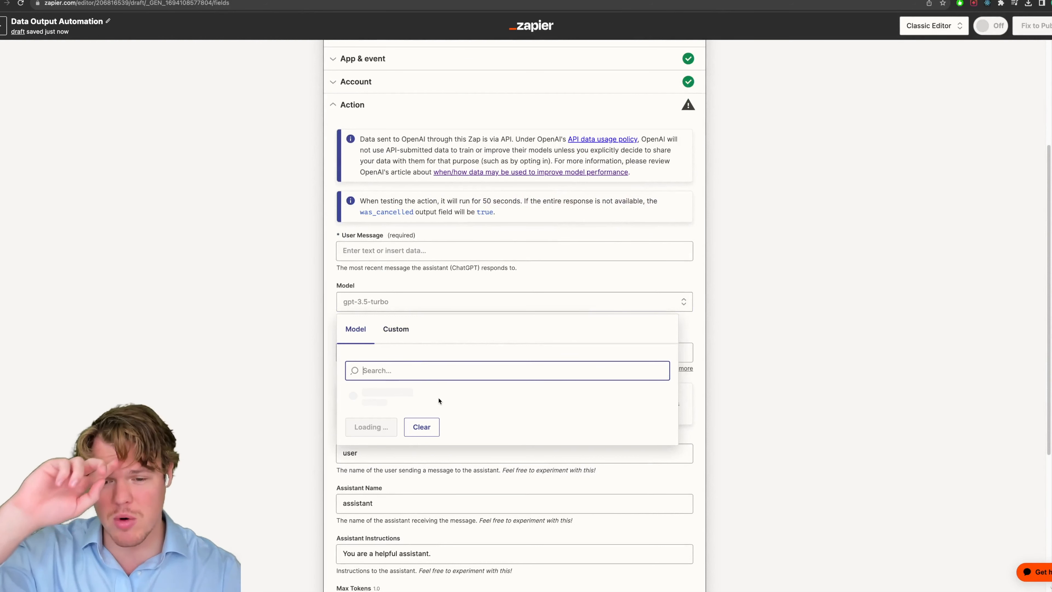
{"action": "scroll", "coordinate": [437, 425], "scroll_direction": "down", "scroll_amount": 1}
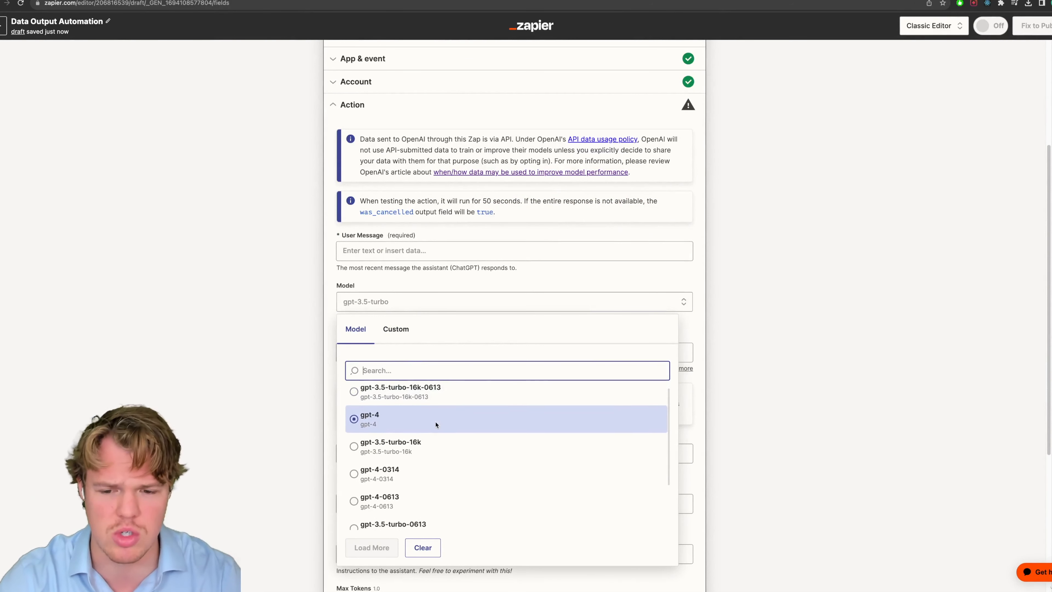
{"action": "left_click", "coordinate": [436, 441]}
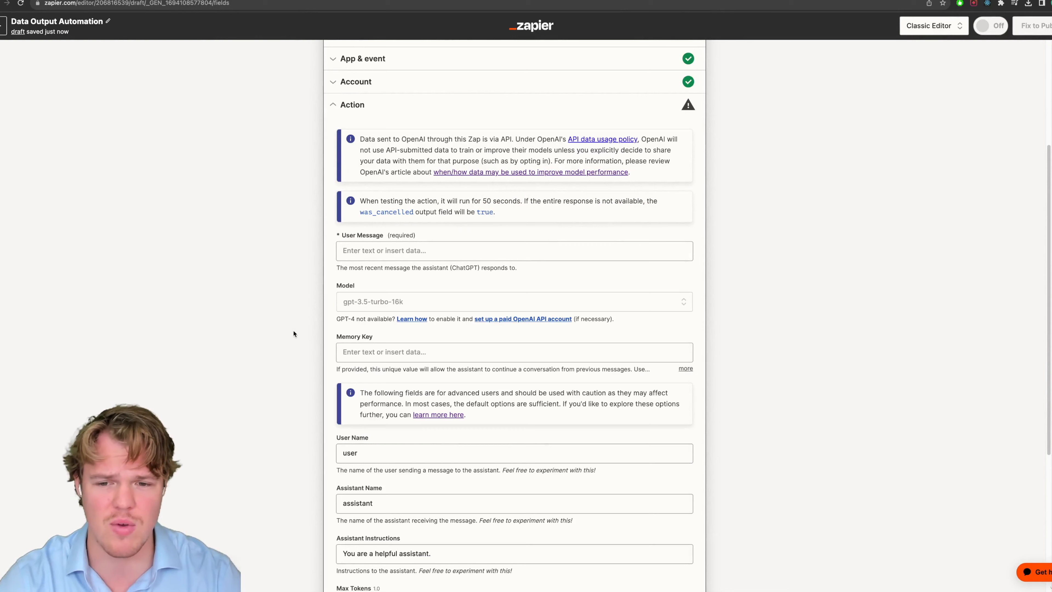
Begin the ChatGPT step's User Message with the sentence "We got information about a new project for a client.".
{"action": "scroll", "coordinate": [294, 334], "scroll_direction": "up", "scroll_amount": 1}
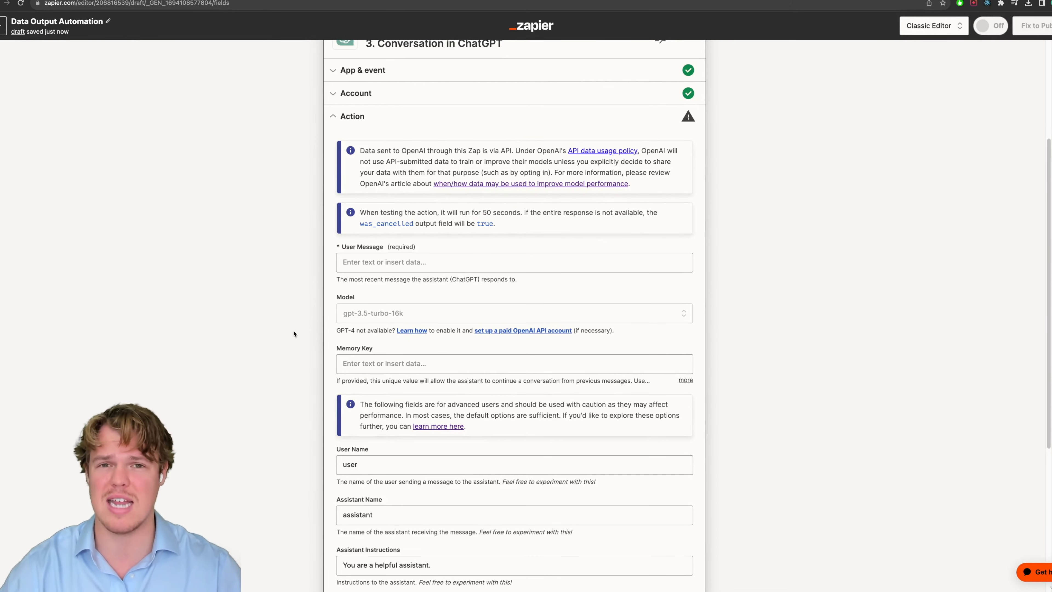
{"action": "scroll", "coordinate": [293, 333], "scroll_direction": "up", "scroll_amount": 2}
{"action": "left_click", "coordinate": [404, 283]}
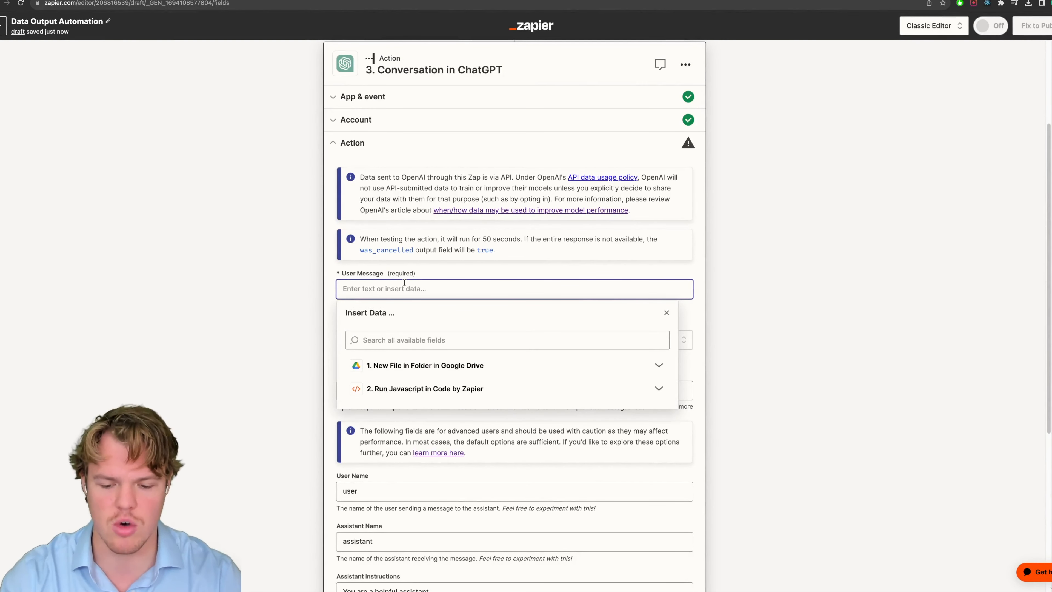
{"action": "type", "text": "We got informa"}
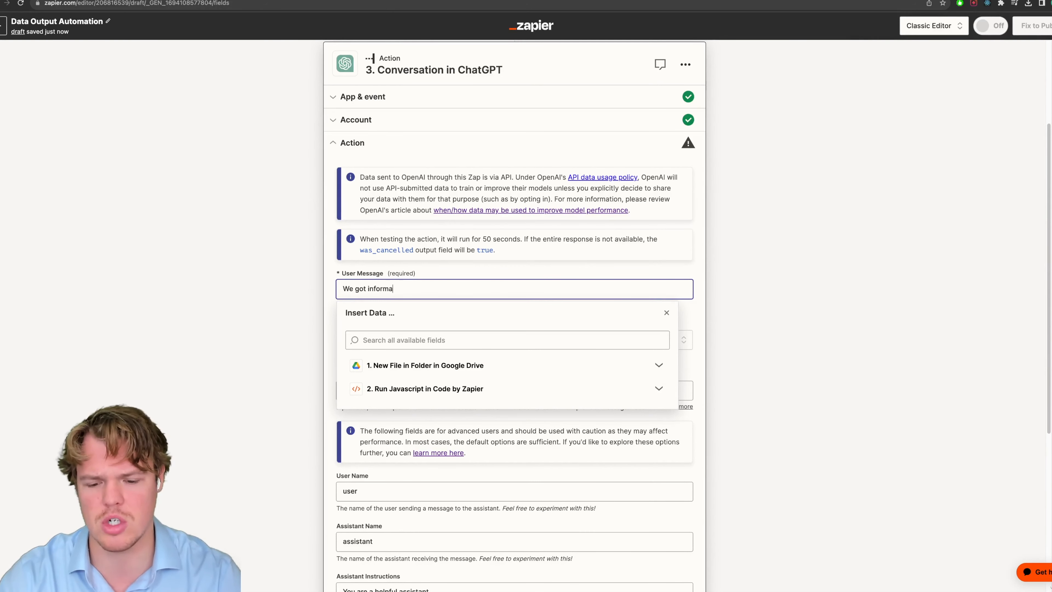
{"action": "type", "text": "tion abo"}
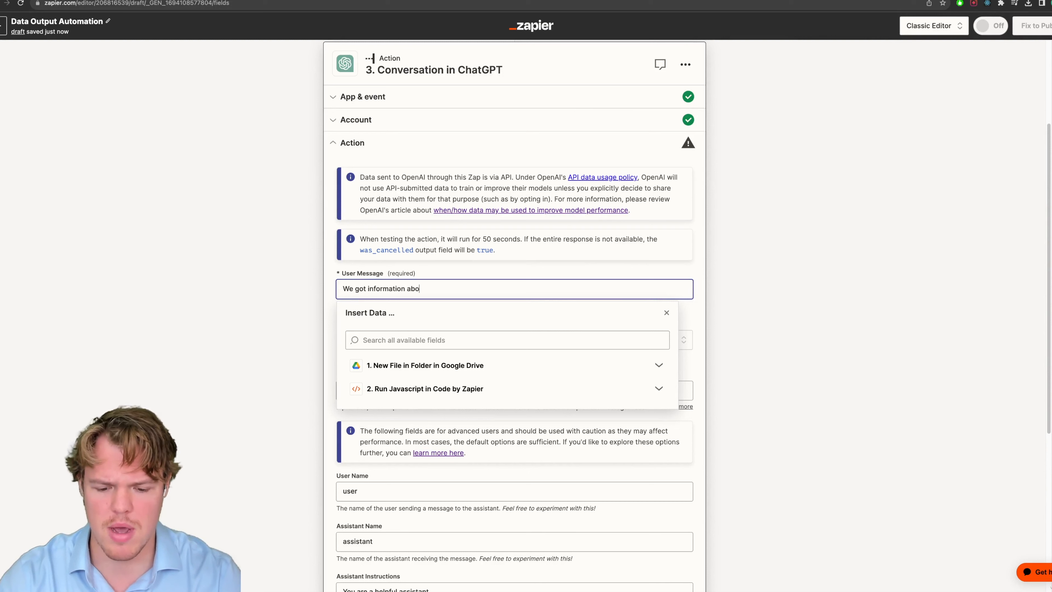
{"action": "type", "text": "ut a new project for a"}
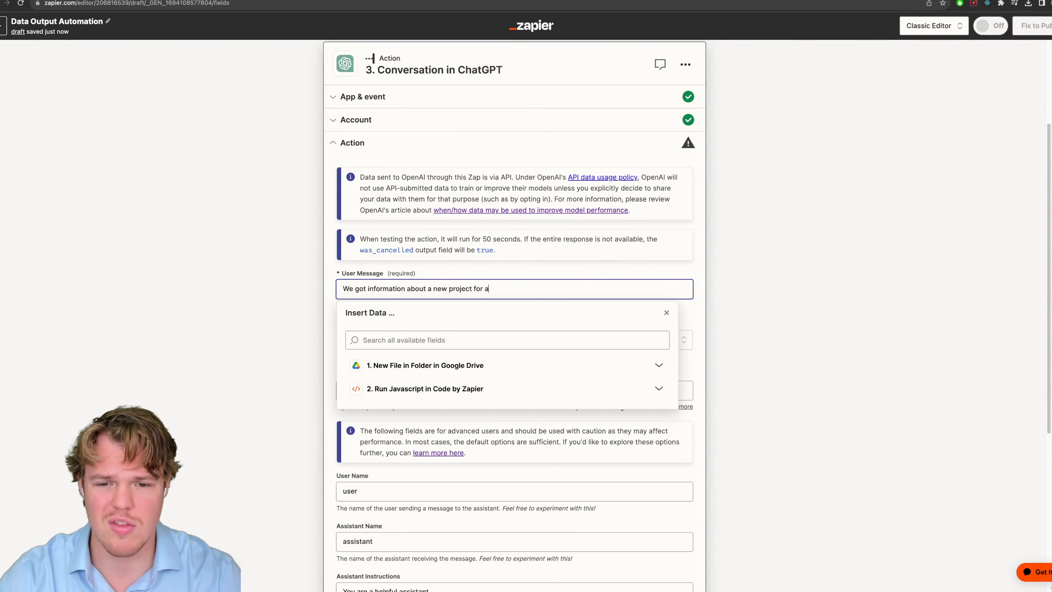
{"action": "type", "text": " client."}
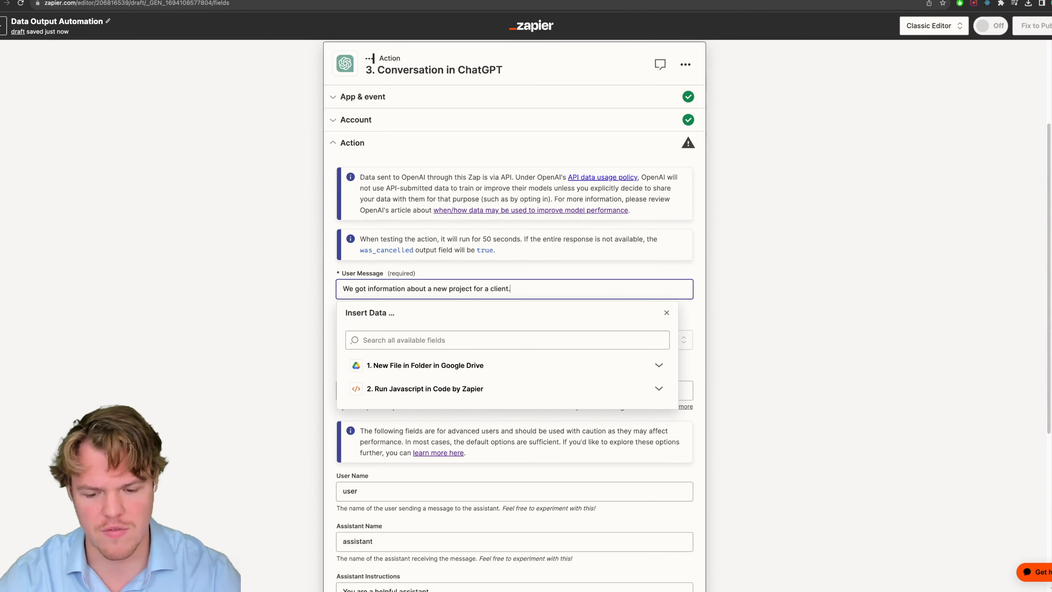
Add a "Project: ()" line to the User Message with the JavaScript step's Result inserted between the parentheses.
{"action": "key", "text": "Return"}
{"action": "type", "text": "Projec"}
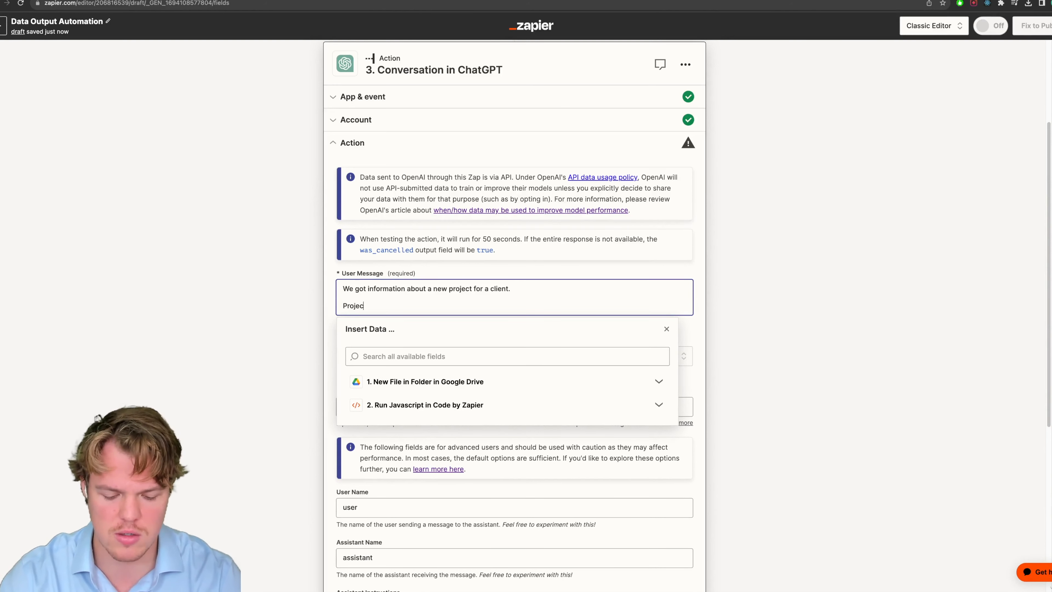
{"action": "type", "text": "t: ()"}
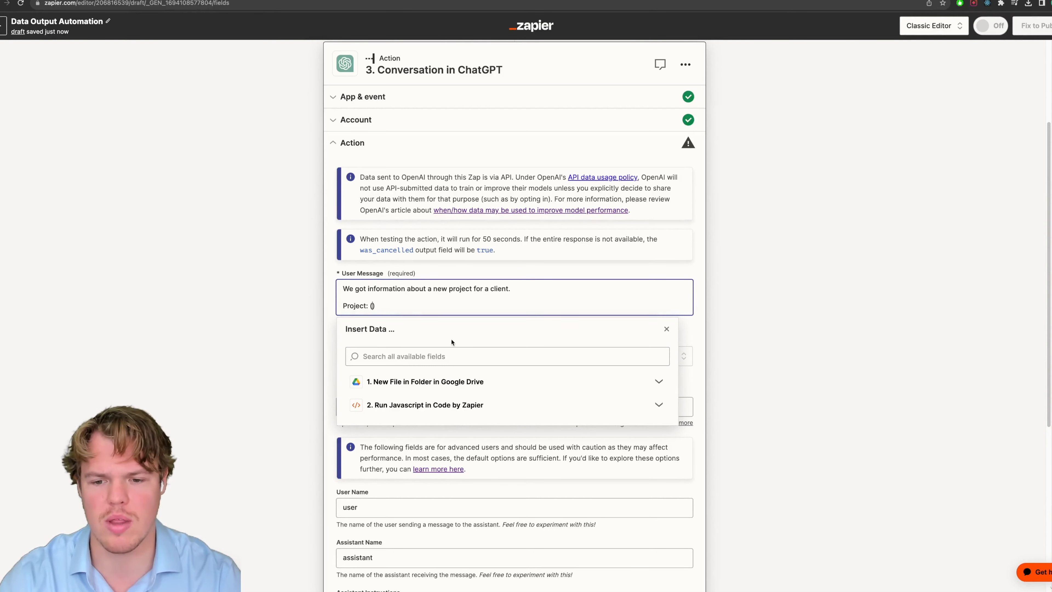
{"action": "left_click", "coordinate": [446, 403]}
{"action": "scroll", "coordinate": [467, 353], "scroll_direction": "down", "scroll_amount": 1}
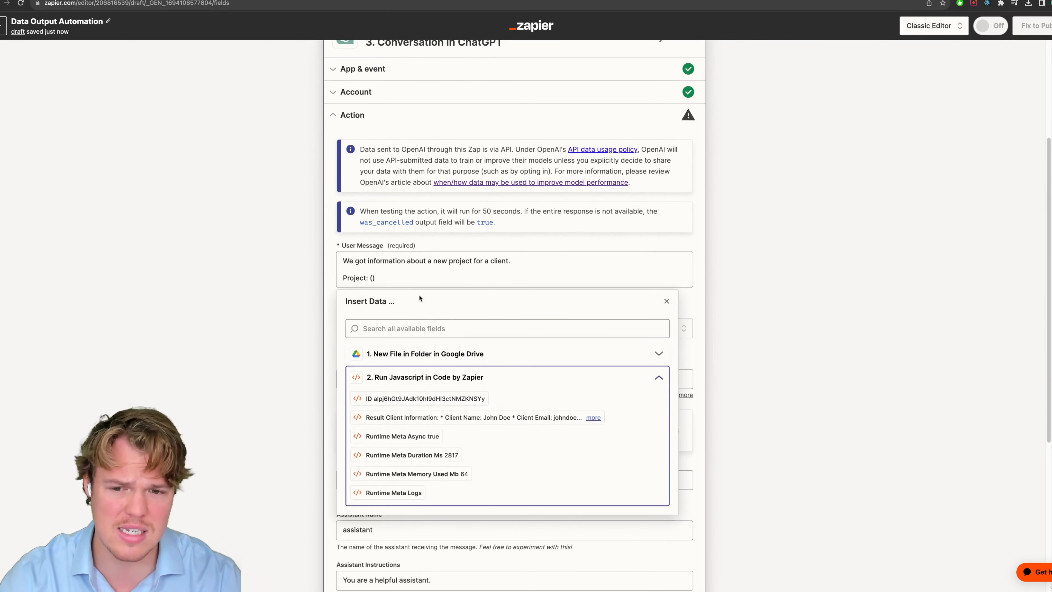
{"action": "left_click", "coordinate": [372, 277]}
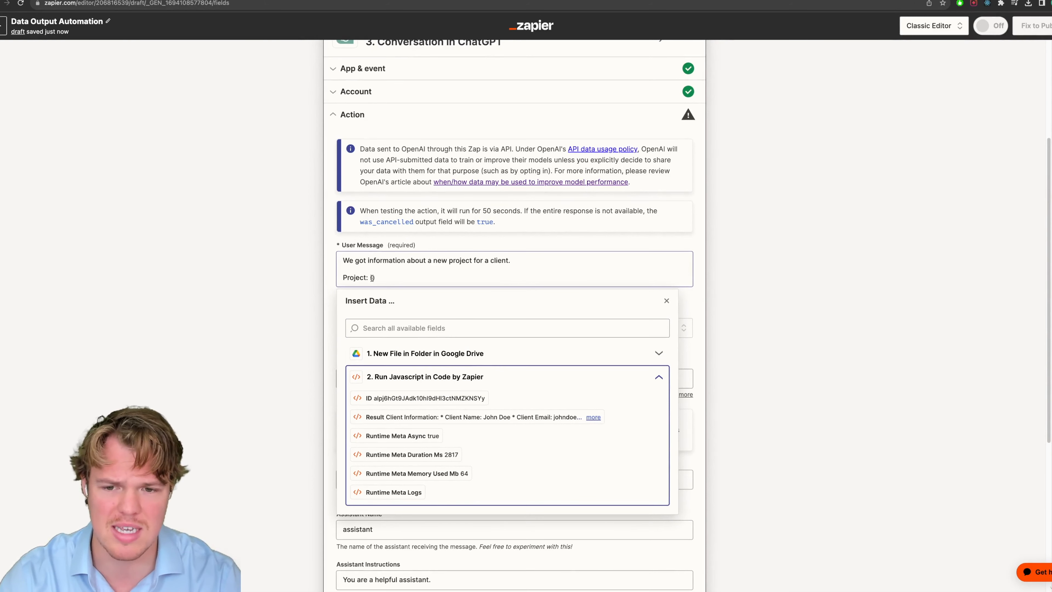
{"action": "left_click", "coordinate": [447, 417]}
{"action": "left_click", "coordinate": [291, 346]}
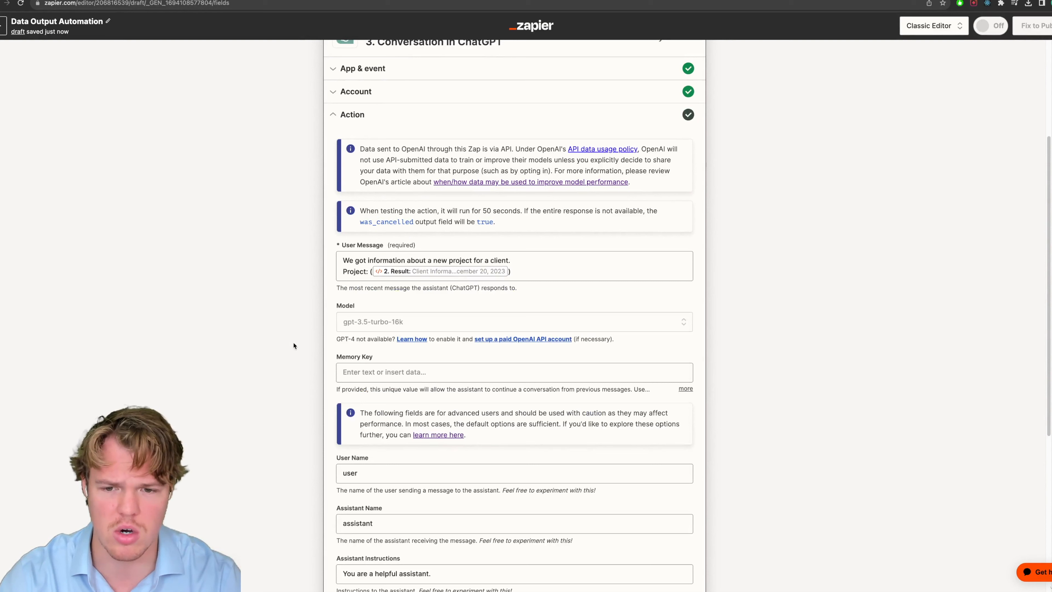
Add the line "From the information provided please provide the following output:" below the Project line in the User Message.
{"action": "left_click", "coordinate": [534, 272]}
{"action": "key", "text": "Return"}
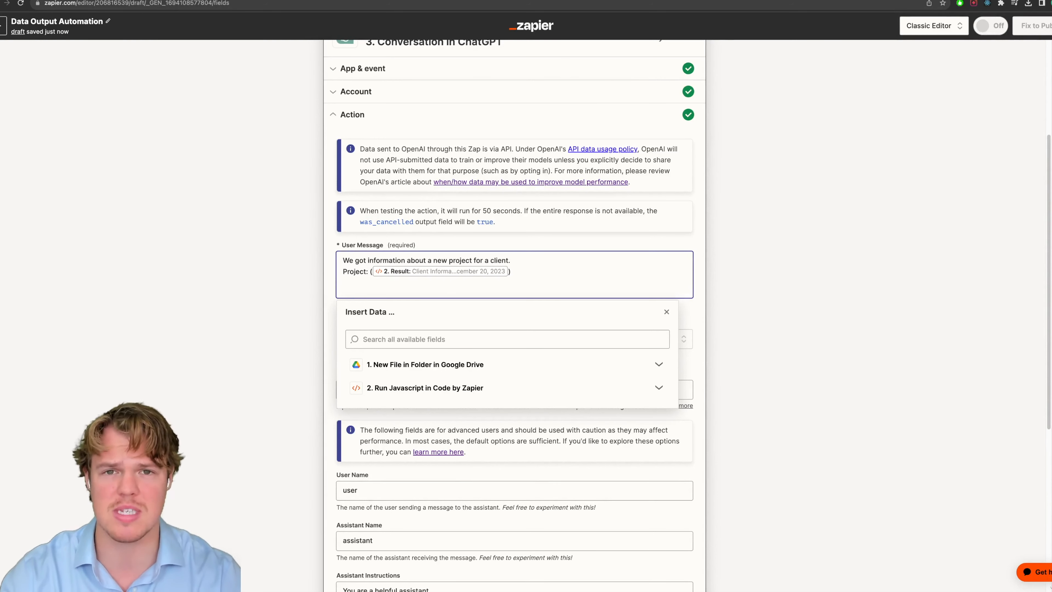
{"action": "type", "text": "From the "}
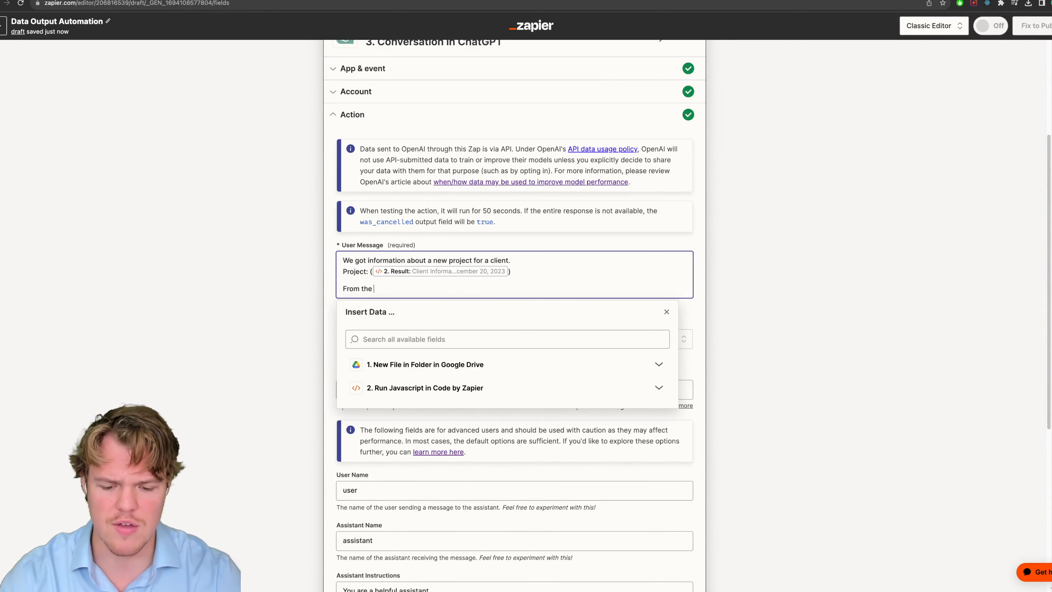
{"action": "type", "text": "information p"}
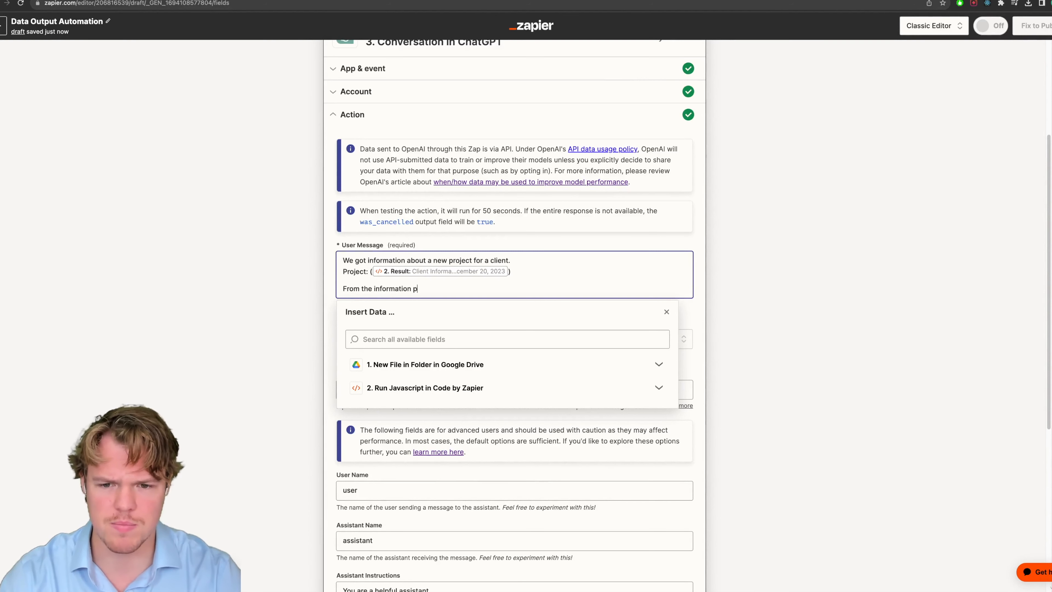
{"action": "type", "text": "rovided pl"}
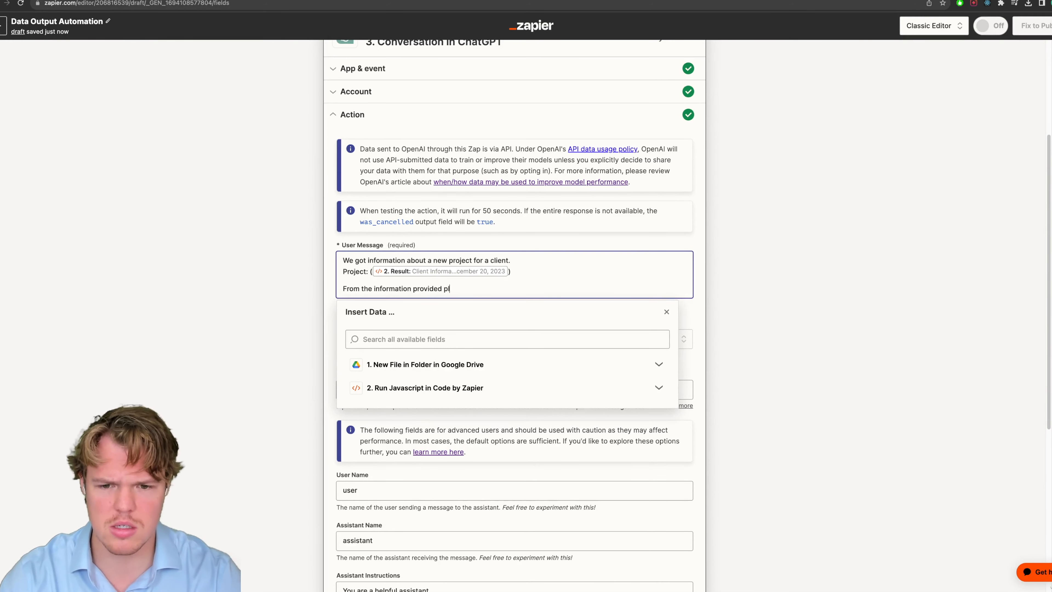
{"action": "type", "text": "ease provide the fo"}
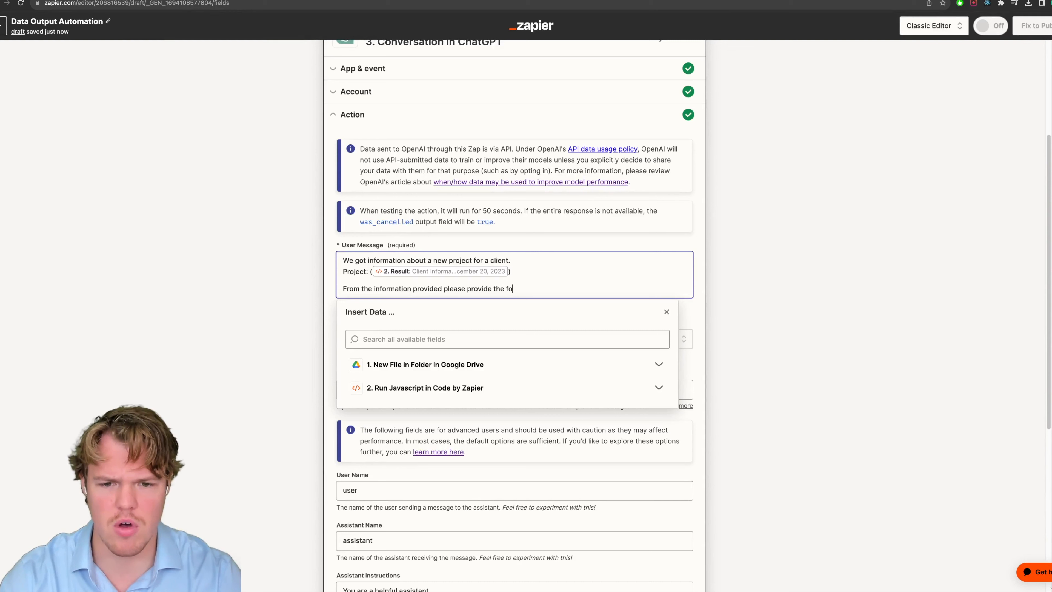
{"action": "type", "text": "llowing output:"}
{"action": "key", "text": "Return"}
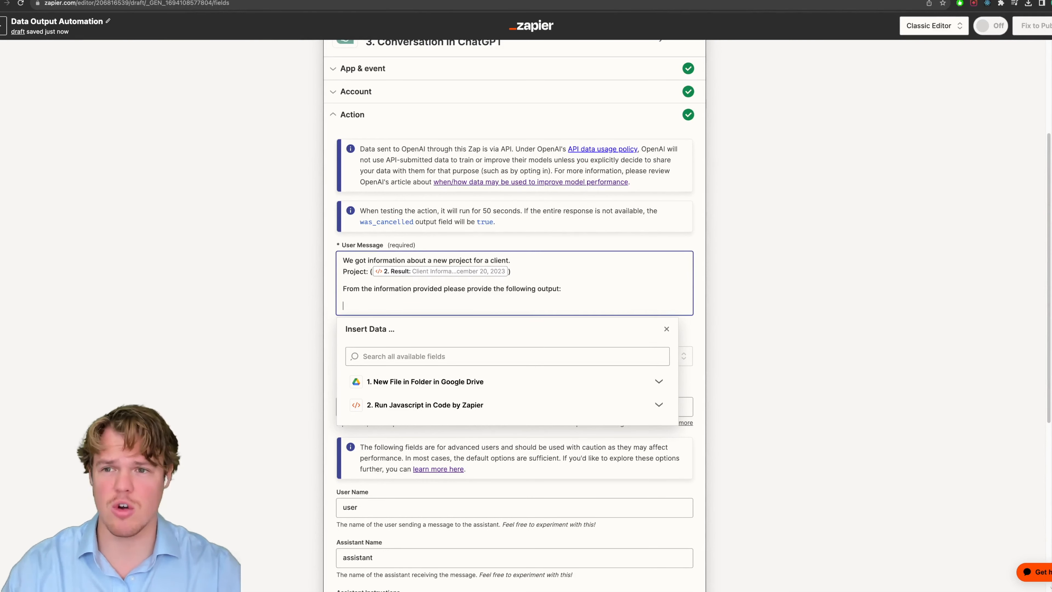
Switch to the Data Input Sheets spreadsheet, go through its column headers from Client Name to Total Amount, and return to the Zap.
{"action": "left_click", "coordinate": [267, 7]}
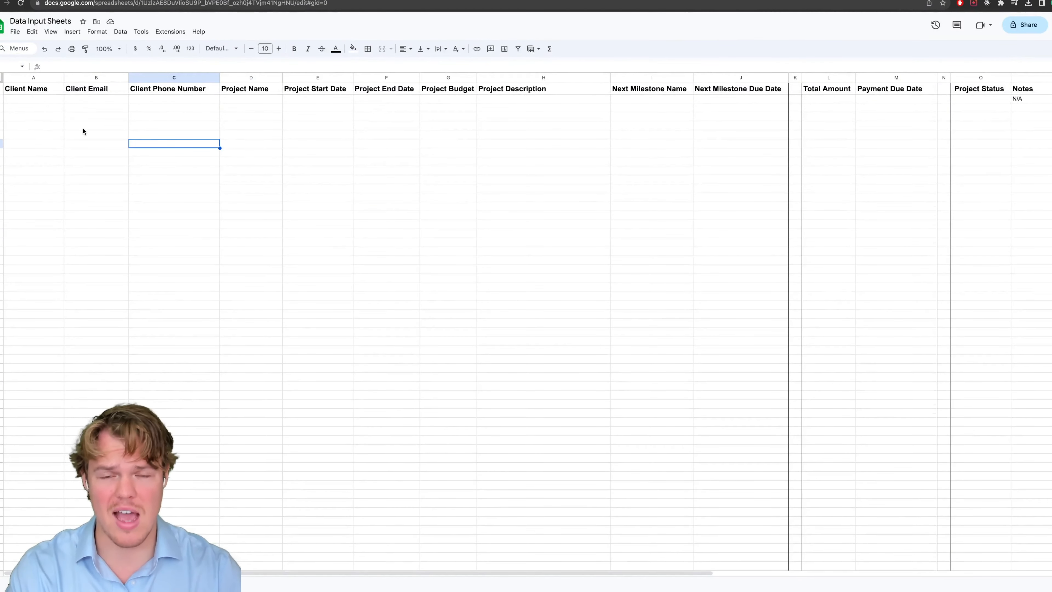
{"action": "left_click", "coordinate": [48, 99]}
{"action": "left_click", "coordinate": [91, 101]}
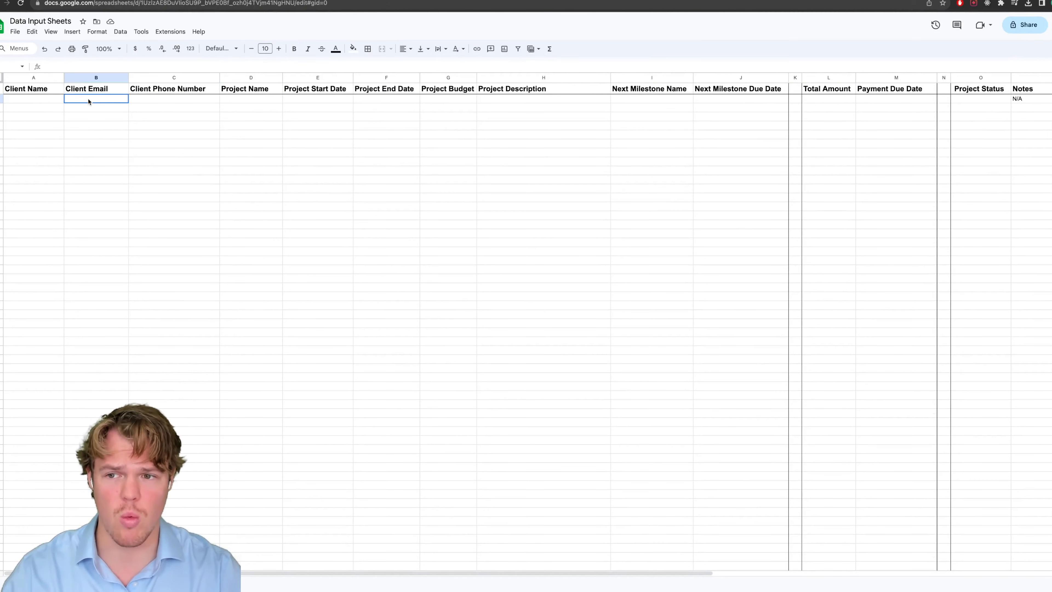
{"action": "left_click", "coordinate": [162, 103]}
{"action": "left_click", "coordinate": [242, 103]}
{"action": "left_click", "coordinate": [314, 101]}
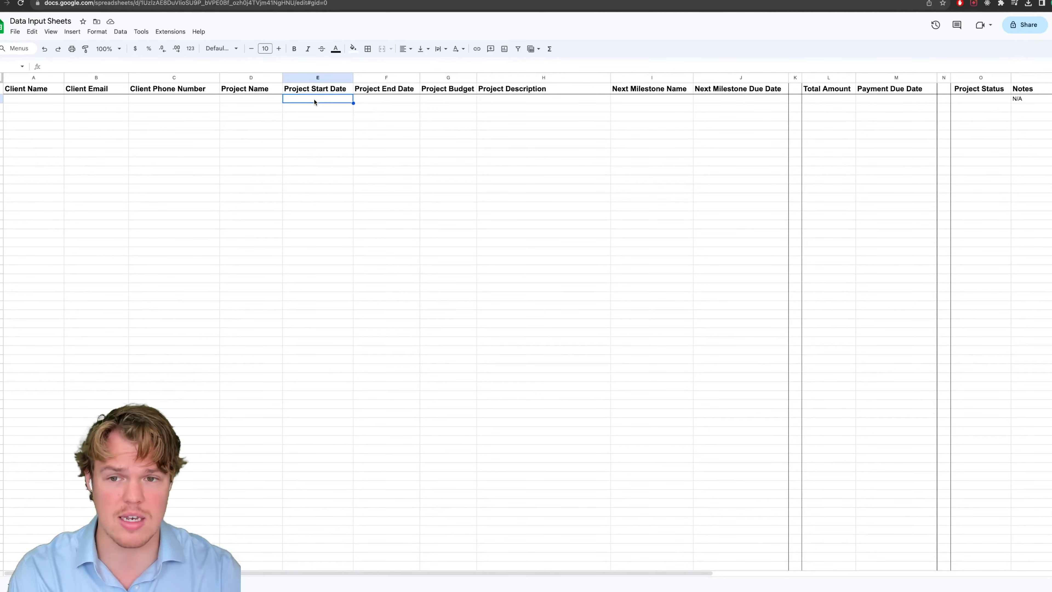
{"action": "left_click", "coordinate": [381, 100]}
{"action": "left_click", "coordinate": [449, 103]}
{"action": "left_click", "coordinate": [507, 103]}
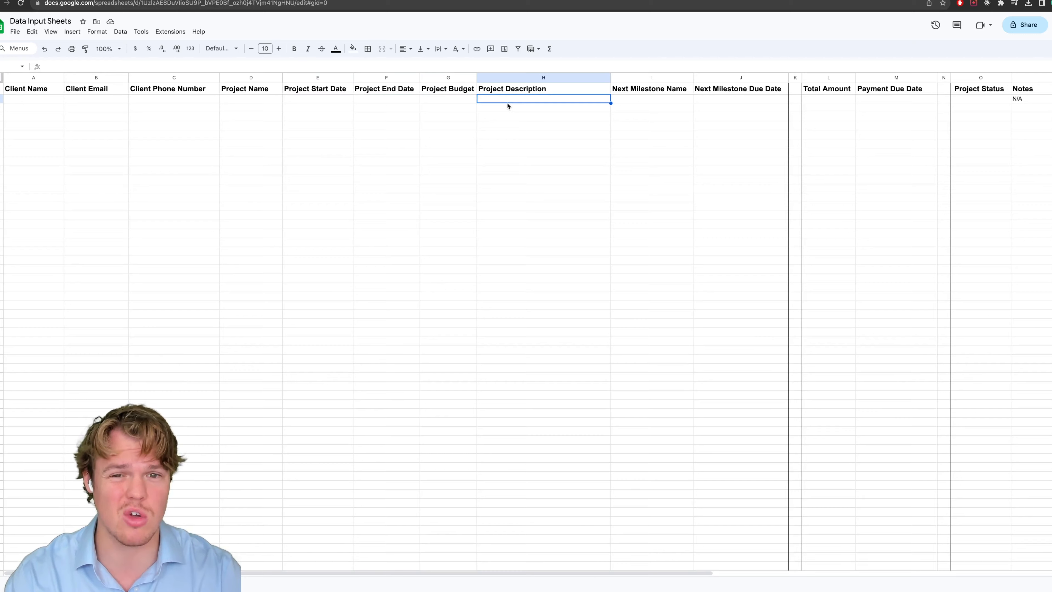
{"action": "left_click", "coordinate": [641, 102]}
{"action": "left_click", "coordinate": [737, 101]}
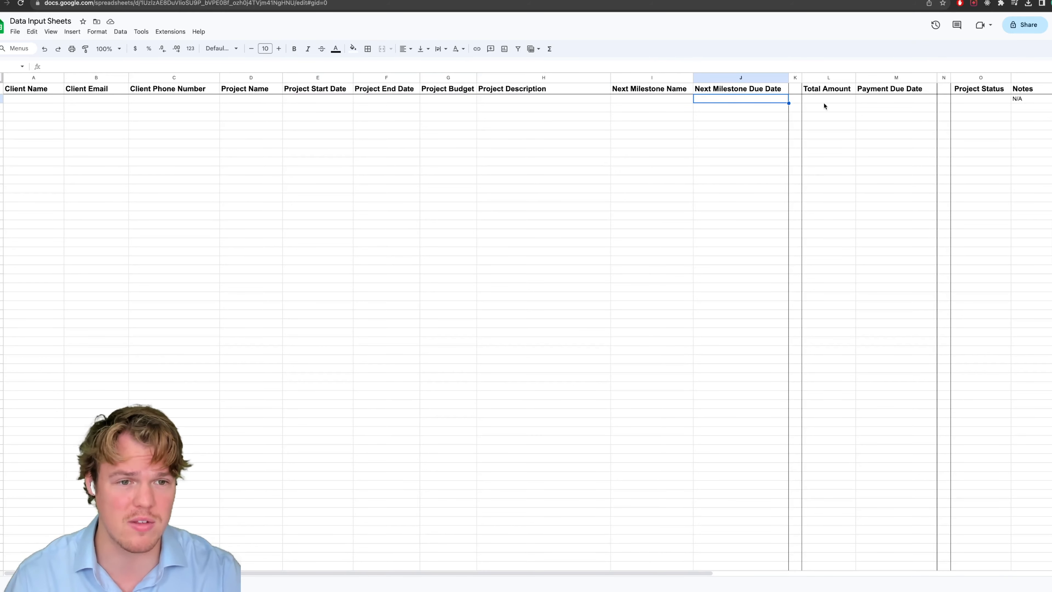
{"action": "left_click", "coordinate": [826, 105]}
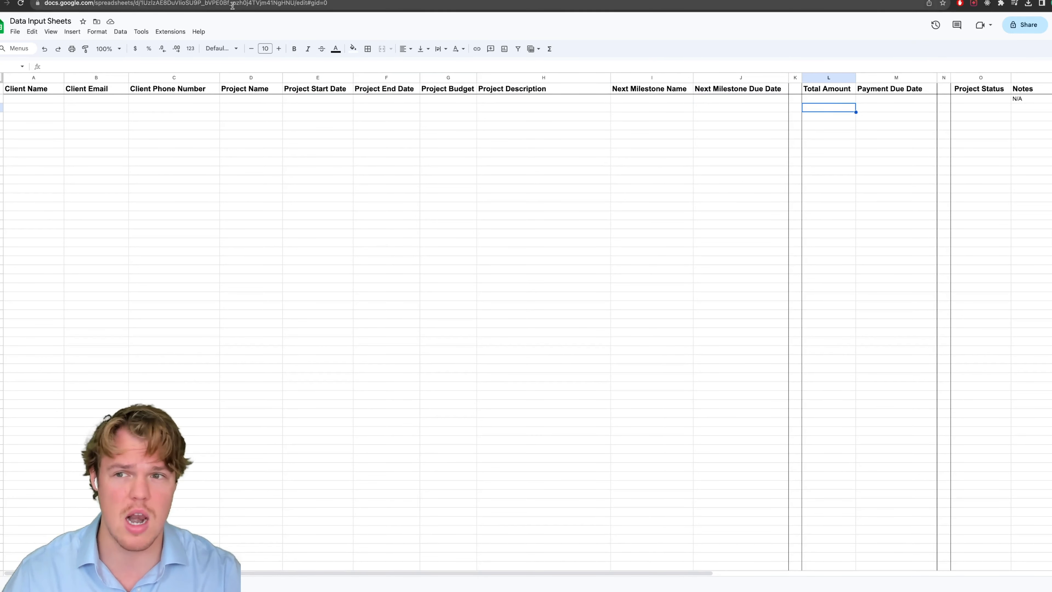
{"action": "left_click", "coordinate": [46, 7]}
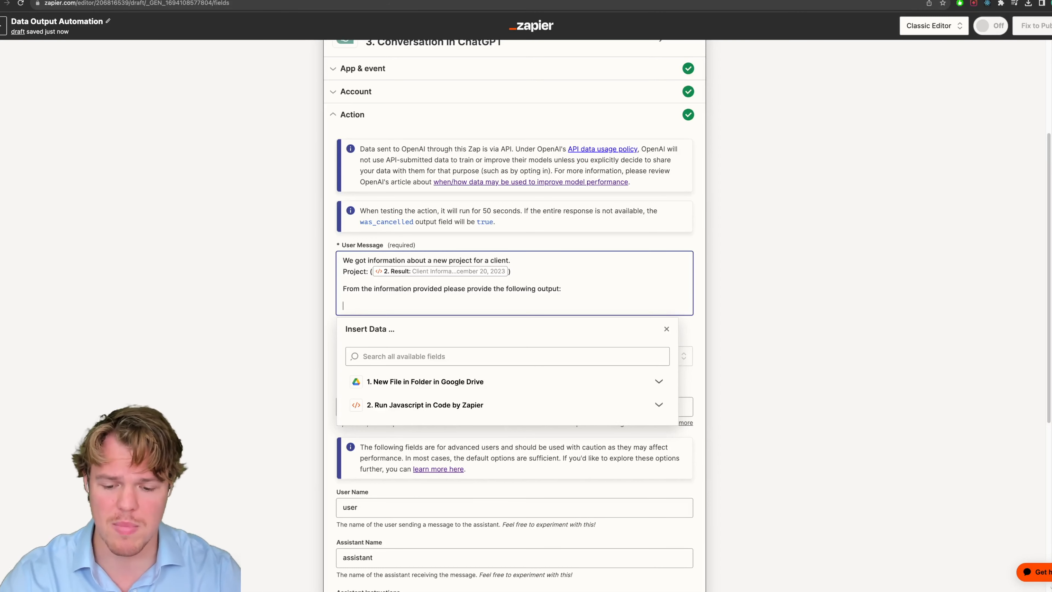
Add the output lines "Client Name:" and "Client Email:" to the end of the User Message.
{"action": "key", "text": "super+Tab"}
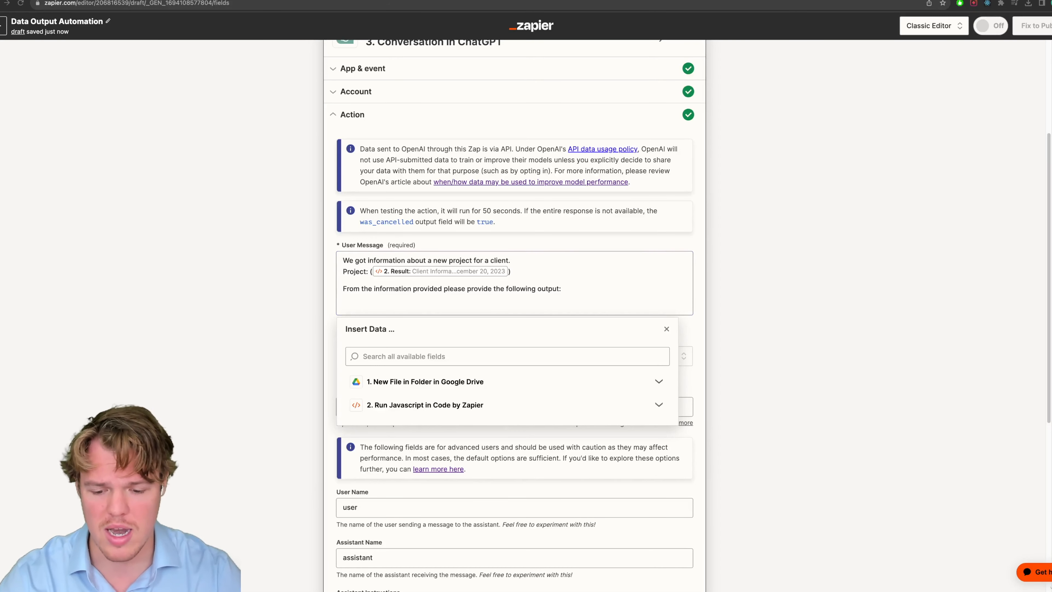
{"action": "left_click", "coordinate": [443, 303]}
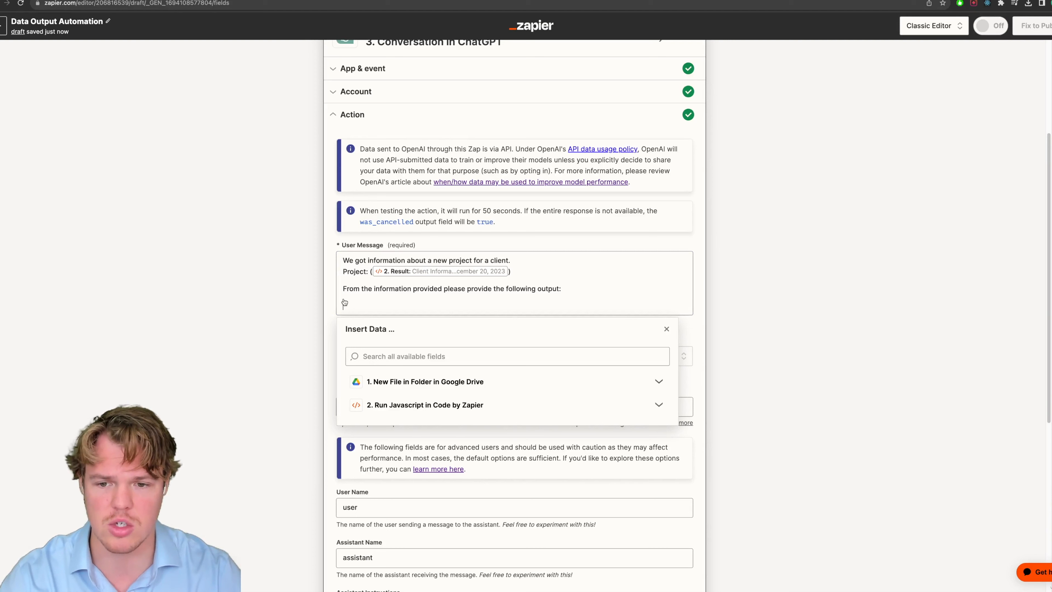
{"action": "key", "text": "Return"}
{"action": "type", "text": "Client Name:"}
{"action": "left_click", "coordinate": [315, 298]}
{"action": "left_click", "coordinate": [408, 291]}
{"action": "key", "text": "Return"}
{"action": "type", "text": "C"}
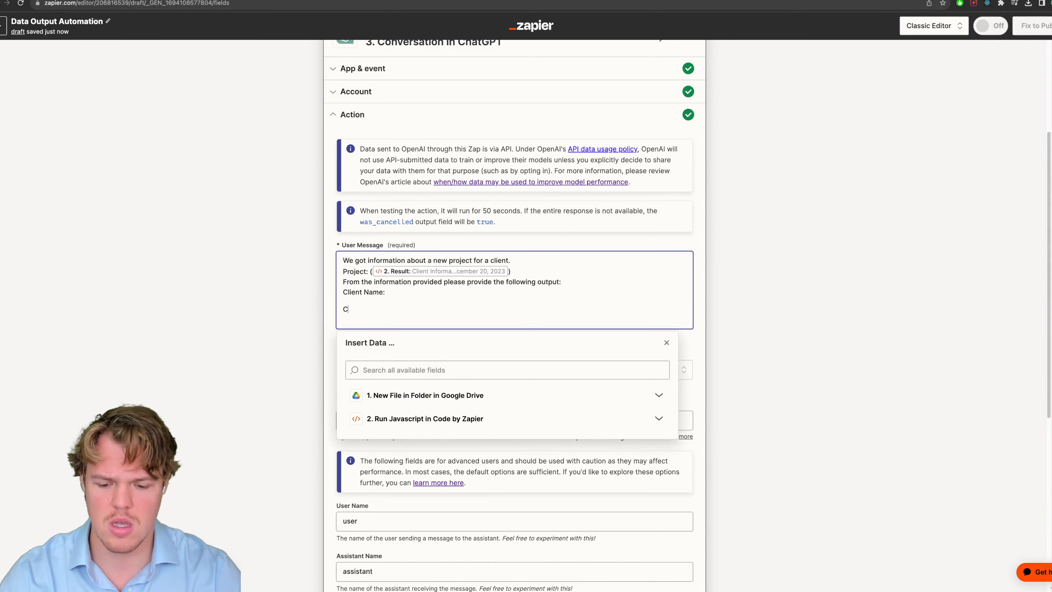
{"action": "type", "text": "li"}
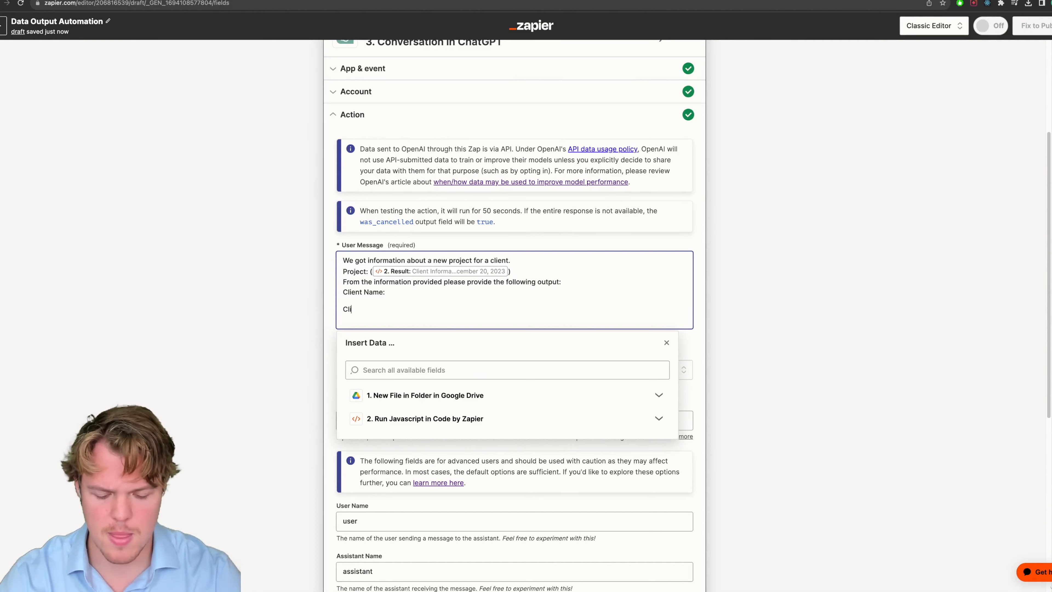
{"action": "type", "text": "ent Email:"}
{"action": "key", "text": "Return"}
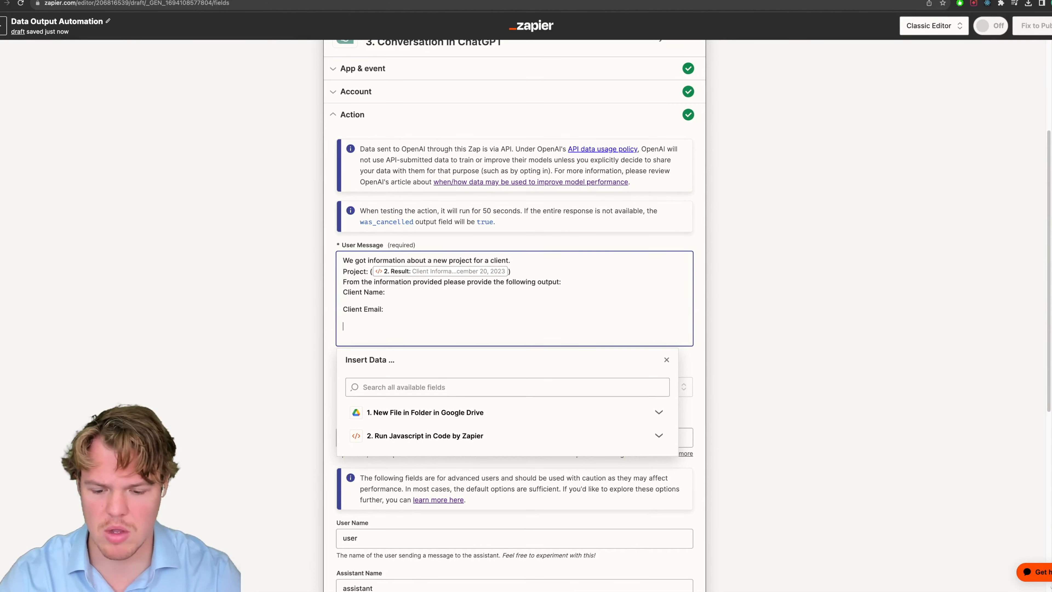
Add the output line "Client Phone:" below the Client Email line in the User Message.
{"action": "type", "text": "Client Phon"}
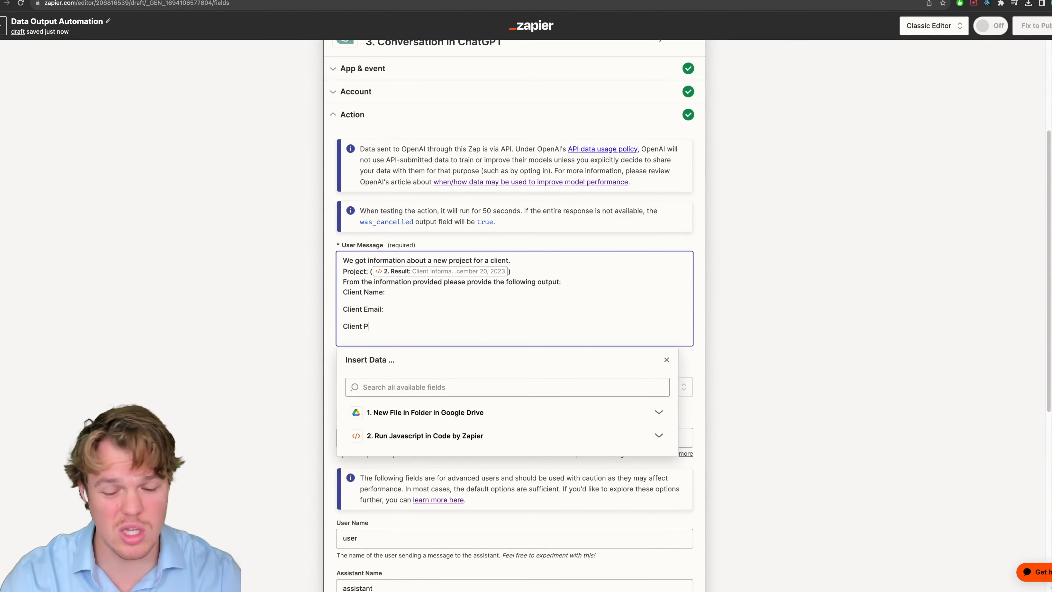
{"action": "key", "text": "BackSpace"}
{"action": "key", "text": "BackSpace"}
{"action": "key", "text": "BackSpace"}
{"action": "key", "text": "BackSpace"}
{"action": "type", "text": "Pgone"}
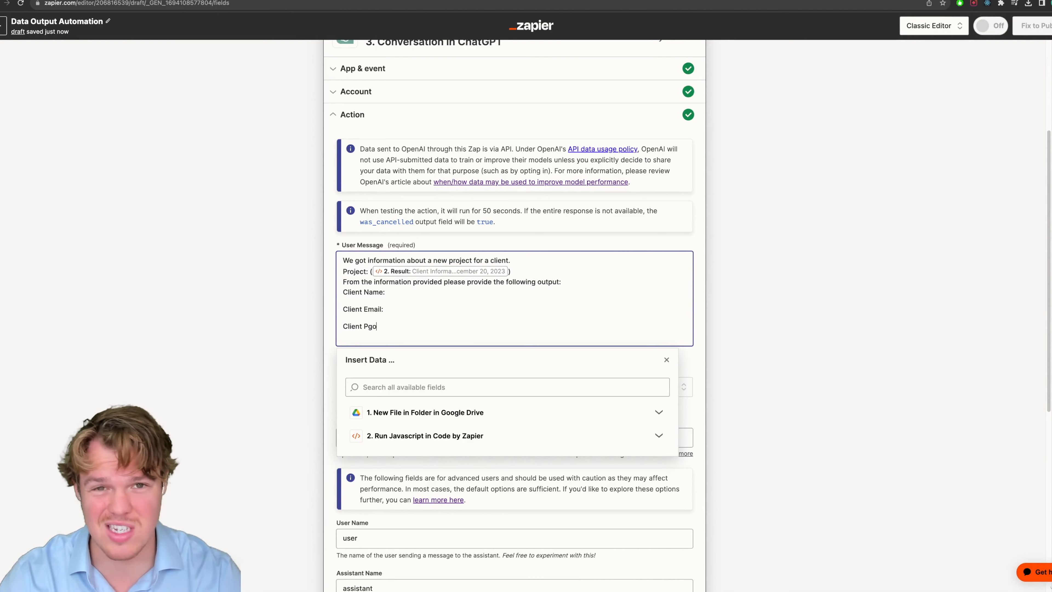
{"action": "key", "text": "BackSpace"}
{"action": "key", "text": "BackSpace"}
{"action": "key", "text": "BackSpace"}
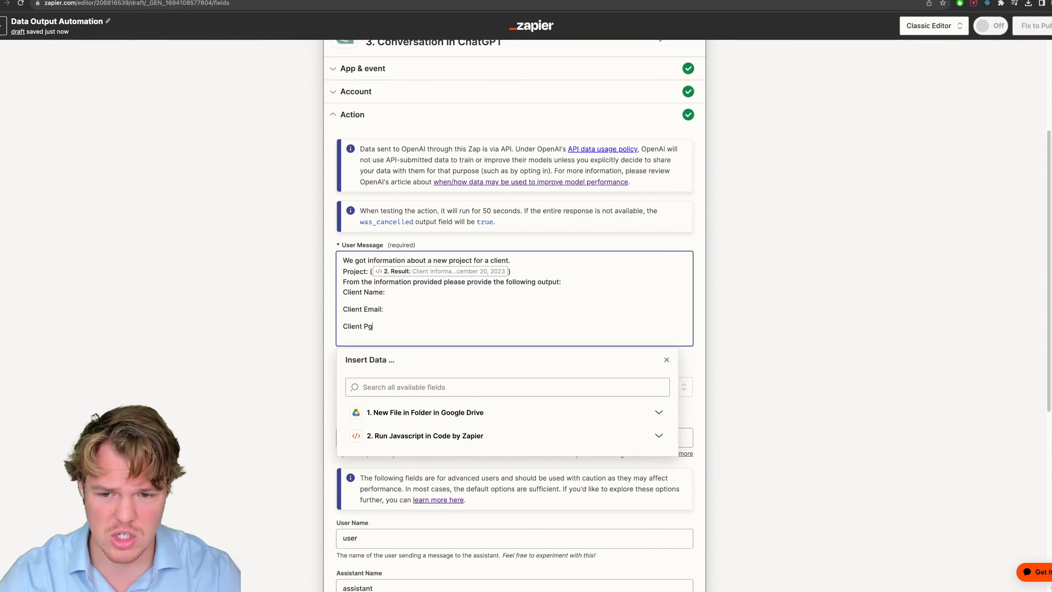
{"action": "type", "text": "hone"}
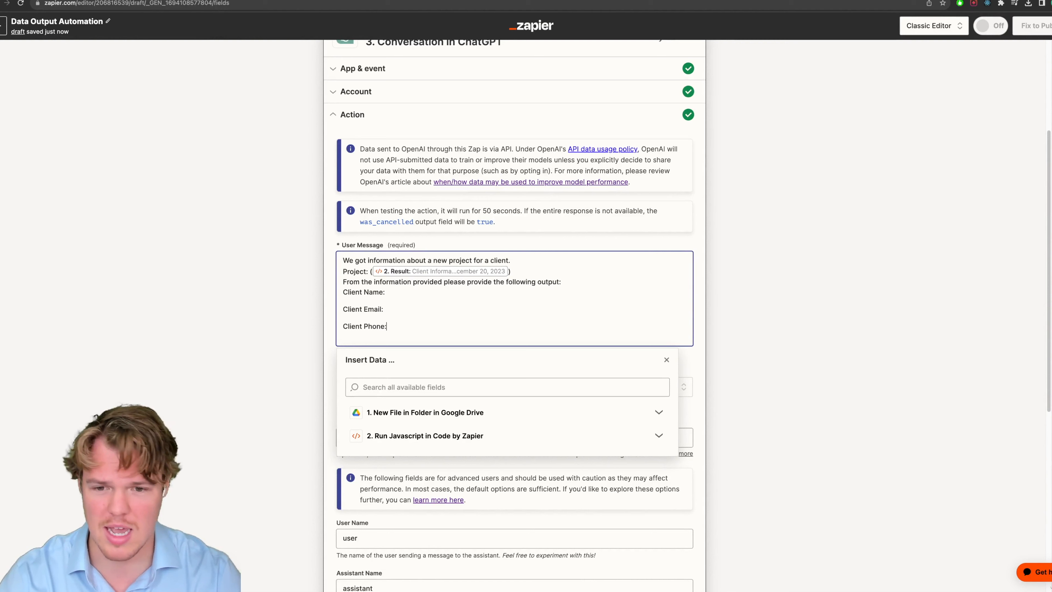
{"action": "type", "text": ":"}
{"action": "key", "text": "Return"}
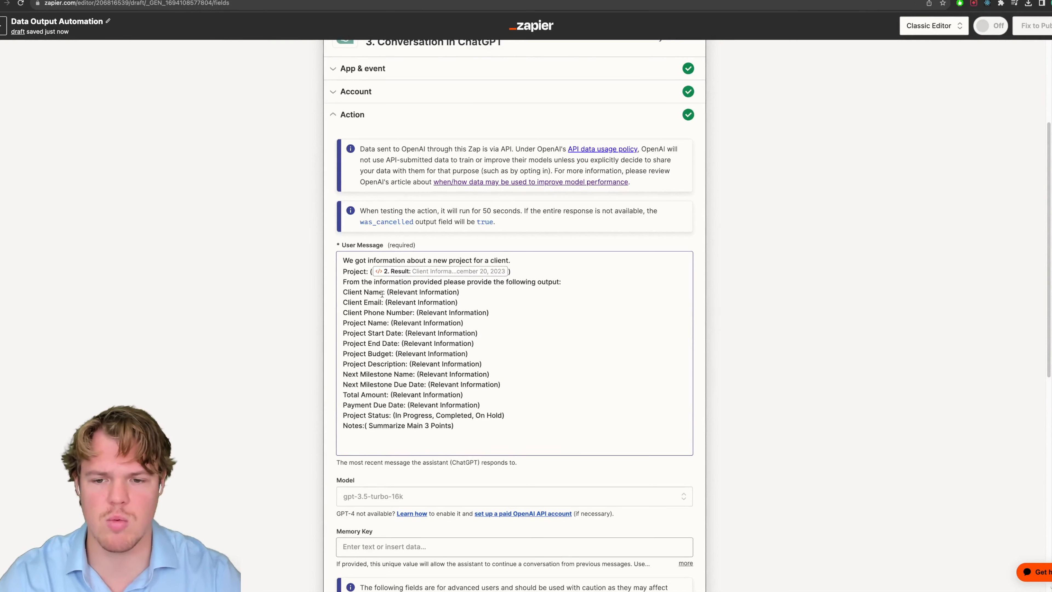
Review the output lines in the User Message, from the Client Name label and its "(Relevant Information)" placeholder to the Notes line.
{"action": "left_click_drag", "start_coordinate": [385, 292], "coordinate": [325, 294]}
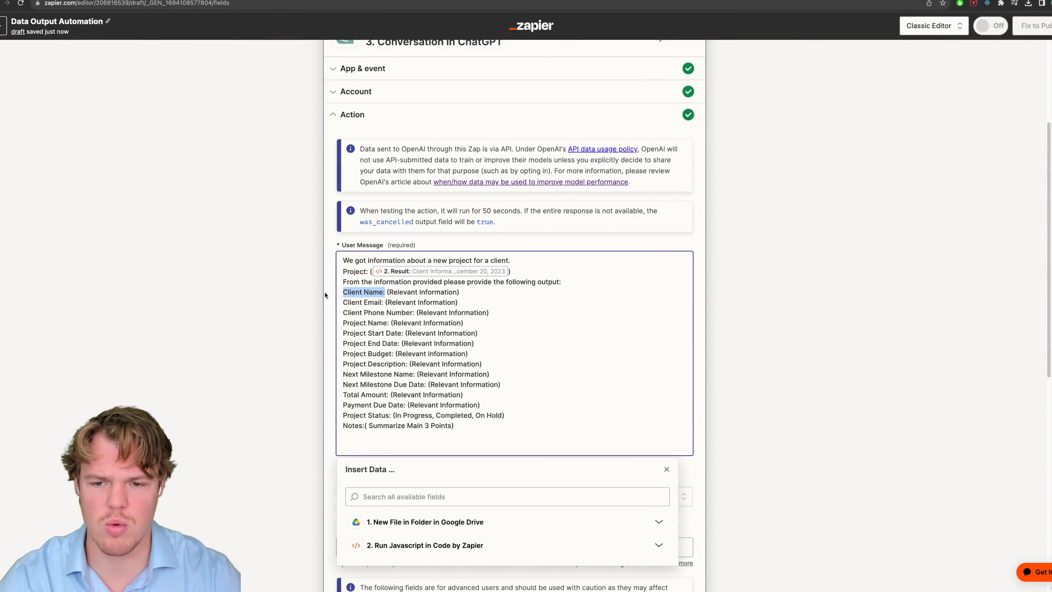
{"action": "left_click", "coordinate": [425, 295]}
{"action": "left_click_drag", "start_coordinate": [460, 292], "coordinate": [390, 295]}
{"action": "left_click", "coordinate": [406, 303]}
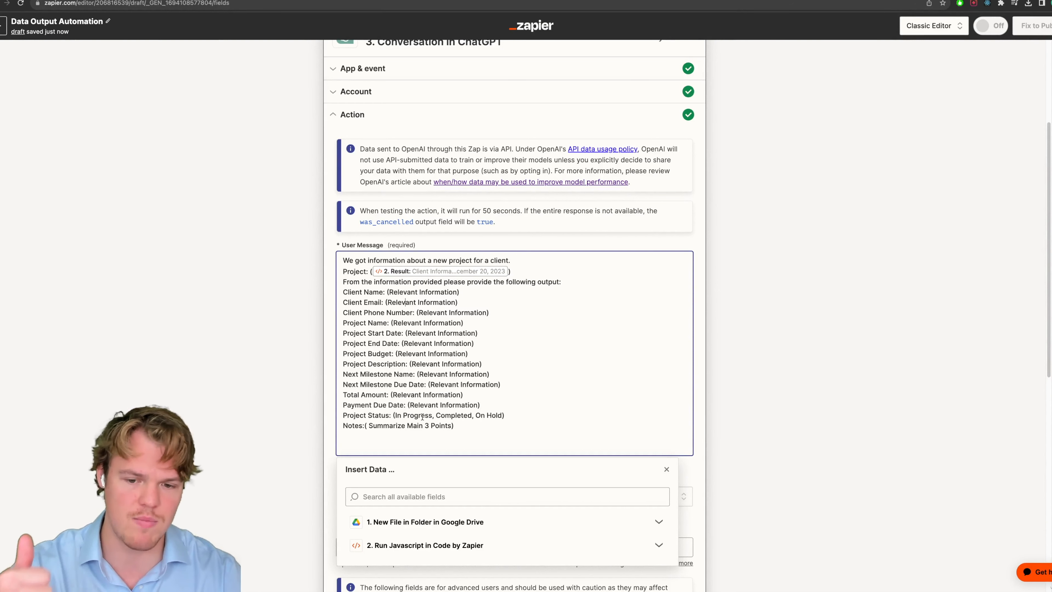
{"action": "left_click_drag", "start_coordinate": [366, 425], "coordinate": [393, 425]}
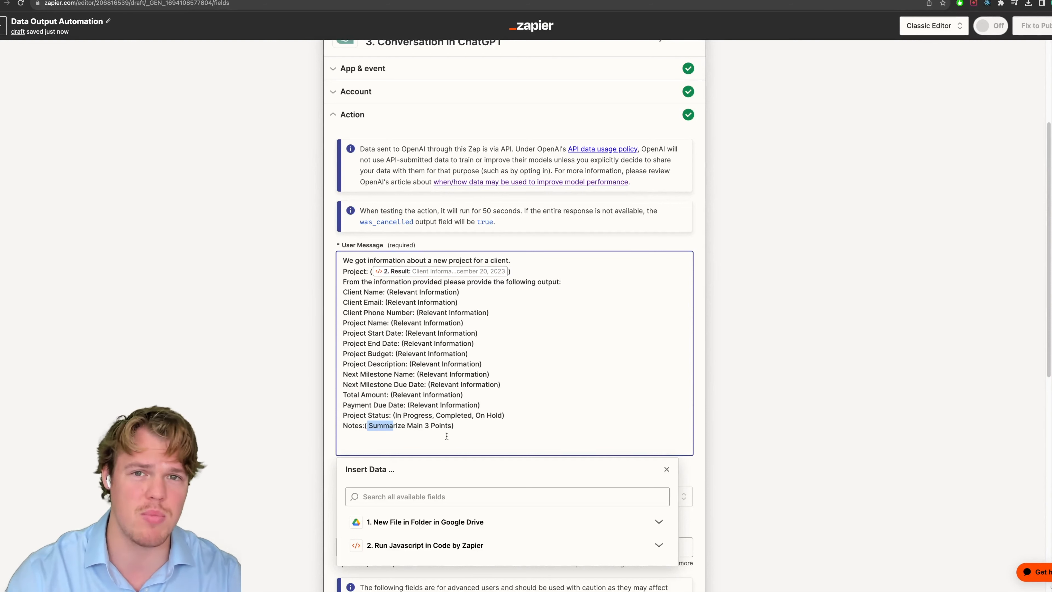
Add the line "Entire output should have each data point on its own line" at the end of the User Message.
{"action": "left_click", "coordinate": [468, 436]}
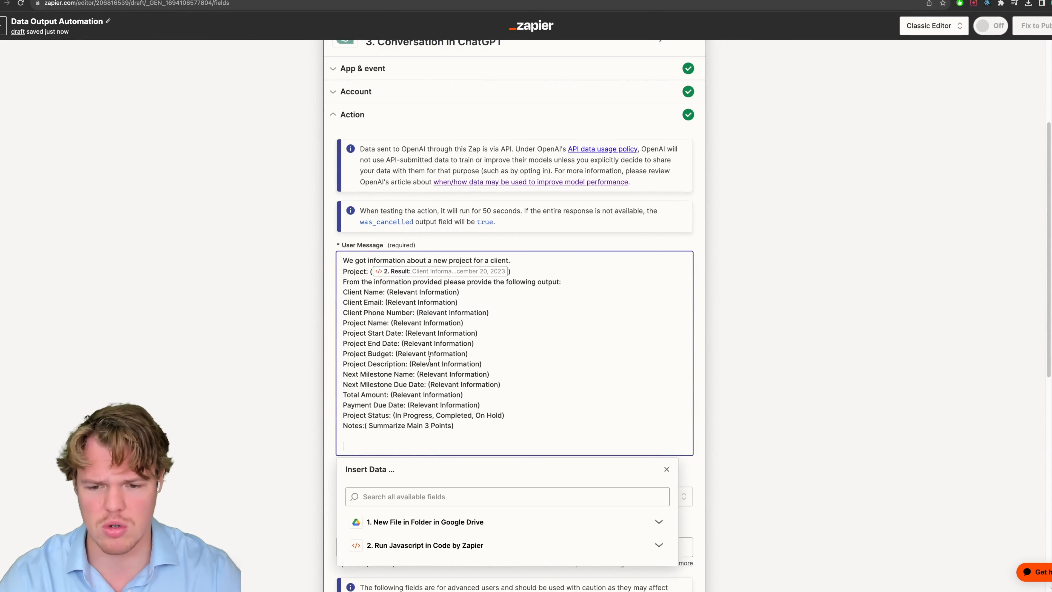
{"action": "type", "text": "Entire out"}
{"action": "type", "text": "pout"}
{"action": "key", "text": "BackSpace"}
{"action": "key", "text": "BackSpace"}
{"action": "key", "text": "BackSpace"}
{"action": "type", "text": "ut"}
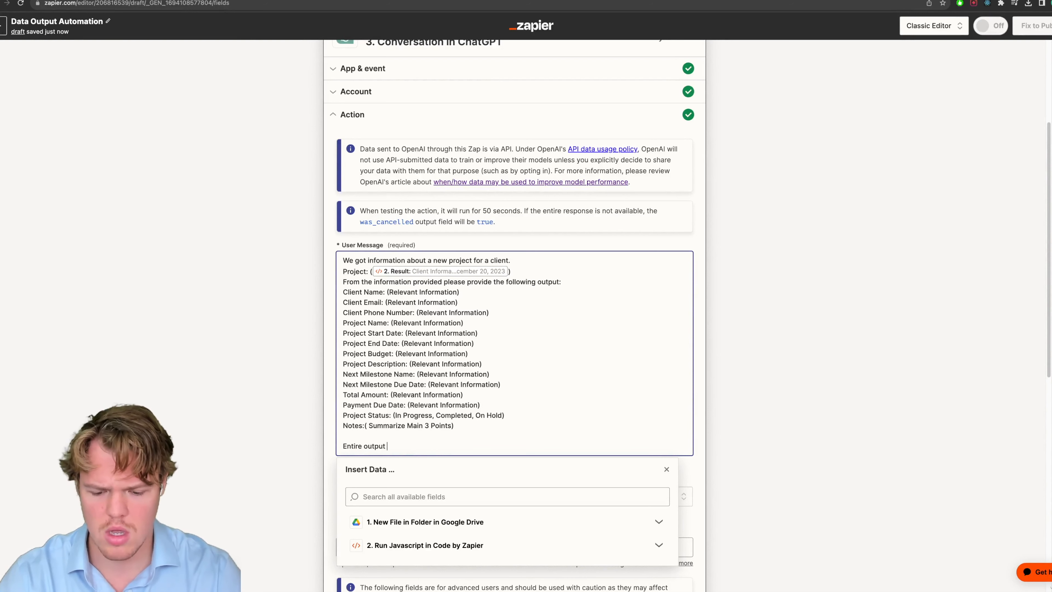
{"action": "type", "text": " should have "}
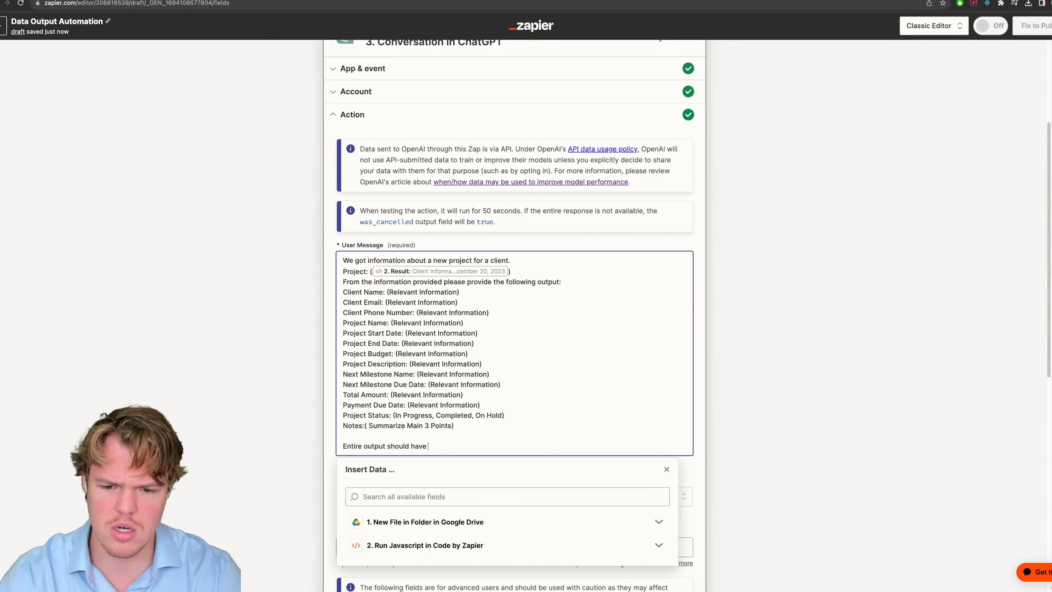
{"action": "type", "text": "each data point"}
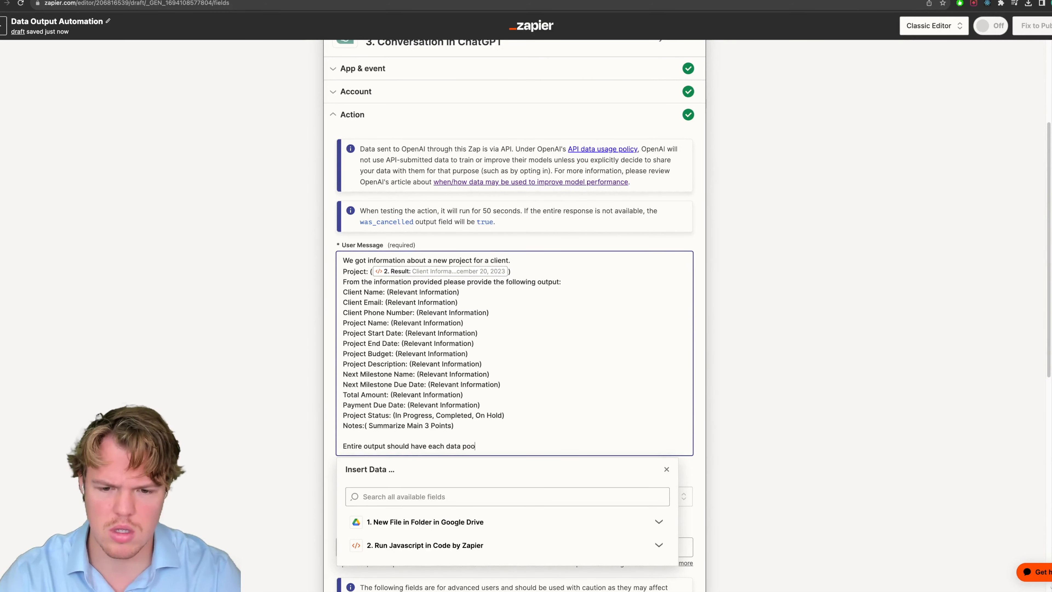
{"action": "type", "text": " on its own"}
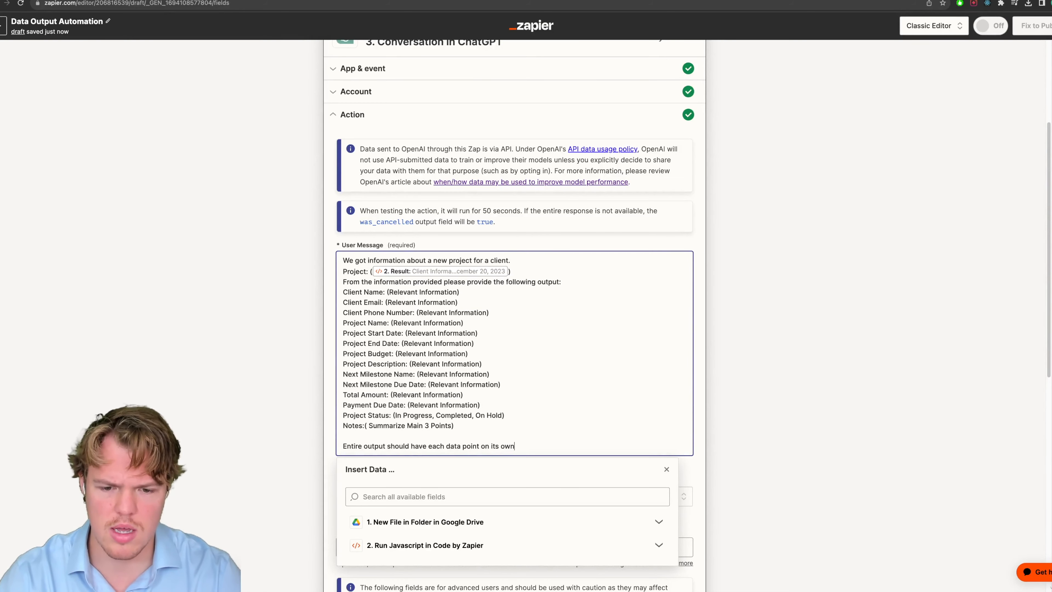
{"action": "type", "text": " line"}
{"action": "left_click", "coordinate": [227, 414]}
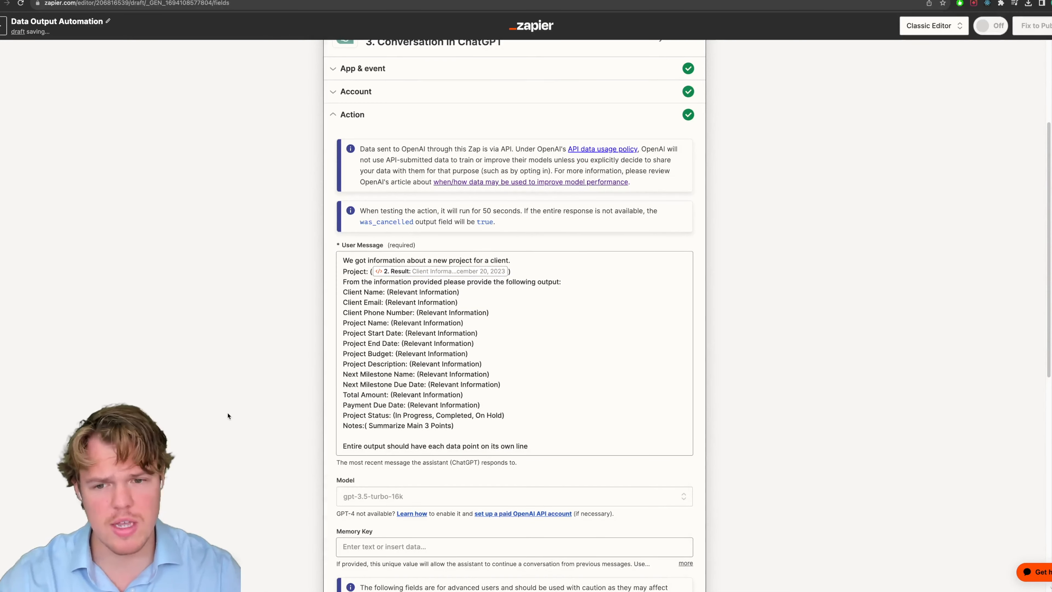
Set the Memory Key of the ChatGPT step to "outputtestinput".
{"action": "scroll", "coordinate": [228, 416], "scroll_direction": "down", "scroll_amount": 3}
{"action": "scroll", "coordinate": [227, 416], "scroll_direction": "down", "scroll_amount": 2}
{"action": "left_click", "coordinate": [397, 378]}
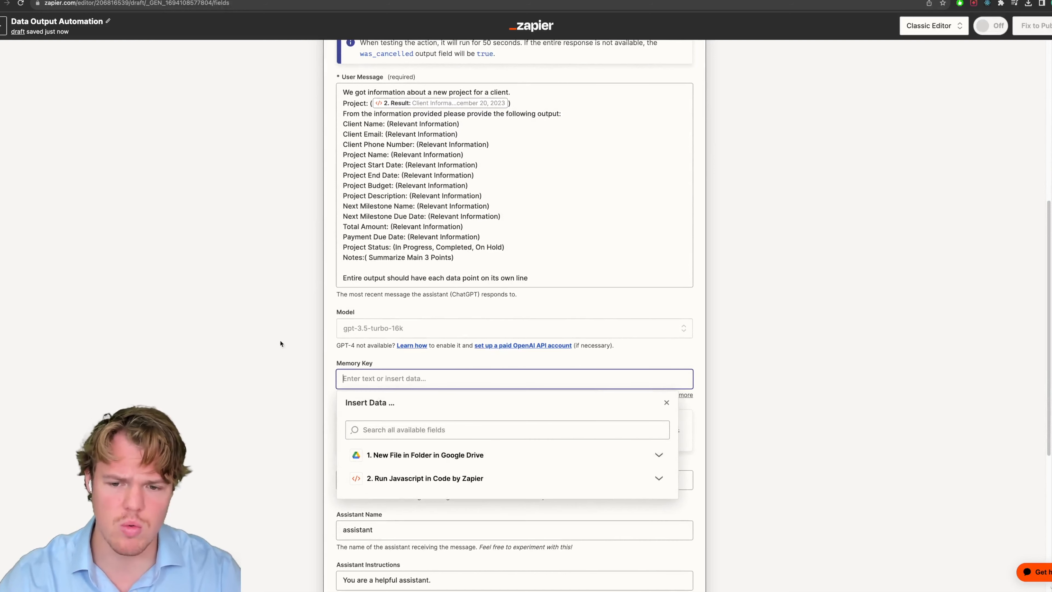
{"action": "scroll", "coordinate": [259, 340], "scroll_direction": "down", "scroll_amount": 1}
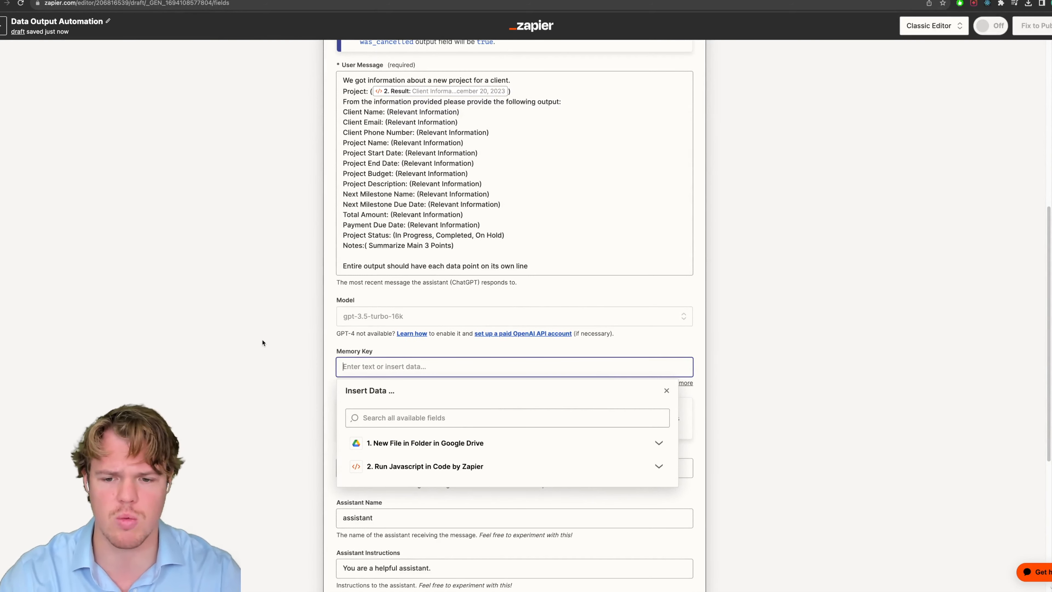
{"action": "type", "text": "outputte"}
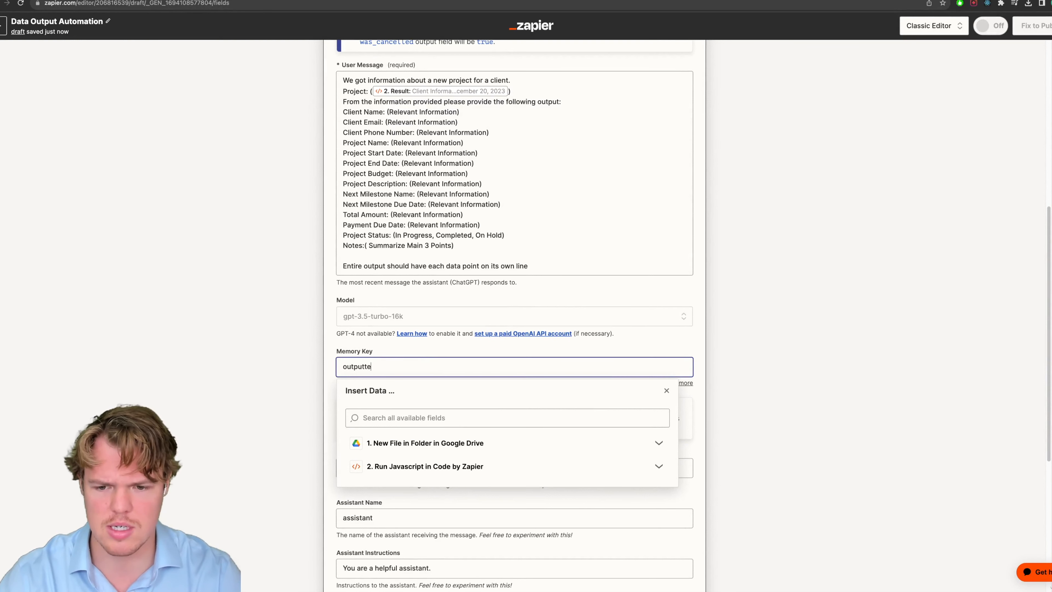
{"action": "type", "text": "xt "}
{"action": "type", "text": "nput"}
{"action": "key", "text": "BackSpace"}
{"action": "key", "text": "BackSpace"}
{"action": "key", "text": "BackSpace"}
{"action": "type", "text": "pit"}
{"action": "left_click", "coordinate": [146, 331]}
{"action": "left_click", "coordinate": [425, 366]}
{"action": "key", "text": "BackSpace"}
{"action": "key", "text": "BackSpace"}
{"action": "type", "text": "ut"}
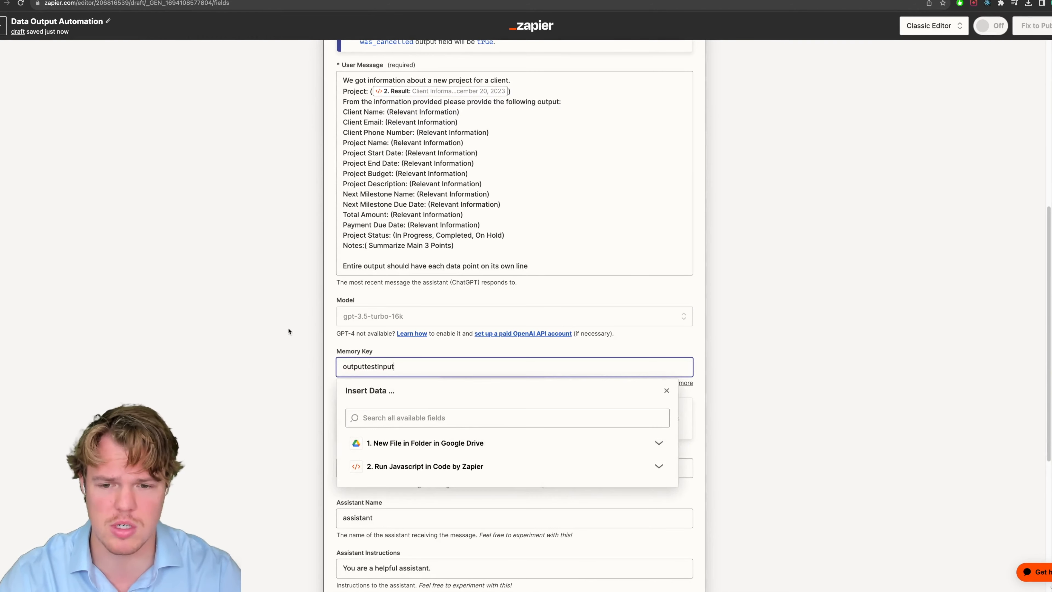
{"action": "left_click", "coordinate": [287, 330]}
Continue to the test stage of the ChatGPT action and run the test.
{"action": "scroll", "coordinate": [271, 338], "scroll_direction": "down", "scroll_amount": 3}
{"action": "scroll", "coordinate": [271, 338], "scroll_direction": "down", "scroll_amount": 4}
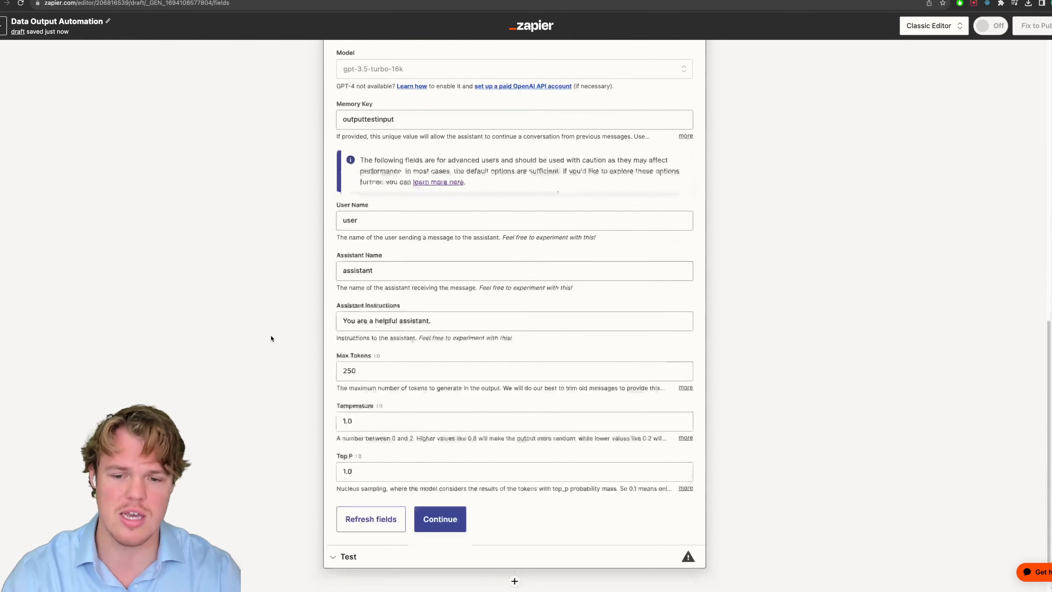
{"action": "left_click", "coordinate": [440, 490]}
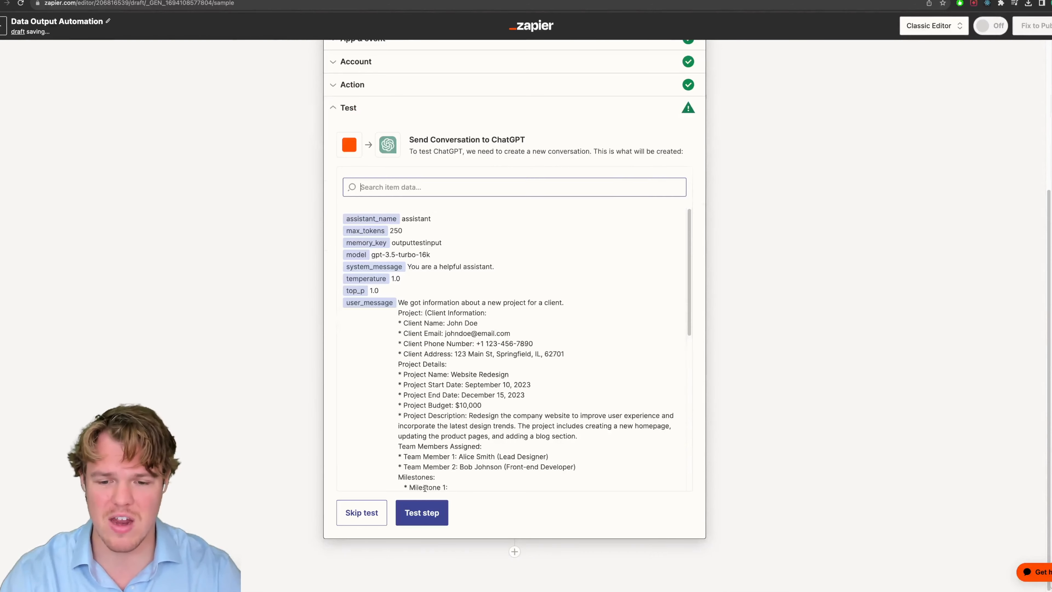
{"action": "left_click", "coordinate": [414, 513]}
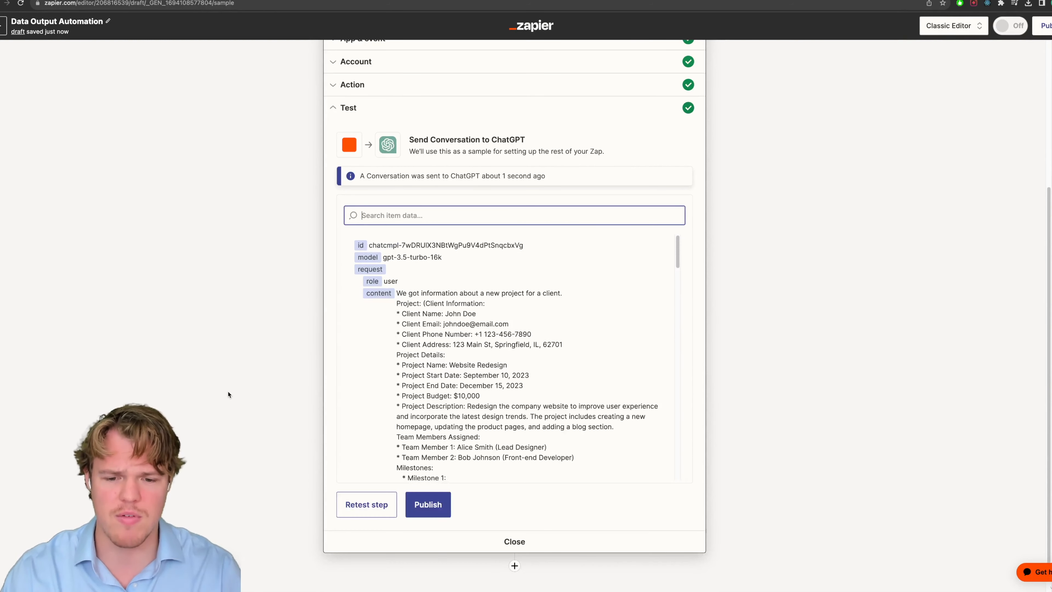
Examine the response content in the ChatGPT test result, checking the client name, the three Notes points and the Project Status.
{"action": "scroll", "coordinate": [474, 375], "scroll_direction": "down", "scroll_amount": 10}
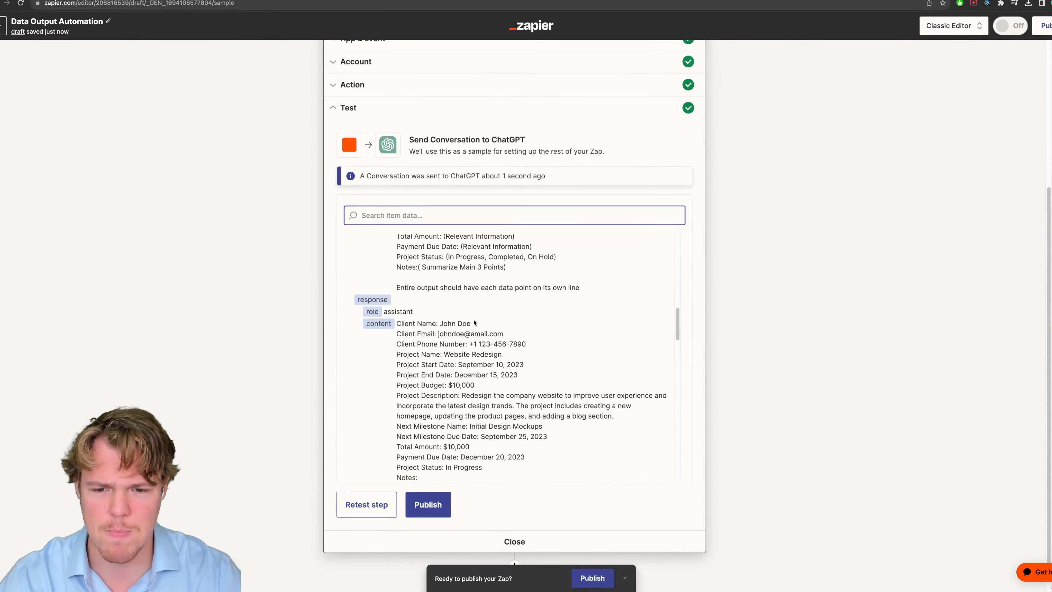
{"action": "scroll", "coordinate": [459, 325], "scroll_direction": "down", "scroll_amount": 5}
{"action": "scroll", "coordinate": [452, 327], "scroll_direction": "up", "scroll_amount": 4}
{"action": "left_click_drag", "start_coordinate": [478, 317], "coordinate": [401, 314]}
{"action": "left_click", "coordinate": [435, 313]}
{"action": "scroll", "coordinate": [470, 316], "scroll_direction": "down", "scroll_amount": 3}
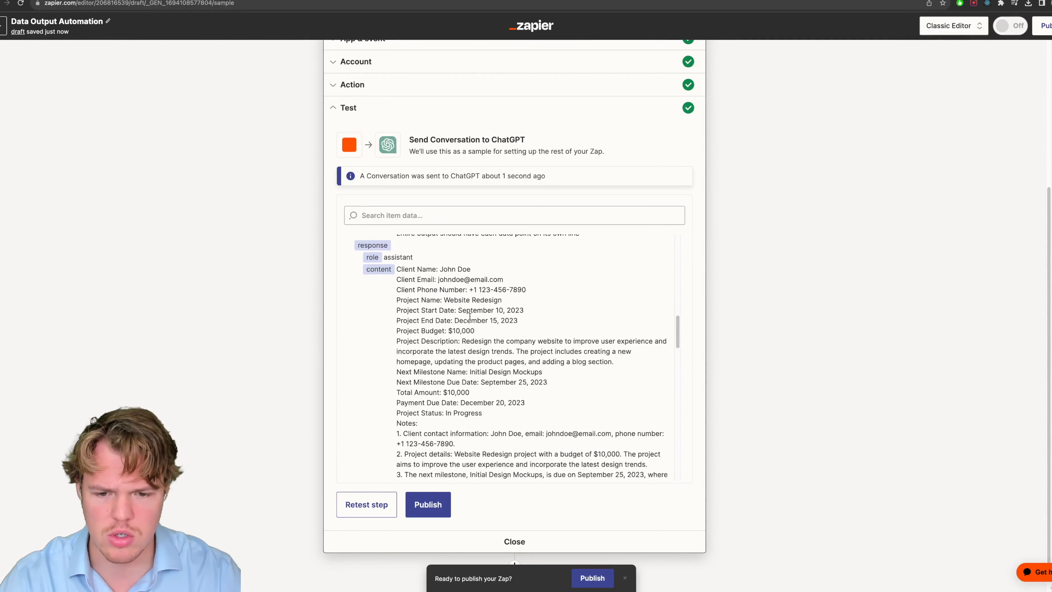
{"action": "left_click_drag", "start_coordinate": [432, 420], "coordinate": [402, 357]}
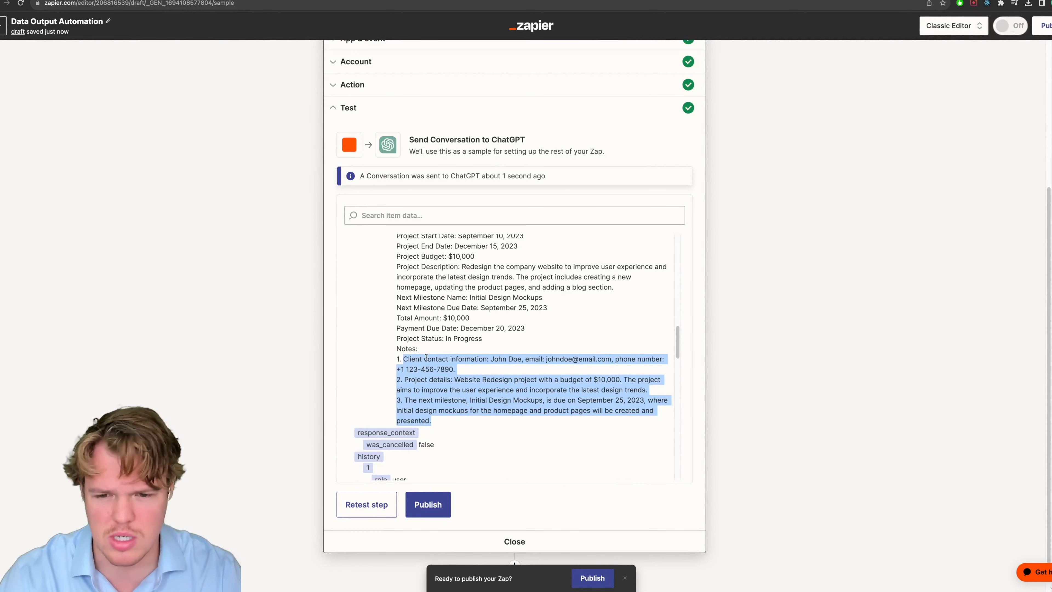
{"action": "left_click_drag", "start_coordinate": [483, 338], "coordinate": [446, 336]}
{"action": "left_click", "coordinate": [462, 334]}
{"action": "scroll", "coordinate": [463, 335], "scroll_direction": "up", "scroll_amount": 3}
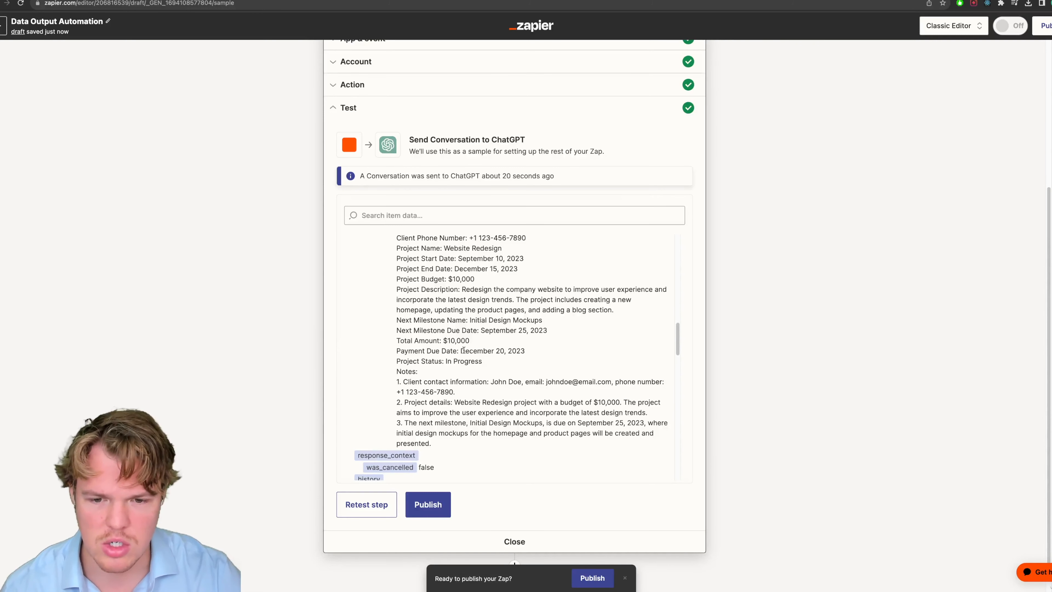
Check the Payment Due Date value in the test response and the field labels such as Client Name that precede the values.
{"action": "left_click_drag", "start_coordinate": [461, 351], "coordinate": [531, 353]}
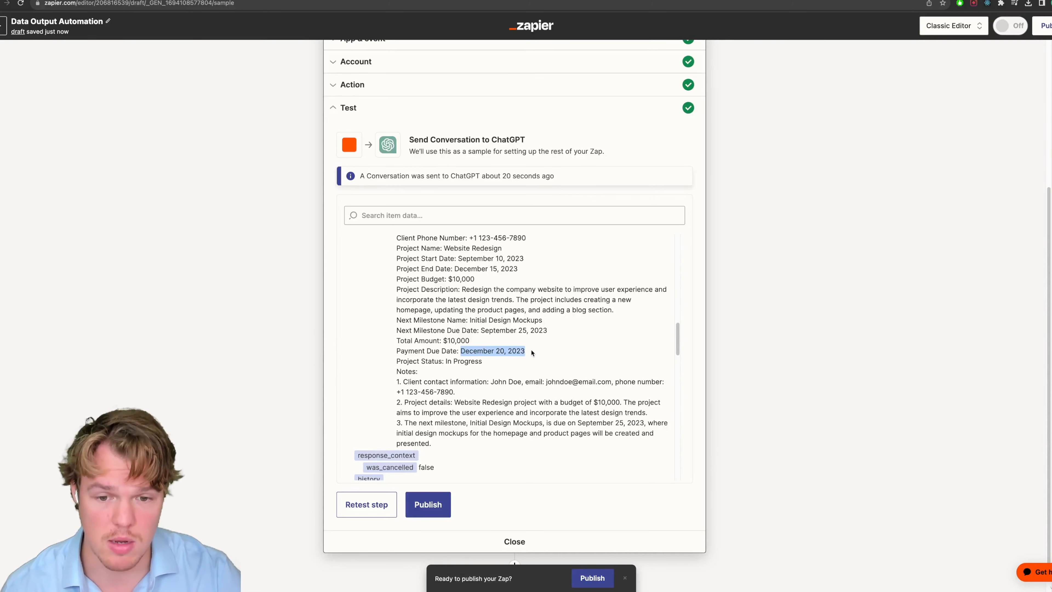
{"action": "scroll", "coordinate": [420, 238], "scroll_direction": "up", "scroll_amount": 1}
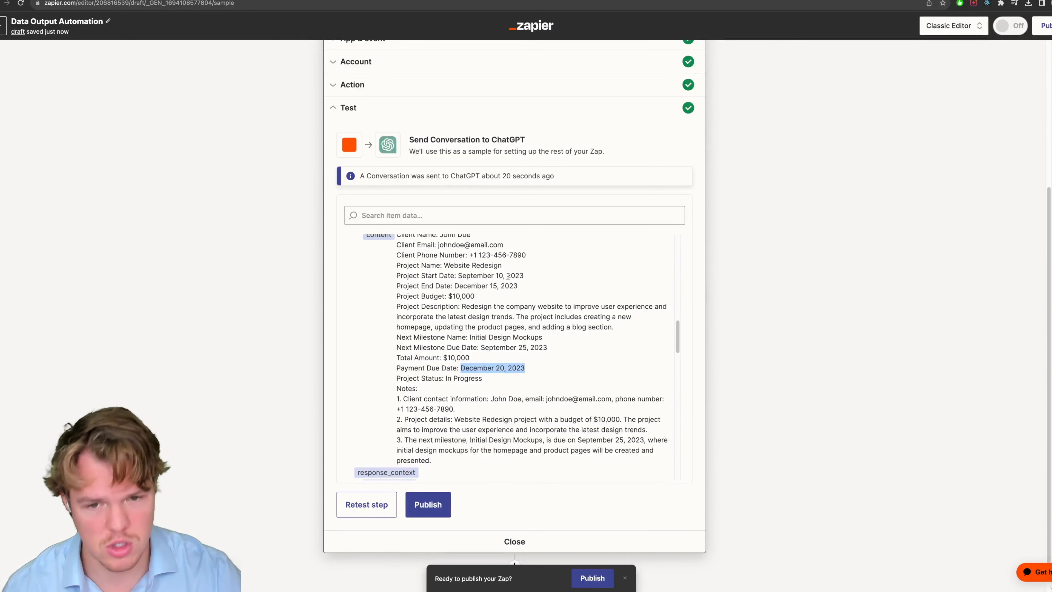
{"action": "scroll", "coordinate": [361, 343], "scroll_direction": "down", "scroll_amount": 1}
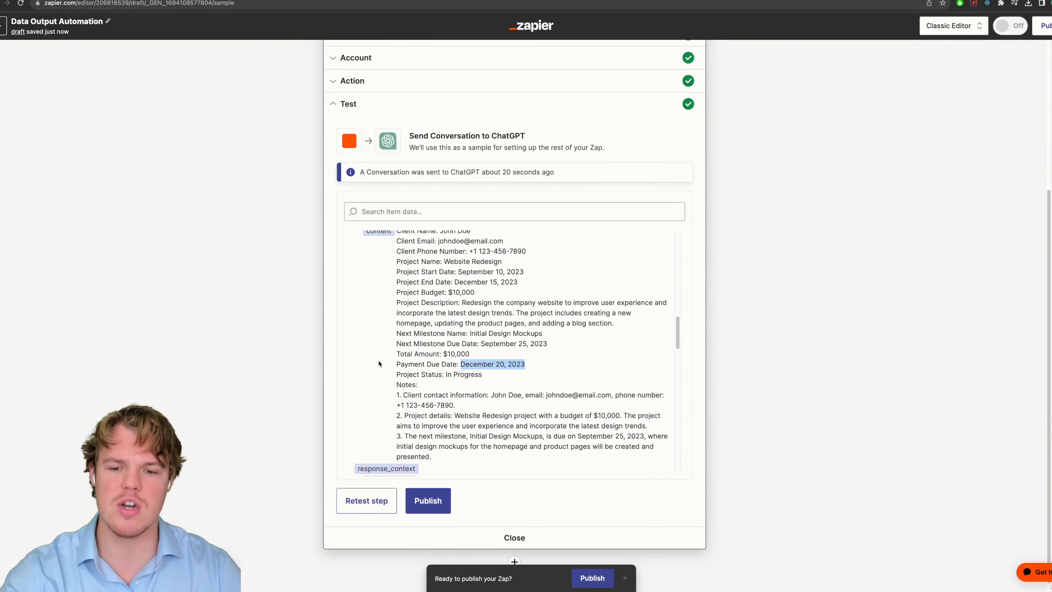
{"action": "left_click", "coordinate": [263, 369]}
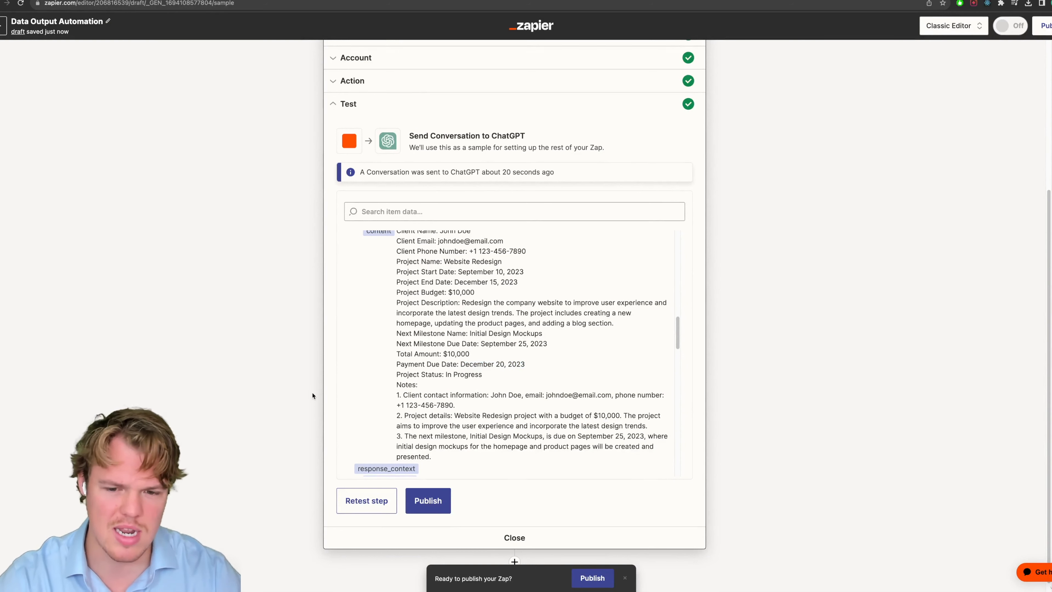
{"action": "scroll", "coordinate": [312, 395], "scroll_direction": "down", "scroll_amount": 1}
{"action": "scroll", "coordinate": [410, 331], "scroll_direction": "up", "scroll_amount": 3}
{"action": "left_click_drag", "start_coordinate": [439, 270], "coordinate": [369, 269]}
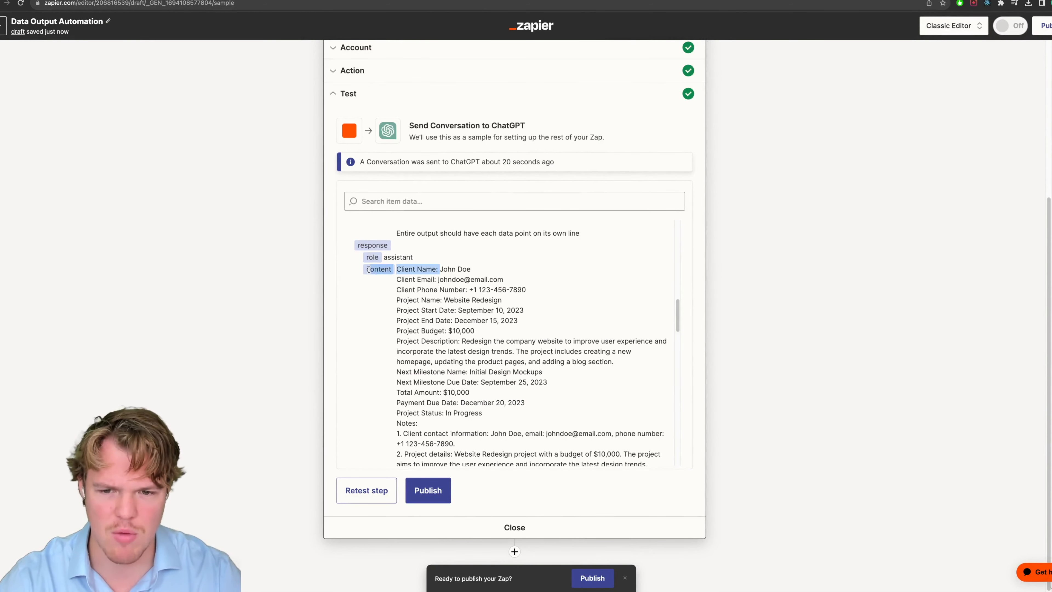
{"action": "left_click", "coordinate": [445, 313]}
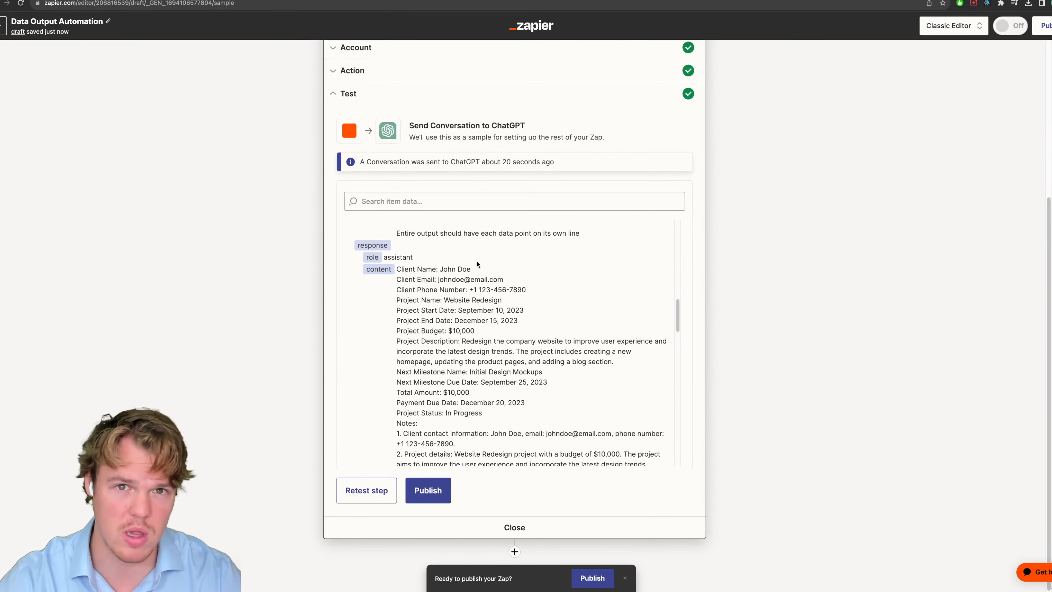
Reopen the ChatGPT action settings and extend the User Message's last line with ". Just output the “Relevant Information” no text before or after".
{"action": "scroll", "coordinate": [317, 269], "scroll_direction": "up", "scroll_amount": 3}
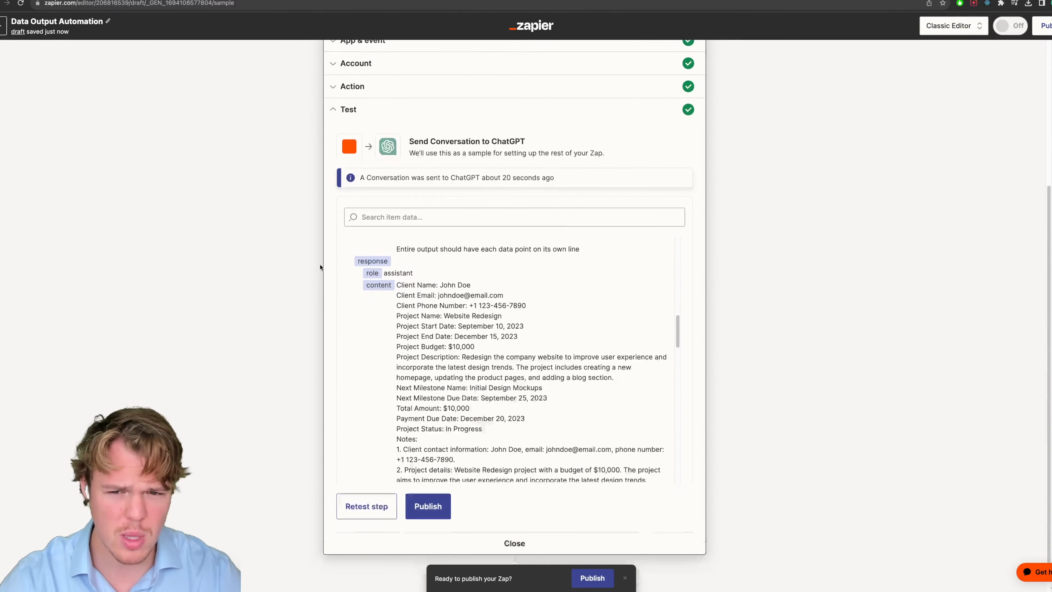
{"action": "left_click", "coordinate": [354, 140]}
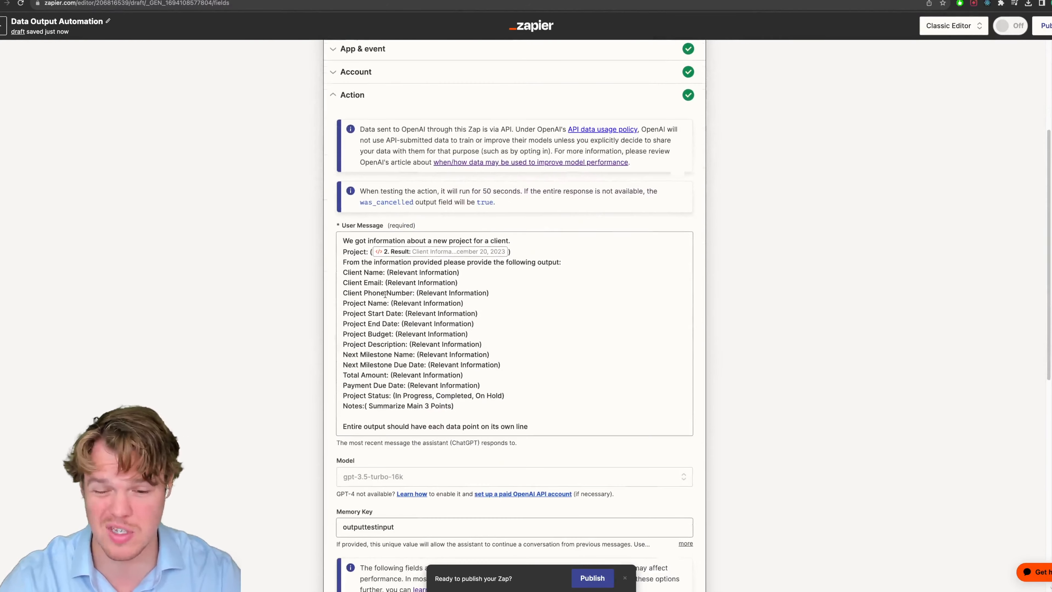
{"action": "left_click", "coordinate": [535, 419]}
{"action": "type", "text": "."}
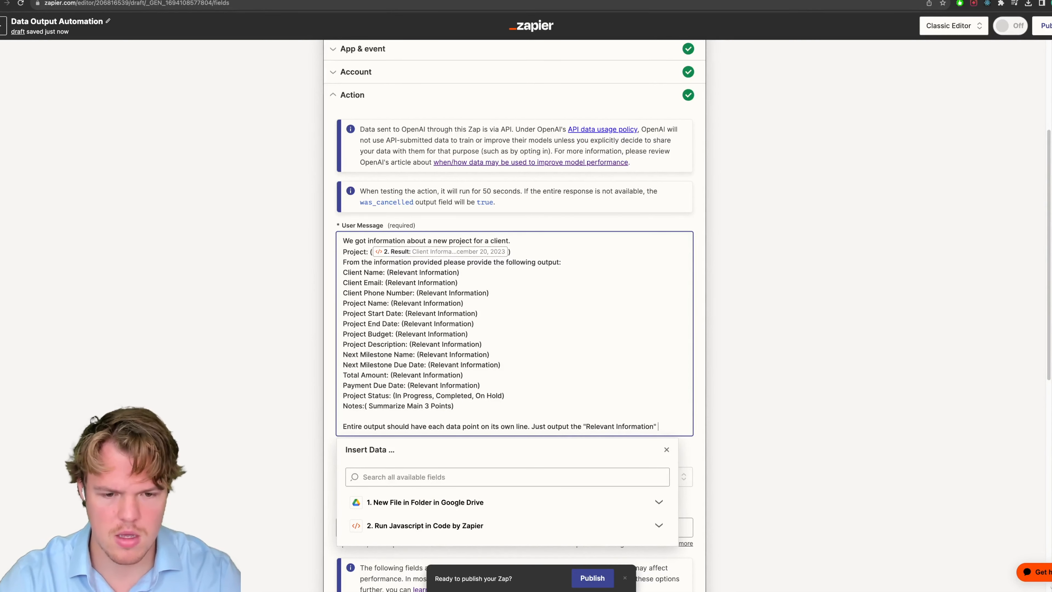
{"action": "type", "text": "t before or"}
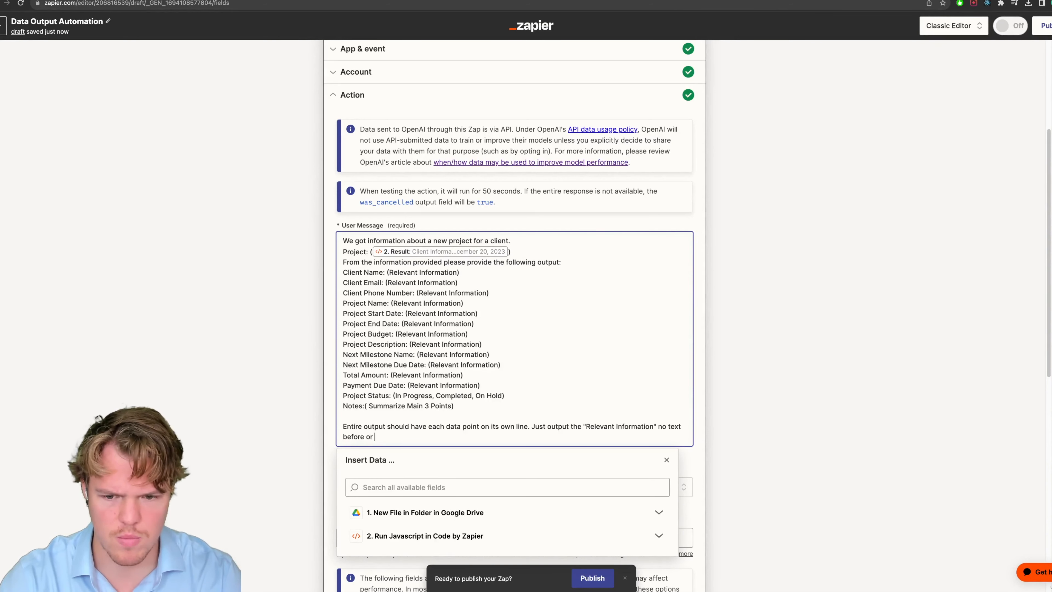
{"action": "type", "text": " after"}
{"action": "left_click", "coordinate": [304, 425]}
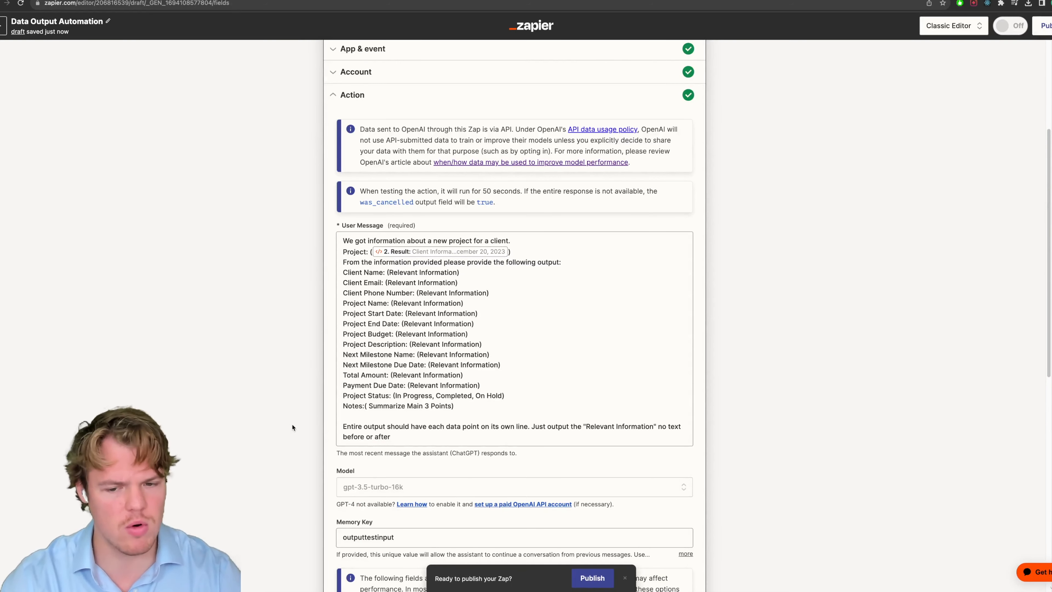
Change the Memory Key to "outputtestinput1".
{"action": "scroll", "coordinate": [292, 428], "scroll_direction": "down", "scroll_amount": 5}
{"action": "scroll", "coordinate": [460, 496], "scroll_direction": "down", "scroll_amount": 1}
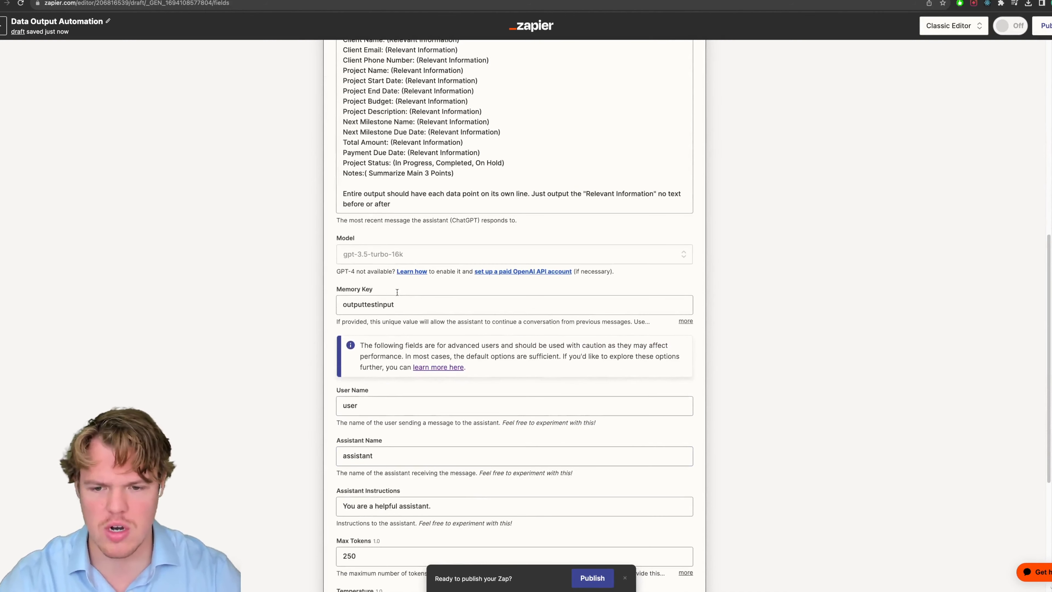
{"action": "left_click", "coordinate": [399, 304]}
{"action": "type", "text": "1"}
{"action": "left_click", "coordinate": [290, 296]}
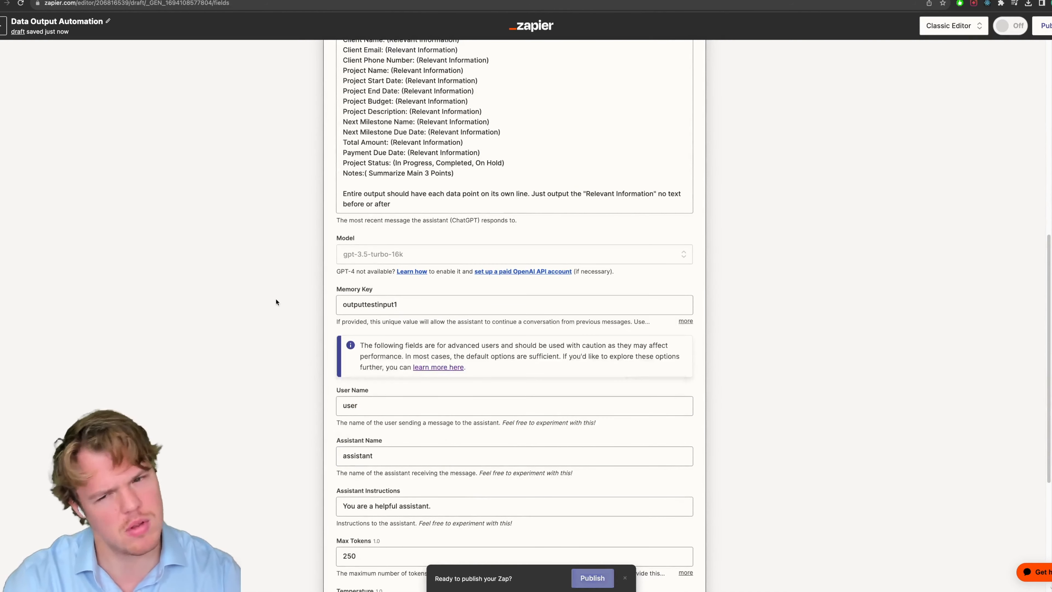
Return to the test stage, retest the ChatGPT step with the revised message and look through the new result.
{"action": "scroll", "coordinate": [277, 301], "scroll_direction": "down", "scroll_amount": 6}
{"action": "left_click", "coordinate": [460, 474]}
{"action": "left_click", "coordinate": [365, 495]}
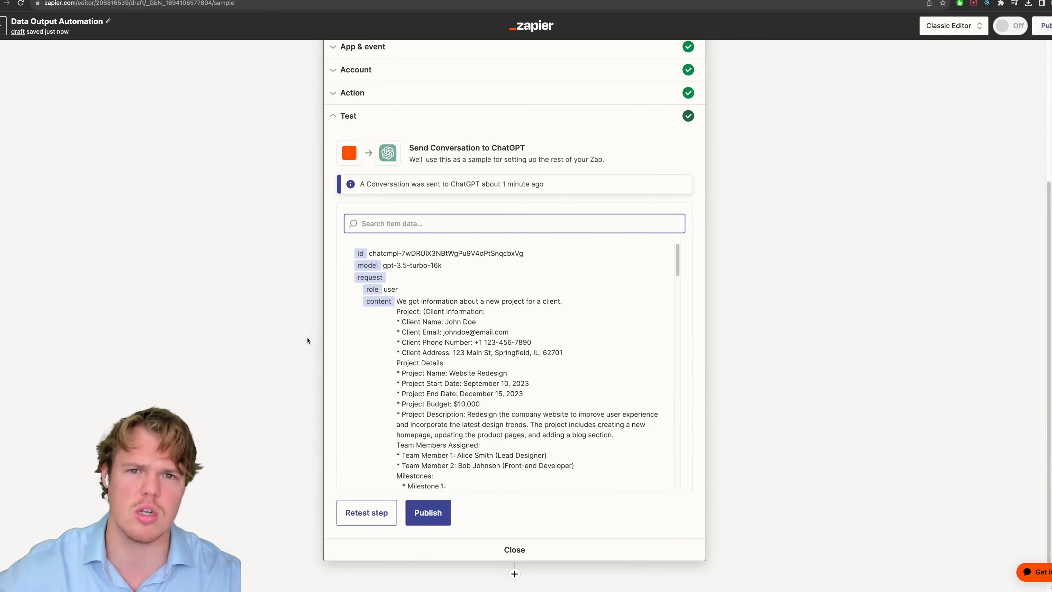
{"action": "scroll", "coordinate": [440, 393], "scroll_direction": "down", "scroll_amount": 10}
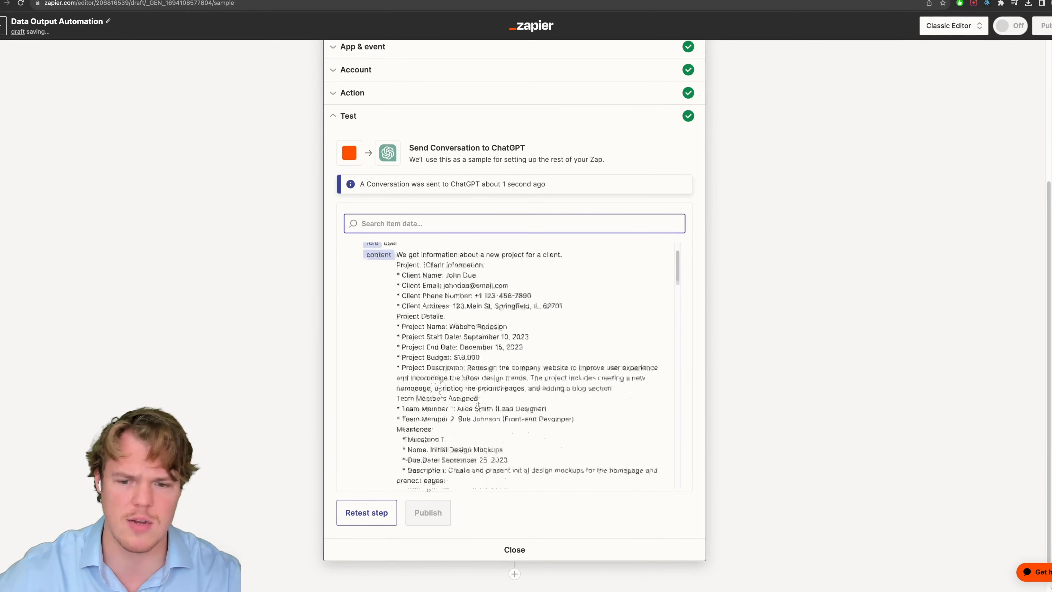
Examine the assistant's response in the test result, especially the labelled lines listed after the project status.
{"action": "scroll", "coordinate": [441, 393], "scroll_direction": "down", "scroll_amount": 8}
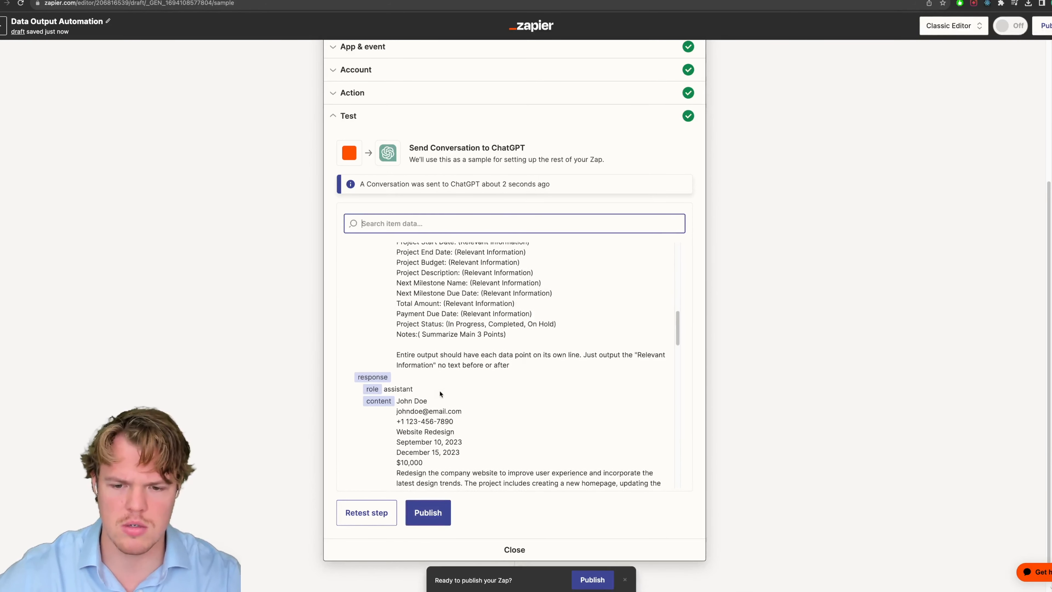
{"action": "scroll", "coordinate": [440, 393], "scroll_direction": "down", "scroll_amount": 3}
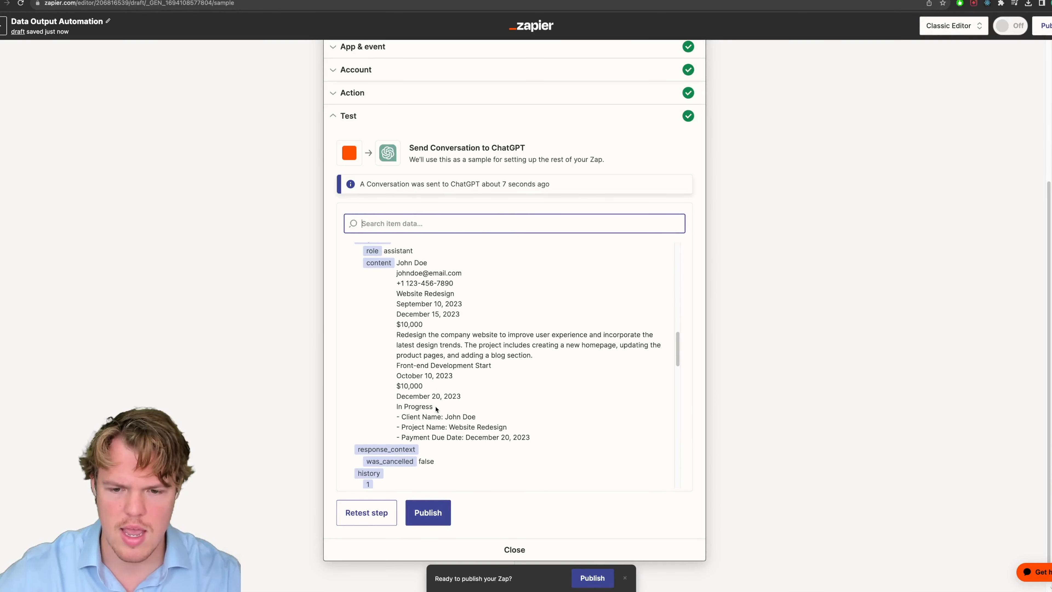
{"action": "left_click_drag", "start_coordinate": [423, 416], "coordinate": [472, 451]}
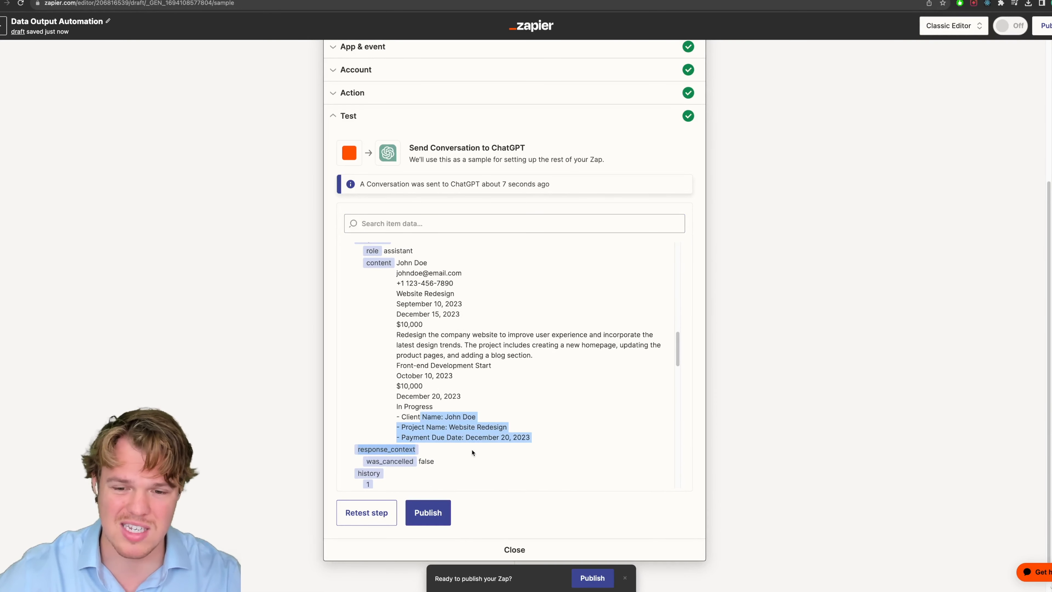
{"action": "left_click", "coordinate": [475, 449]}
{"action": "left_click_drag", "start_coordinate": [536, 440], "coordinate": [397, 417]}
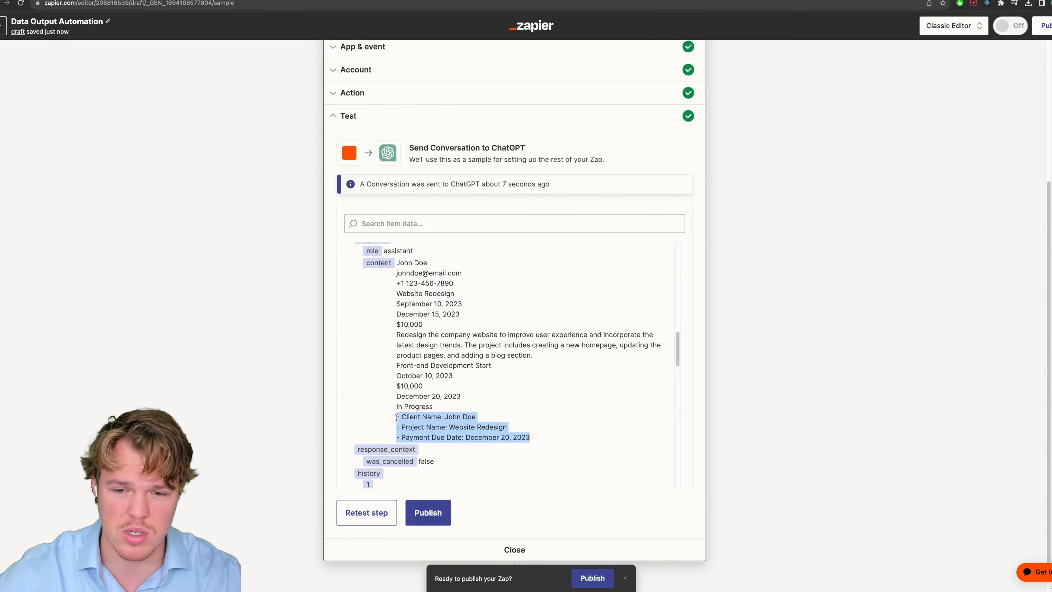
{"action": "left_click", "coordinate": [460, 381]}
{"action": "scroll", "coordinate": [460, 382], "scroll_direction": "up", "scroll_amount": 5}
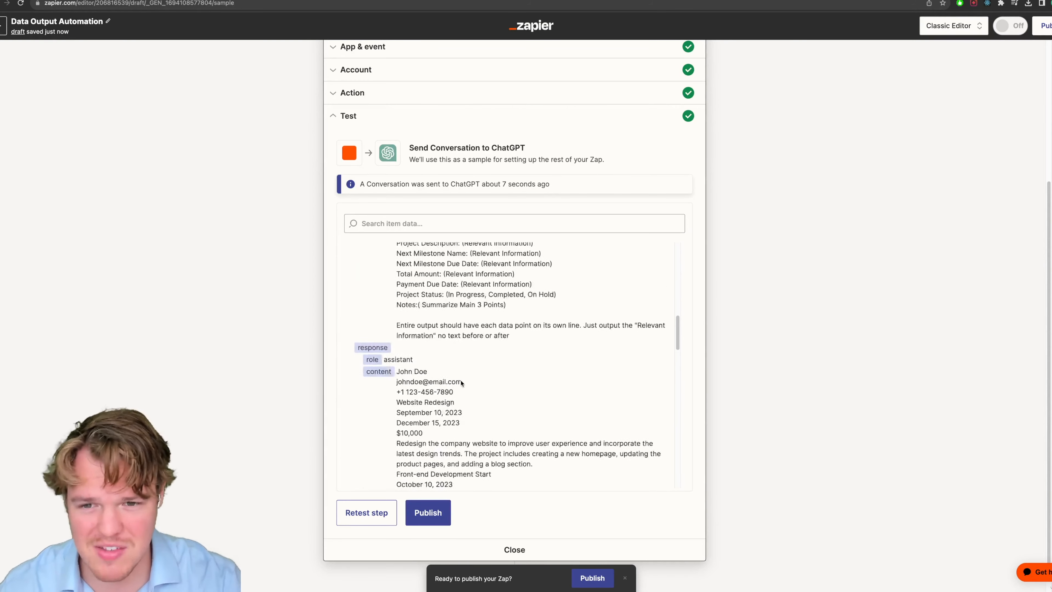
Reopen the ChatGPT action settings and delete the User Message's closing sentence "Just output the “Relevant Information” no text before or after".
{"action": "scroll", "coordinate": [504, 203], "scroll_direction": "up", "scroll_amount": 2}
{"action": "left_click", "coordinate": [452, 163]}
{"action": "scroll", "coordinate": [538, 290], "scroll_direction": "down", "scroll_amount": 6}
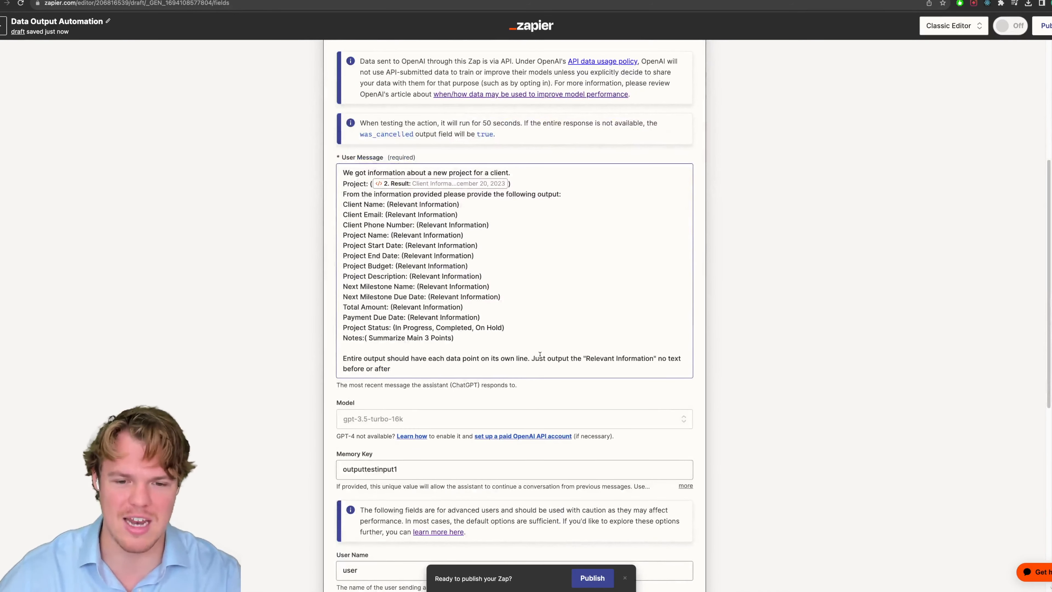
{"action": "left_click", "coordinate": [551, 369]}
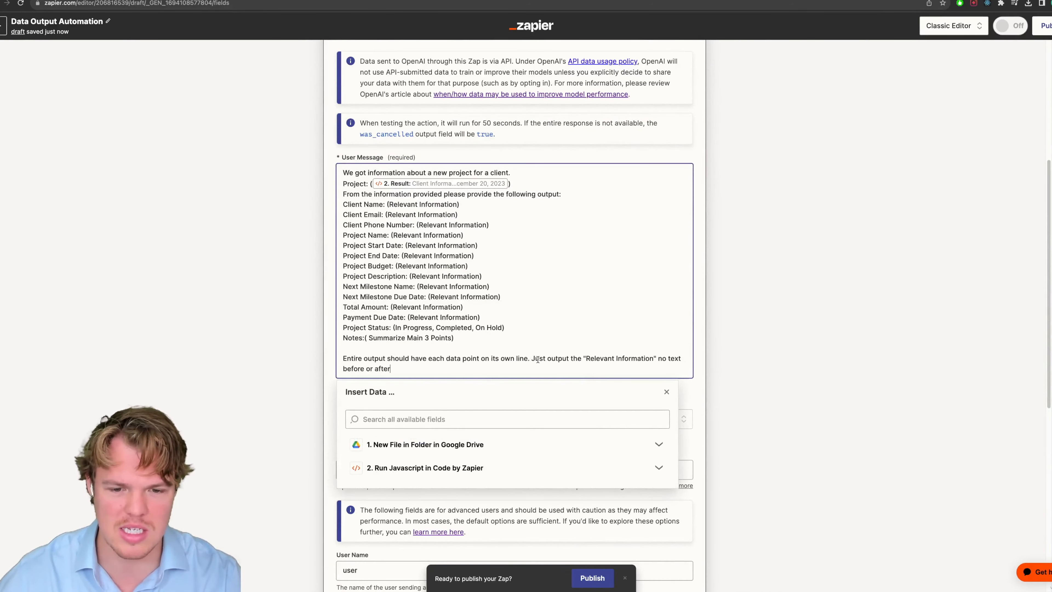
{"action": "left_click_drag", "start_coordinate": [532, 357], "coordinate": [390, 368]}
{"action": "key", "text": "BackSpace"}
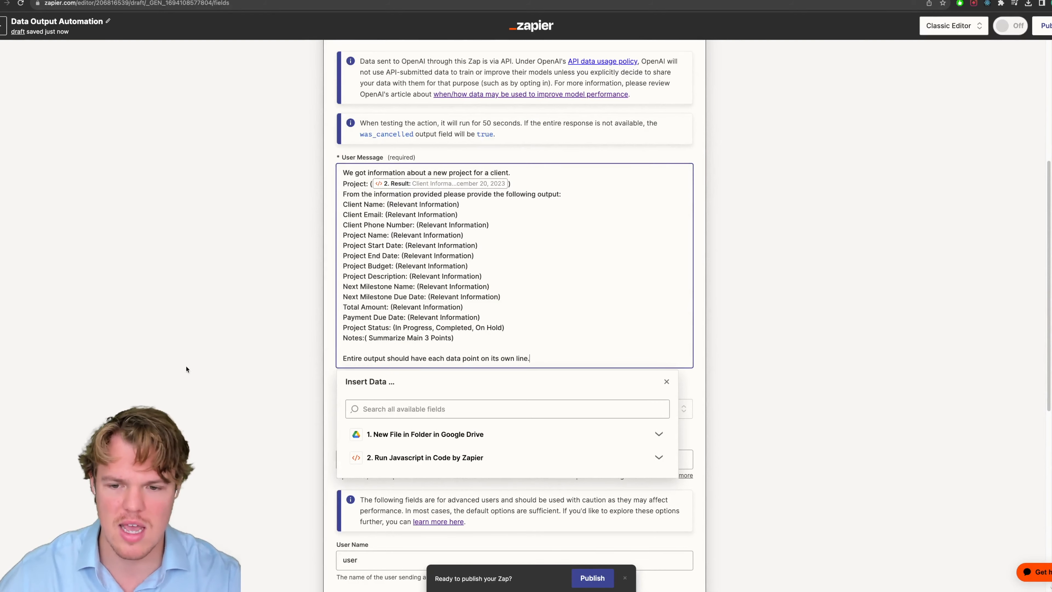
Change the ChatGPT action's Memory Key to "outputtestinput".
{"action": "left_click", "coordinate": [186, 369]}
{"action": "scroll", "coordinate": [300, 387], "scroll_direction": "down", "scroll_amount": 3}
{"action": "left_click", "coordinate": [411, 335]}
{"action": "key", "text": "BackSpace"}
{"action": "left_click", "coordinate": [266, 312]}
Continue to the test stage, retest the ChatGPT step with the shortened message and review the labelled fields in the assistant's response.
{"action": "scroll", "coordinate": [265, 312], "scroll_direction": "down", "scroll_amount": 5}
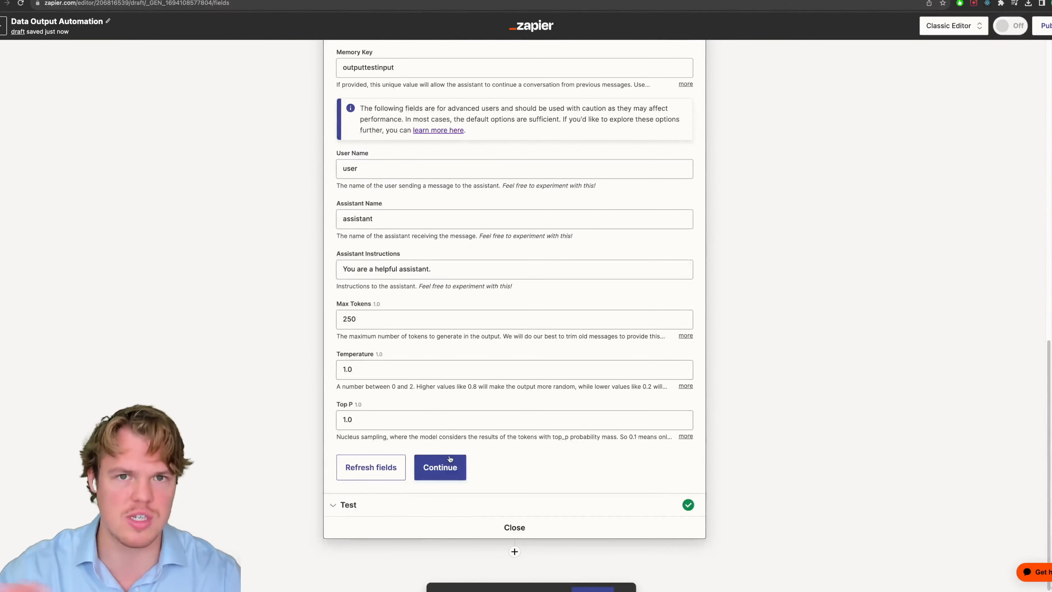
{"action": "left_click", "coordinate": [450, 464]}
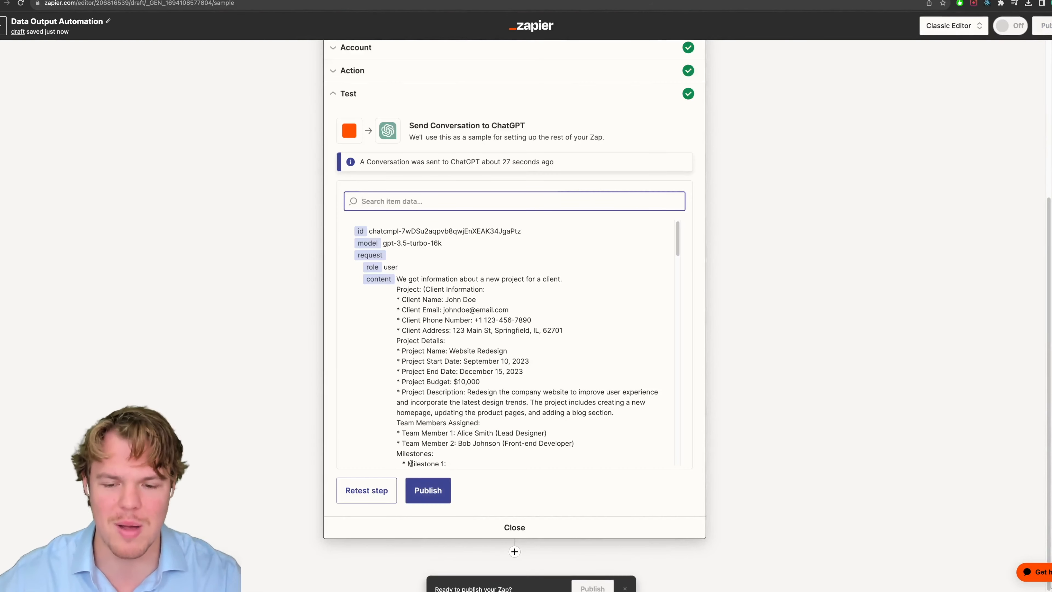
{"action": "left_click", "coordinate": [382, 492]}
{"action": "scroll", "coordinate": [284, 390], "scroll_direction": "down", "scroll_amount": 1}
{"action": "scroll", "coordinate": [409, 400], "scroll_direction": "down", "scroll_amount": 8}
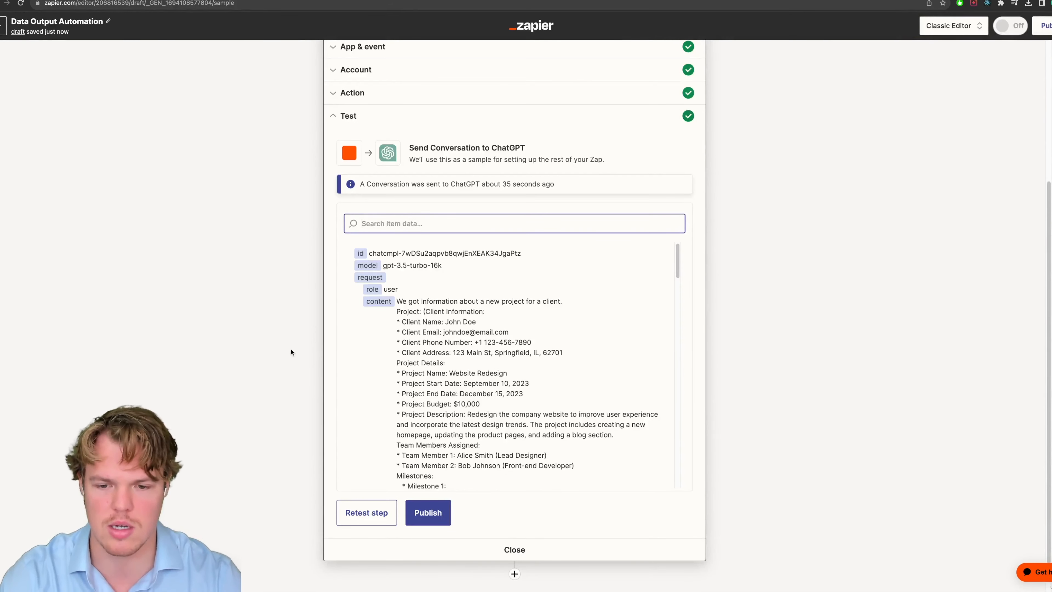
{"action": "scroll", "coordinate": [291, 352], "scroll_direction": "down", "scroll_amount": 1}
{"action": "scroll", "coordinate": [399, 380], "scroll_direction": "down", "scroll_amount": 15}
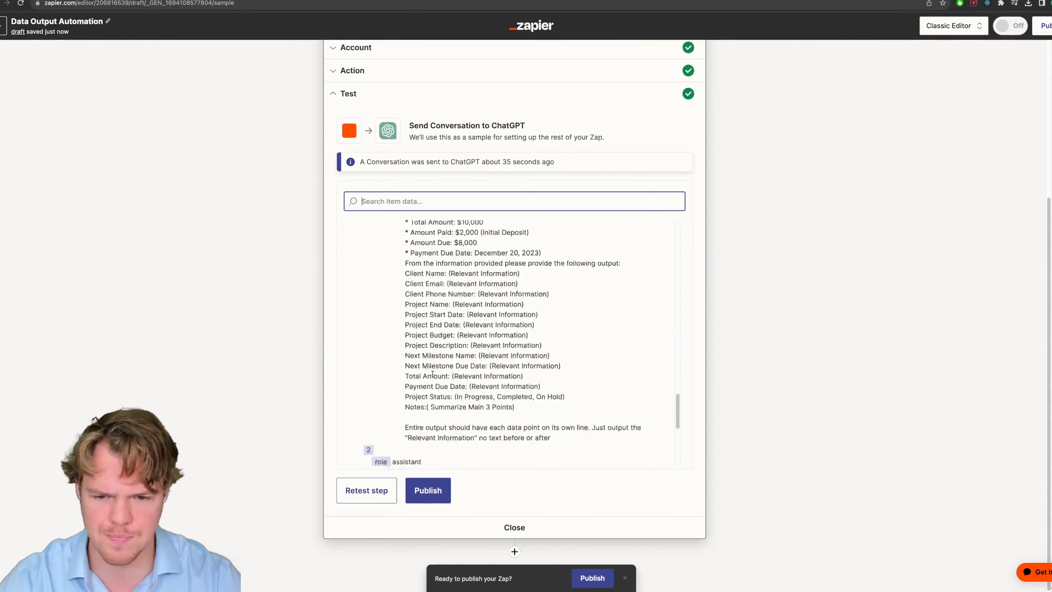
{"action": "scroll", "coordinate": [432, 374], "scroll_direction": "up", "scroll_amount": 10}
{"action": "scroll", "coordinate": [432, 374], "scroll_direction": "up", "scroll_amount": 8}
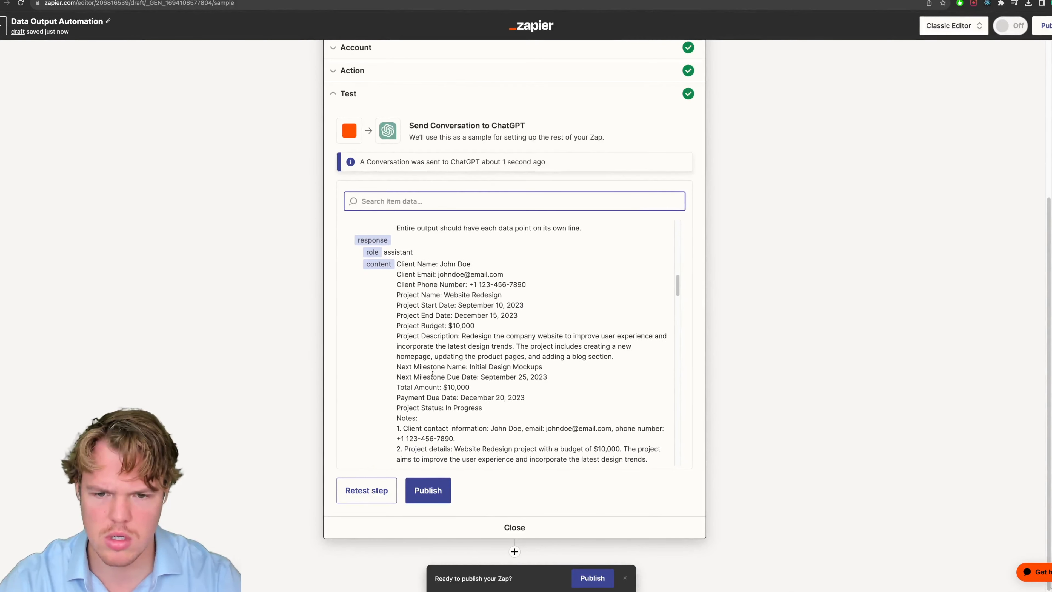
{"action": "left_click", "coordinate": [285, 353]}
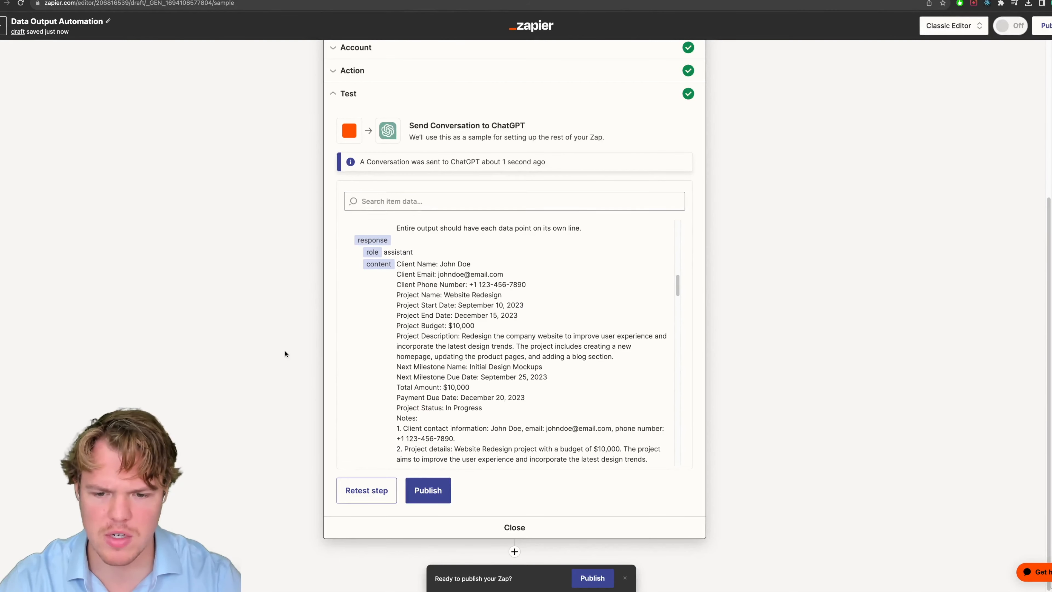
{"action": "scroll", "coordinate": [395, 457], "scroll_direction": "down", "scroll_amount": 5}
Add a fourth action after the ChatGPT step using Formatter by Zapier with the Text event, and continue to its settings.
{"action": "left_click", "coordinate": [515, 551]}
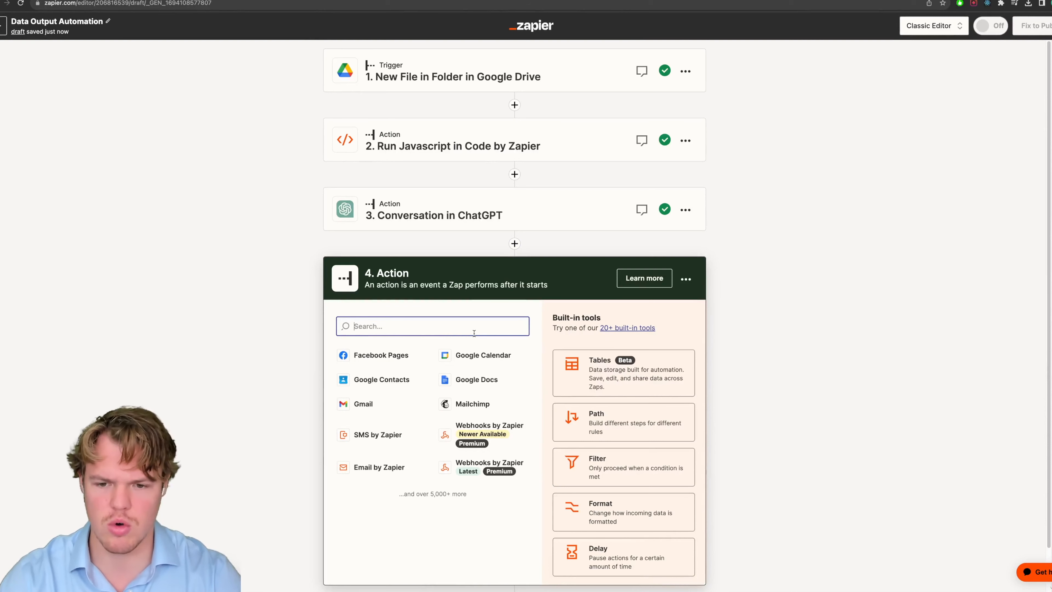
{"action": "type", "text": "o"}
{"action": "key", "text": "BackSpace"}
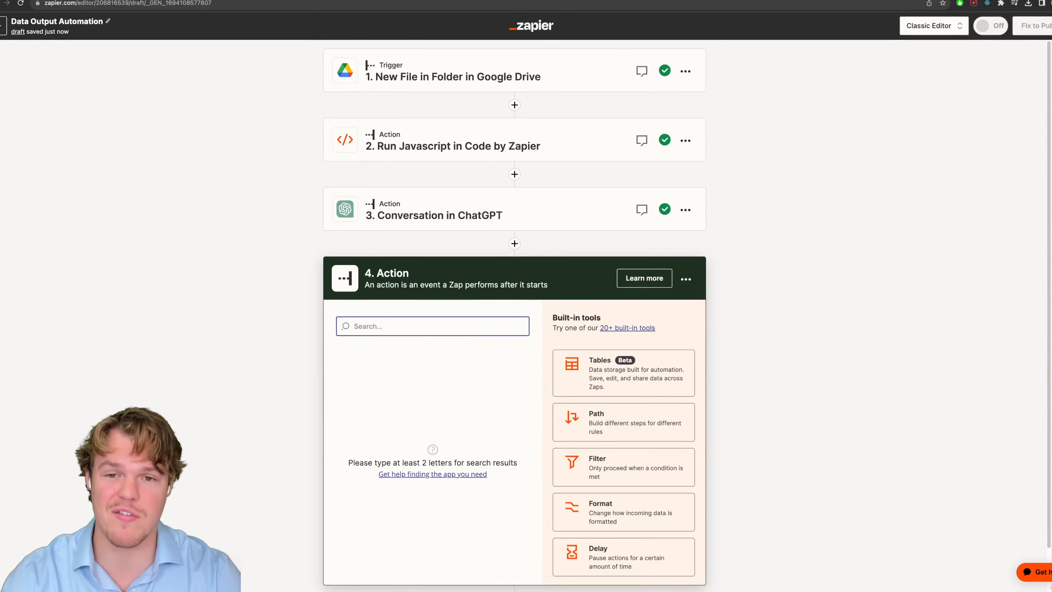
{"action": "type", "text": "fi"}
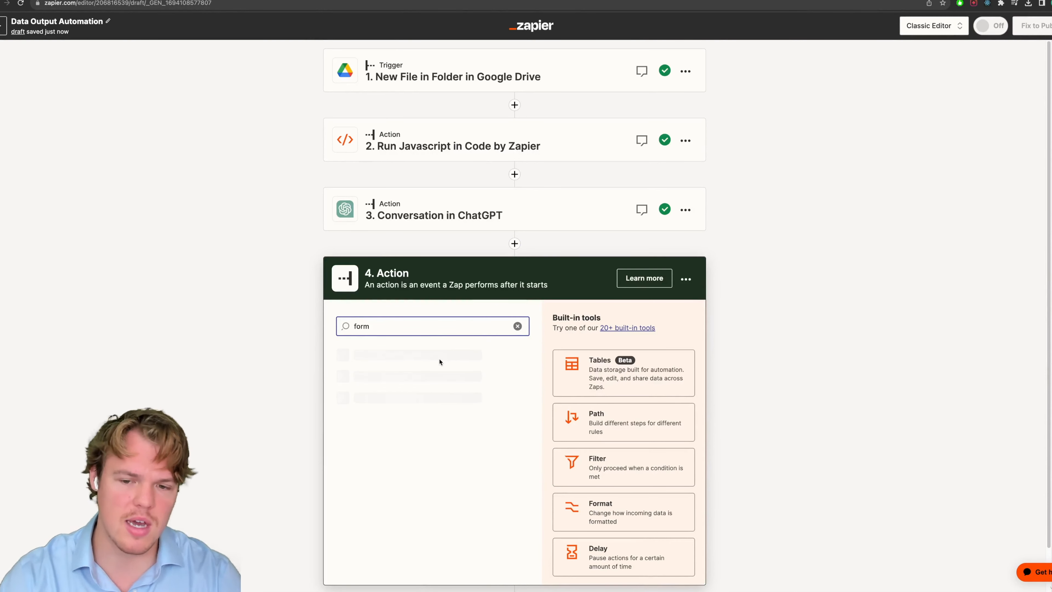
{"action": "left_click", "coordinate": [433, 360]}
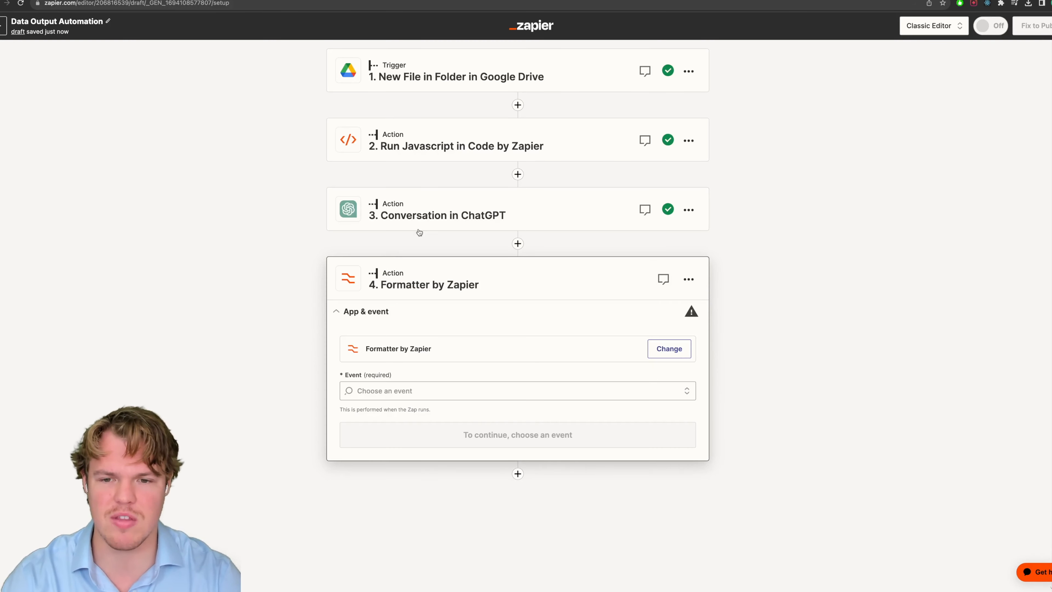
{"action": "left_click", "coordinate": [441, 391]}
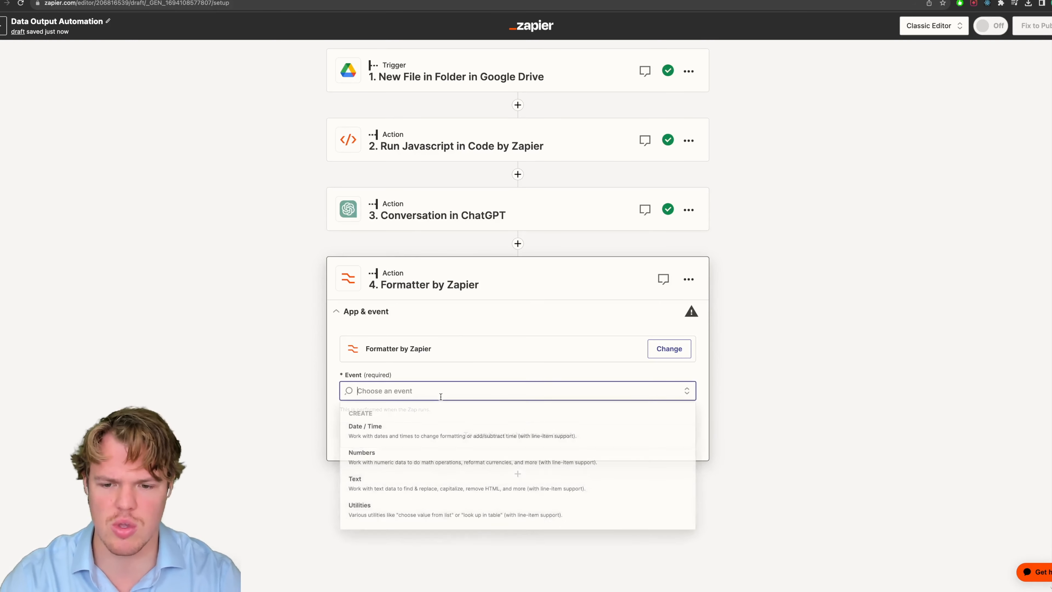
{"action": "left_click", "coordinate": [395, 481]}
{"action": "left_click", "coordinate": [494, 431]}
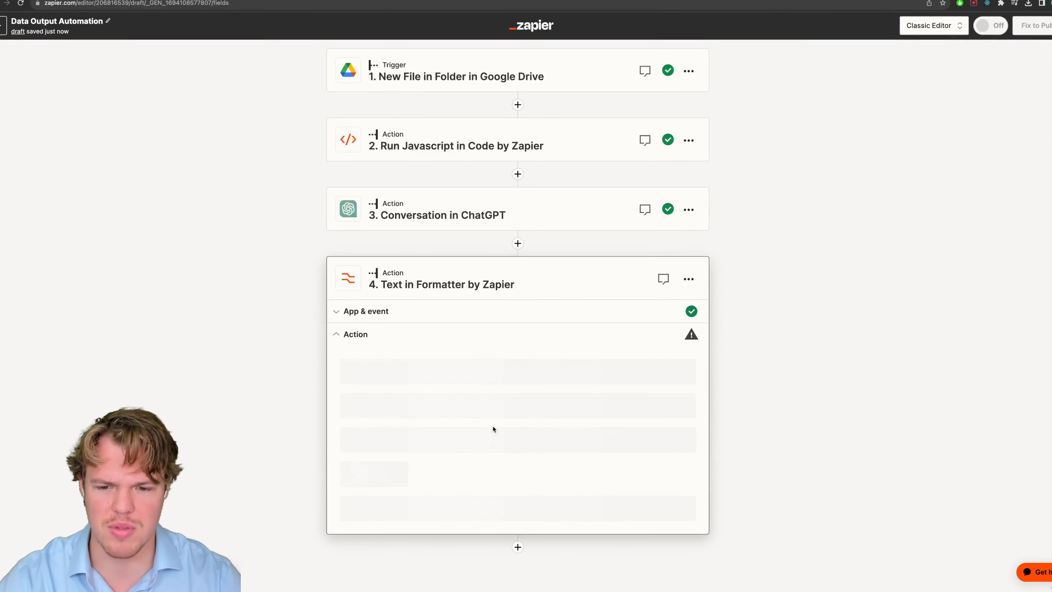
Set the Formatter action's Transform to Split Text.
{"action": "left_click", "coordinate": [474, 377]}
{"action": "left_click", "coordinate": [479, 346]}
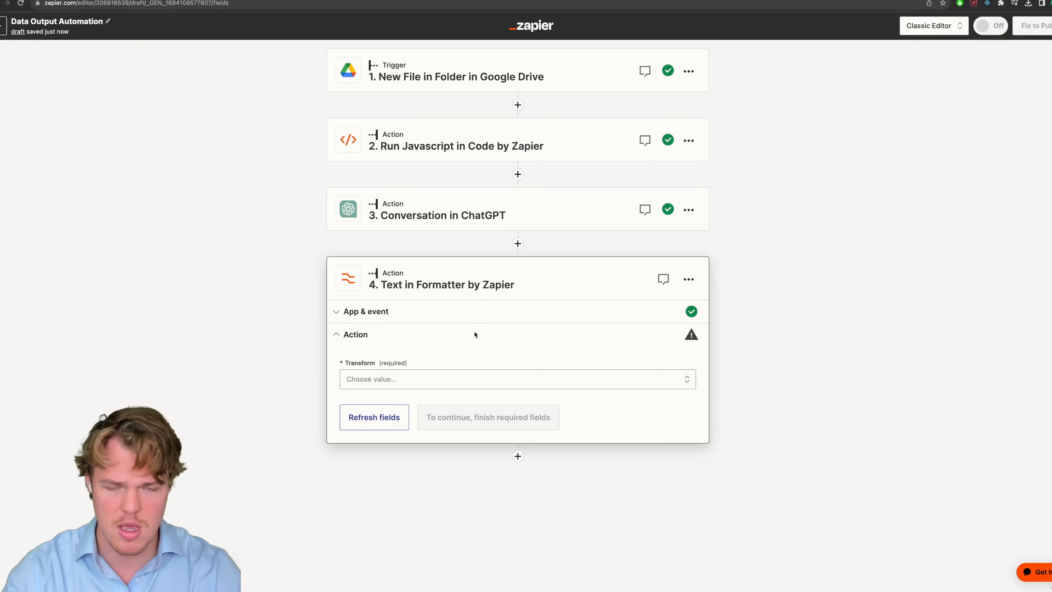
{"action": "left_click", "coordinate": [449, 378]}
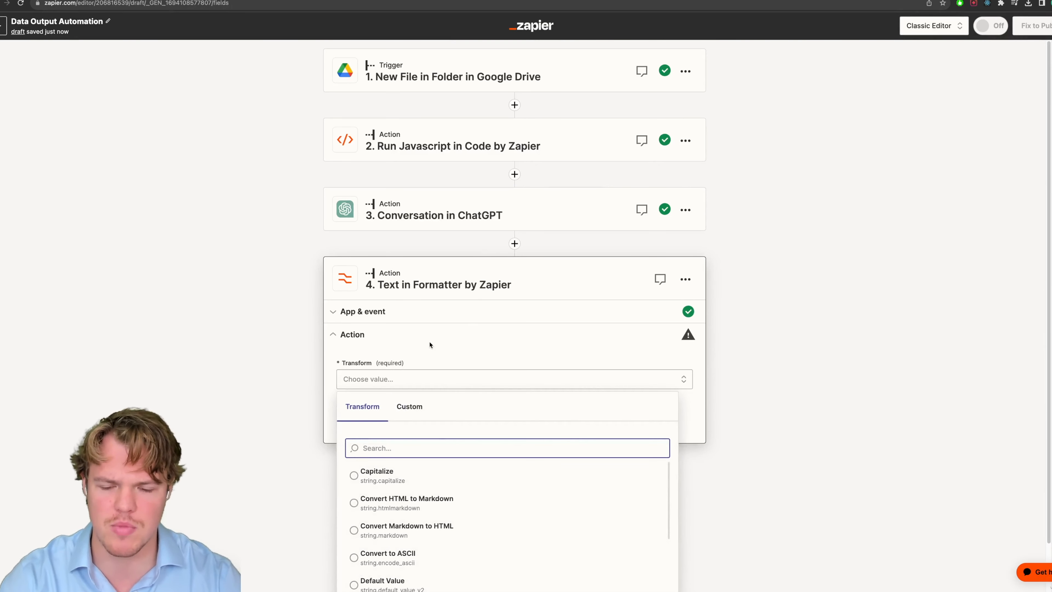
{"action": "scroll", "coordinate": [427, 373], "scroll_direction": "down", "scroll_amount": 1}
{"action": "type", "text": "slp"}
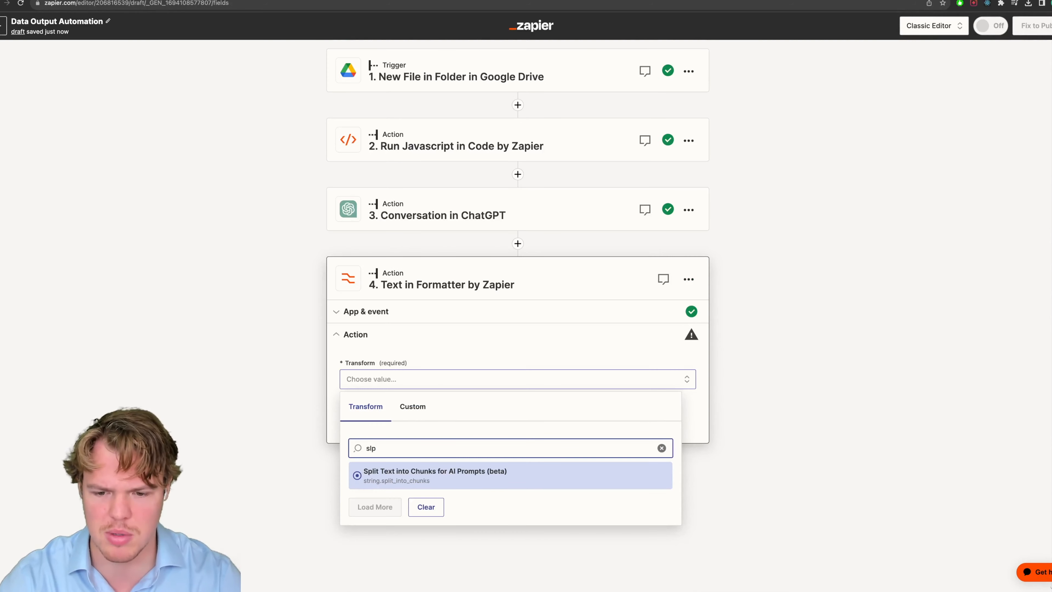
{"action": "key", "text": "BackSpace"}
{"action": "key", "text": "BackSpace"}
{"action": "type", "text": "pli"}
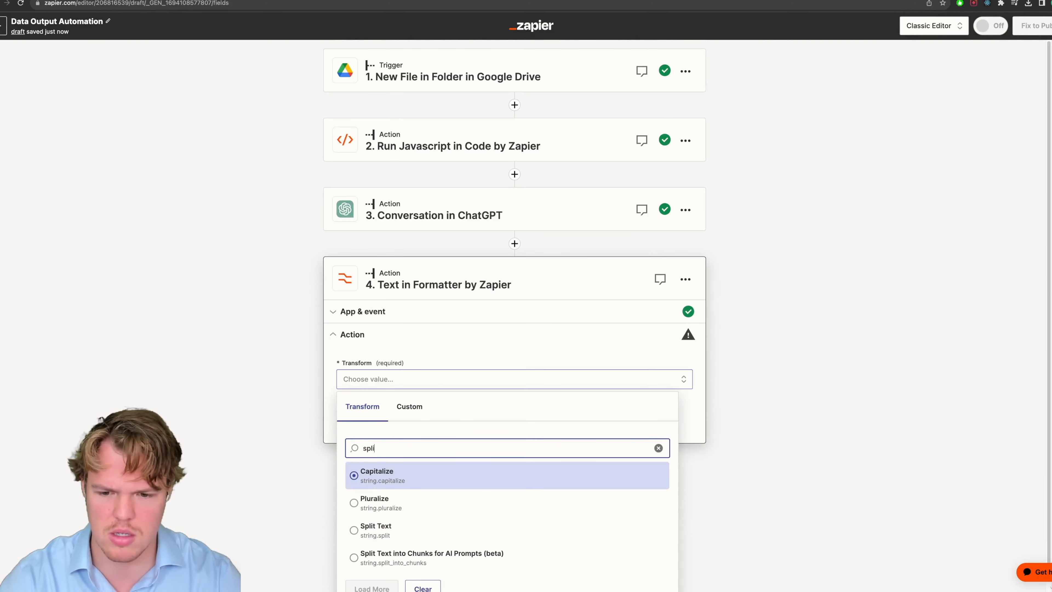
{"action": "key", "text": "Down"}
{"action": "key", "text": "Down"}
{"action": "key", "text": "Return"}
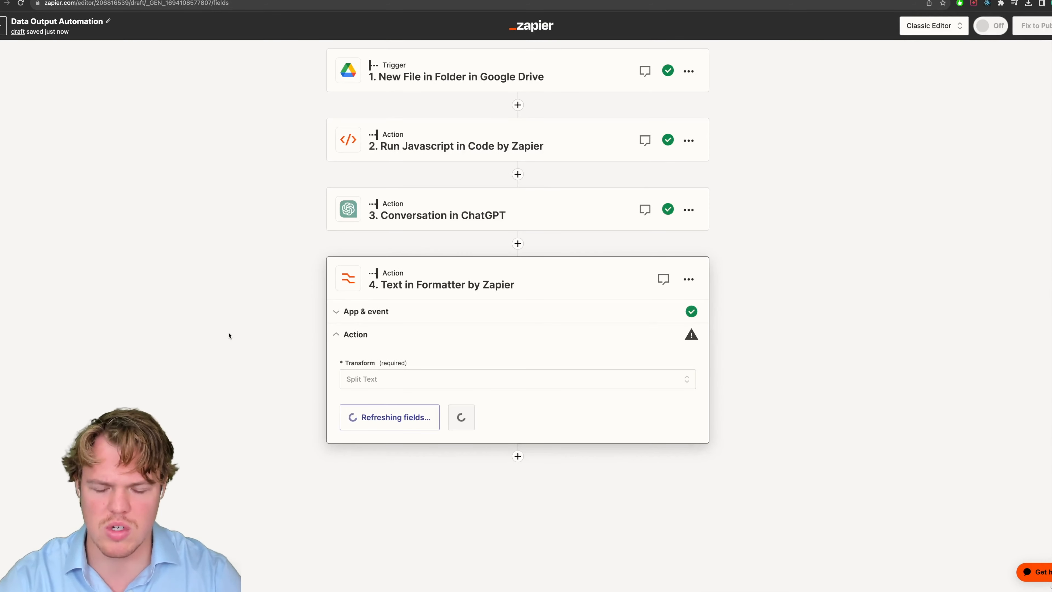
Insert the Reply field from the ChatGPT conversation step as the Input of the text split.
{"action": "left_click", "coordinate": [418, 468]}
{"action": "scroll", "coordinate": [467, 466], "scroll_direction": "down", "scroll_amount": 3}
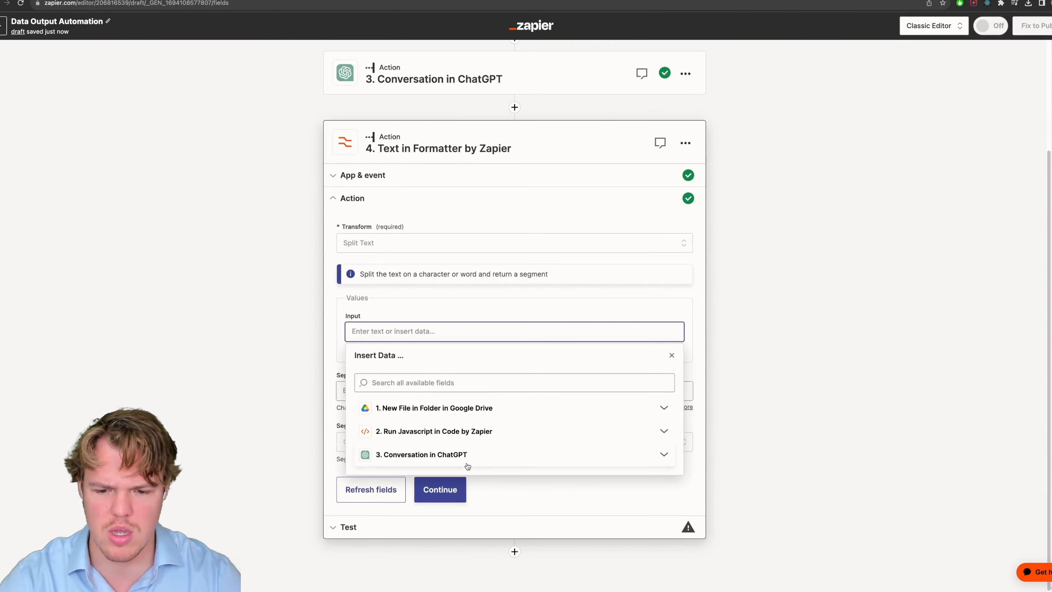
{"action": "left_click", "coordinate": [469, 454]}
{"action": "scroll", "coordinate": [477, 497], "scroll_direction": "down", "scroll_amount": 5}
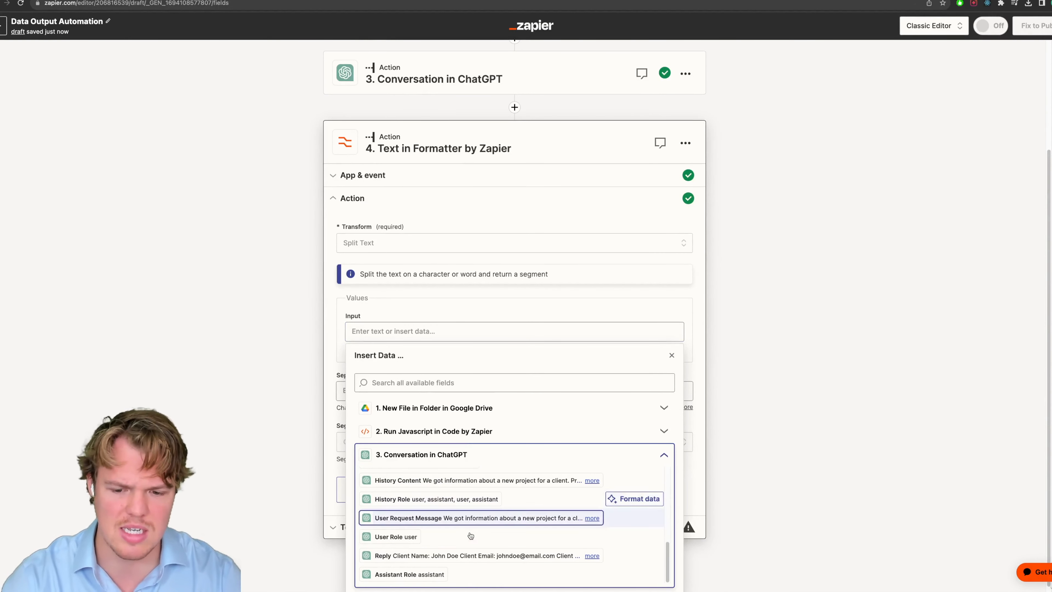
{"action": "left_click", "coordinate": [438, 555]}
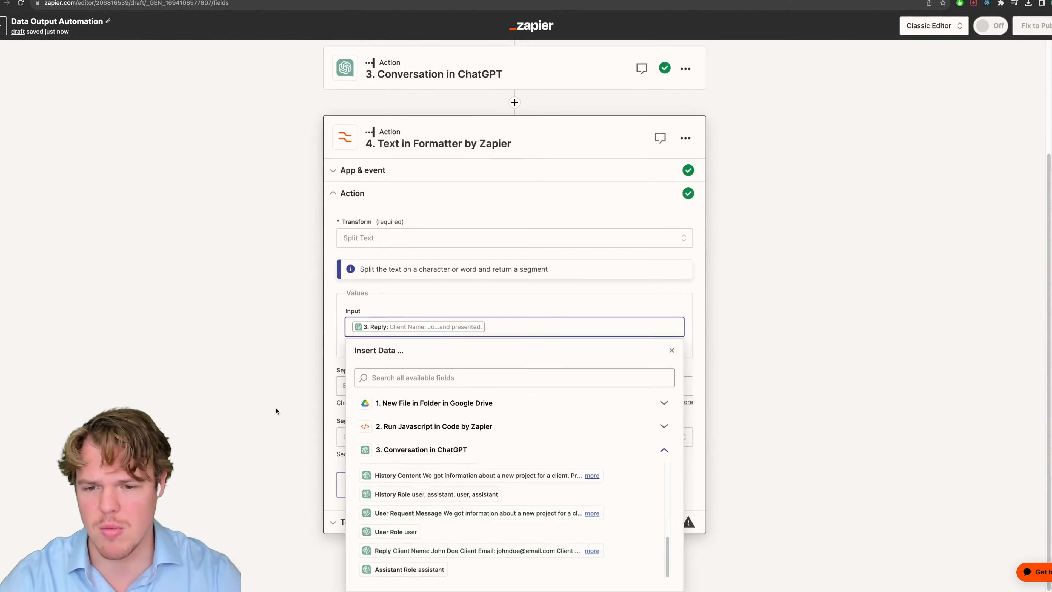
{"action": "left_click", "coordinate": [275, 410]}
{"action": "left_click", "coordinate": [399, 390]}
{"action": "left_click", "coordinate": [284, 390]}
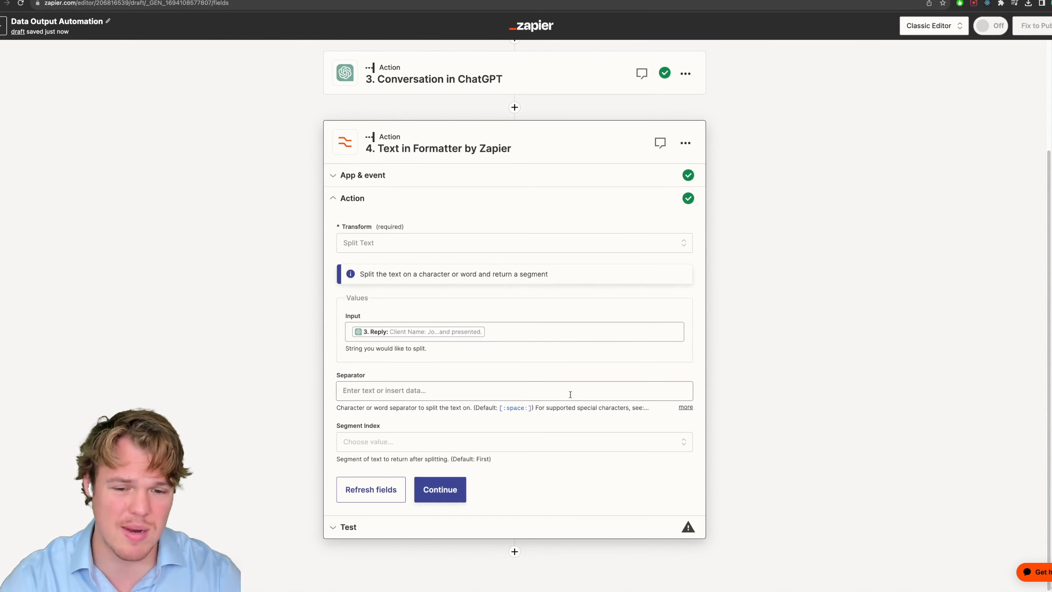
Look up the supported special characters in the linked help article and set the Separator to [:newline:].
{"action": "left_click", "coordinate": [685, 407]}
{"action": "scroll", "coordinate": [609, 402], "scroll_direction": "down", "scroll_amount": 1}
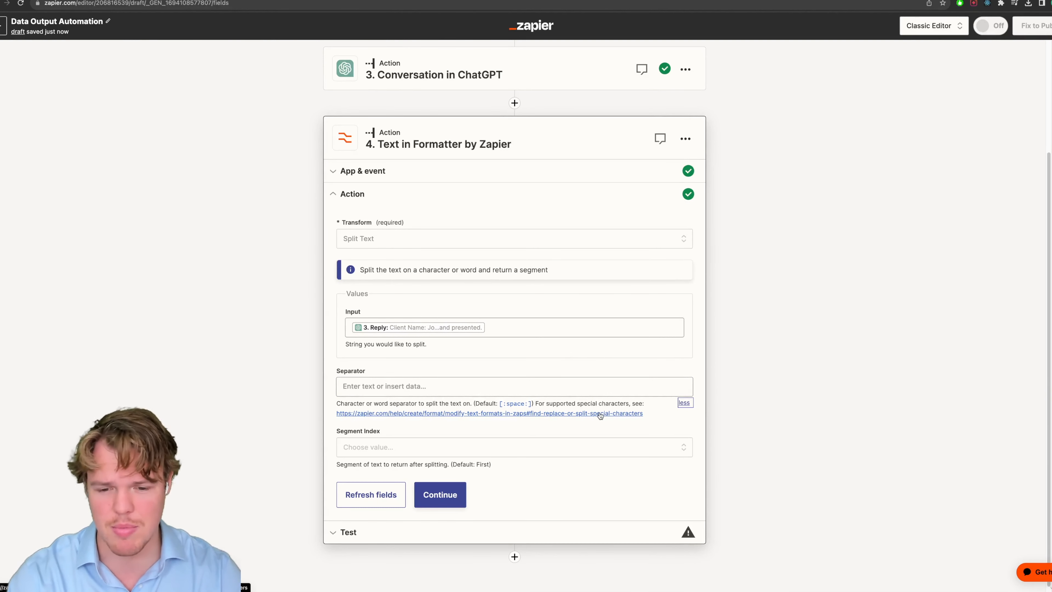
{"action": "left_click", "coordinate": [600, 414]}
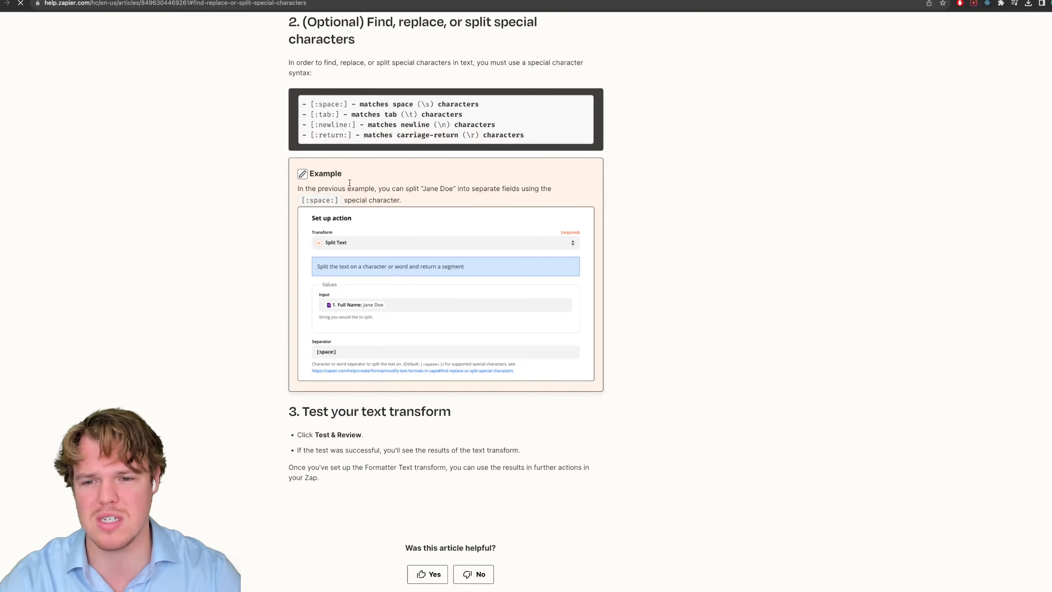
{"action": "left_click_drag", "start_coordinate": [354, 124], "coordinate": [310, 123]}
{"action": "key", "text": "super+c"}
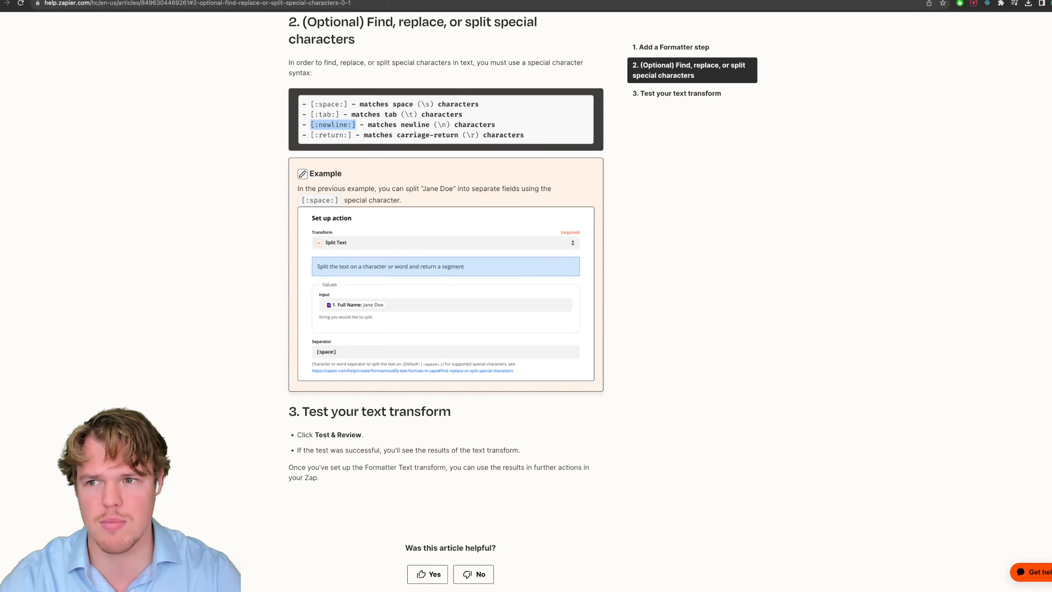
{"action": "key", "text": "super+w"}
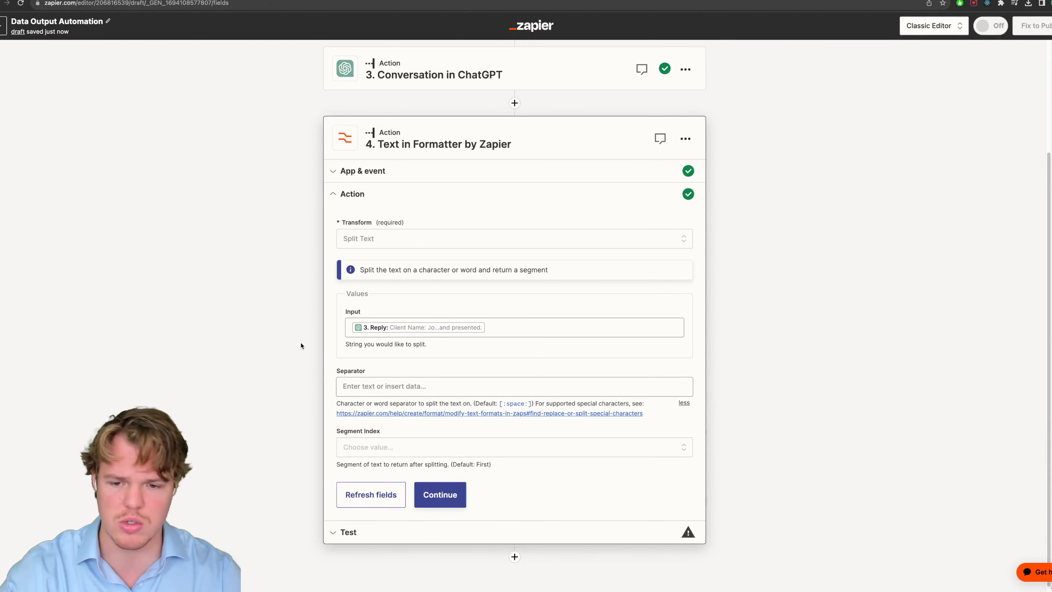
{"action": "left_click", "coordinate": [344, 385]}
{"action": "key", "text": "super+v"}
{"action": "left_click", "coordinate": [293, 387]}
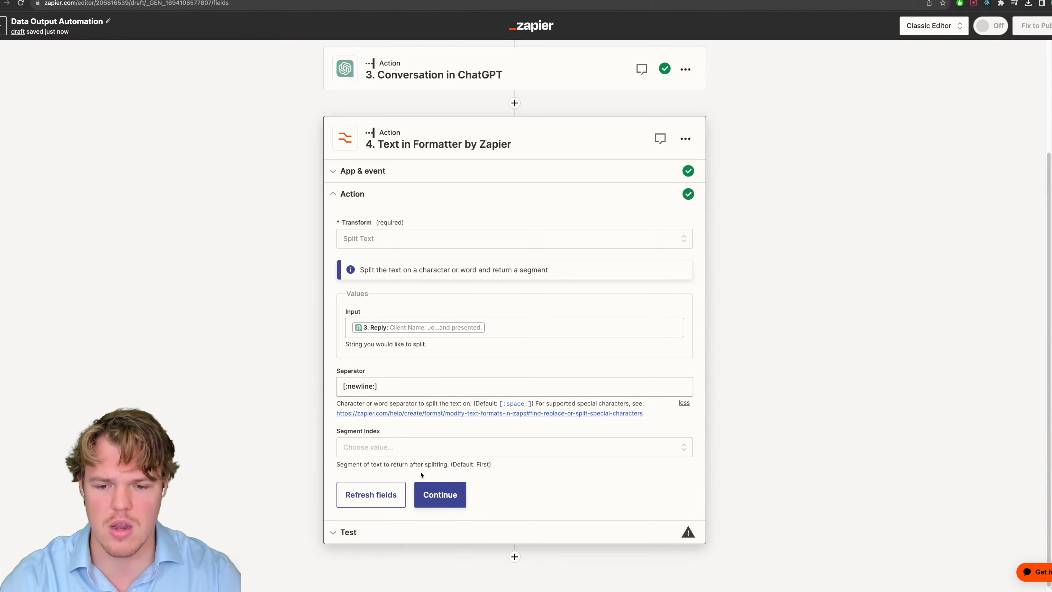
Set the Segment Index of the text split to All (as Separate Fields).
{"action": "left_click", "coordinate": [421, 443]}
{"action": "scroll", "coordinate": [420, 476], "scroll_direction": "down", "scroll_amount": 4}
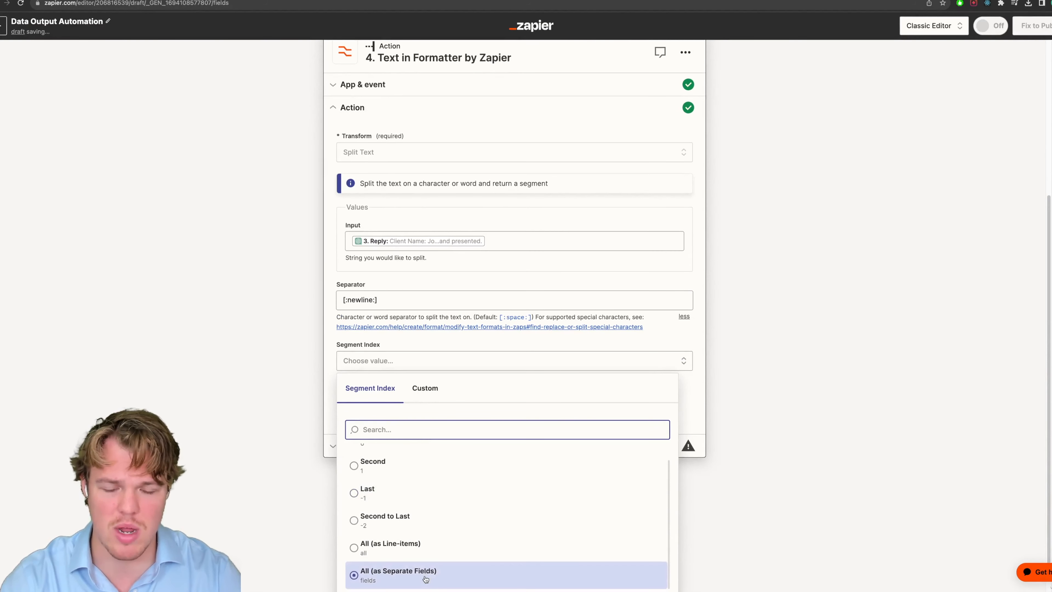
{"action": "left_click", "coordinate": [425, 576]}
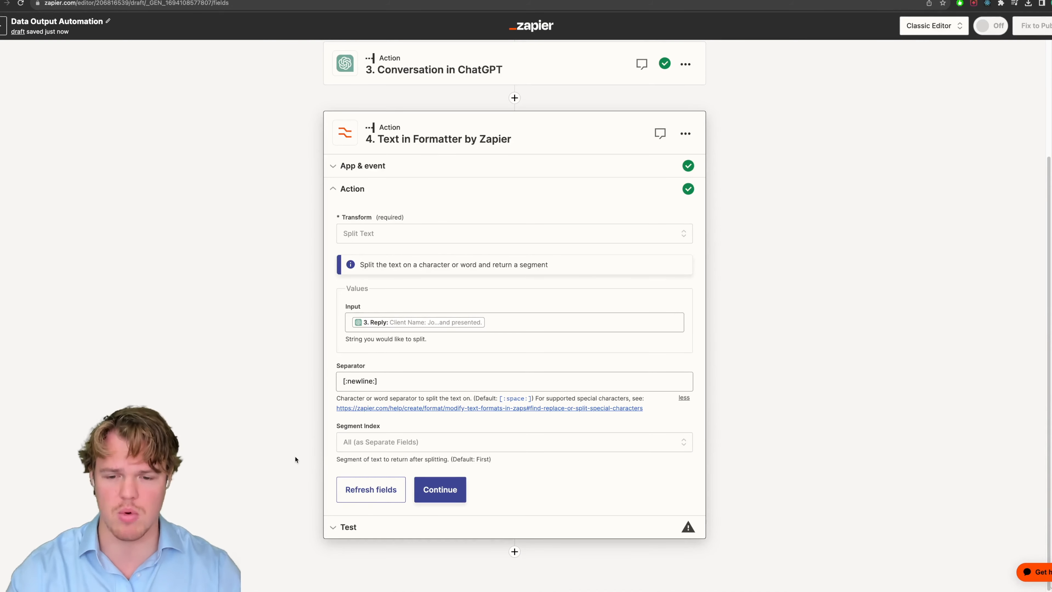
Continue to the Formatter action's test, run it and review the separate output items.
{"action": "left_click", "coordinate": [455, 493]}
{"action": "scroll", "coordinate": [422, 506], "scroll_direction": "down", "scroll_amount": 3}
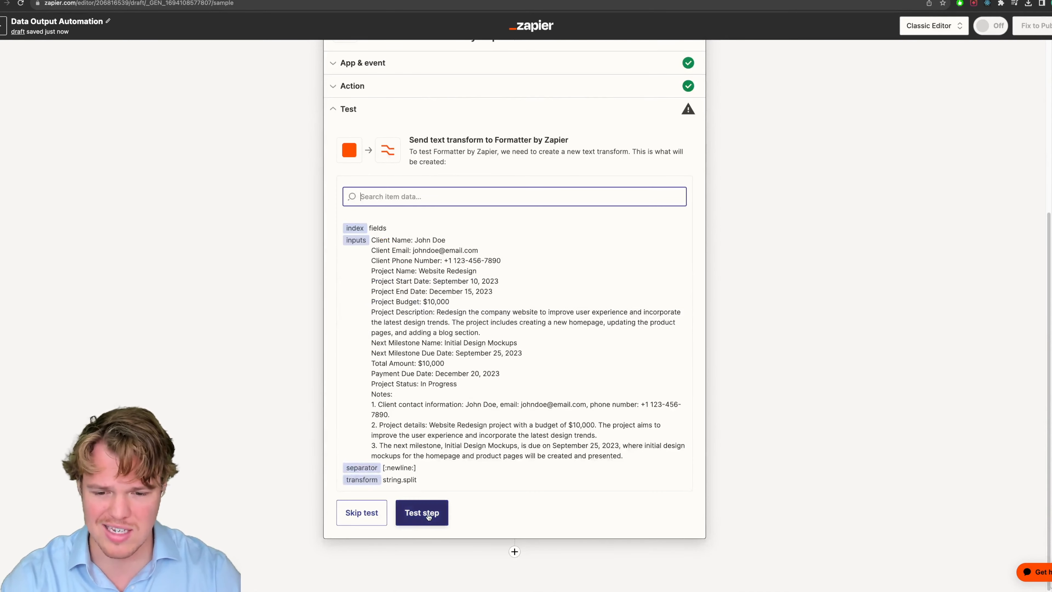
{"action": "left_click", "coordinate": [429, 516]}
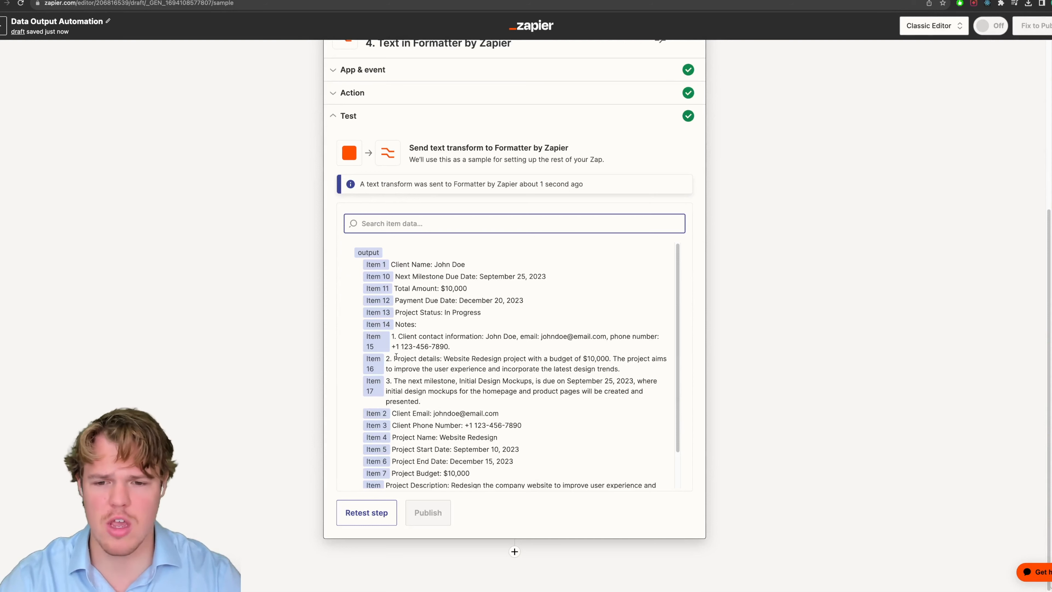
{"action": "scroll", "coordinate": [410, 335], "scroll_direction": "down", "scroll_amount": 1}
{"action": "left_click_drag", "start_coordinate": [466, 260], "coordinate": [404, 259]}
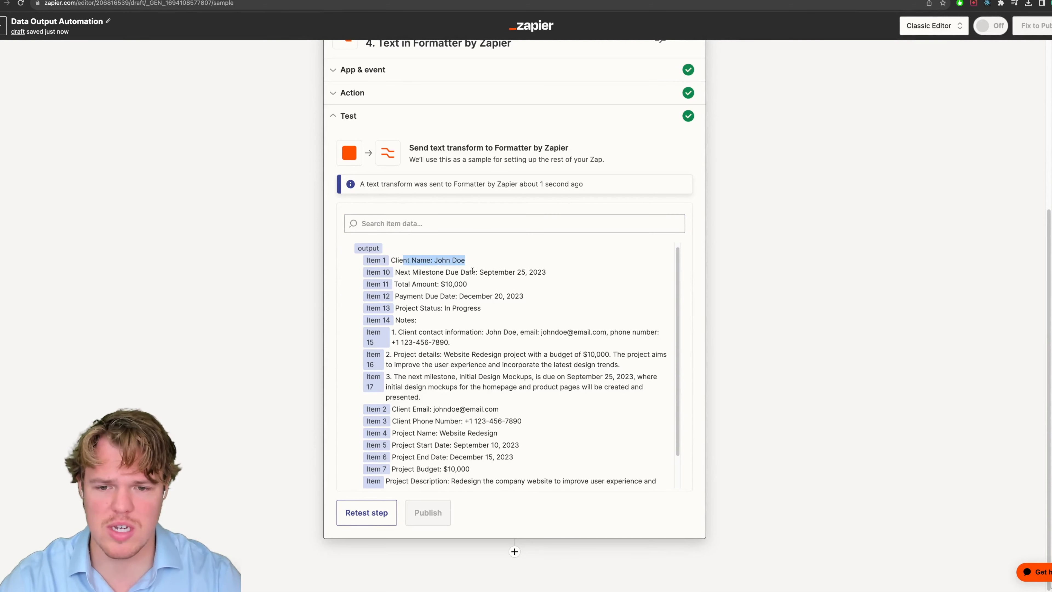
{"action": "left_click_drag", "start_coordinate": [550, 273], "coordinate": [414, 272]}
{"action": "left_click_drag", "start_coordinate": [476, 289], "coordinate": [389, 287]}
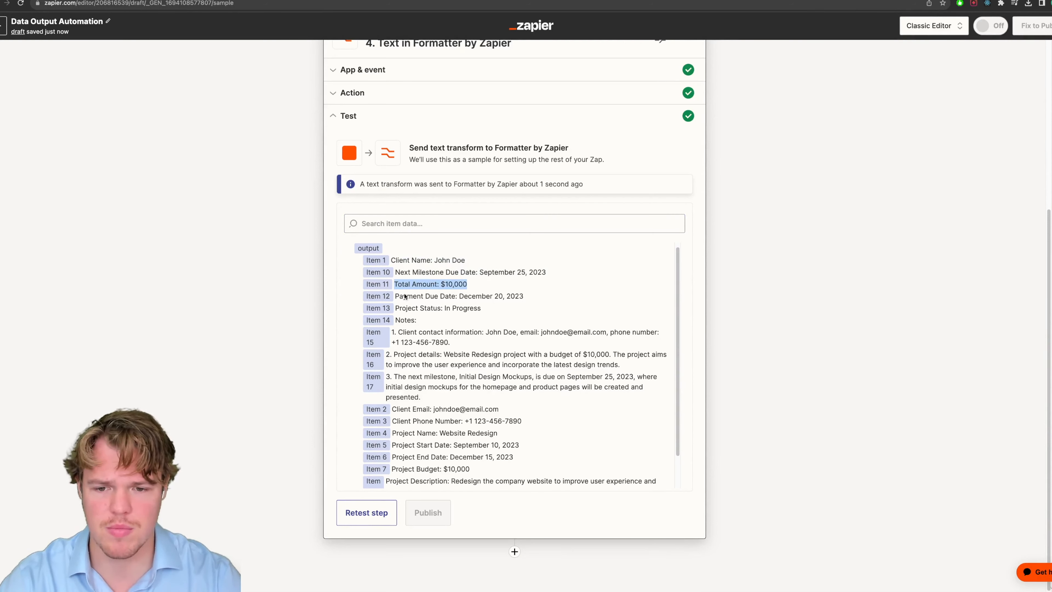
{"action": "left_click_drag", "start_coordinate": [527, 296], "coordinate": [423, 297]}
{"action": "left_click", "coordinate": [277, 316]}
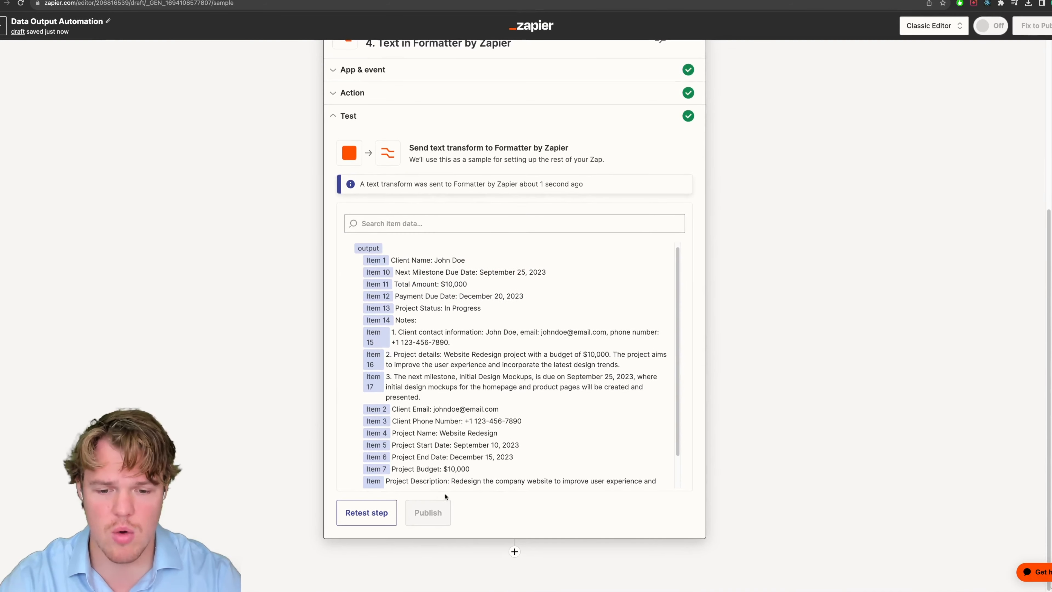
Add a fifth action using Google Sheets with the Update Spreadsheet Row event and the saved Google Sheets account.
{"action": "left_click", "coordinate": [515, 551]}
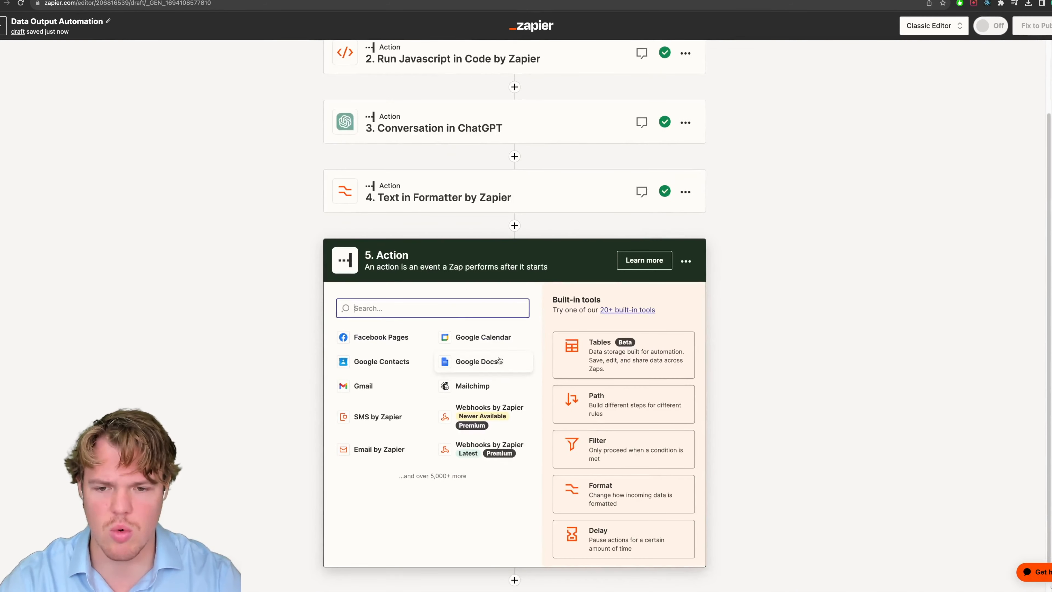
{"action": "type", "text": "google"}
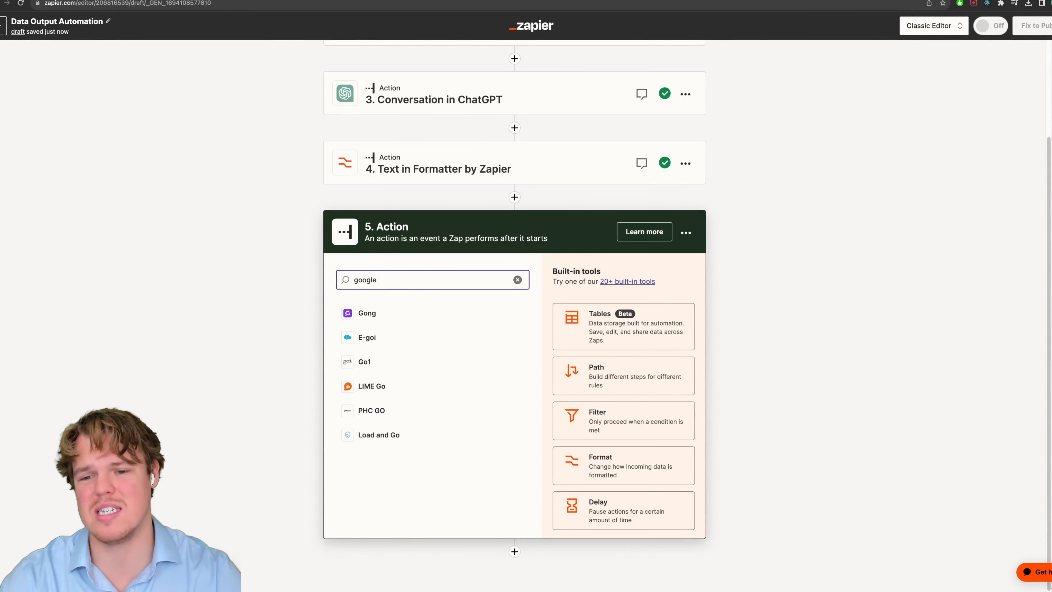
{"action": "left_click", "coordinate": [412, 318]}
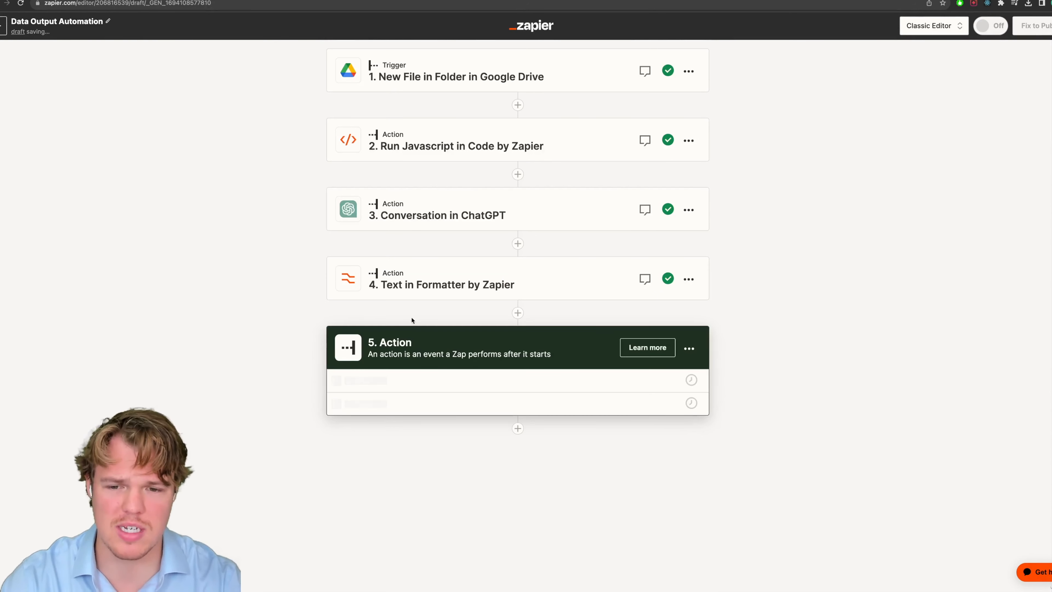
{"action": "left_click", "coordinate": [422, 456]}
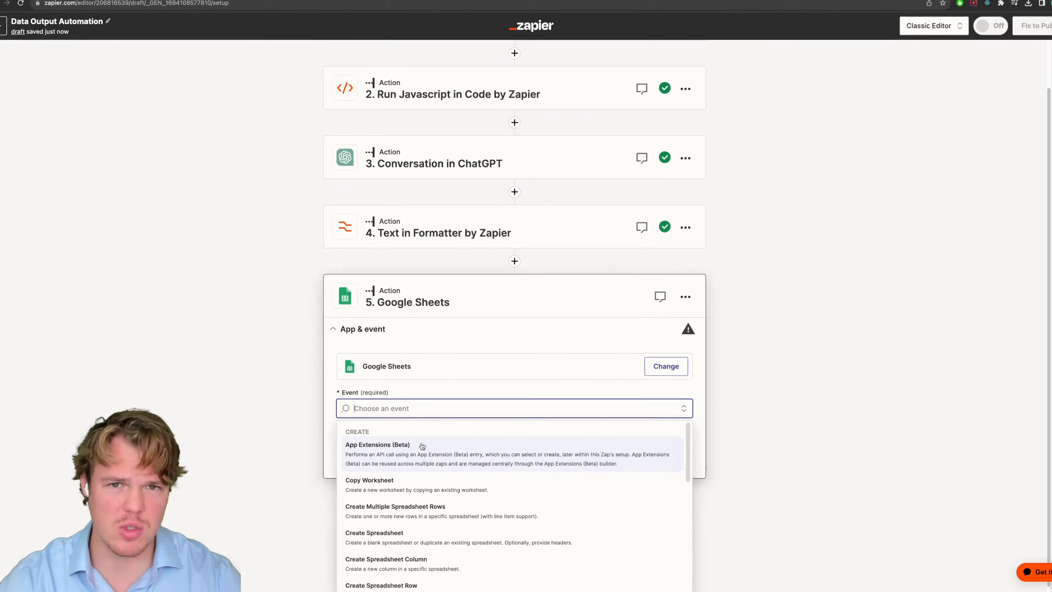
{"action": "scroll", "coordinate": [411, 468], "scroll_direction": "down", "scroll_amount": 5}
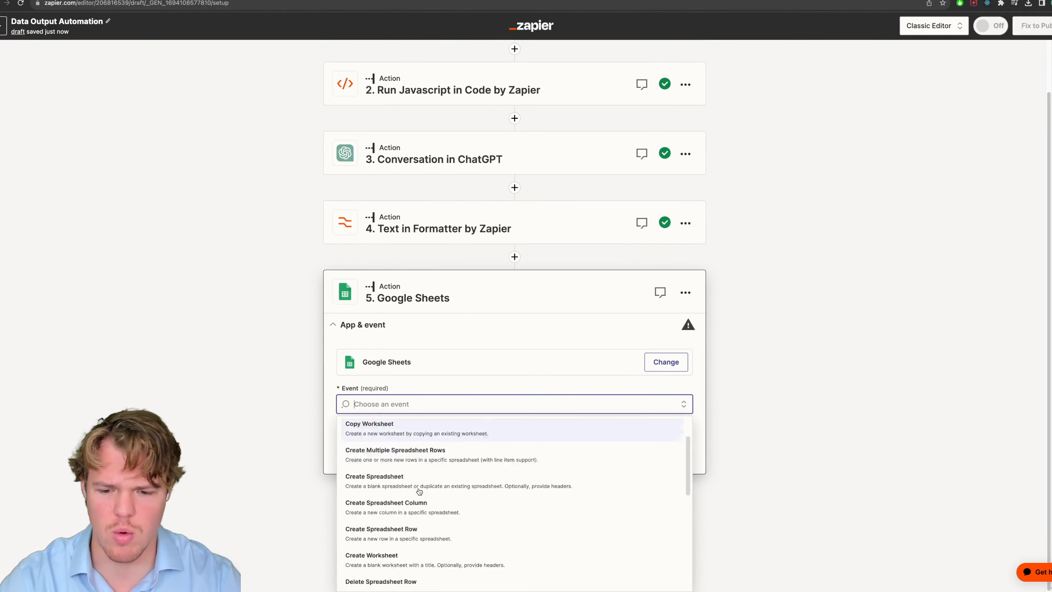
{"action": "scroll", "coordinate": [365, 510], "scroll_direction": "down", "scroll_amount": 1}
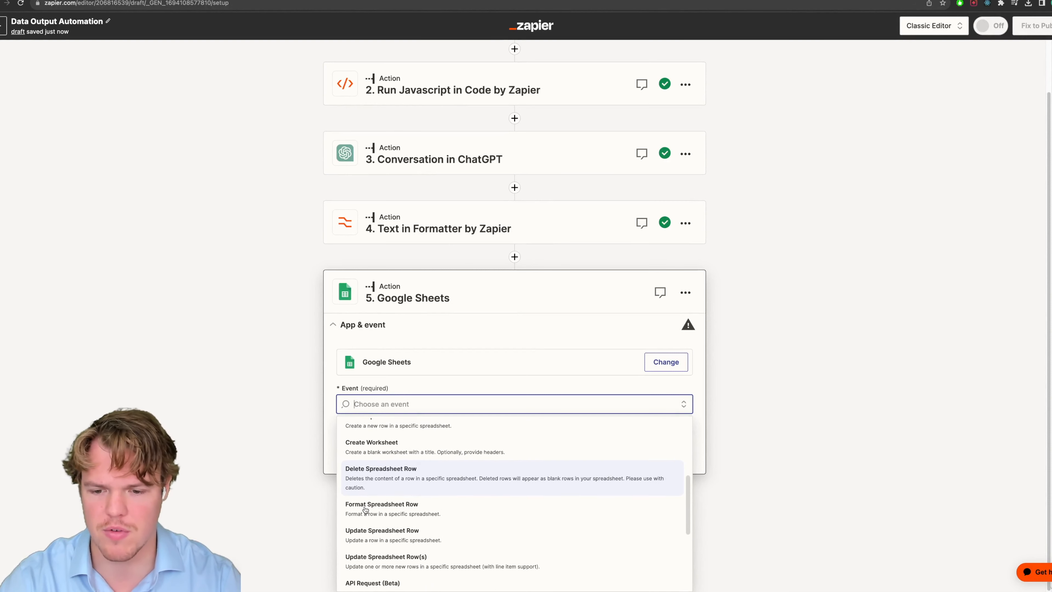
{"action": "left_click", "coordinate": [371, 524]}
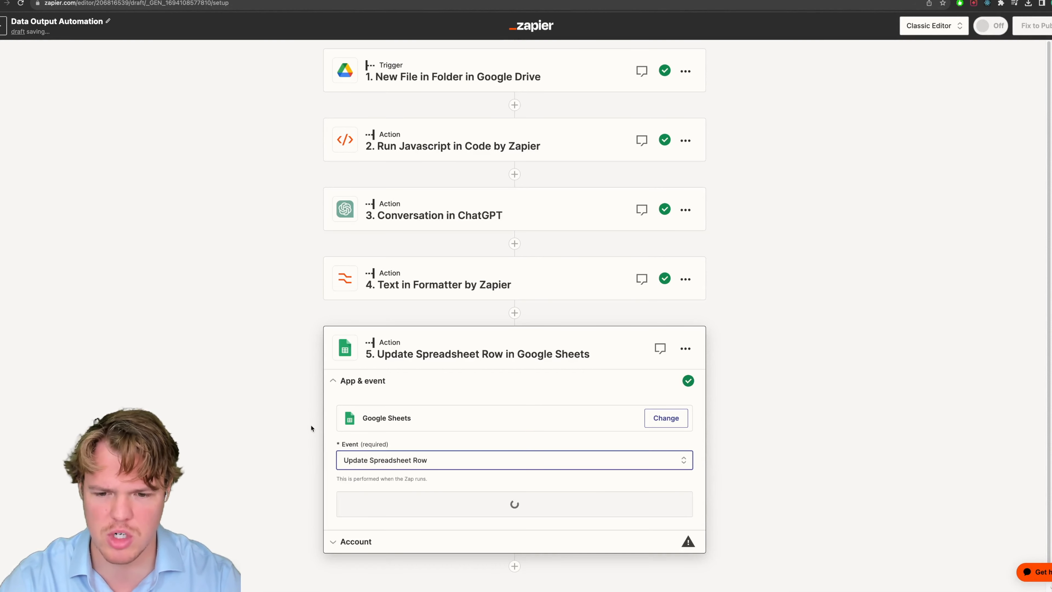
{"action": "left_click", "coordinate": [532, 440]}
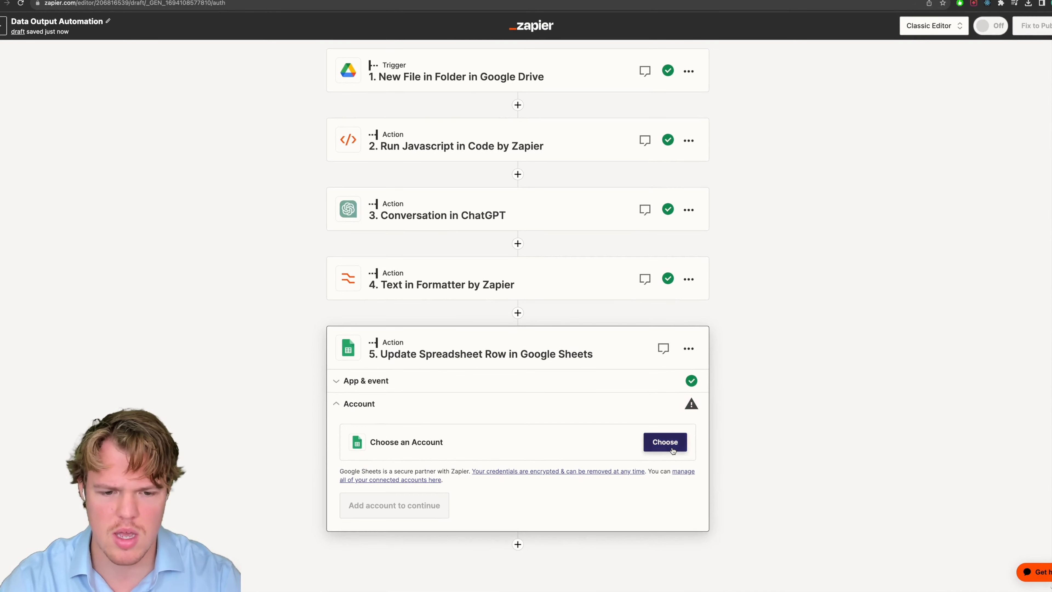
{"action": "left_click", "coordinate": [432, 522]}
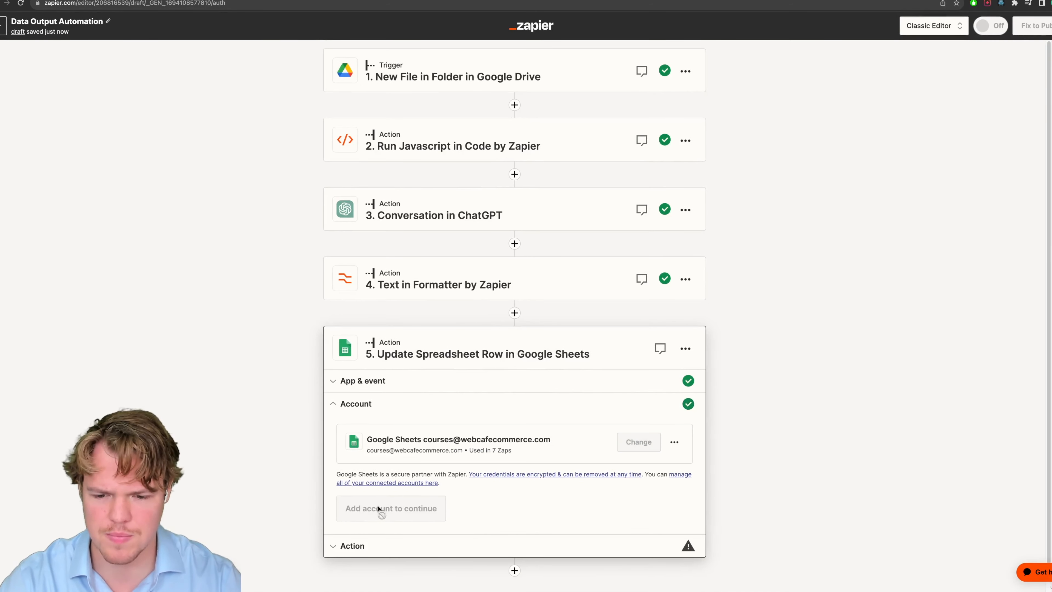
{"action": "left_click", "coordinate": [373, 507]}
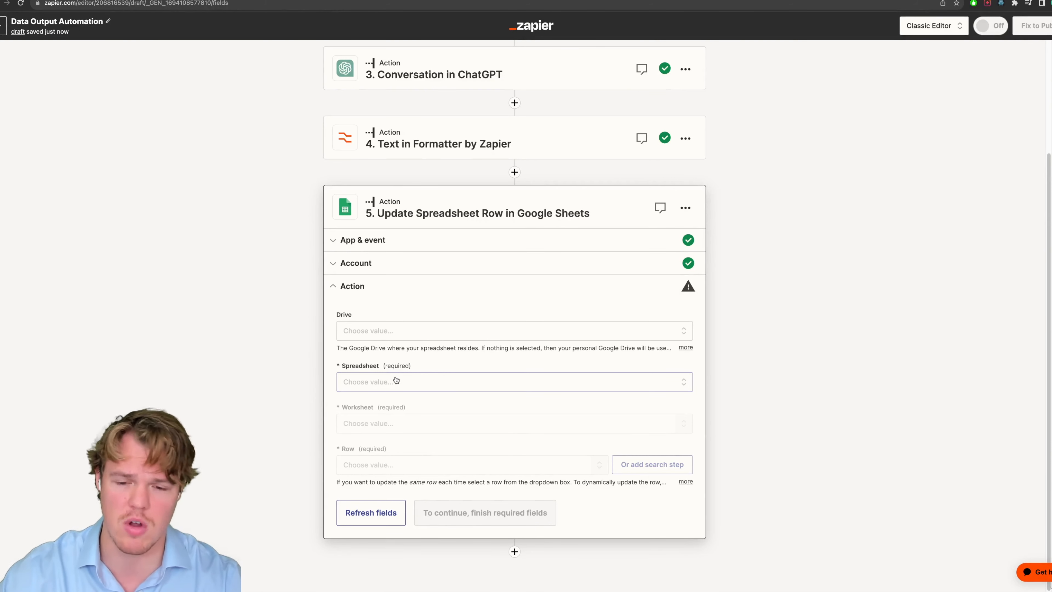
Set the row update to target row 2 of worksheet Sheet1 in the Data Input Sheets spreadsheet.
{"action": "left_click", "coordinate": [396, 382]}
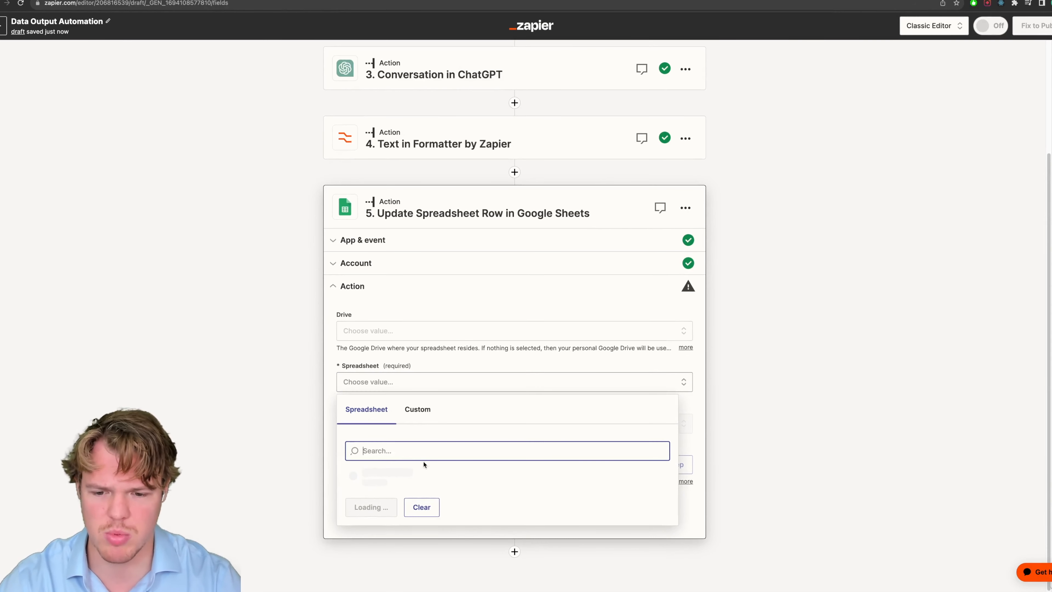
{"action": "left_click", "coordinate": [408, 476]}
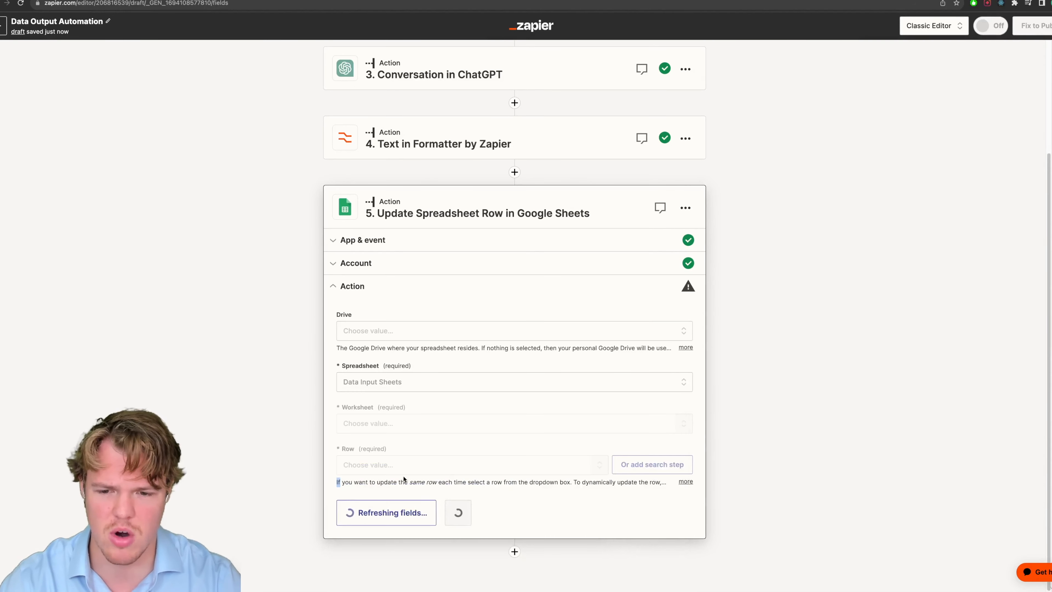
{"action": "left_click", "coordinate": [408, 415]}
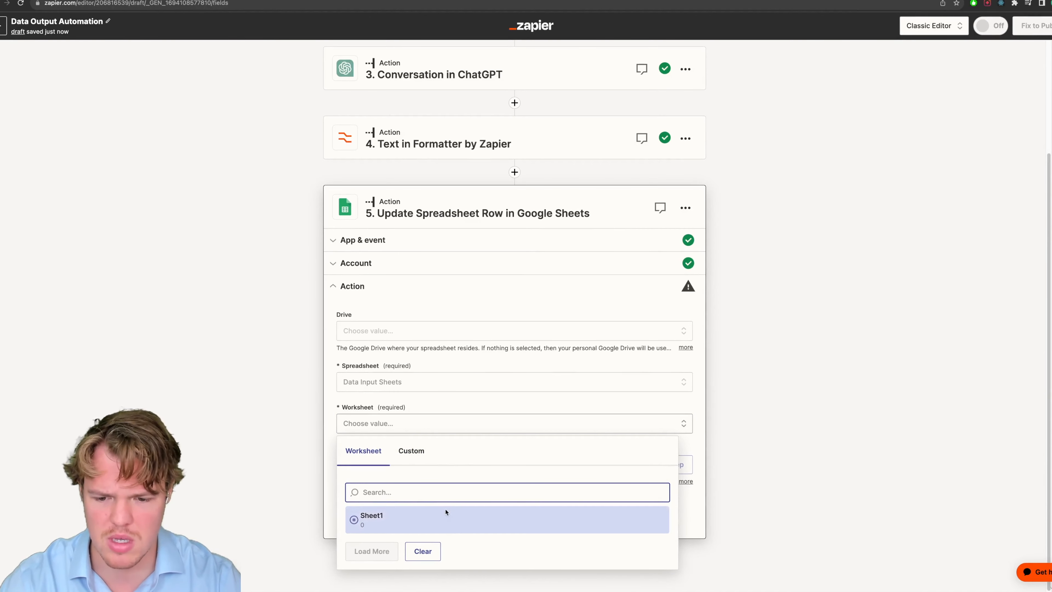
{"action": "left_click", "coordinate": [446, 513]}
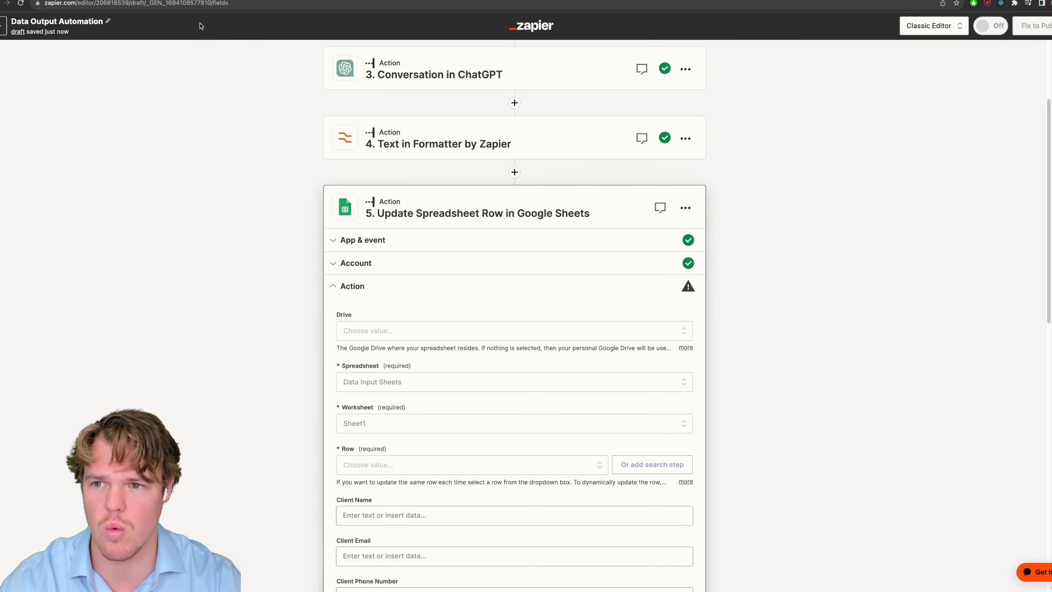
{"action": "scroll", "coordinate": [210, 282], "scroll_direction": "down", "scroll_amount": 6}
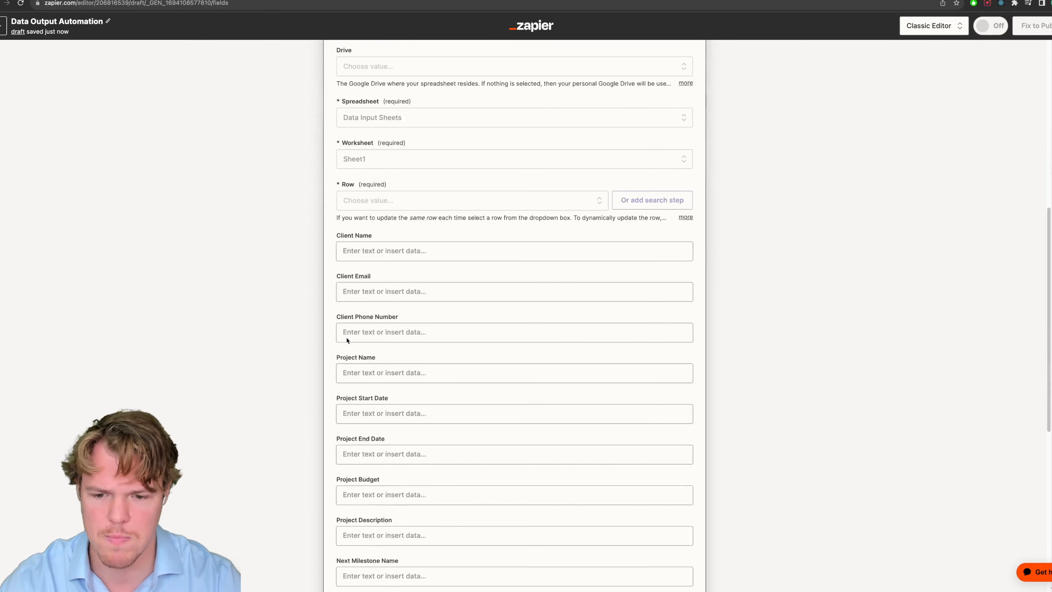
{"action": "left_click", "coordinate": [401, 201]}
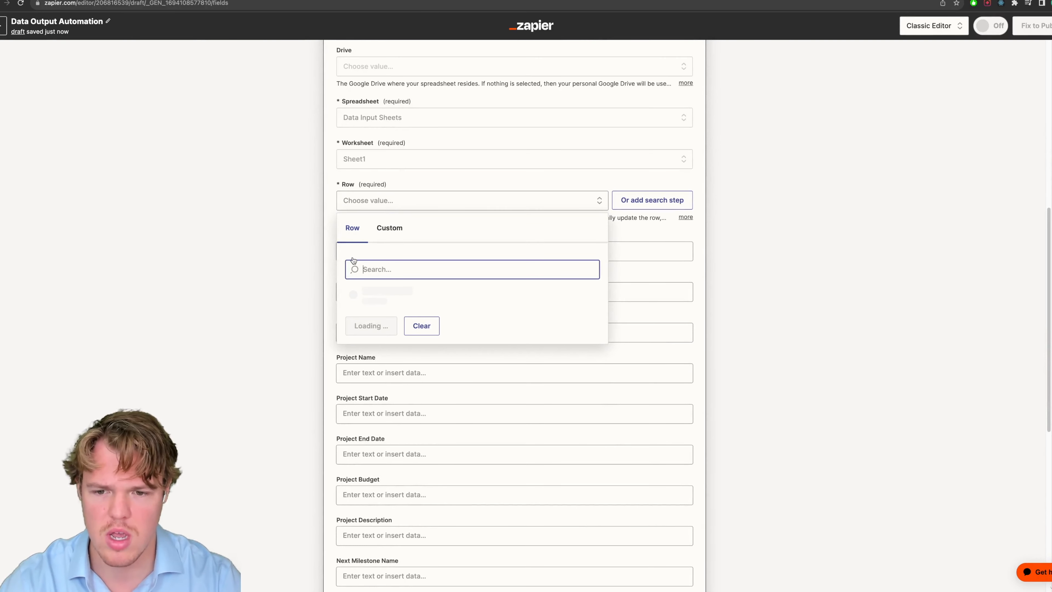
{"action": "left_click", "coordinate": [361, 294]}
{"action": "scroll", "coordinate": [301, 247], "scroll_direction": "down", "scroll_amount": 1}
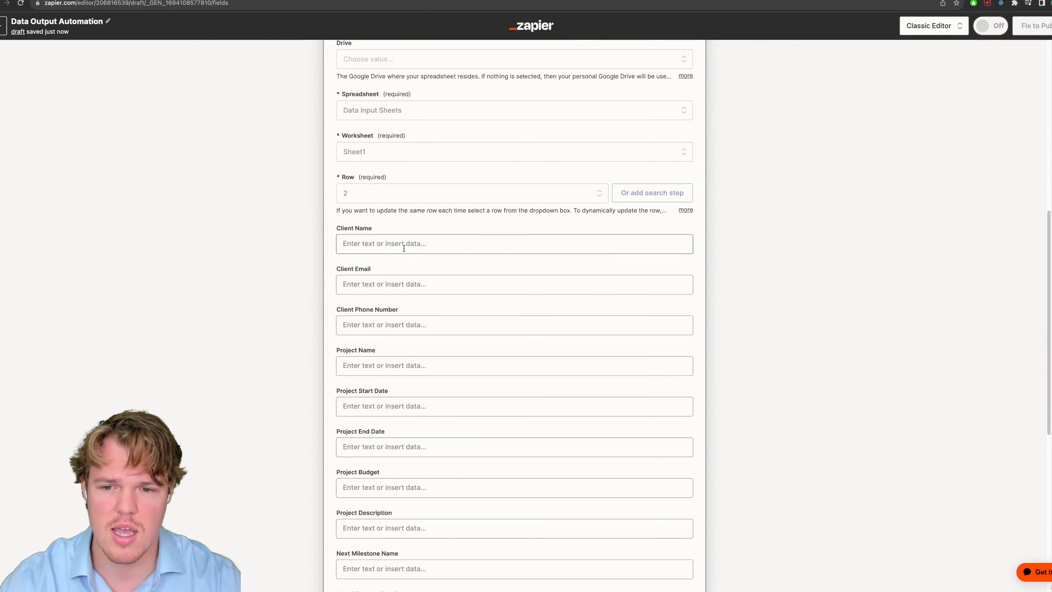
{"action": "left_click", "coordinate": [371, 245]}
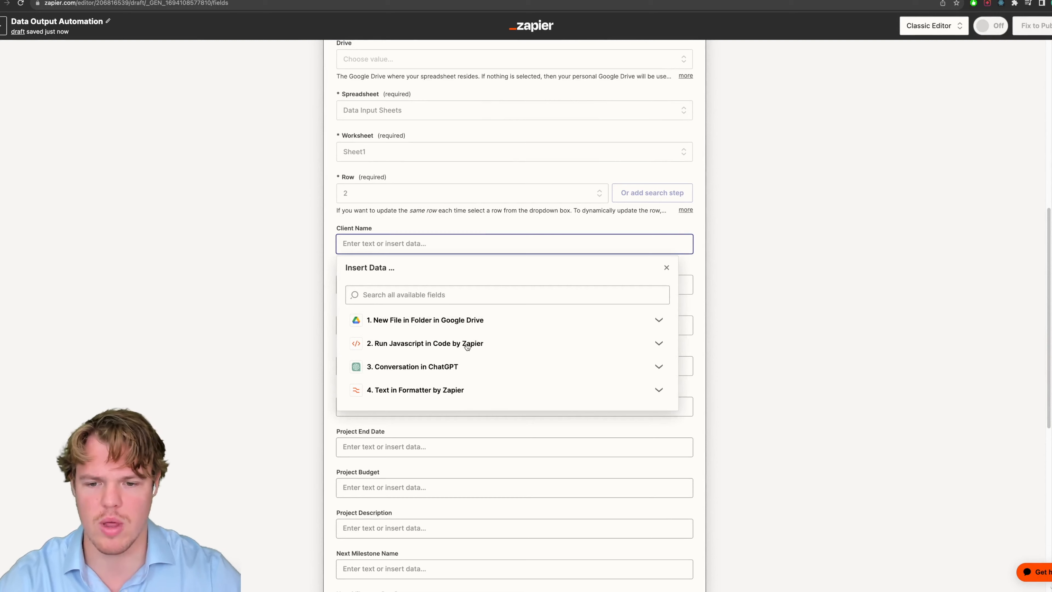
{"action": "scroll", "coordinate": [335, 299], "scroll_direction": "down", "scroll_amount": 1}
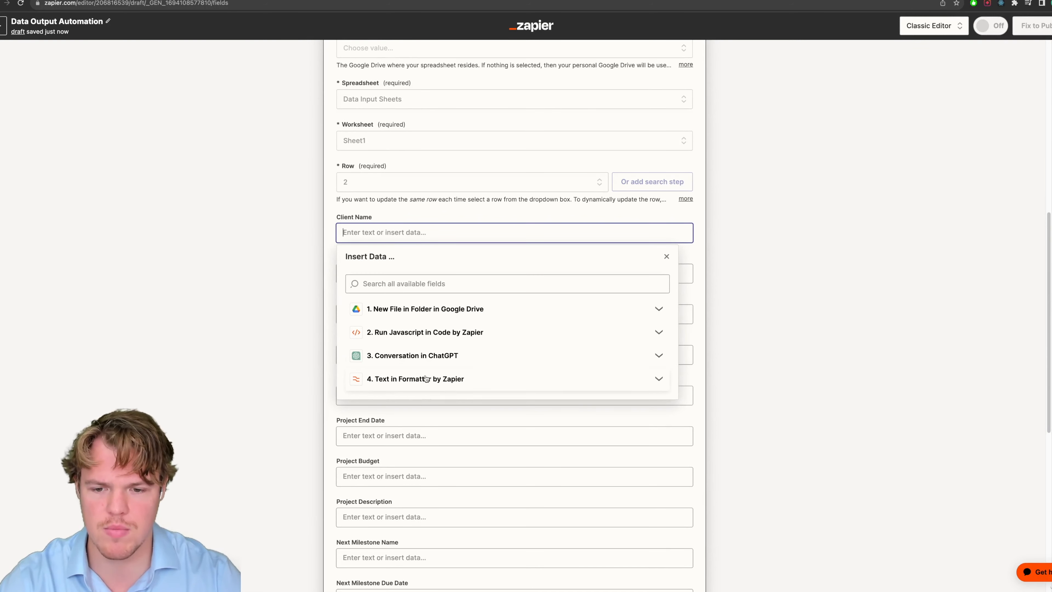
{"action": "left_click", "coordinate": [420, 359]}
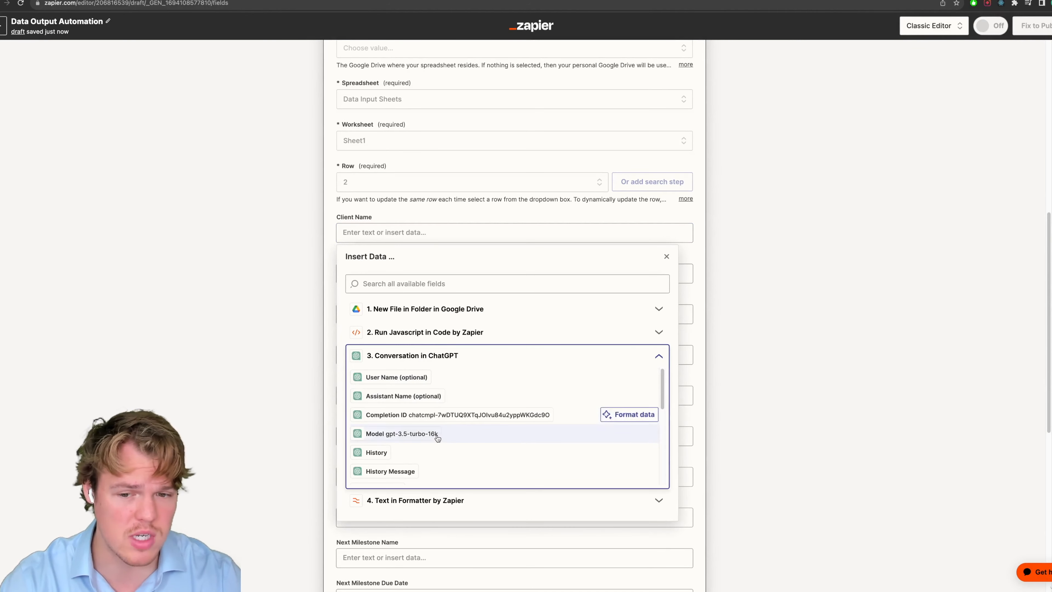
{"action": "scroll", "coordinate": [439, 435], "scroll_direction": "down", "scroll_amount": 5}
{"action": "left_click", "coordinate": [444, 457]}
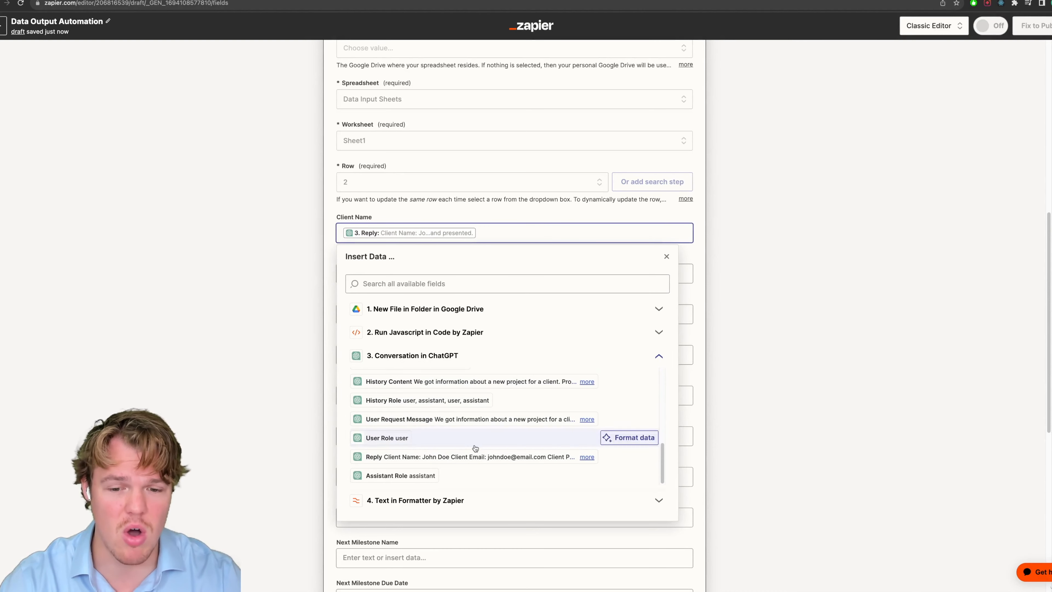
{"action": "left_click", "coordinate": [586, 457]}
{"action": "scroll", "coordinate": [588, 448], "scroll_direction": "down", "scroll_amount": 3}
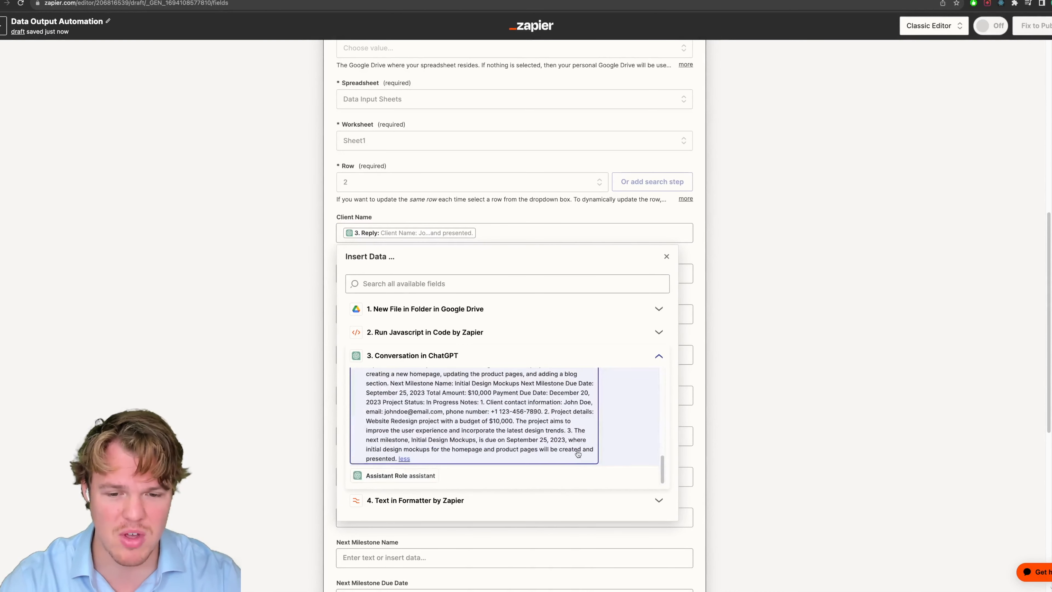
{"action": "scroll", "coordinate": [588, 447], "scroll_direction": "up", "scroll_amount": 3}
{"action": "key", "text": "BackSpace"}
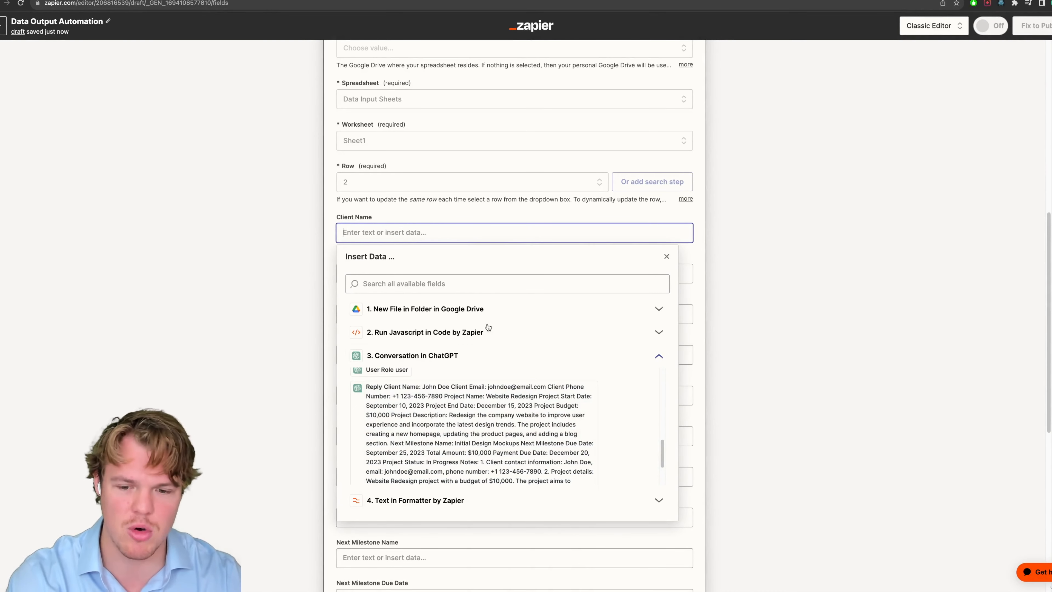
Insert Output Item 1 from the Formatter text step as the Client Name value.
{"action": "left_click", "coordinate": [478, 499]}
{"action": "scroll", "coordinate": [484, 390], "scroll_direction": "down", "scroll_amount": 2}
{"action": "scroll", "coordinate": [476, 454], "scroll_direction": "down", "scroll_amount": 2}
{"action": "left_click", "coordinate": [467, 457]}
{"action": "left_click", "coordinate": [223, 265]}
Search the available fields for "email" and insert Output Item 2 from the Formatter text step as the Client Email value.
{"action": "left_click", "coordinate": [418, 193]}
{"action": "scroll", "coordinate": [414, 278], "scroll_direction": "down", "scroll_amount": 2}
{"action": "left_click", "coordinate": [414, 279]}
{"action": "scroll", "coordinate": [419, 254], "scroll_direction": "down", "scroll_amount": 3}
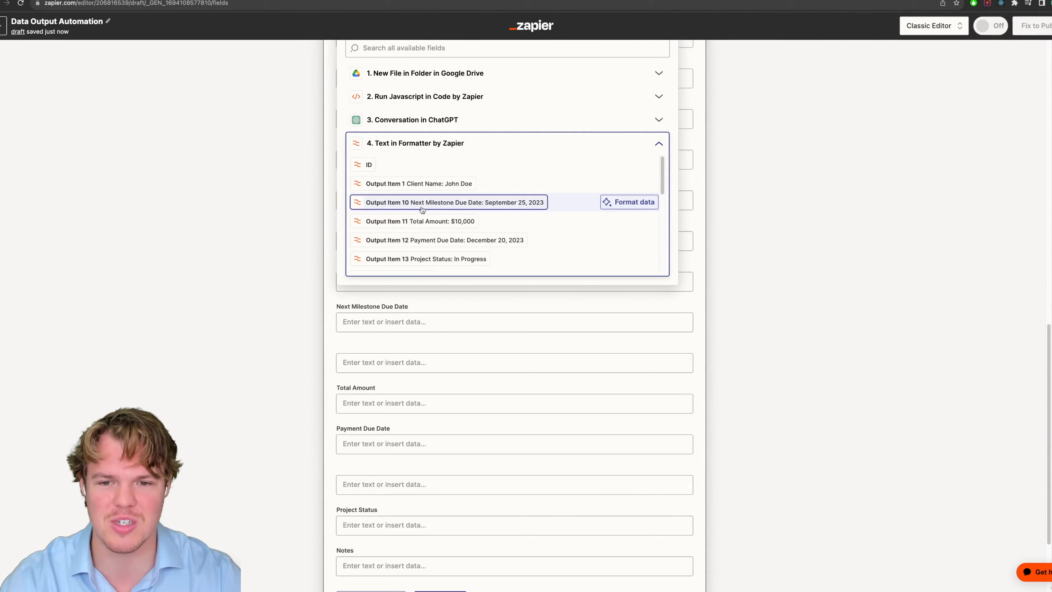
{"action": "scroll", "coordinate": [463, 232], "scroll_direction": "down", "scroll_amount": 1}
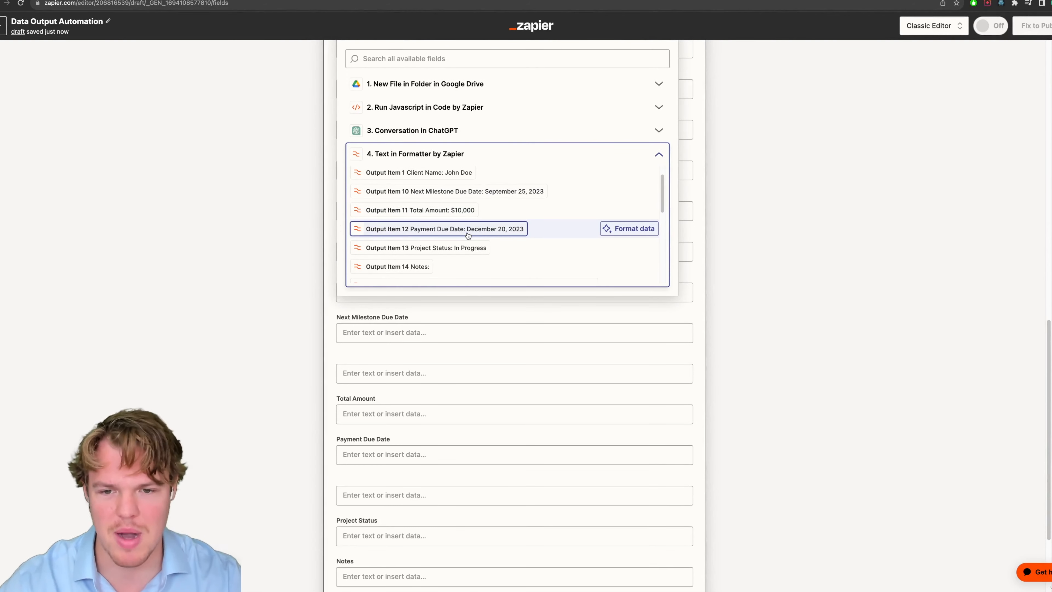
{"action": "scroll", "coordinate": [463, 232], "scroll_direction": "down", "scroll_amount": 3}
{"action": "scroll", "coordinate": [456, 229], "scroll_direction": "up", "scroll_amount": 3}
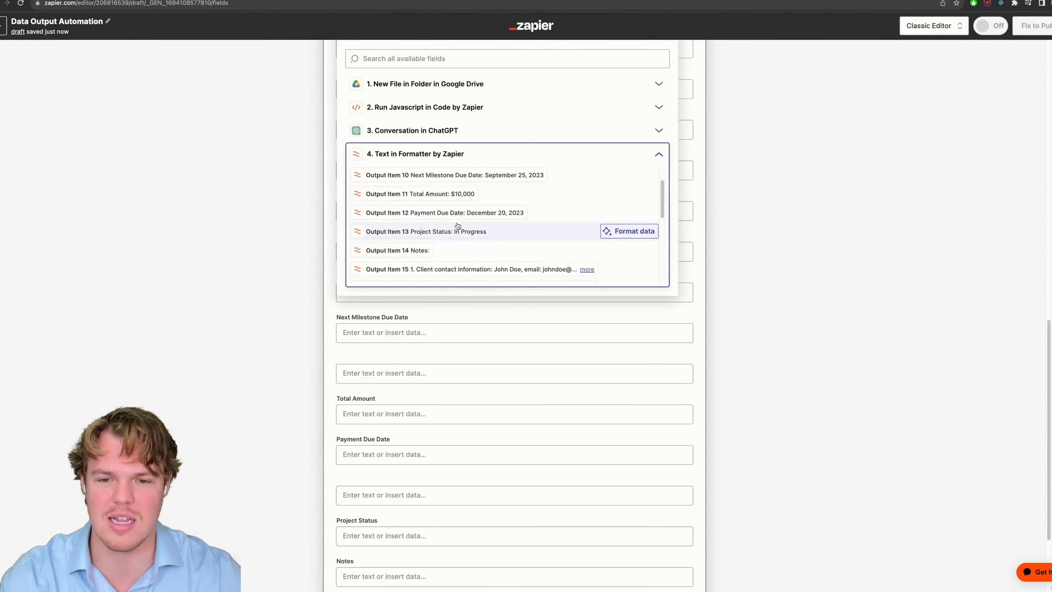
{"action": "scroll", "coordinate": [424, 224], "scroll_direction": "up", "scroll_amount": 4}
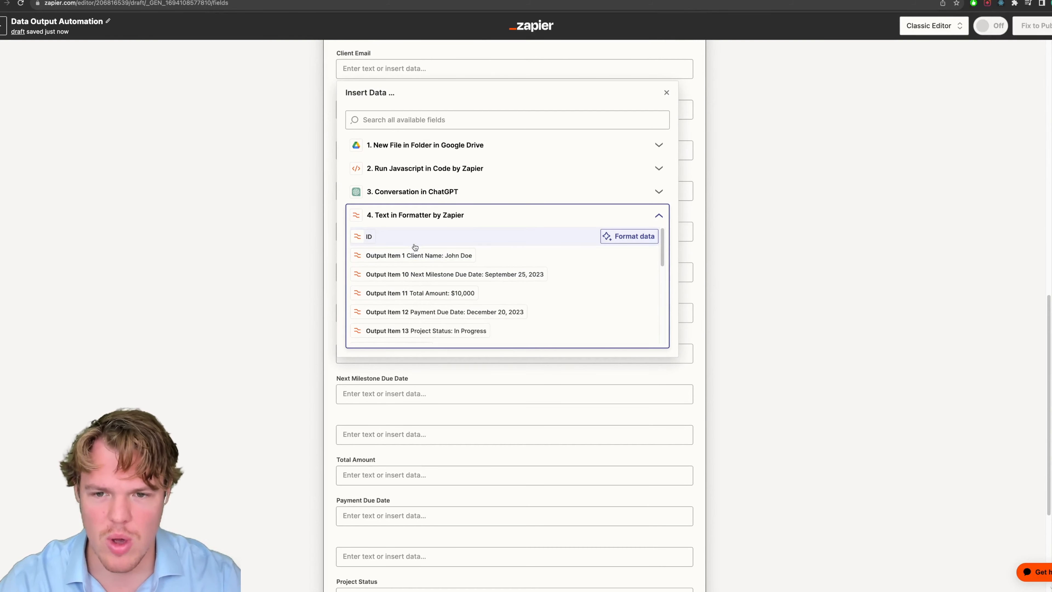
{"action": "scroll", "coordinate": [427, 246], "scroll_direction": "up", "scroll_amount": 2}
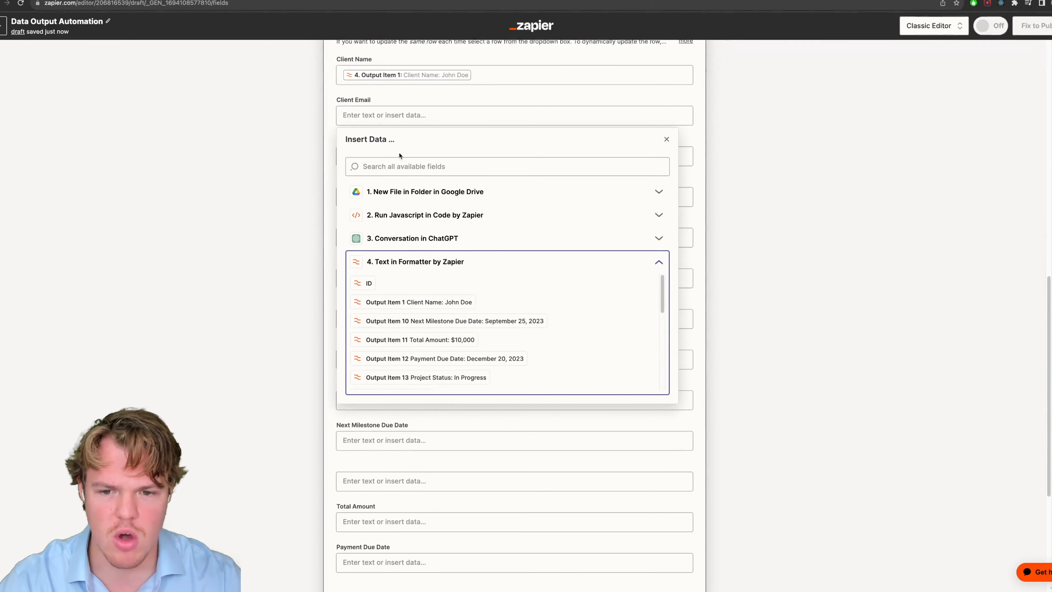
{"action": "scroll", "coordinate": [424, 360], "scroll_direction": "down", "scroll_amount": 3}
{"action": "left_click", "coordinate": [436, 168]}
{"action": "type", "text": "email"}
{"action": "scroll", "coordinate": [408, 234], "scroll_direction": "down", "scroll_amount": 5}
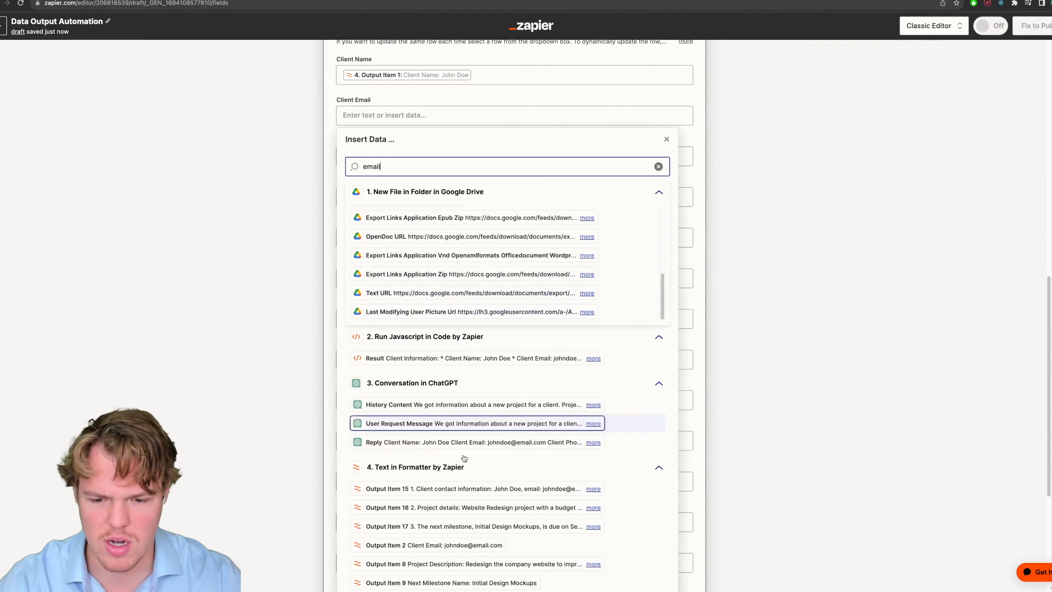
{"action": "scroll", "coordinate": [476, 423], "scroll_direction": "down", "scroll_amount": 3}
{"action": "left_click", "coordinate": [434, 451]}
{"action": "left_click", "coordinate": [289, 337]}
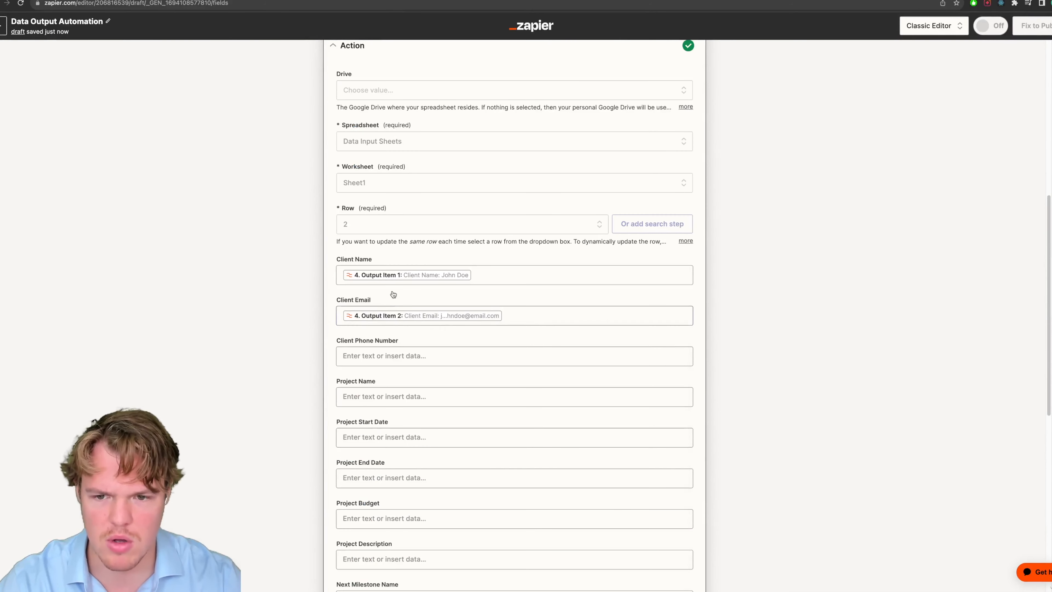
Open the Formatter text step's output items for the Client Phone Number field.
{"action": "scroll", "coordinate": [423, 335], "scroll_direction": "down", "scroll_amount": 1}
{"action": "left_click", "coordinate": [400, 312]}
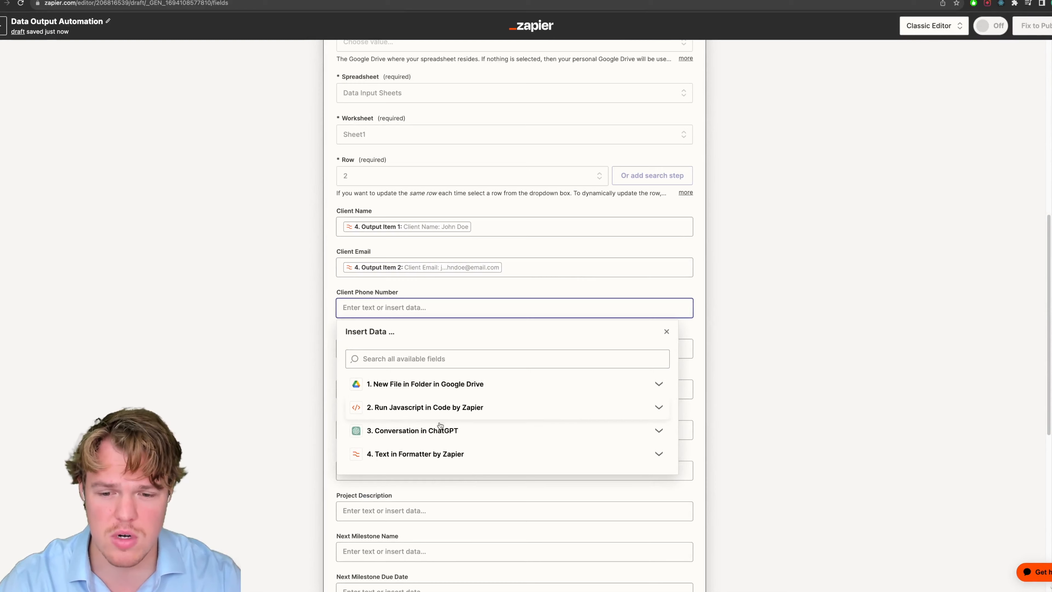
{"action": "left_click", "coordinate": [391, 454]}
{"action": "scroll", "coordinate": [314, 400], "scroll_direction": "down", "scroll_amount": 2}
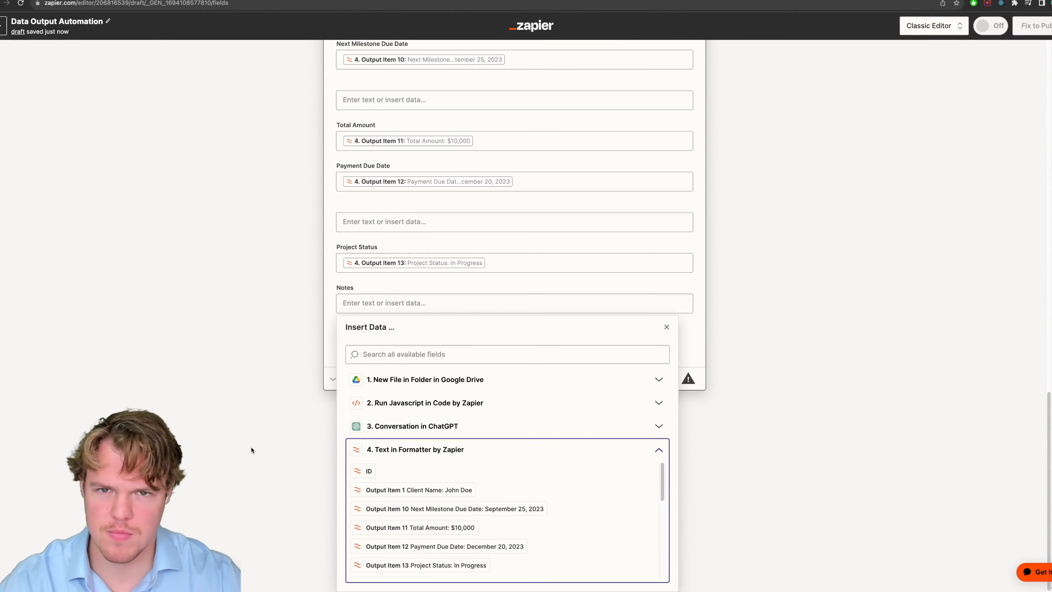
Search the available fields for "notes" and insert Output Item 14 from the Formatter text step into the Notes field.
{"action": "scroll", "coordinate": [471, 512], "scroll_direction": "down", "scroll_amount": 5}
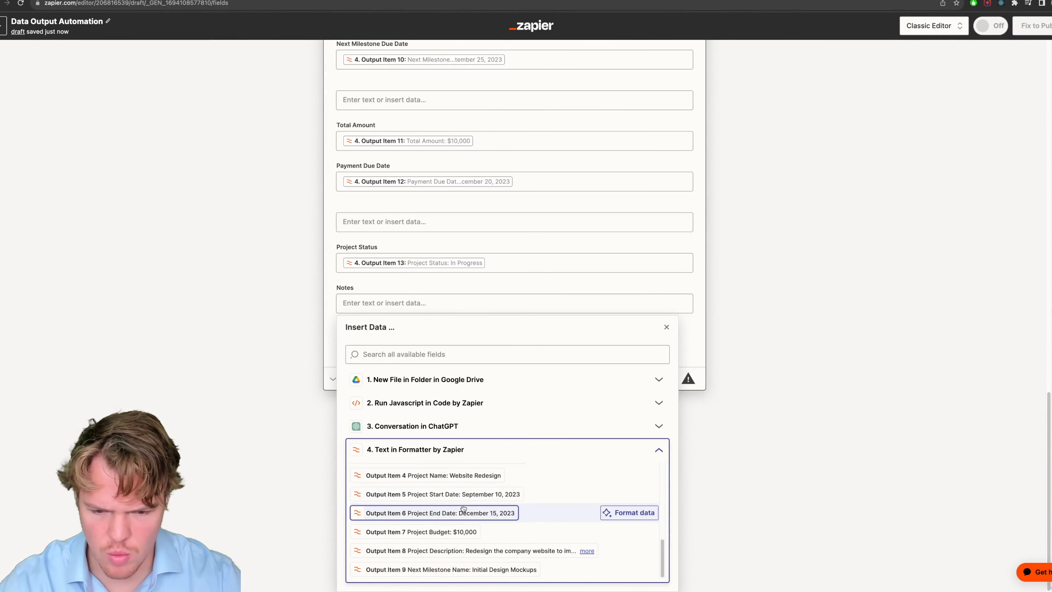
{"action": "scroll", "coordinate": [472, 511], "scroll_direction": "down", "scroll_amount": 2}
{"action": "scroll", "coordinate": [478, 510], "scroll_direction": "up", "scroll_amount": 4}
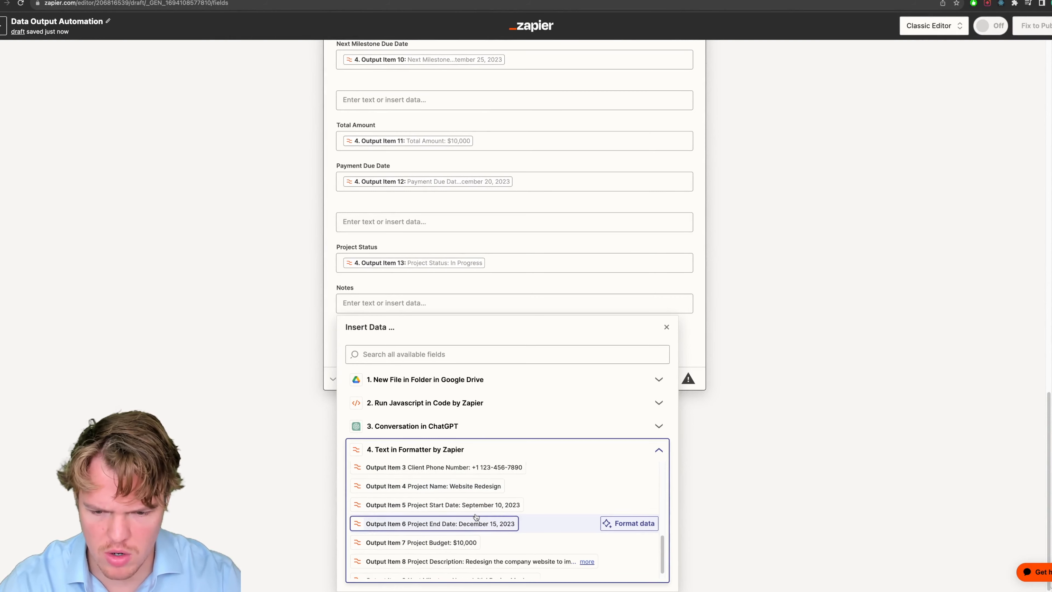
{"action": "left_click", "coordinate": [457, 354]}
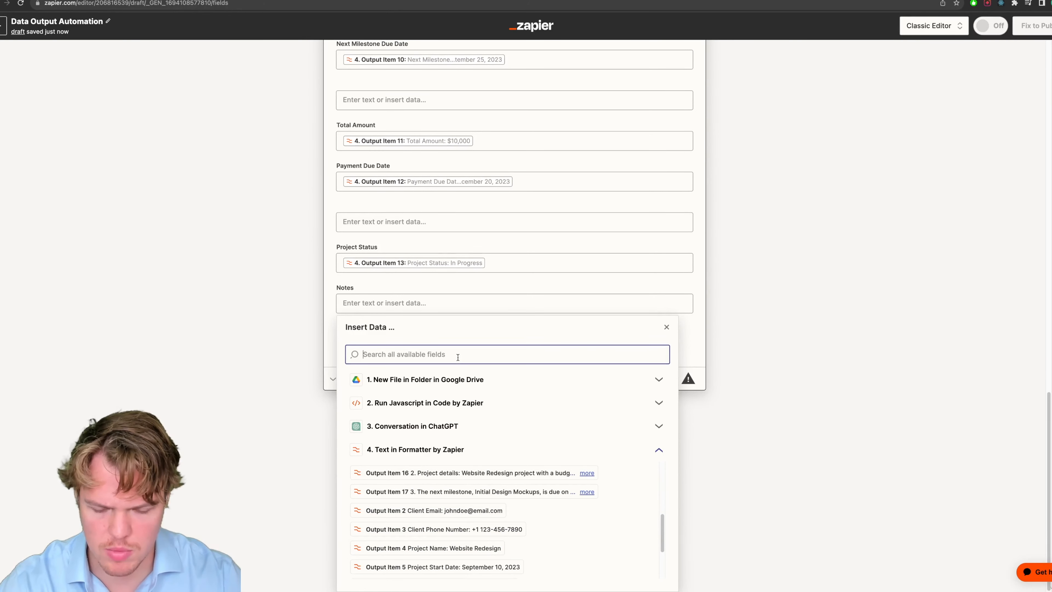
{"action": "type", "text": "notes"}
{"action": "scroll", "coordinate": [509, 455], "scroll_direction": "down", "scroll_amount": 10}
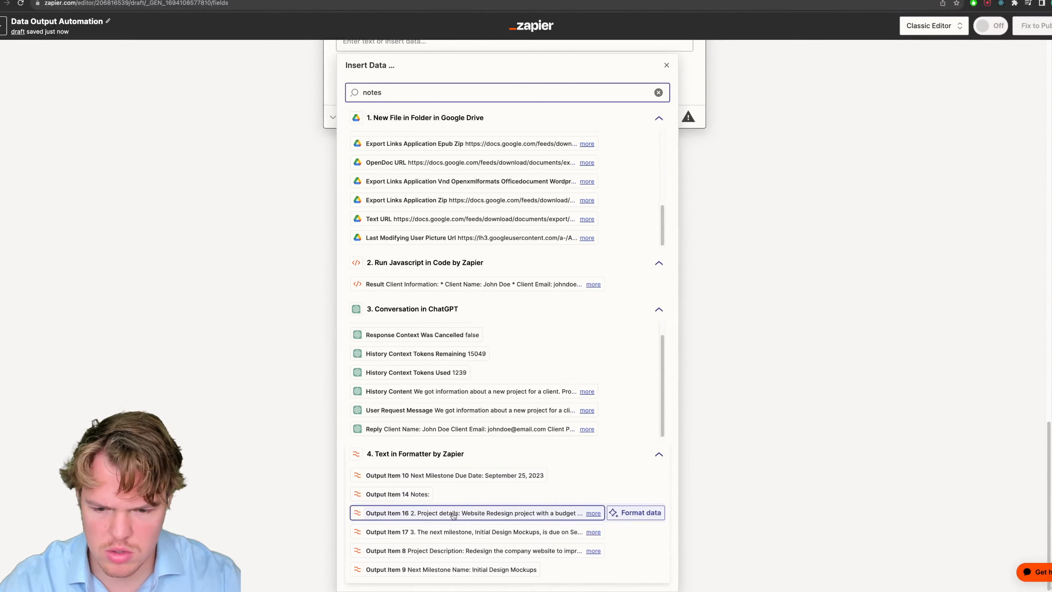
{"action": "left_click", "coordinate": [414, 493]}
Search the available fields for "1" and add Formatter Output Items 15, 16 and 17 below Output Item 14 in Notes.
{"action": "scroll", "coordinate": [269, 437], "scroll_direction": "down", "scroll_amount": 5}
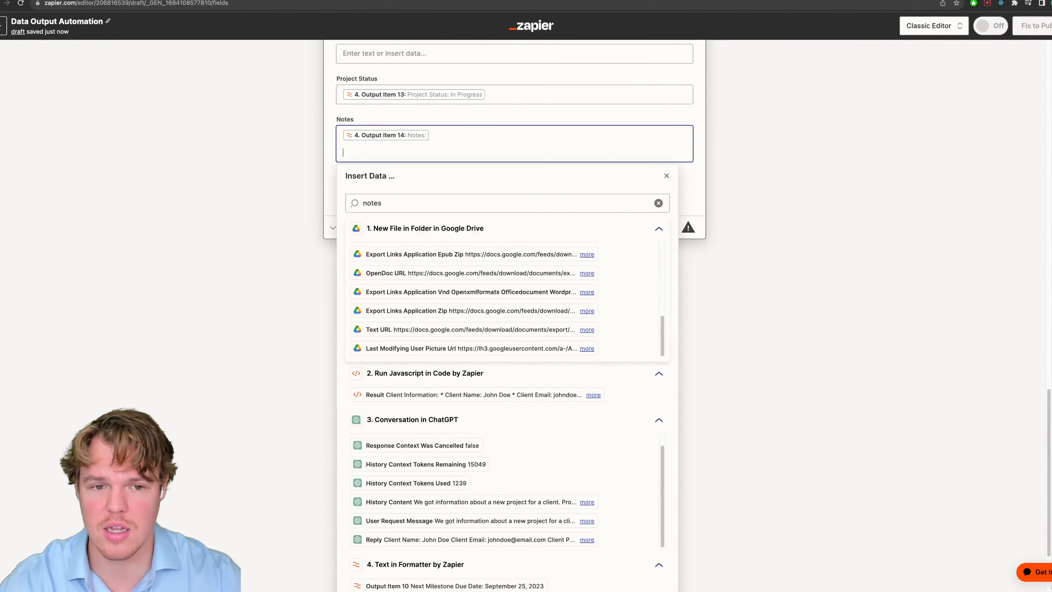
{"action": "scroll", "coordinate": [299, 130], "scroll_direction": "up", "scroll_amount": 6}
{"action": "scroll", "coordinate": [254, 174], "scroll_direction": "down", "scroll_amount": 8}
{"action": "scroll", "coordinate": [254, 174], "scroll_direction": "down", "scroll_amount": 1}
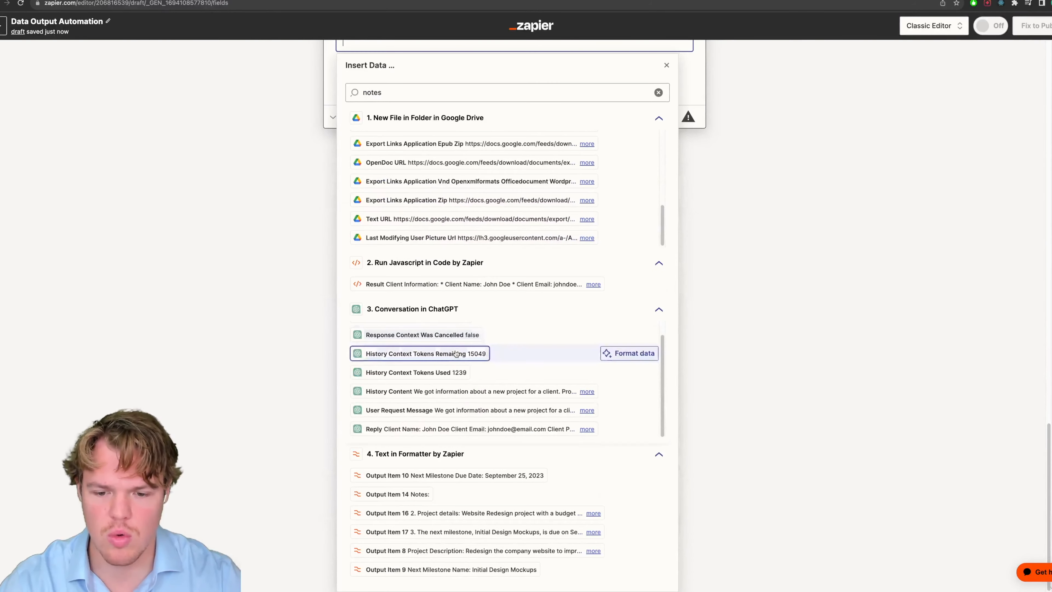
{"action": "left_click", "coordinate": [478, 532]}
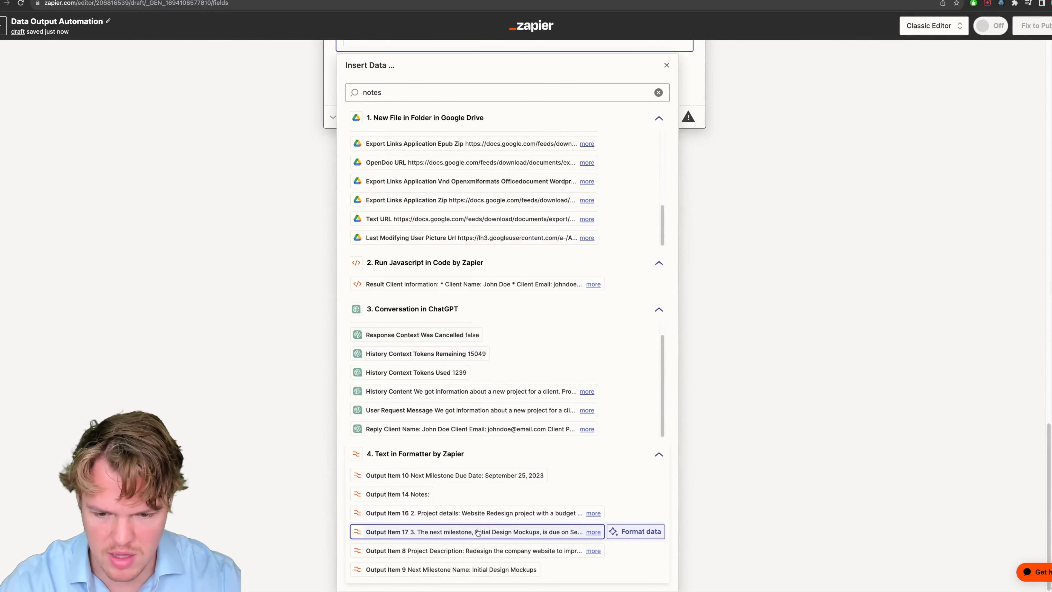
{"action": "scroll", "coordinate": [460, 539], "scroll_direction": "up", "scroll_amount": 3}
{"action": "scroll", "coordinate": [289, 445], "scroll_direction": "down", "scroll_amount": 3}
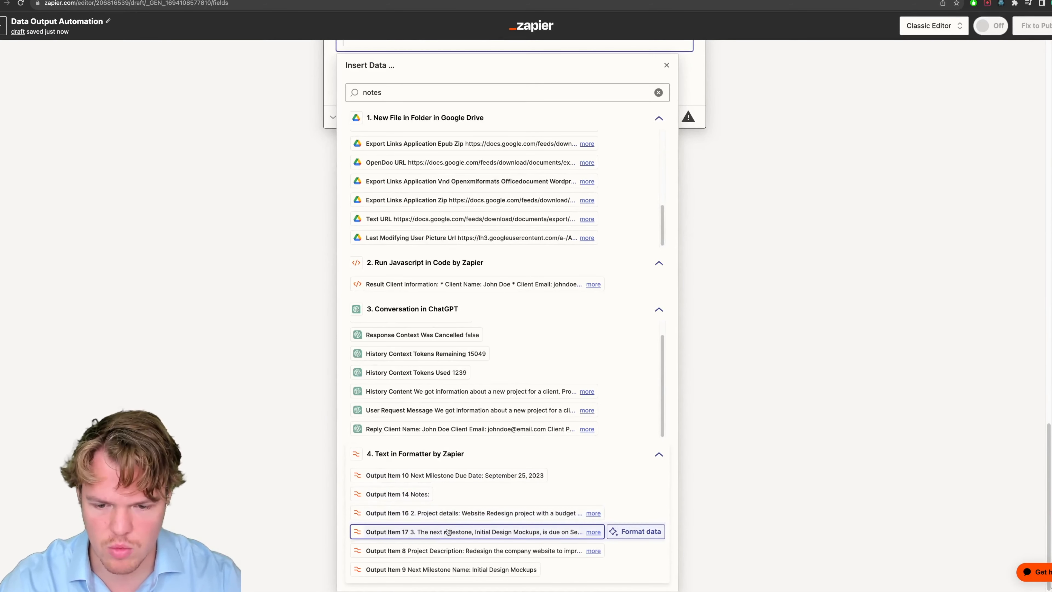
{"action": "double_click", "coordinate": [417, 93]}
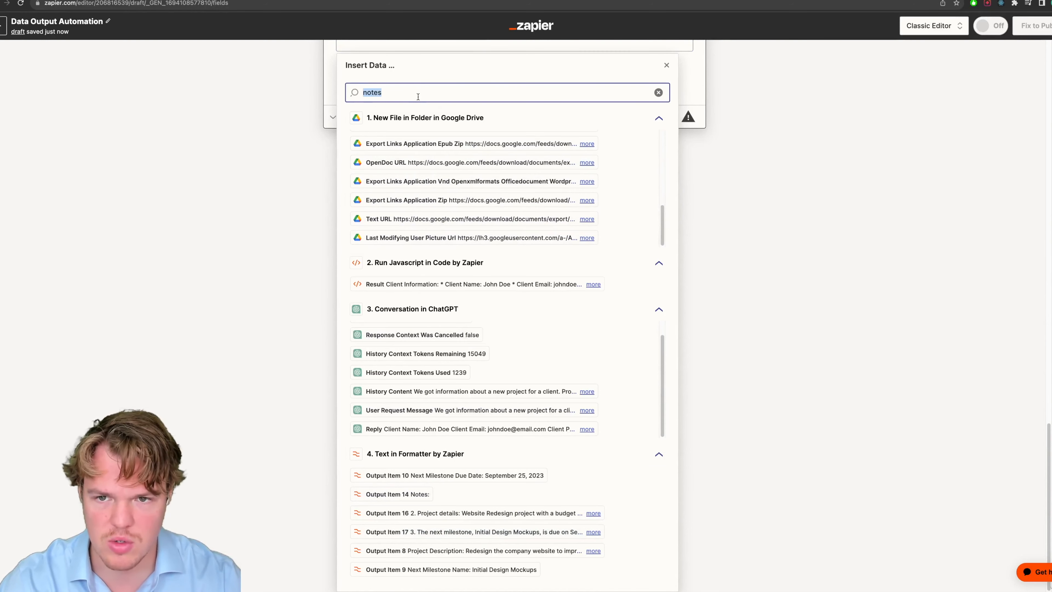
{"action": "type", "text": "1"}
{"action": "scroll", "coordinate": [456, 518], "scroll_direction": "down", "scroll_amount": 10}
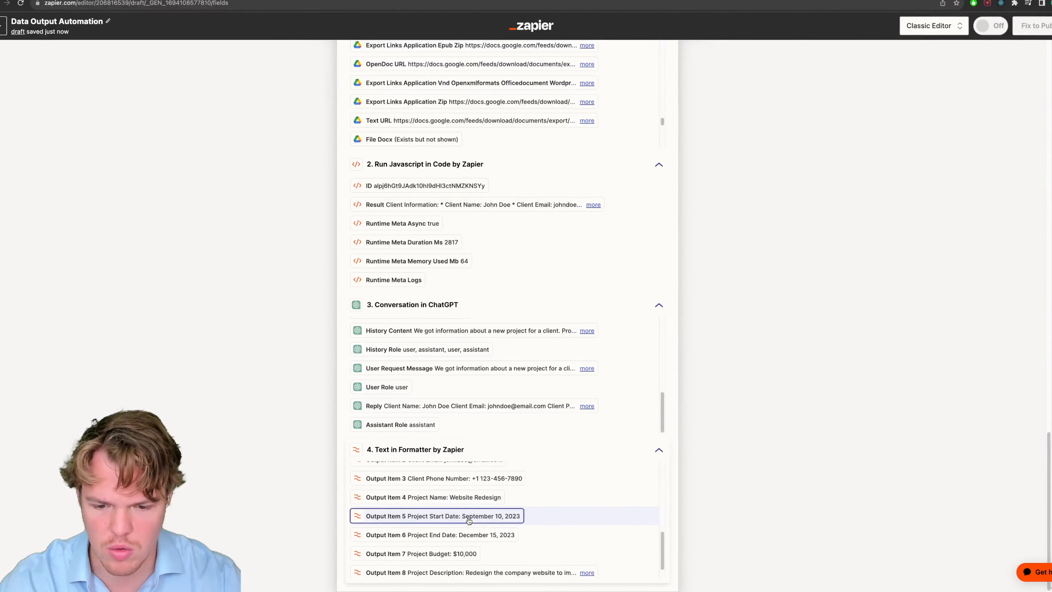
{"action": "scroll", "coordinate": [474, 539], "scroll_direction": "up", "scroll_amount": 3}
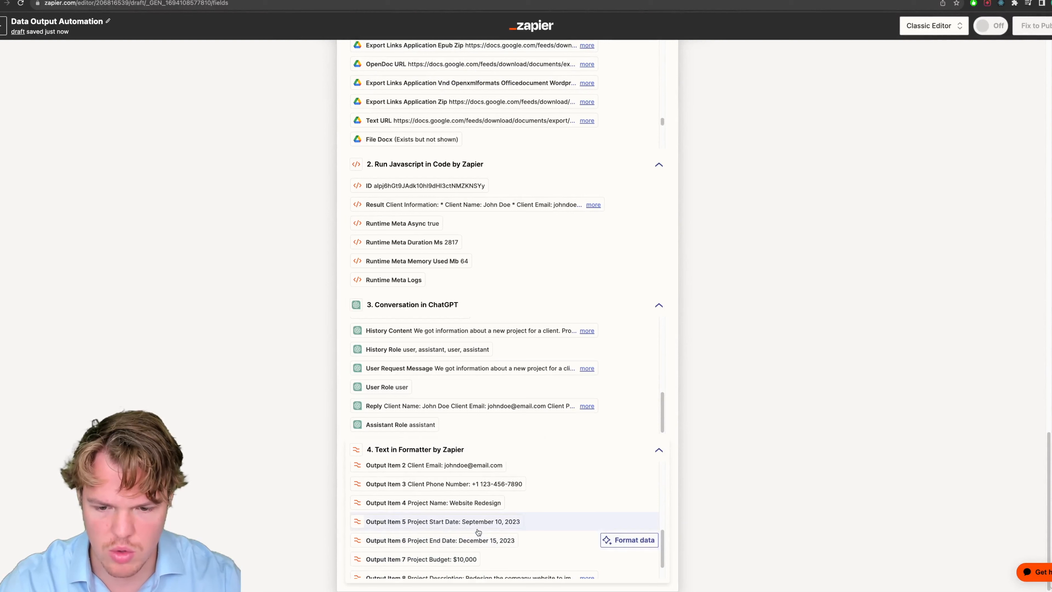
{"action": "scroll", "coordinate": [477, 533], "scroll_direction": "up", "scroll_amount": 5}
{"action": "left_click", "coordinate": [476, 515]}
{"action": "left_click", "coordinate": [471, 533]}
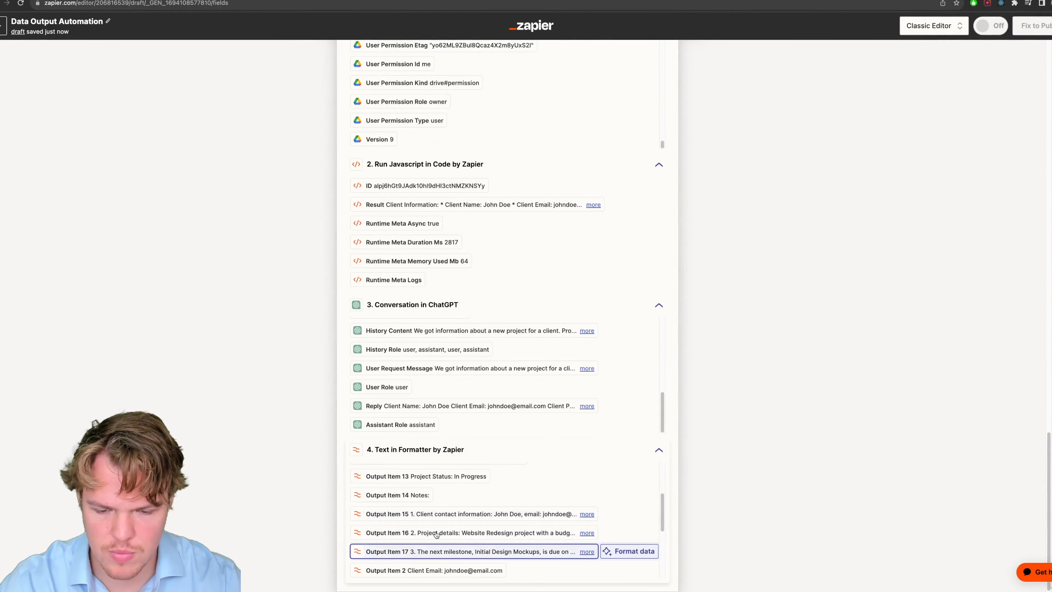
{"action": "left_click", "coordinate": [465, 551]}
{"action": "left_click", "coordinate": [230, 376]}
Add a <br> tag after each of Output Items 14 to 17 in Notes, plus one before Output Item 16.
{"action": "left_click", "coordinate": [478, 424]}
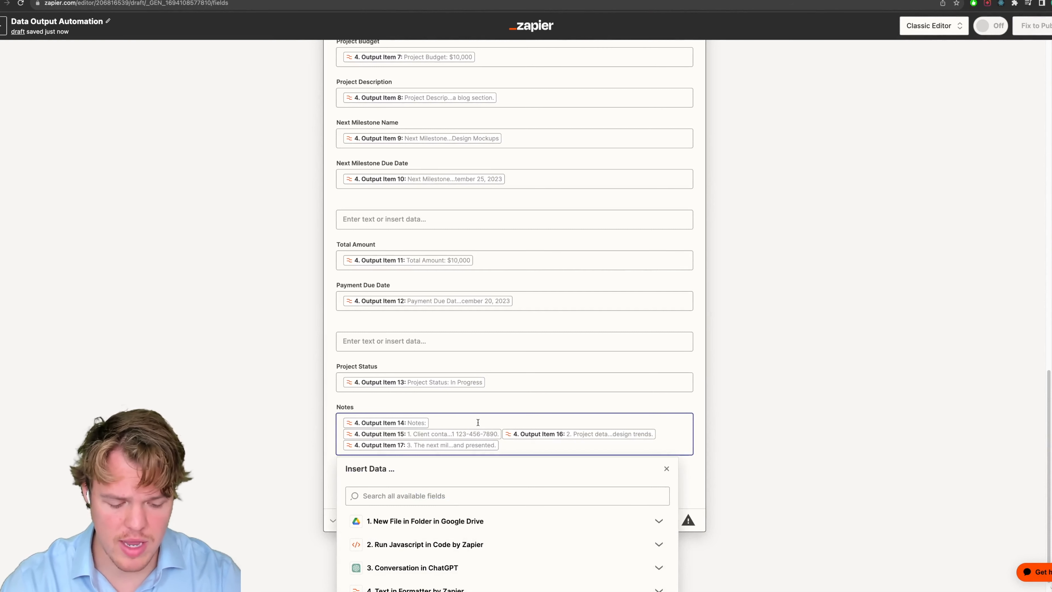
{"action": "type", "text": "<br"}
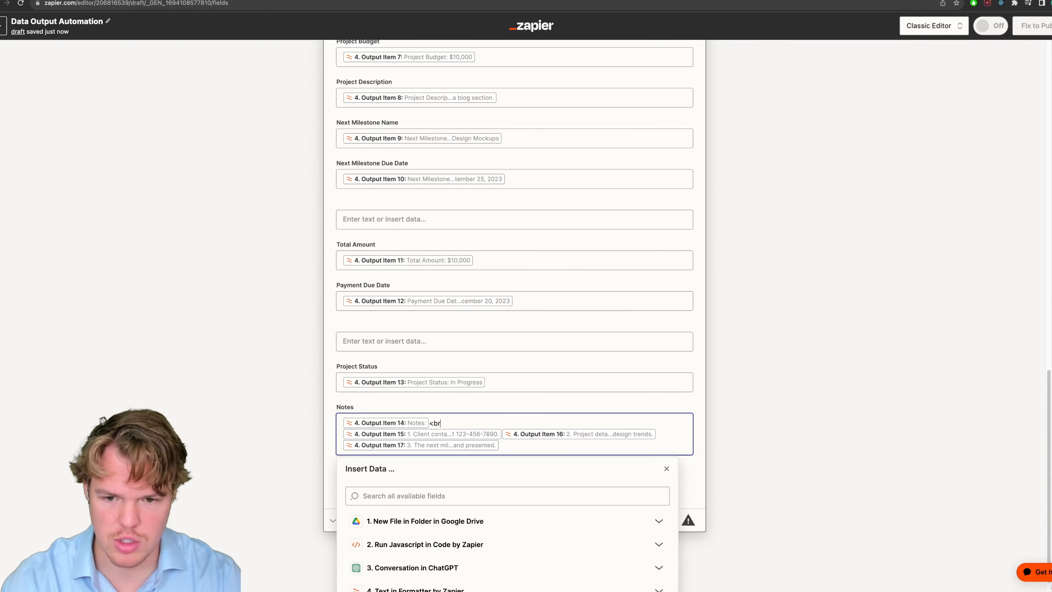
{"action": "type", "text": ">"}
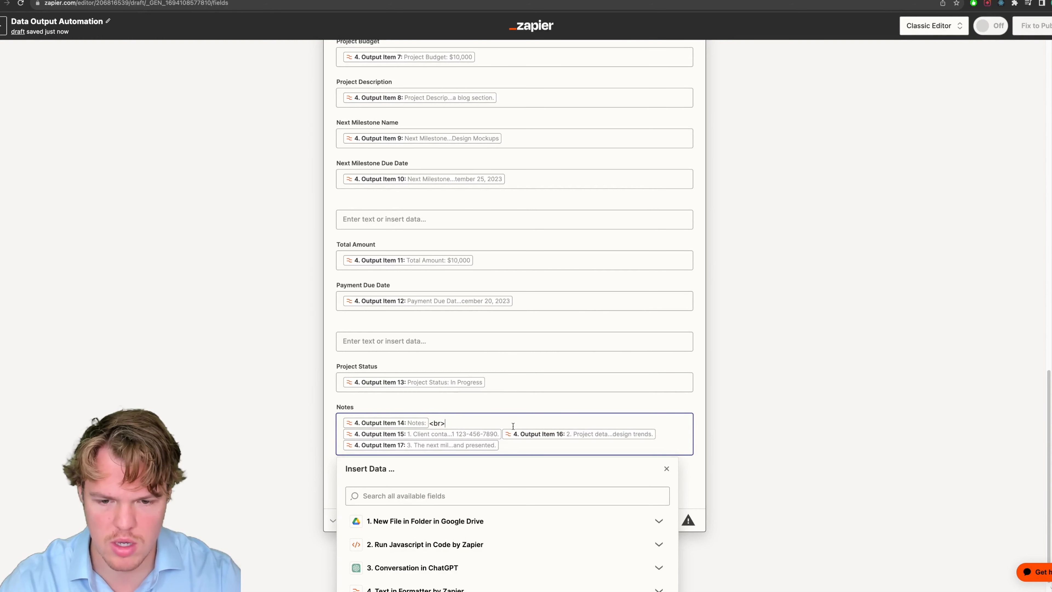
{"action": "left_click", "coordinate": [501, 433]}
{"action": "type", "text": "<br>"}
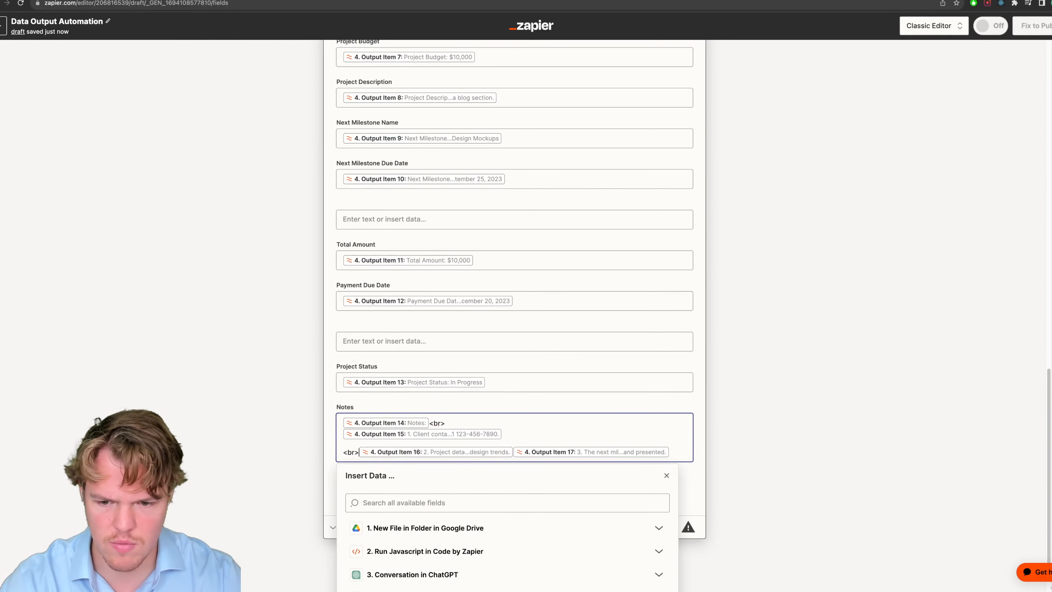
{"action": "left_click", "coordinate": [512, 453]}
{"action": "type", "text": "<br>"}
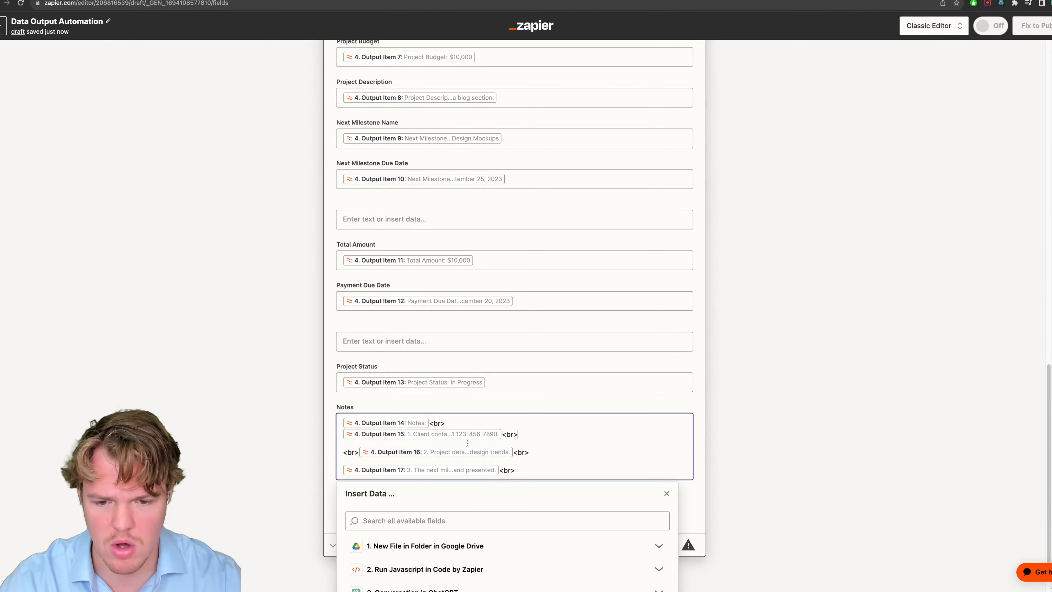
{"action": "left_click", "coordinate": [250, 446]}
{"action": "scroll", "coordinate": [124, 404], "scroll_direction": "down", "scroll_amount": 1}
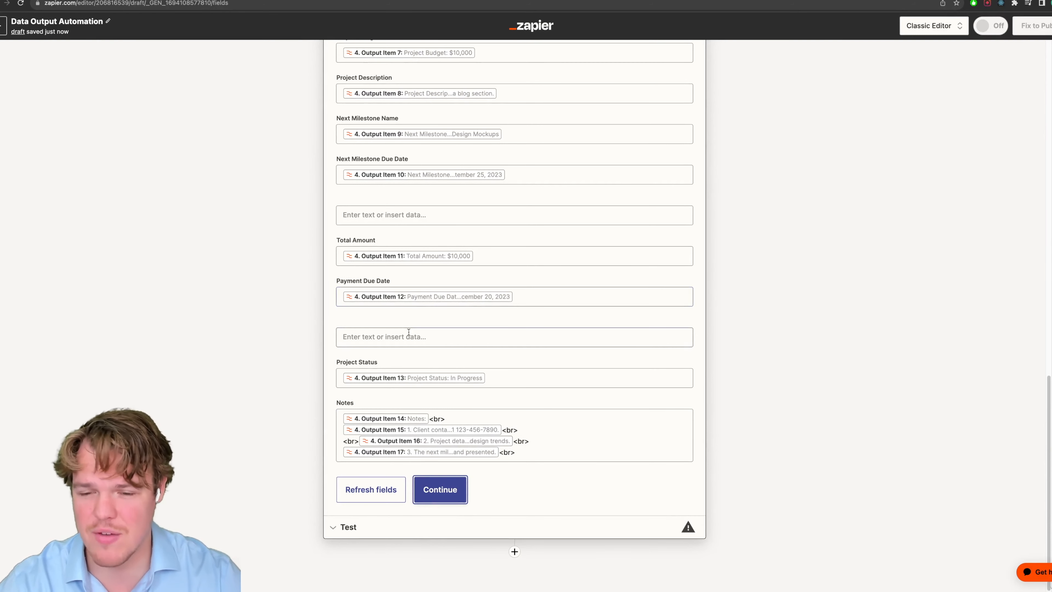
Compare the two unlabelled empty fields with the blank divider columns K and N in the Data Input Sheets spreadsheet.
{"action": "left_click", "coordinate": [396, 339]}
{"action": "left_click", "coordinate": [270, 219]}
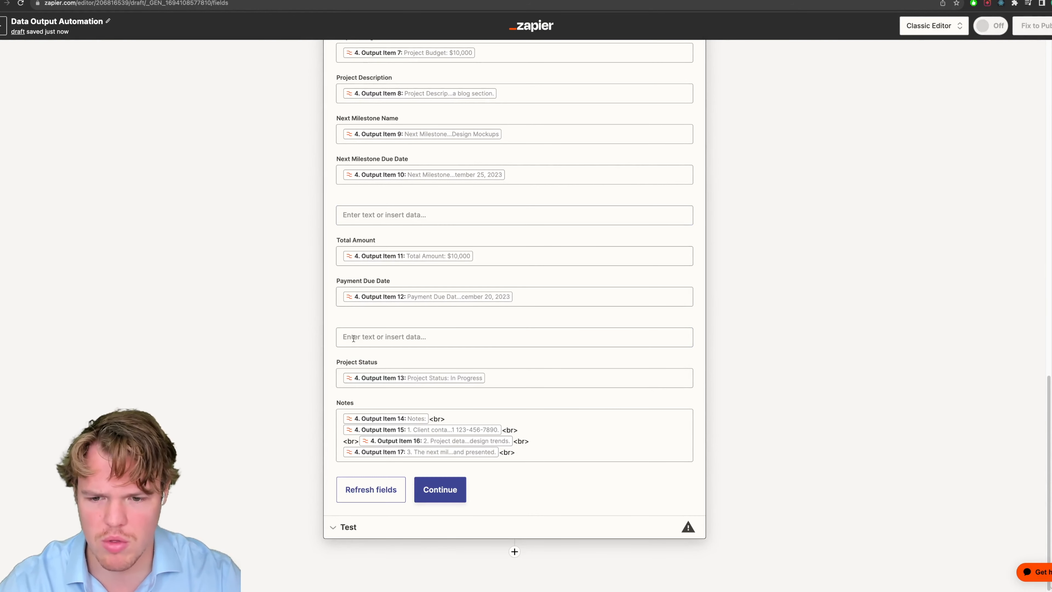
{"action": "left_click", "coordinate": [354, 0]}
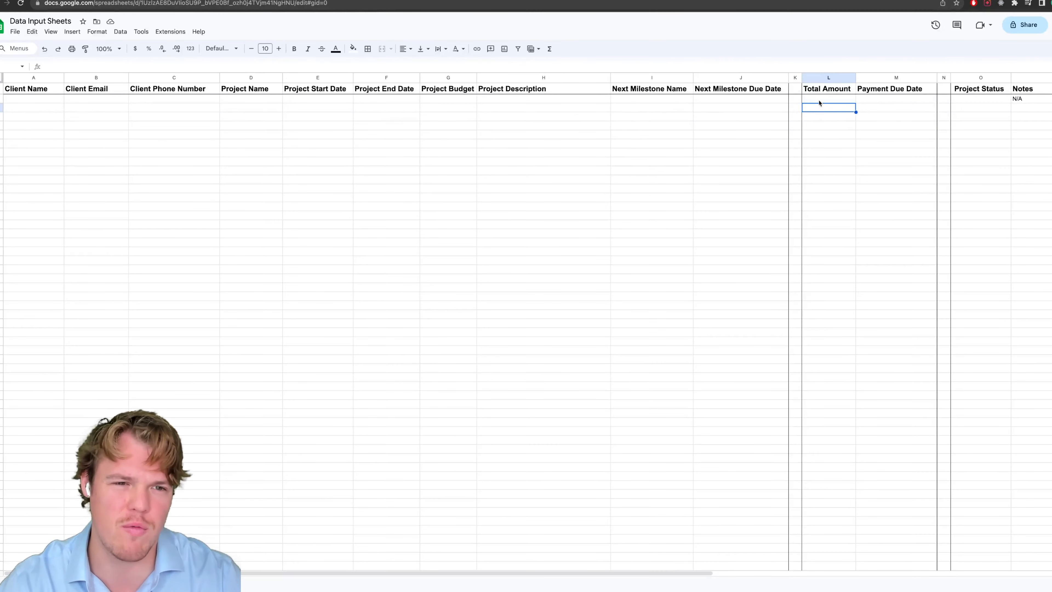
{"action": "left_click", "coordinate": [795, 78]}
{"action": "left_click", "coordinate": [943, 77]}
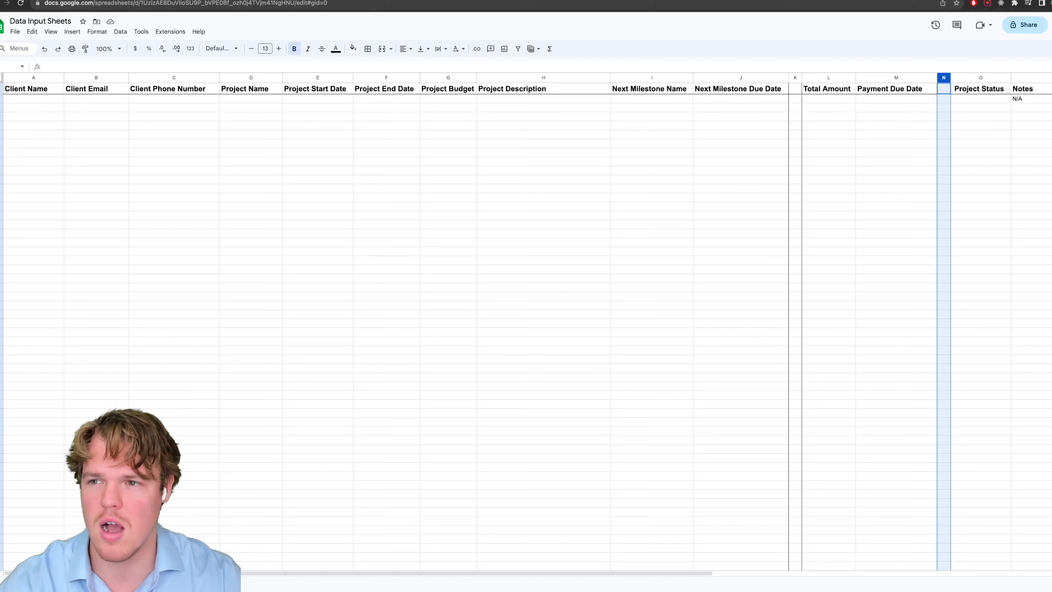
Return to the Zap editor, continue past the row update's field setup and run the action's test.
{"action": "left_click", "coordinate": [40, 0]}
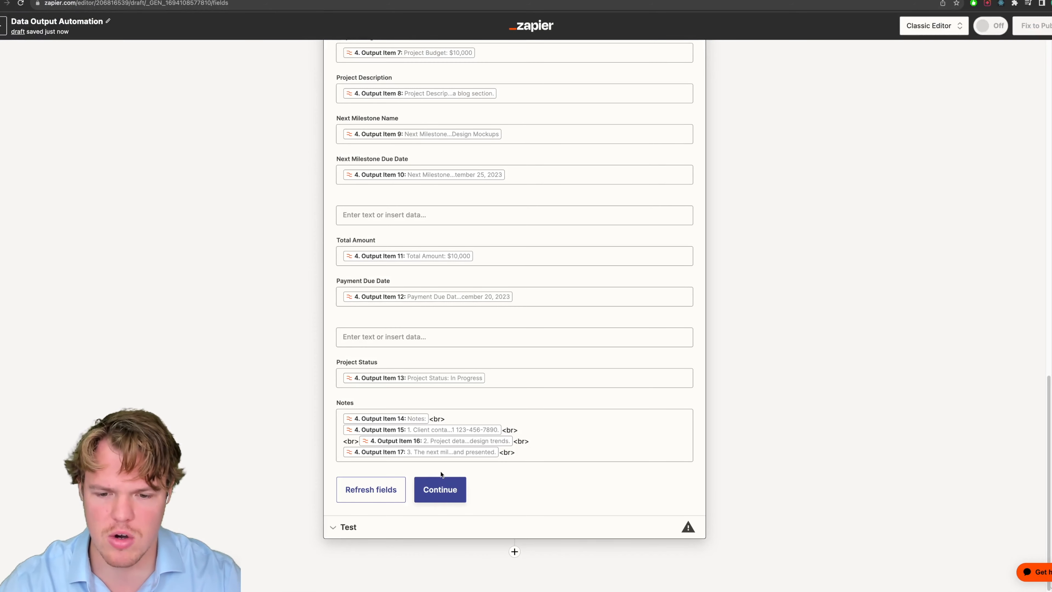
{"action": "left_click", "coordinate": [439, 489]}
{"action": "left_click", "coordinate": [429, 514]}
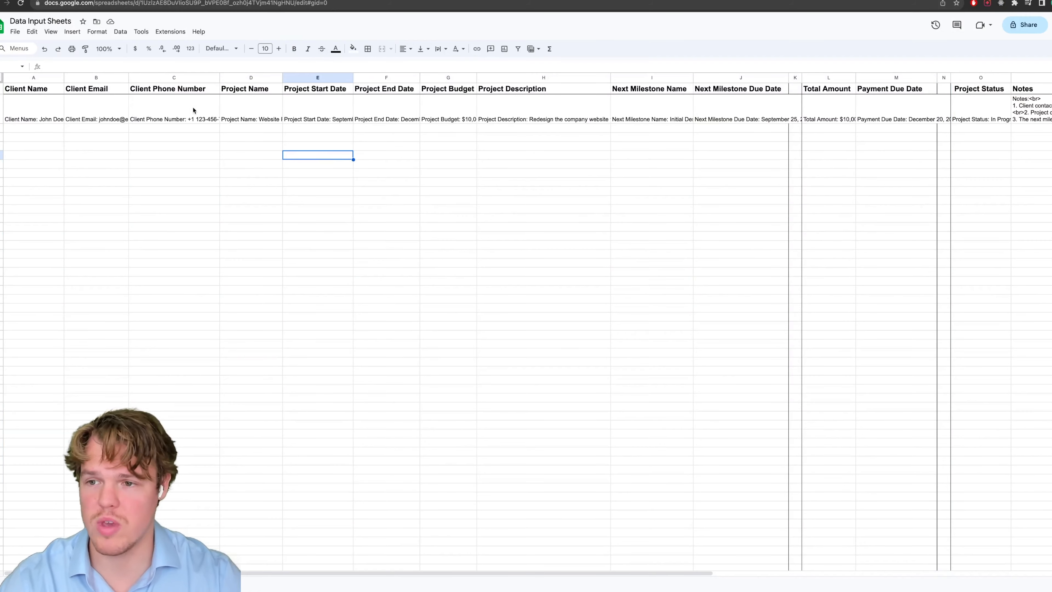
Review the client, project and notes values written to row 2 of the Data Input Sheets spreadsheet.
{"action": "left_click", "coordinate": [122, 108]}
{"action": "left_click", "coordinate": [62, 103]}
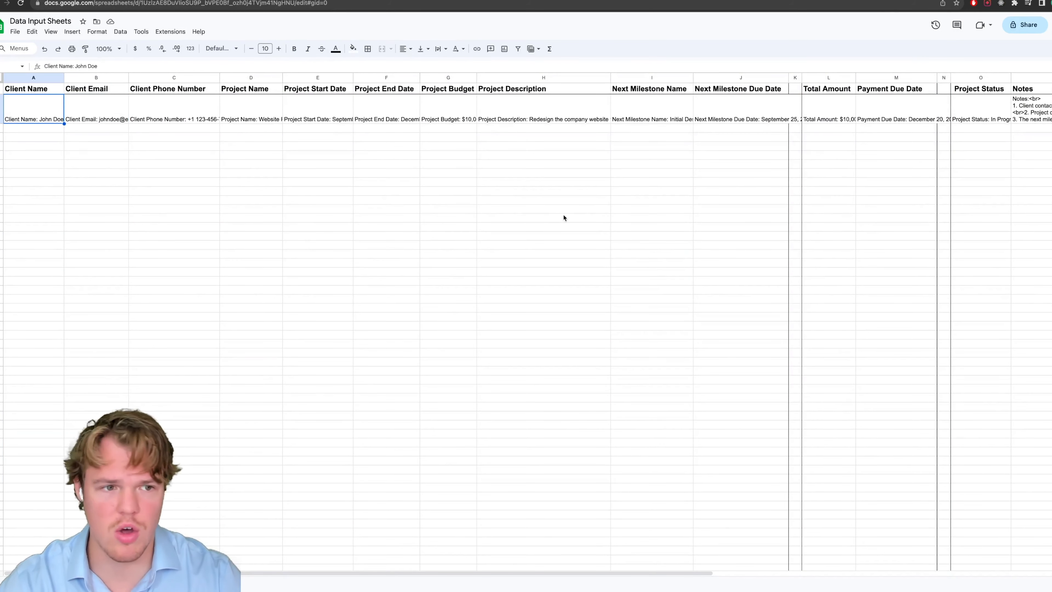
{"action": "scroll", "coordinate": [552, 215], "scroll_direction": "right", "scroll_amount": 5}
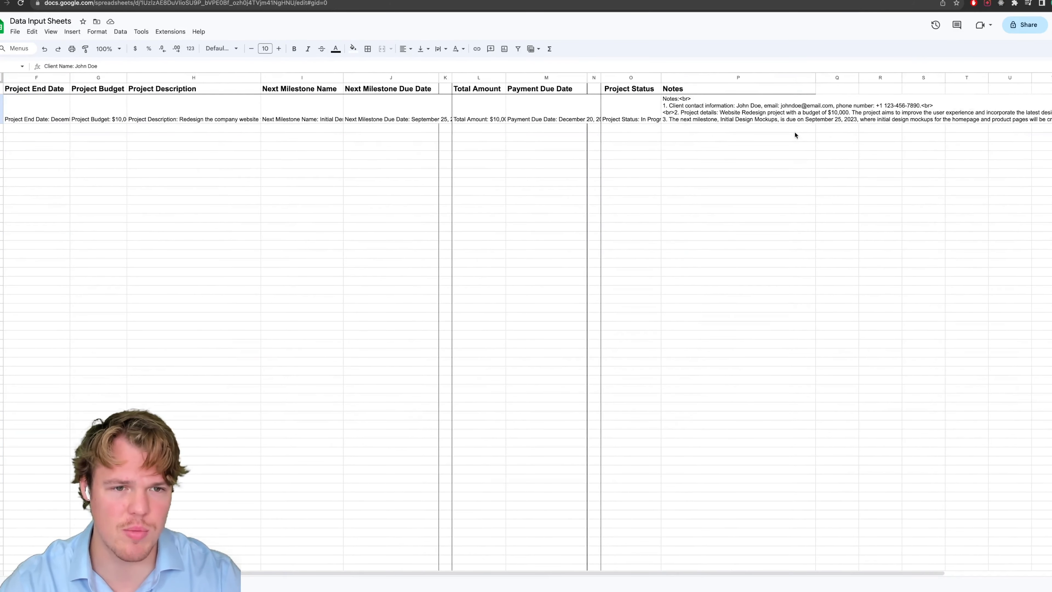
{"action": "scroll", "coordinate": [793, 133], "scroll_direction": "left", "scroll_amount": 5}
{"action": "left_click_drag", "start_coordinate": [174, 154], "coordinate": [96, 154]}
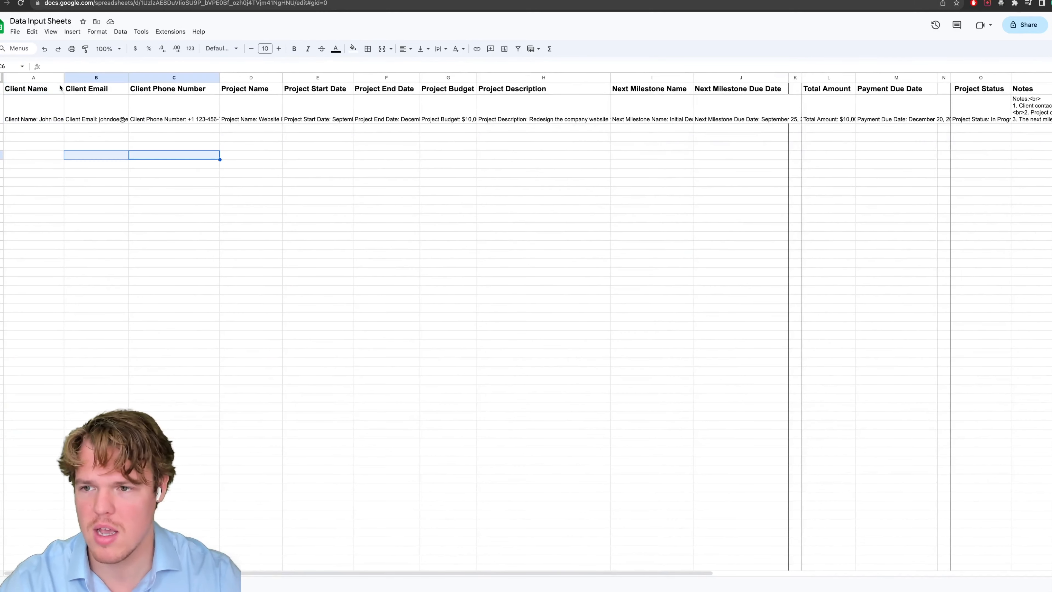
Widen the Client Name and Notes columns in the Data Input Sheets spreadsheet.
{"action": "left_click_drag", "start_coordinate": [63, 77], "coordinate": [112, 78]}
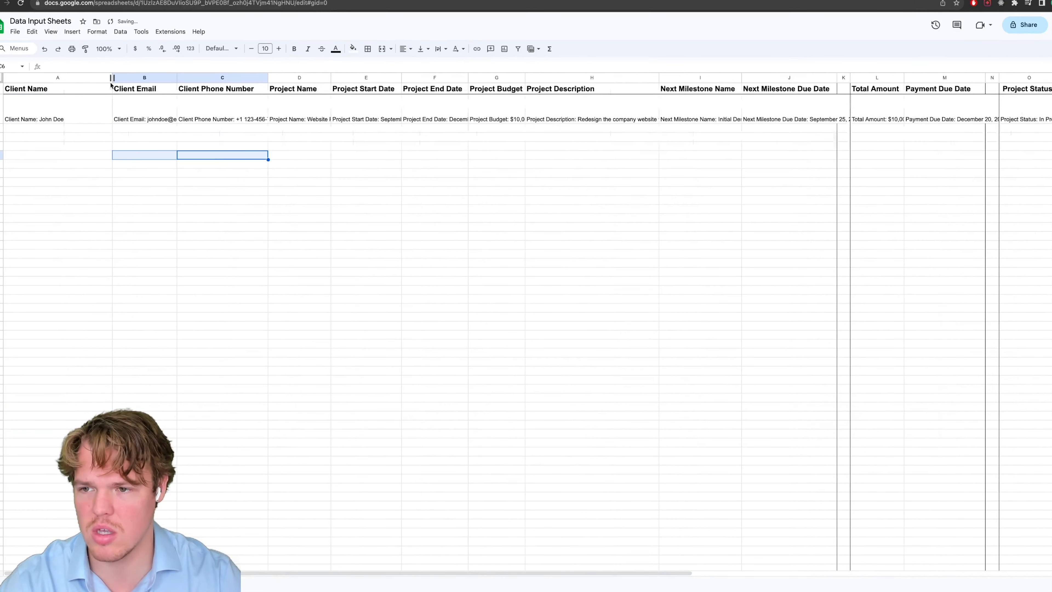
{"action": "double_click", "coordinate": [58, 105]}
{"action": "left_click", "coordinate": [71, 133]}
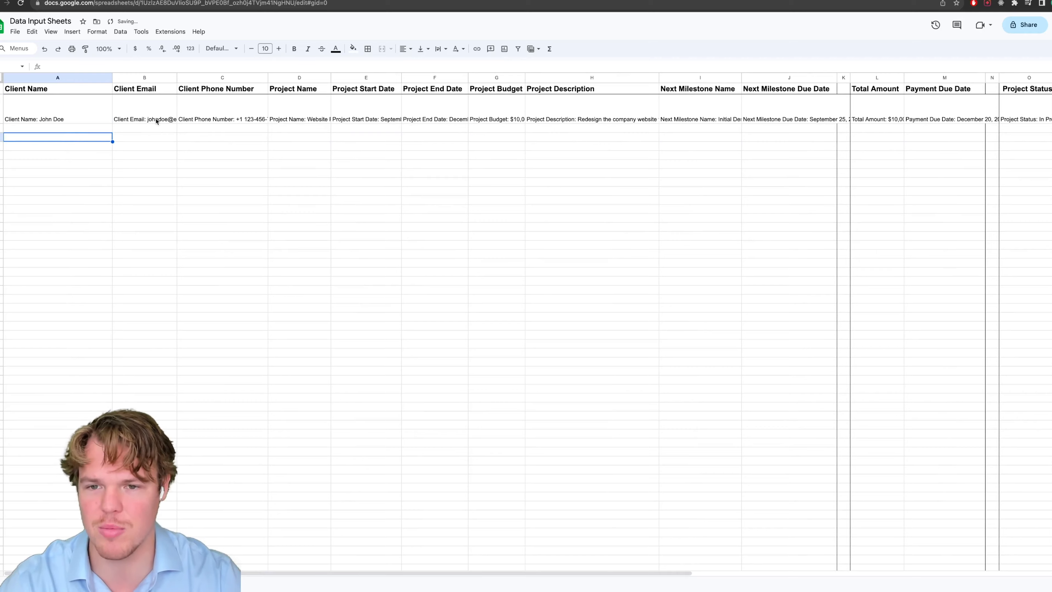
{"action": "scroll", "coordinate": [592, 129], "scroll_direction": "right", "scroll_amount": 2}
{"action": "scroll", "coordinate": [387, 91], "scroll_direction": "left", "scroll_amount": 2}
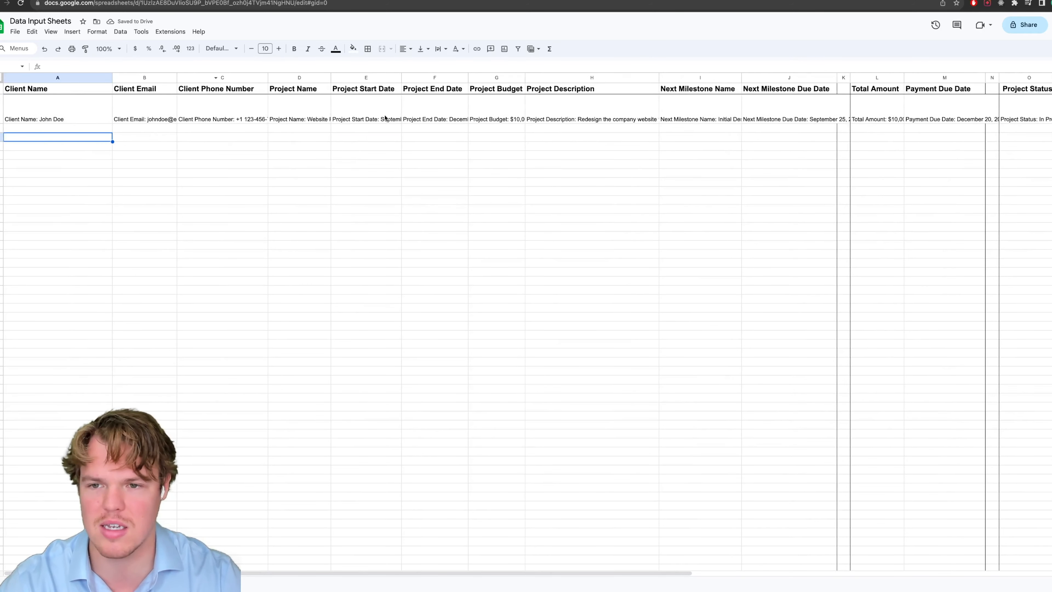
{"action": "scroll", "coordinate": [538, 99], "scroll_direction": "right", "scroll_amount": 8}
{"action": "left_click_drag", "start_coordinate": [749, 77], "coordinate": [927, 77]}
{"action": "scroll", "coordinate": [573, 113], "scroll_direction": "left", "scroll_amount": 8}
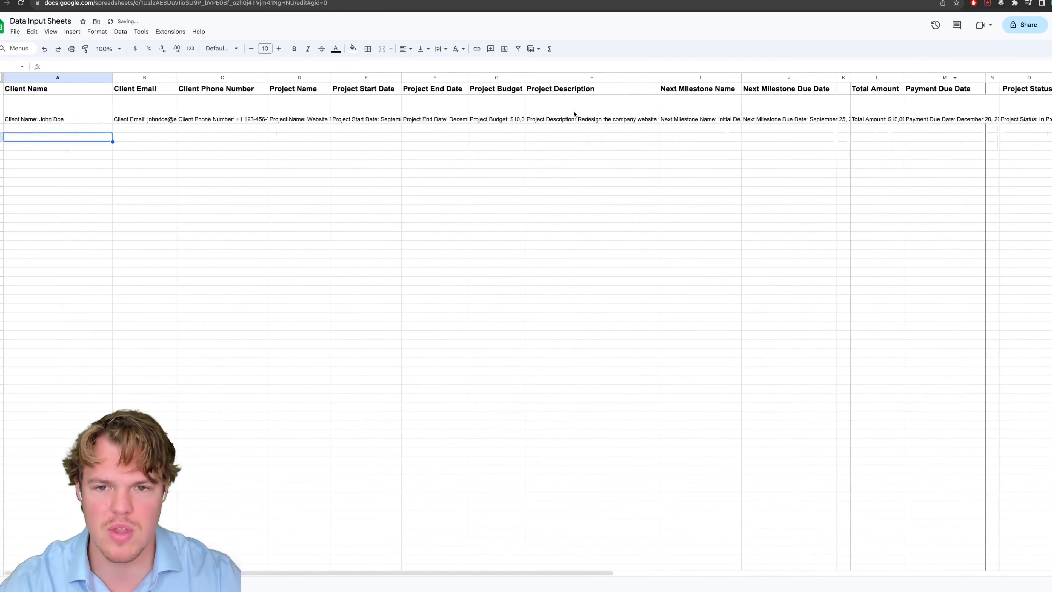
Widen the Client Phone Number, Project Name, Project Start Date, Project End Date and Project Budget columns to fit their row 2 values.
{"action": "left_click_drag", "start_coordinate": [468, 77], "coordinate": [632, 77]}
{"action": "left_click", "coordinate": [531, 128]}
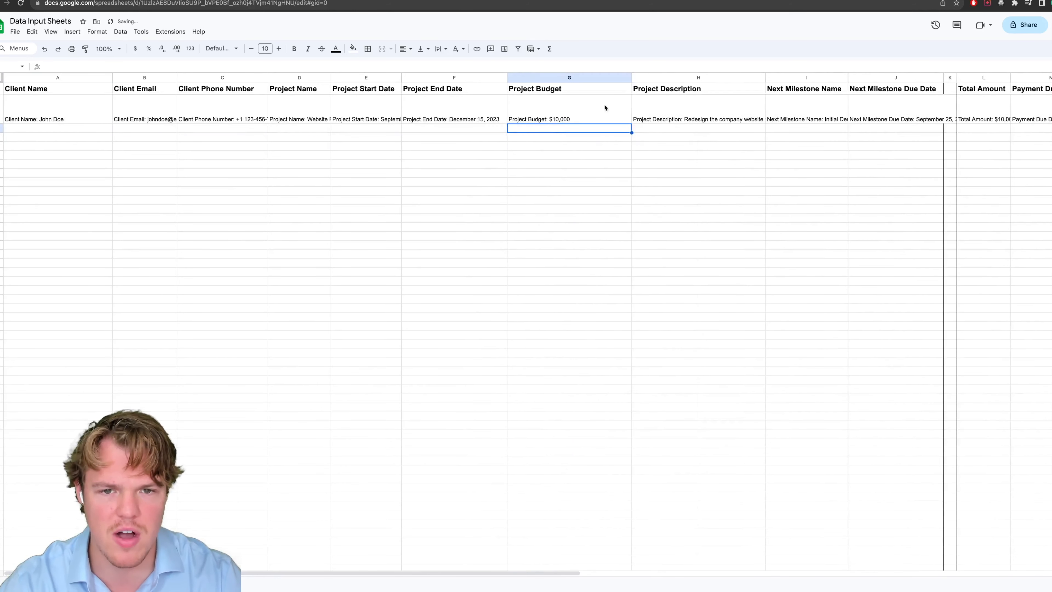
{"action": "key", "text": "Down"}
{"action": "left_click_drag", "start_coordinate": [401, 78], "coordinate": [457, 77]}
{"action": "left_click", "coordinate": [430, 145]}
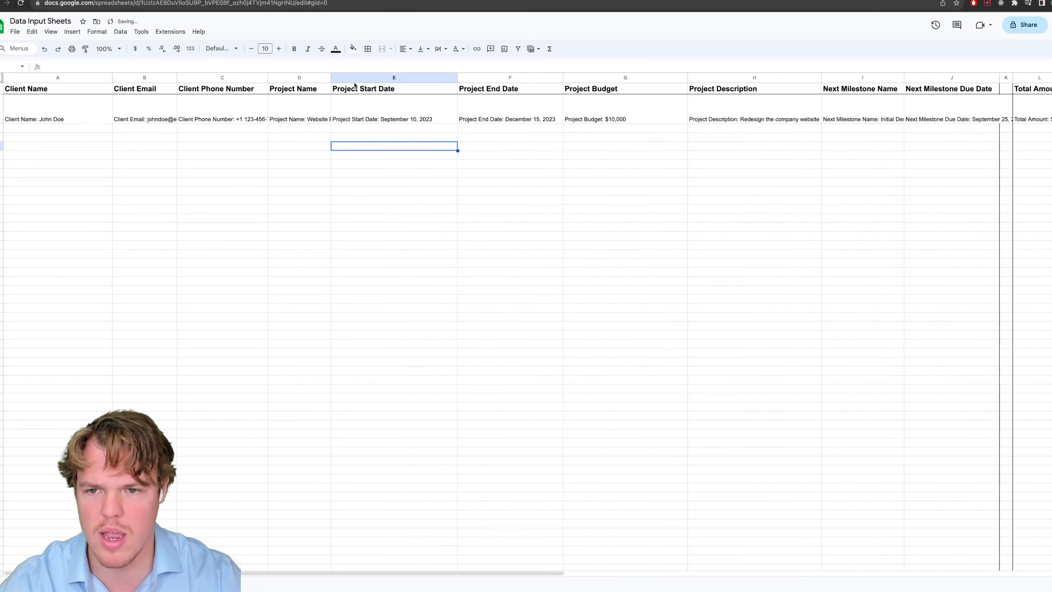
{"action": "left_click_drag", "start_coordinate": [331, 77], "coordinate": [360, 77]}
{"action": "left_click_drag", "start_coordinate": [268, 76], "coordinate": [318, 77]}
{"action": "left_click", "coordinate": [289, 161]}
Clear the test values from row 2, from Client Name through Notes.
{"action": "scroll", "coordinate": [536, 161], "scroll_direction": "right", "scroll_amount": 10}
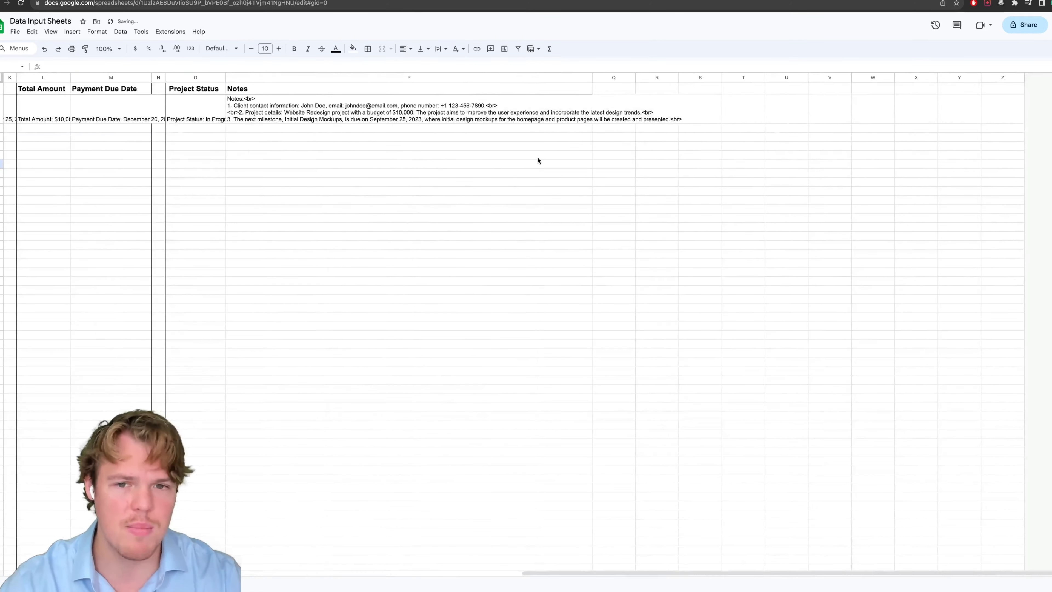
{"action": "scroll", "coordinate": [538, 160], "scroll_direction": "left", "scroll_amount": 10}
{"action": "left_click", "coordinate": [103, 116]}
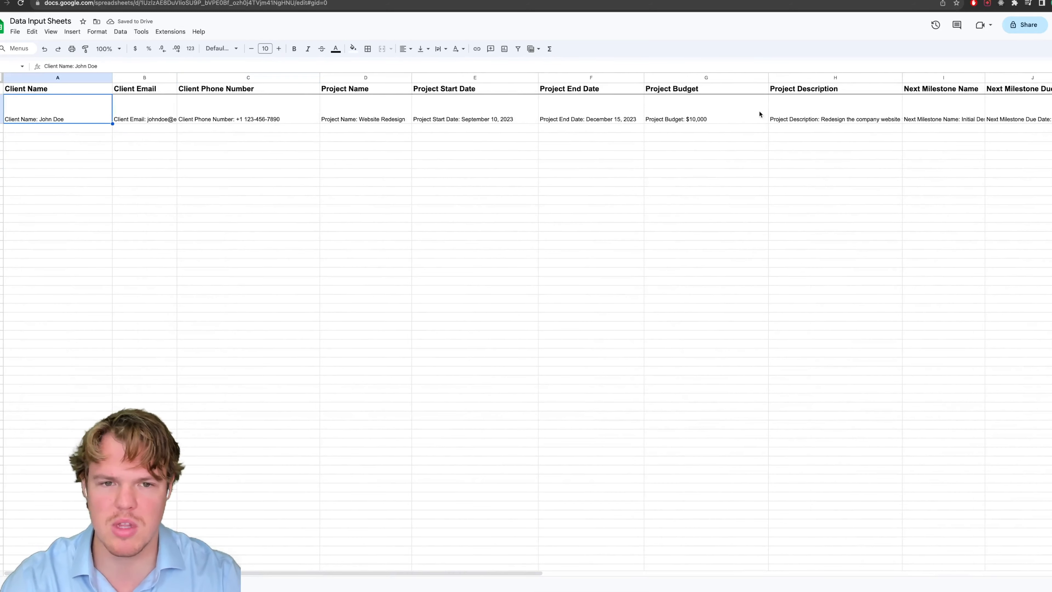
{"action": "scroll", "coordinate": [687, 122], "scroll_direction": "right", "scroll_amount": 5}
{"action": "left_click", "coordinate": [941, 109], "text": "shift"}
{"action": "key", "text": "Delete"}
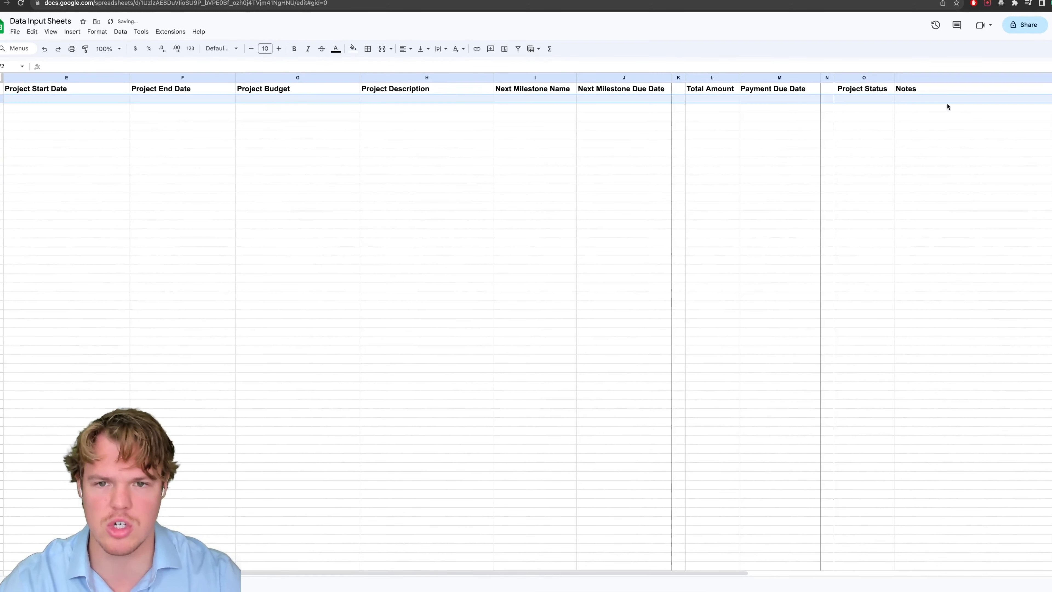
{"action": "left_click", "coordinate": [639, 215]}
{"action": "scroll", "coordinate": [639, 215], "scroll_direction": "left", "scroll_amount": 5}
{"action": "left_click", "coordinate": [292, 180]}
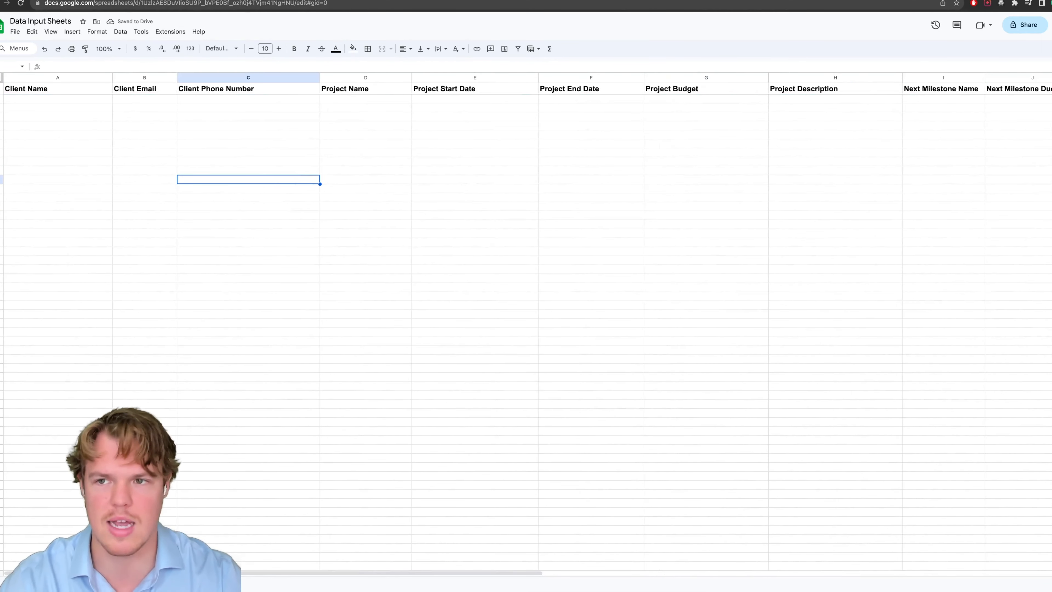
Return to the Data Output Automation Zap in Zapier and publish it.
{"action": "key", "text": "ctrl+shift+Tab"}
{"action": "left_click", "coordinate": [103, 0]}
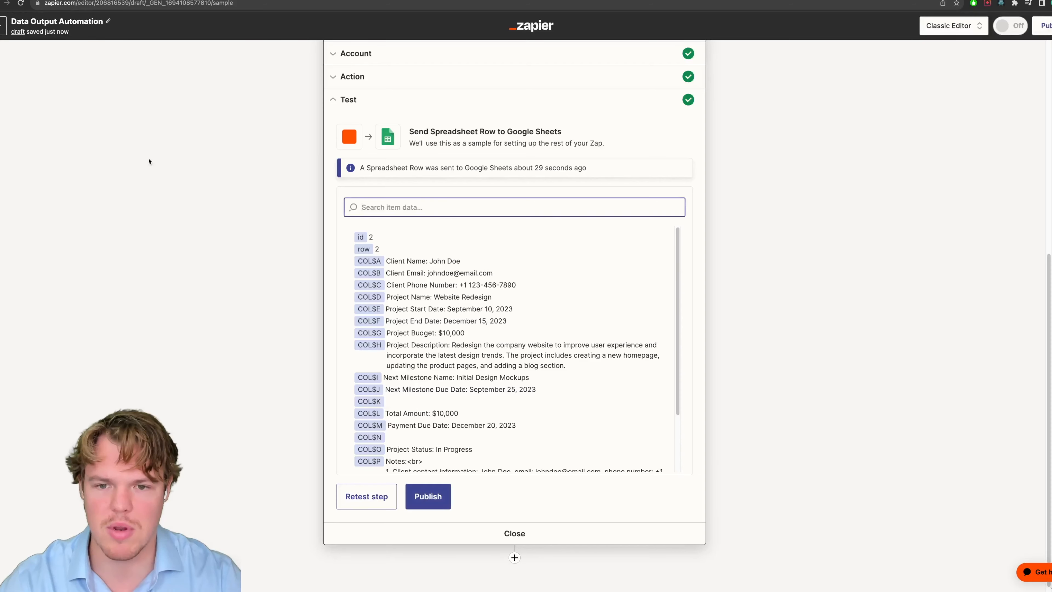
{"action": "scroll", "coordinate": [476, 311], "scroll_direction": "up", "scroll_amount": 8}
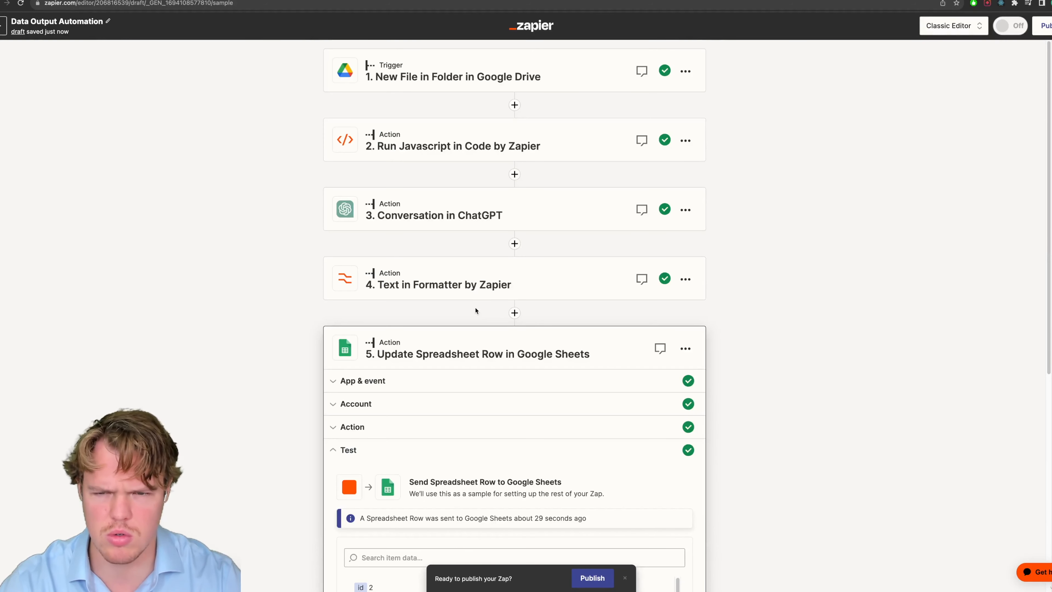
{"action": "scroll", "coordinate": [476, 309], "scroll_direction": "down", "scroll_amount": 6}
{"action": "left_click", "coordinate": [430, 535]}
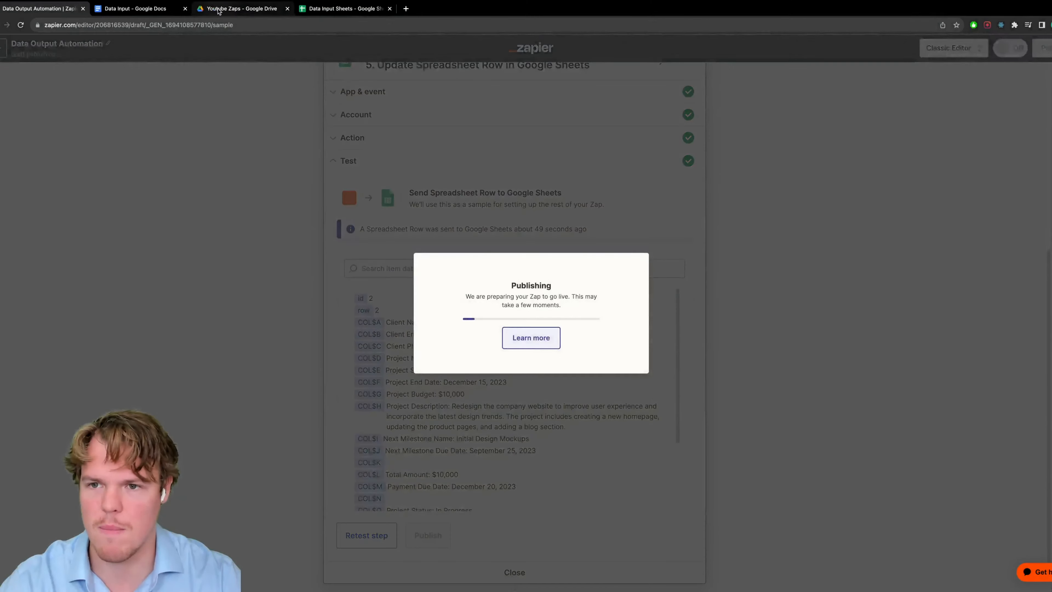
Switch to Google Drive, move the Data Input document from Data Intake to the Youtube Zaps folder and open that folder.
{"action": "left_click", "coordinate": [218, 9]}
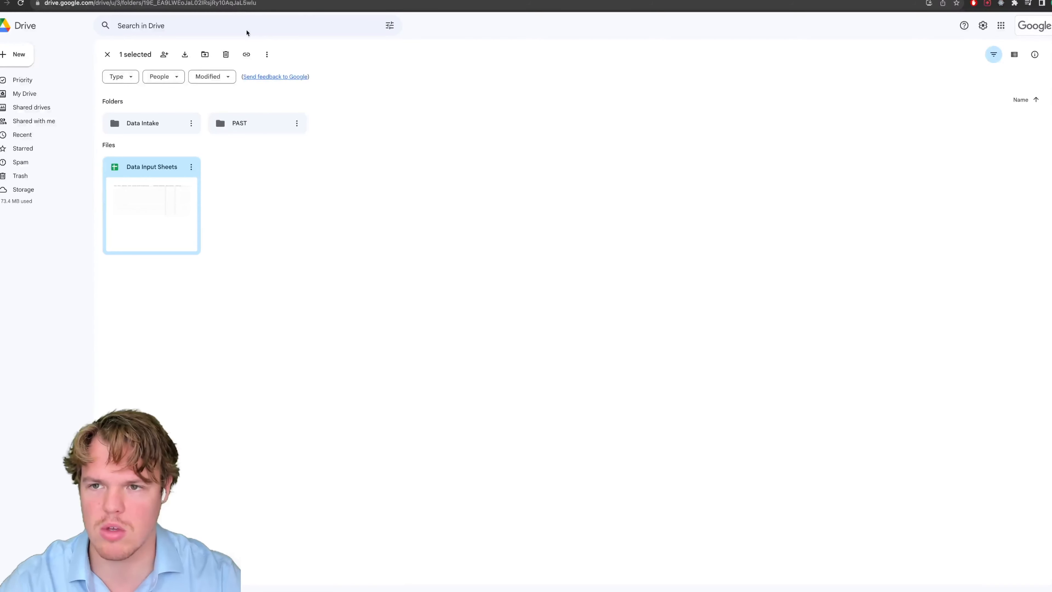
{"action": "double_click", "coordinate": [168, 123]}
{"action": "left_click_drag", "start_coordinate": [174, 145], "coordinate": [190, 123]}
{"action": "left_click", "coordinate": [190, 123]}
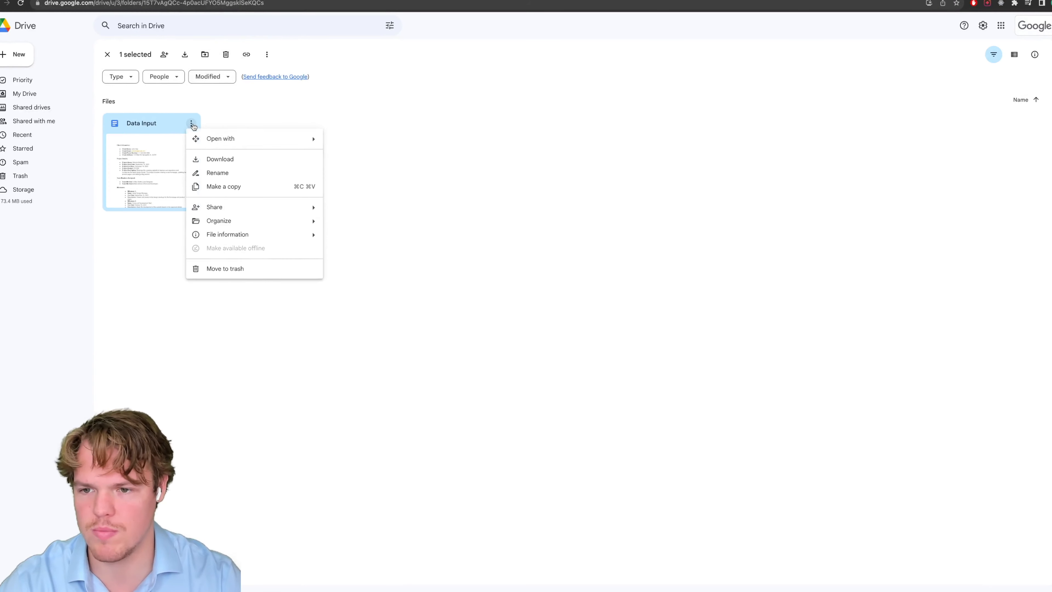
{"action": "mouse_move", "coordinate": [290, 221]}
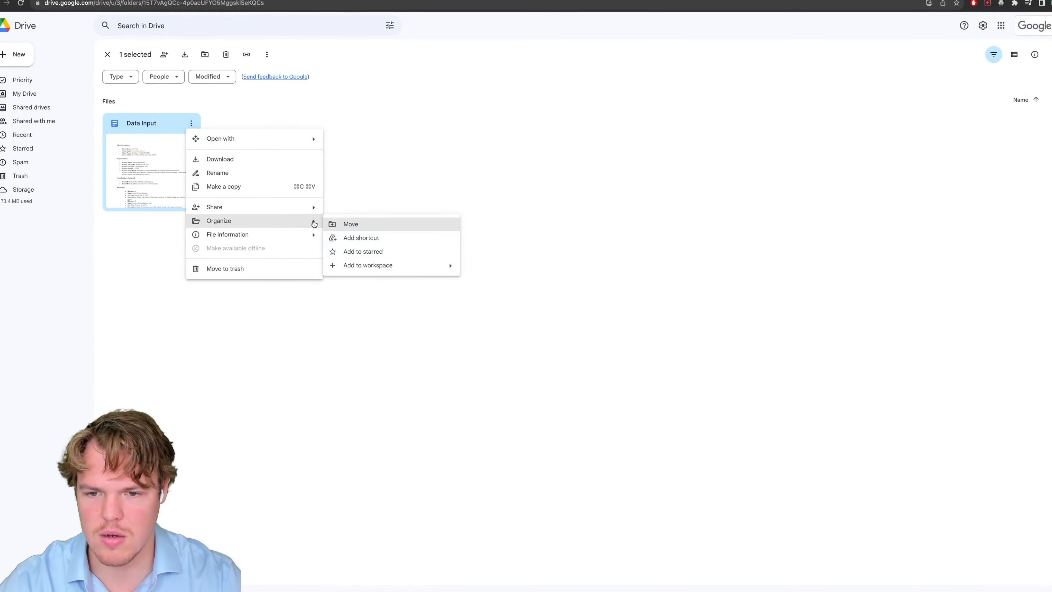
{"action": "left_click", "coordinate": [398, 229]}
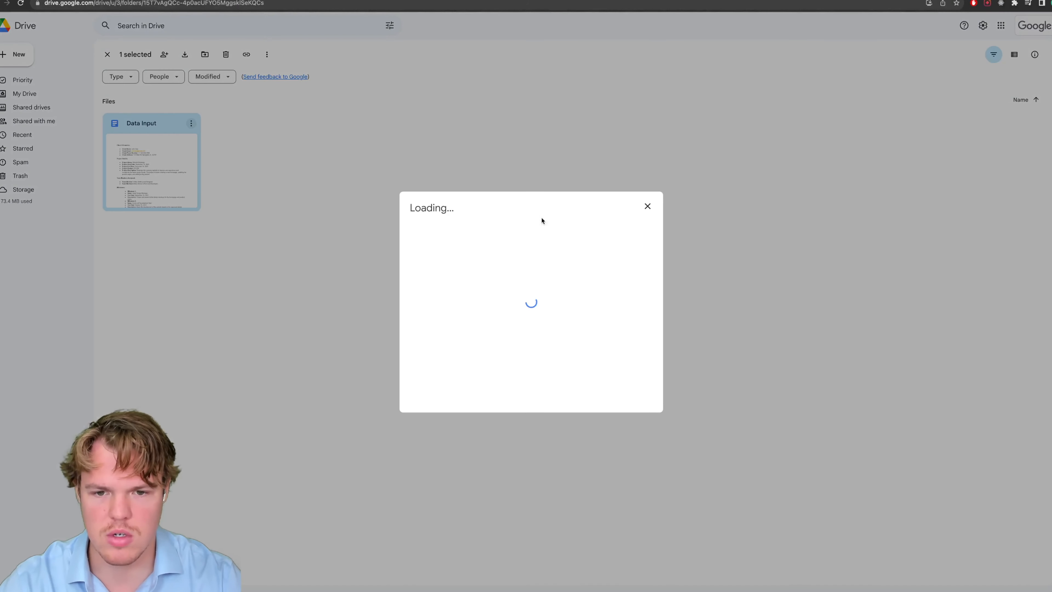
{"action": "left_click", "coordinate": [489, 267]}
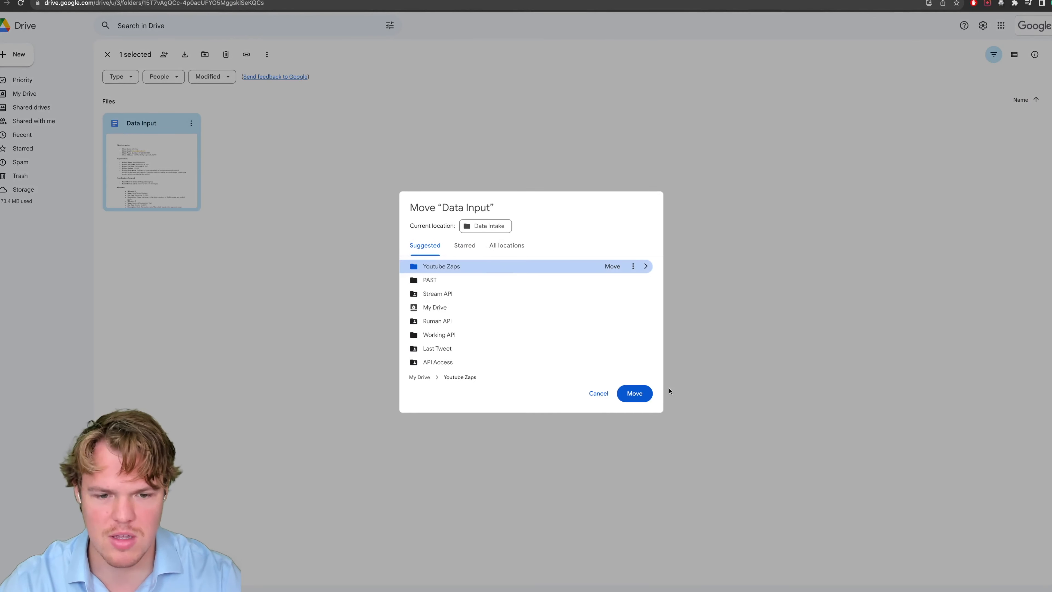
{"action": "left_click", "coordinate": [634, 393]}
{"action": "left_click", "coordinate": [196, 56]}
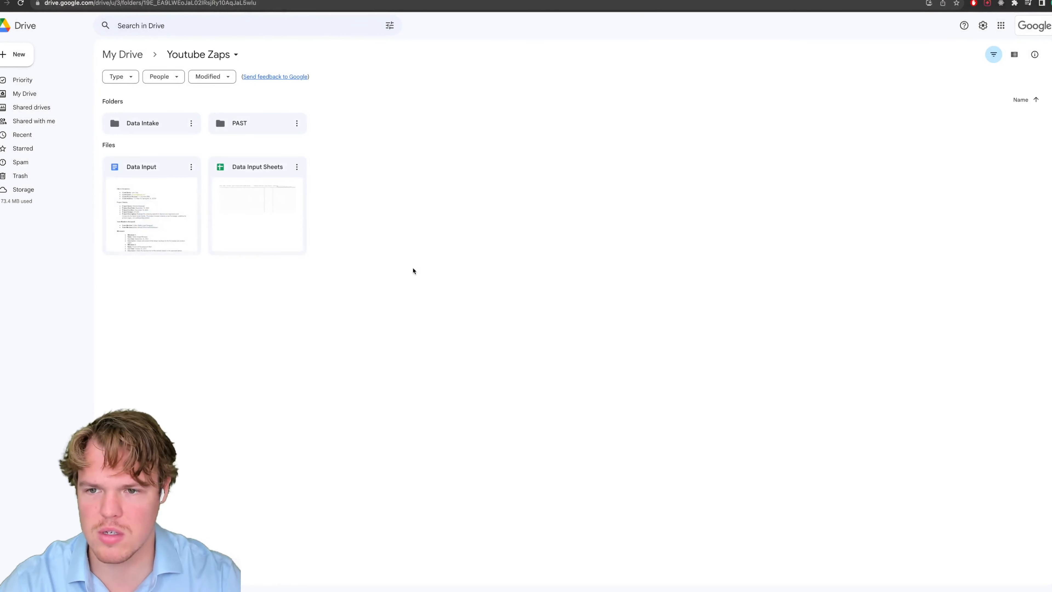
Open the Data Input Sheets spreadsheet and reload it.
{"action": "double_click", "coordinate": [257, 207]}
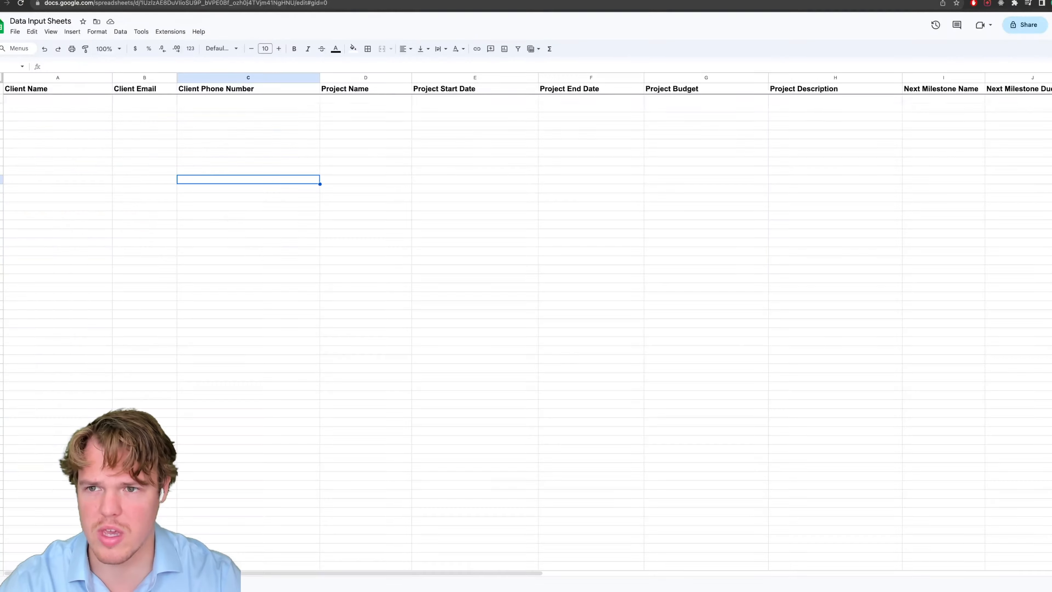
{"action": "left_click", "coordinate": [197, 155]}
{"action": "left_click", "coordinate": [20, 5]}
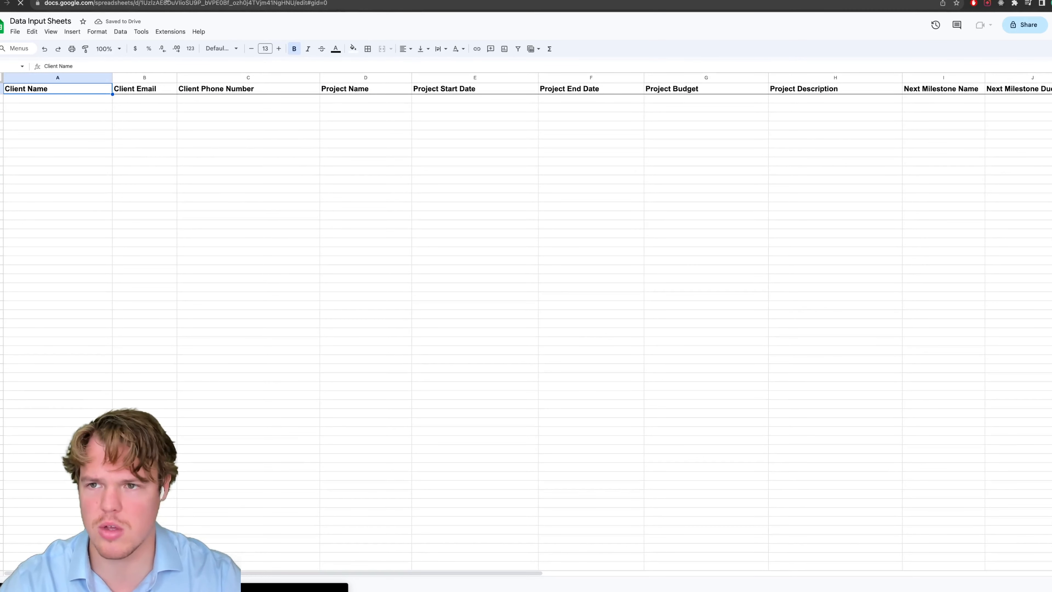
Check the published Zap in Zapier, and move the Data Input document into the Data Intake folder in Google Drive.
{"action": "left_click", "coordinate": [193, 1]}
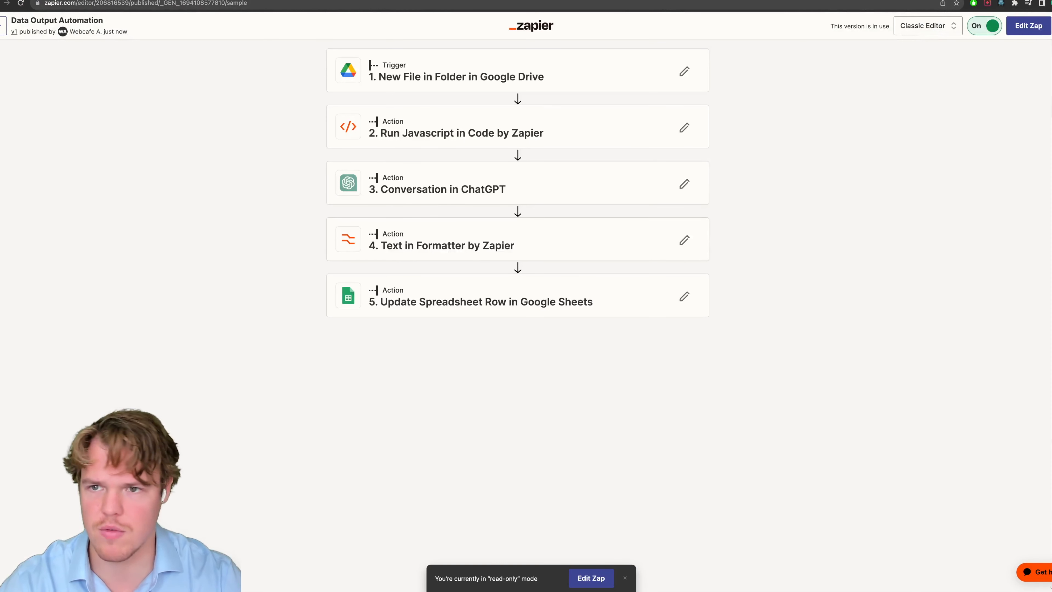
{"action": "left_click", "coordinate": [260, 1]}
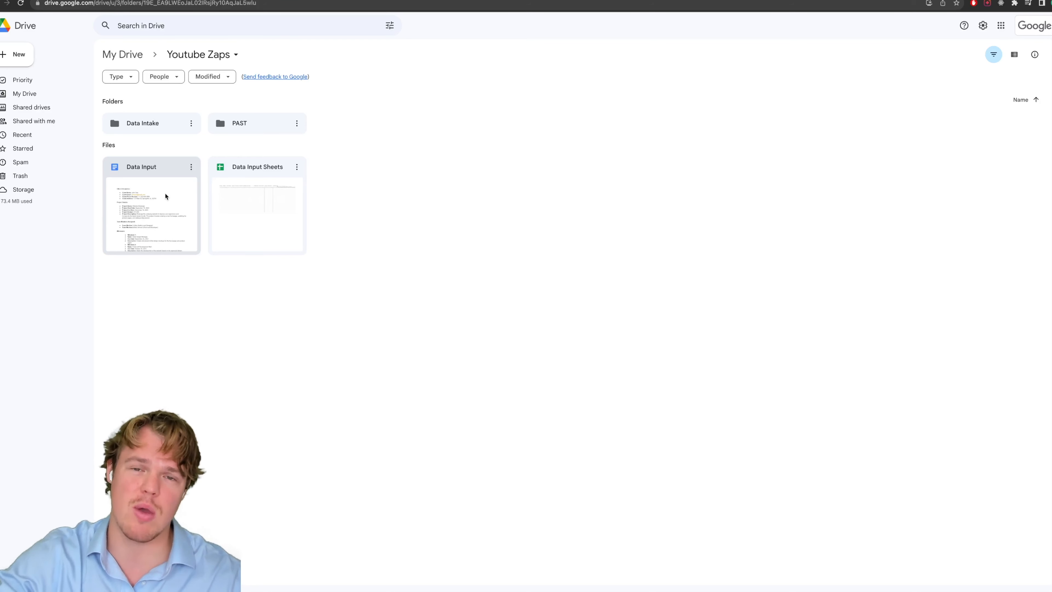
{"action": "left_click_drag", "start_coordinate": [166, 195], "coordinate": [153, 124]}
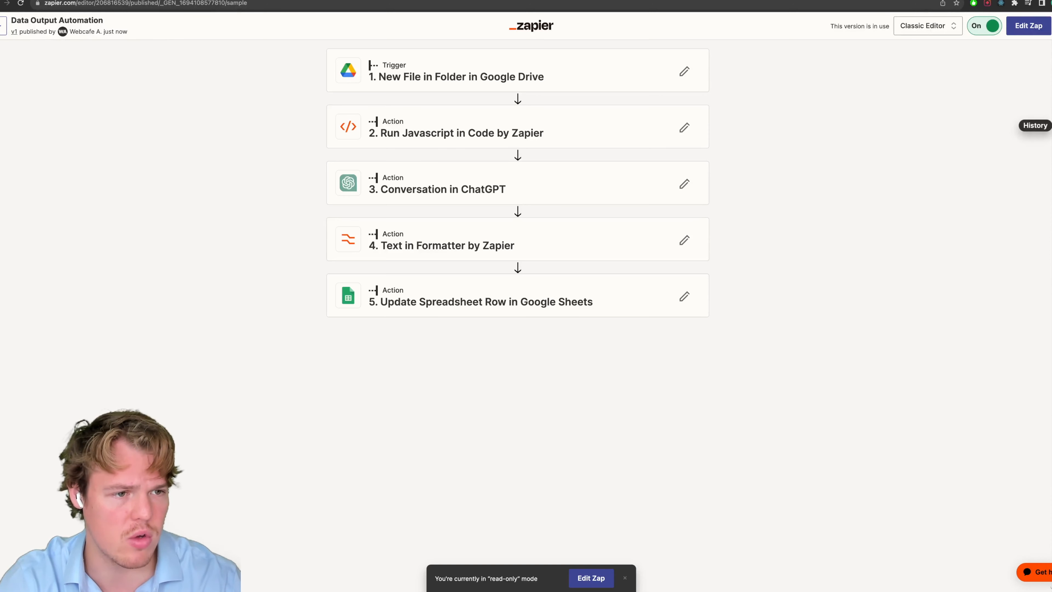
Open the Data Output Automation run in Zap history and examine the output data of its ChatGPT, Formatter and Google Sheets steps.
{"action": "left_click", "coordinate": [1051, 129]}
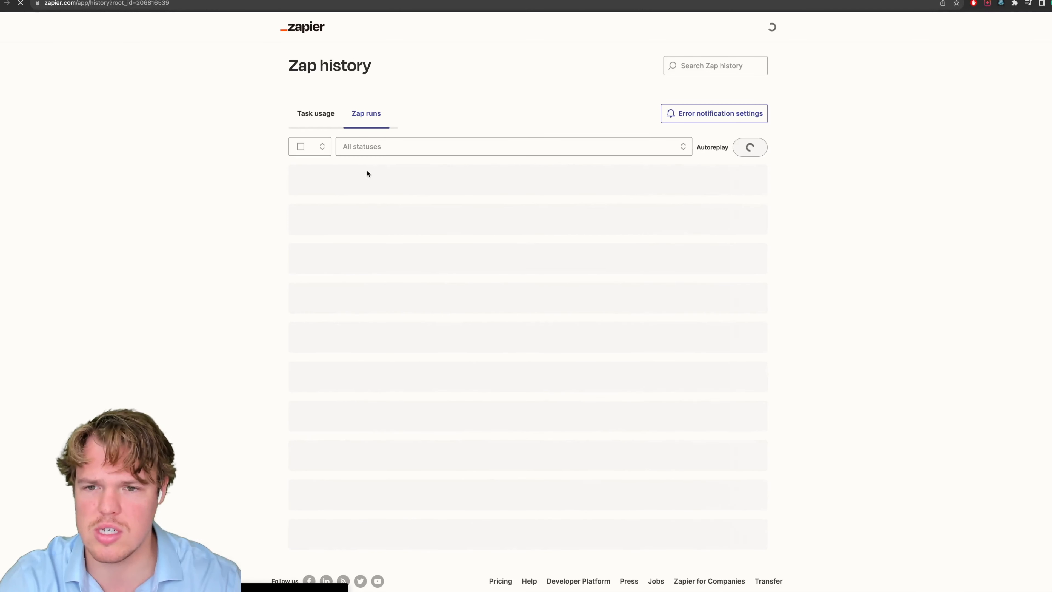
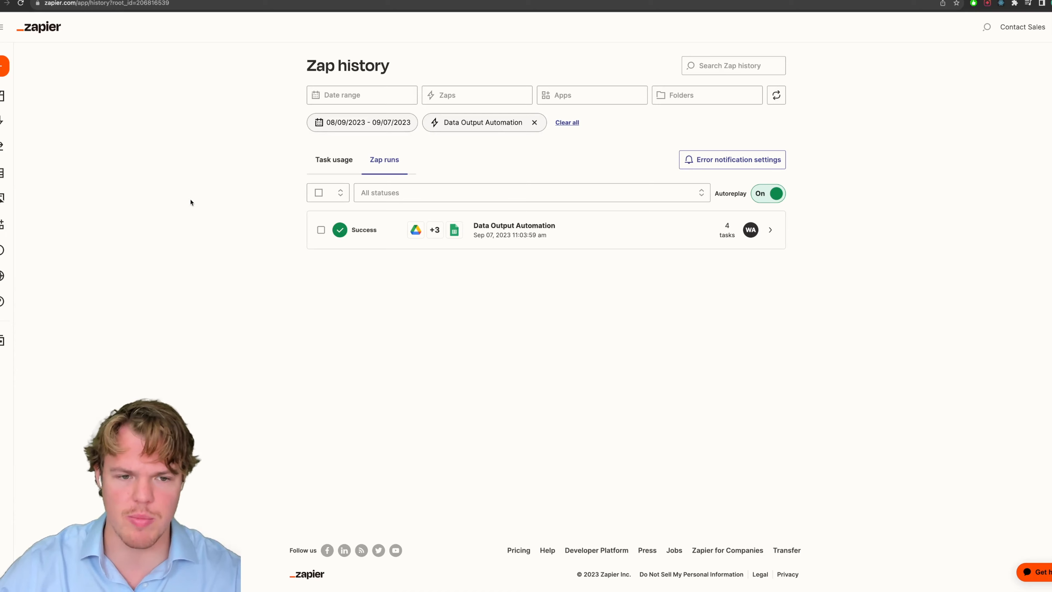
{"action": "left_click", "coordinate": [554, 240]}
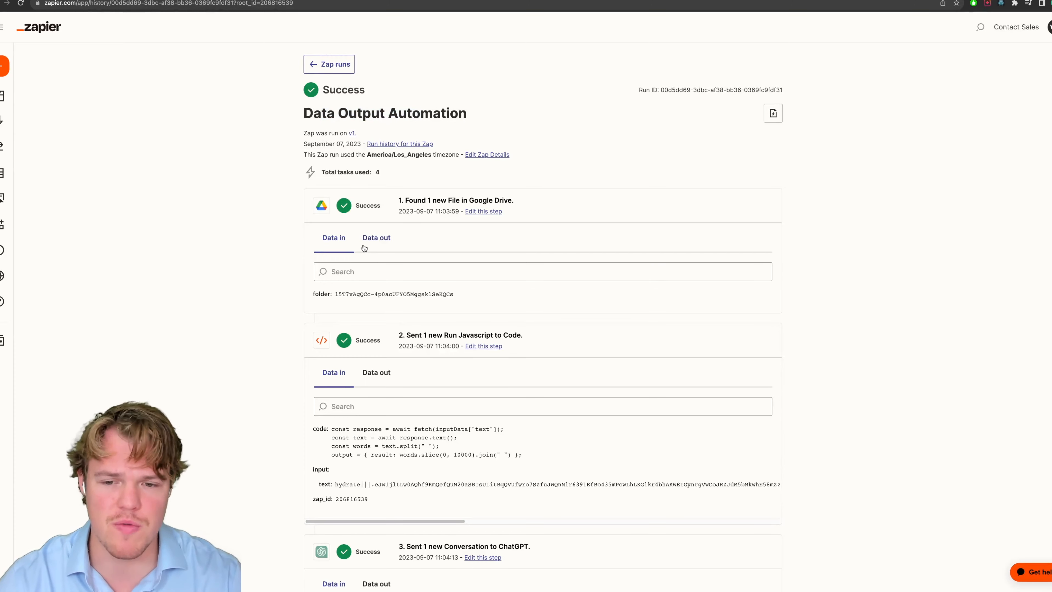
{"action": "scroll", "coordinate": [364, 248], "scroll_direction": "down", "scroll_amount": 4}
{"action": "scroll", "coordinate": [331, 226], "scroll_direction": "down", "scroll_amount": 5}
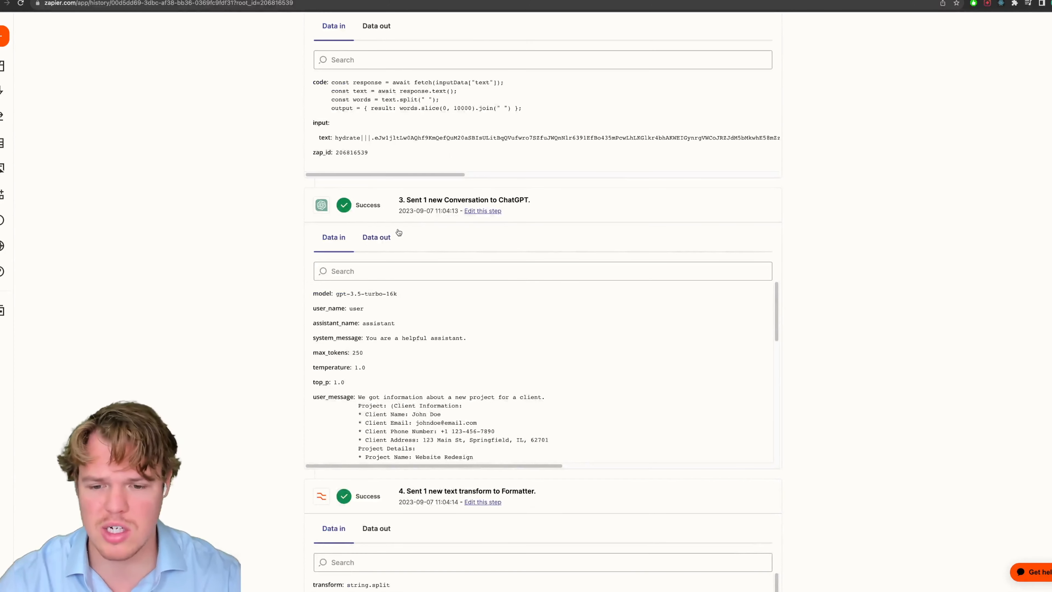
{"action": "scroll", "coordinate": [225, 244], "scroll_direction": "down", "scroll_amount": 5}
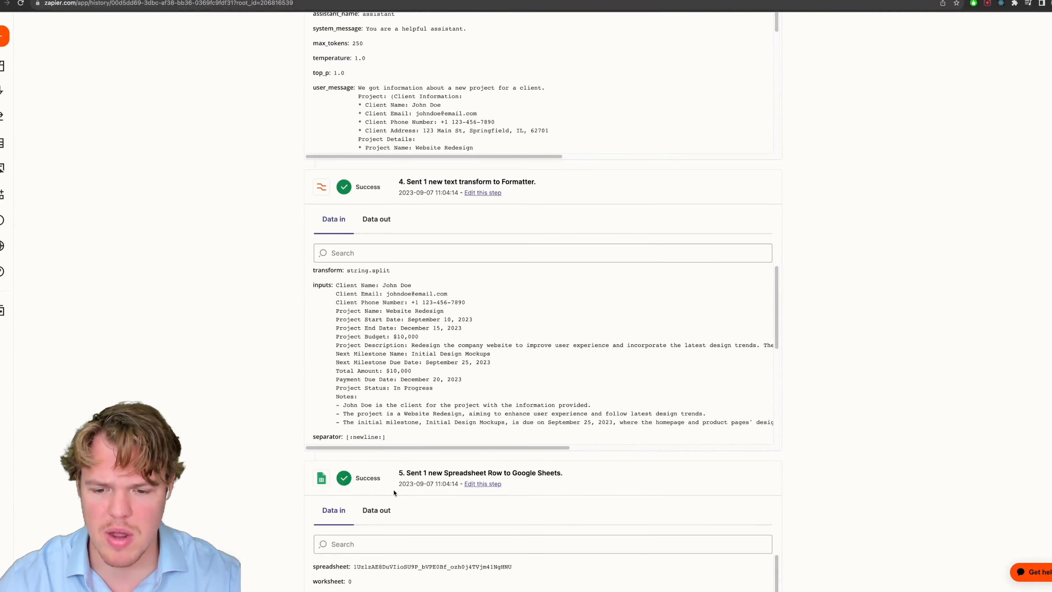
{"action": "left_click", "coordinate": [375, 510]}
{"action": "scroll", "coordinate": [240, 414], "scroll_direction": "up", "scroll_amount": 3}
{"action": "left_click", "coordinate": [376, 254]}
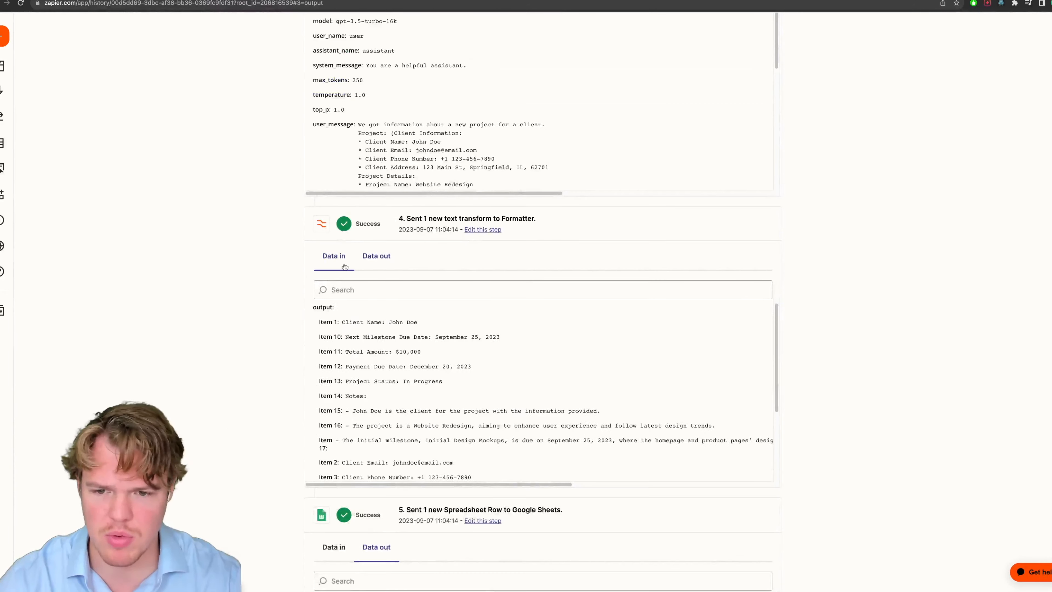
{"action": "left_click", "coordinate": [376, 68]}
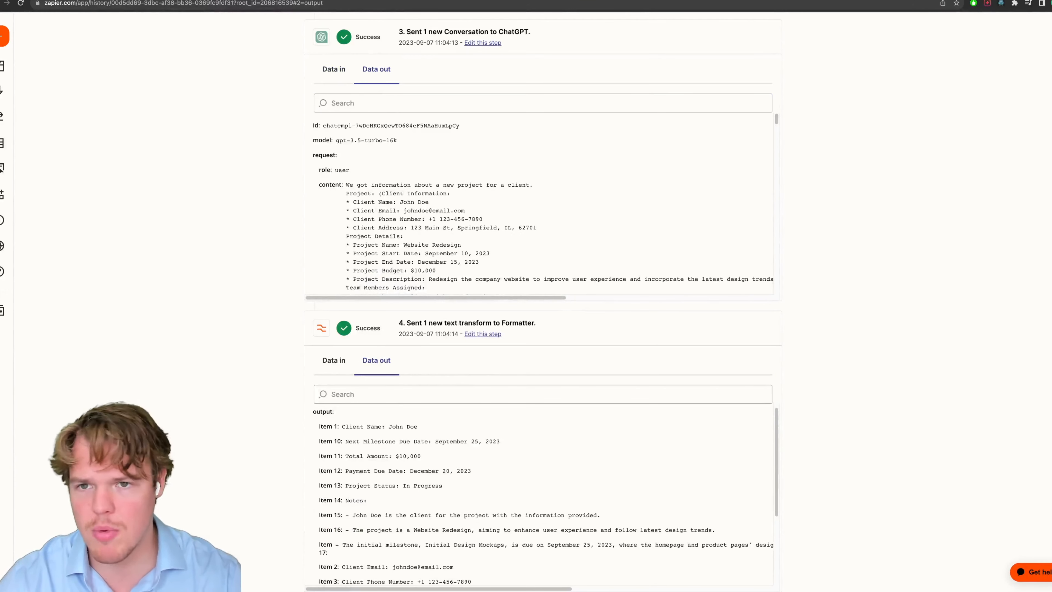
Switch to the Data Input Sheets spreadsheet and review row 2 across all columns.
{"action": "left_click", "coordinate": [357, 2]}
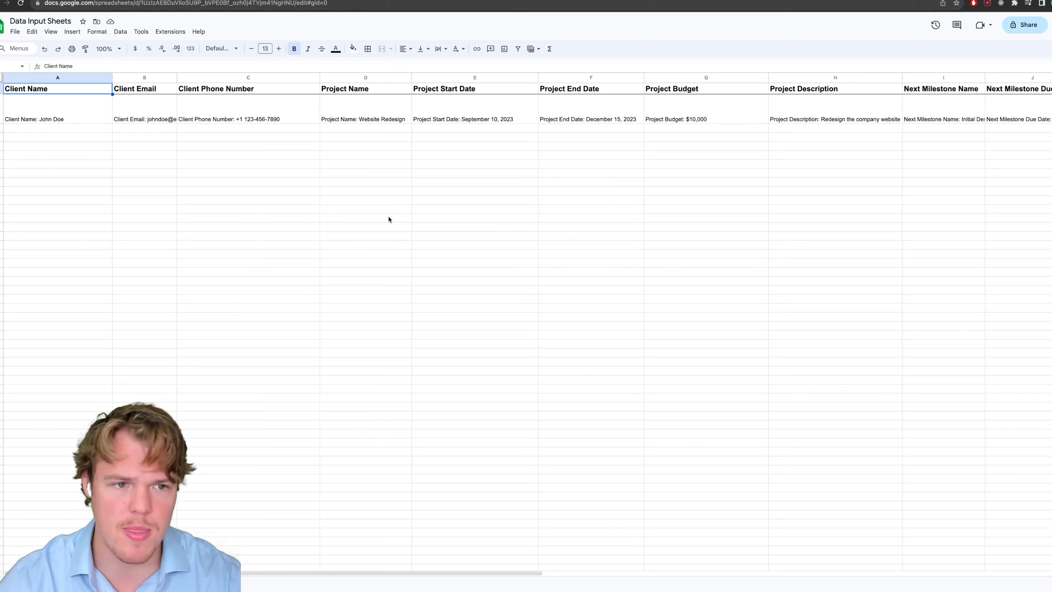
{"action": "scroll", "coordinate": [388, 216], "scroll_direction": "right", "scroll_amount": 10}
{"action": "scroll", "coordinate": [388, 217], "scroll_direction": "left", "scroll_amount": 10}
{"action": "scroll", "coordinate": [389, 216], "scroll_direction": "down", "scroll_amount": 1}
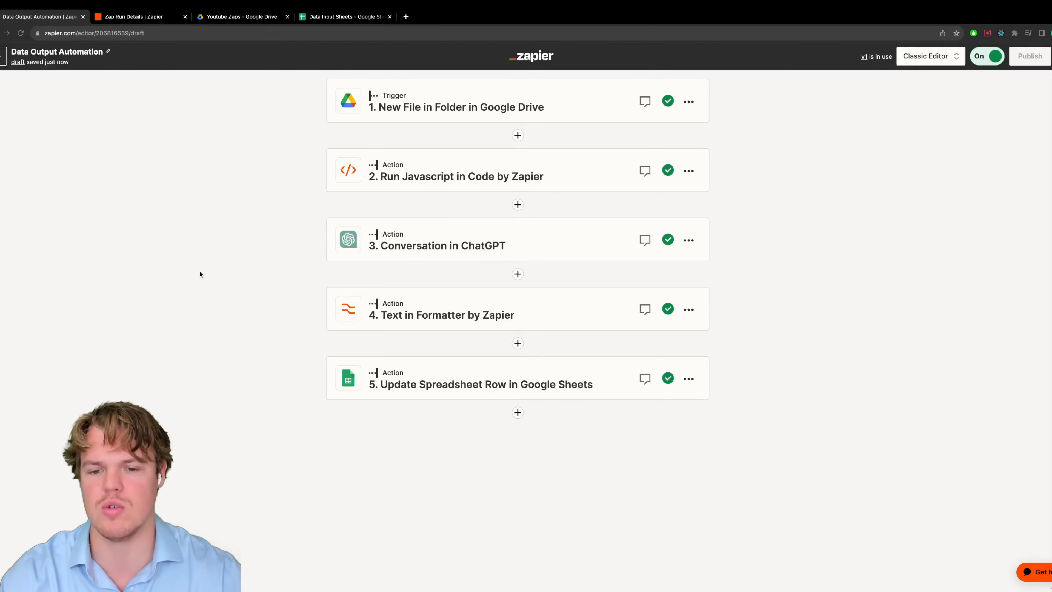
Insert a Looping by Zapier action after the Formatter step with the event Create Loop From Line Items.
{"action": "left_click", "coordinate": [518, 312]}
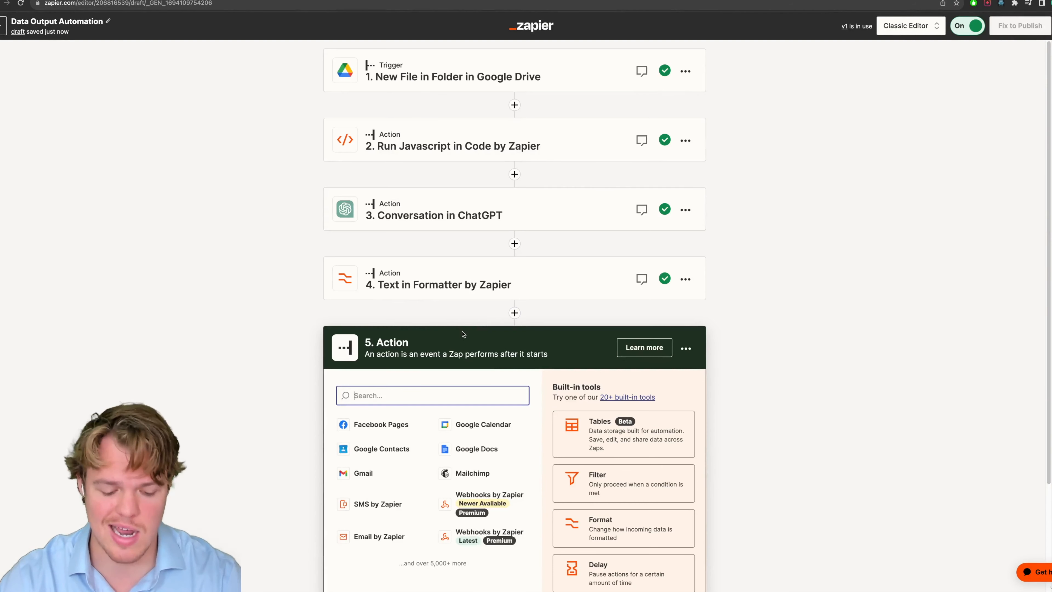
{"action": "type", "text": "loo"}
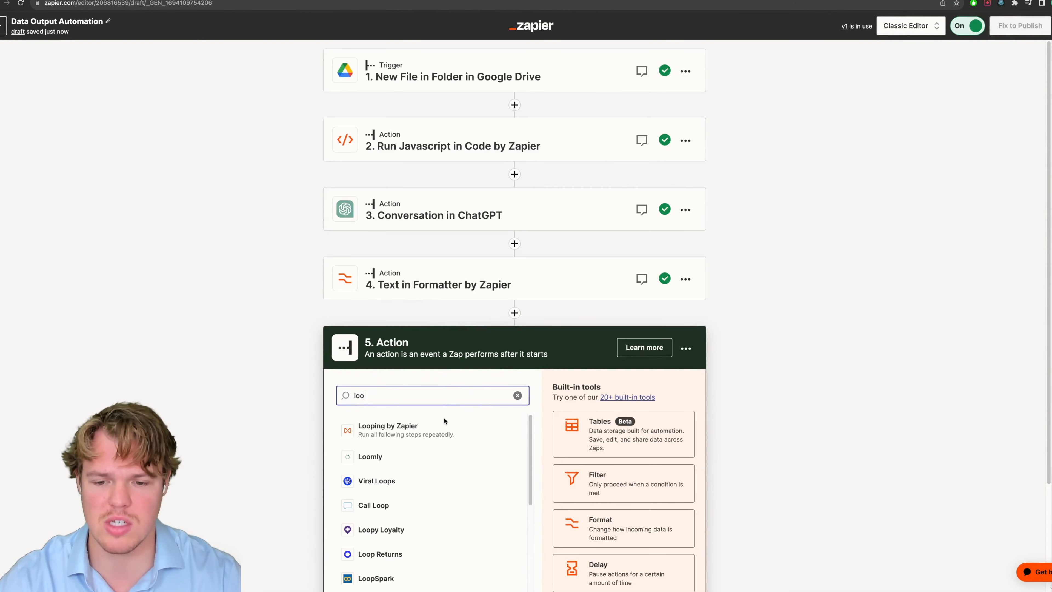
{"action": "left_click", "coordinate": [445, 427]}
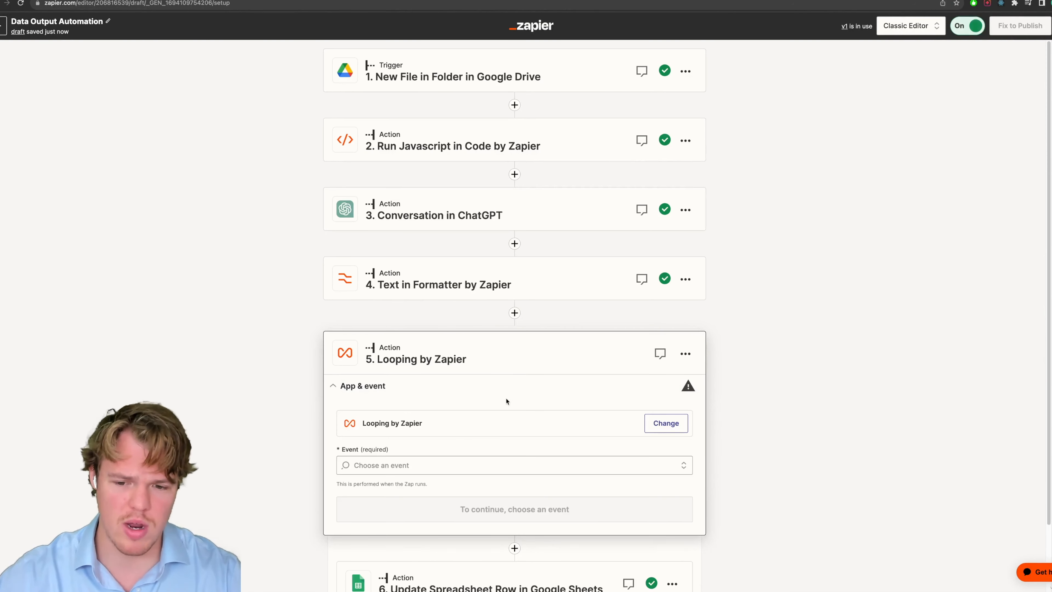
{"action": "left_click", "coordinate": [481, 465]}
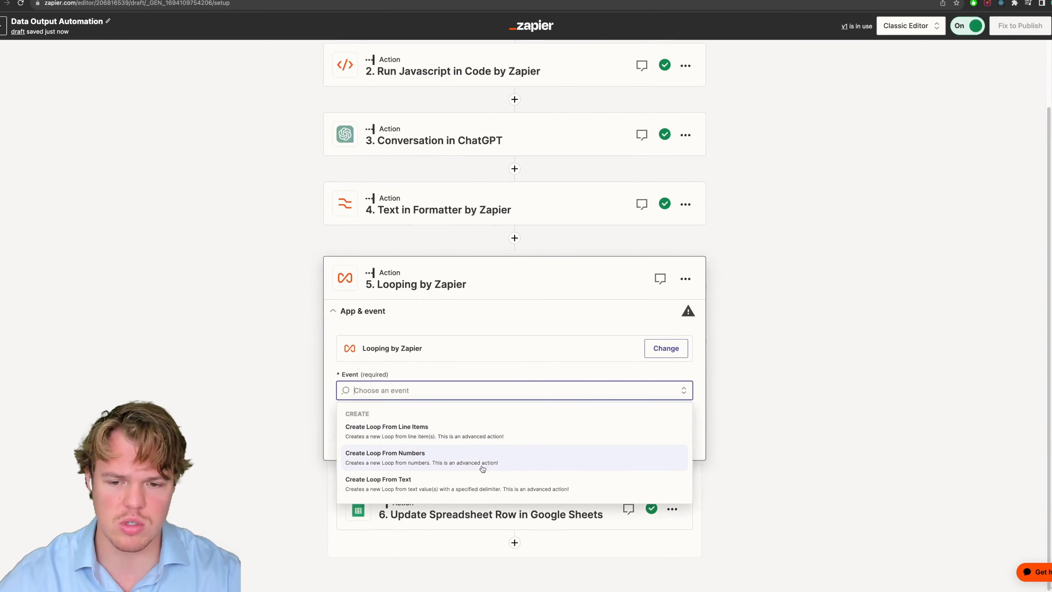
{"action": "left_click", "coordinate": [484, 435]}
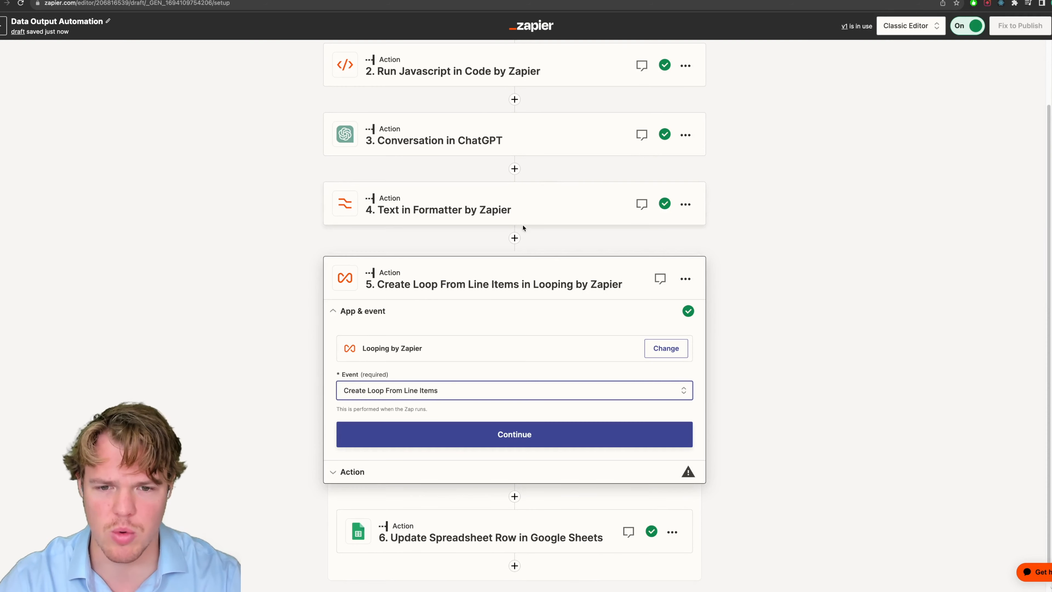
Insert a Google Sheets action between the Formatter and Looping steps with the event Lookup Spreadsheet Rows (output as Line Items).
{"action": "left_click", "coordinate": [514, 237]}
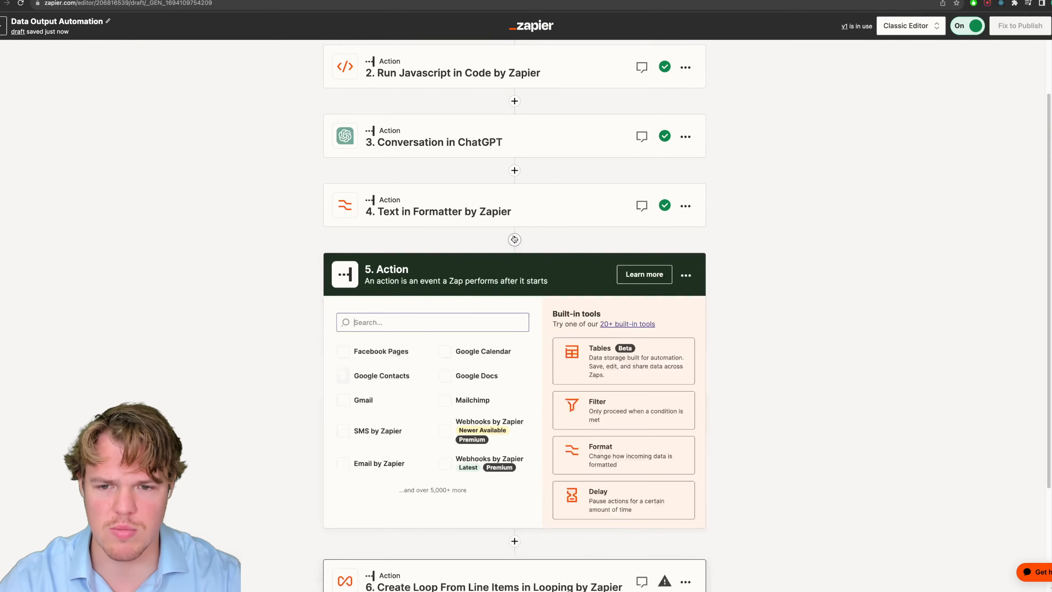
{"action": "type", "text": "google"}
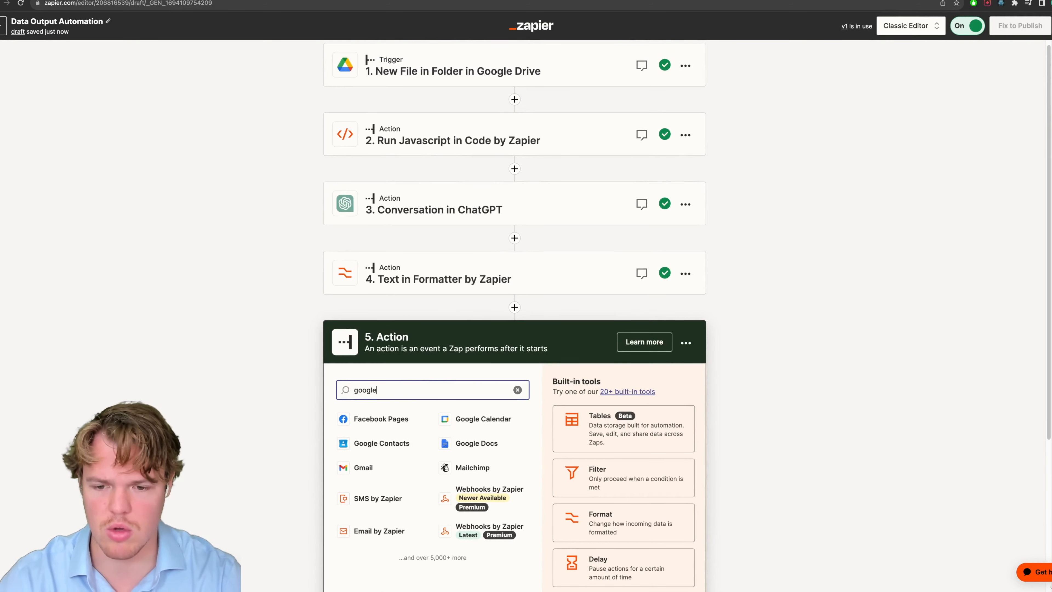
{"action": "left_click", "coordinate": [431, 425]}
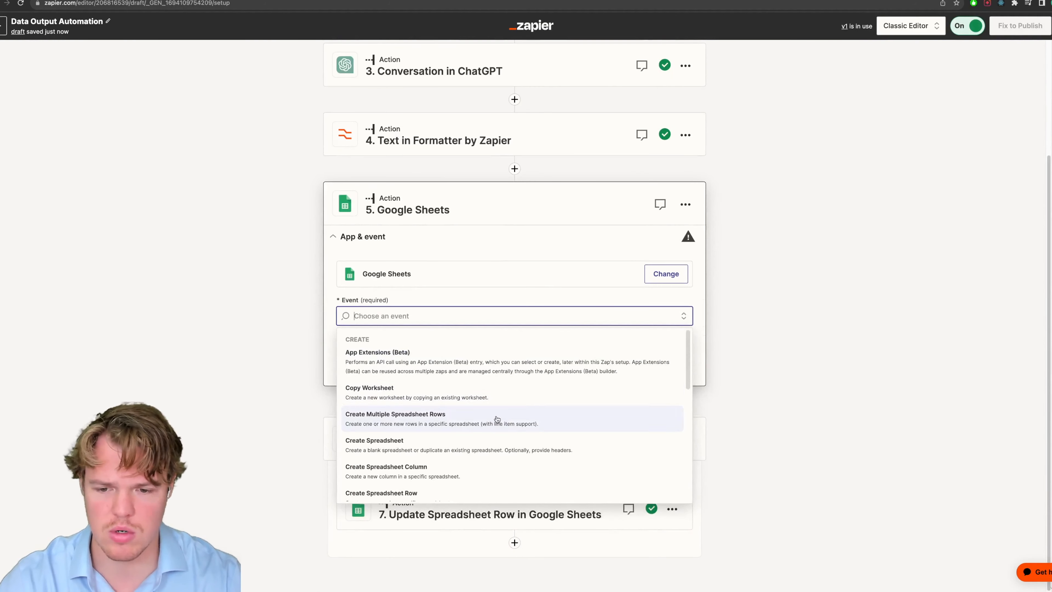
{"action": "scroll", "coordinate": [495, 420], "scroll_direction": "down", "scroll_amount": 5}
{"action": "scroll", "coordinate": [484, 414], "scroll_direction": "up", "scroll_amount": 2}
{"action": "scroll", "coordinate": [483, 412], "scroll_direction": "down", "scroll_amount": 5}
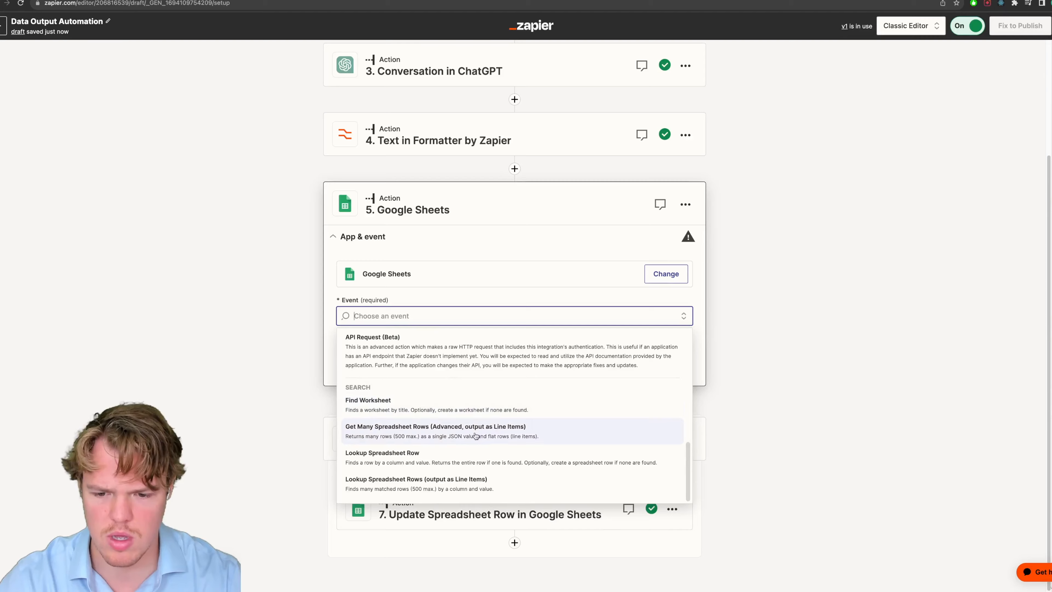
{"action": "left_click", "coordinate": [461, 484]}
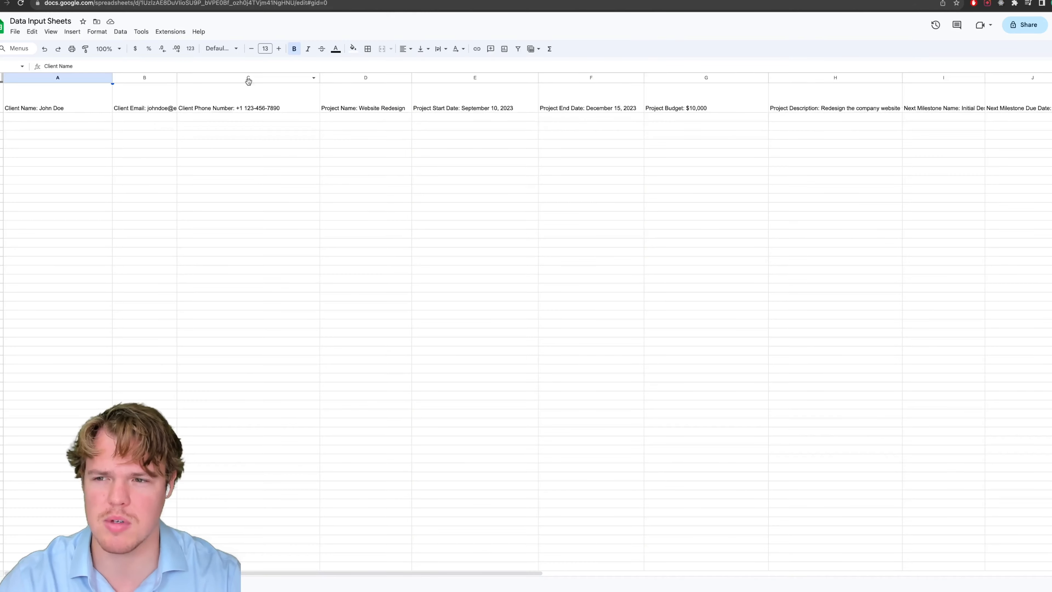
Switch to the Data Input Sheets spreadsheet and clear the contents of row 2 from column A through column P.
{"action": "left_click", "coordinate": [117, 91]}
{"action": "left_click", "coordinate": [89, 103]}
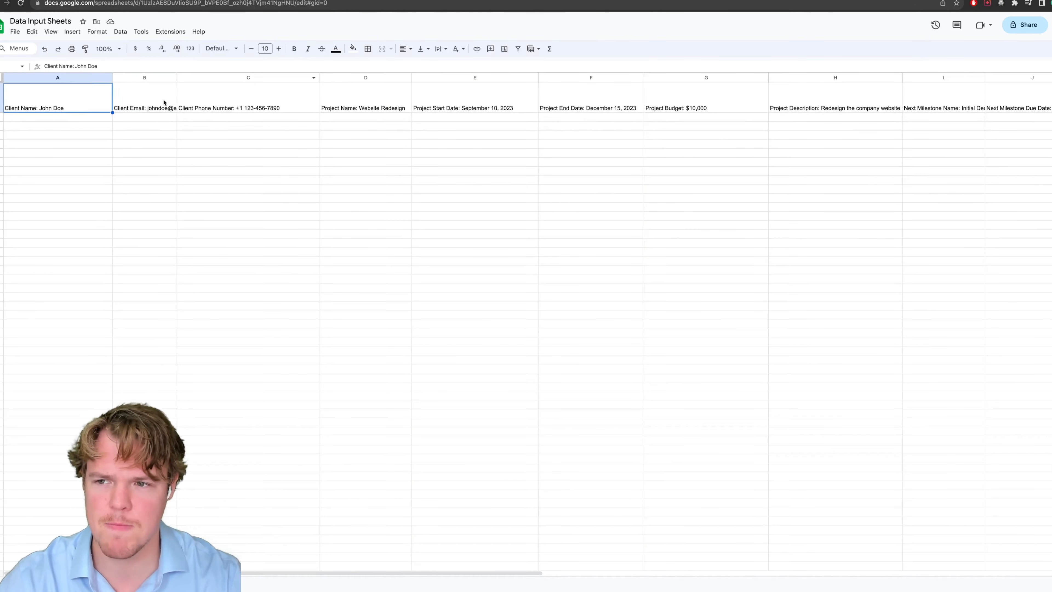
{"action": "scroll", "coordinate": [794, 134], "scroll_direction": "right", "scroll_amount": 10}
{"action": "left_click", "coordinate": [502, 99], "text": "shift"}
{"action": "key", "text": "Delete"}
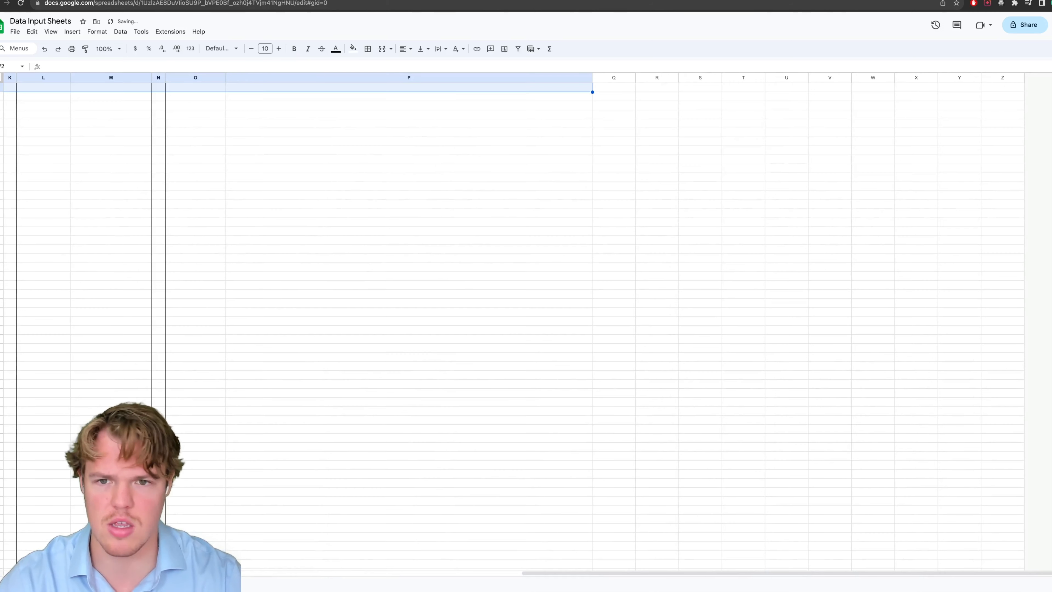
Enter N/A in the Notes column of row 2.
{"action": "double_click", "coordinate": [475, 89]}
{"action": "scroll", "coordinate": [485, 132], "scroll_direction": "left", "scroll_amount": 4}
{"action": "scroll", "coordinate": [486, 131], "scroll_direction": "up", "scroll_amount": 1}
{"action": "left_click", "coordinate": [527, 127]}
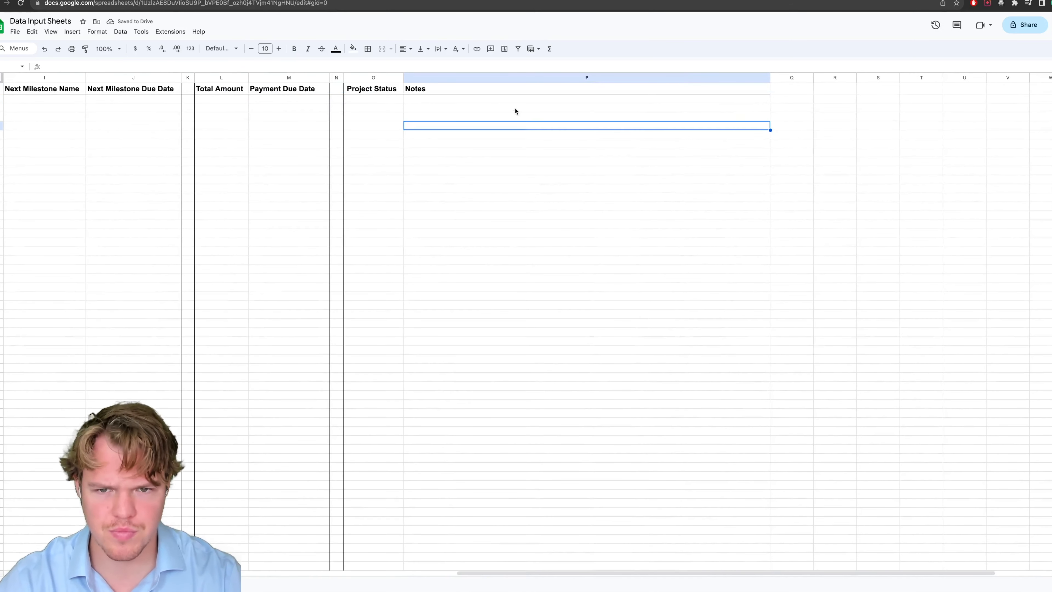
{"action": "double_click", "coordinate": [505, 100]}
{"action": "type", "text": "N/A"}
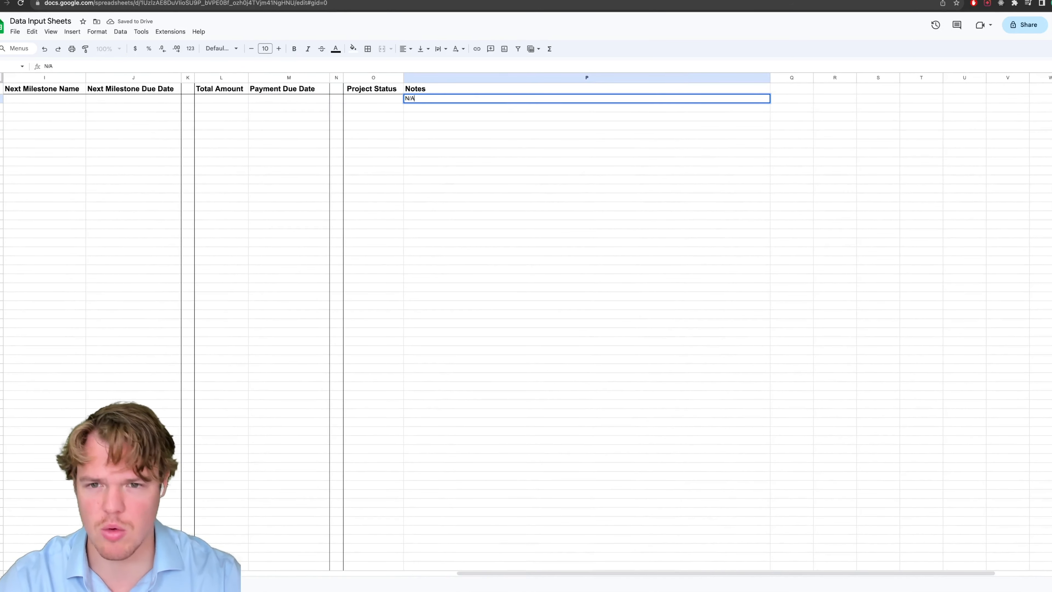
{"action": "key", "text": "Return"}
{"action": "scroll", "coordinate": [301, 117], "scroll_direction": "left", "scroll_amount": 10}
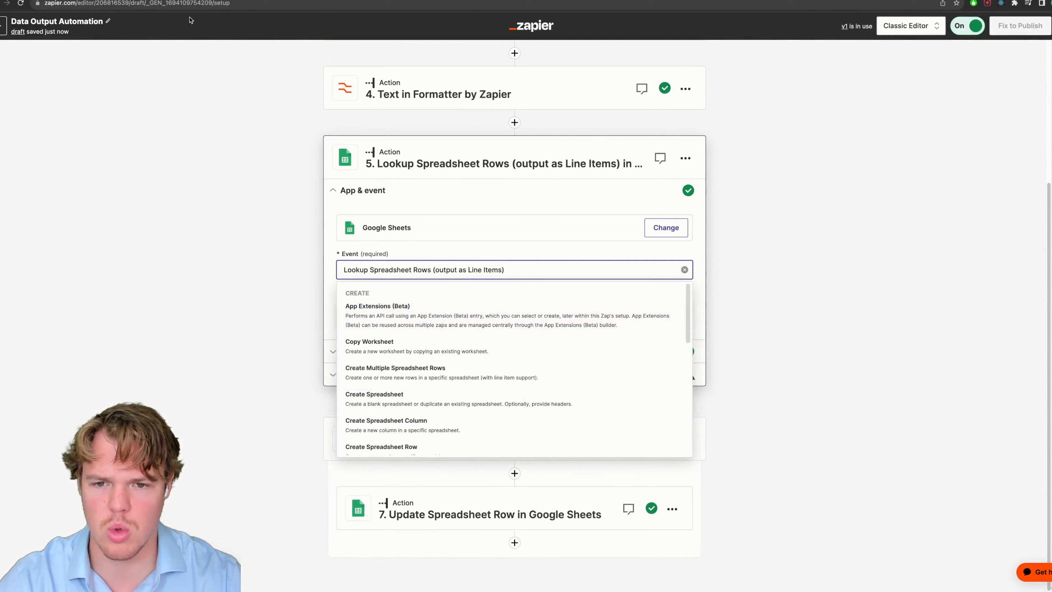
Back in Zapier, set the lookup step's spreadsheet to Data Input Sheets and its worksheet to Sheet1.
{"action": "left_click", "coordinate": [284, 277]}
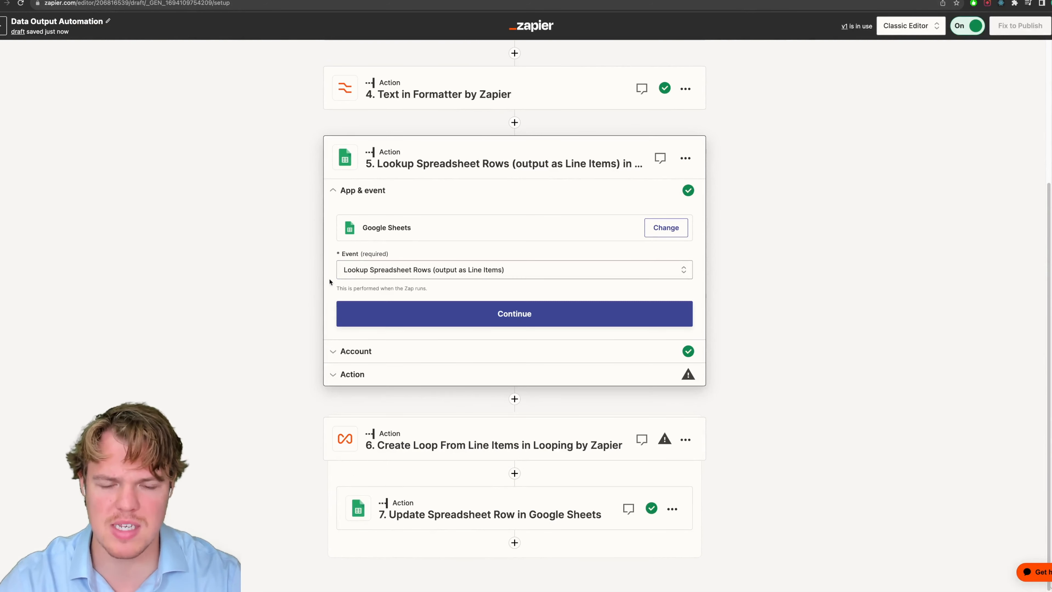
{"action": "left_click", "coordinate": [483, 320]}
{"action": "left_click", "coordinate": [364, 337]}
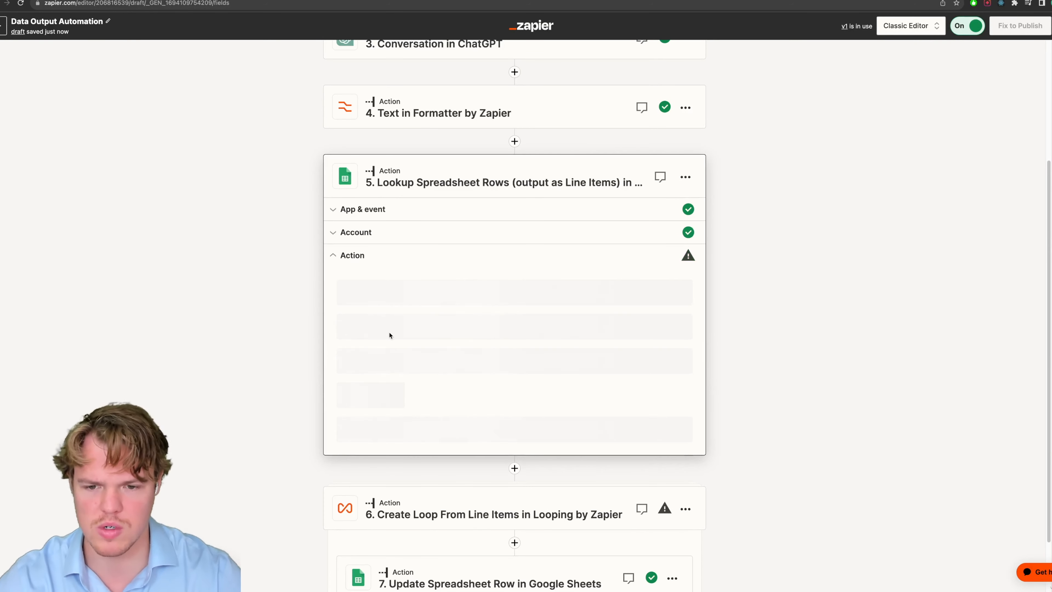
{"action": "left_click", "coordinate": [372, 335]}
{"action": "scroll", "coordinate": [344, 352], "scroll_direction": "down", "scroll_amount": 2}
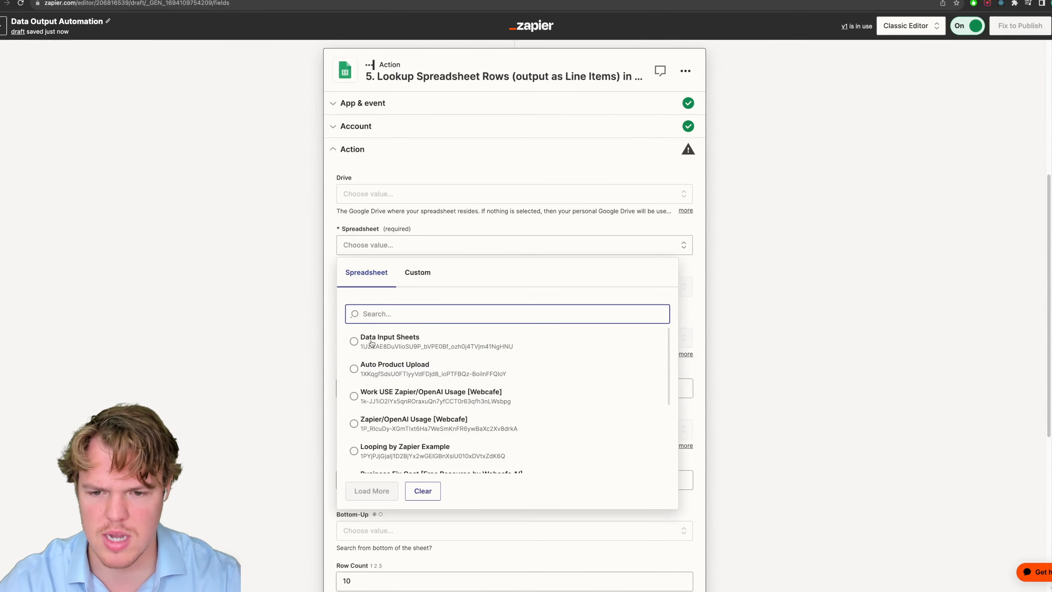
{"action": "left_click", "coordinate": [350, 338]}
{"action": "scroll", "coordinate": [347, 271], "scroll_direction": "down", "scroll_amount": 2}
{"action": "left_click", "coordinate": [392, 195]}
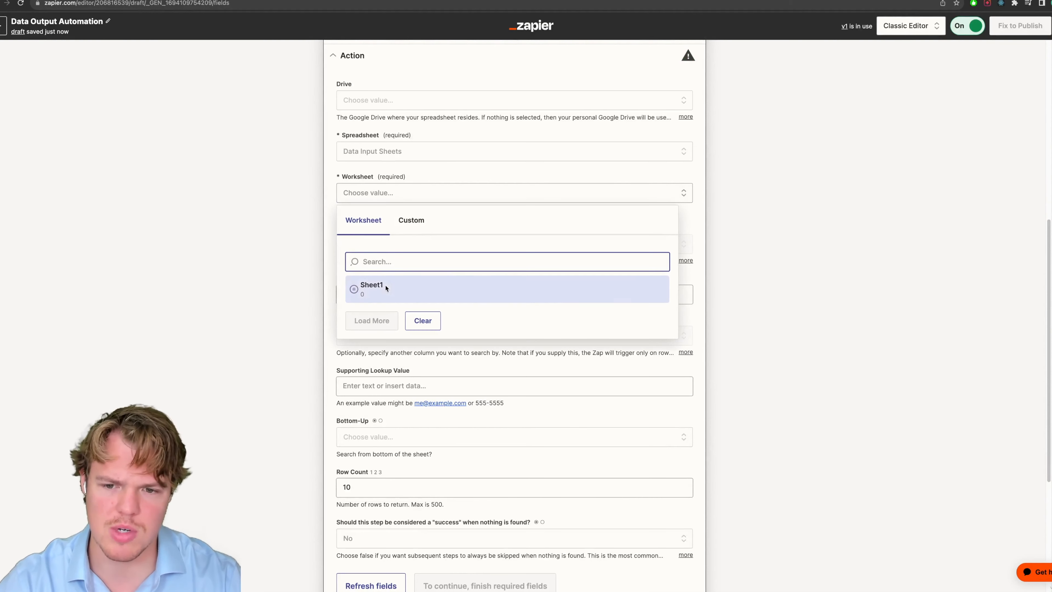
{"action": "left_click", "coordinate": [388, 287]}
Set the lookup column to Notes and the lookup value to N/A.
{"action": "left_click", "coordinate": [383, 246]}
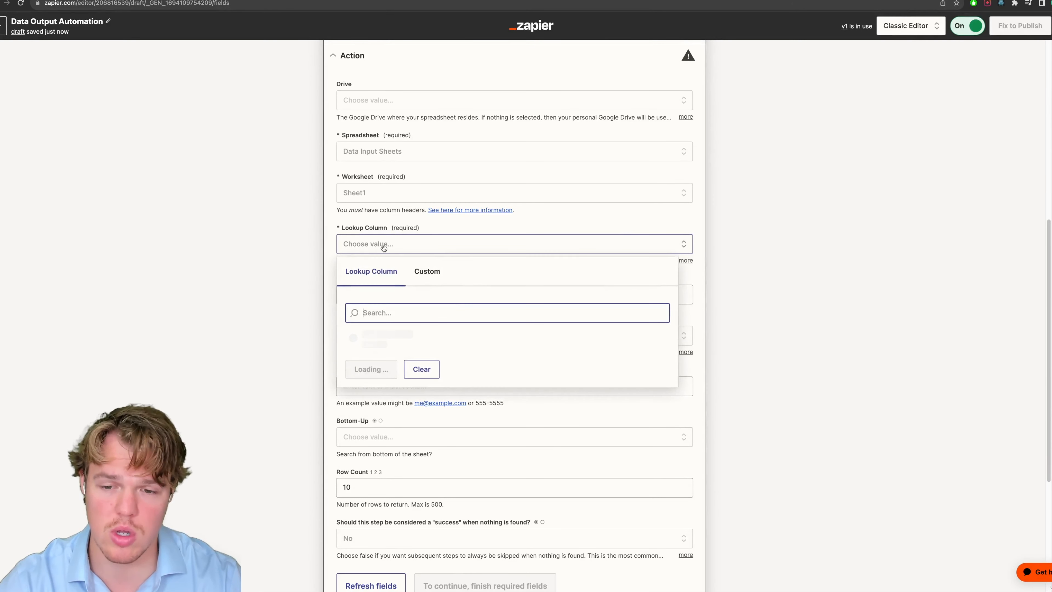
{"action": "scroll", "coordinate": [417, 400], "scroll_direction": "down", "scroll_amount": 3}
{"action": "scroll", "coordinate": [417, 401], "scroll_direction": "down", "scroll_amount": 5}
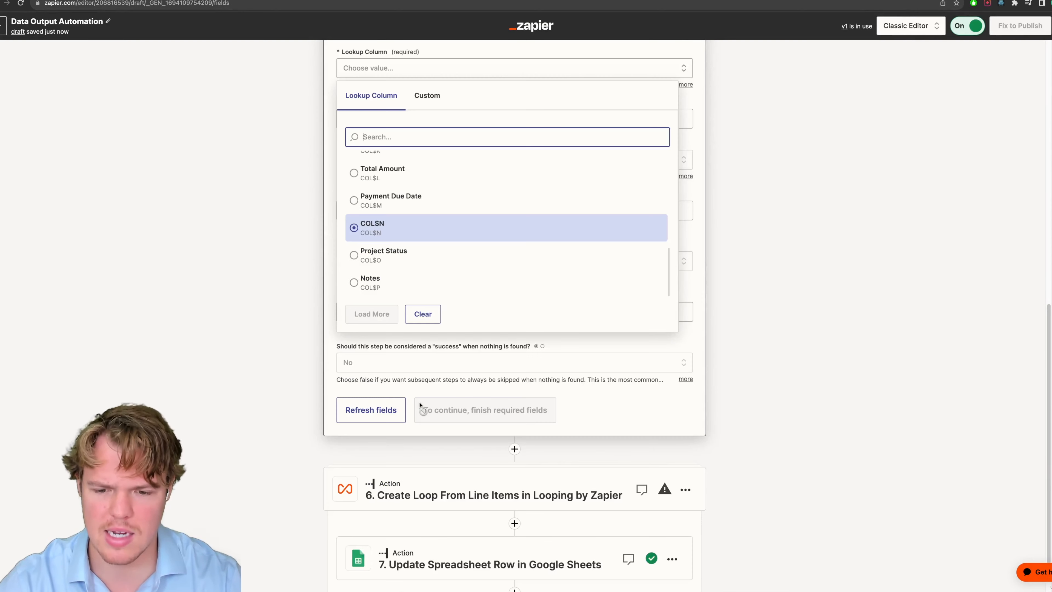
{"action": "left_click", "coordinate": [414, 282]}
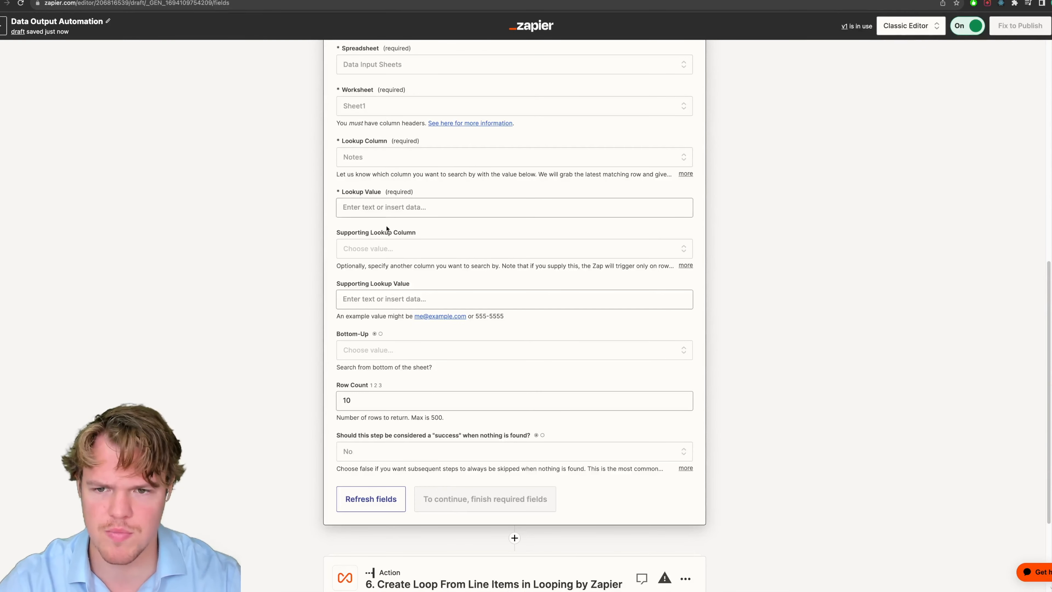
{"action": "left_click", "coordinate": [356, 206]}
{"action": "type", "text": "N"}
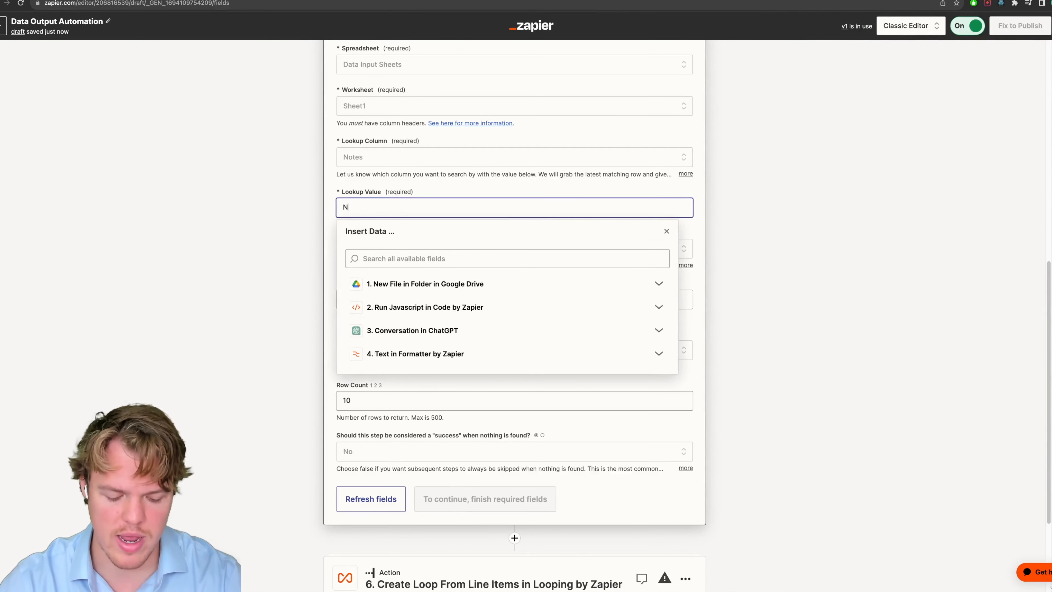
{"action": "type", "text": "/A"}
Check the Notes cell of row 2 in the Data Input Sheets spreadsheet.
{"action": "left_click", "coordinate": [236, 55]}
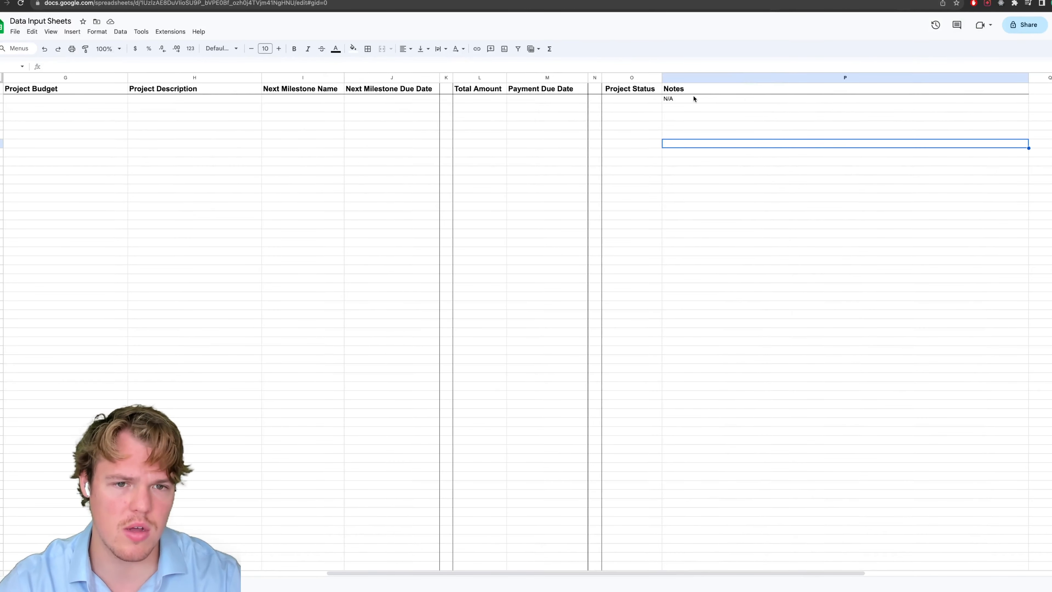
{"action": "left_click", "coordinate": [693, 98]}
{"action": "left_click", "coordinate": [365, 147]}
{"action": "scroll", "coordinate": [366, 147], "scroll_direction": "left", "scroll_amount": 10}
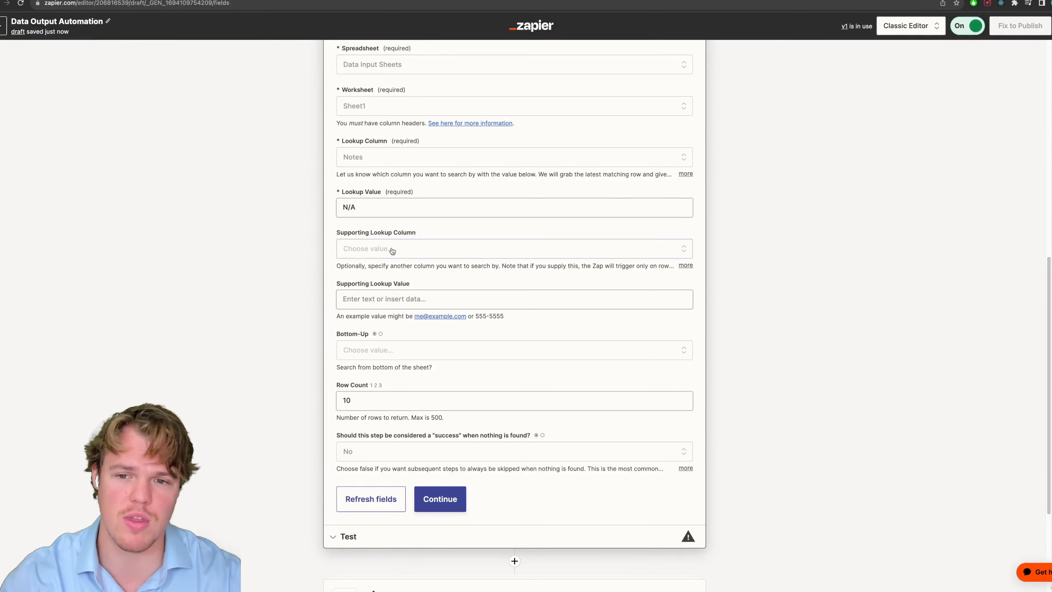
Test the Lookup Spreadsheet Rows step in Zapier and review the row data it returns.
{"action": "scroll", "coordinate": [290, 261], "scroll_direction": "down", "scroll_amount": 1}
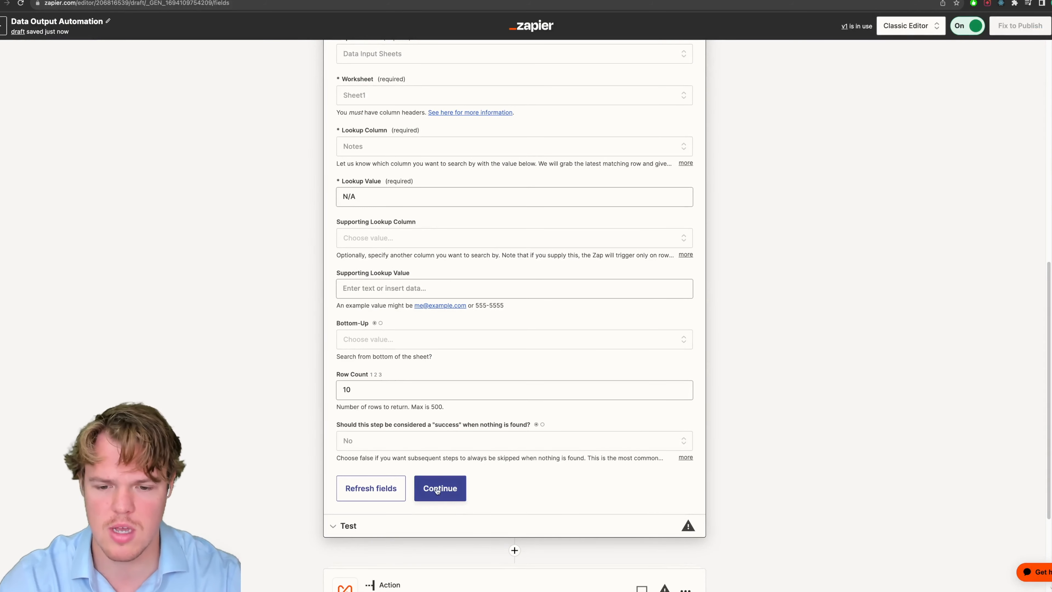
{"action": "left_click", "coordinate": [453, 491]}
{"action": "left_click", "coordinate": [421, 360]}
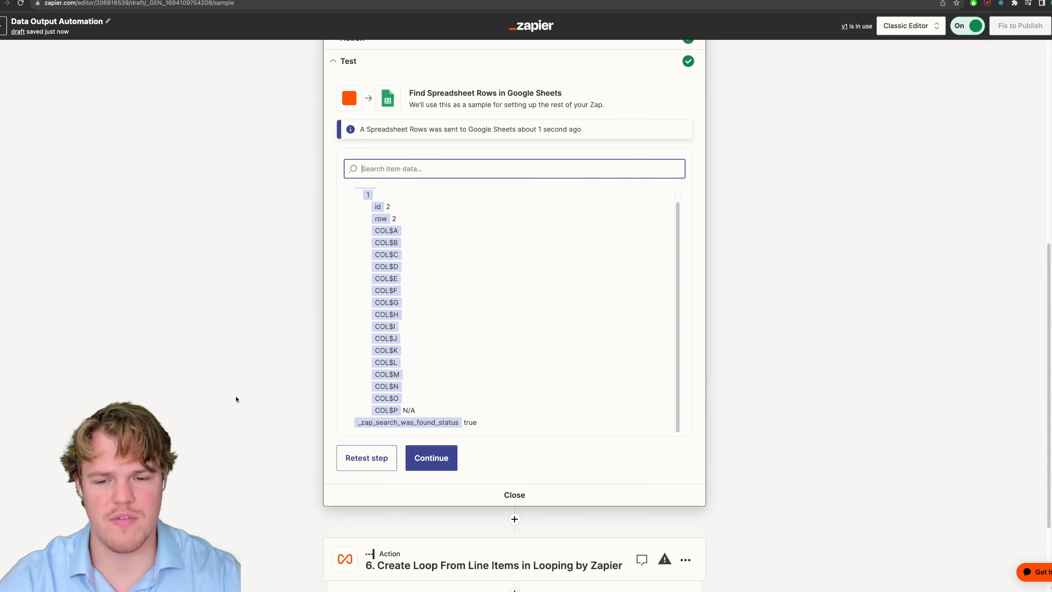
{"action": "scroll", "coordinate": [307, 365], "scroll_direction": "up", "scroll_amount": 5}
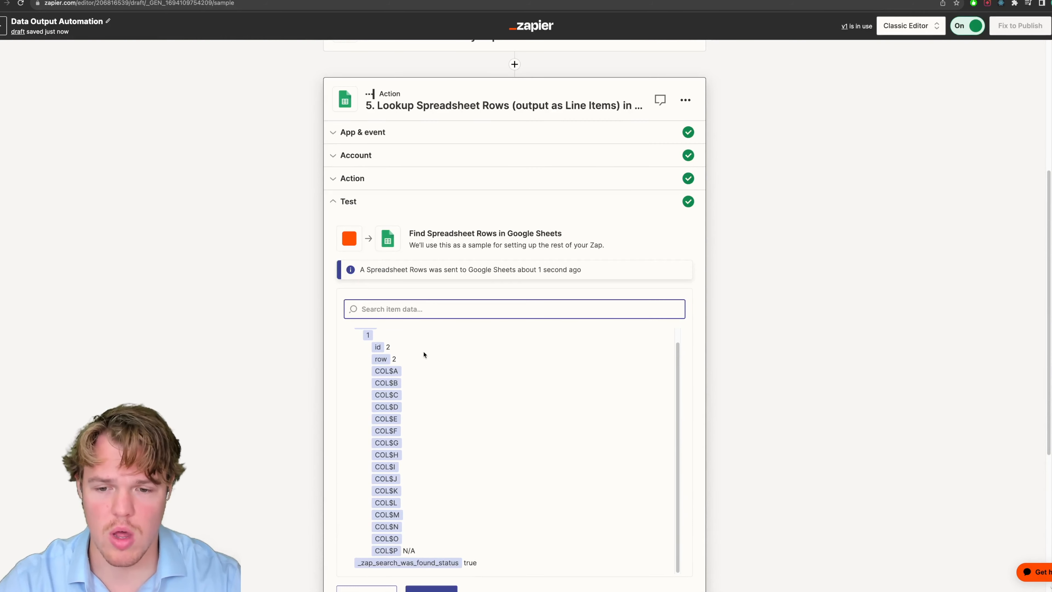
{"action": "scroll", "coordinate": [424, 354], "scroll_direction": "down", "scroll_amount": 9}
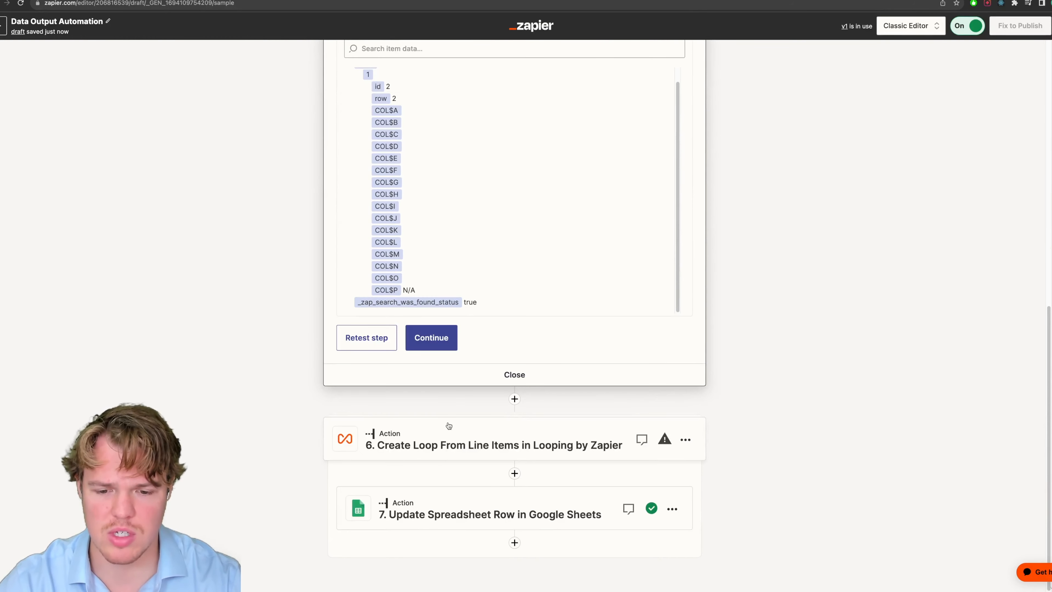
Examine the row and field mappings of the Update Spreadsheet Row step and the user message of the ChatGPT conversation step.
{"action": "left_click", "coordinate": [494, 499]}
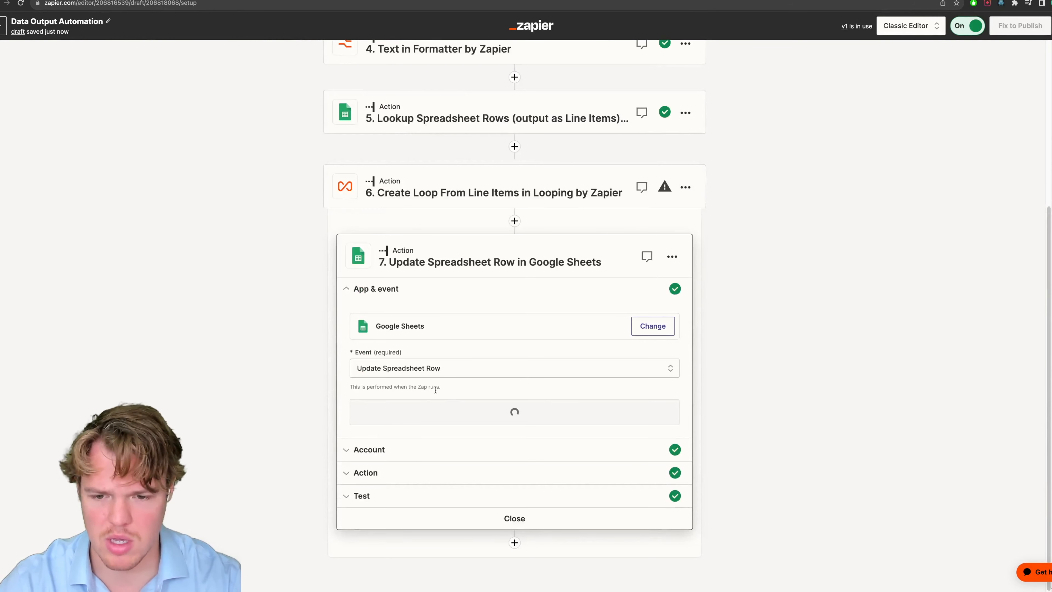
{"action": "left_click", "coordinate": [496, 414]}
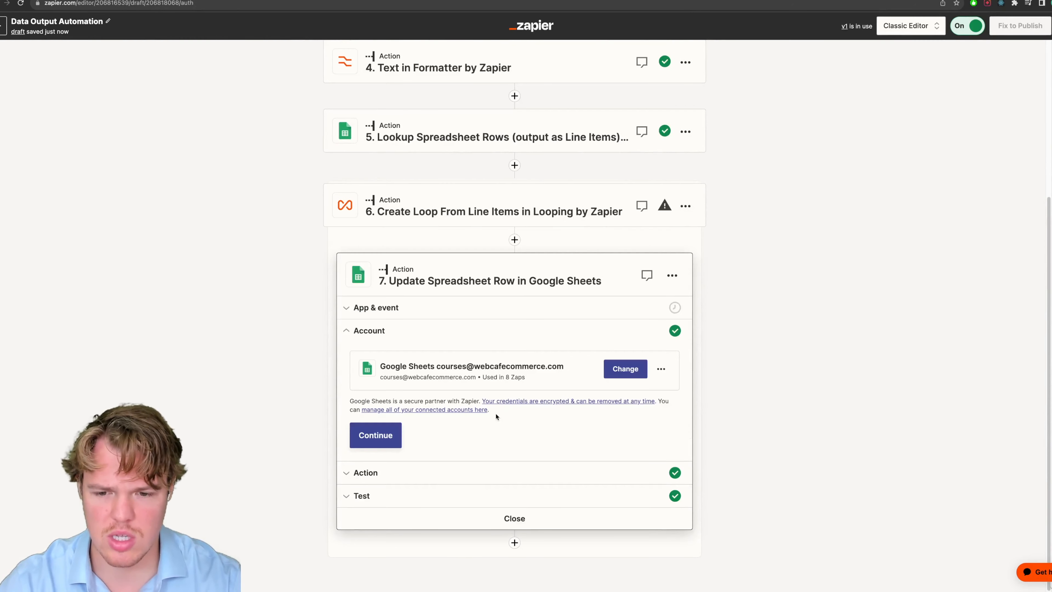
{"action": "left_click", "coordinate": [396, 439]}
{"action": "scroll", "coordinate": [387, 463], "scroll_direction": "down", "scroll_amount": 17}
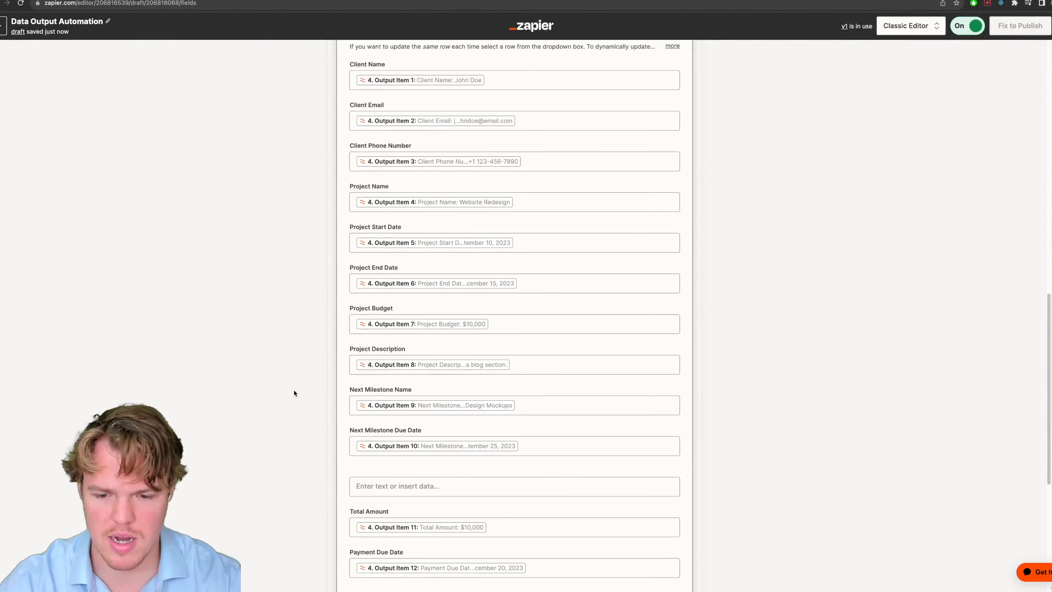
{"action": "scroll", "coordinate": [453, 354], "scroll_direction": "up", "scroll_amount": 12}
{"action": "scroll", "coordinate": [472, 369], "scroll_direction": "down", "scroll_amount": 5}
{"action": "scroll", "coordinate": [512, 350], "scroll_direction": "up", "scroll_amount": 8}
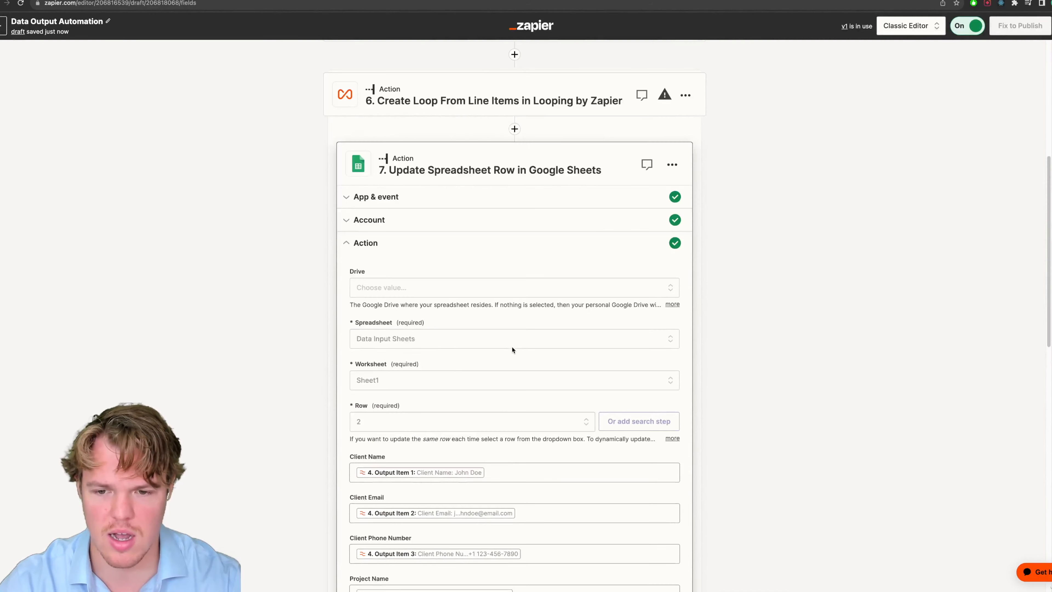
{"action": "scroll", "coordinate": [497, 355], "scroll_direction": "up", "scroll_amount": 5}
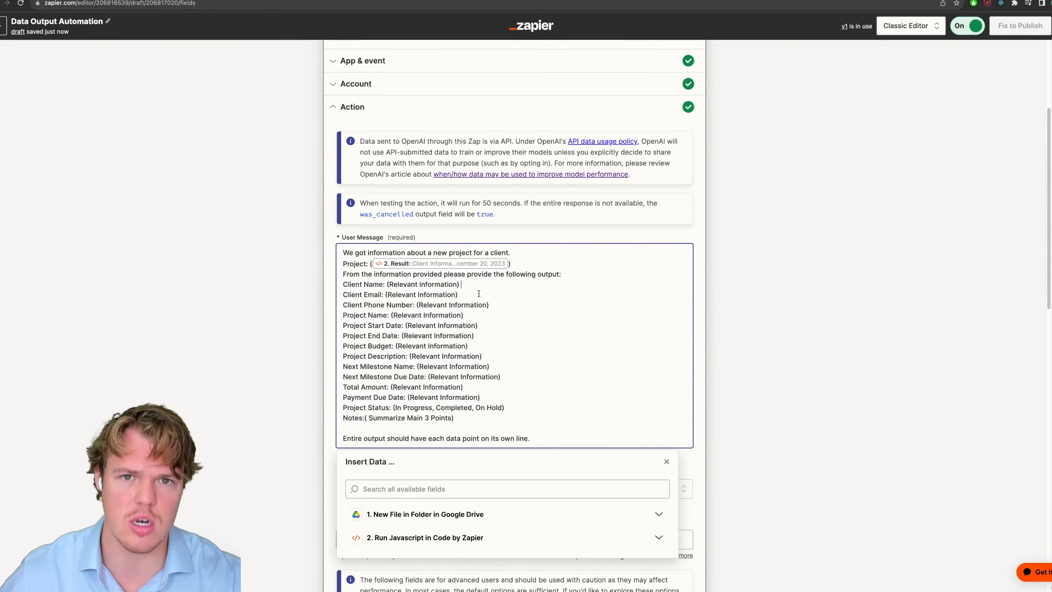
{"action": "scroll", "coordinate": [273, 259], "scroll_direction": "up", "scroll_amount": 2}
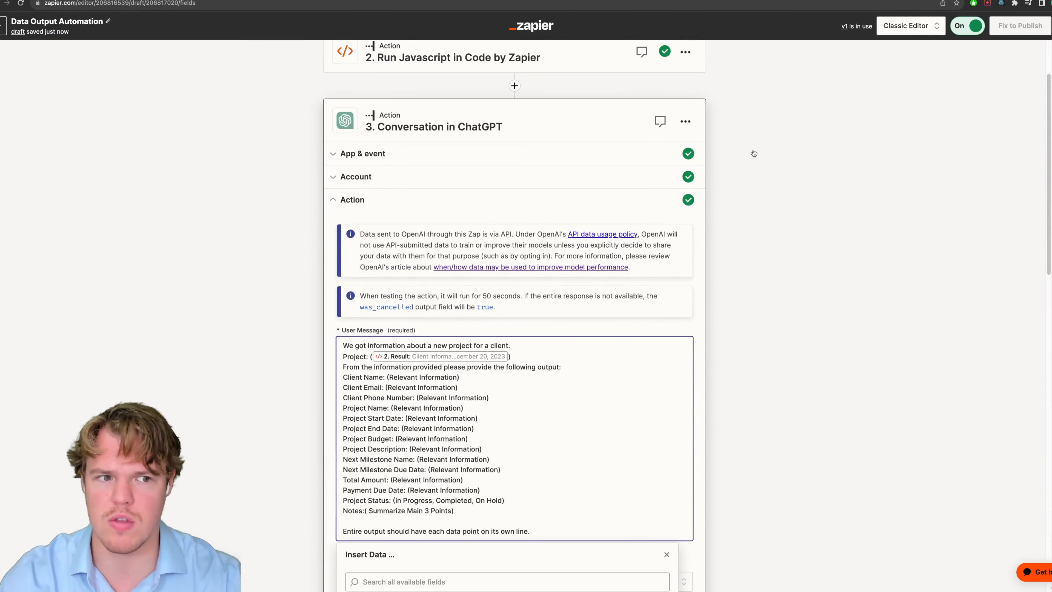
Move the ChatGPT conversation step and the Formatter text step inside the loop, in that order, just before the Update Spreadsheet Row step.
{"action": "left_click", "coordinate": [1051, 78]}
{"action": "left_click", "coordinate": [889, 125]}
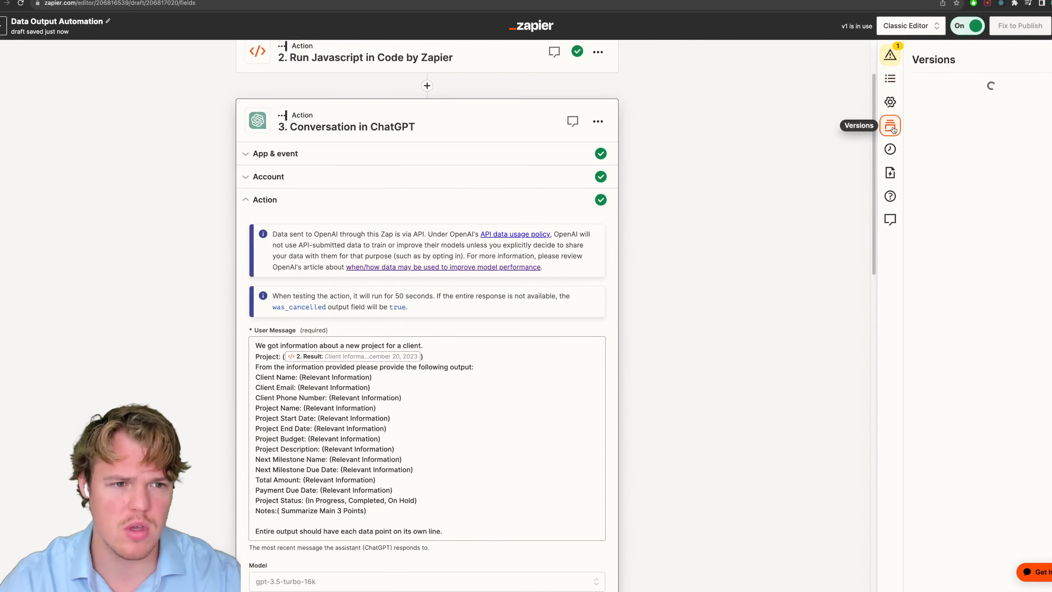
{"action": "left_click", "coordinate": [890, 79]}
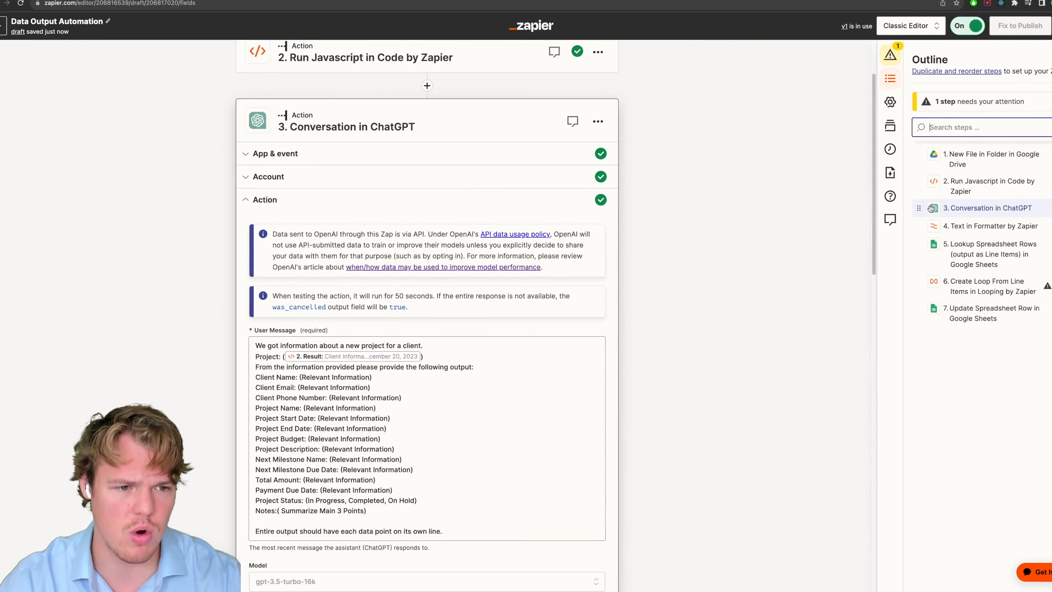
{"action": "left_click_drag", "start_coordinate": [930, 209], "coordinate": [927, 290]}
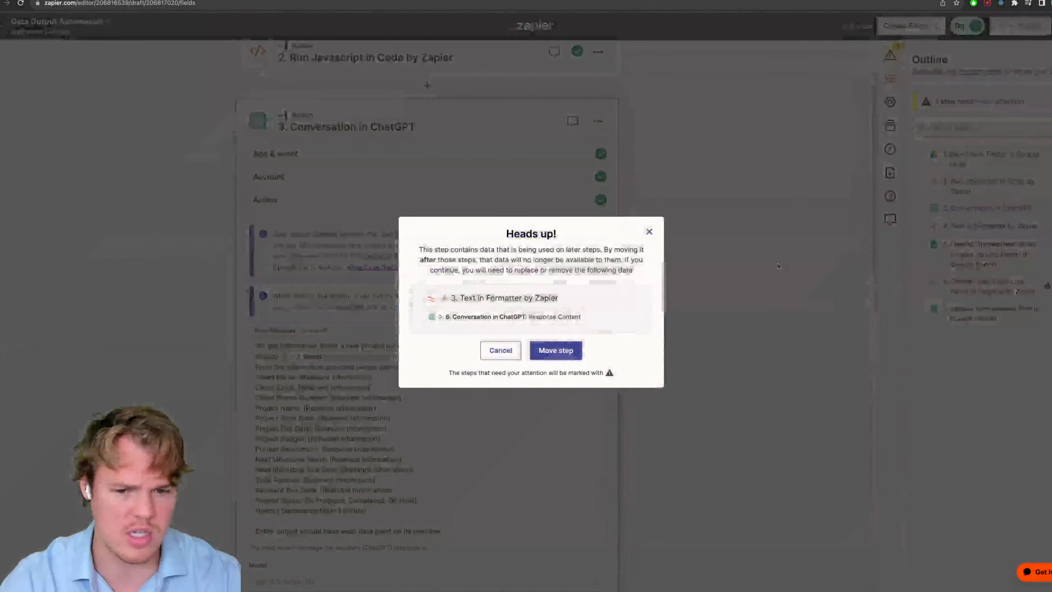
{"action": "left_click", "coordinate": [556, 350]}
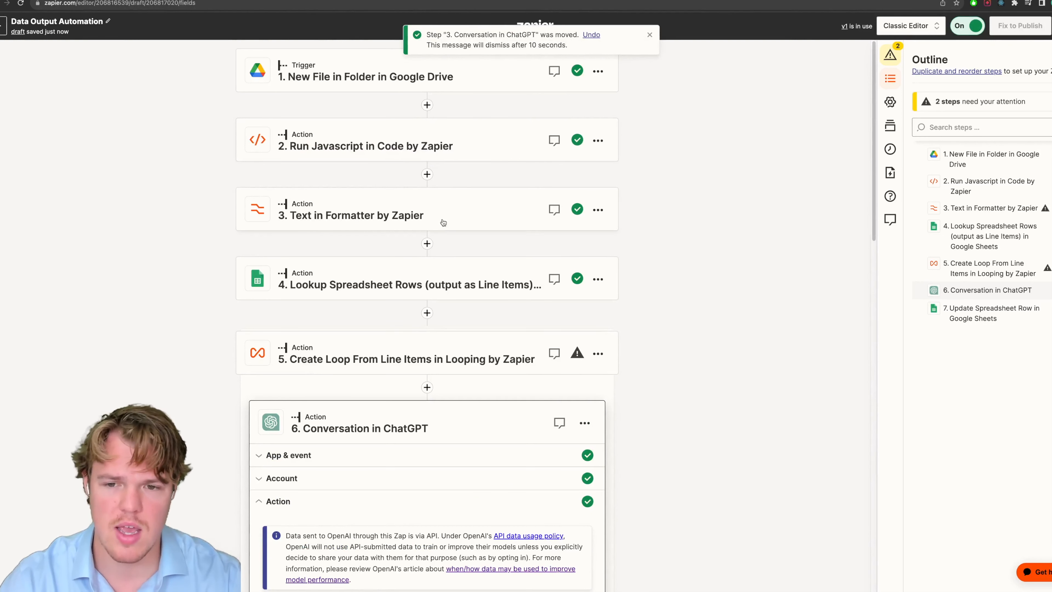
{"action": "left_click", "coordinate": [594, 212]}
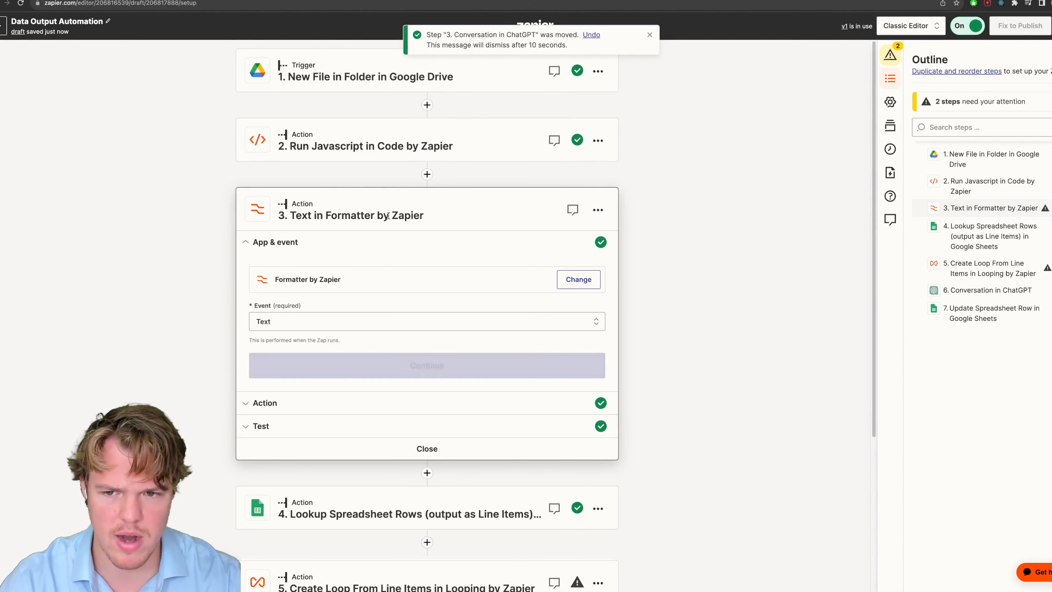
{"action": "left_click_drag", "start_coordinate": [919, 208], "coordinate": [923, 288]}
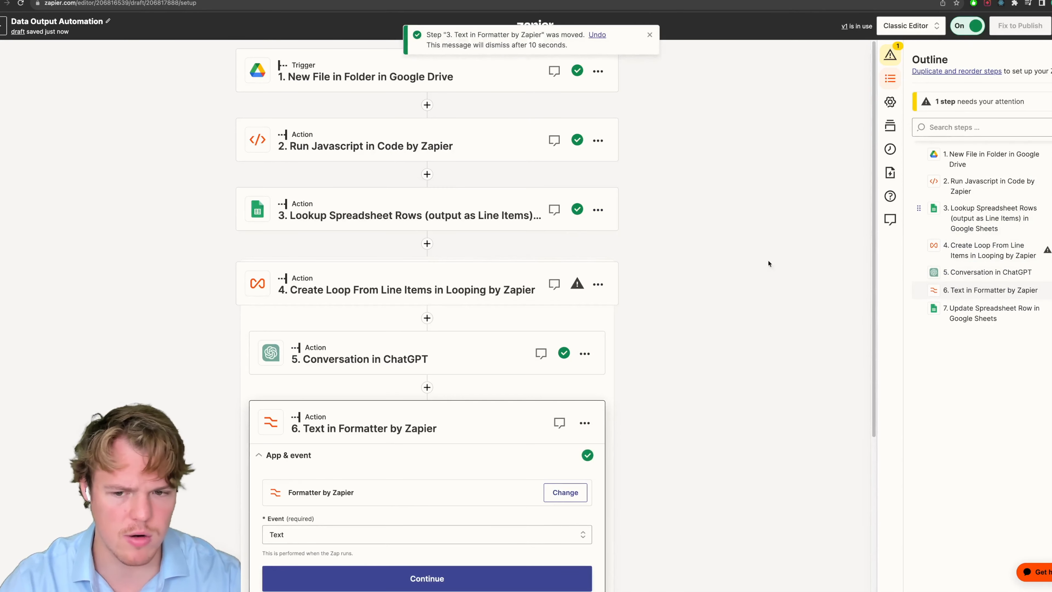
Append + Project "#" to the Client Name line in the user message of the ChatGPT conversation step.
{"action": "scroll", "coordinate": [683, 261], "scroll_direction": "down", "scroll_amount": 3}
{"action": "left_click", "coordinate": [453, 211]}
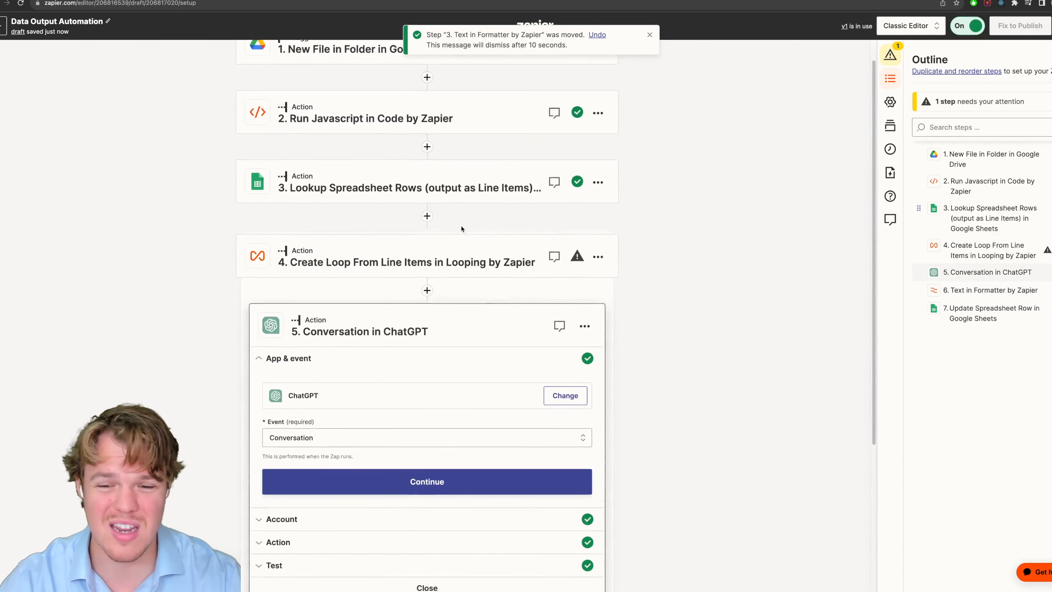
{"action": "left_click", "coordinate": [350, 396]}
{"action": "left_click", "coordinate": [344, 397]}
{"action": "scroll", "coordinate": [207, 368], "scroll_direction": "down", "scroll_amount": 7}
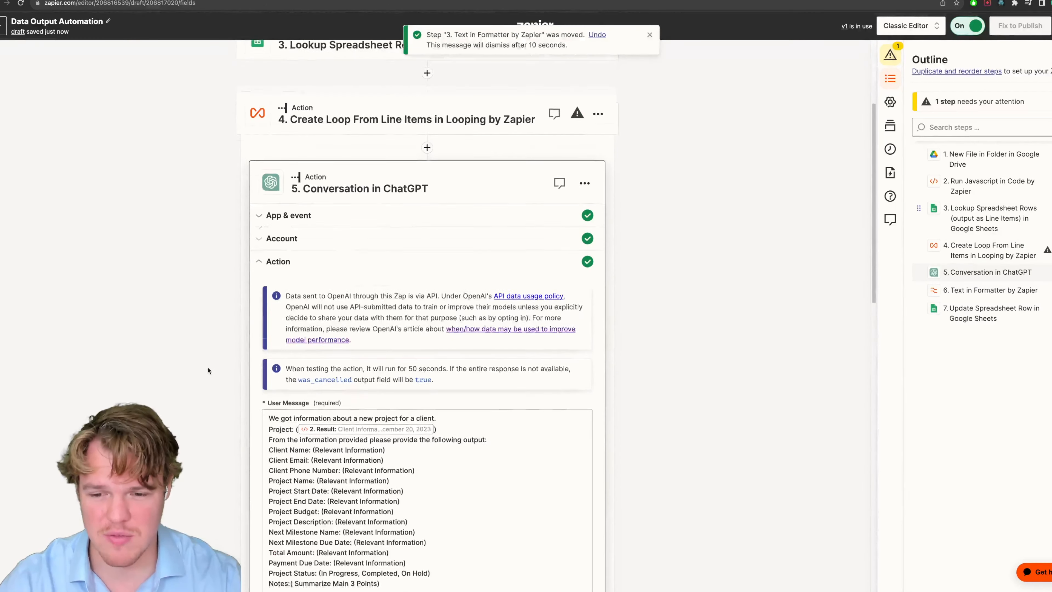
{"action": "scroll", "coordinate": [264, 343], "scroll_direction": "down", "scroll_amount": 1}
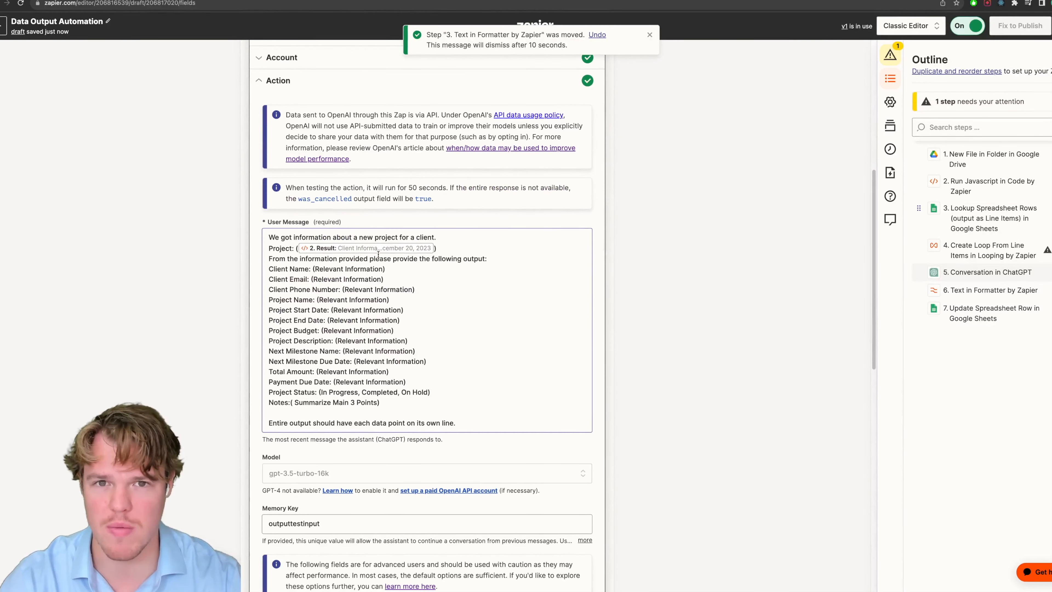
{"action": "left_click", "coordinate": [409, 268]}
{"action": "scroll", "coordinate": [158, 308], "scroll_direction": "down", "scroll_amount": 3}
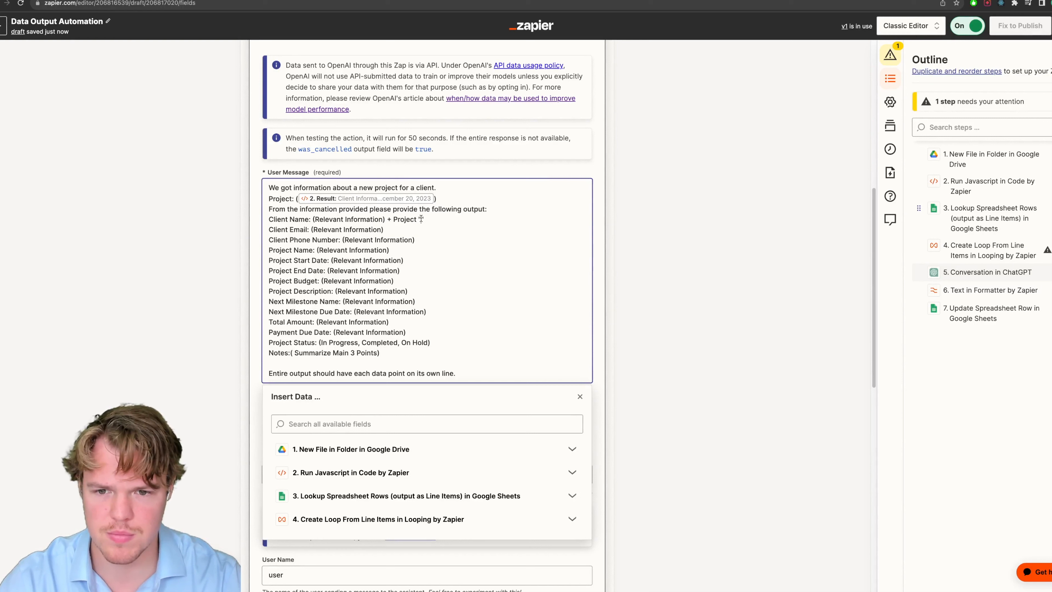
Copy the + Project "#" suffix to the end of every remaining data line of the user message, from Client Email through Notes.
{"action": "left_click_drag", "start_coordinate": [428, 219], "coordinate": [389, 220]}
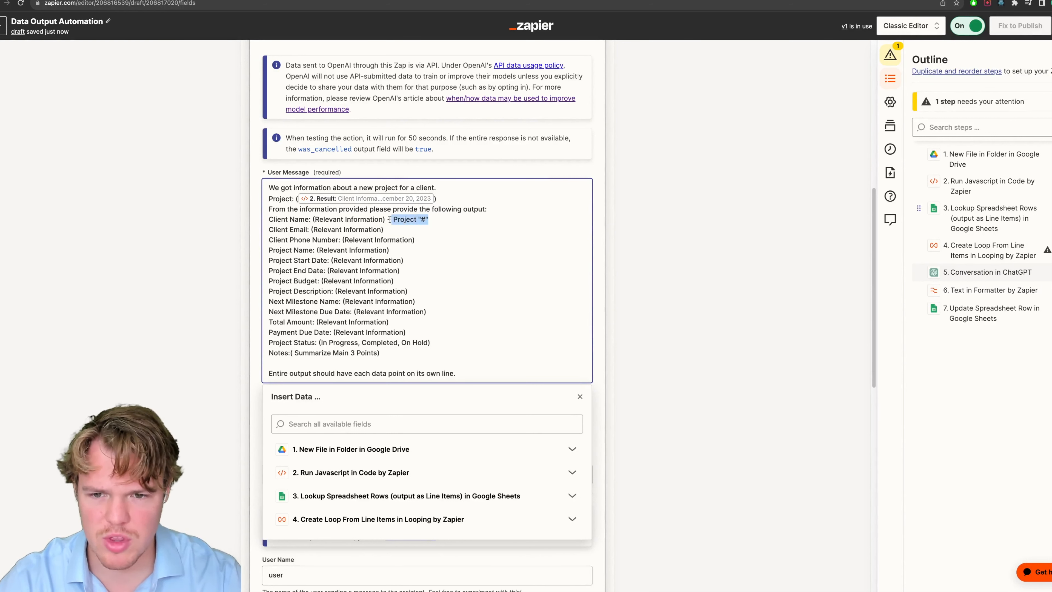
{"action": "key", "text": "ctrl+c"}
{"action": "left_click", "coordinate": [391, 230]}
{"action": "key", "text": "ctrl+v"}
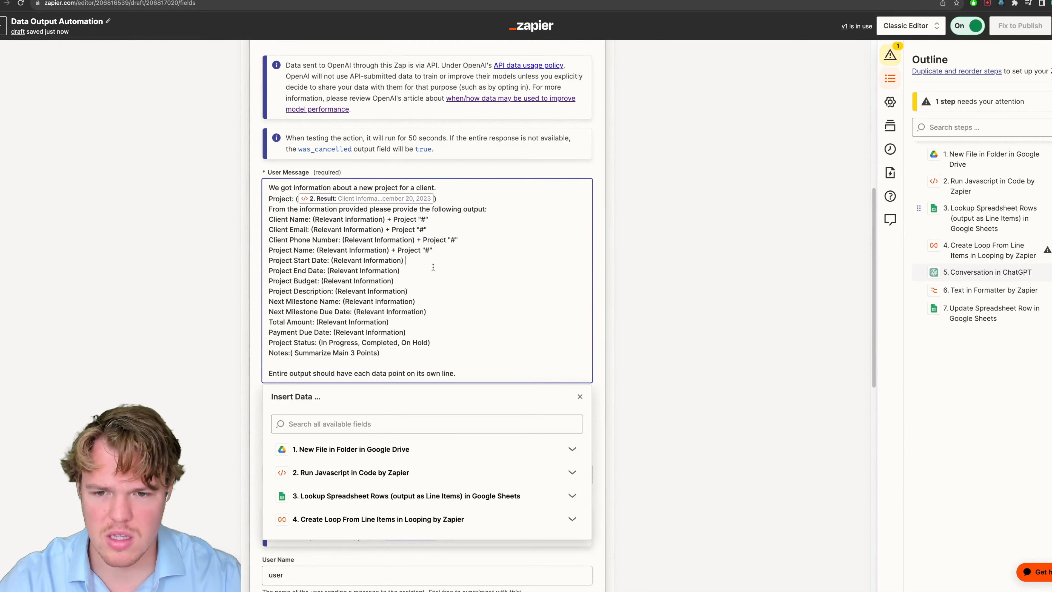
{"action": "key", "text": "ctrl+v"}
{"action": "left_click", "coordinate": [399, 270]}
{"action": "left_click", "coordinate": [423, 278]}
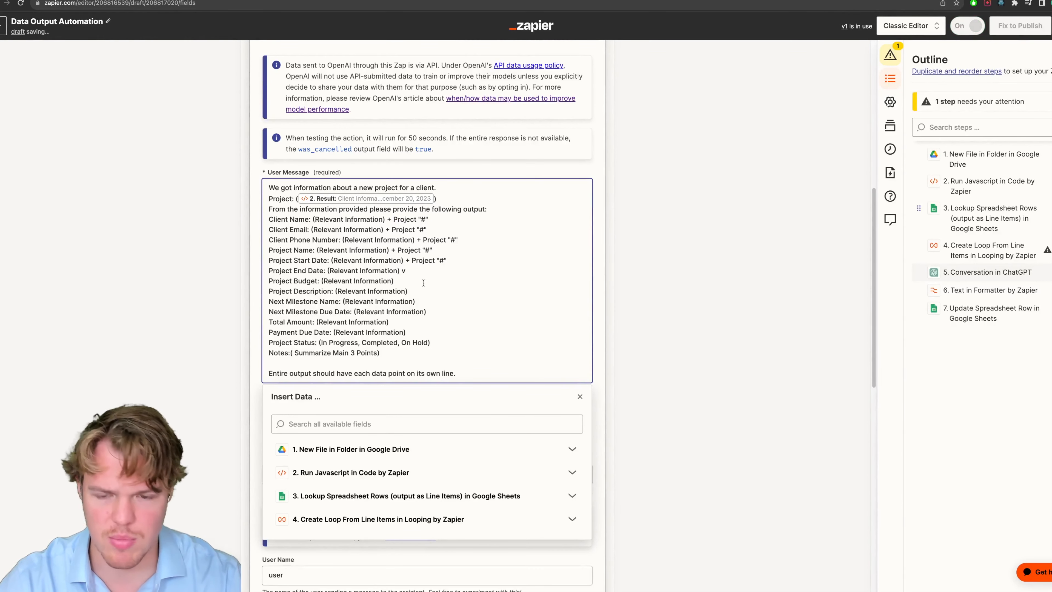
{"action": "key", "text": "ctrl+v"}
{"action": "key", "text": "ctrl+v"}
{"action": "left_click", "coordinate": [394, 281]}
{"action": "key", "text": "ctrl+v"}
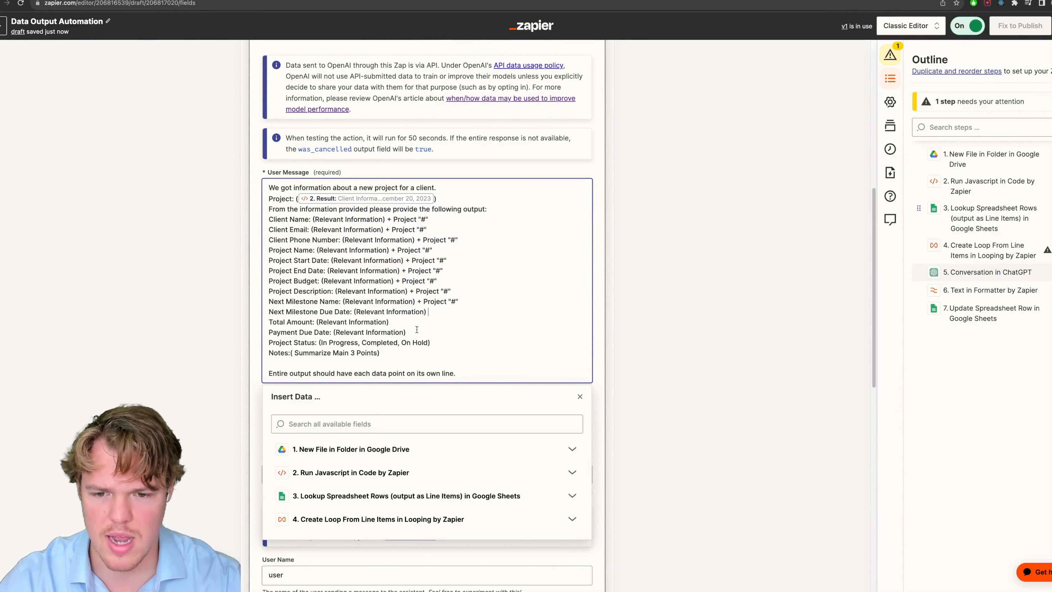
{"action": "key", "text": "ctrl+v"}
{"action": "key", "text": "ctrl+v"}
{"action": "left_click", "coordinate": [433, 342]}
{"action": "key", "text": "ctrl+v"}
{"action": "key", "text": "ctrl+v"}
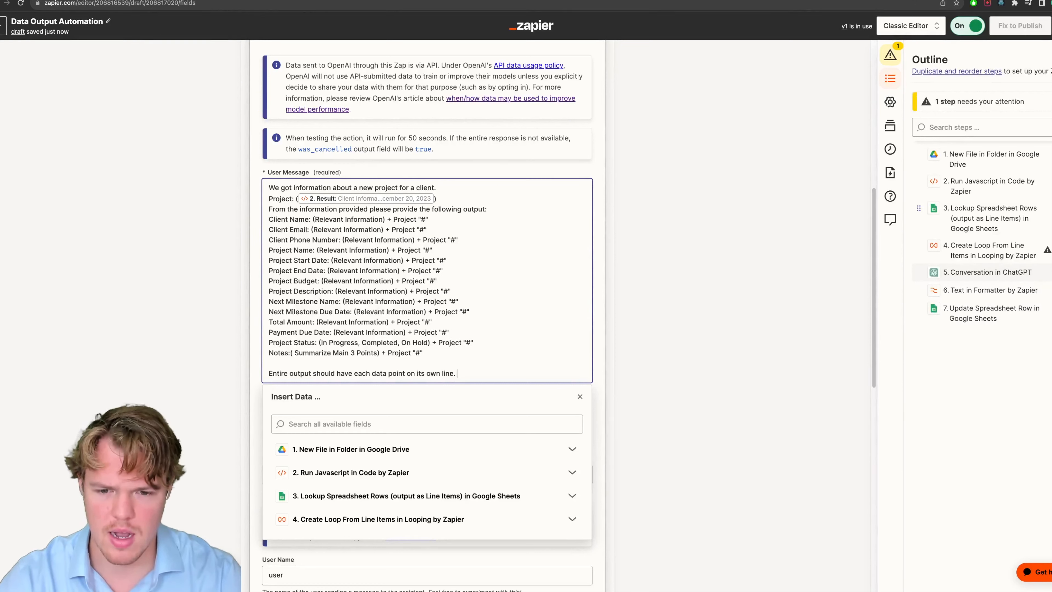
End the user message with an instruction to assume multiple projects and provide a number with the associated project for each data point, EG: Project 1.
{"action": "type", "text": "For tuo"}
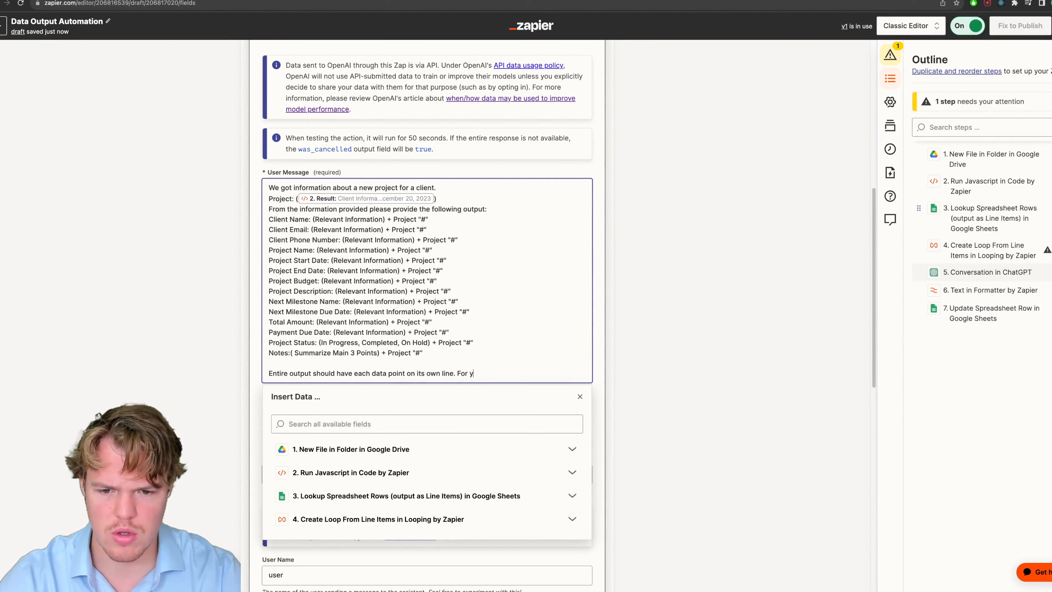
{"action": "type", "text": "r"}
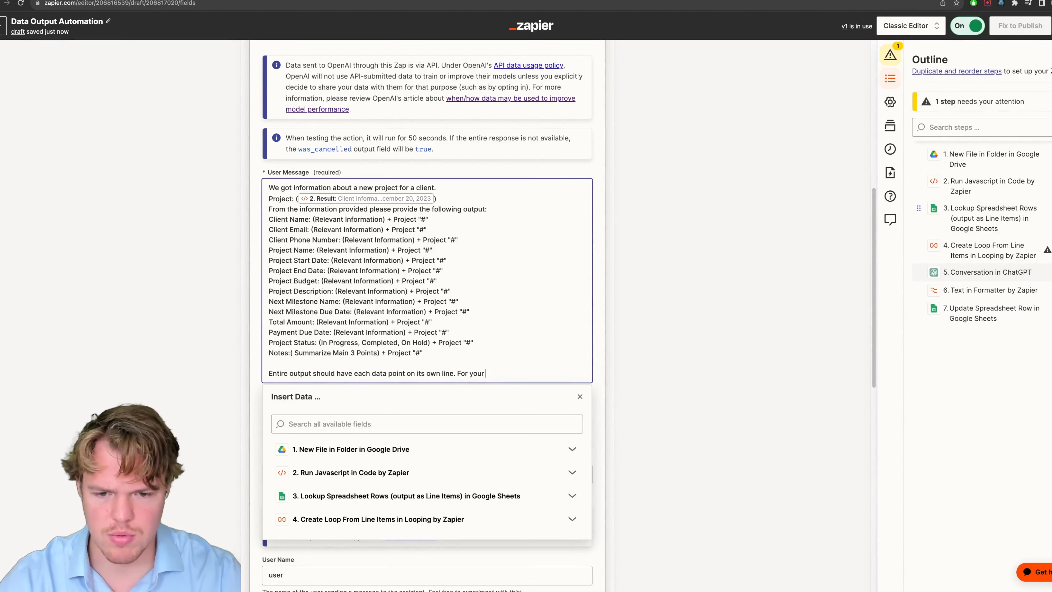
{"action": "type", "text": " output you can assume we hav"}
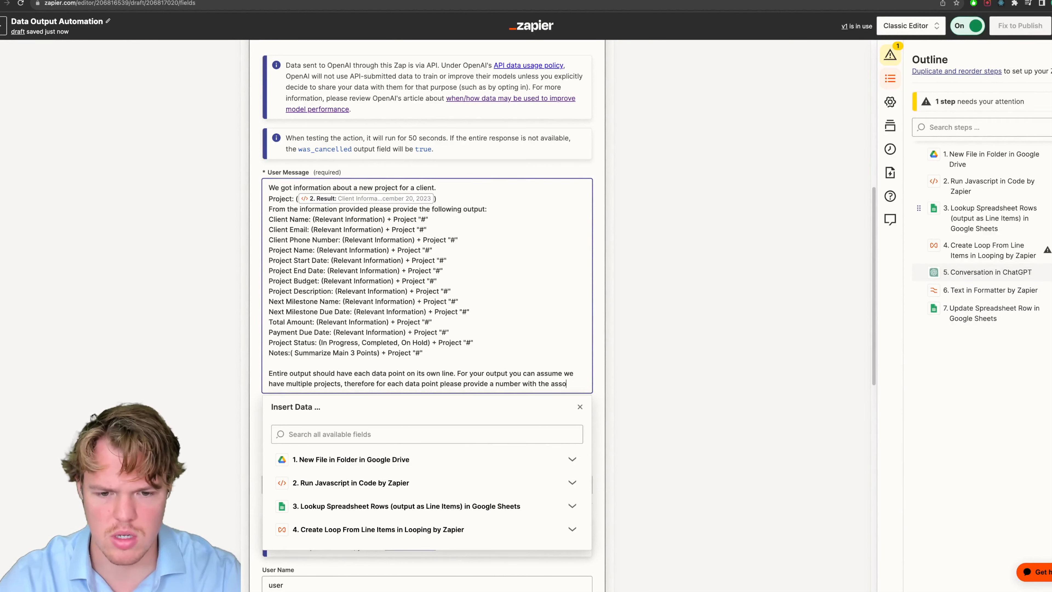
{"action": "type", "text": "d proje"}
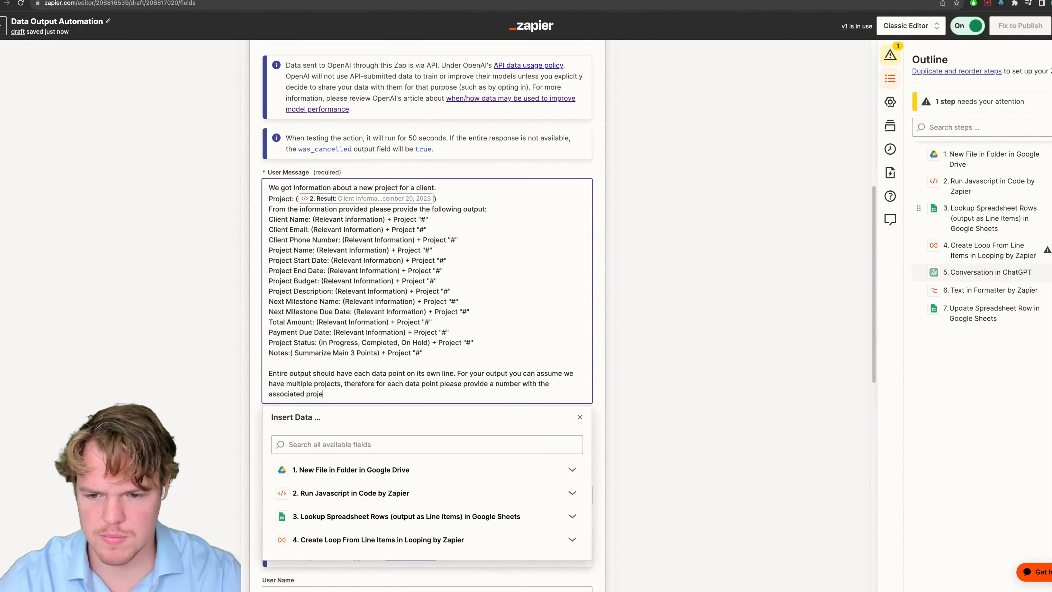
{"action": "type", "text": "ct. EG: "}
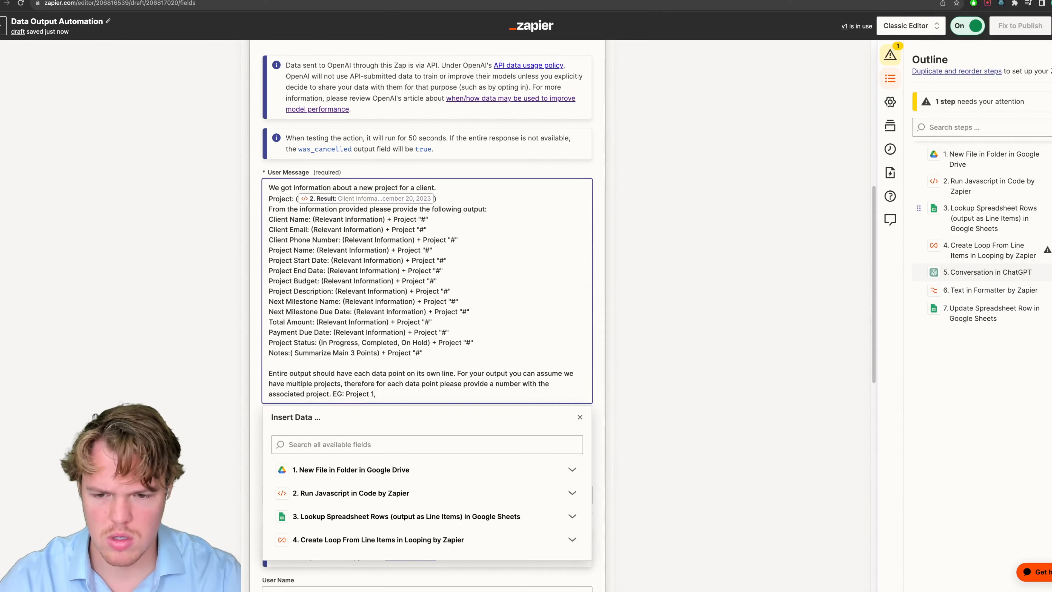
{"action": "type", "text": "Project 1, and e"}
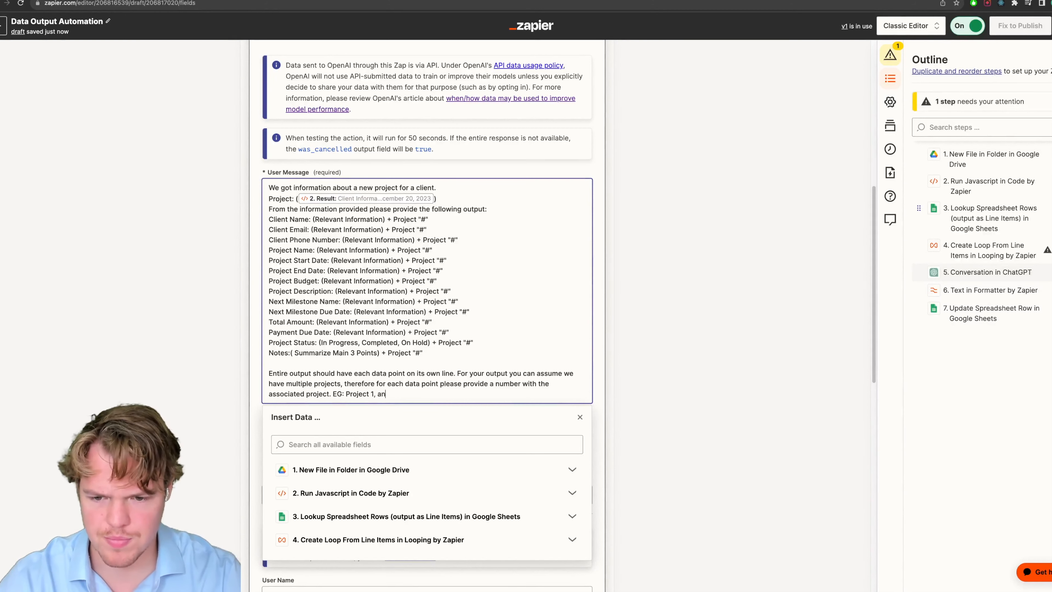
{"action": "key", "text": "BackSpace"}
{"action": "left_click", "coordinate": [182, 337]}
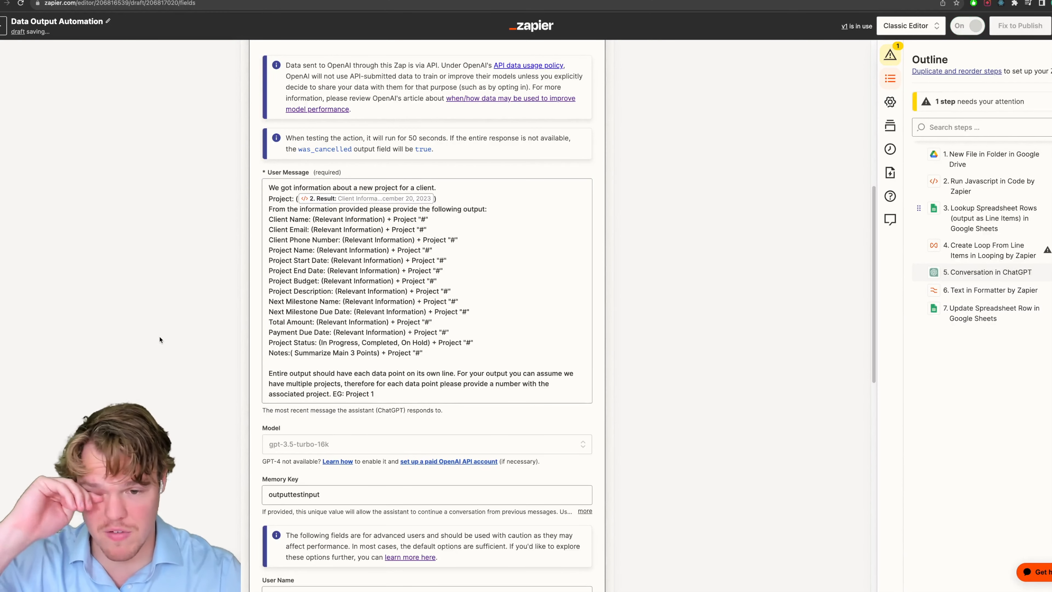
{"action": "scroll", "coordinate": [162, 338], "scroll_direction": "down", "scroll_amount": 1}
{"action": "scroll", "coordinate": [165, 336], "scroll_direction": "down", "scroll_amount": 6}
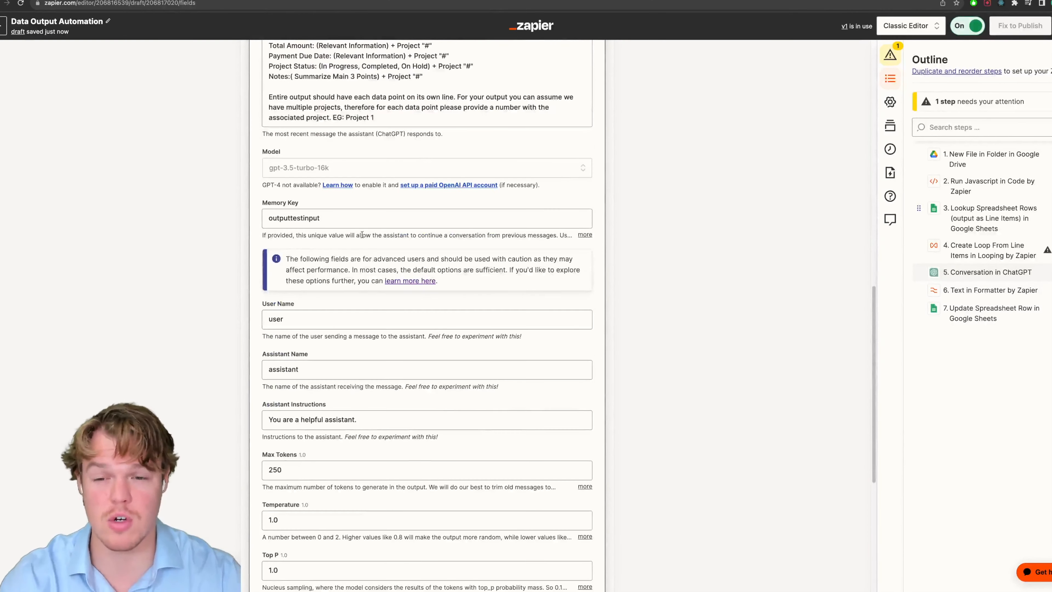
Continue to the test section of the ChatGPT conversation step and retest it with the current prompt.
{"action": "scroll", "coordinate": [124, 265], "scroll_direction": "down", "scroll_amount": 3}
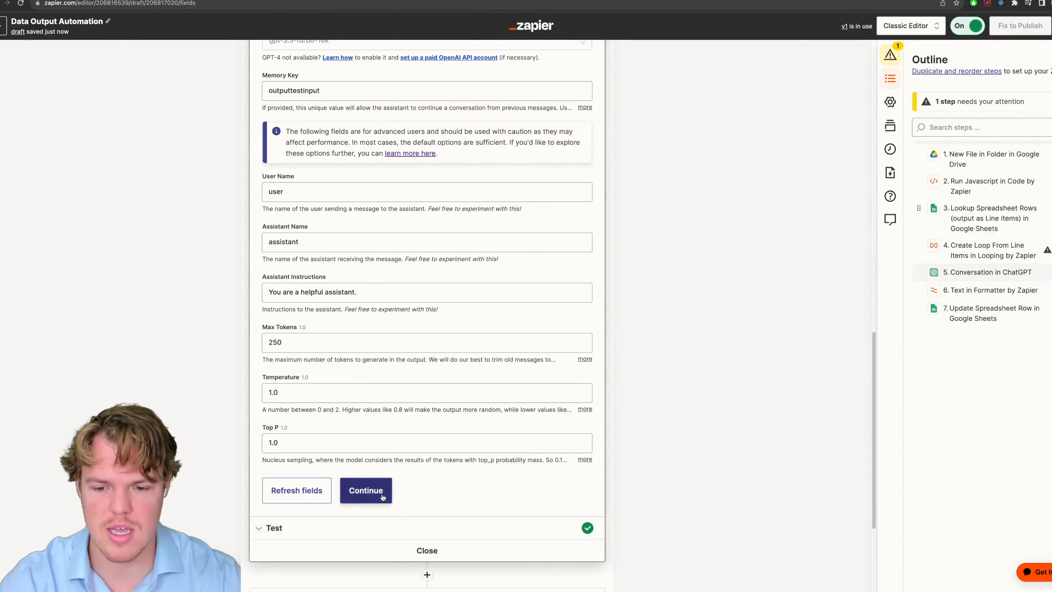
{"action": "left_click", "coordinate": [366, 491]}
{"action": "left_click", "coordinate": [292, 342]}
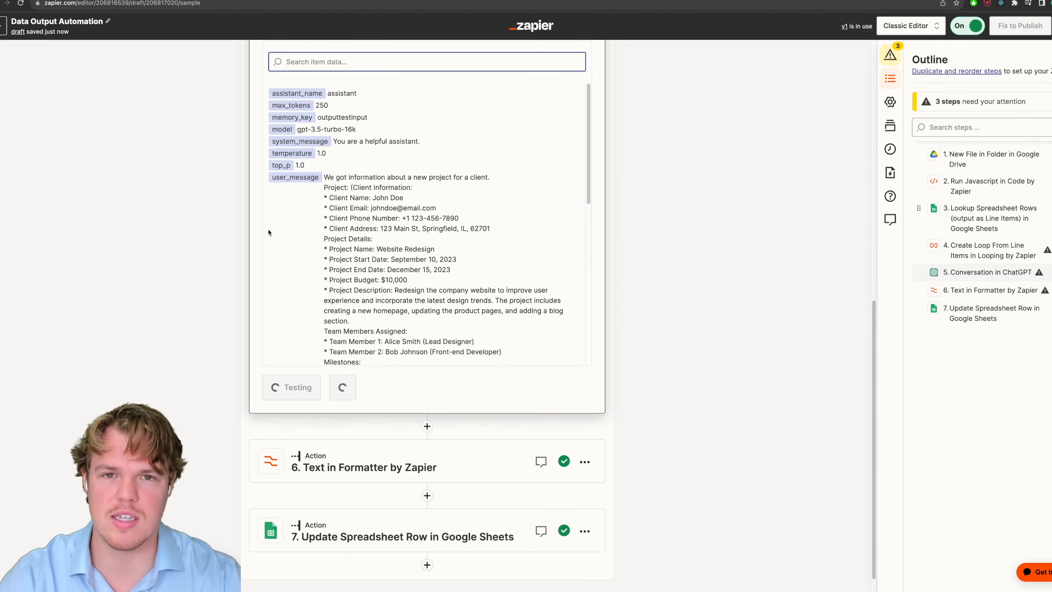
Examine the ChatGPT test response to check how the project number is attached to each data point.
{"action": "scroll", "coordinate": [391, 234], "scroll_direction": "down", "scroll_amount": 8}
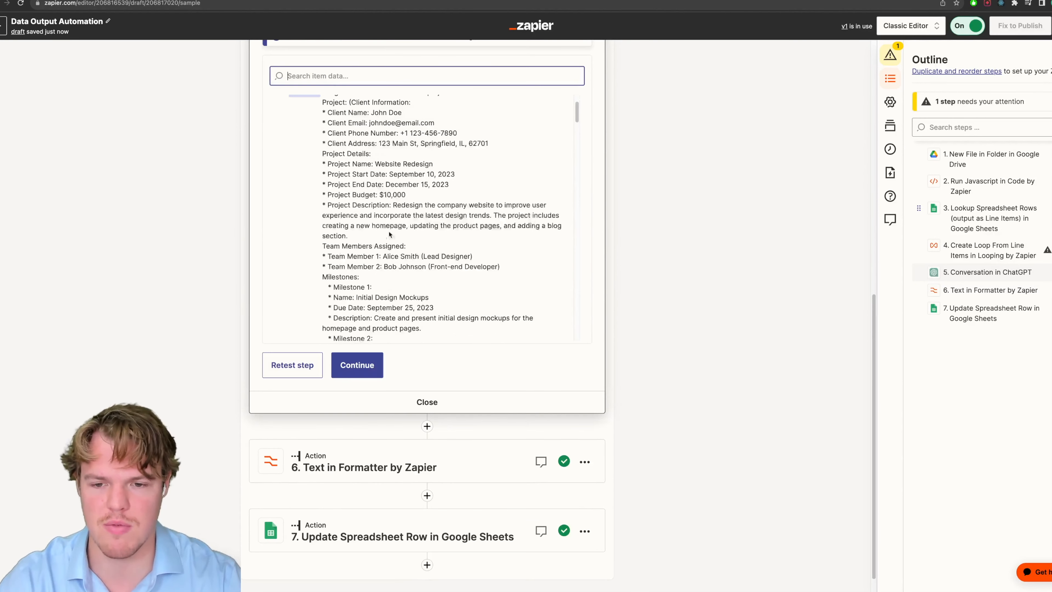
{"action": "scroll", "coordinate": [392, 237], "scroll_direction": "down", "scroll_amount": 4}
{"action": "scroll", "coordinate": [393, 237], "scroll_direction": "down", "scroll_amount": 2}
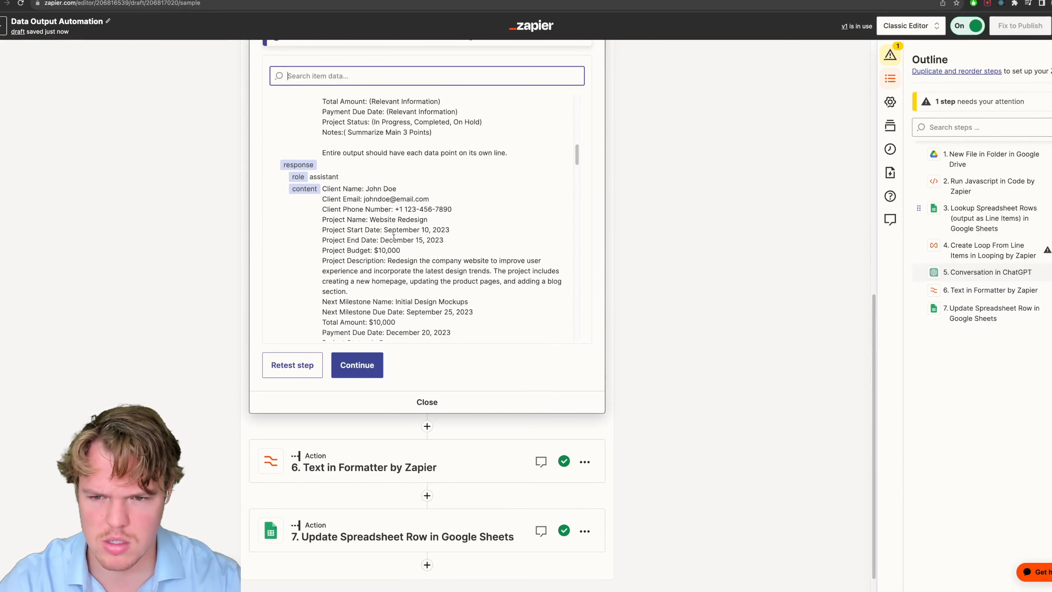
{"action": "scroll", "coordinate": [393, 237], "scroll_direction": "down", "scroll_amount": 5}
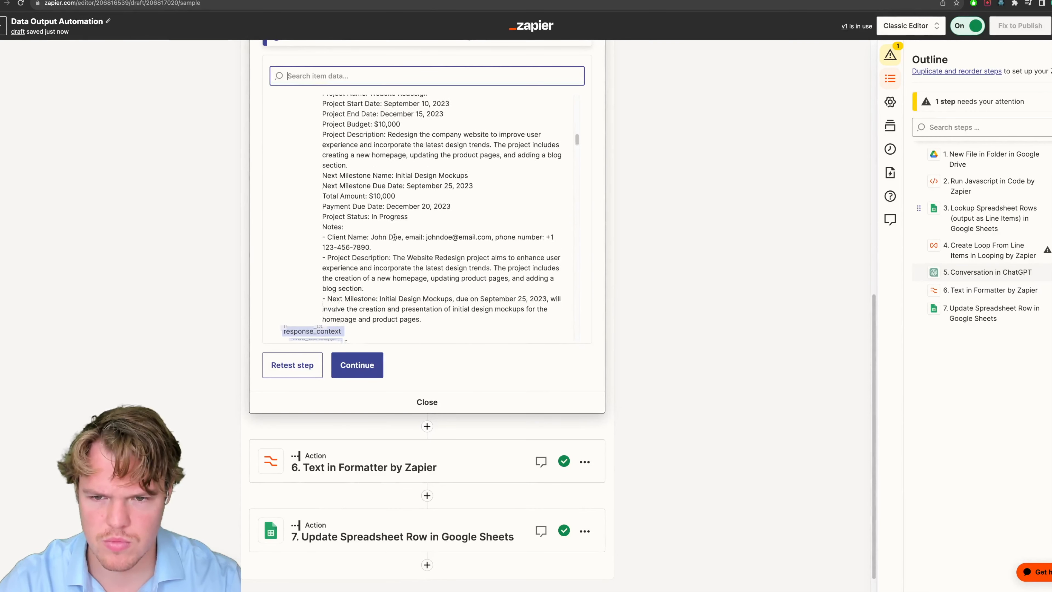
{"action": "scroll", "coordinate": [394, 237], "scroll_direction": "up", "scroll_amount": 5}
{"action": "scroll", "coordinate": [452, 250], "scroll_direction": "down", "scroll_amount": 5}
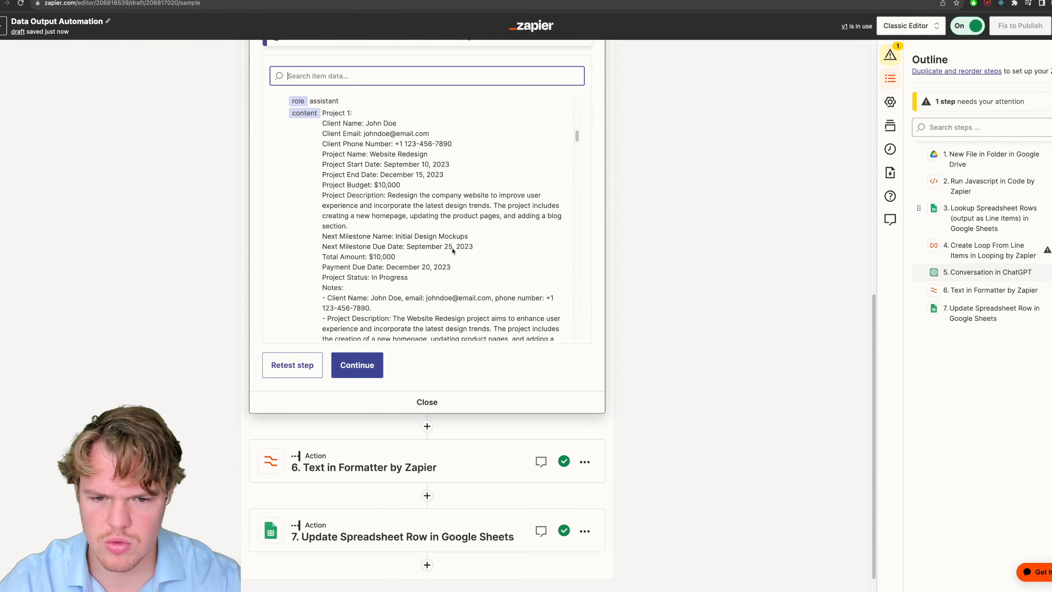
{"action": "scroll", "coordinate": [434, 248], "scroll_direction": "up", "scroll_amount": 10}
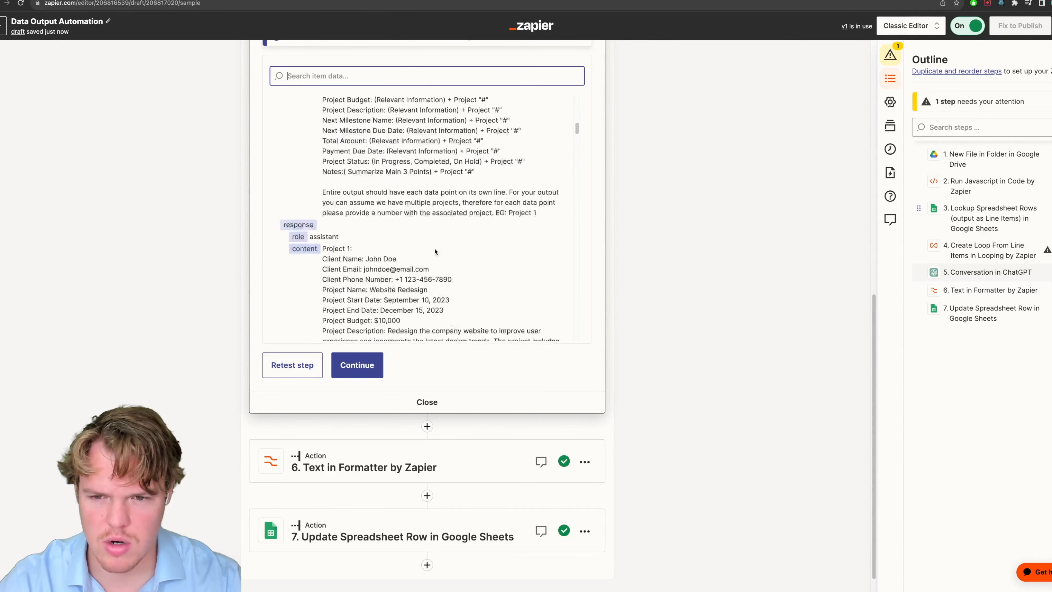
{"action": "scroll", "coordinate": [435, 249], "scroll_direction": "down", "scroll_amount": 10}
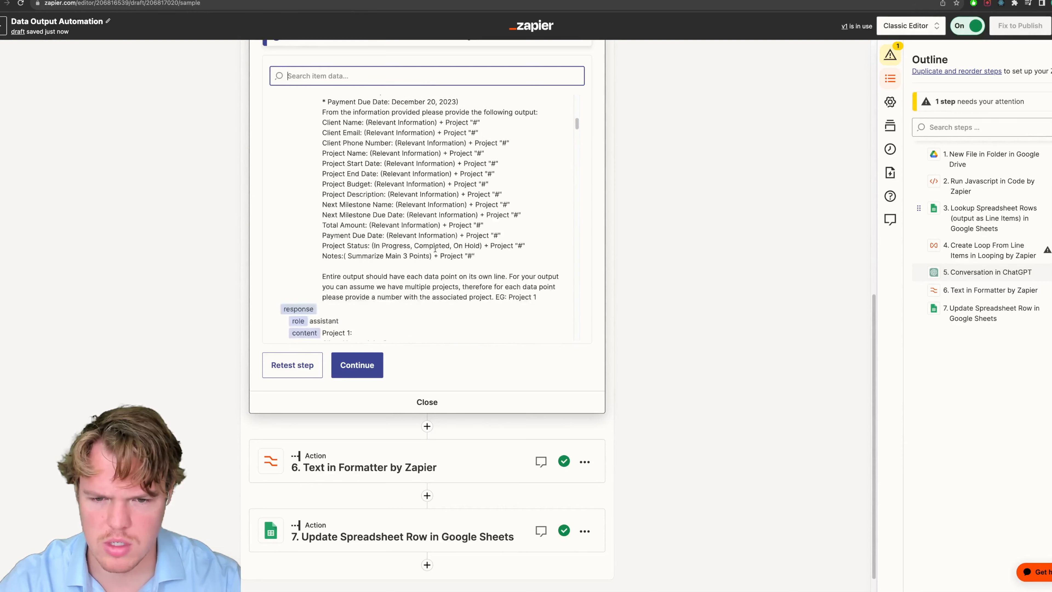
{"action": "scroll", "coordinate": [209, 156], "scroll_direction": "up", "scroll_amount": 3}
{"action": "scroll", "coordinate": [208, 157], "scroll_direction": "up", "scroll_amount": 1}
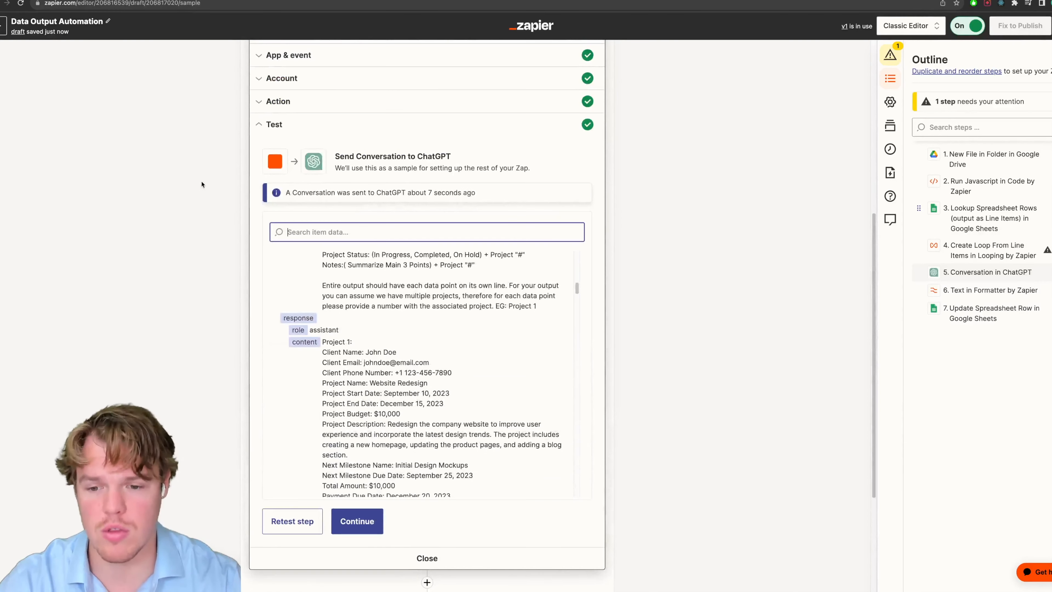
{"action": "left_click_drag", "start_coordinate": [381, 353], "coordinate": [324, 348]}
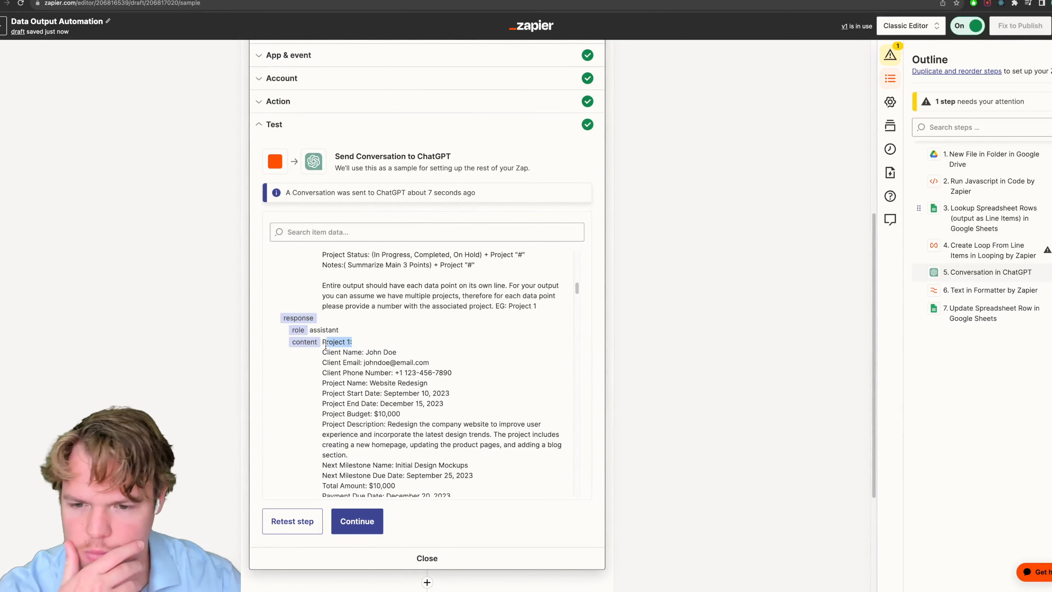
{"action": "scroll", "coordinate": [325, 350], "scroll_direction": "down", "scroll_amount": 3}
{"action": "scroll", "coordinate": [306, 278], "scroll_direction": "down", "scroll_amount": 1}
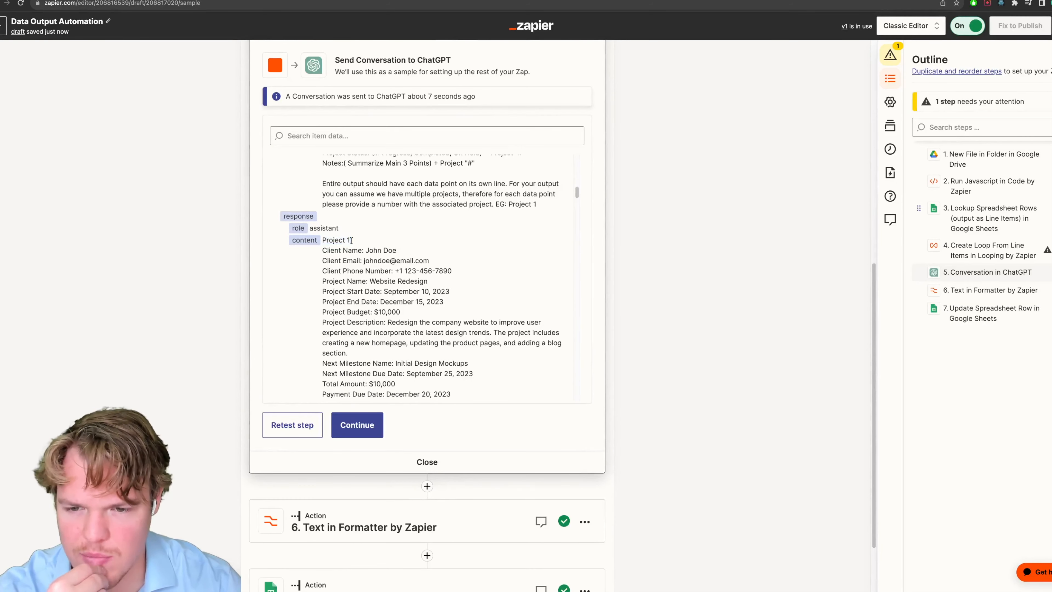
{"action": "scroll", "coordinate": [305, 278], "scroll_direction": "down", "scroll_amount": 2}
{"action": "left_click", "coordinate": [349, 255]}
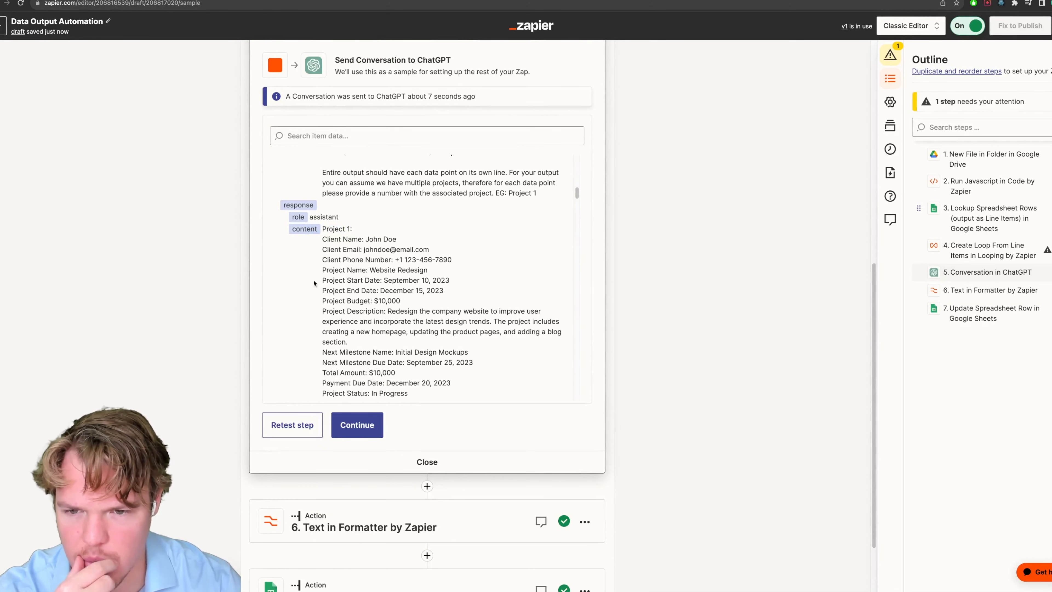
{"action": "scroll", "coordinate": [304, 283], "scroll_direction": "down", "scroll_amount": 5}
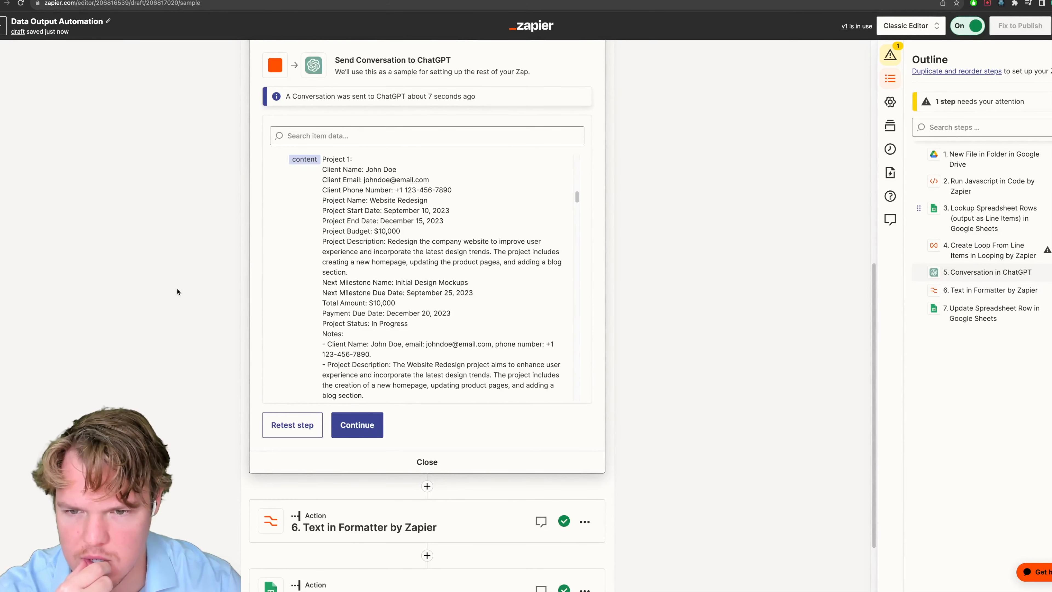
{"action": "scroll", "coordinate": [177, 289], "scroll_direction": "down", "scroll_amount": 2}
{"action": "scroll", "coordinate": [187, 320], "scroll_direction": "down", "scroll_amount": 1}
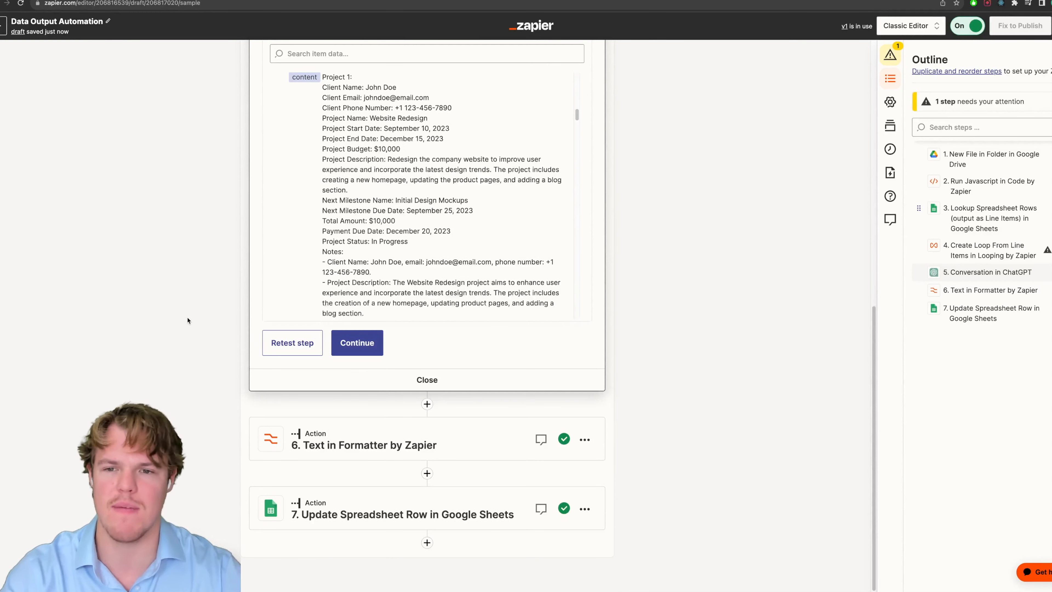
Set the separator of the Split Text action in step 6, Text in Formatter, to Project.
{"action": "left_click", "coordinate": [375, 445]}
{"action": "left_click", "coordinate": [331, 464]}
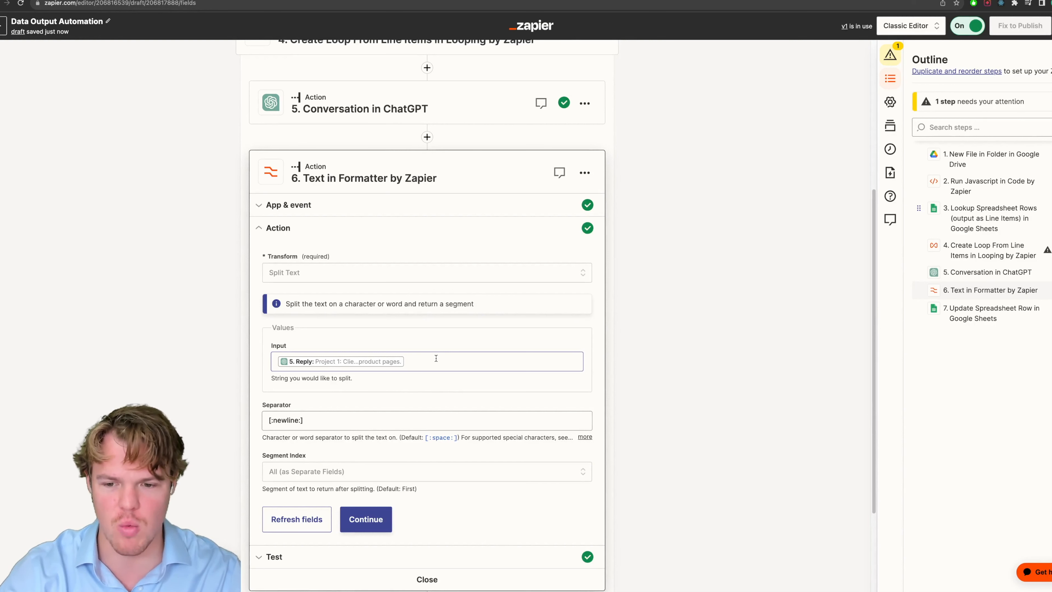
{"action": "left_click", "coordinate": [325, 421]}
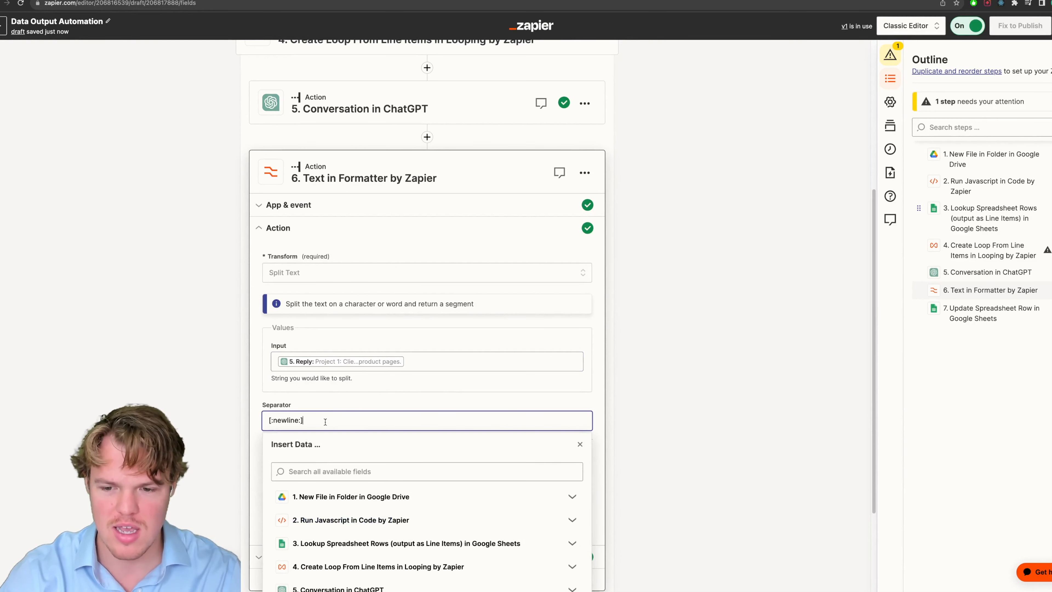
{"action": "key", "text": "super+a"}
{"action": "key", "text": "BackSpace"}
{"action": "scroll", "coordinate": [219, 415], "scroll_direction": "down", "scroll_amount": 1}
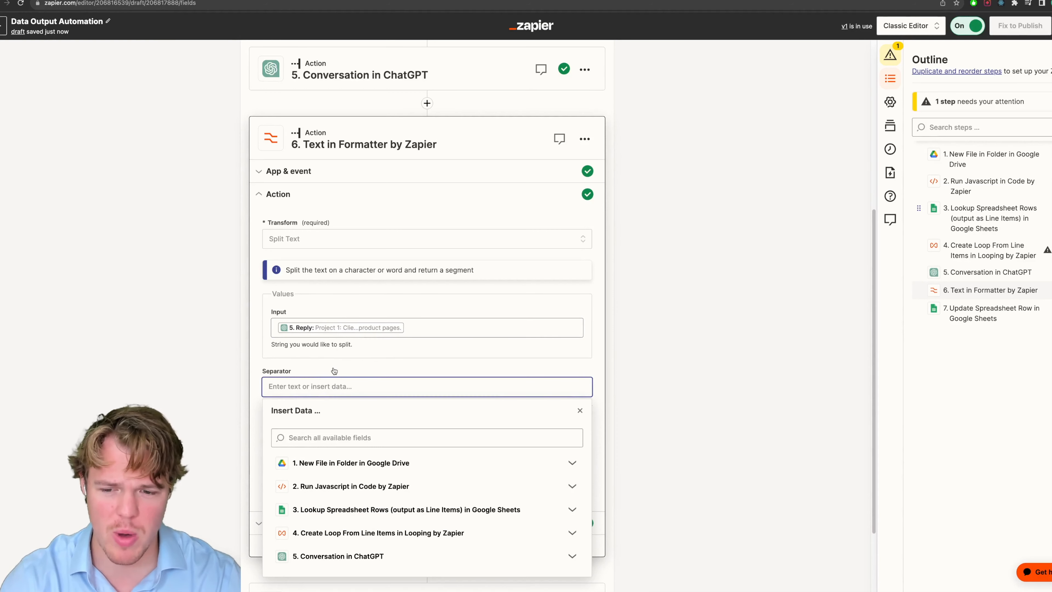
{"action": "type", "text": "Project"}
{"action": "left_click", "coordinate": [179, 382]}
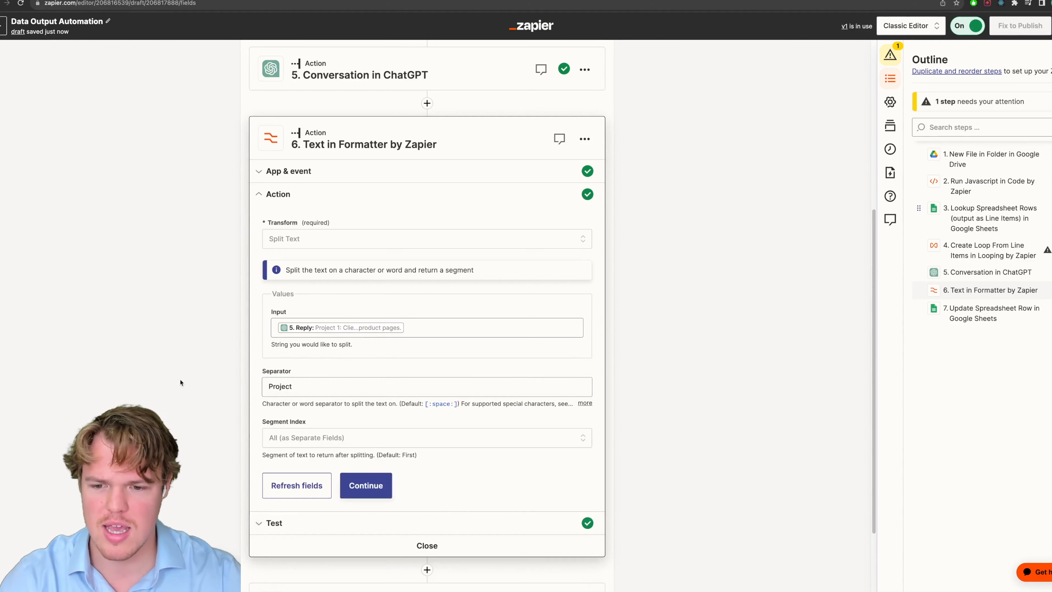
Retest the Formatter step with the new separator and review the split output items.
{"action": "scroll", "coordinate": [179, 381], "scroll_direction": "down", "scroll_amount": 3}
{"action": "left_click", "coordinate": [387, 389]}
{"action": "scroll", "coordinate": [426, 364], "scroll_direction": "down", "scroll_amount": 5}
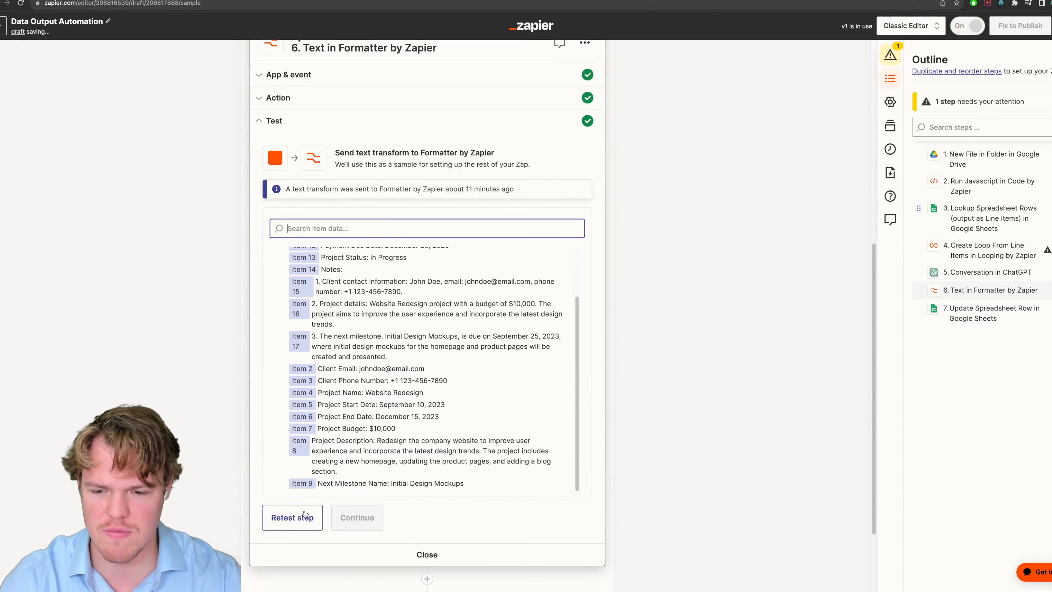
{"action": "left_click", "coordinate": [311, 509]}
{"action": "left_click_drag", "start_coordinate": [297, 290], "coordinate": [397, 527]}
{"action": "left_click", "coordinate": [161, 377]}
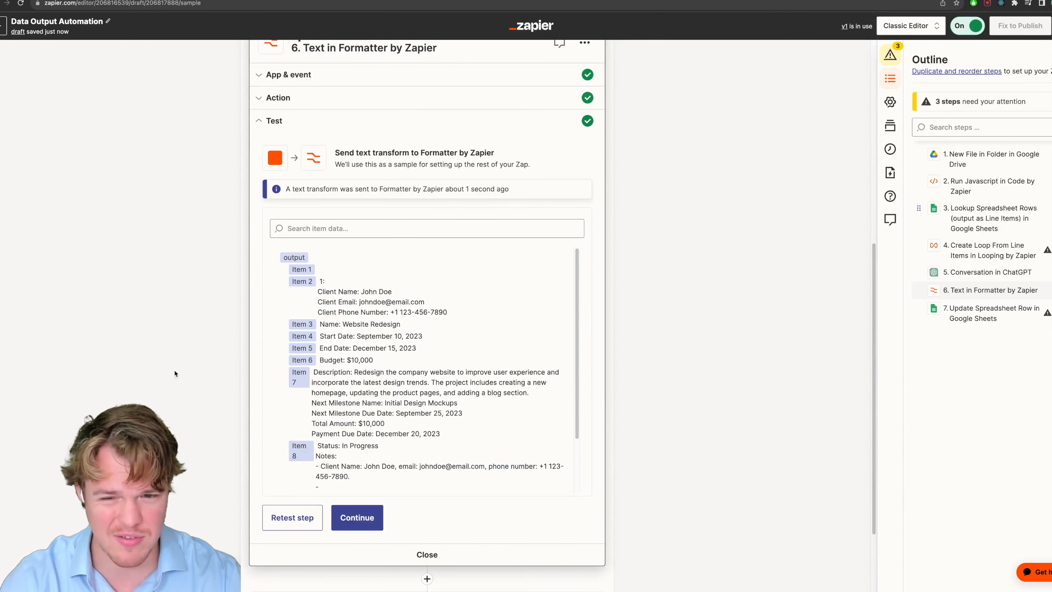
{"action": "scroll", "coordinate": [327, 341], "scroll_direction": "down", "scroll_amount": 5}
{"action": "scroll", "coordinate": [327, 340], "scroll_direction": "up", "scroll_amount": 3}
{"action": "scroll", "coordinate": [233, 280], "scroll_direction": "up", "scroll_amount": 5}
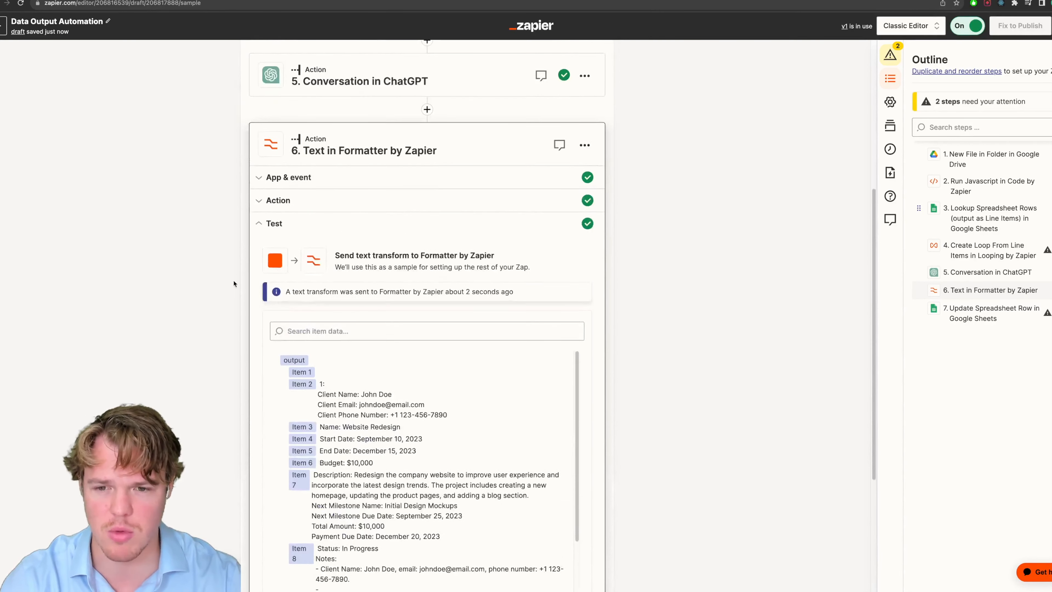
Replace Project with XYZ in the example at the end of the ChatGPT step's user message.
{"action": "scroll", "coordinate": [233, 280], "scroll_direction": "up", "scroll_amount": 1}
{"action": "left_click", "coordinate": [277, 237]}
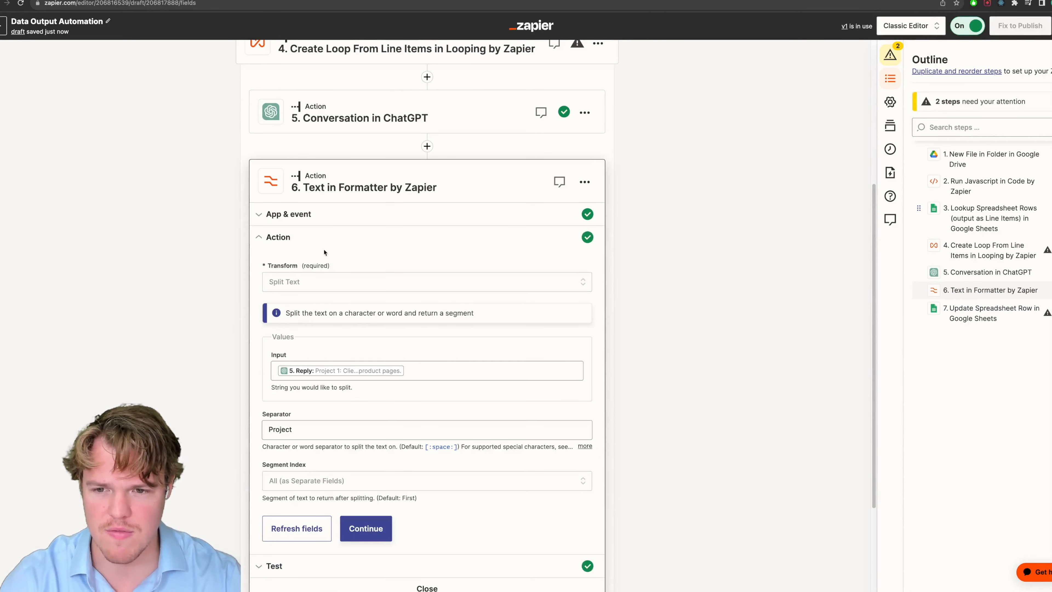
{"action": "left_click", "coordinate": [321, 221]}
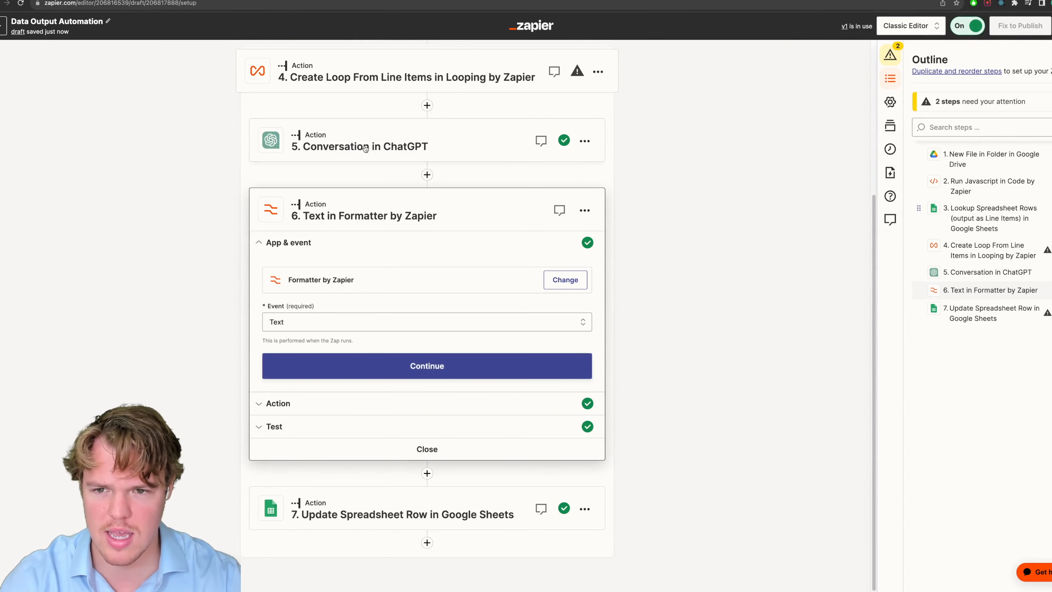
{"action": "left_click", "coordinate": [365, 149]}
{"action": "left_click", "coordinate": [312, 464]}
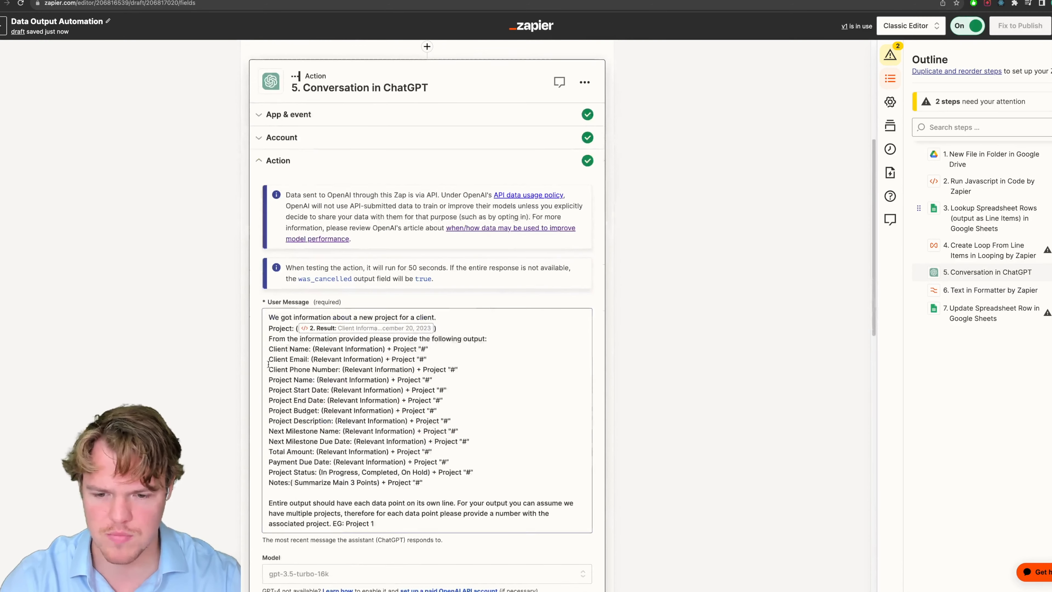
{"action": "double_click", "coordinate": [357, 523]}
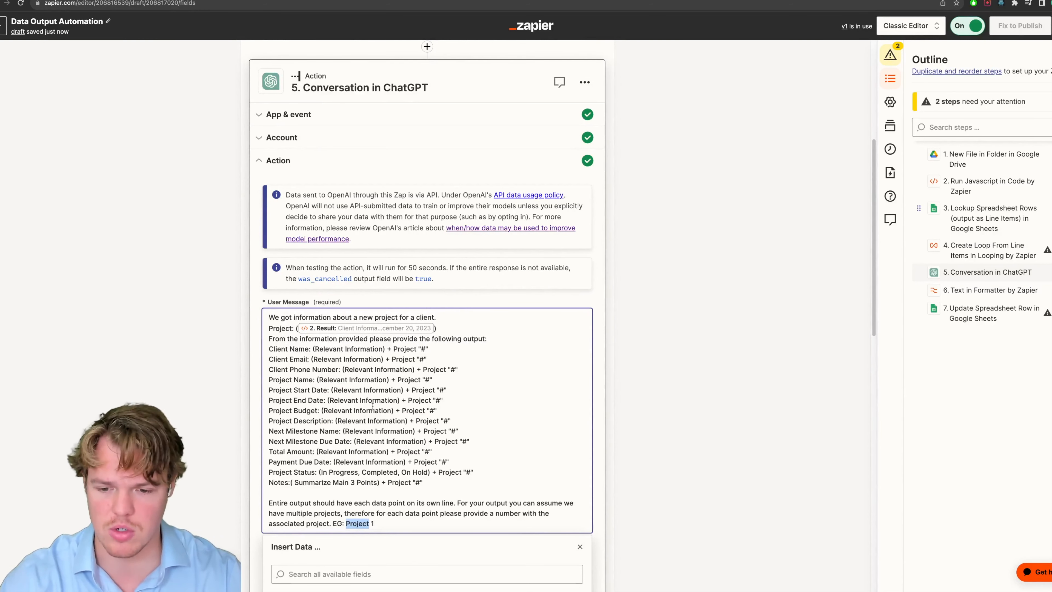
{"action": "type", "text": "XYZ"}
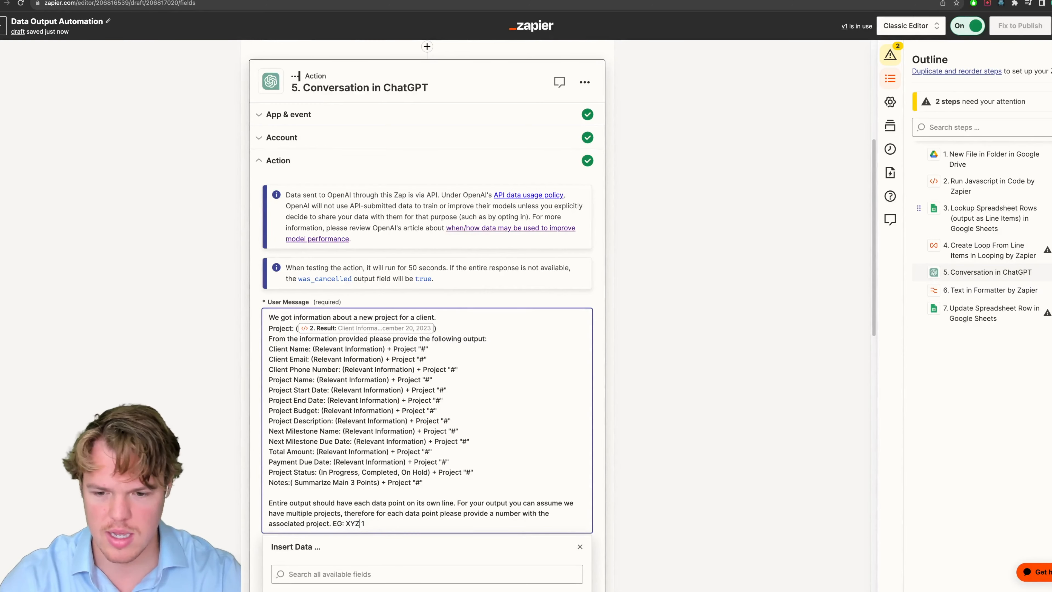
{"action": "left_click", "coordinate": [188, 393]}
Retest the ChatGPT conversation step with the revised XYZ 1 example and review the response.
{"action": "scroll", "coordinate": [188, 393], "scroll_direction": "down", "scroll_amount": 5}
{"action": "scroll", "coordinate": [239, 381], "scroll_direction": "up", "scroll_amount": 1}
{"action": "scroll", "coordinate": [240, 381], "scroll_direction": "down", "scroll_amount": 4}
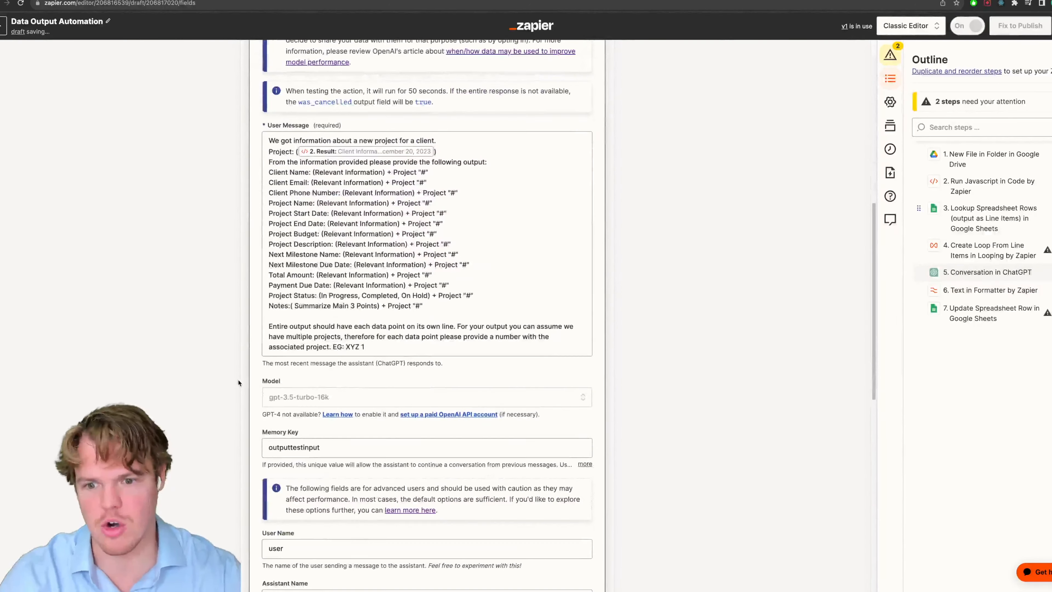
{"action": "scroll", "coordinate": [242, 379], "scroll_direction": "down", "scroll_amount": 9}
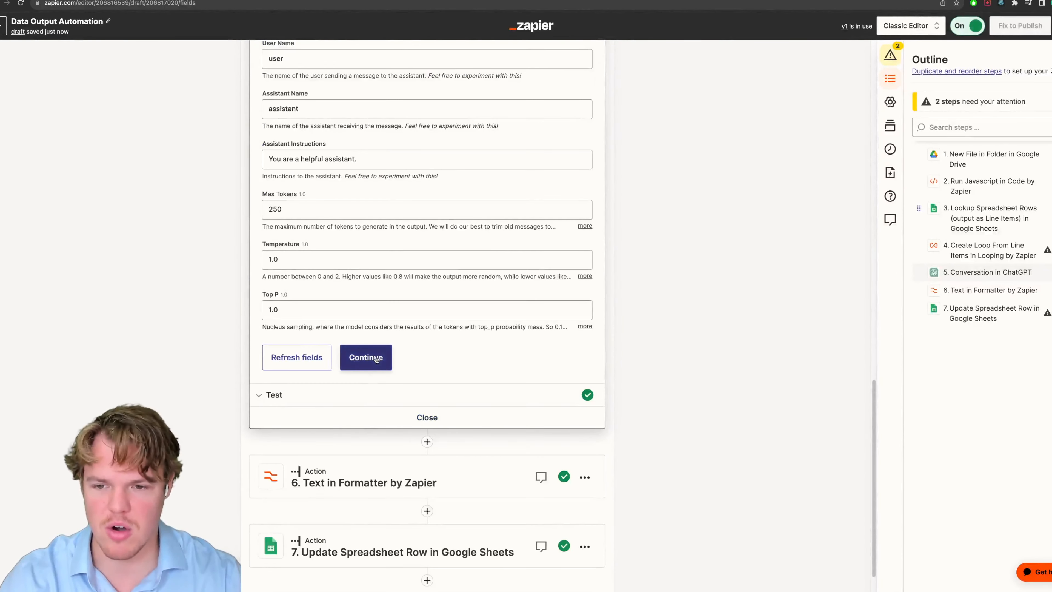
{"action": "left_click", "coordinate": [366, 357]}
{"action": "left_click", "coordinate": [301, 347]}
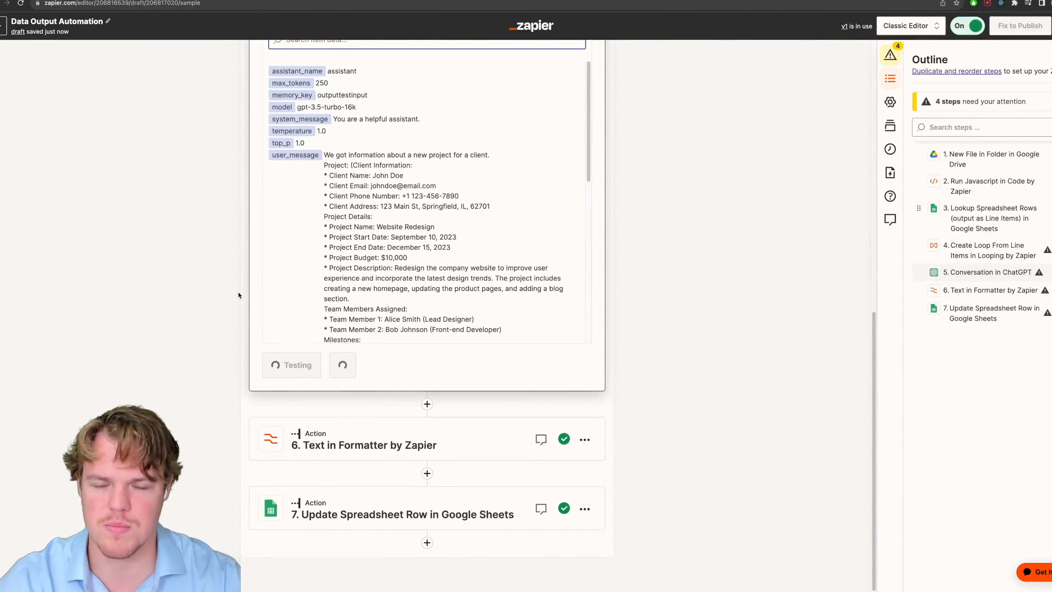
{"action": "scroll", "coordinate": [354, 274], "scroll_direction": "down", "scroll_amount": 6}
{"action": "scroll", "coordinate": [354, 275], "scroll_direction": "down", "scroll_amount": 4}
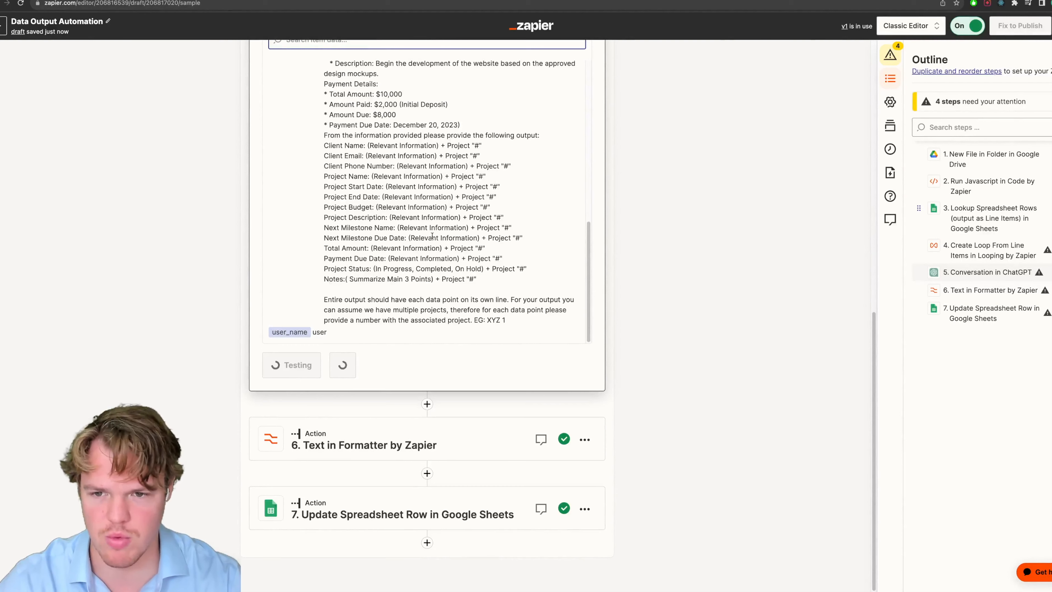
{"action": "scroll", "coordinate": [221, 227], "scroll_direction": "up", "scroll_amount": 1}
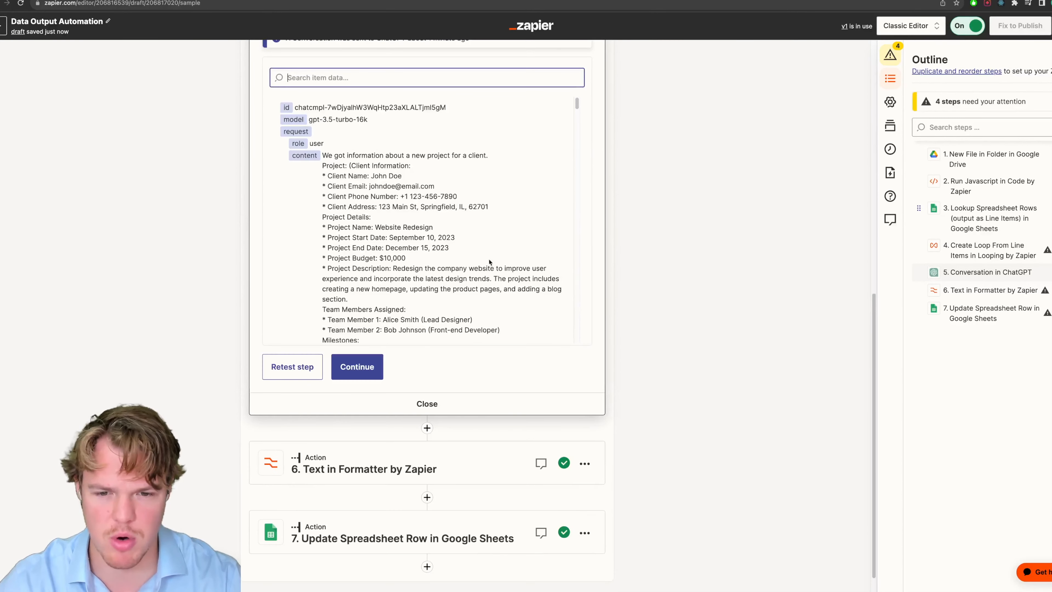
{"action": "scroll", "coordinate": [360, 206], "scroll_direction": "down", "scroll_amount": 10}
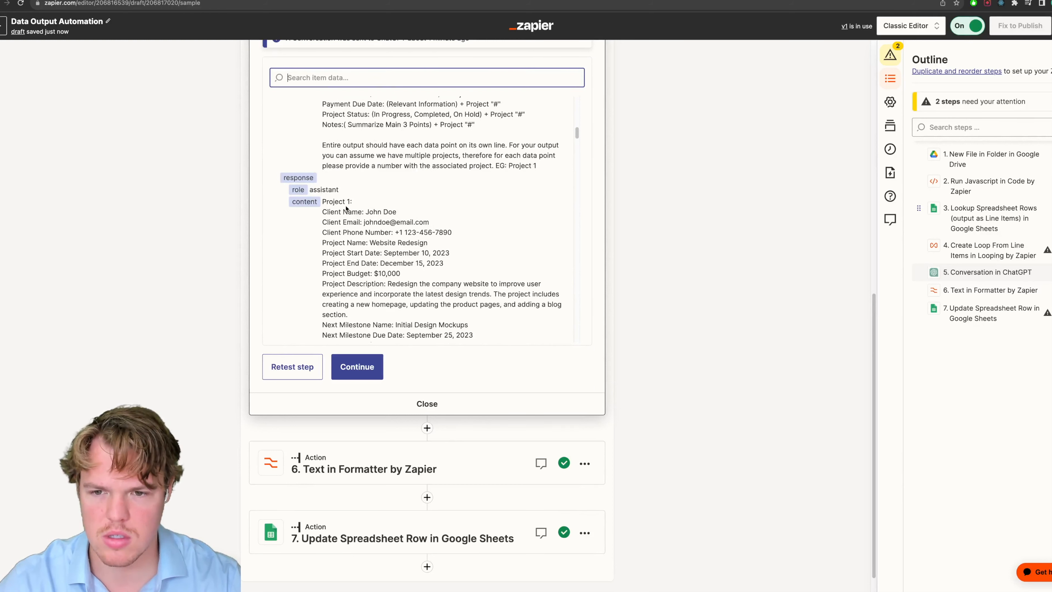
{"action": "scroll", "coordinate": [345, 208], "scroll_direction": "down", "scroll_amount": 5}
{"action": "scroll", "coordinate": [347, 214], "scroll_direction": "down", "scroll_amount": 2}
Replace "Project" with "XYZ" before the "#" in every data point line of the ChatGPT user message and continue to the test.
{"action": "scroll", "coordinate": [331, 217], "scroll_direction": "up", "scroll_amount": 8}
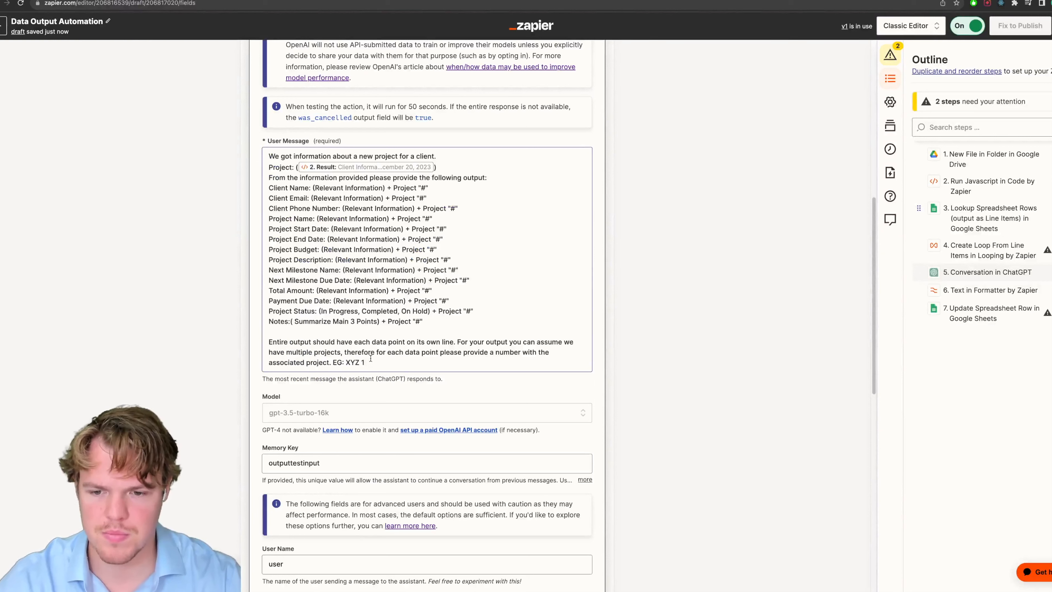
{"action": "left_click", "coordinate": [354, 362]}
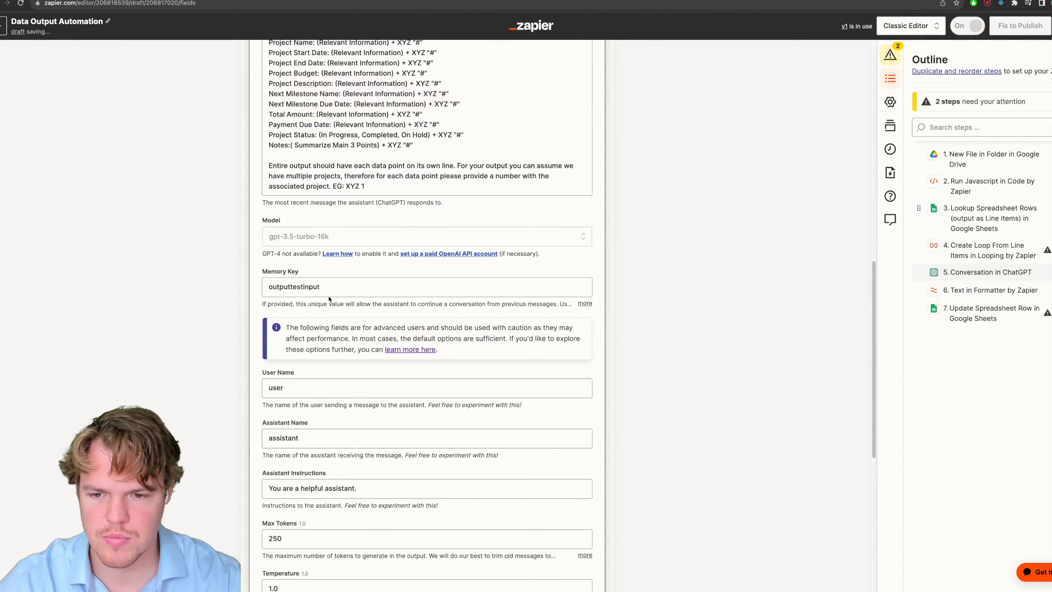
{"action": "left_click", "coordinate": [297, 286]}
{"action": "scroll", "coordinate": [297, 286], "scroll_direction": "down", "scroll_amount": 5}
{"action": "left_click", "coordinate": [365, 414]}
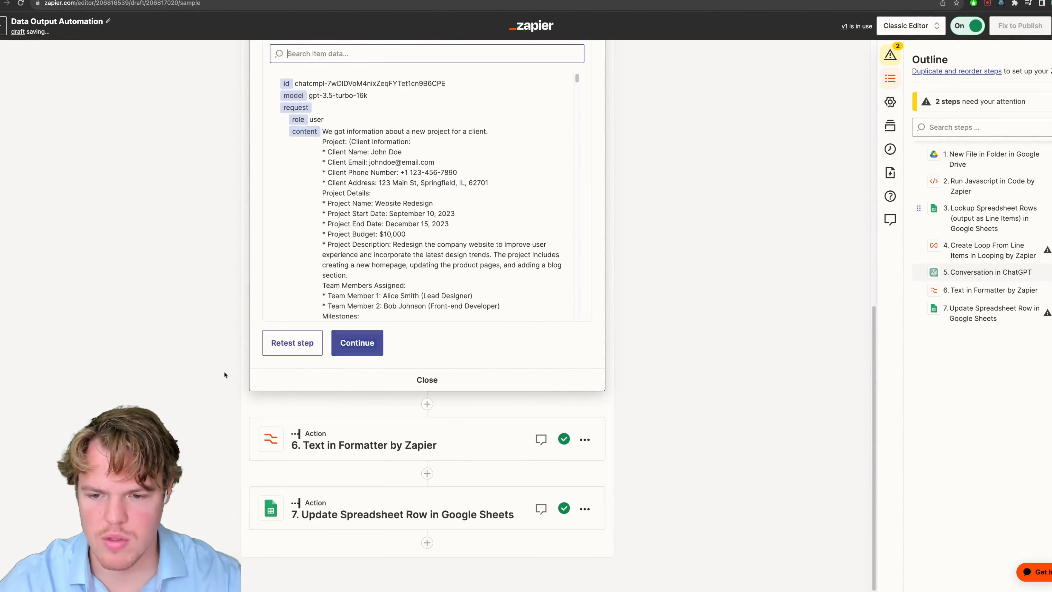
Retest the ChatGPT step with the XYZ marker on every data point line and review the assistant's response.
{"action": "left_click", "coordinate": [292, 342]}
{"action": "scroll", "coordinate": [289, 251], "scroll_direction": "down", "scroll_amount": 5}
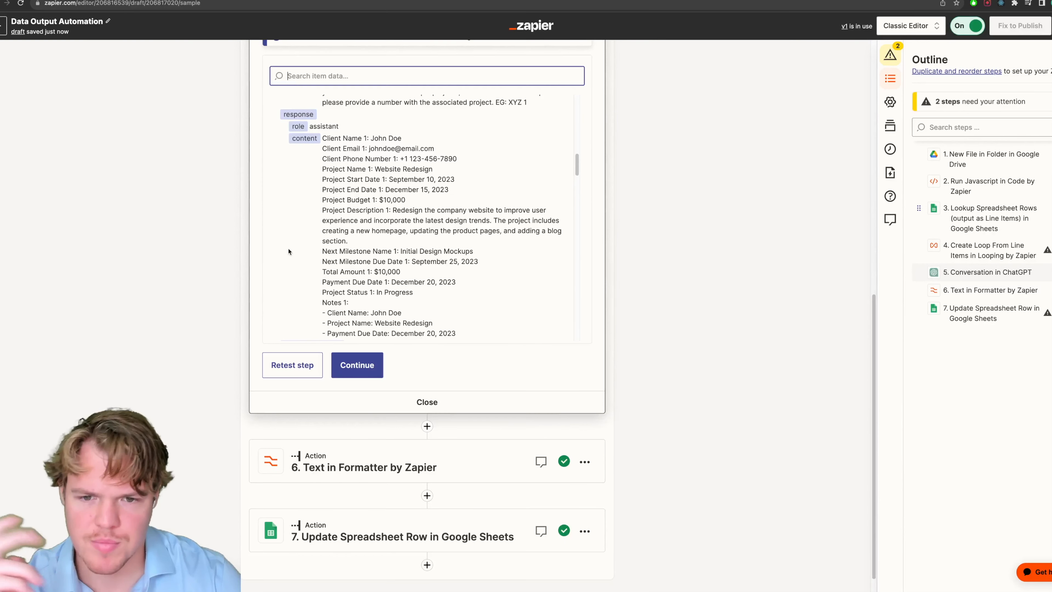
{"action": "scroll", "coordinate": [290, 251], "scroll_direction": "down", "scroll_amount": 1}
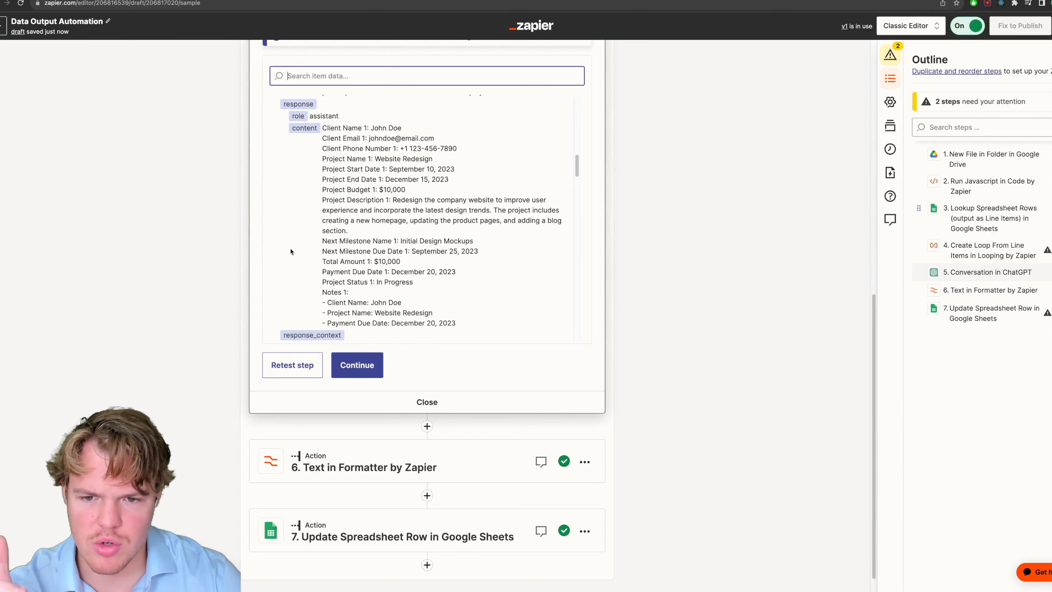
{"action": "scroll", "coordinate": [153, 263], "scroll_direction": "up", "scroll_amount": 5}
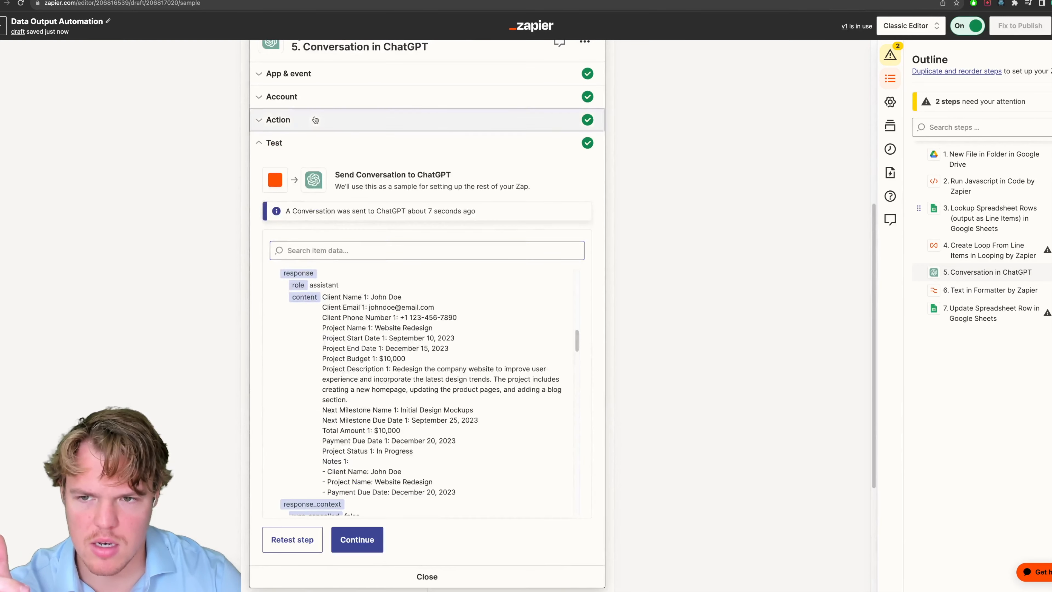
Replace XYZ with Overview in the example at the end of the ChatGPT step's user message.
{"action": "left_click", "coordinate": [289, 117]}
{"action": "double_click", "coordinate": [354, 336]}
{"action": "type", "text": "Ove"}
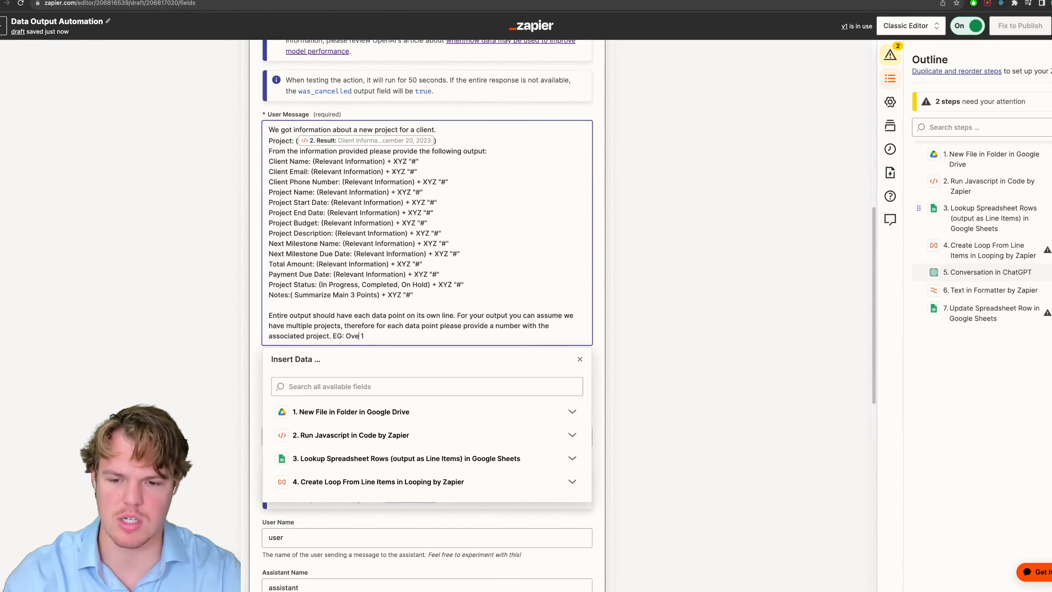
{"action": "type", "text": "rview"}
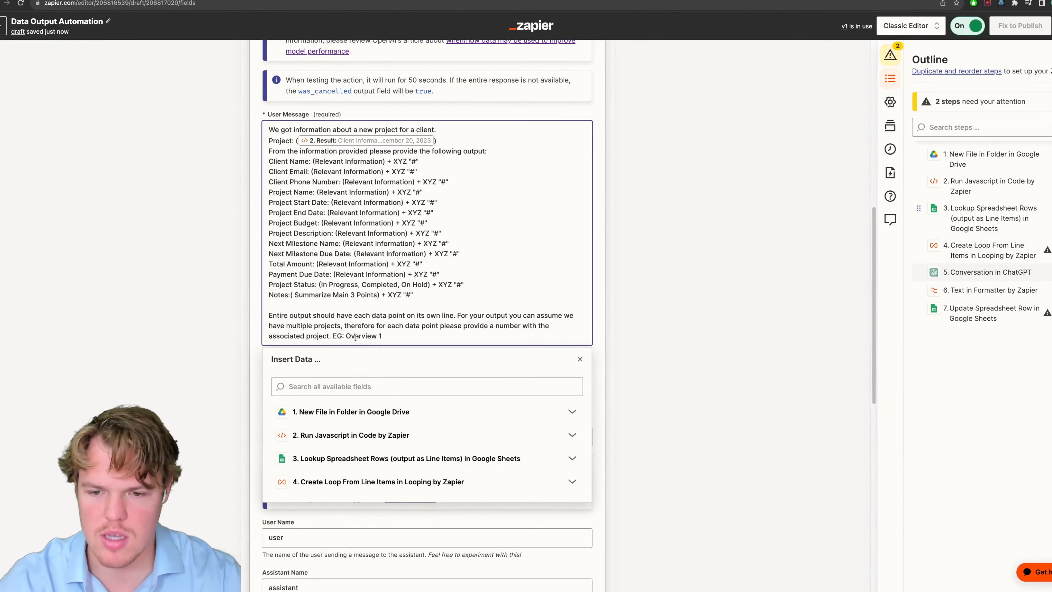
Replace XYZ with Overview before the "#" in every data point line of the ChatGPT user message.
{"action": "double_click", "coordinate": [365, 336]}
{"action": "key", "text": "super+c"}
{"action": "left_click", "coordinate": [449, 234]}
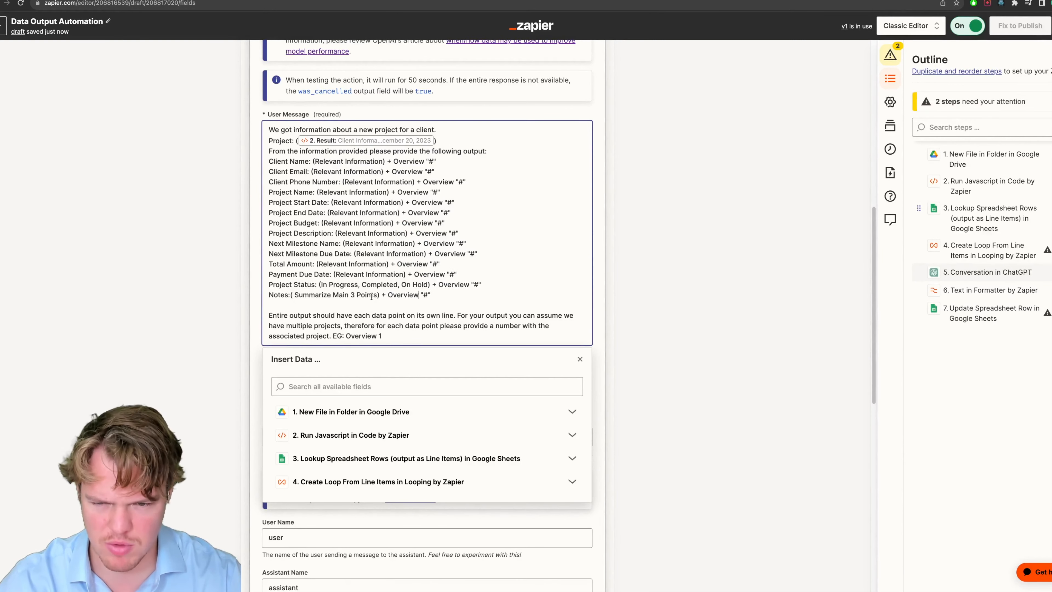
{"action": "key", "text": "super+v"}
{"action": "left_click", "coordinate": [225, 294]}
Set the ChatGPT step's memory key to outputtestinput2 and test the step.
{"action": "scroll", "coordinate": [227, 291], "scroll_direction": "down", "scroll_amount": 11}
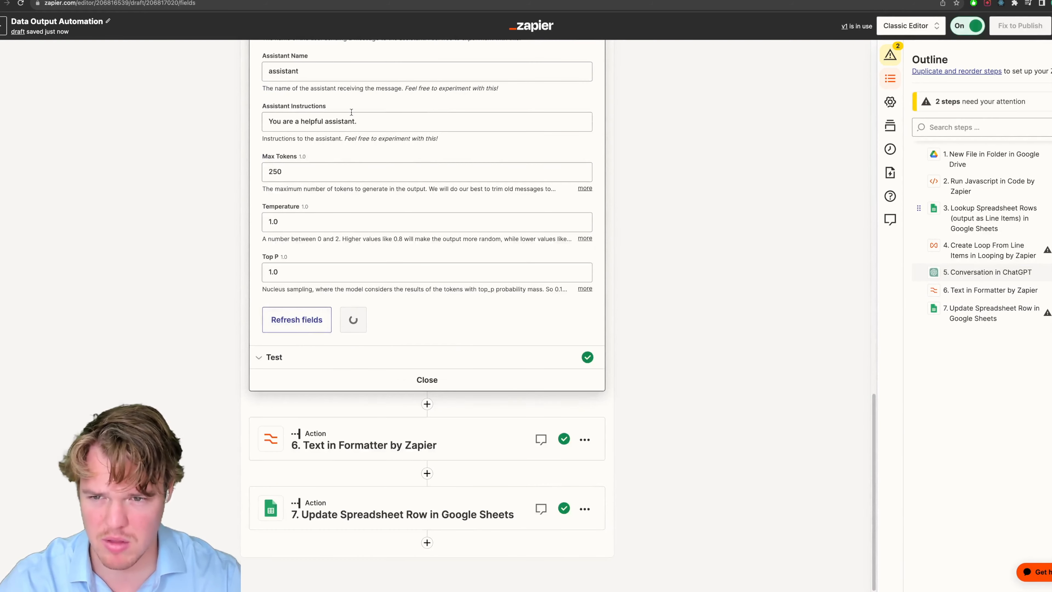
{"action": "scroll", "coordinate": [349, 136], "scroll_direction": "up", "scroll_amount": 4}
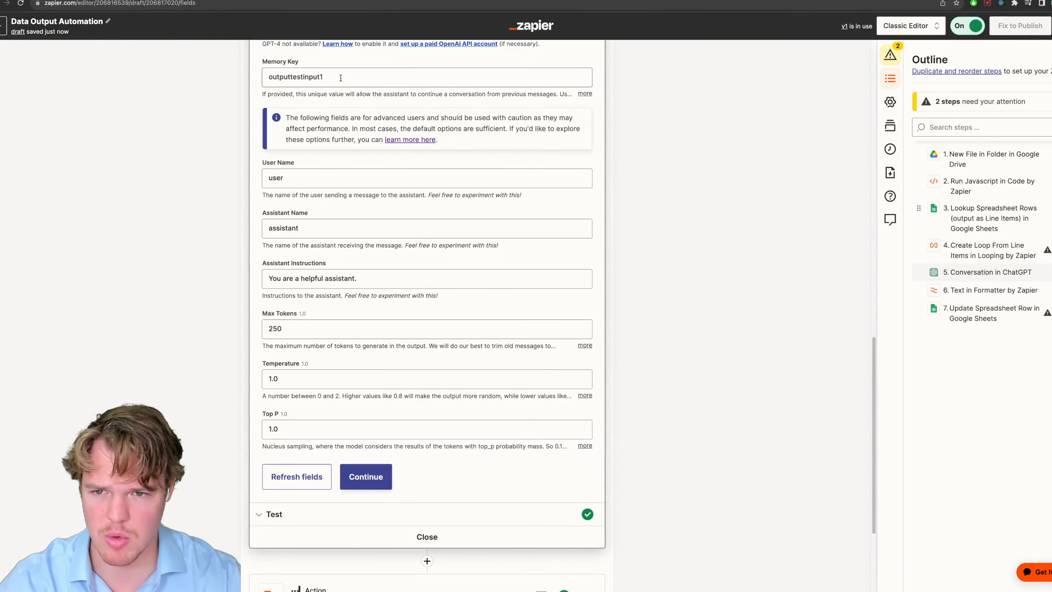
{"action": "left_click", "coordinate": [340, 78]}
{"action": "left_click", "coordinate": [286, 389]}
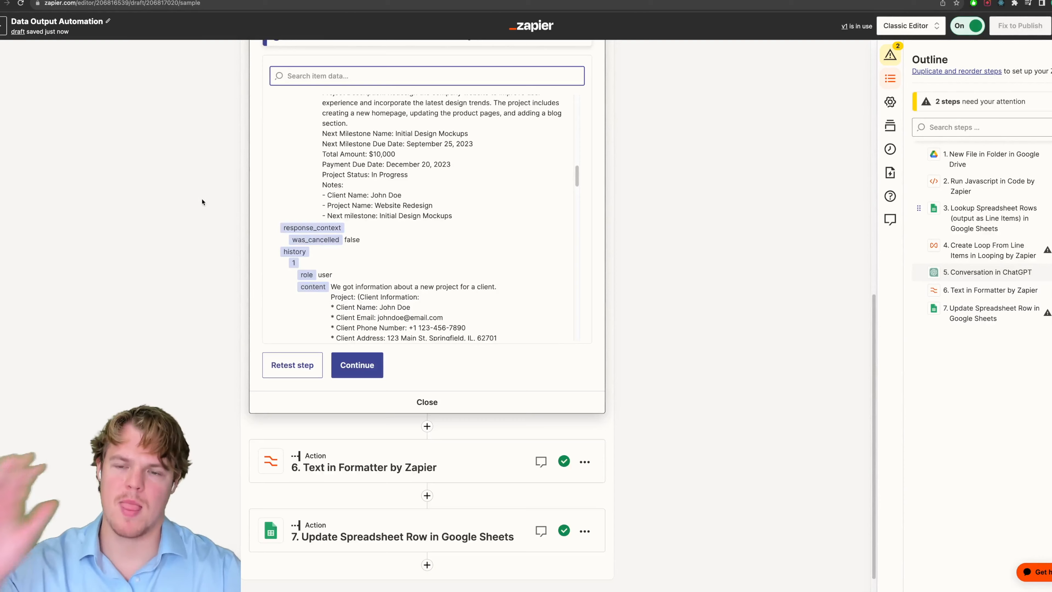
Reopen the ChatGPT step's user message and examine the Overview "#" header line and the closing instruction about multiple projects.
{"action": "scroll", "coordinate": [202, 202], "scroll_direction": "up", "scroll_amount": 3}
{"action": "left_click", "coordinate": [281, 72]}
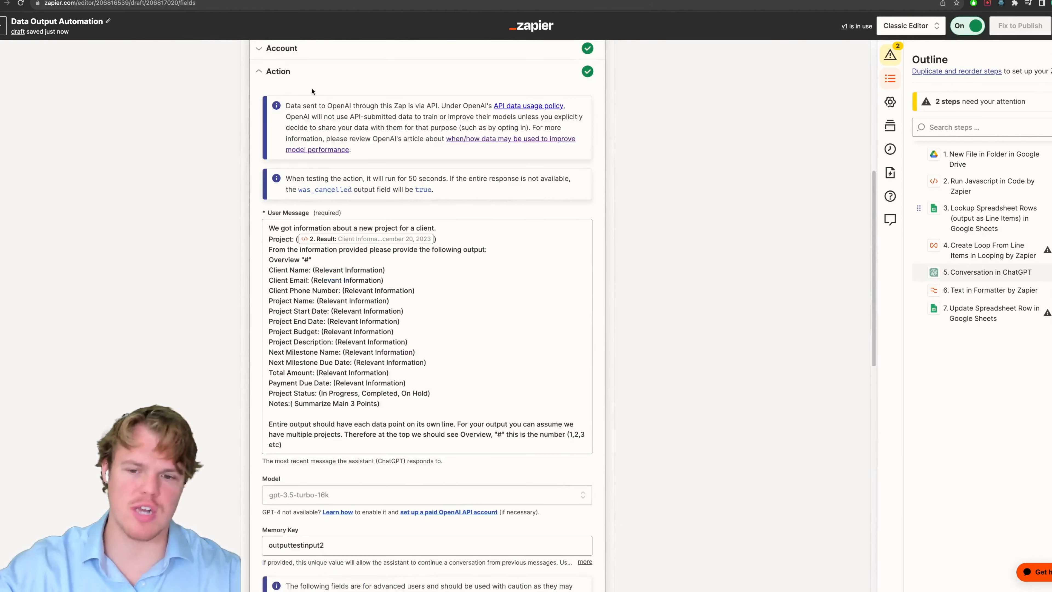
{"action": "scroll", "coordinate": [220, 181], "scroll_direction": "down", "scroll_amount": 5}
{"action": "scroll", "coordinate": [250, 181], "scroll_direction": "up", "scroll_amount": 1}
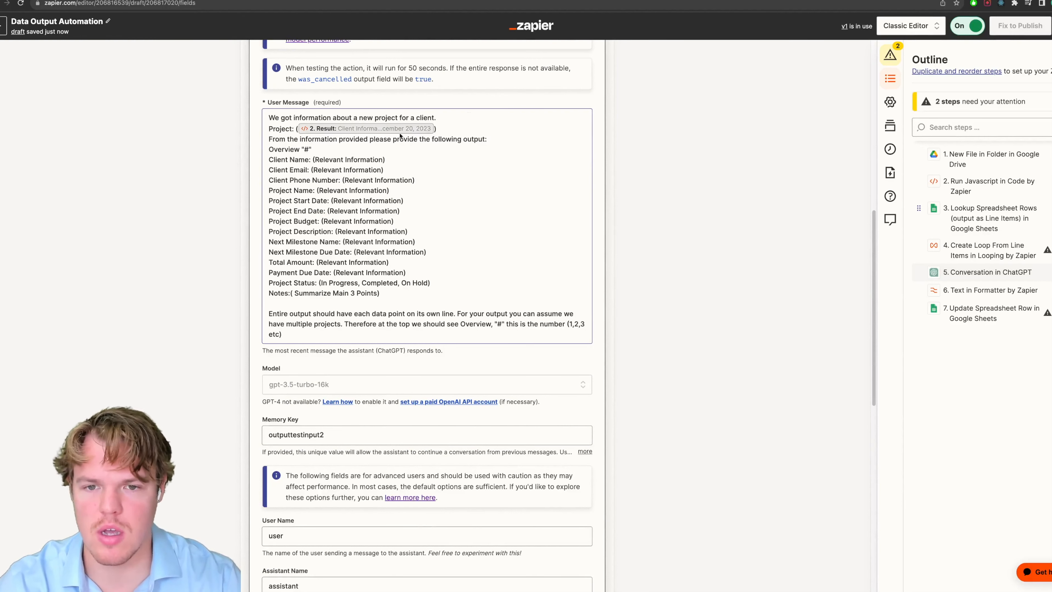
{"action": "left_click_drag", "start_coordinate": [314, 151], "coordinate": [238, 153]}
{"action": "left_click", "coordinate": [248, 154]}
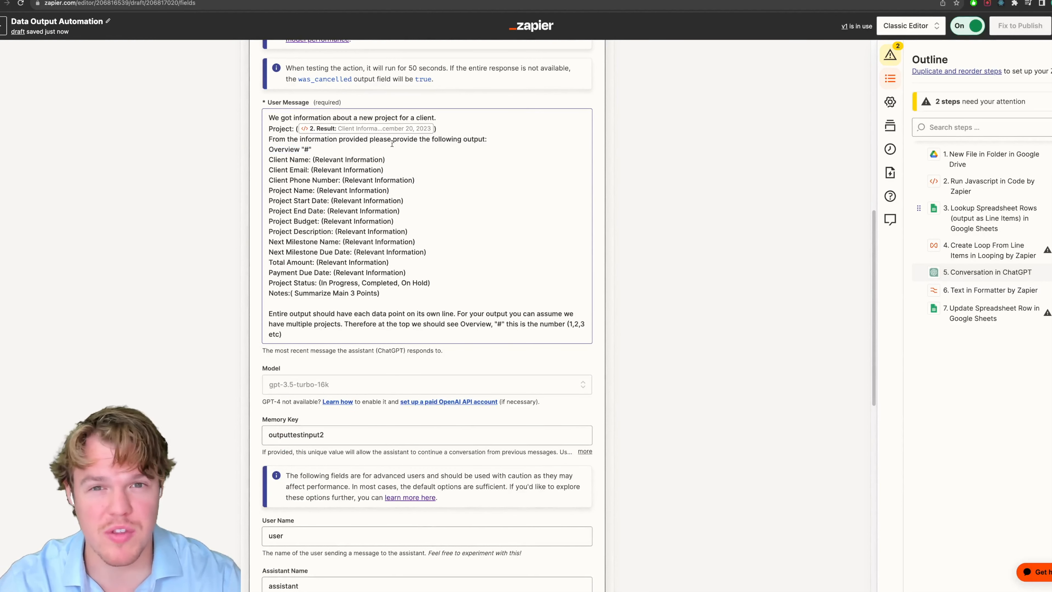
{"action": "left_click_drag", "start_coordinate": [315, 150], "coordinate": [247, 151]}
{"action": "left_click", "coordinate": [247, 151]}
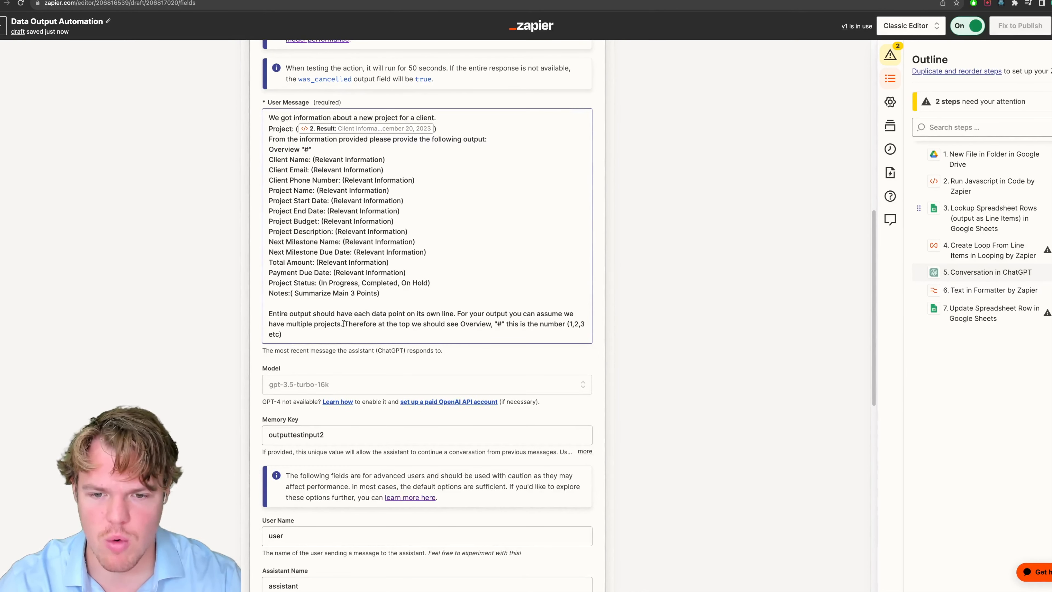
{"action": "left_click", "coordinate": [401, 323]}
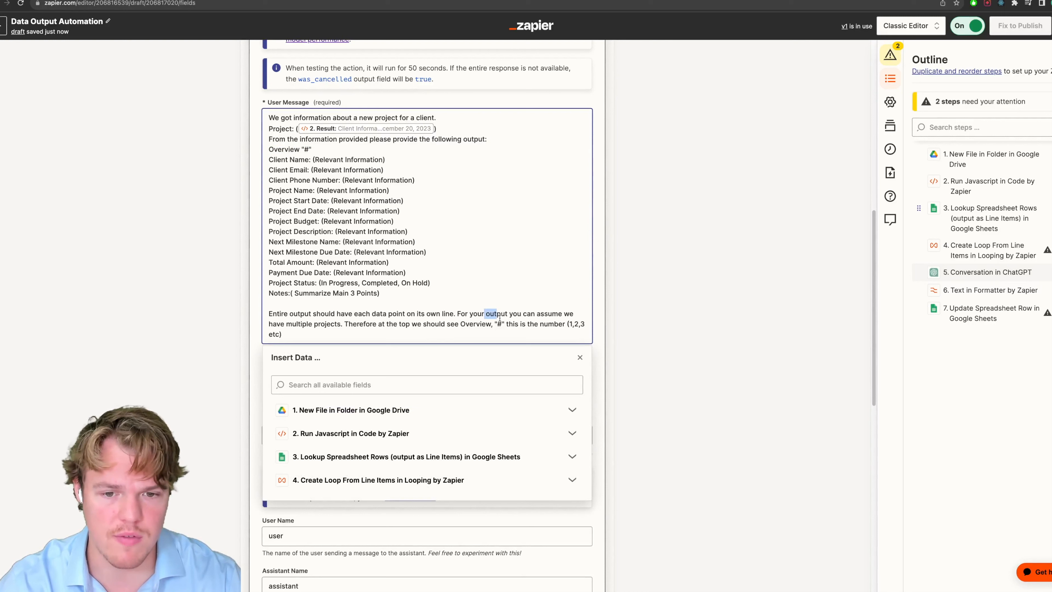
{"action": "left_click_drag", "start_coordinate": [499, 318], "coordinate": [329, 324]}
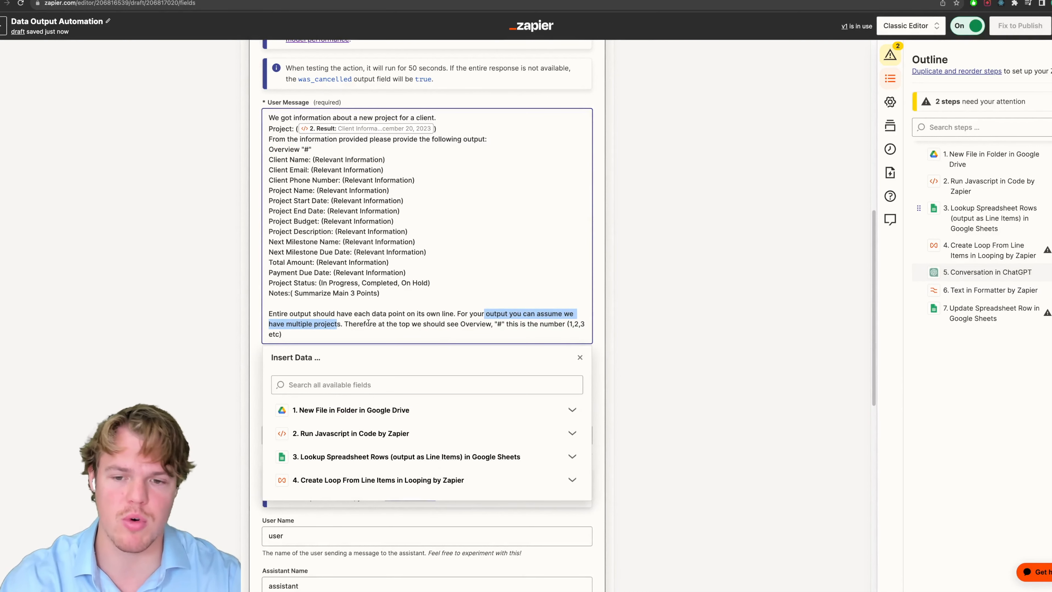
{"action": "left_click", "coordinate": [369, 323]}
{"action": "left_click_drag", "start_coordinate": [402, 323], "coordinate": [464, 325]}
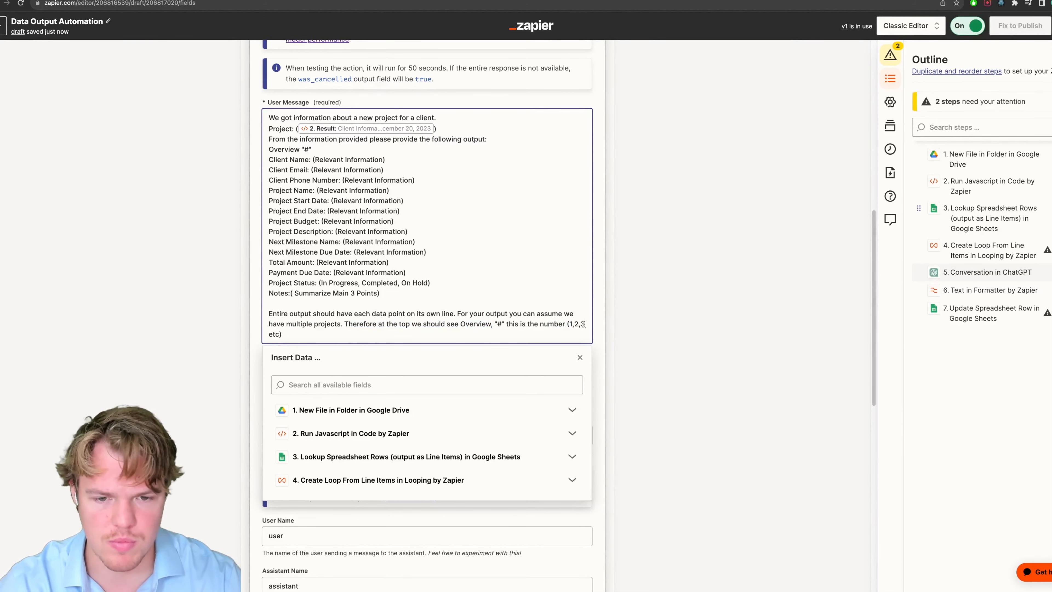
{"action": "left_click", "coordinate": [193, 313]}
Set the separator in the step 6 Formatter Split Text action to Overview.
{"action": "scroll", "coordinate": [199, 309], "scroll_direction": "down", "scroll_amount": 10}
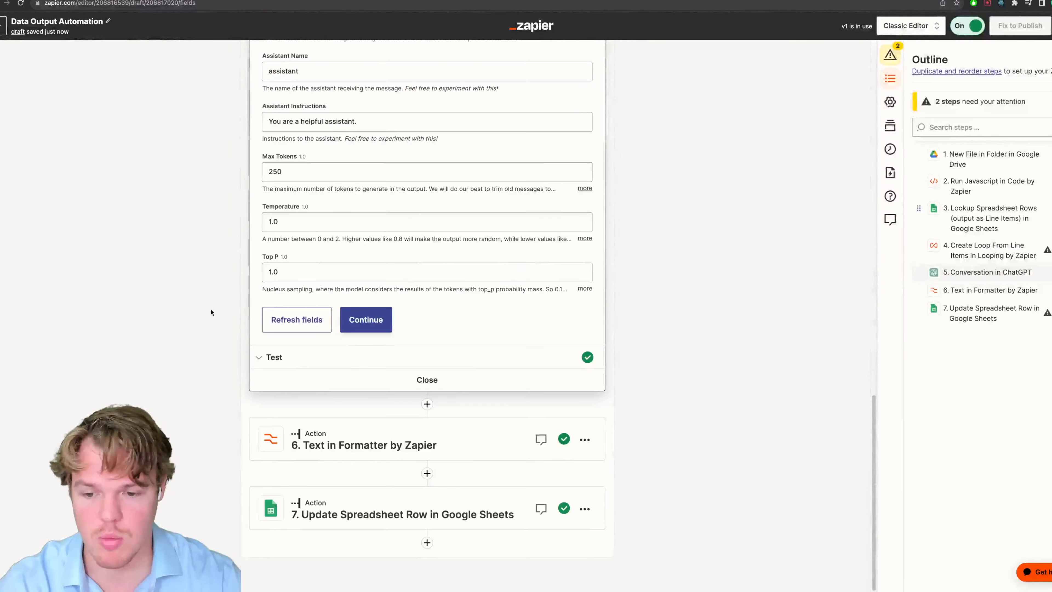
{"action": "left_click", "coordinate": [347, 425]}
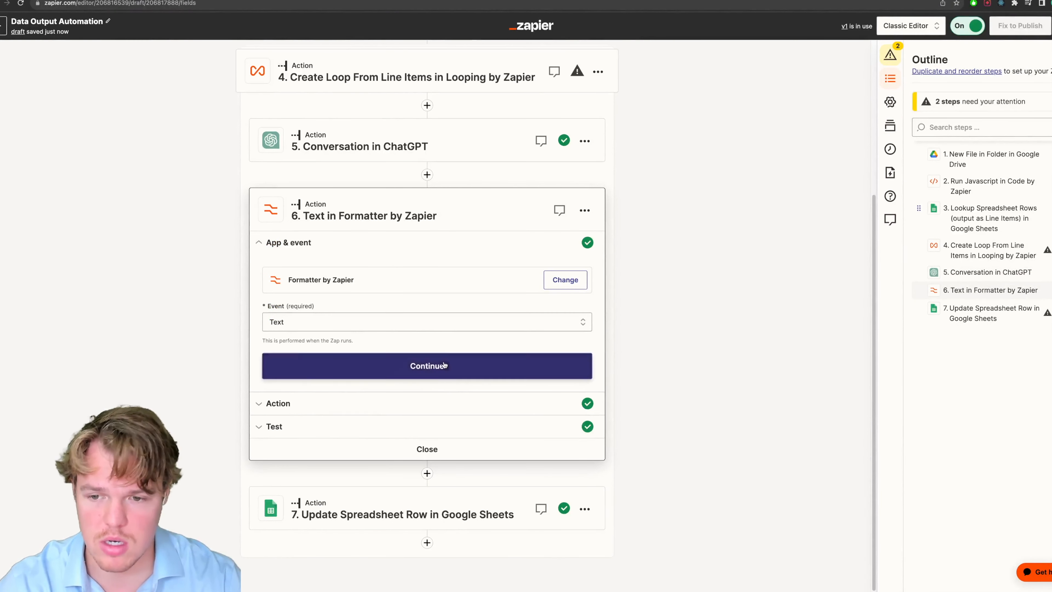
{"action": "left_click", "coordinate": [435, 367]}
{"action": "scroll", "coordinate": [192, 327], "scroll_direction": "down", "scroll_amount": 2}
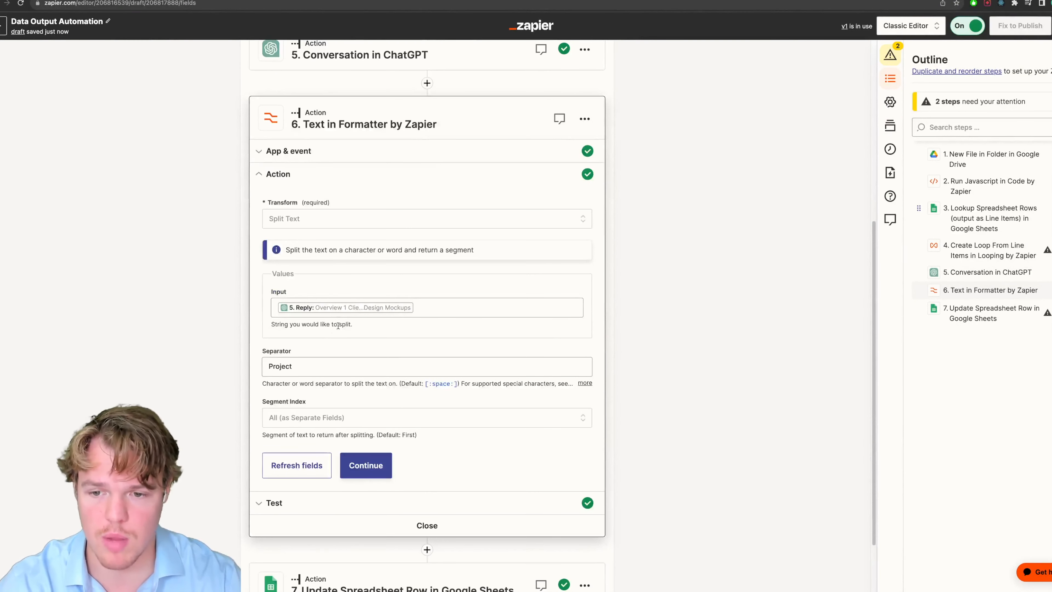
{"action": "double_click", "coordinate": [300, 363]}
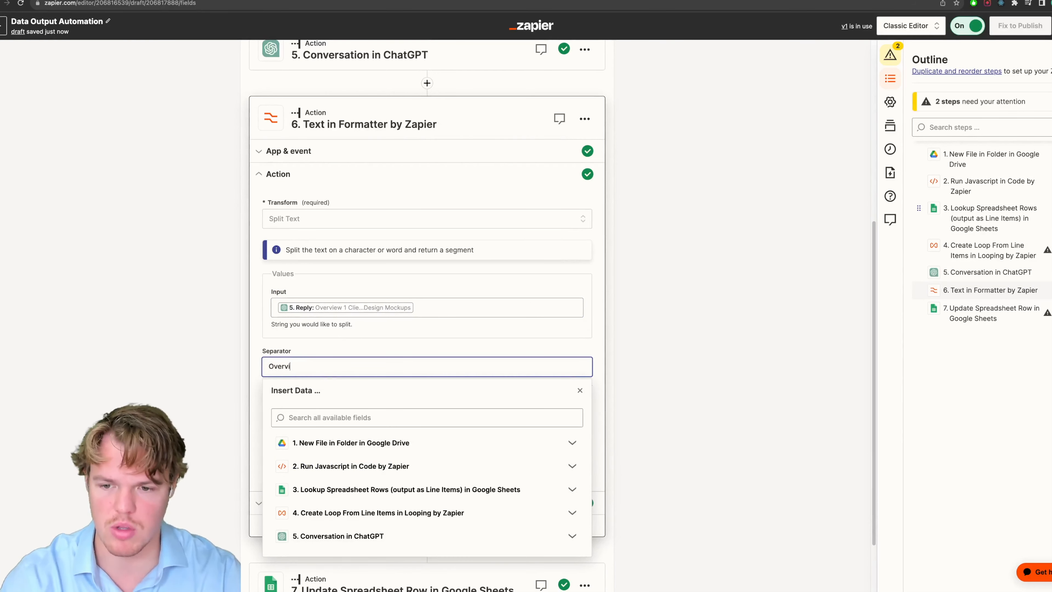
{"action": "left_click", "coordinate": [202, 351]}
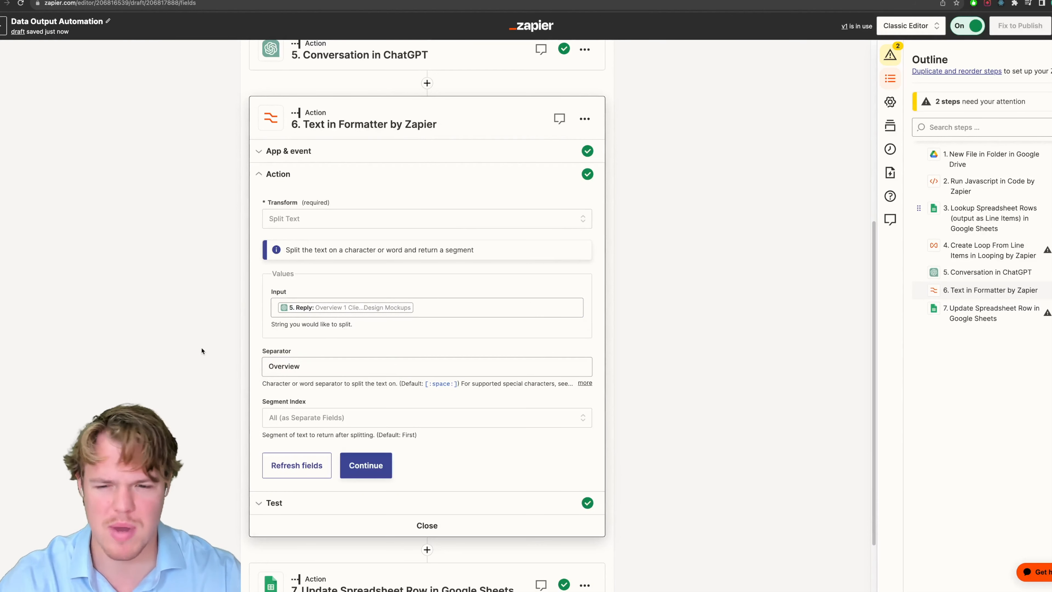
Retest the step 6 Formatter with the Overview separator and review its split output items.
{"action": "left_click", "coordinate": [366, 464]}
{"action": "left_click", "coordinate": [317, 440]}
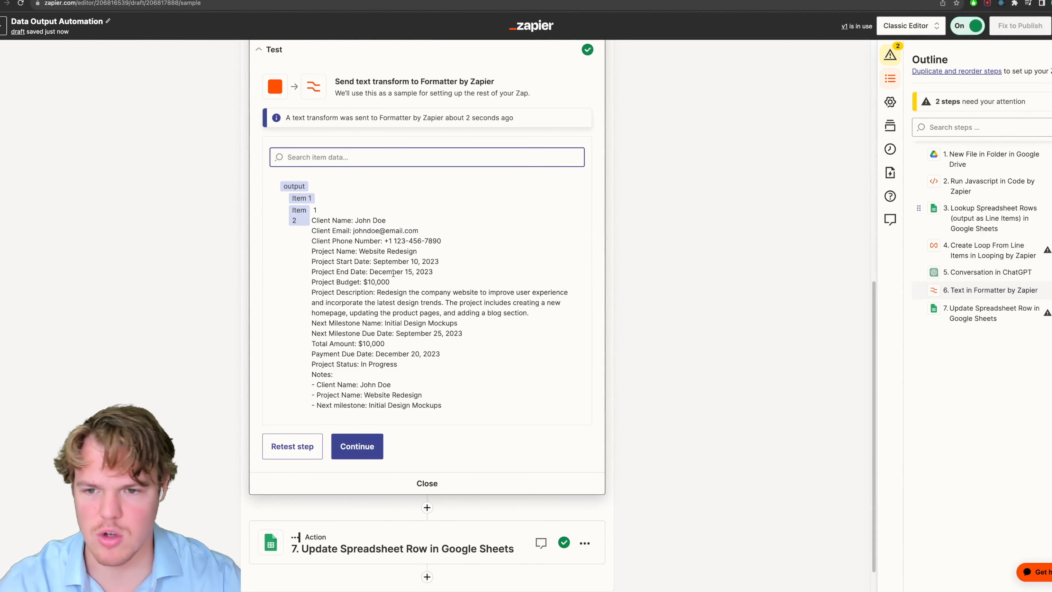
{"action": "scroll", "coordinate": [393, 272], "scroll_direction": "down", "scroll_amount": 1}
{"action": "left_click_drag", "start_coordinate": [322, 200], "coordinate": [295, 201]}
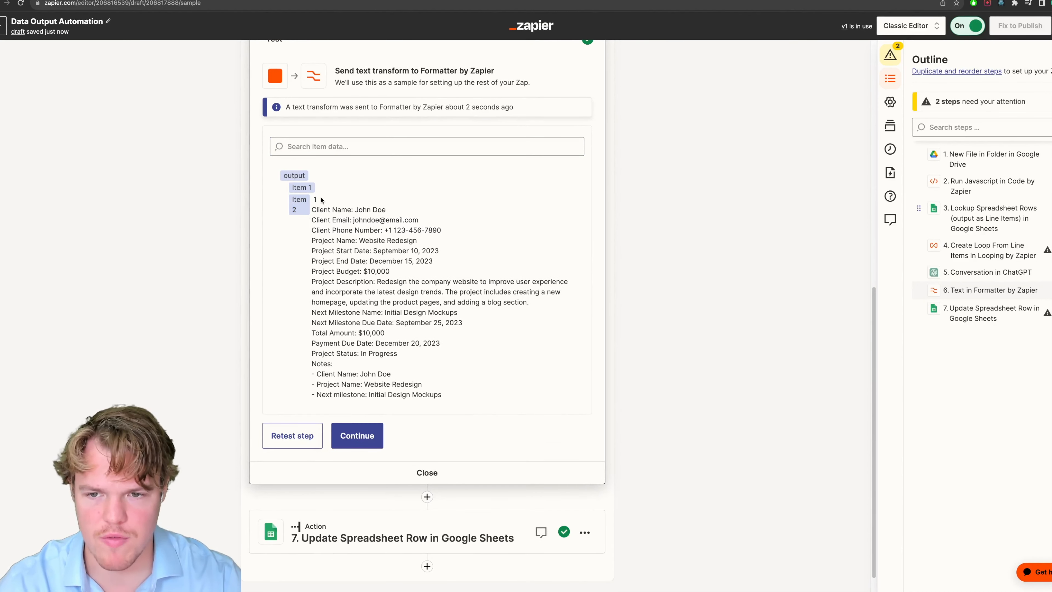
{"action": "scroll", "coordinate": [371, 257], "scroll_direction": "down", "scroll_amount": 2}
{"action": "left_click", "coordinate": [137, 353]}
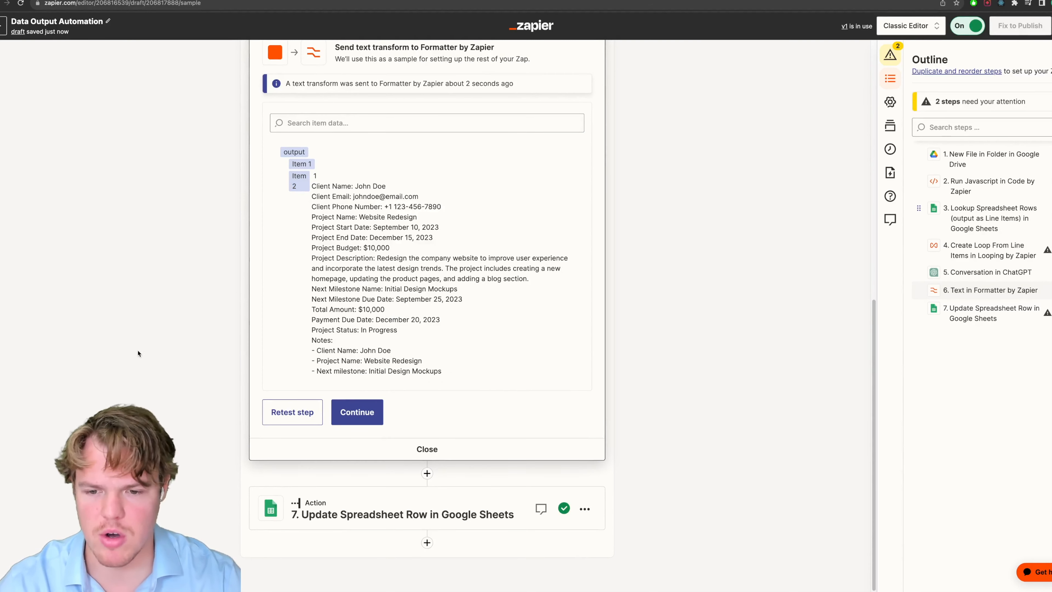
Add a Formatter by Zapier action with the Text event between the step 6 Formatter and the Google Sheets update.
{"action": "left_click", "coordinate": [426, 472]}
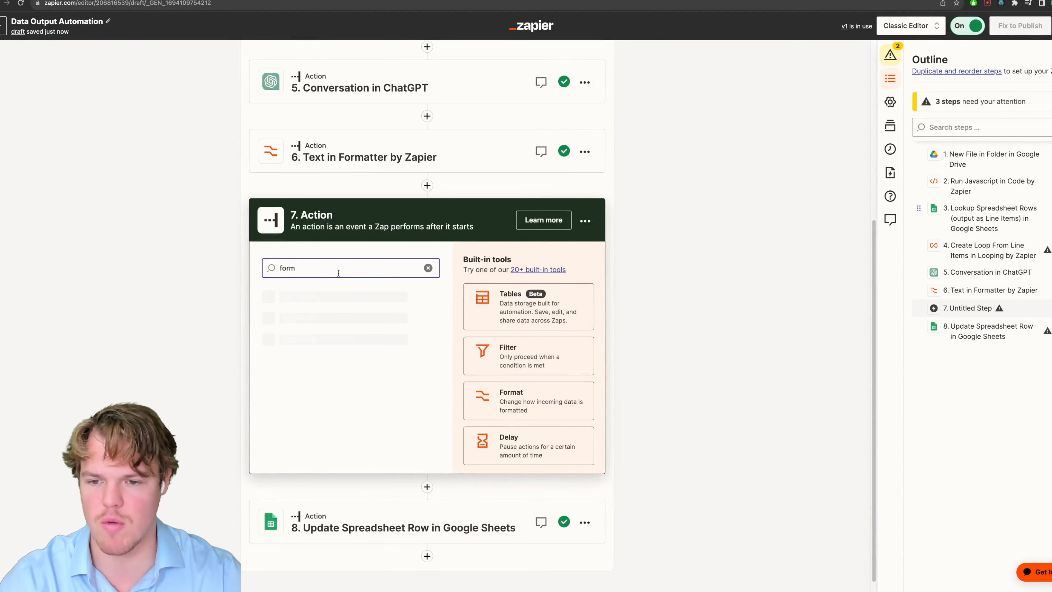
{"action": "left_click", "coordinate": [314, 306]}
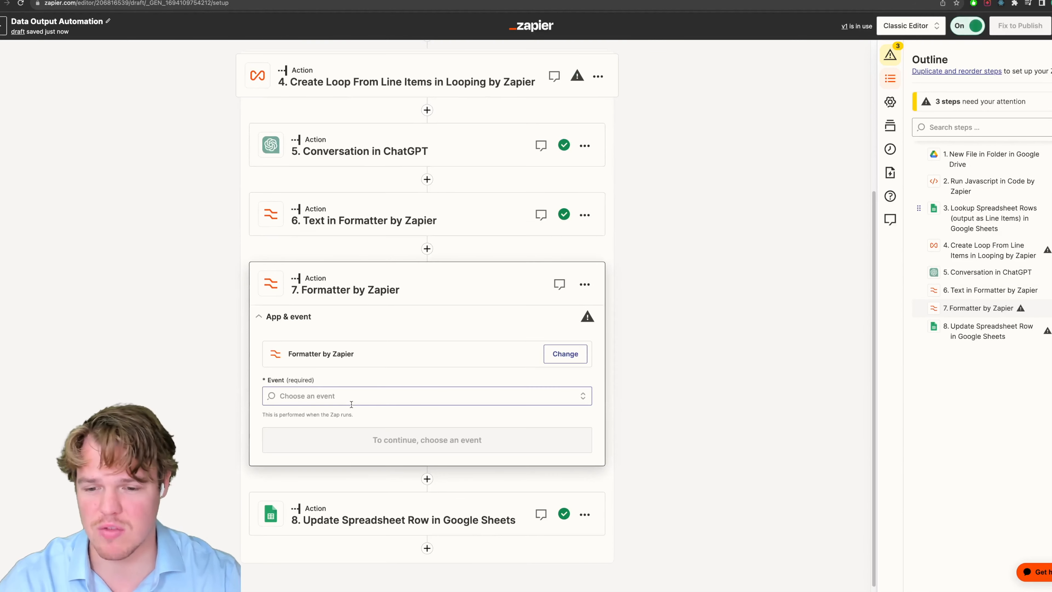
{"action": "left_click", "coordinate": [340, 386]}
{"action": "left_click", "coordinate": [335, 479]}
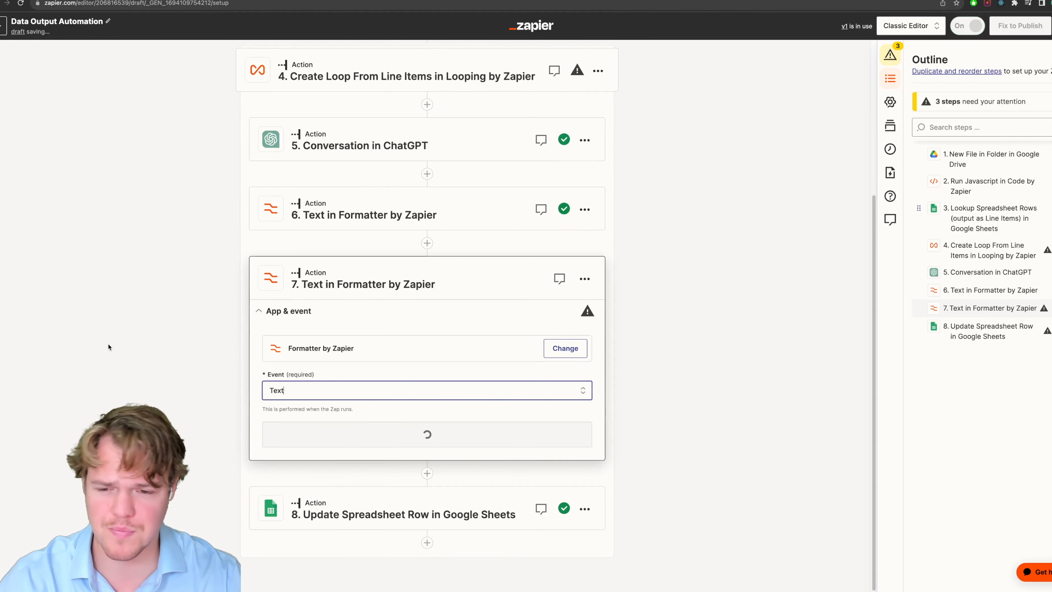
{"action": "left_click", "coordinate": [357, 429]}
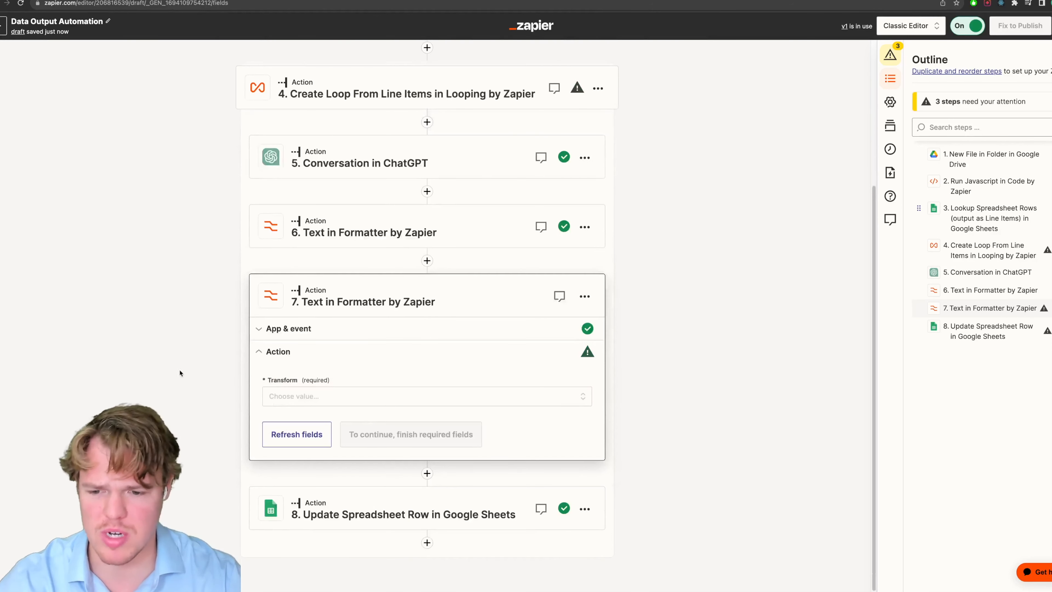
Set the new Formatter step's transform to Split Text.
{"action": "left_click", "coordinate": [313, 396]}
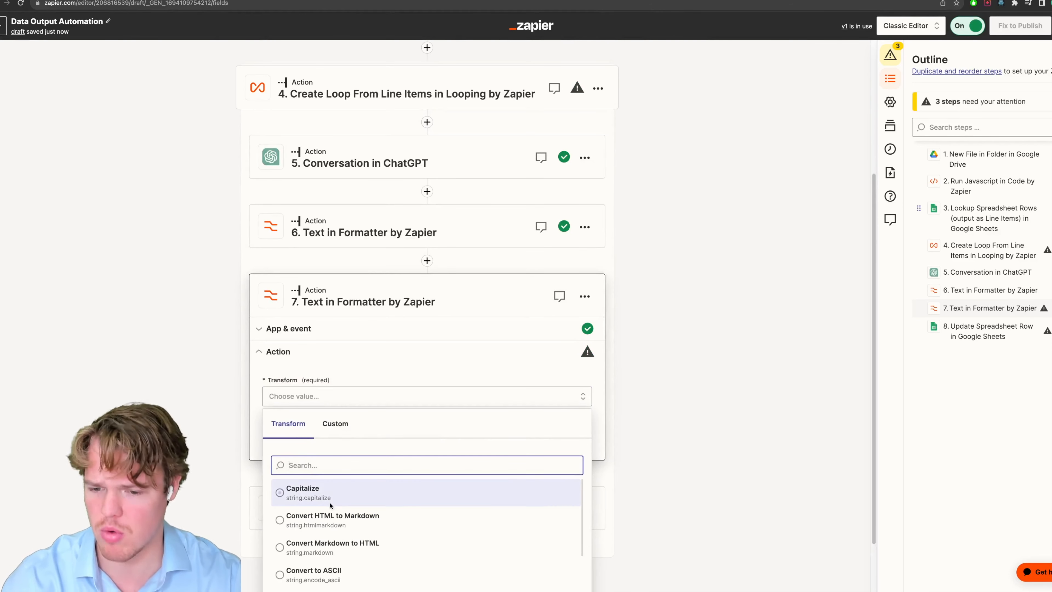
{"action": "scroll", "coordinate": [327, 499], "scroll_direction": "down", "scroll_amount": 2}
{"action": "type", "text": "split"}
{"action": "left_click", "coordinate": [339, 493]}
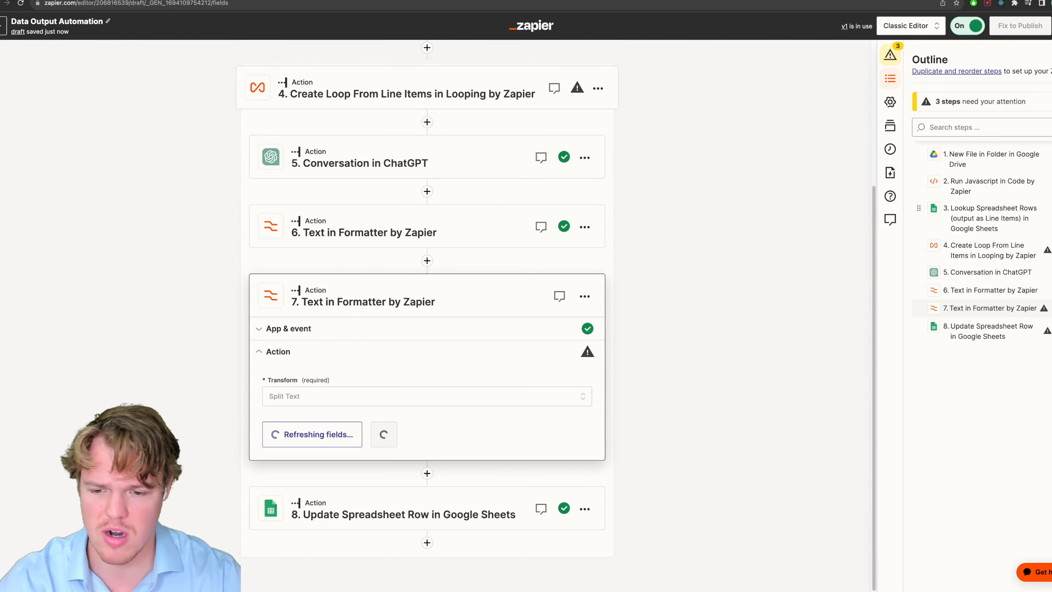
Insert Output Item 2 from the step 6 Formatter as the input to split in step 7.
{"action": "scroll", "coordinate": [230, 412], "scroll_direction": "down", "scroll_amount": 4}
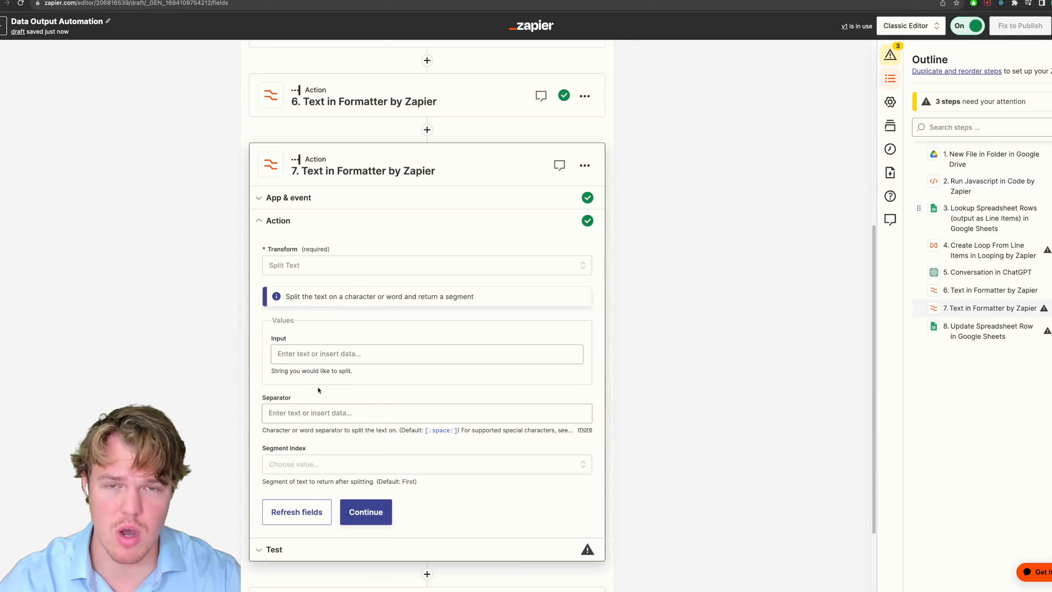
{"action": "left_click", "coordinate": [324, 355]}
{"action": "scroll", "coordinate": [324, 352], "scroll_direction": "down", "scroll_amount": 3}
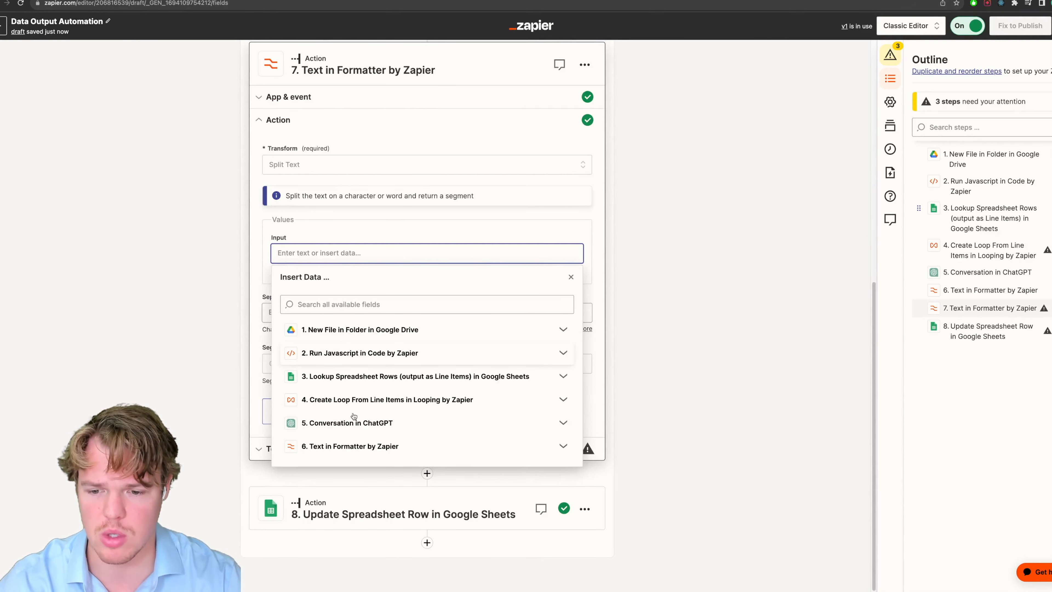
{"action": "left_click", "coordinate": [361, 444]}
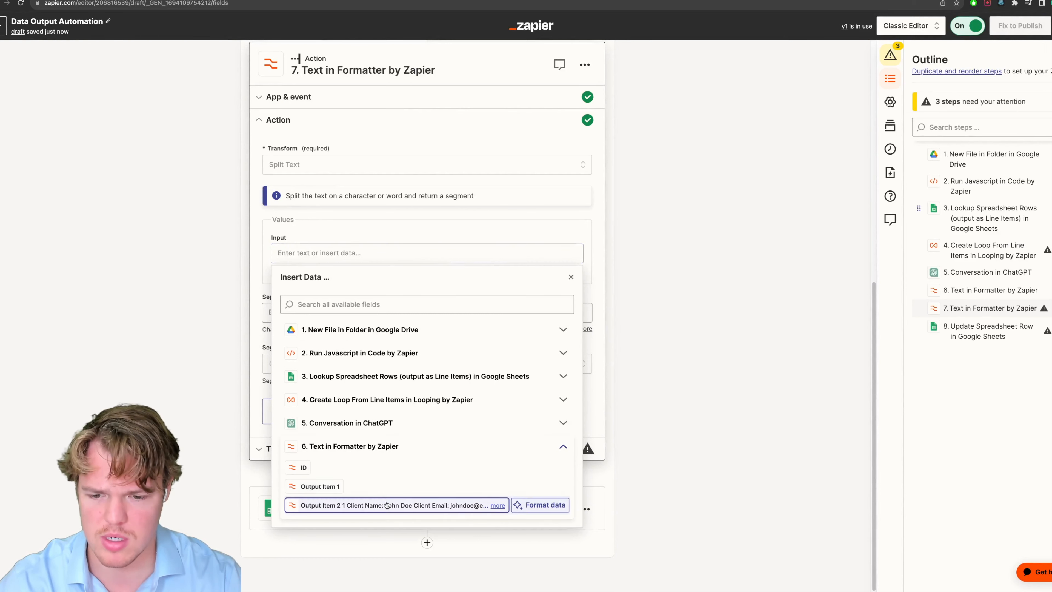
{"action": "left_click", "coordinate": [364, 505]}
Set the step 7 separator to [:newline:] and the segment index to All (as Separate Fields).
{"action": "left_click", "coordinate": [337, 311]}
{"action": "left_click", "coordinate": [339, 311]}
{"action": "left_click", "coordinate": [338, 310]}
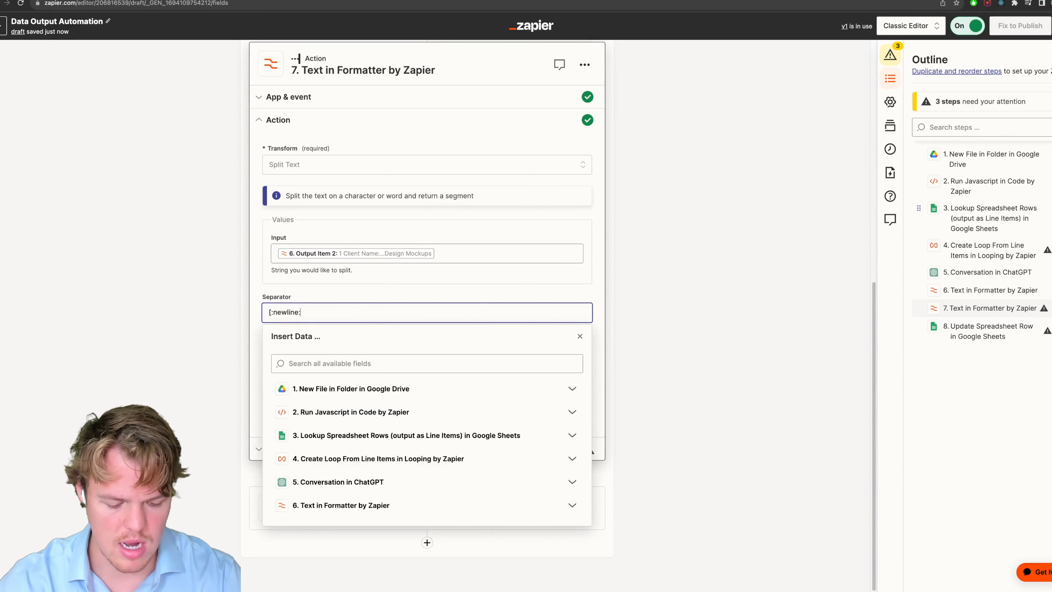
{"action": "left_click", "coordinate": [157, 286]}
{"action": "left_click", "coordinate": [352, 364]}
{"action": "scroll", "coordinate": [352, 485], "scroll_direction": "down", "scroll_amount": 3}
{"action": "left_click", "coordinate": [352, 536]}
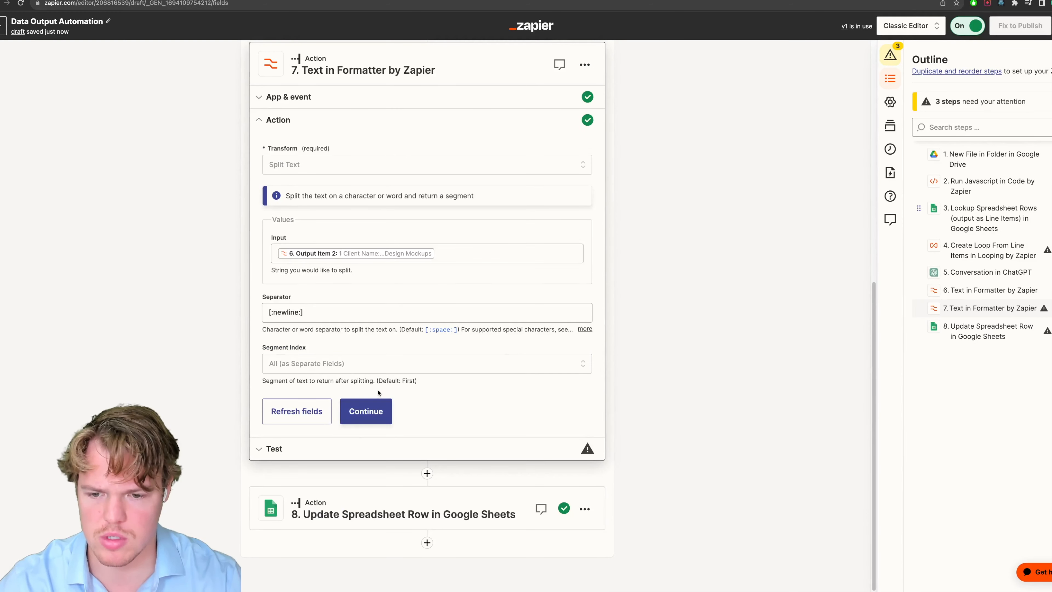
Finish the step 7 Formatter settings, test the newline split and review its output items.
{"action": "left_click", "coordinate": [368, 410]}
{"action": "left_click", "coordinate": [361, 438]}
{"action": "left_click_drag", "start_coordinate": [380, 191], "coordinate": [296, 193]}
{"action": "left_click_drag", "start_coordinate": [414, 222], "coordinate": [352, 213]}
{"action": "left_click_drag", "start_coordinate": [375, 279], "coordinate": [401, 289]}
{"action": "left_click", "coordinate": [357, 221]}
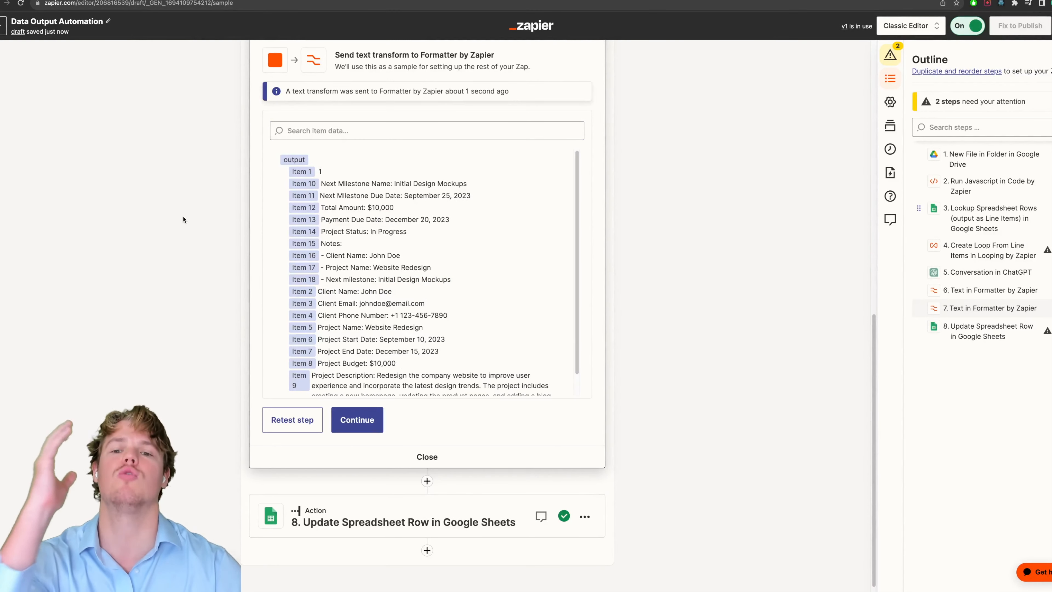
{"action": "scroll", "coordinate": [295, 493], "scroll_direction": "down", "scroll_amount": 1}
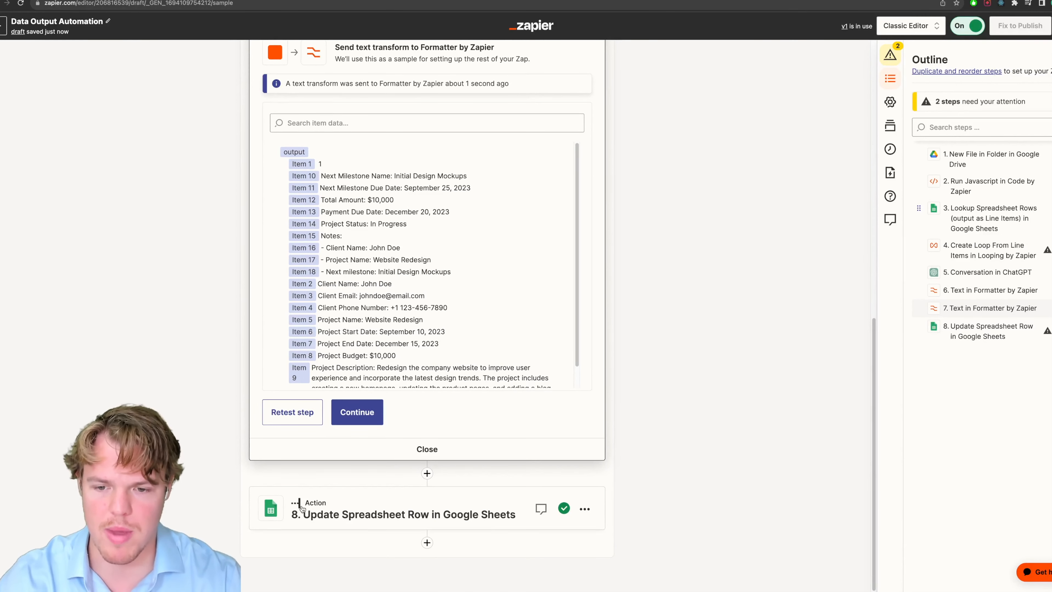
Open the column value settings of the step 8 Google Sheets row update.
{"action": "left_click", "coordinate": [295, 494]}
{"action": "left_click", "coordinate": [318, 421]}
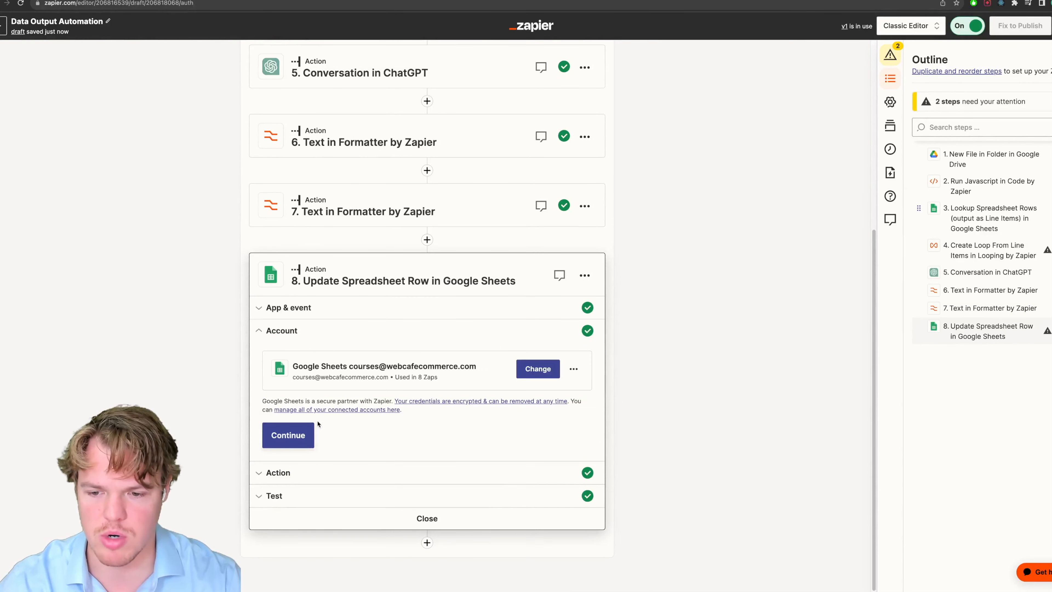
{"action": "left_click", "coordinate": [308, 433]}
{"action": "scroll", "coordinate": [372, 435], "scroll_direction": "down", "scroll_amount": 10}
{"action": "scroll", "coordinate": [384, 456], "scroll_direction": "down", "scroll_amount": 5}
{"action": "left_click", "coordinate": [364, 463]}
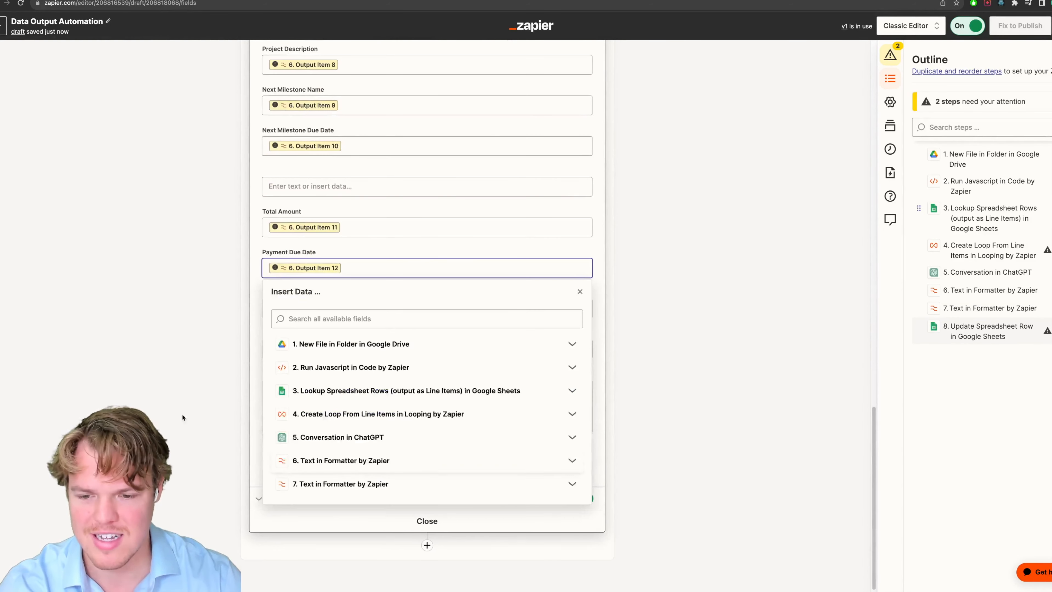
Clear the mapped values from Project Status, Payment Due Date, Total Amount and Next Milestone Due Date in step 8.
{"action": "left_click", "coordinate": [236, 407]}
{"action": "left_click_drag", "start_coordinate": [375, 422], "coordinate": [237, 378]}
{"action": "key", "text": "BackSpace"}
{"action": "left_click", "coordinate": [359, 349]}
{"action": "key", "text": "BackSpace"}
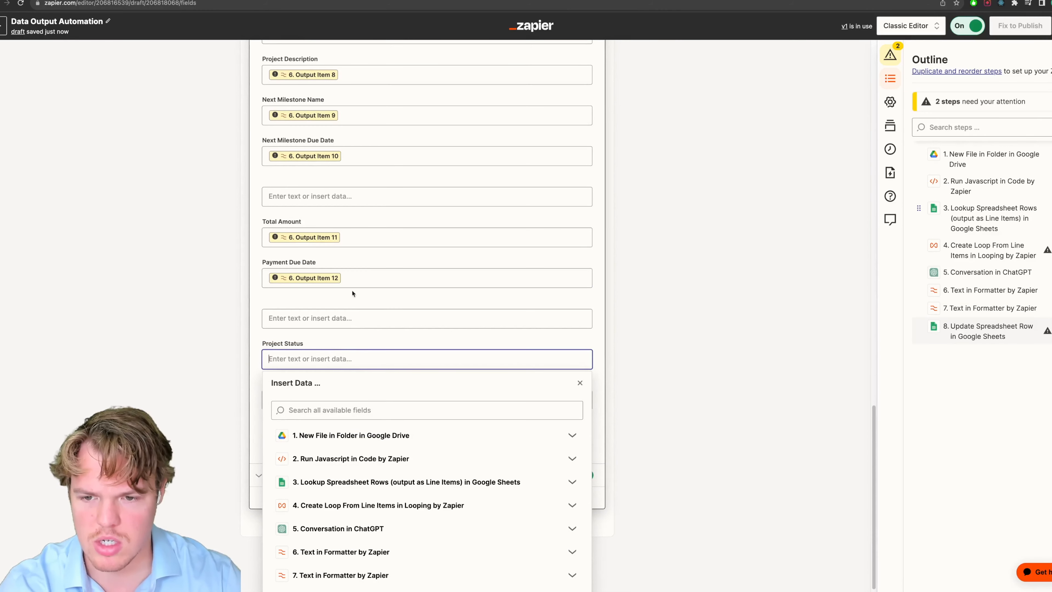
{"action": "left_click", "coordinate": [353, 294]}
{"action": "key", "text": "BackSpace"}
{"action": "left_click", "coordinate": [352, 257]}
{"action": "key", "text": "BackSpace"}
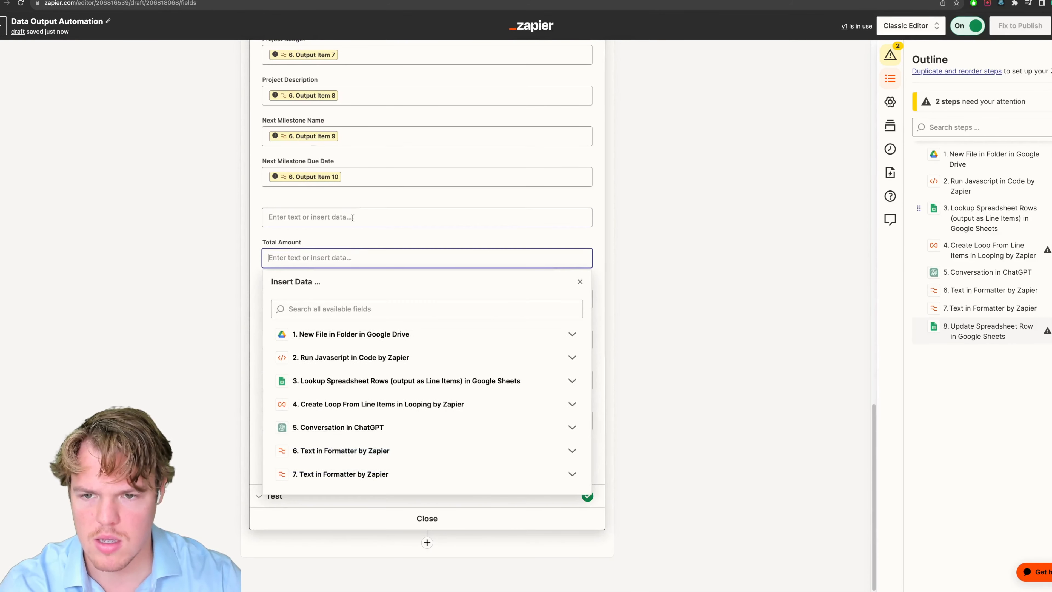
{"action": "left_click", "coordinate": [354, 176]}
{"action": "key", "text": "BackSpace"}
Clear the mapped values from Next Milestone Name, Project Description, Project Budget, Project End Date and Project Start Date.
{"action": "scroll", "coordinate": [354, 178], "scroll_direction": "up", "scroll_amount": 4}
{"action": "left_click", "coordinate": [345, 309]}
{"action": "key", "text": "BackSpace"}
{"action": "left_click", "coordinate": [353, 270]}
{"action": "key", "text": "BackSpace"}
{"action": "left_click", "coordinate": [352, 229]}
{"action": "key", "text": "BackSpace"}
{"action": "left_click", "coordinate": [351, 181]}
{"action": "key", "text": "BackSpace"}
{"action": "left_click", "coordinate": [357, 145]}
{"action": "key", "text": "BackSpace"}
Clear the mapped values from Project Name, Client Phone Number, Client Email and Client Name.
{"action": "scroll", "coordinate": [356, 145], "scroll_direction": "up", "scroll_amount": 2}
{"action": "left_click", "coordinate": [354, 197]}
{"action": "key", "text": "BackSpace"}
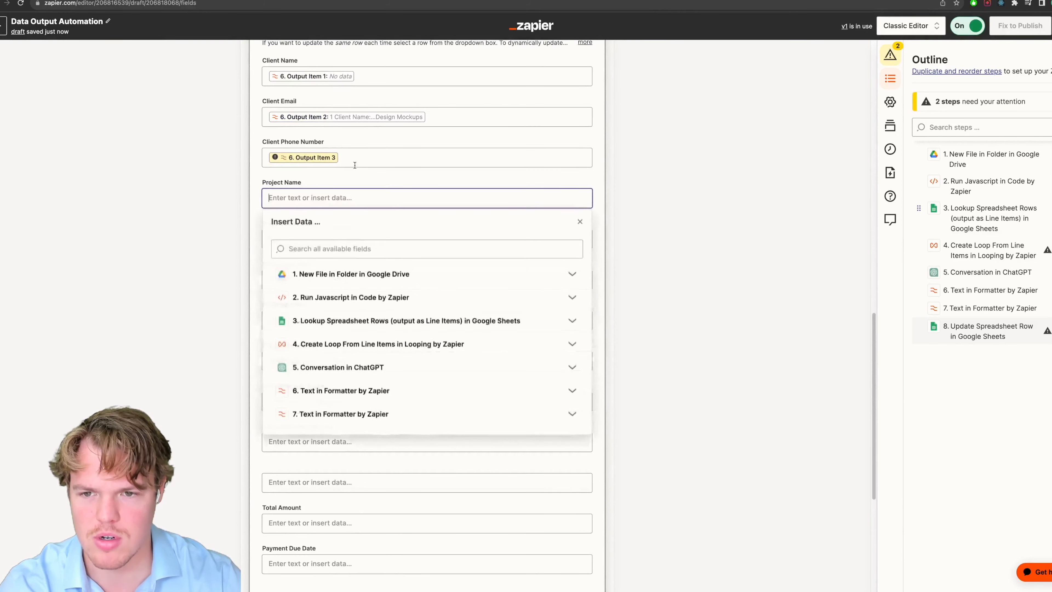
{"action": "left_click", "coordinate": [354, 161]}
{"action": "key", "text": "BackSpace"}
{"action": "left_click", "coordinate": [428, 117]}
{"action": "key", "text": "BackSpace"}
{"action": "left_click", "coordinate": [422, 78]}
{"action": "key", "text": "BackSpace"}
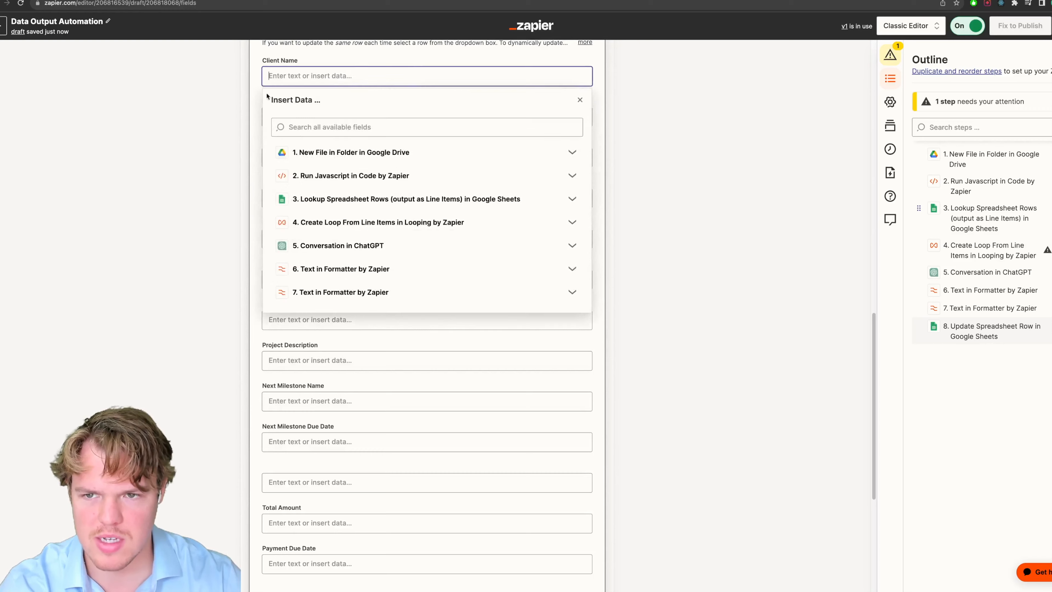
{"action": "scroll", "coordinate": [183, 160], "scroll_direction": "up", "scroll_amount": 4}
{"action": "left_click", "coordinate": [183, 159]}
{"action": "scroll", "coordinate": [195, 252], "scroll_direction": "up", "scroll_amount": 1}
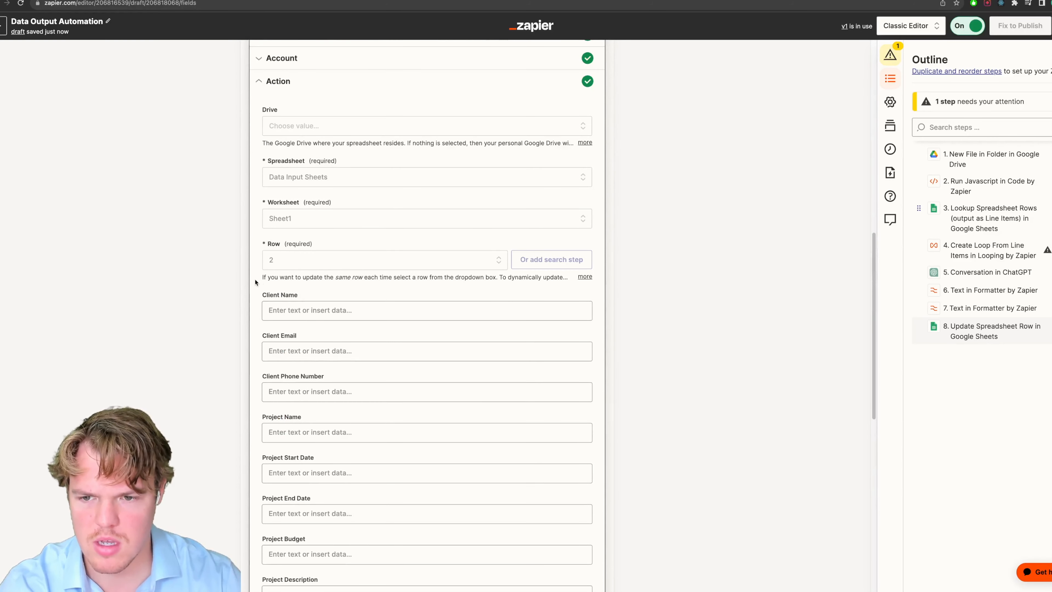
Select row 2 as the row to update in step 8.
{"action": "left_click", "coordinate": [310, 264]}
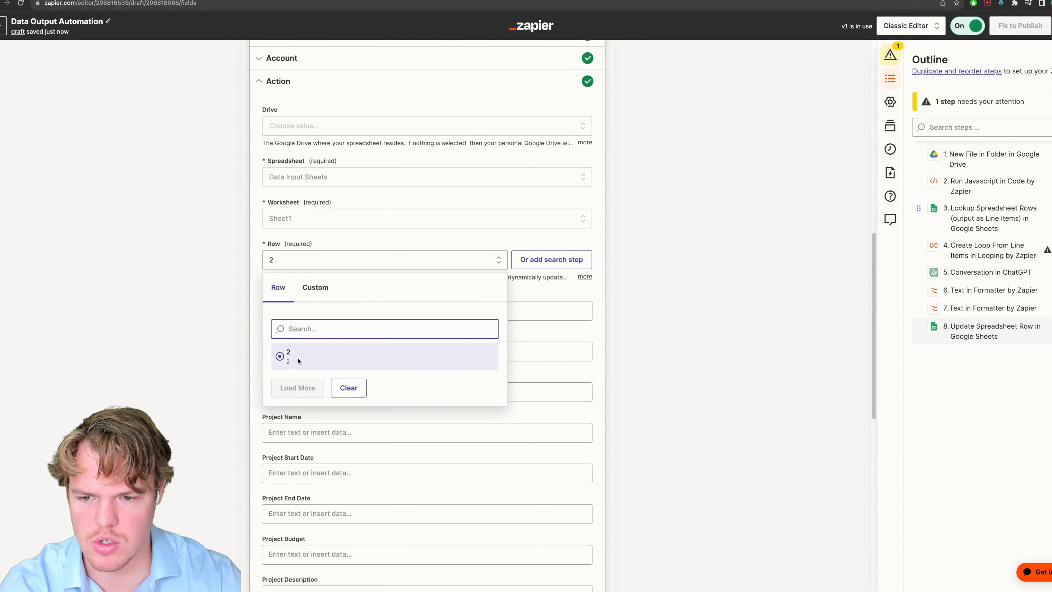
{"action": "left_click", "coordinate": [289, 356]}
{"action": "scroll", "coordinate": [320, 323], "scroll_direction": "up", "scroll_amount": 3}
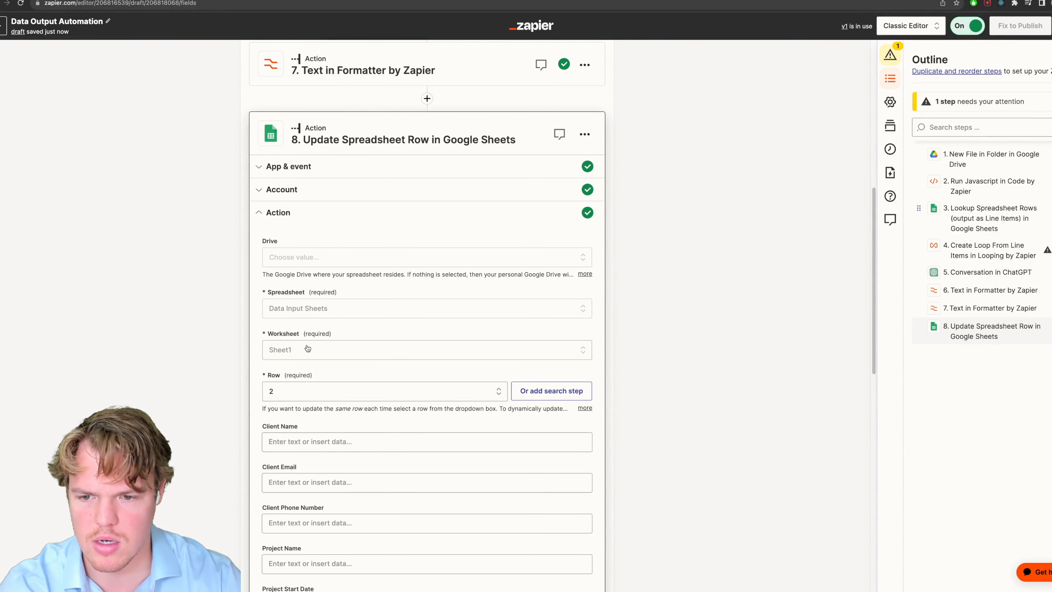
{"action": "scroll", "coordinate": [223, 382], "scroll_direction": "down", "scroll_amount": 3}
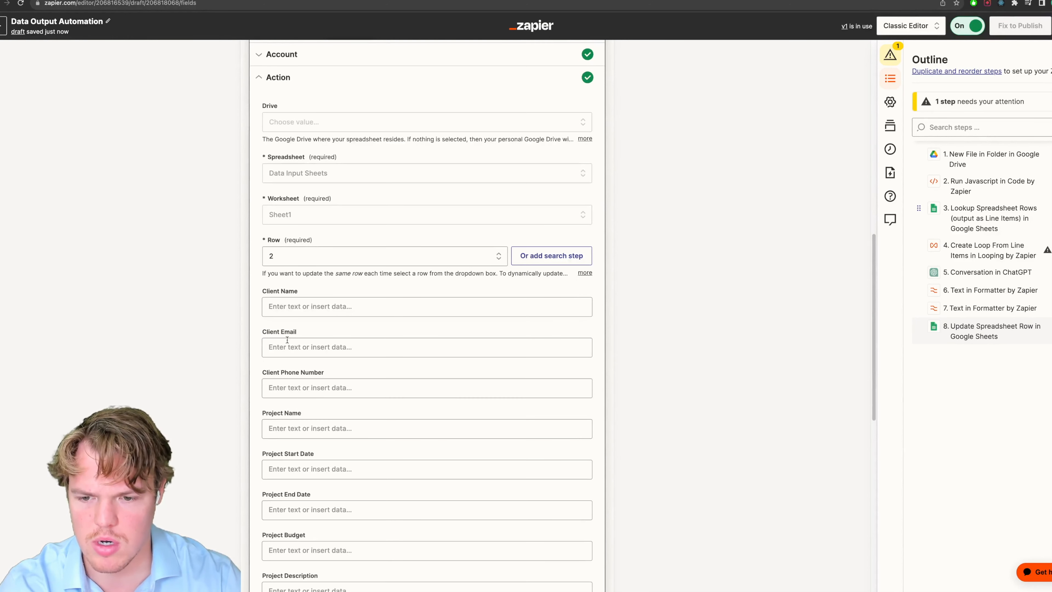
Check which data from the step 4 loop can be inserted into the Client Name field.
{"action": "left_click", "coordinate": [294, 306]}
{"action": "scroll", "coordinate": [407, 466], "scroll_direction": "down", "scroll_amount": 1}
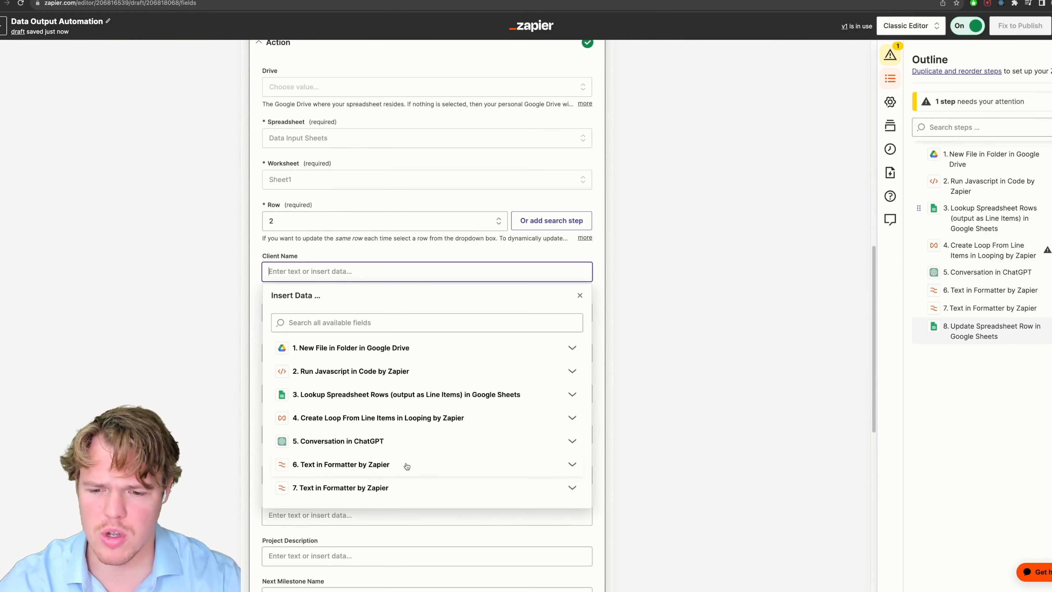
{"action": "left_click", "coordinate": [415, 419]}
{"action": "left_click", "coordinate": [427, 522]}
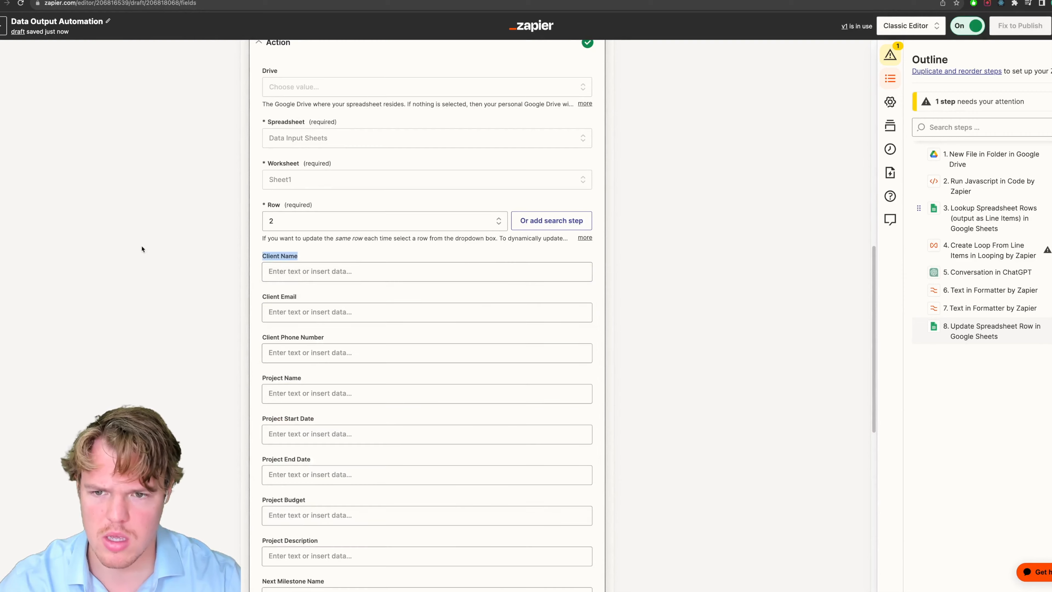
Open the step 4 loop action and examine its Values to Loop fields and its place among the steps.
{"action": "left_click", "coordinate": [400, 91]}
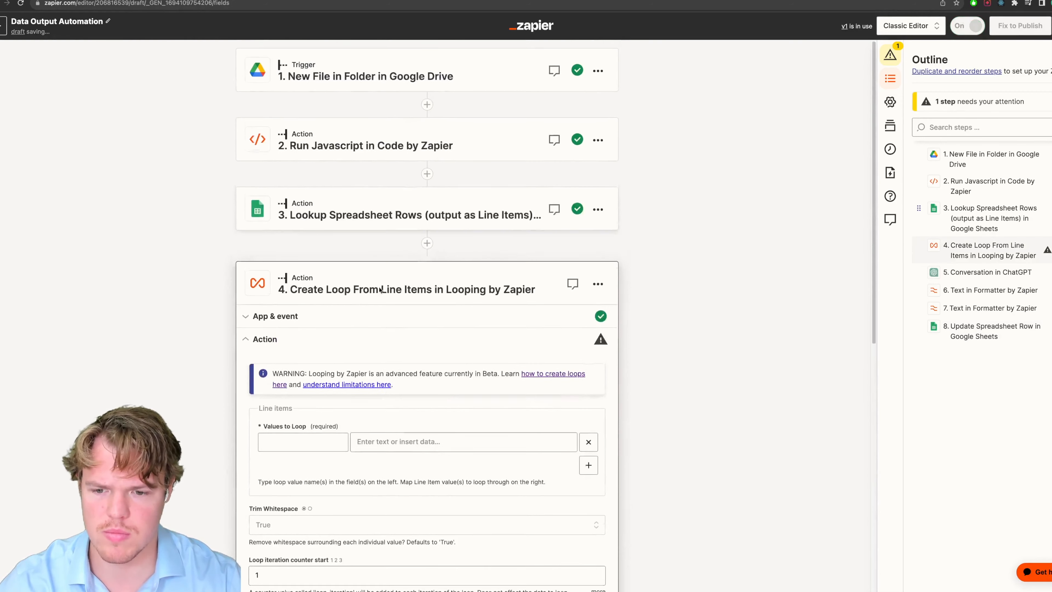
{"action": "left_click", "coordinate": [313, 246]}
{"action": "left_click", "coordinate": [312, 246]}
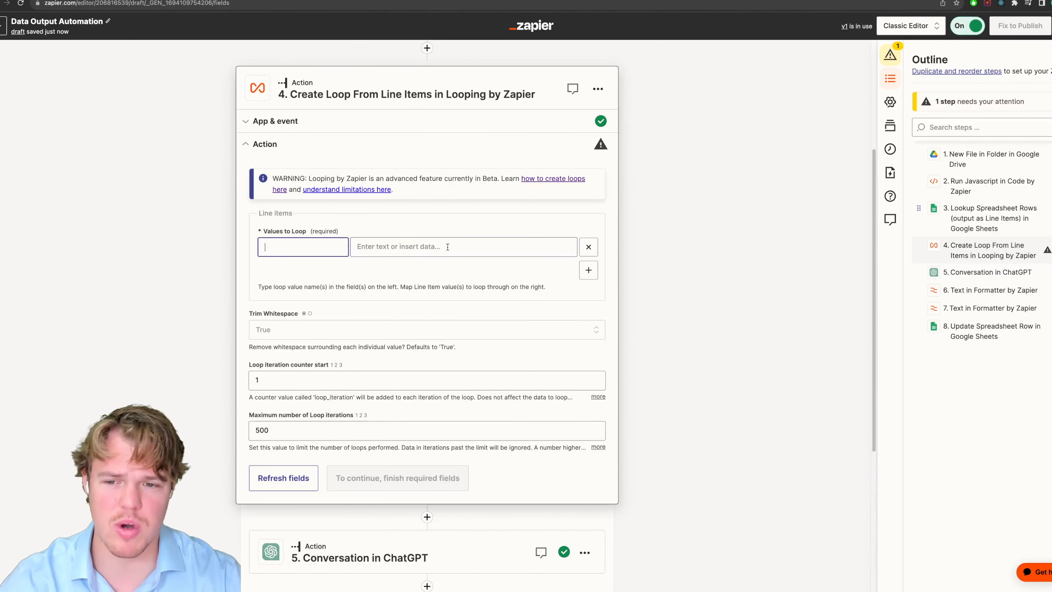
{"action": "left_click", "coordinate": [315, 247]}
{"action": "left_click", "coordinate": [340, 251]}
{"action": "left_click", "coordinate": [320, 250]}
{"action": "left_click", "coordinate": [209, 282]}
{"action": "scroll", "coordinate": [232, 304], "scroll_direction": "down", "scroll_amount": 1}
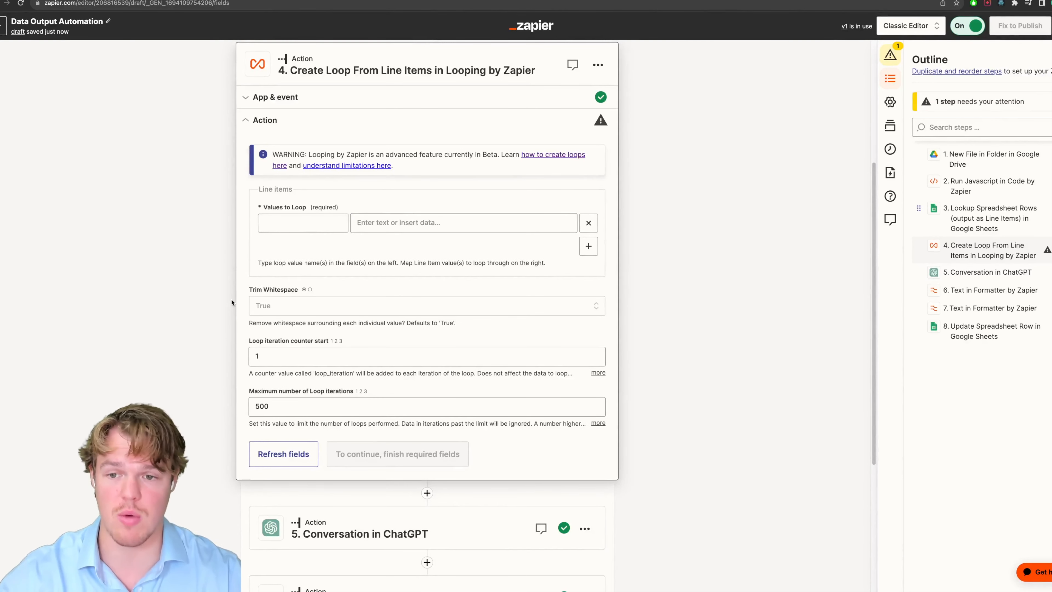
{"action": "scroll", "coordinate": [388, 508], "scroll_direction": "down", "scroll_amount": 5}
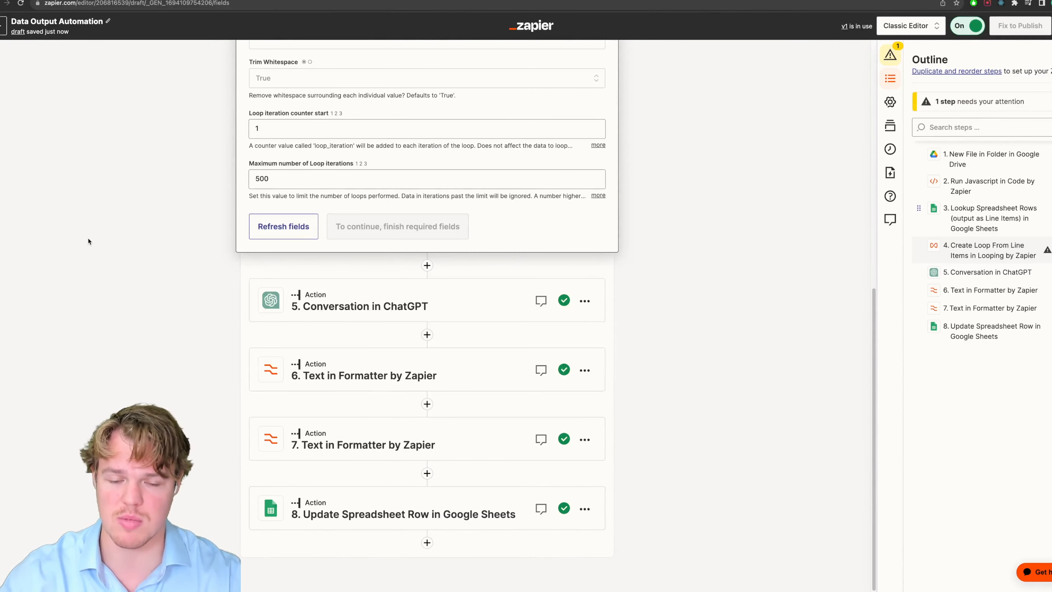
{"action": "scroll", "coordinate": [89, 238], "scroll_direction": "up", "scroll_amount": 1}
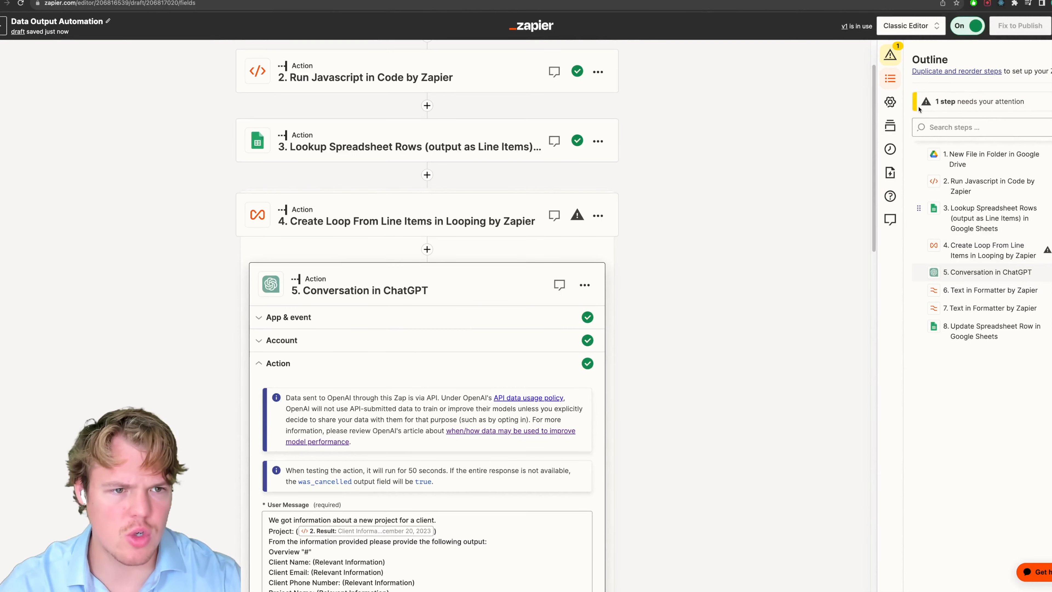
Move the ChatGPT conversation and both Formatter steps ahead of the Looping by Zapier step.
{"action": "left_click", "coordinate": [889, 79]}
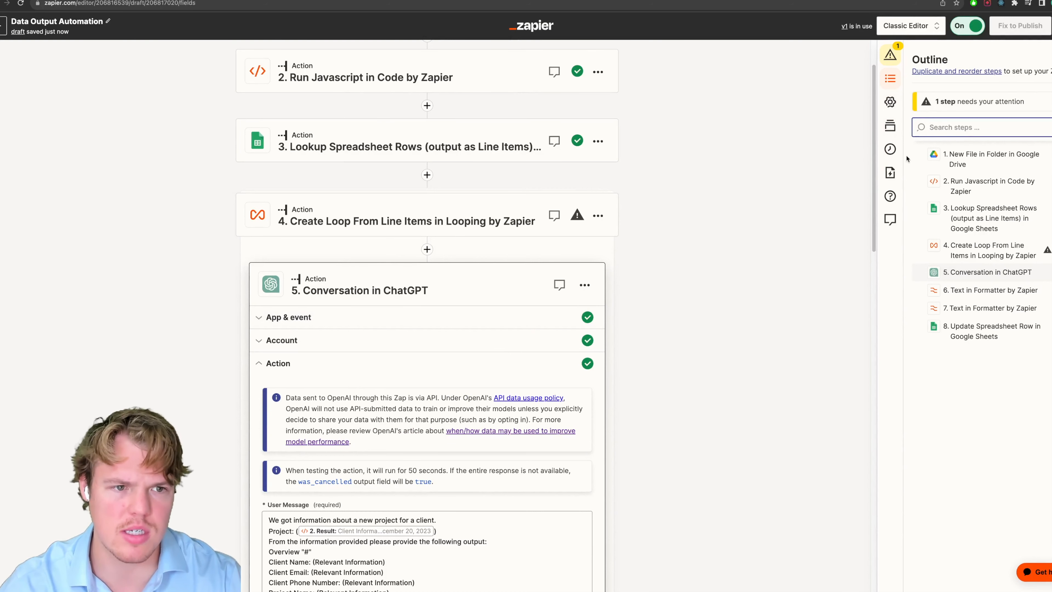
{"action": "left_click", "coordinate": [889, 102]}
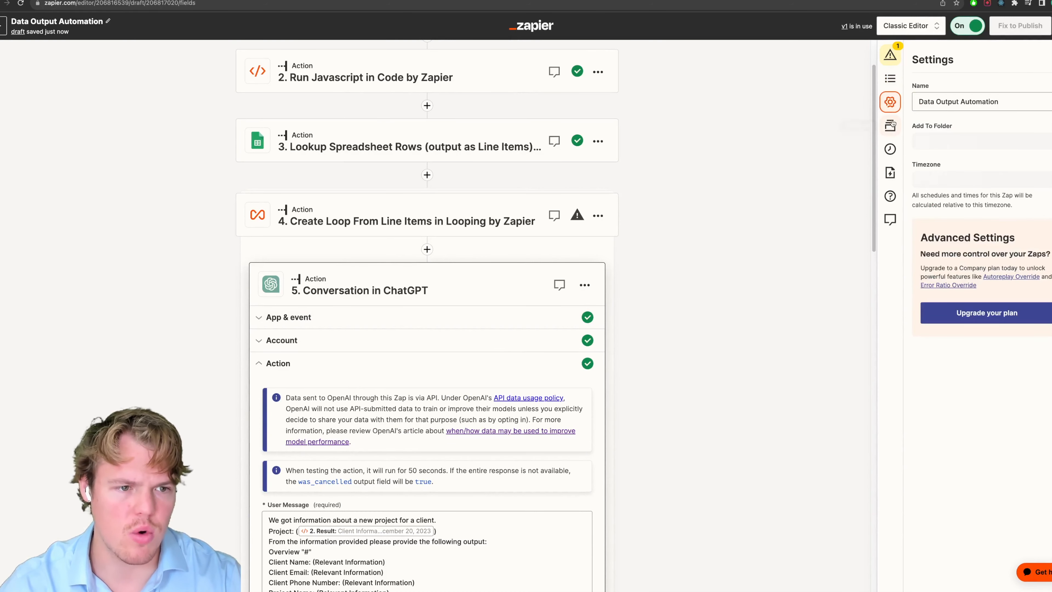
{"action": "left_click", "coordinate": [890, 78]}
{"action": "left_click", "coordinate": [890, 172]}
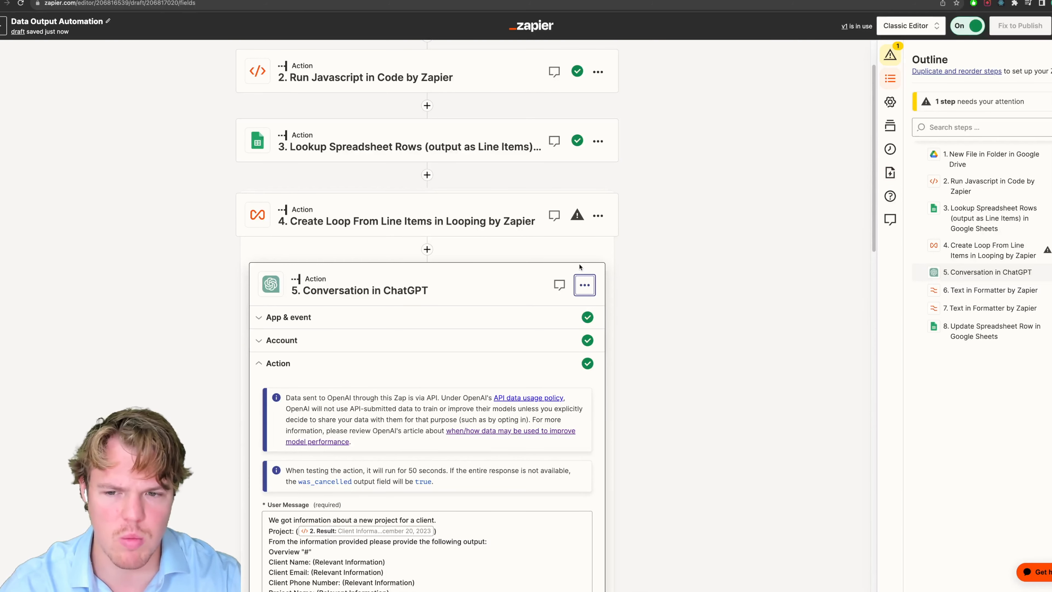
{"action": "left_click_drag", "start_coordinate": [920, 279], "coordinate": [920, 244]}
{"action": "mouse_move", "coordinate": [923, 294]}
{"action": "left_mouse_down"}
{"action": "mouse_move", "coordinate": [919, 263]}
{"action": "mouse_move", "coordinate": [917, 282]}
{"action": "left_mouse_up"}
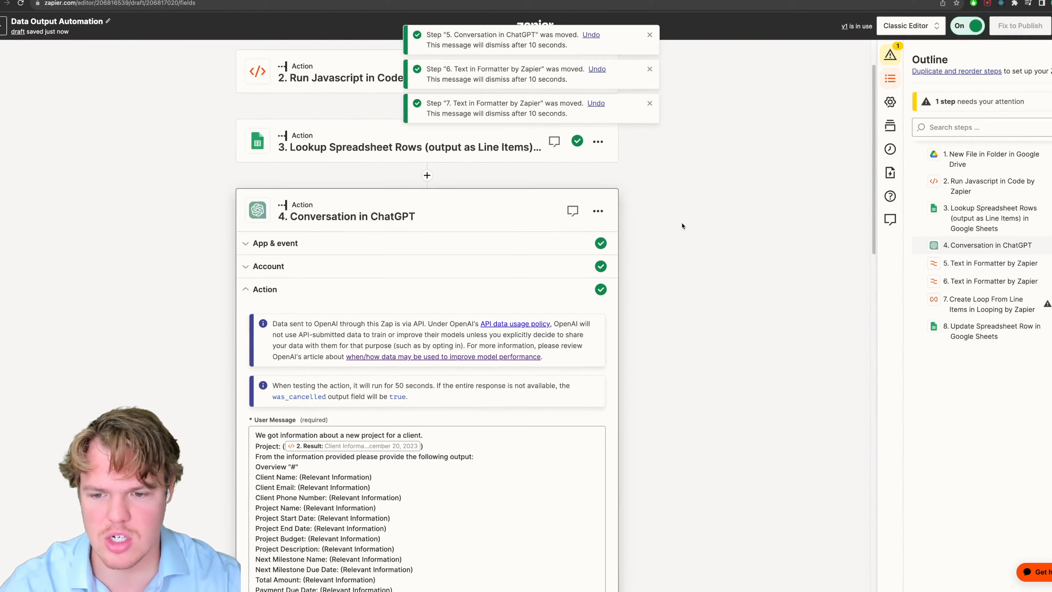
Review the ChatGPT step's settings and the step 5 Formatter's test output and Overview split settings.
{"action": "scroll", "coordinate": [681, 222], "scroll_direction": "down", "scroll_amount": 10}
{"action": "scroll", "coordinate": [681, 225], "scroll_direction": "down", "scroll_amount": 10}
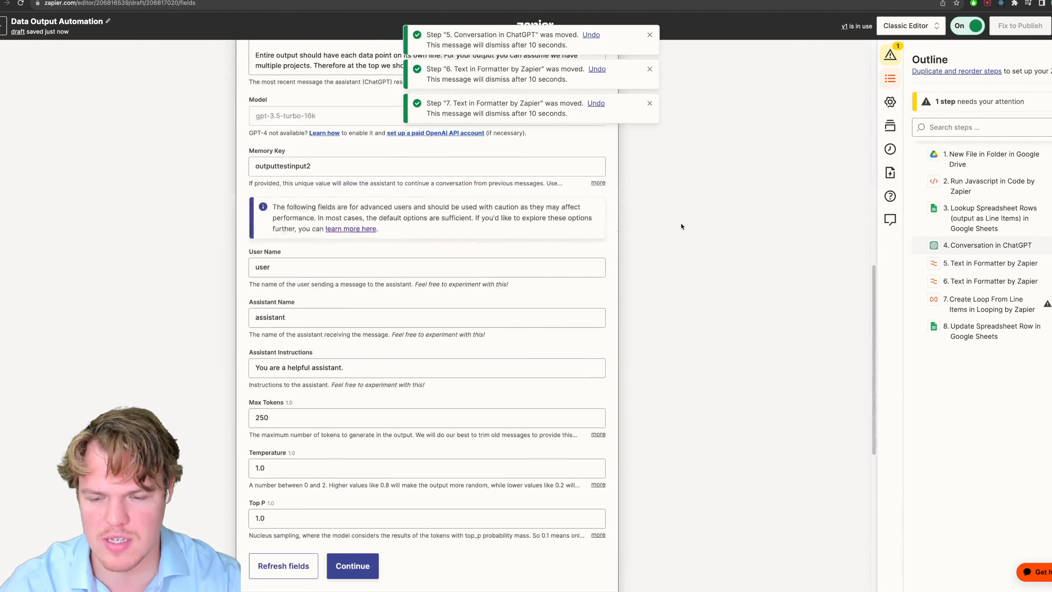
{"action": "scroll", "coordinate": [687, 249], "scroll_direction": "down", "scroll_amount": 3}
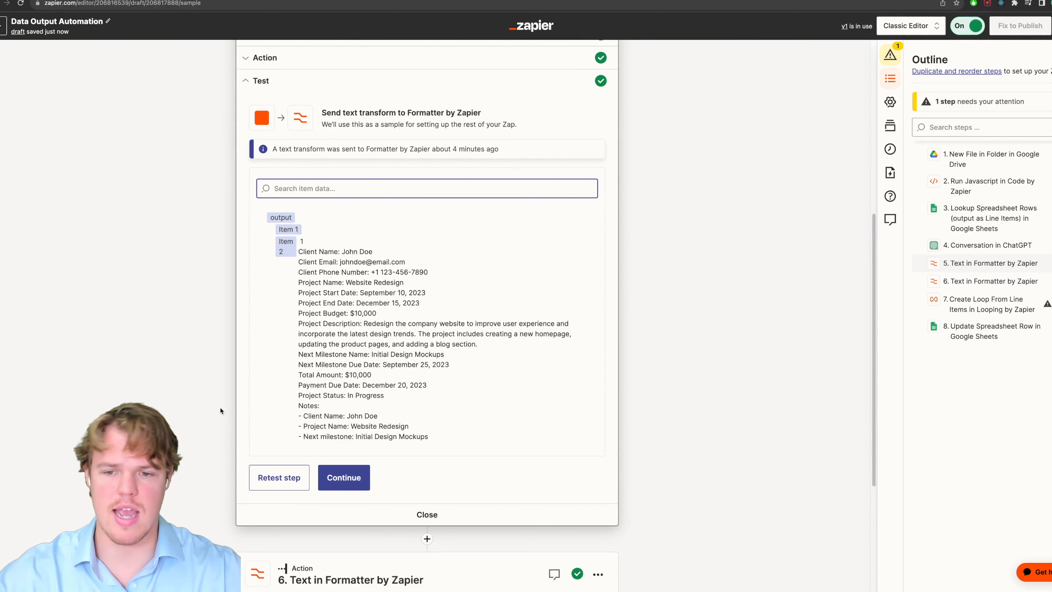
{"action": "left_click_drag", "start_coordinate": [428, 435], "coordinate": [300, 249]}
{"action": "scroll", "coordinate": [300, 249], "scroll_direction": "up", "scroll_amount": 2}
{"action": "left_click", "coordinate": [339, 285]}
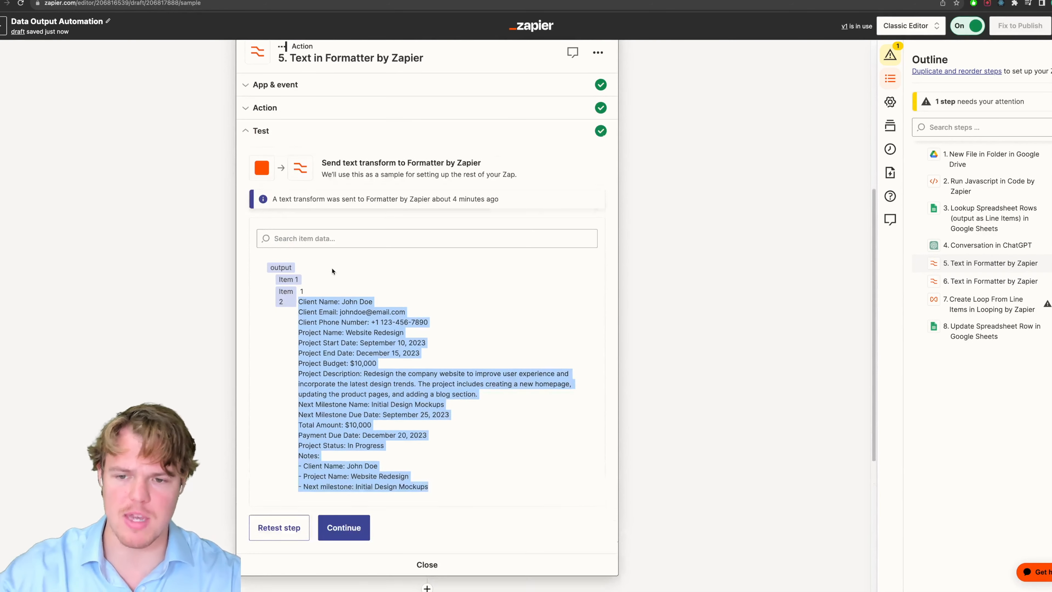
{"action": "left_click", "coordinate": [318, 117]}
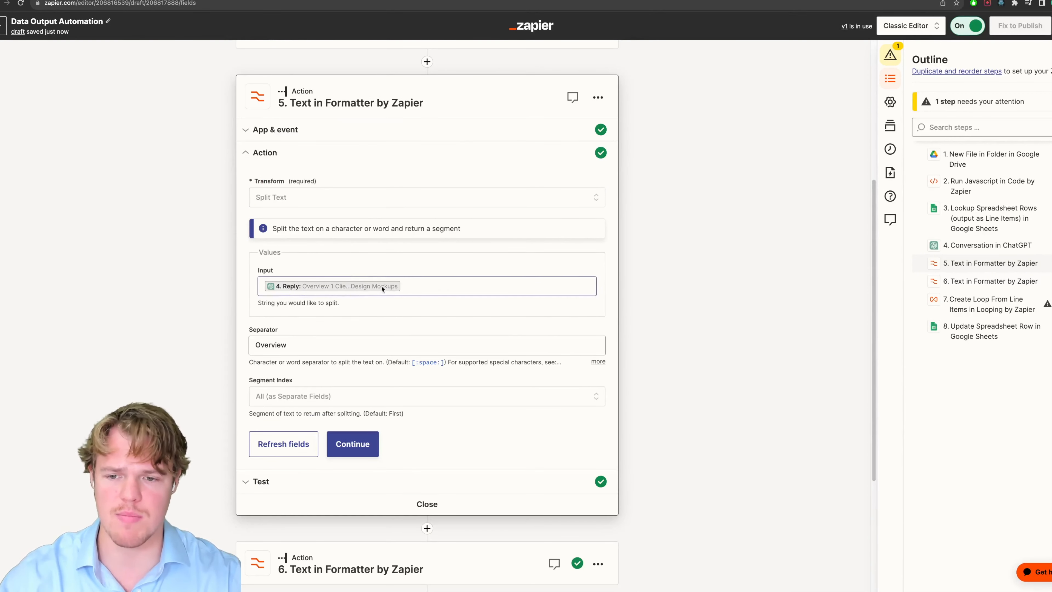
{"action": "scroll", "coordinate": [178, 324], "scroll_direction": "down", "scroll_amount": 2}
{"action": "scroll", "coordinate": [182, 321], "scroll_direction": "down", "scroll_amount": 3}
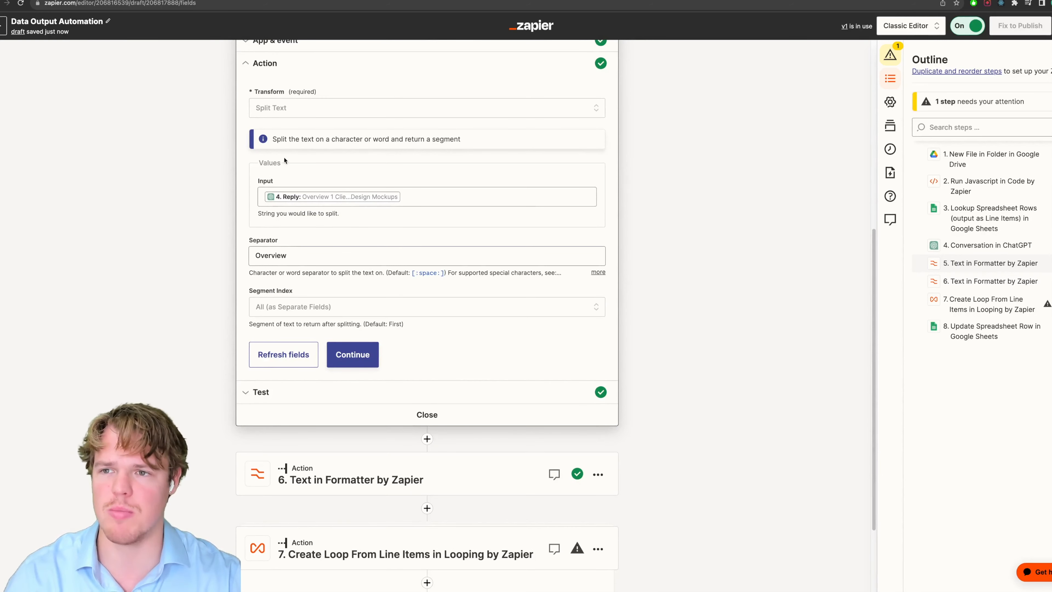
{"action": "scroll", "coordinate": [284, 170], "scroll_direction": "up", "scroll_amount": 15}
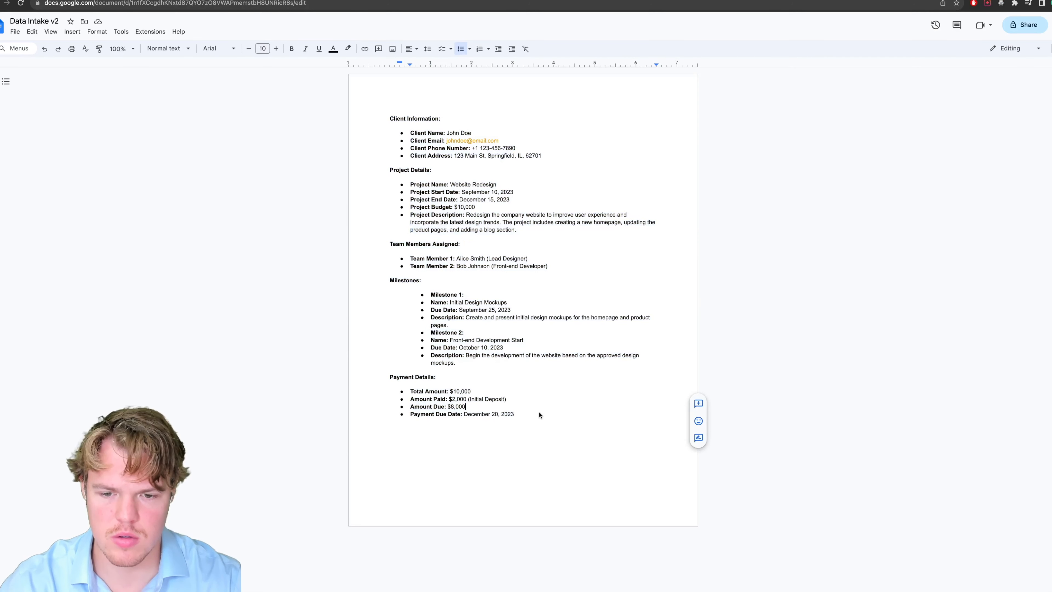
In the Data Intake v2 document in Google Docs, paste a second copy of the project information on a new page.
{"action": "key", "text": "Return"}
{"action": "key", "text": "Return"}
{"action": "key", "text": "Return"}
{"action": "key", "text": "Return"}
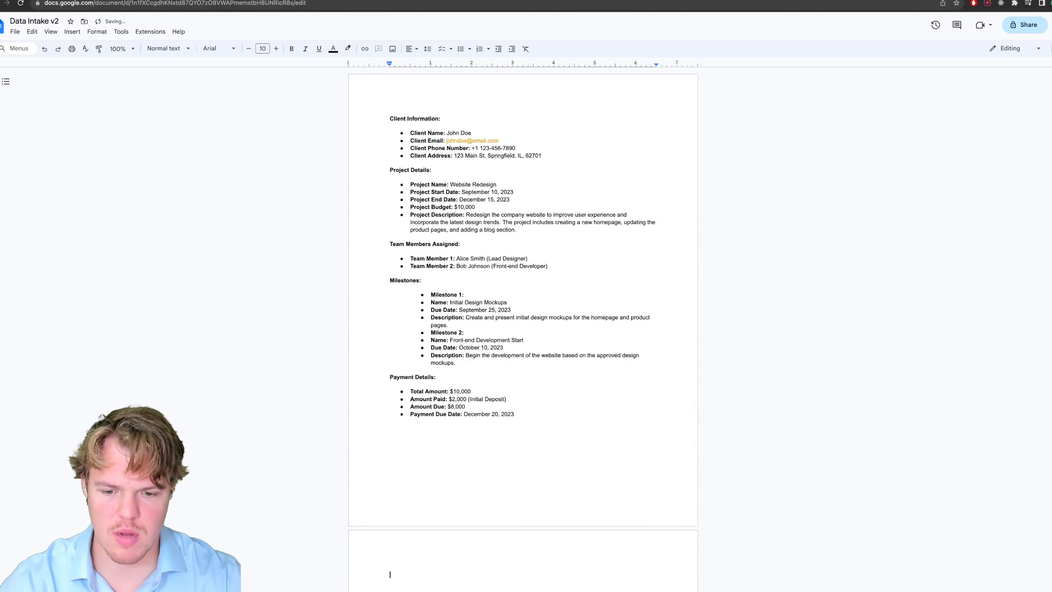
{"action": "scroll", "coordinate": [472, 304], "scroll_direction": "down", "scroll_amount": 4}
{"action": "key", "text": "super+v"}
Change the client's first name and the matching part of the client email in the second project copy.
{"action": "double_click", "coordinate": [471, 276]}
{"action": "left_click", "coordinate": [455, 275]}
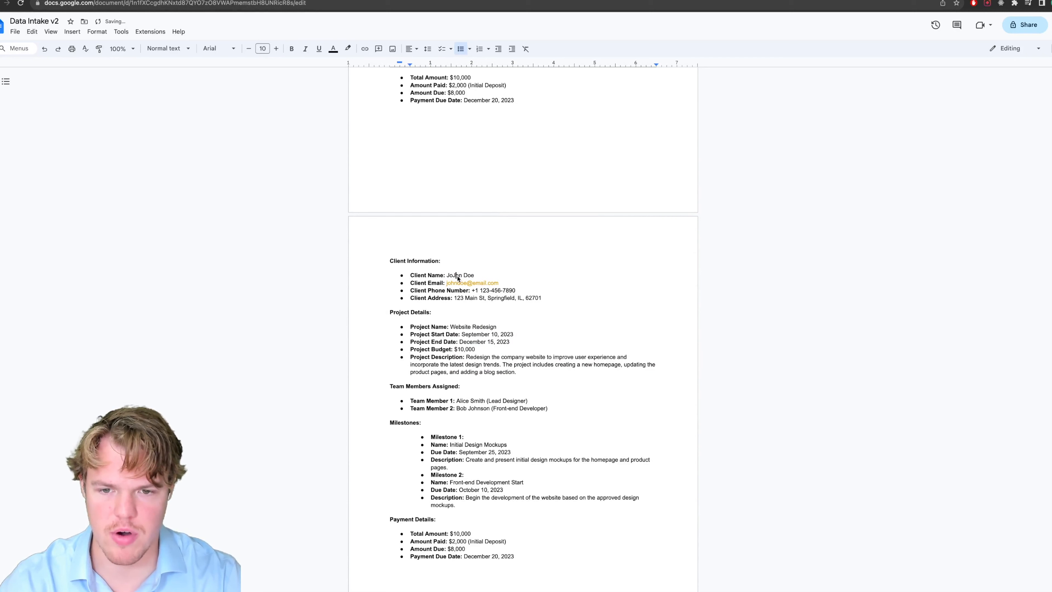
{"action": "double_click", "coordinate": [457, 276]}
{"action": "type", "text": "J"}
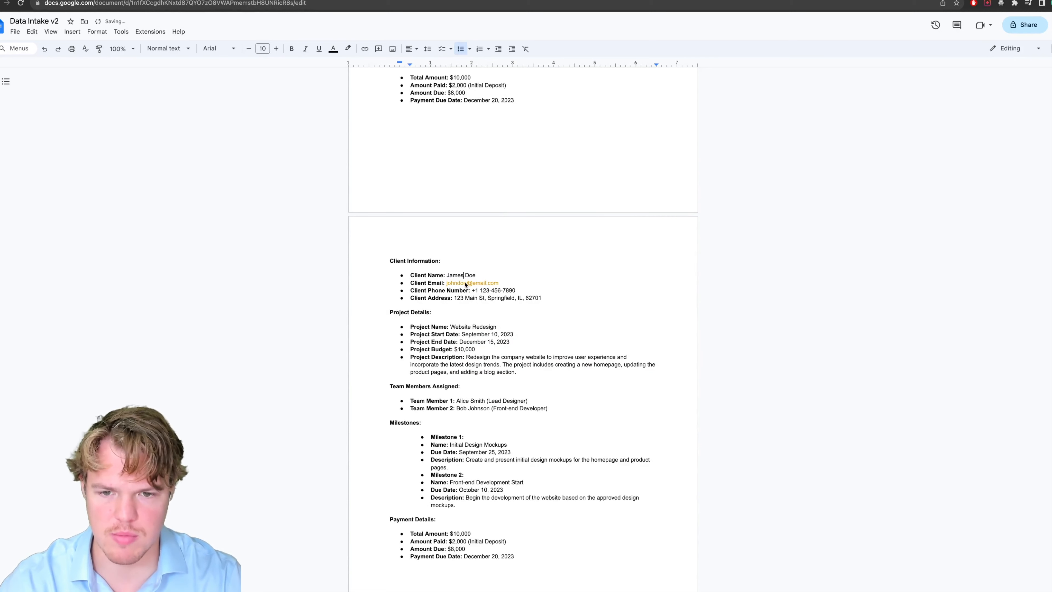
{"action": "left_click_drag", "start_coordinate": [457, 284], "coordinate": [446, 285]}
{"action": "type", "text": "James"}
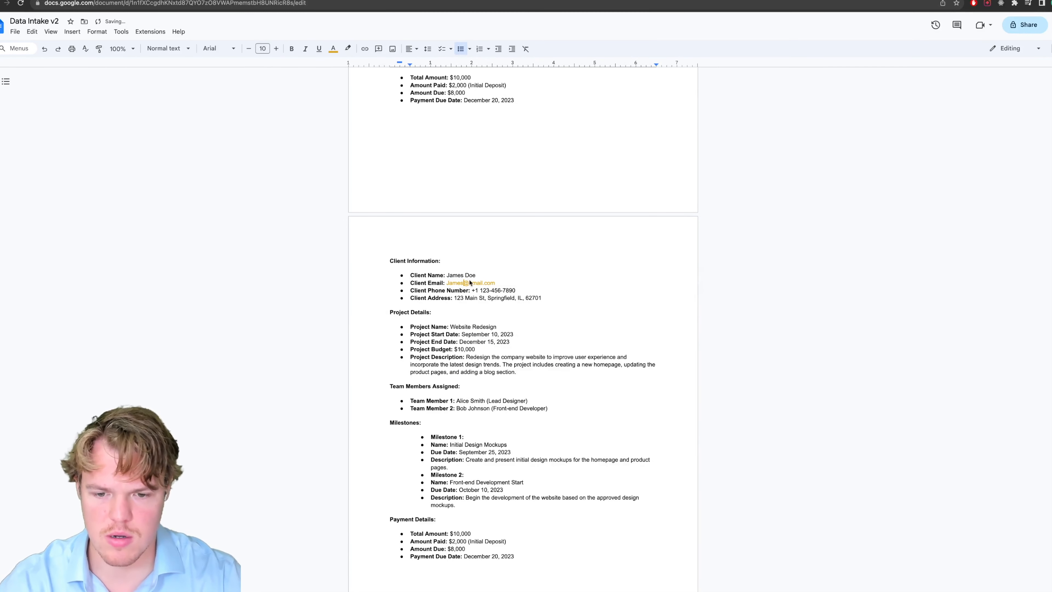
Set the Milestone 1 due date in the second project copy to September 23, 2023.
{"action": "scroll", "coordinate": [484, 372], "scroll_direction": "down", "scroll_amount": 1}
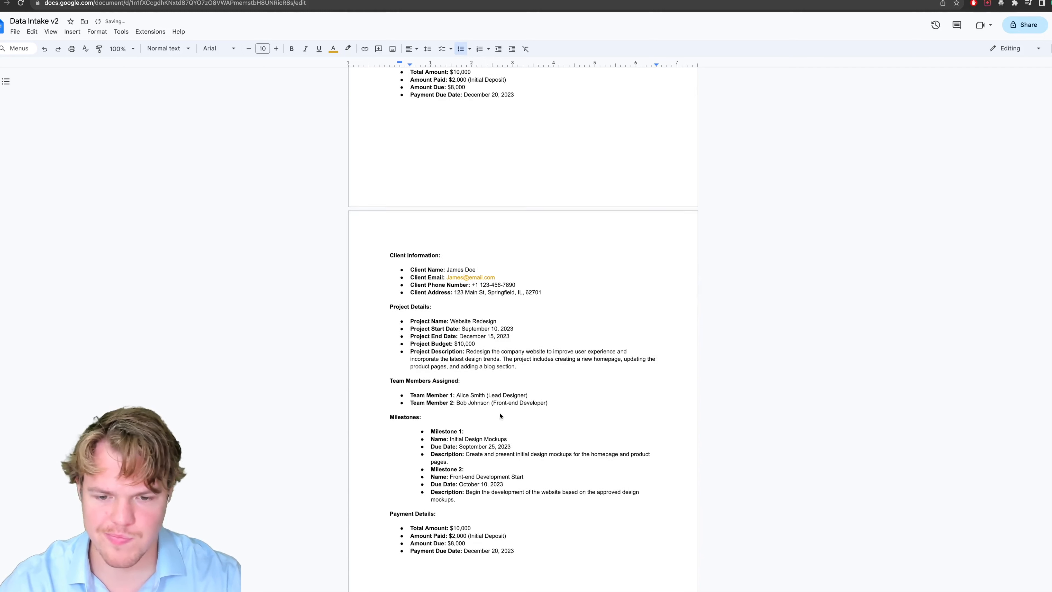
{"action": "left_click", "coordinate": [494, 442]}
{"action": "type", "text": "23"}
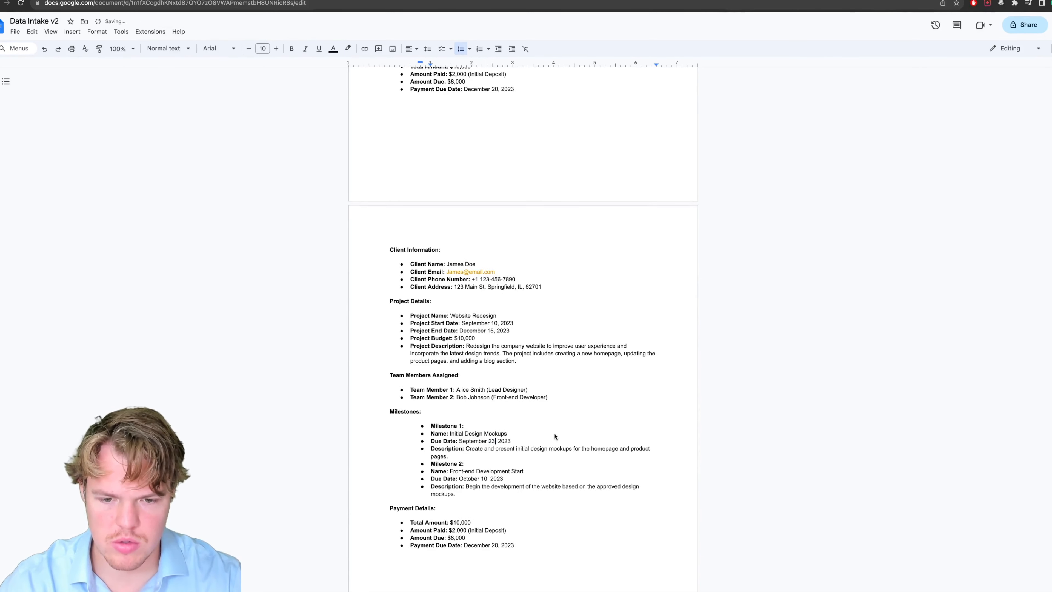
Review both project copies in the Data Intake v2 document, comparing client information, project details, milestones and payment details.
{"action": "scroll", "coordinate": [550, 446], "scroll_direction": "down", "scroll_amount": 2}
{"action": "scroll", "coordinate": [547, 452], "scroll_direction": "up", "scroll_amount": 4}
{"action": "scroll", "coordinate": [504, 398], "scroll_direction": "up", "scroll_amount": 1}
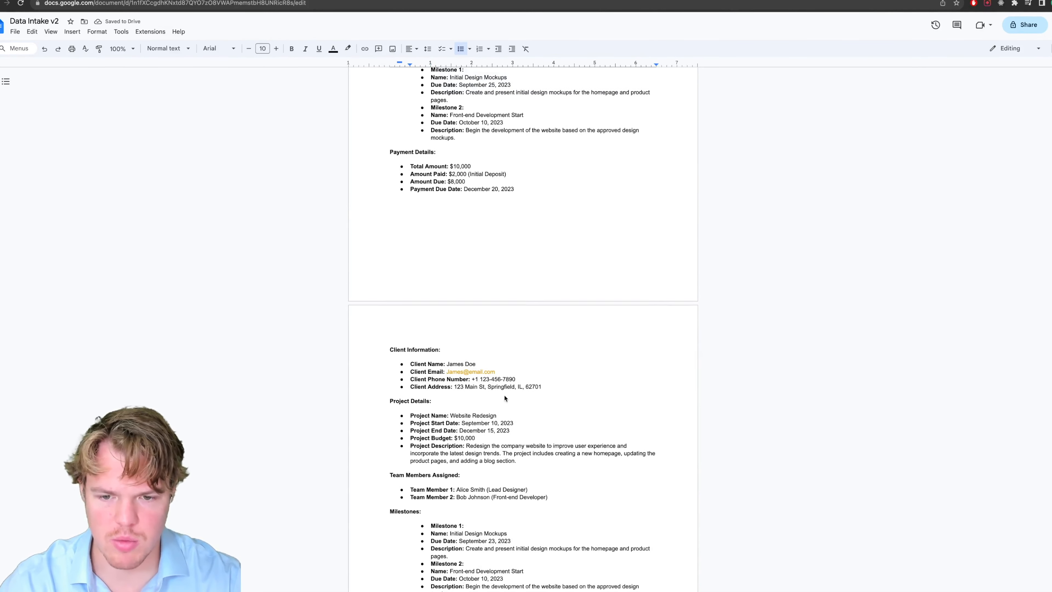
{"action": "scroll", "coordinate": [509, 396], "scroll_direction": "down", "scroll_amount": 6}
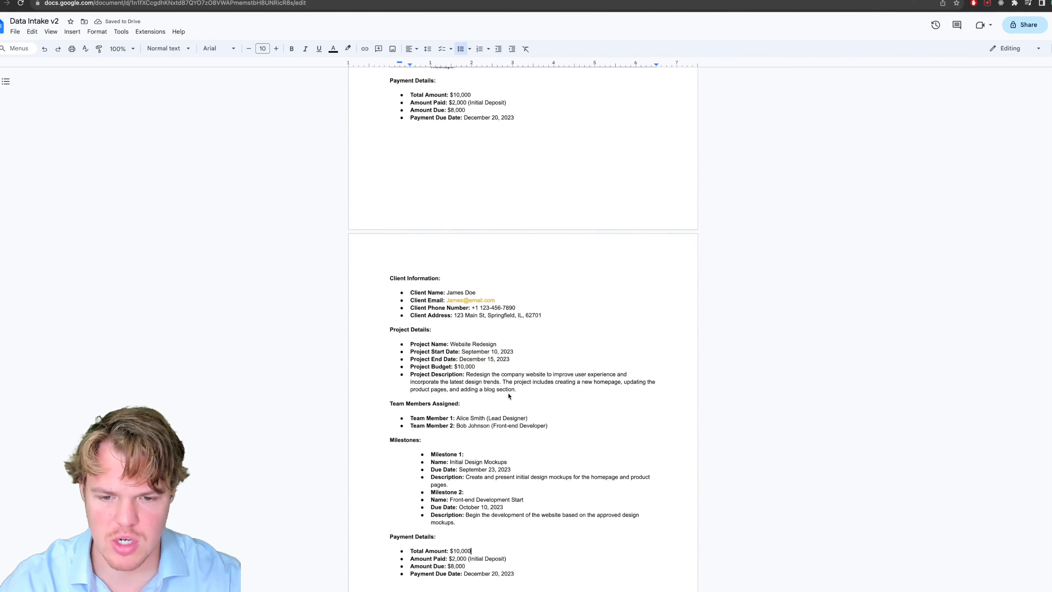
{"action": "scroll", "coordinate": [487, 383], "scroll_direction": "up", "scroll_amount": 11}
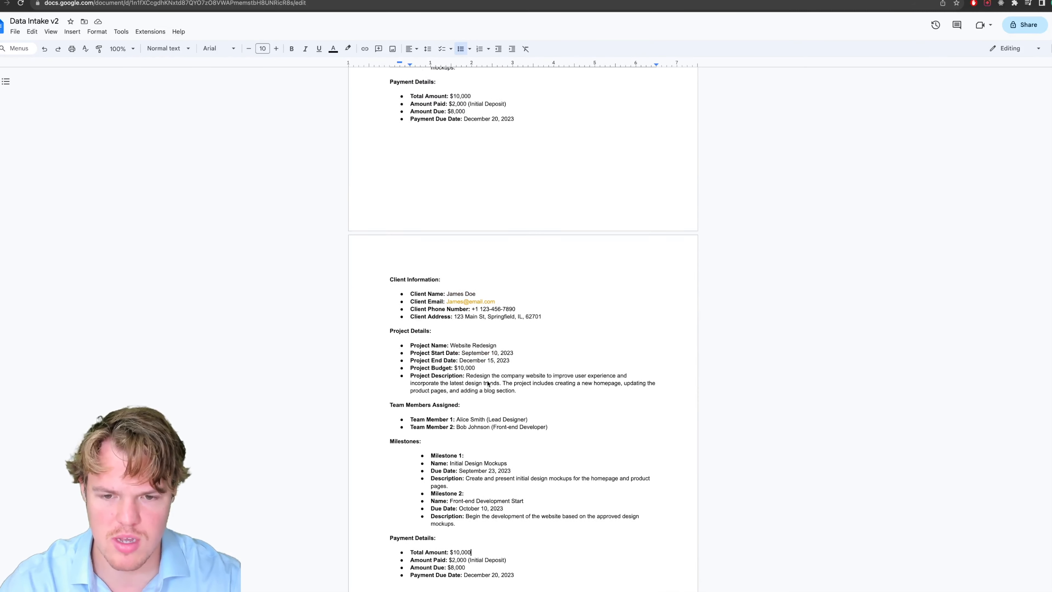
{"action": "scroll", "coordinate": [487, 384], "scroll_direction": "up", "scroll_amount": 6}
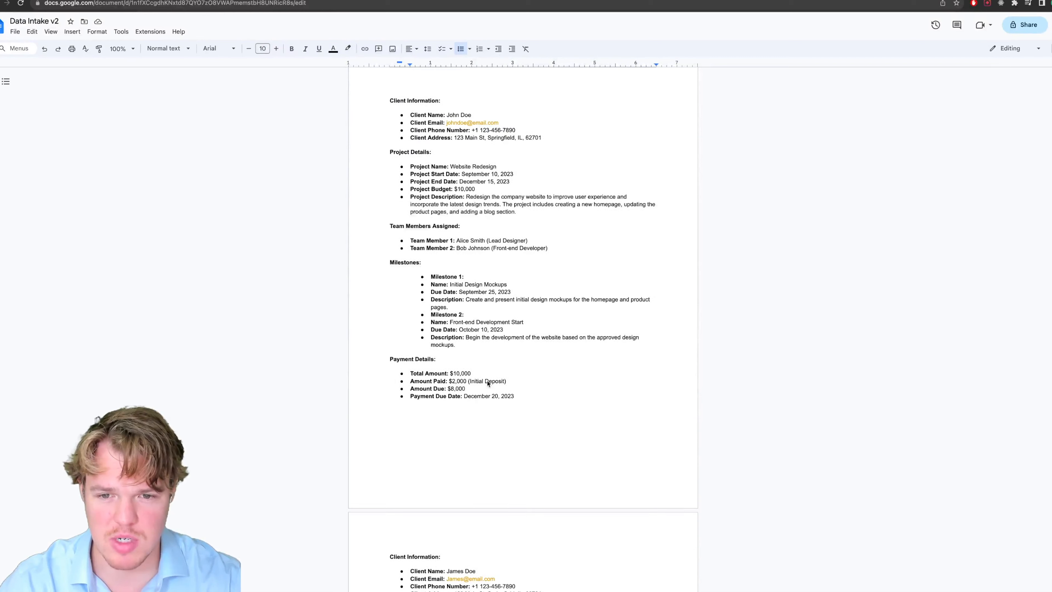
{"action": "scroll", "coordinate": [496, 250], "scroll_direction": "down", "scroll_amount": 20}
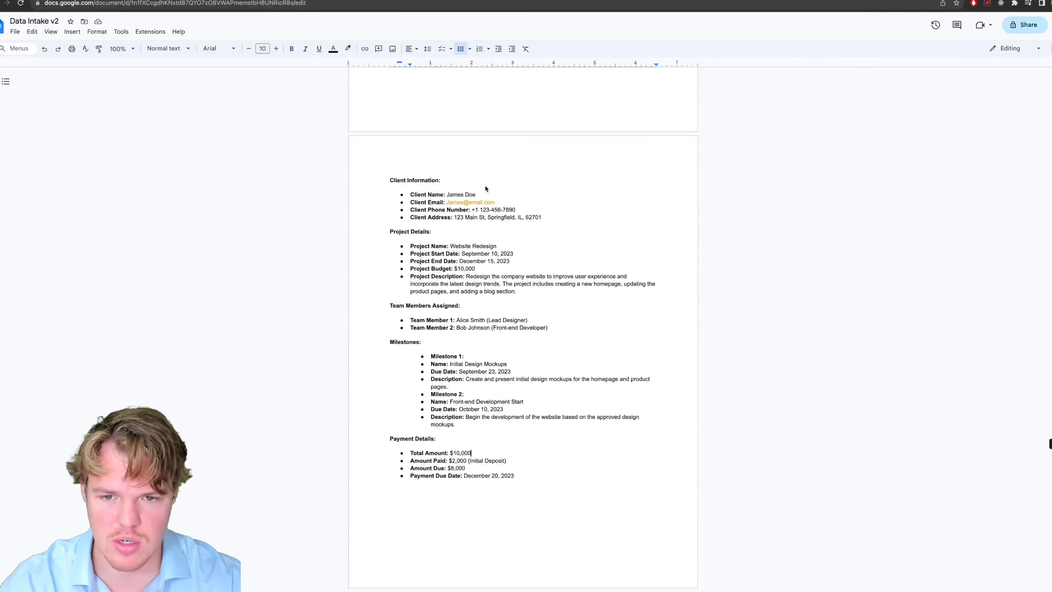
{"action": "scroll", "coordinate": [488, 242], "scroll_direction": "up", "scroll_amount": 20}
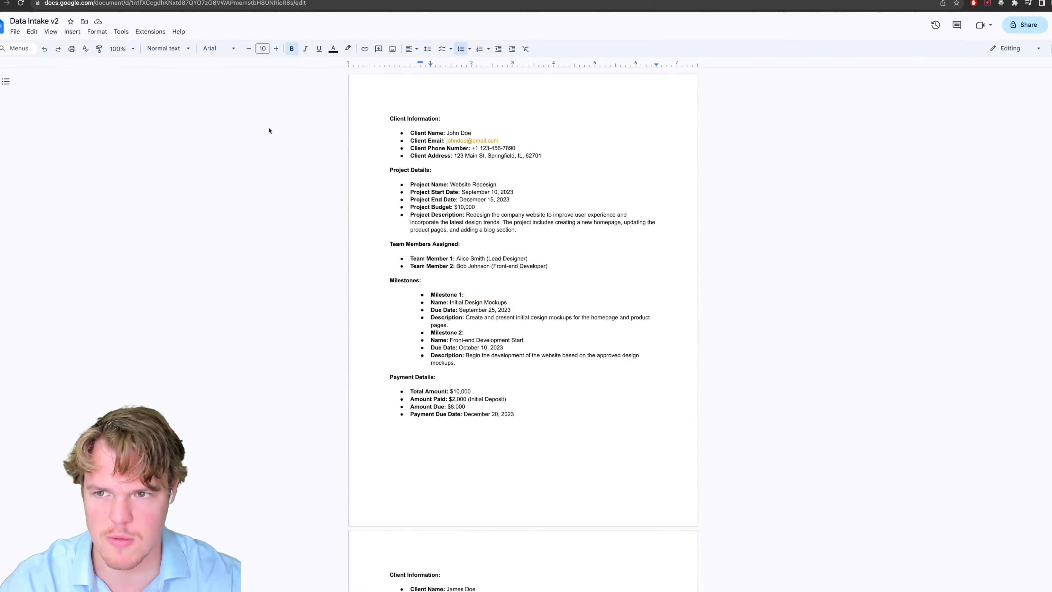
In Google Drive, move the Data Intake v2 document into the Data Intake folder and open that folder.
{"action": "left_click", "coordinate": [223, 0]}
{"action": "left_click", "coordinate": [387, 219]}
{"action": "left_click_drag", "start_coordinate": [287, 213], "coordinate": [153, 123]}
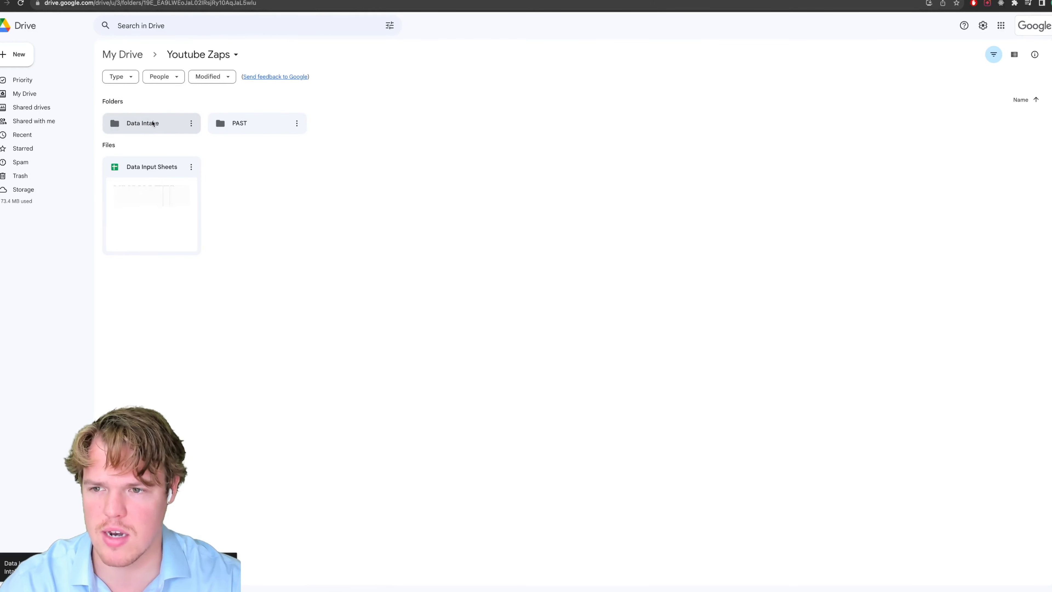
{"action": "double_click", "coordinate": [153, 123]}
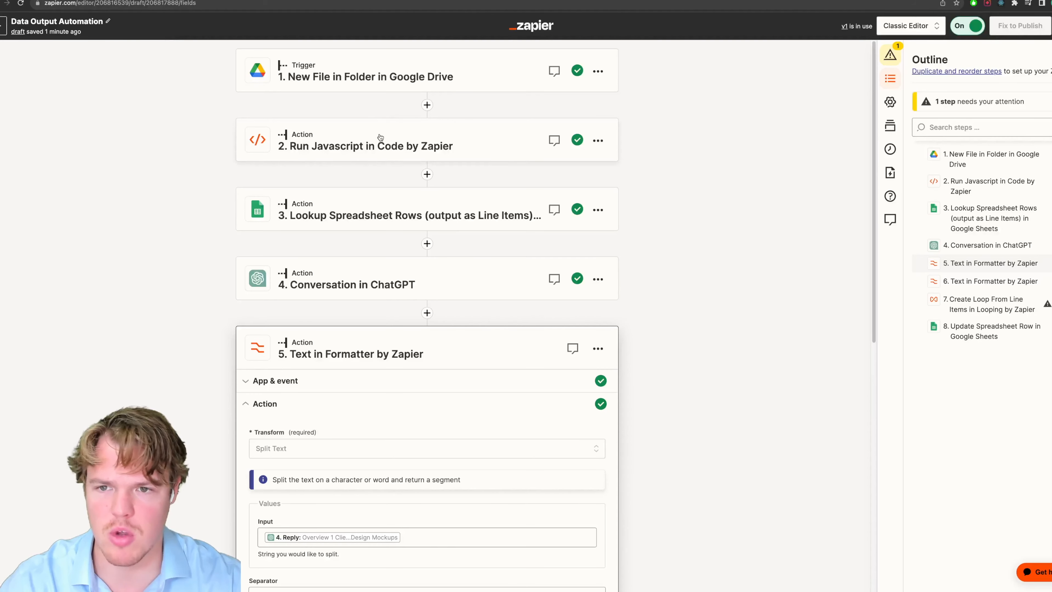
Switch to the Data Output Automation Zap in Zapier and pull new test records for the Google Drive trigger.
{"action": "left_click", "coordinate": [387, 88]}
{"action": "left_click", "coordinate": [345, 304]}
{"action": "scroll", "coordinate": [254, 269], "scroll_direction": "down", "scroll_amount": 9}
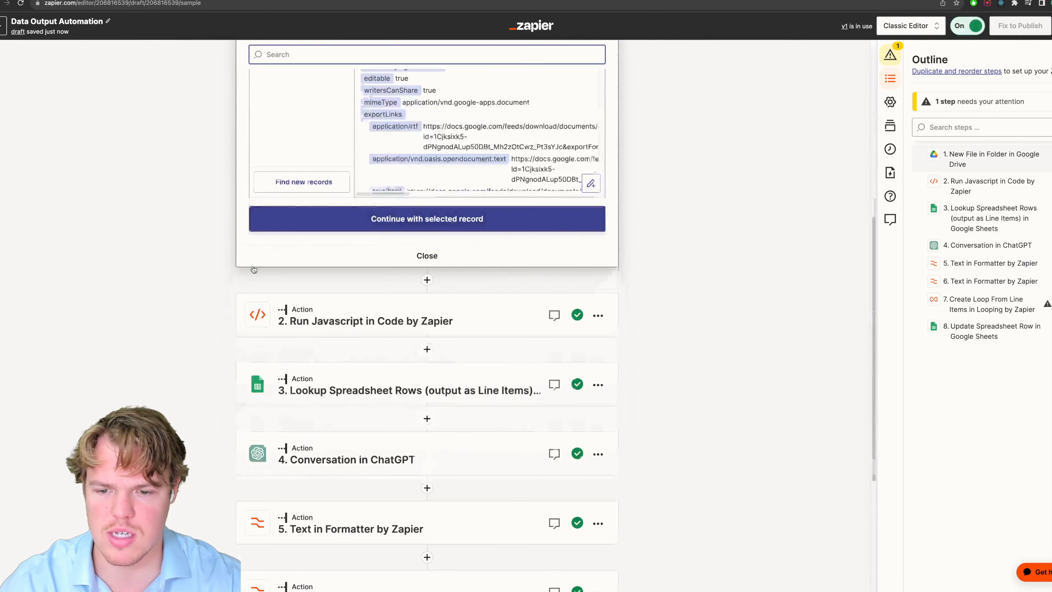
{"action": "scroll", "coordinate": [324, 399], "scroll_direction": "up", "scroll_amount": 6}
{"action": "left_click", "coordinate": [304, 456]}
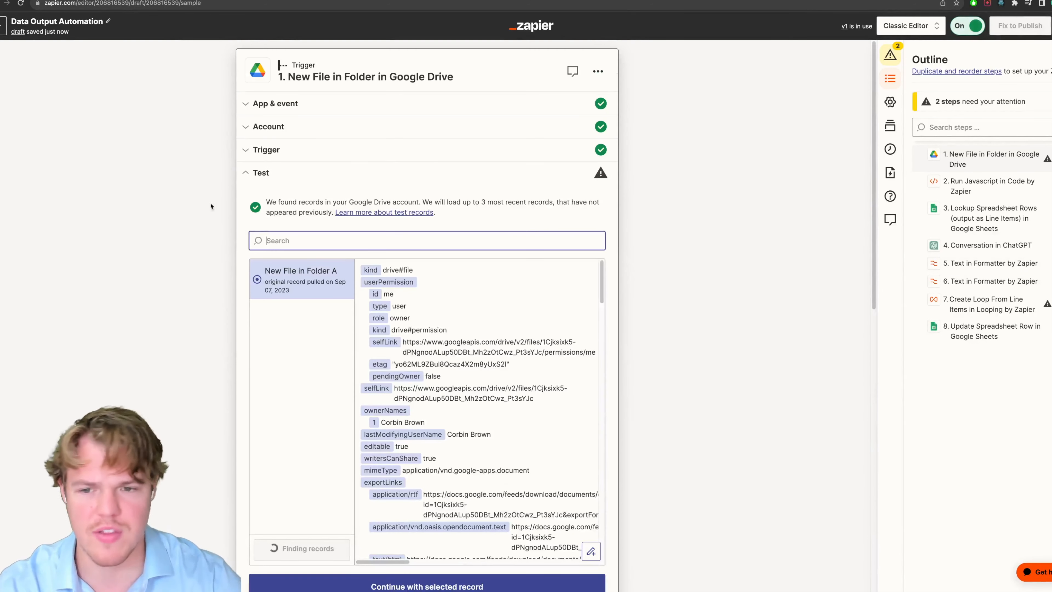
{"action": "scroll", "coordinate": [220, 216], "scroll_direction": "down", "scroll_amount": 2}
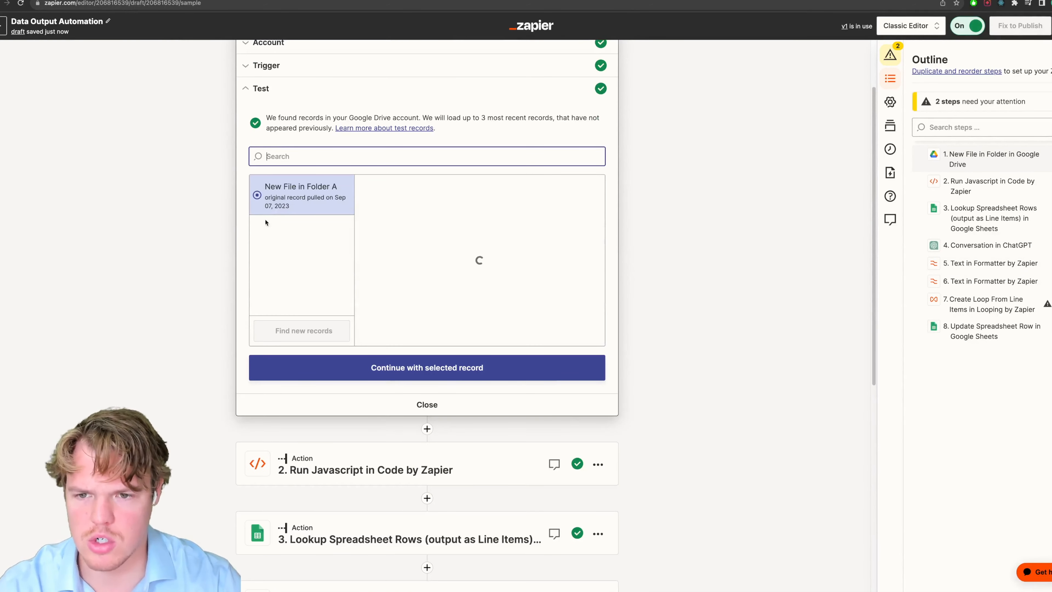
Try New File in Folder C as the trigger's test record and retest the Run Javascript step to check its output.
{"action": "left_click", "coordinate": [304, 192]}
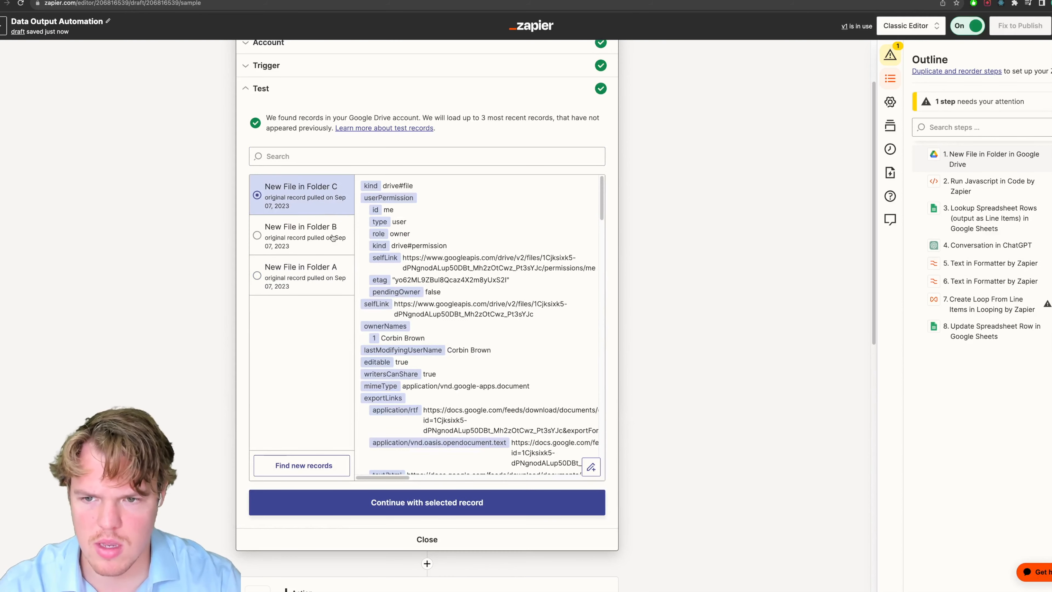
{"action": "left_click", "coordinate": [444, 513]}
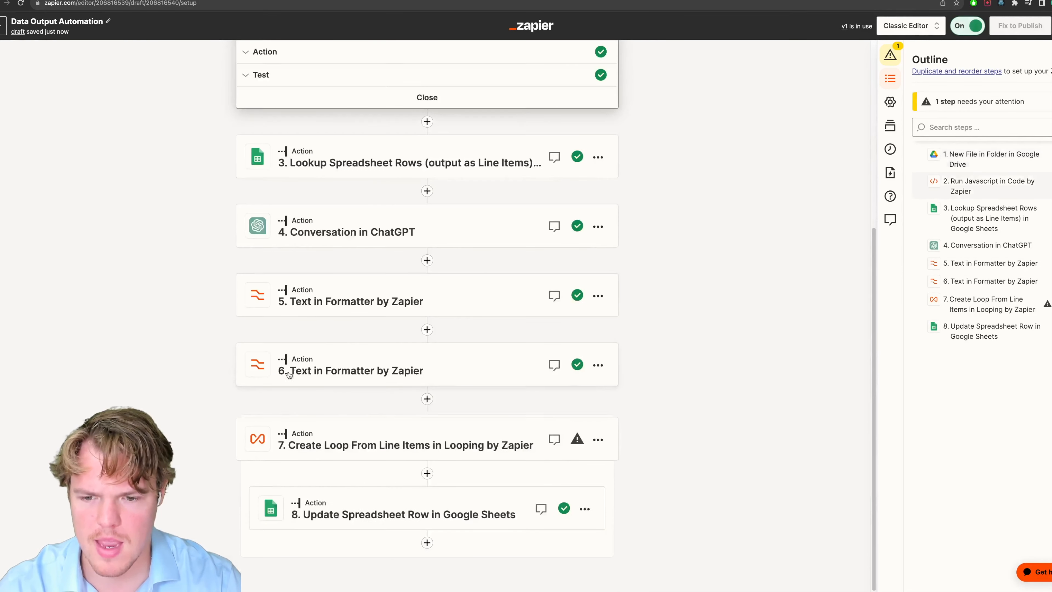
{"action": "left_click", "coordinate": [317, 261]}
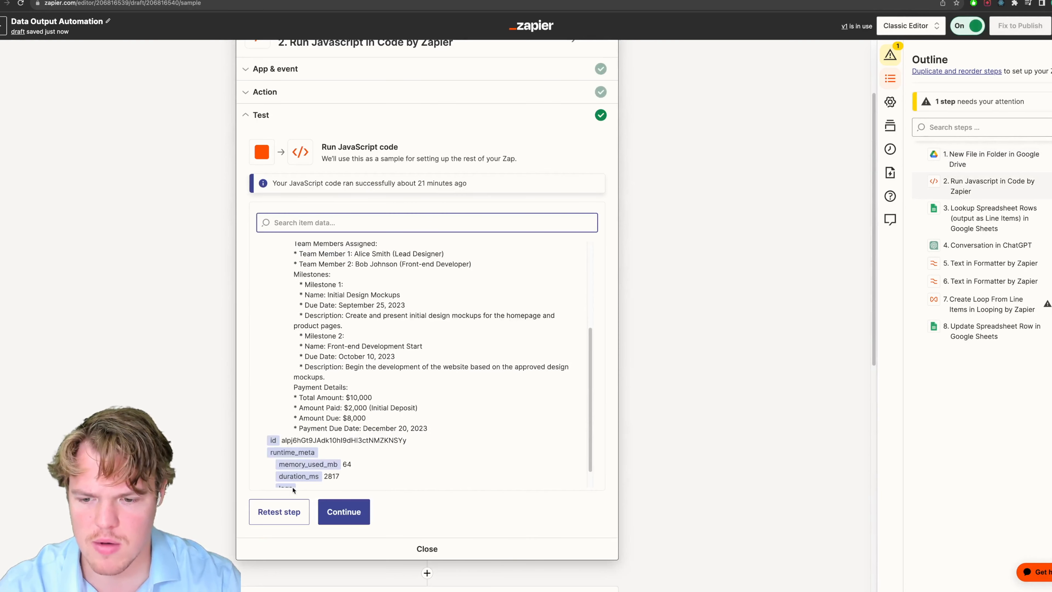
{"action": "left_click", "coordinate": [274, 510]}
{"action": "scroll", "coordinate": [167, 386], "scroll_direction": "down", "scroll_amount": 2}
{"action": "scroll", "coordinate": [384, 308], "scroll_direction": "down", "scroll_amount": 3}
{"action": "scroll", "coordinate": [385, 310], "scroll_direction": "up", "scroll_amount": 3}
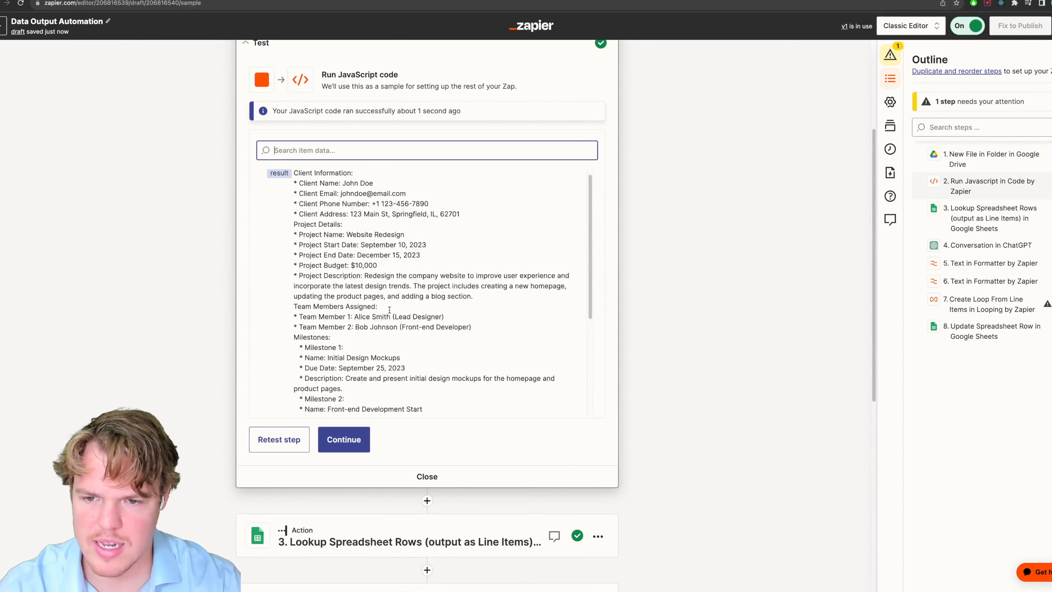
{"action": "scroll", "coordinate": [143, 196], "scroll_direction": "up", "scroll_amount": 4}
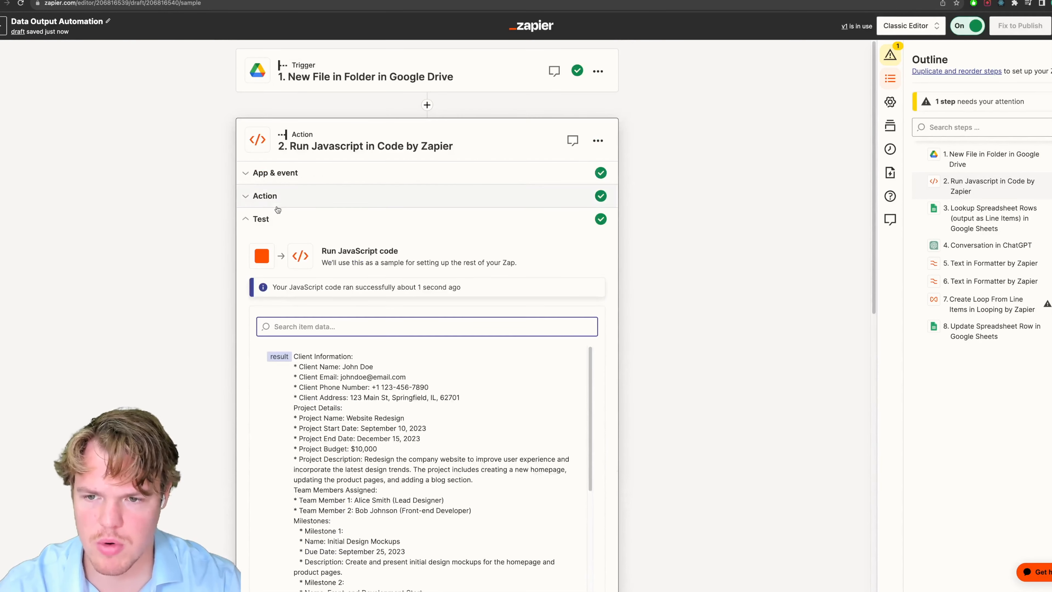
Reopen the Google Drive trigger's test and continue with the record New File in Folder B.
{"action": "left_click", "coordinate": [328, 87]}
{"action": "left_click", "coordinate": [302, 309]}
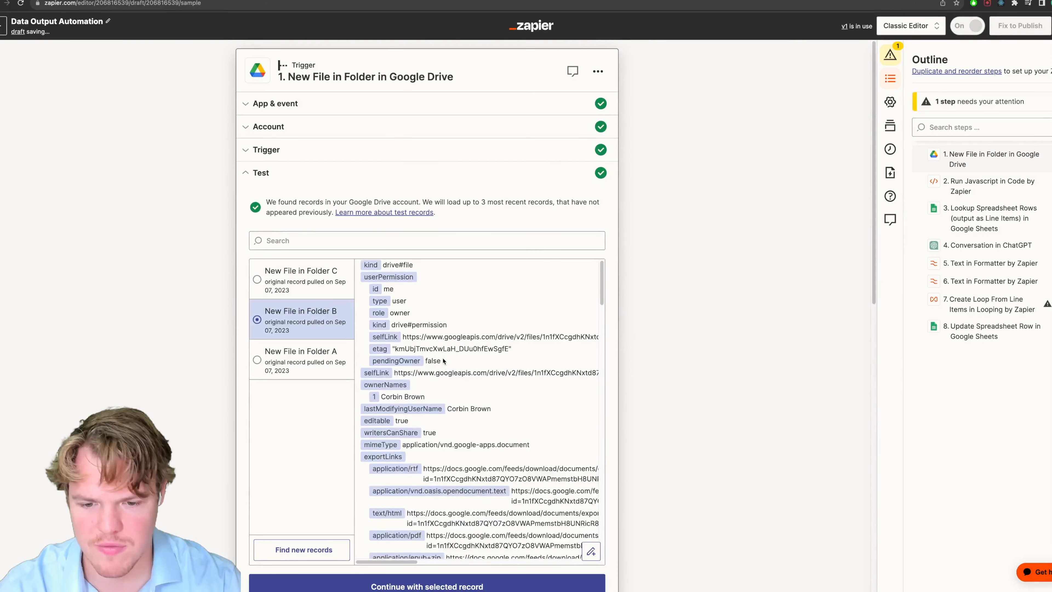
{"action": "scroll", "coordinate": [359, 392], "scroll_direction": "down", "scroll_amount": 4}
{"action": "left_click", "coordinate": [360, 395]}
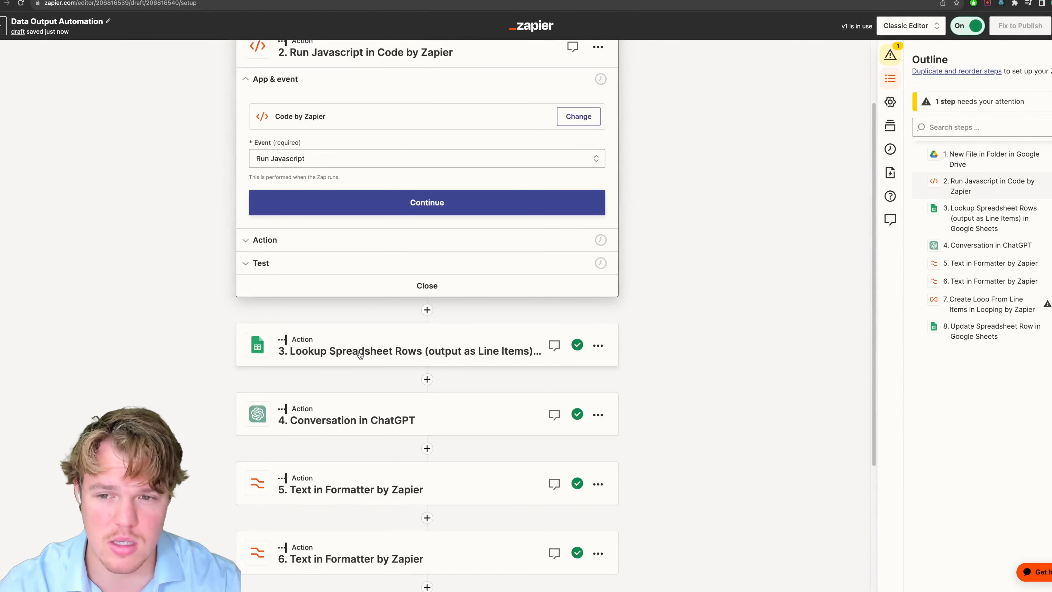
Retest the Run Javascript step and check its result for both clients' project information.
{"action": "left_click", "coordinate": [329, 268]}
{"action": "scroll", "coordinate": [282, 366], "scroll_direction": "down", "scroll_amount": 1}
{"action": "left_click", "coordinate": [294, 521]}
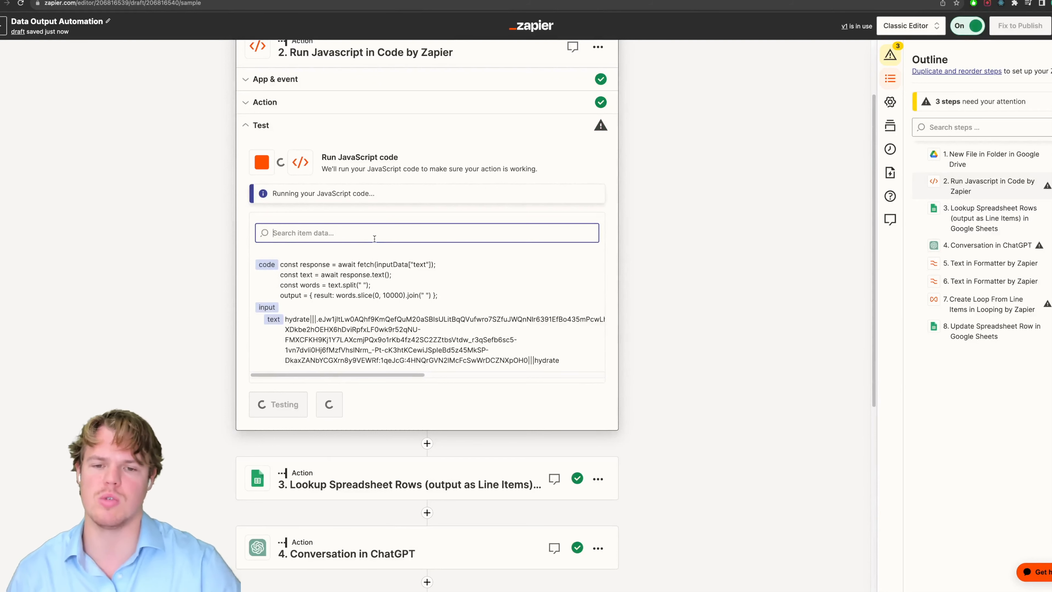
{"action": "scroll", "coordinate": [345, 302], "scroll_direction": "down", "scroll_amount": 3}
{"action": "scroll", "coordinate": [348, 298], "scroll_direction": "up", "scroll_amount": 3}
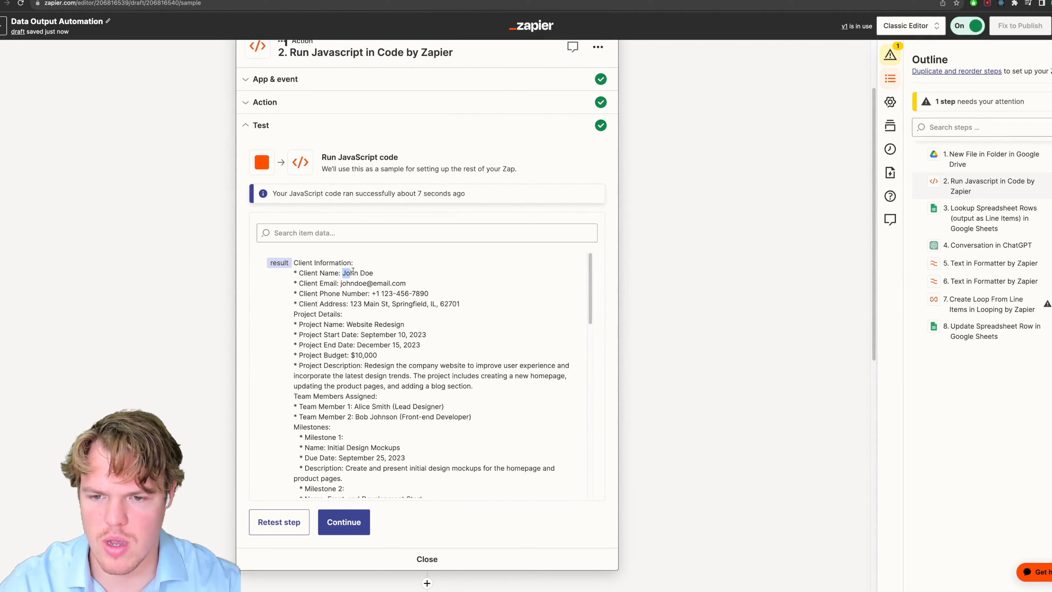
{"action": "left_click_drag", "start_coordinate": [353, 271], "coordinate": [374, 273]}
{"action": "scroll", "coordinate": [369, 368], "scroll_direction": "down", "scroll_amount": 7}
{"action": "left_click_drag", "start_coordinate": [342, 389], "coordinate": [378, 390]}
{"action": "left_click", "coordinate": [221, 368]}
Open the step 4 ChatGPT conversation's test and retest it with the new document text.
{"action": "scroll", "coordinate": [192, 360], "scroll_direction": "down", "scroll_amount": 9}
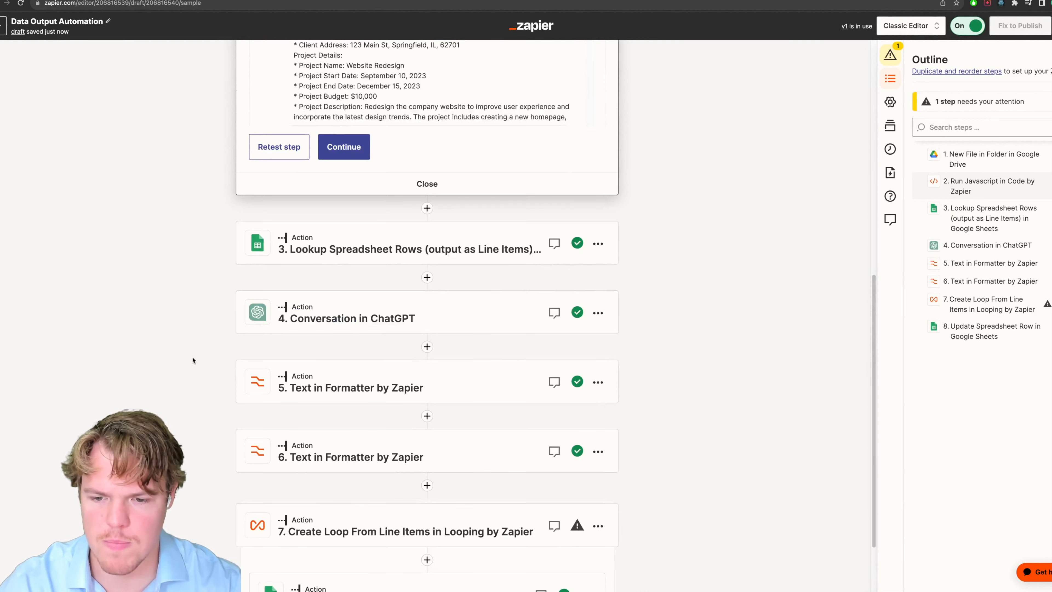
{"action": "left_click", "coordinate": [383, 318]}
{"action": "scroll", "coordinate": [219, 323], "scroll_direction": "down", "scroll_amount": 2}
{"action": "left_click", "coordinate": [295, 220]}
{"action": "scroll", "coordinate": [287, 334], "scroll_direction": "down", "scroll_amount": 3}
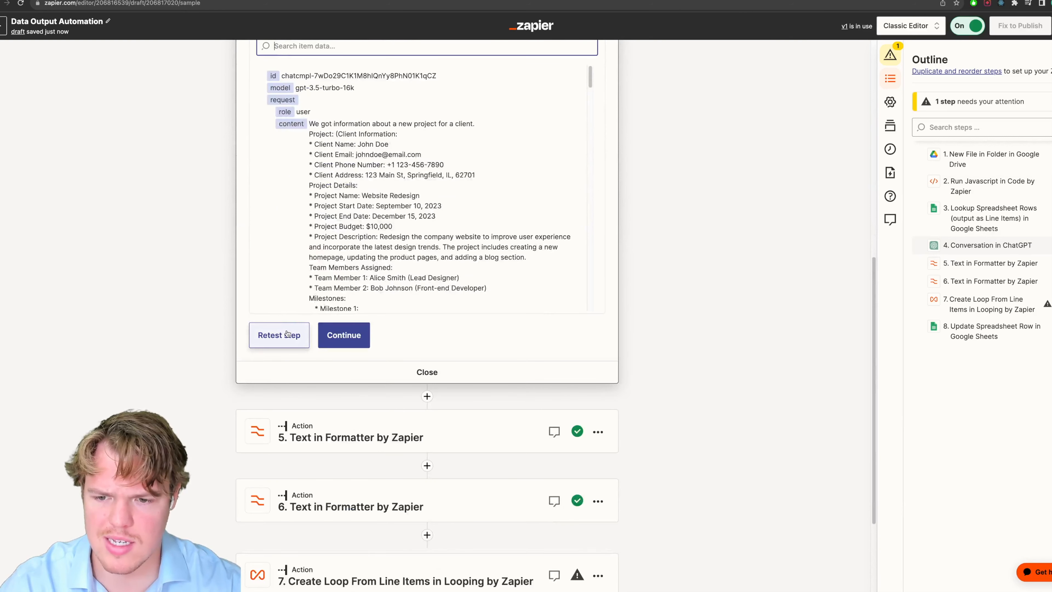
{"action": "left_click", "coordinate": [278, 335]}
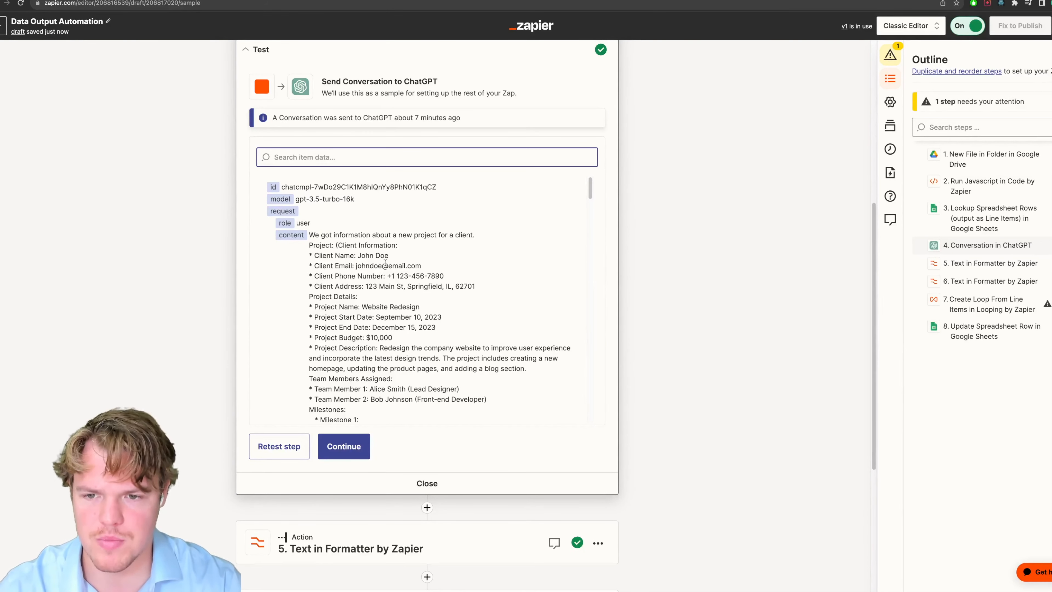
Examine the ChatGPT test output, from the submitted prompt to the numbered project overviews in the response.
{"action": "scroll", "coordinate": [390, 274], "scroll_direction": "down", "scroll_amount": 10}
{"action": "scroll", "coordinate": [390, 273], "scroll_direction": "down", "scroll_amount": 8}
{"action": "scroll", "coordinate": [391, 274], "scroll_direction": "up", "scroll_amount": 3}
{"action": "scroll", "coordinate": [391, 273], "scroll_direction": "down", "scroll_amount": 7}
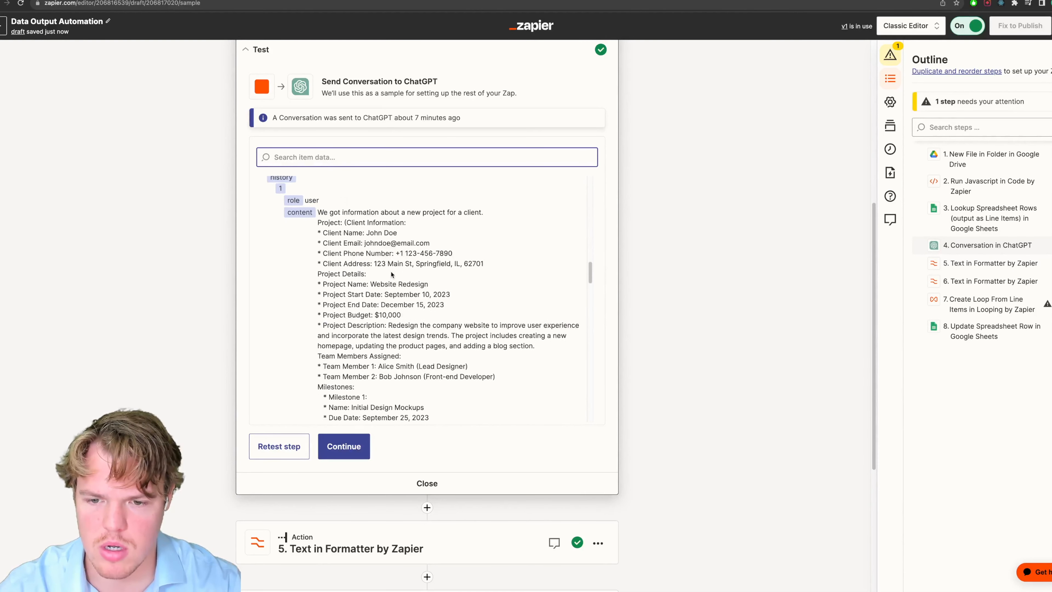
{"action": "scroll", "coordinate": [392, 274], "scroll_direction": "down", "scroll_amount": 4}
{"action": "left_click_drag", "start_coordinate": [345, 284], "coordinate": [309, 284]}
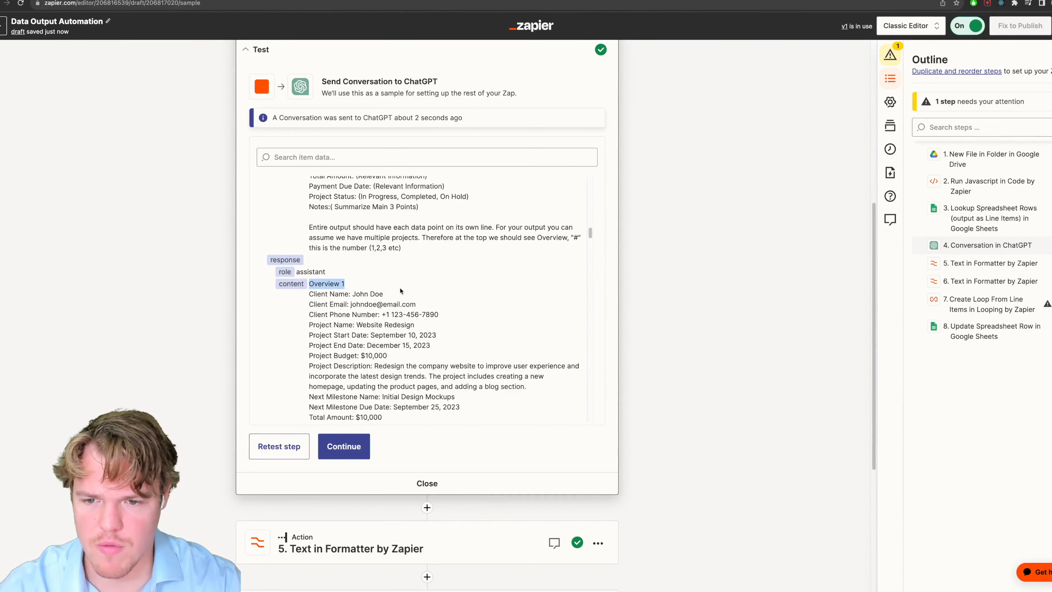
{"action": "left_click", "coordinate": [381, 293]}
{"action": "scroll", "coordinate": [406, 291], "scroll_direction": "down", "scroll_amount": 3}
{"action": "scroll", "coordinate": [403, 295], "scroll_direction": "down", "scroll_amount": 3}
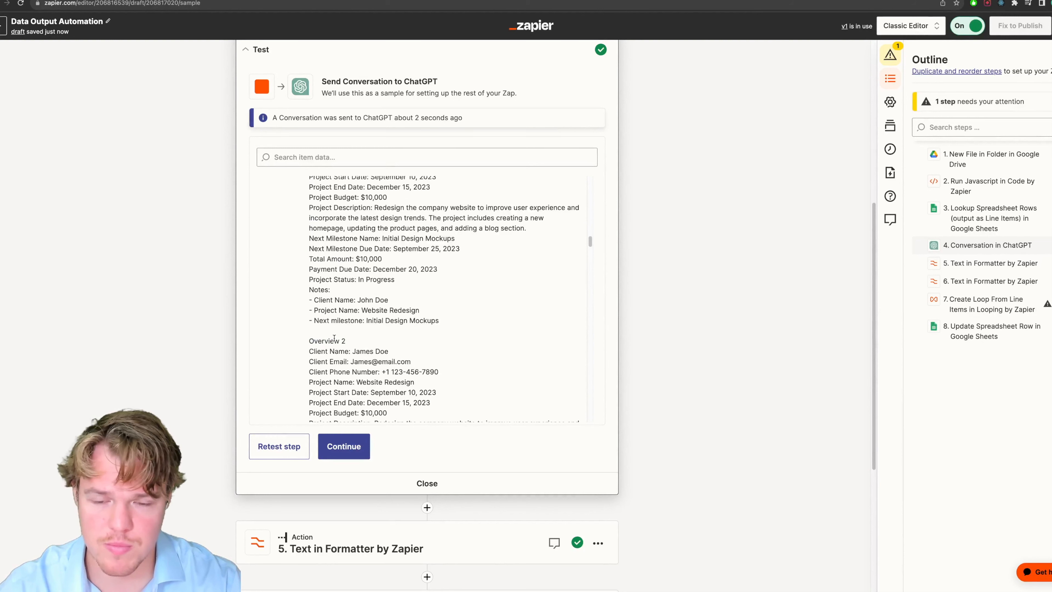
{"action": "scroll", "coordinate": [176, 307], "scroll_direction": "down", "scroll_amount": 5}
Retest the step 5 Formatter split and check the separate output items for each project overview.
{"action": "left_click", "coordinate": [327, 350]}
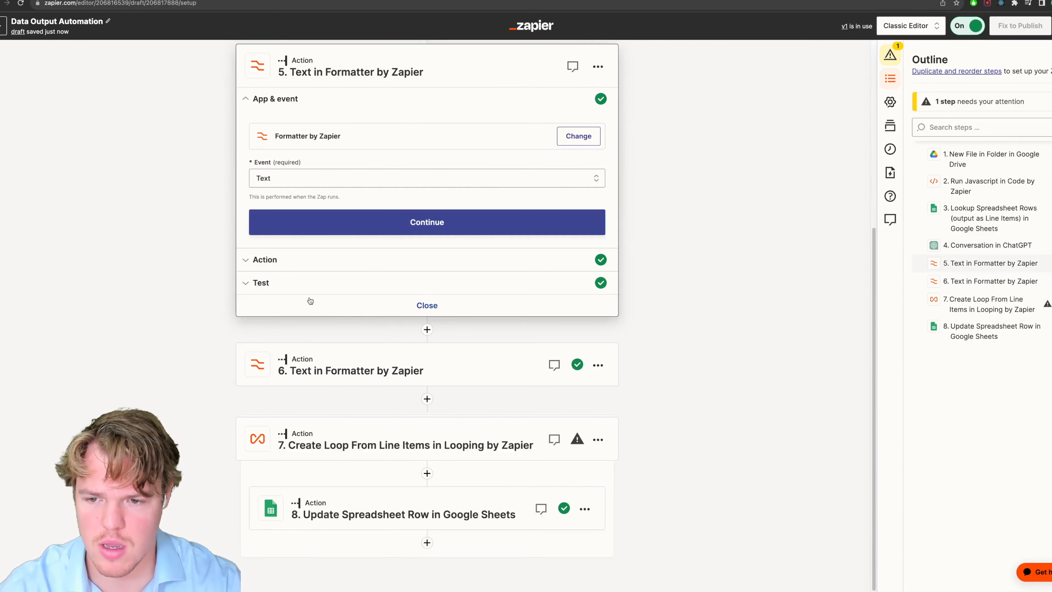
{"action": "left_click", "coordinate": [308, 285]}
{"action": "scroll", "coordinate": [298, 373], "scroll_direction": "down", "scroll_amount": 2}
{"action": "left_click", "coordinate": [282, 434]}
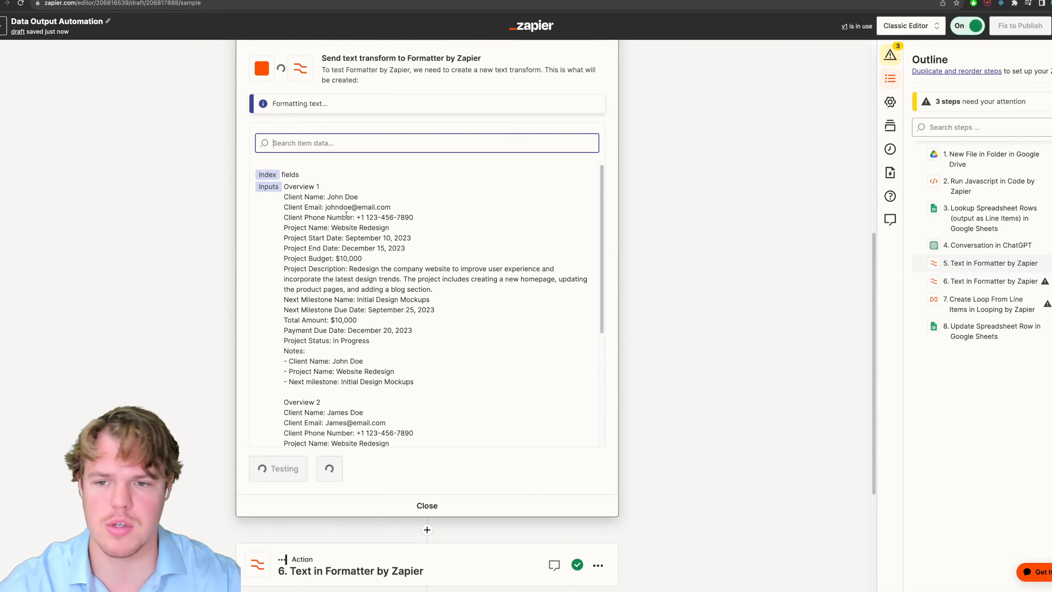
{"action": "scroll", "coordinate": [337, 216], "scroll_direction": "down", "scroll_amount": 2}
{"action": "scroll", "coordinate": [337, 215], "scroll_direction": "down", "scroll_amount": 5}
{"action": "scroll", "coordinate": [188, 308], "scroll_direction": "down", "scroll_amount": 4}
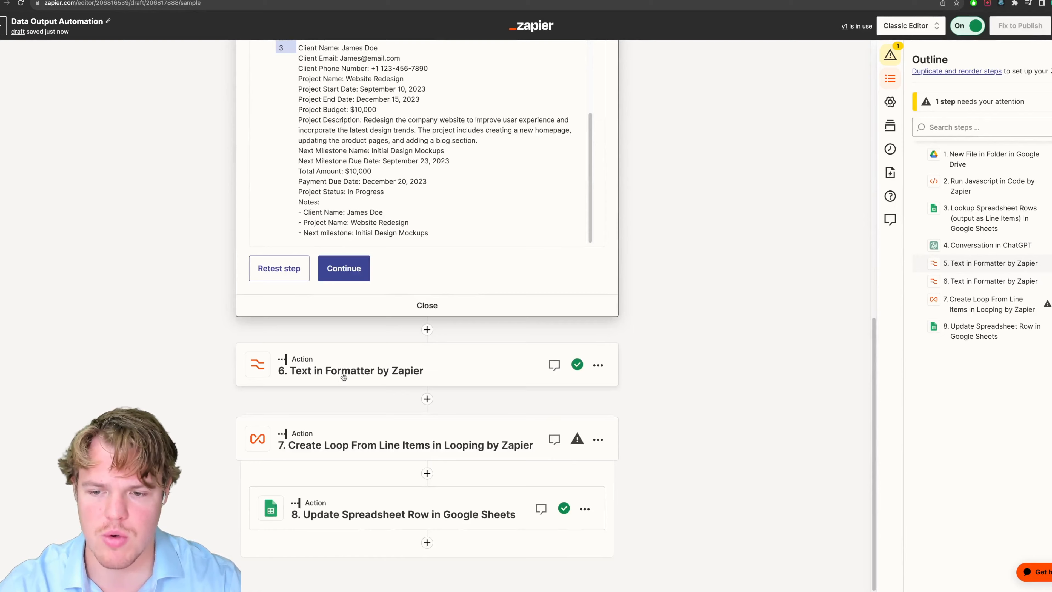
In the step 6 Formatter's action settings, clear the Input and insert Output Item 2 from step 5.
{"action": "left_click", "coordinate": [343, 376]}
{"action": "left_click", "coordinate": [425, 297]}
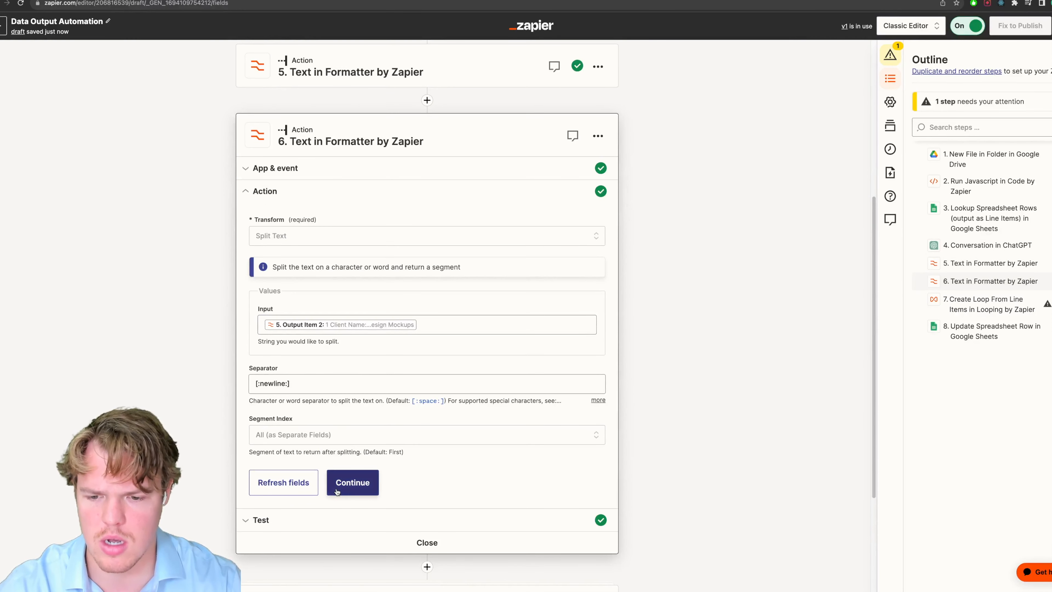
{"action": "left_click", "coordinate": [359, 491]}
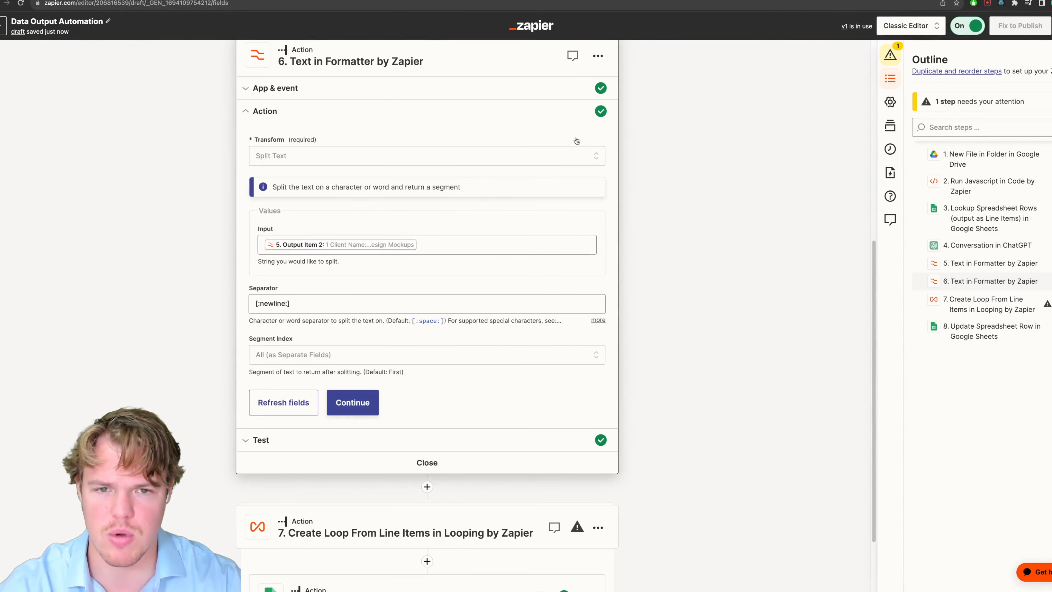
{"action": "left_click", "coordinate": [476, 244]}
{"action": "key", "text": "BackSpace"}
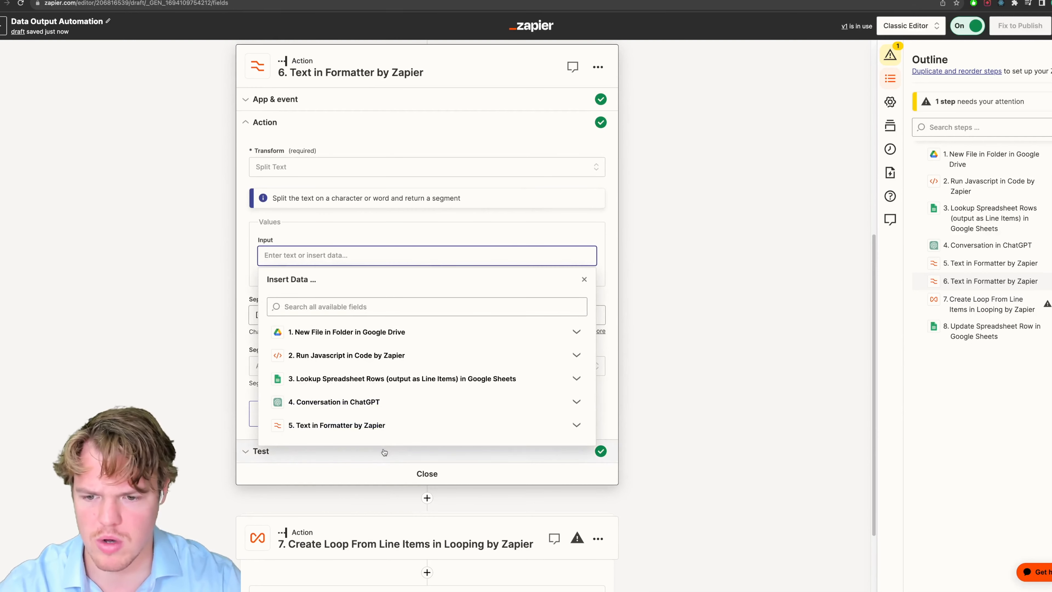
{"action": "left_click", "coordinate": [393, 427]}
{"action": "left_click", "coordinate": [375, 485]}
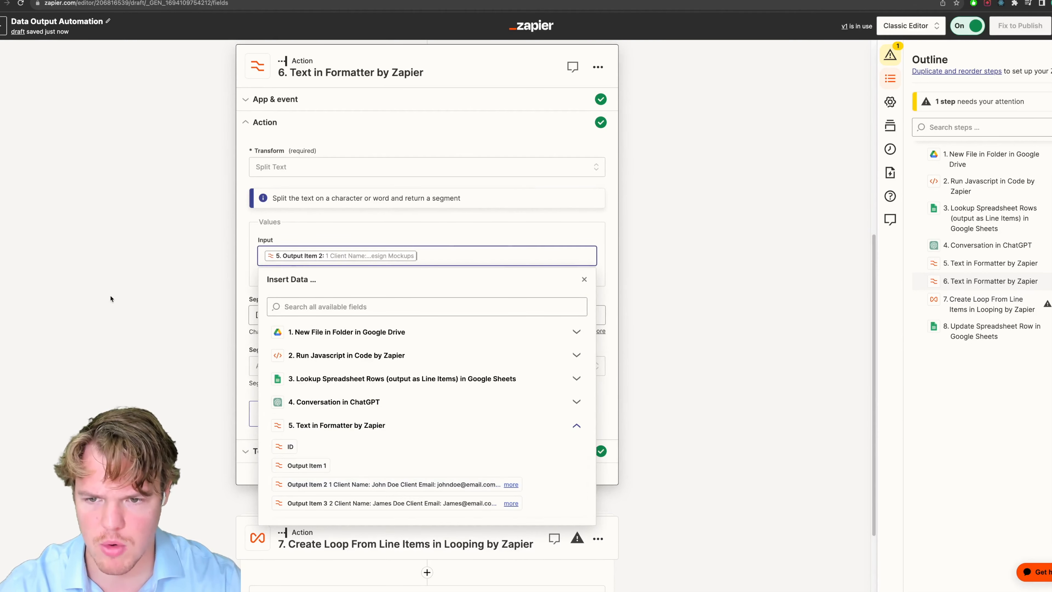
Rename the step 6 Formatter action as Project 1.
{"action": "left_click", "coordinate": [598, 67]}
{"action": "key", "text": "Escape"}
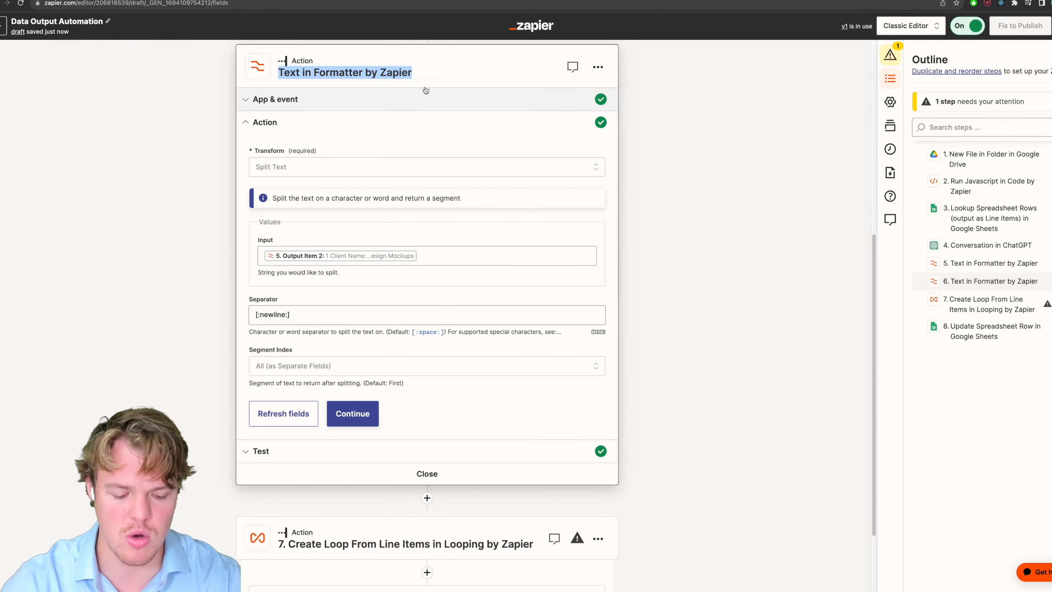
{"action": "type", "text": "1"}
{"action": "key", "text": "BackSpace"}
{"action": "type", "text": "O"}
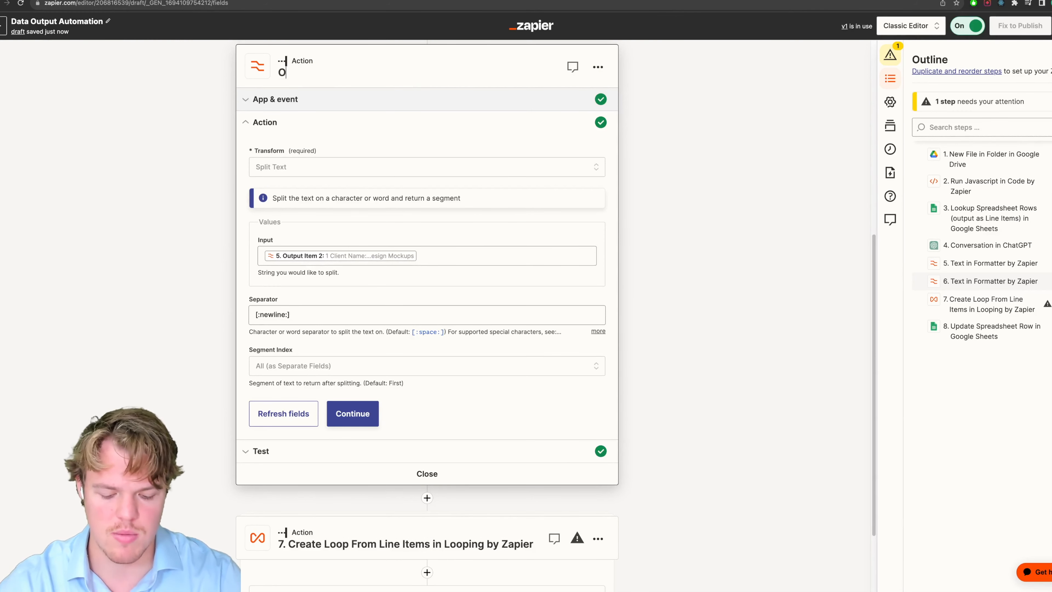
{"action": "type", "text": "ro"}
{"action": "key", "text": "BackSpace"}
{"action": "key", "text": "BackSpace"}
{"action": "key", "text": "BackSpace"}
{"action": "type", "text": "P"}
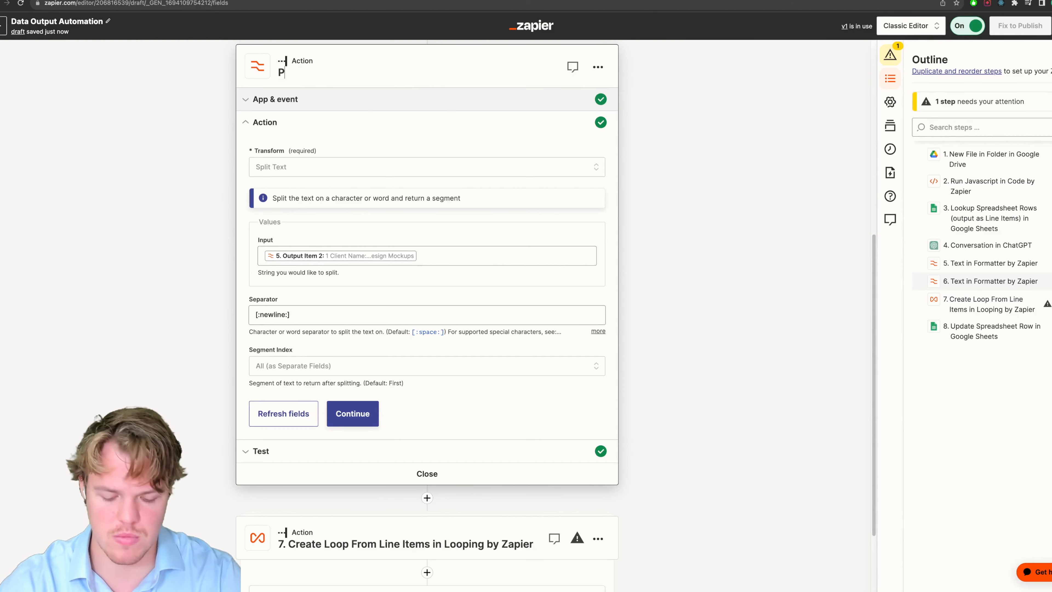
{"action": "key", "text": "Return"}
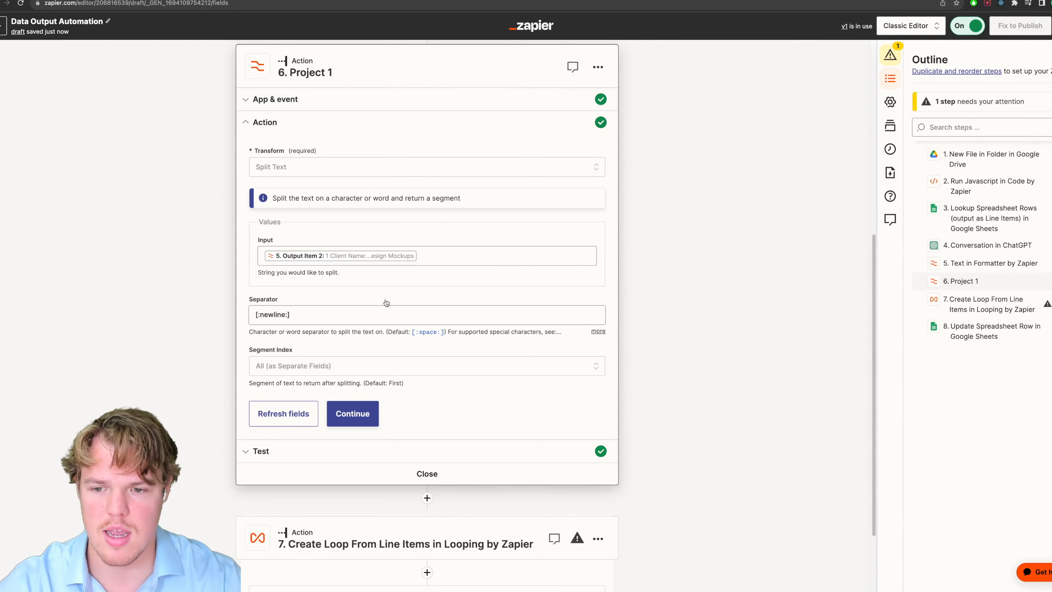
Continue to the Project 1 step's test and retest its newline split with the updated input.
{"action": "left_click", "coordinate": [352, 413]}
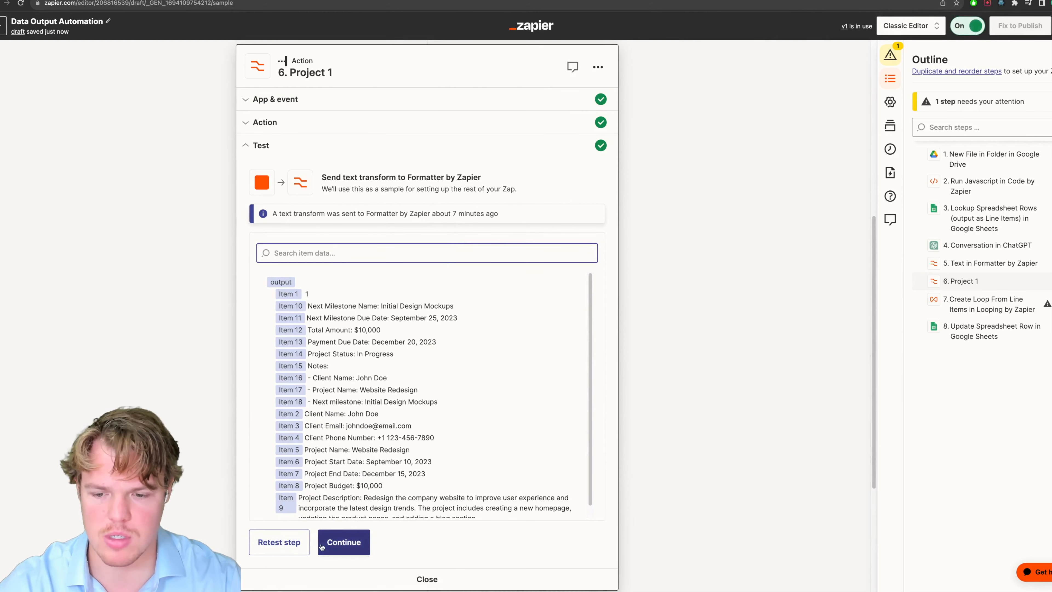
{"action": "left_click", "coordinate": [293, 542]}
{"action": "scroll", "coordinate": [122, 219], "scroll_direction": "down", "scroll_amount": 1}
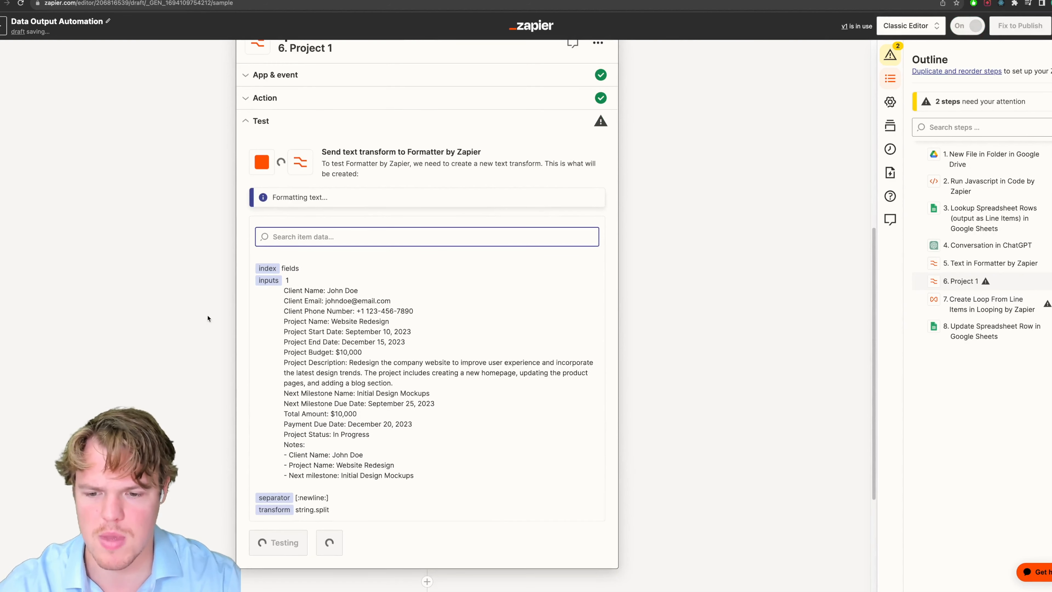
{"action": "scroll", "coordinate": [198, 238], "scroll_direction": "up", "scroll_amount": 2}
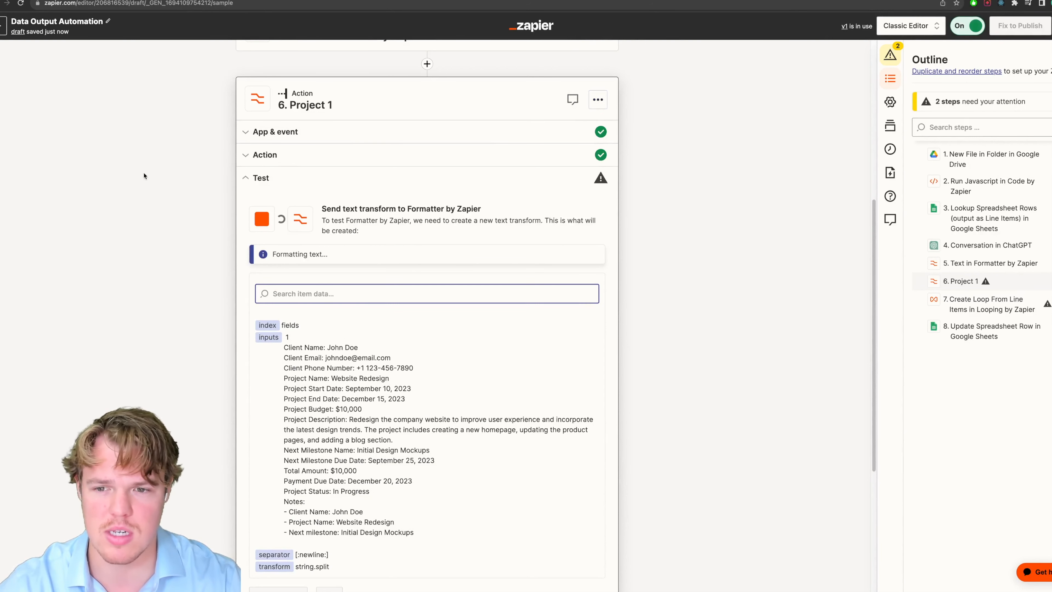
Duplicate the Project 1 step and rename the copy as Project 2.
{"action": "left_click", "coordinate": [597, 99]}
{"action": "left_click", "coordinate": [589, 144]}
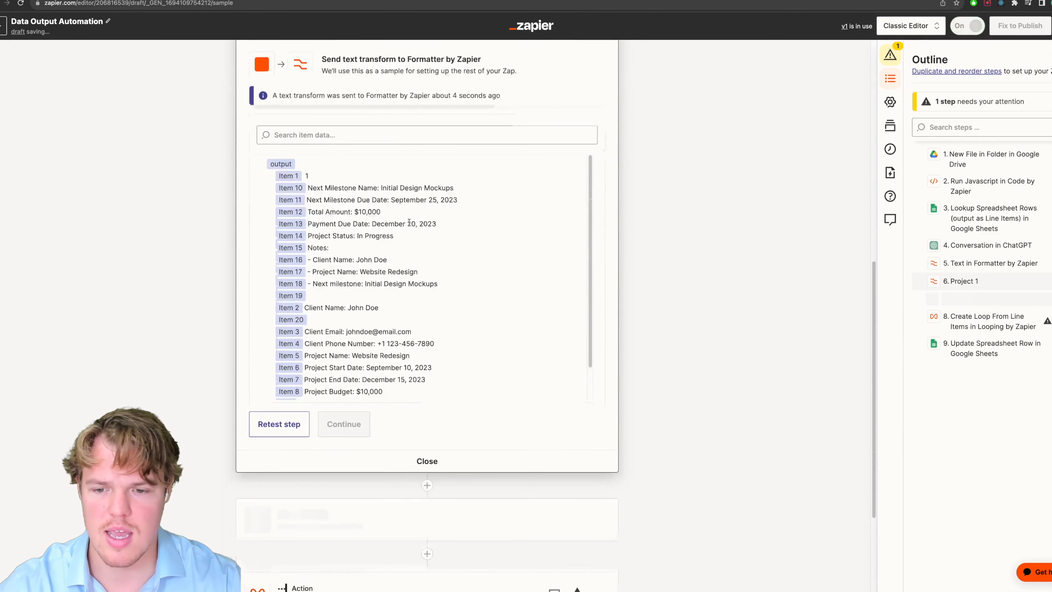
{"action": "left_click", "coordinate": [598, 366]}
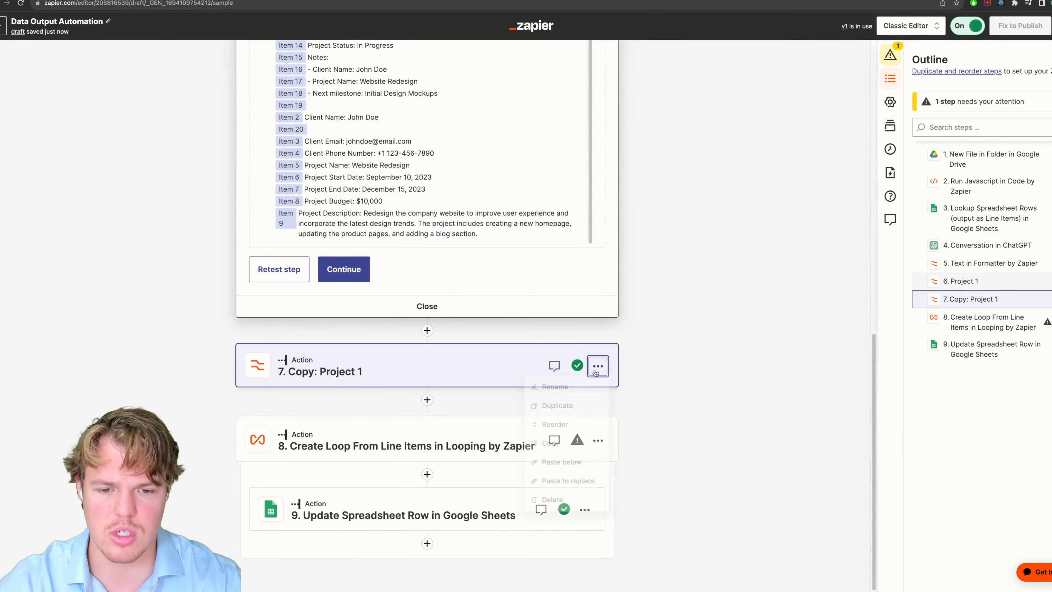
{"action": "left_click", "coordinate": [546, 394]}
{"action": "type", "text": "Project 2"}
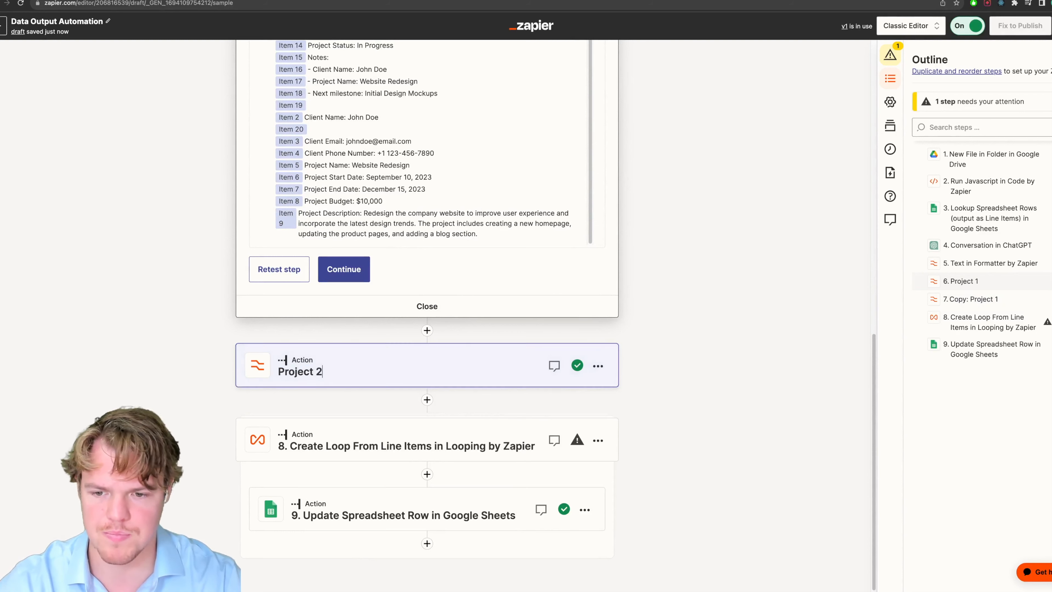
{"action": "key", "text": "Return"}
In the Project 2 step, replace the Input with Output Item 3 from step 5 and retest the split.
{"action": "left_click", "coordinate": [489, 365]}
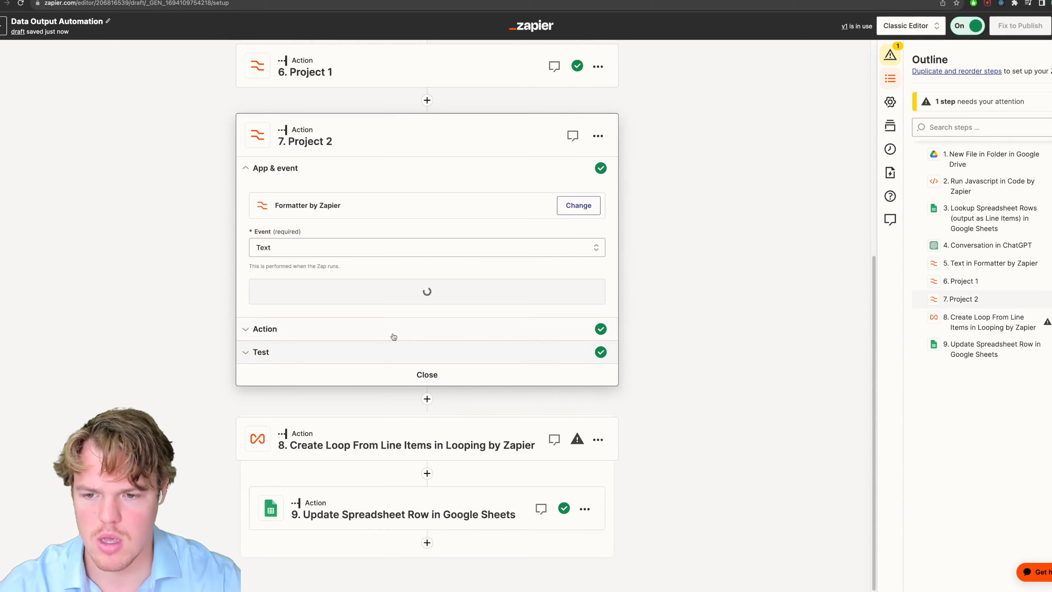
{"action": "left_click", "coordinate": [433, 279]}
{"action": "key", "text": "BackSpace"}
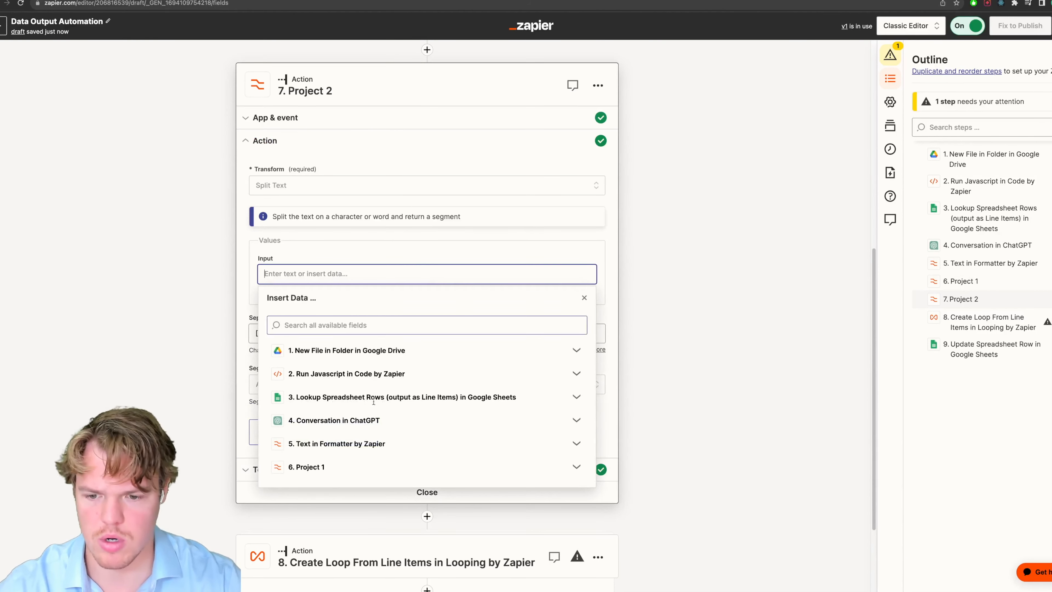
{"action": "left_click", "coordinate": [365, 453]}
{"action": "left_click", "coordinate": [374, 420]}
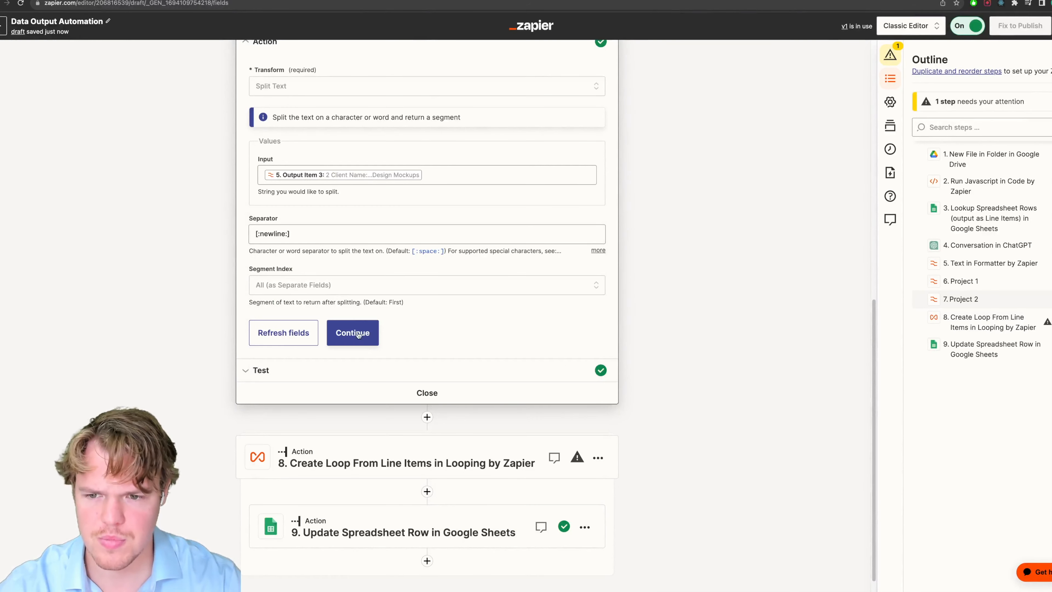
{"action": "left_click", "coordinate": [356, 338]}
{"action": "left_click", "coordinate": [279, 461]}
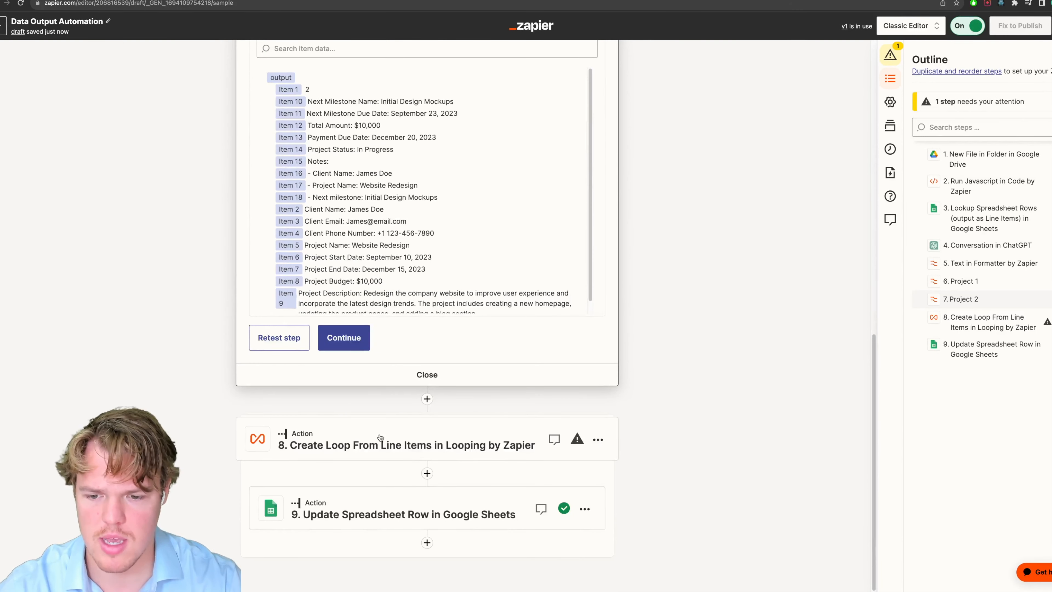
Review the column fields in the step 3 spreadsheet lookup's test output and the step 9 Update Spreadsheet Row settings.
{"action": "left_click", "coordinate": [404, 455]}
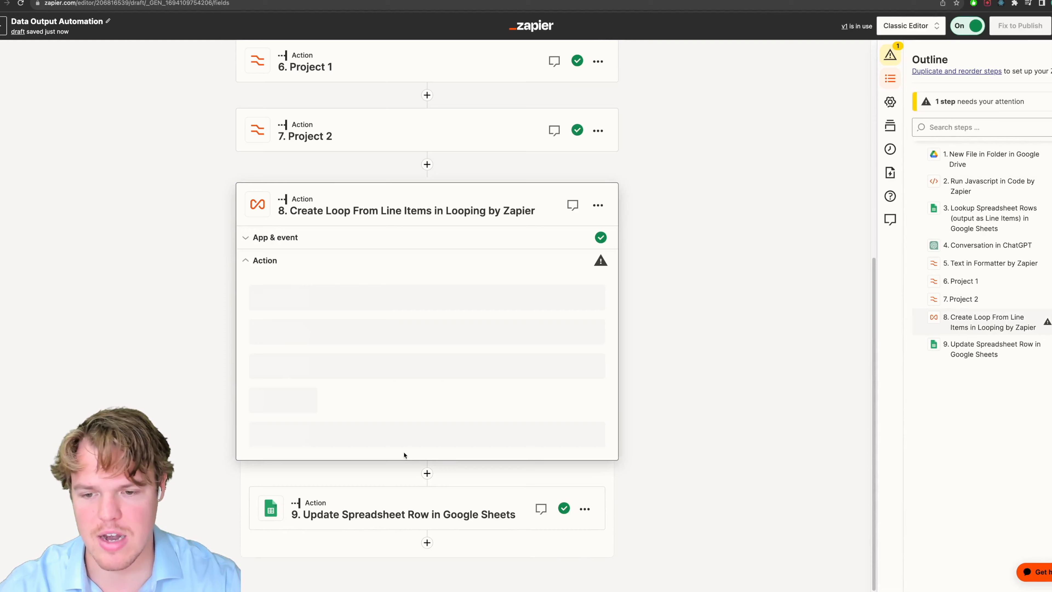
{"action": "scroll", "coordinate": [395, 301], "scroll_direction": "up", "scroll_amount": 2}
{"action": "scroll", "coordinate": [398, 301], "scroll_direction": "up", "scroll_amount": 4}
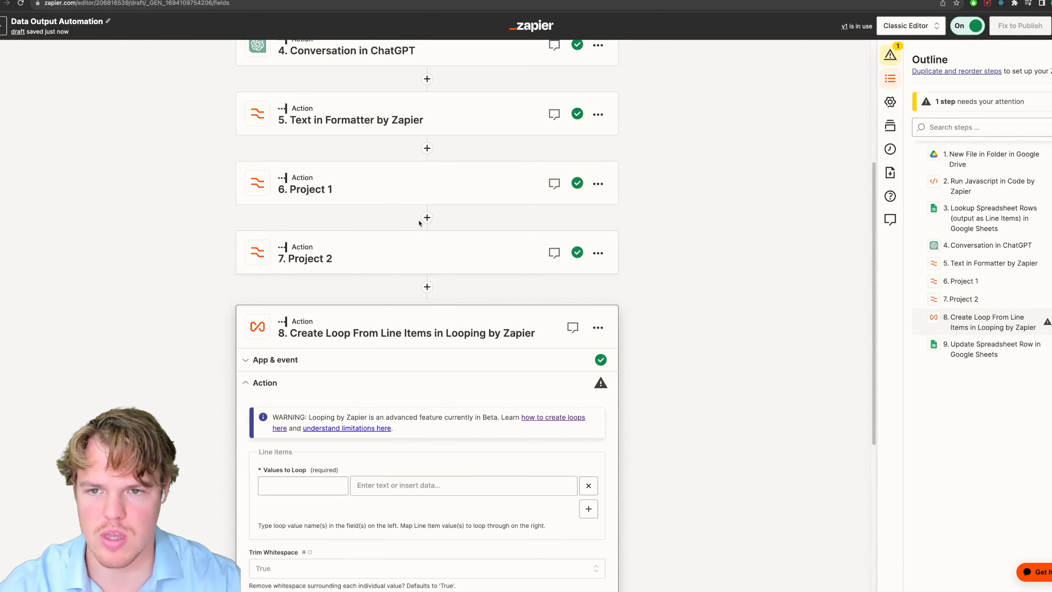
{"action": "scroll", "coordinate": [419, 222], "scroll_direction": "up", "scroll_amount": 5}
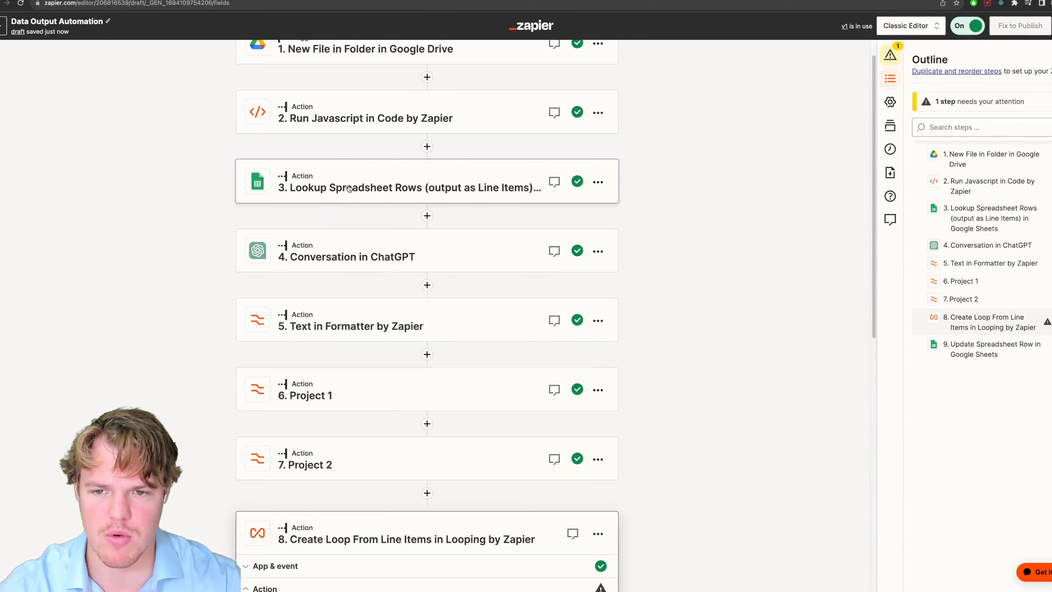
{"action": "left_click", "coordinate": [349, 189]}
{"action": "left_click", "coordinate": [322, 436]}
{"action": "scroll", "coordinate": [322, 437], "scroll_direction": "down", "scroll_amount": 2}
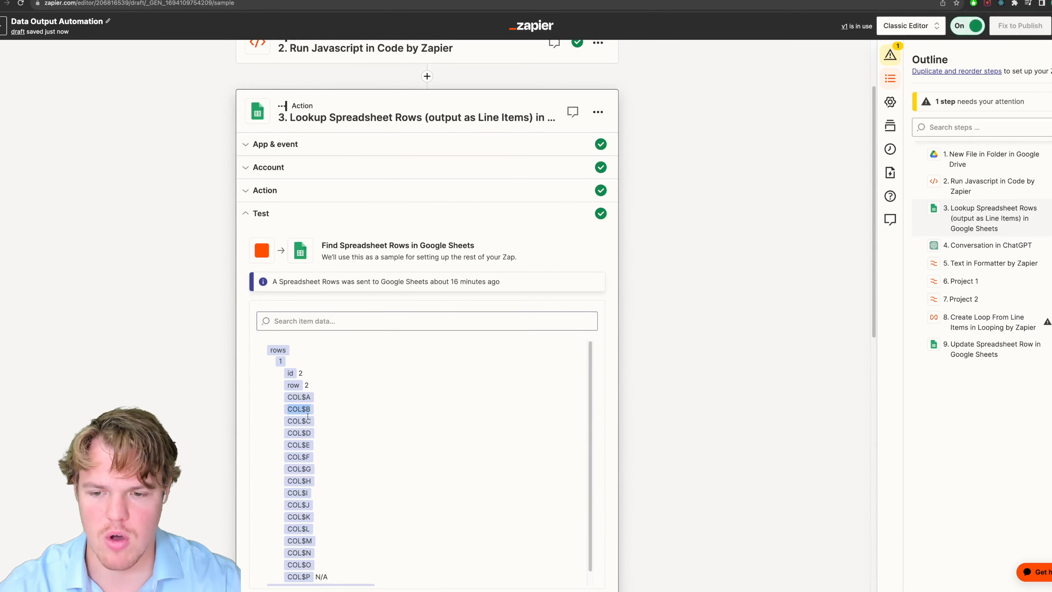
{"action": "scroll", "coordinate": [371, 410], "scroll_direction": "down", "scroll_amount": 10}
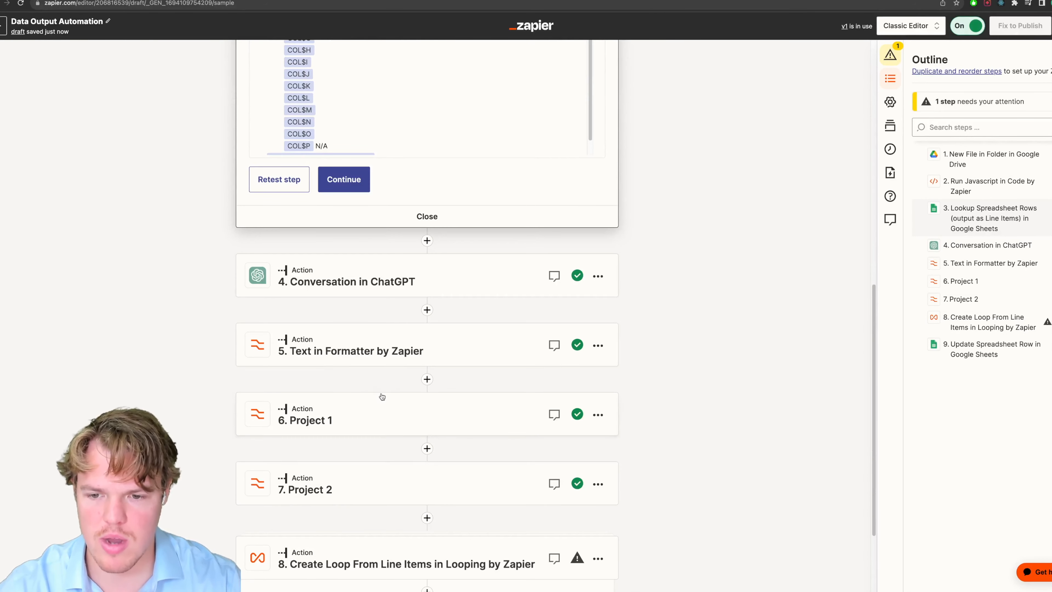
{"action": "scroll", "coordinate": [357, 360], "scroll_direction": "down", "scroll_amount": 3}
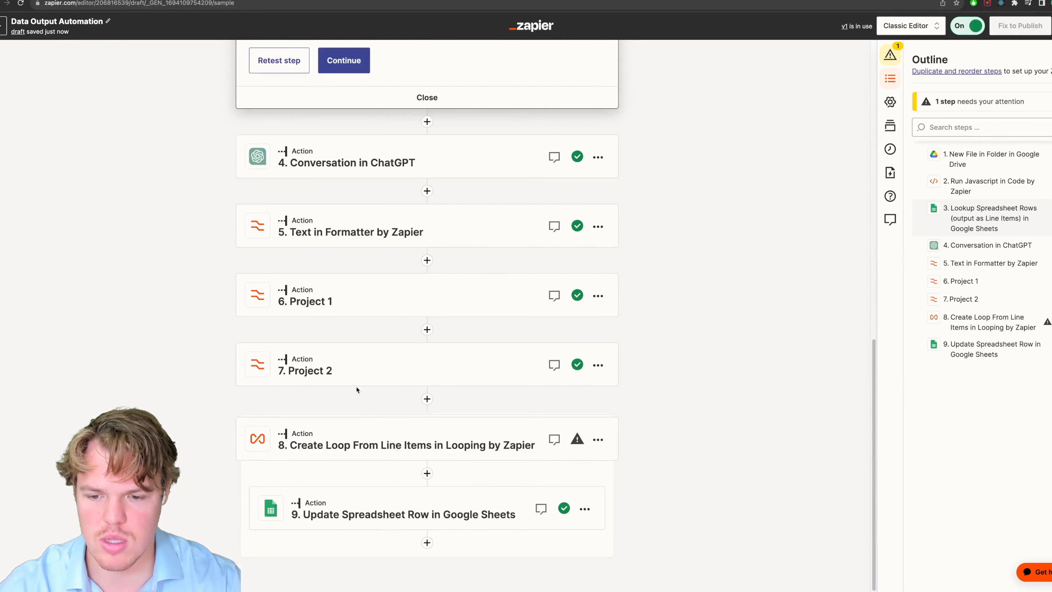
{"action": "left_click", "coordinate": [354, 490]}
{"action": "left_click", "coordinate": [290, 467]}
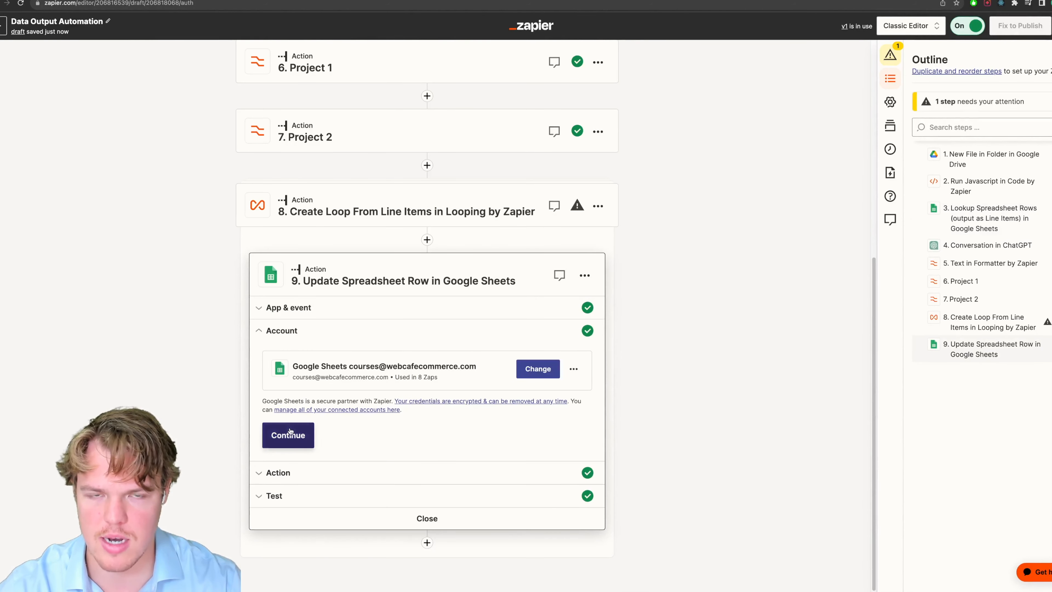
{"action": "left_click", "coordinate": [289, 435]}
In the step 8 loop, name the first value Client Name and map it to Project 1's Output Item 16, followed by a comma.
{"action": "left_click", "coordinate": [314, 237]}
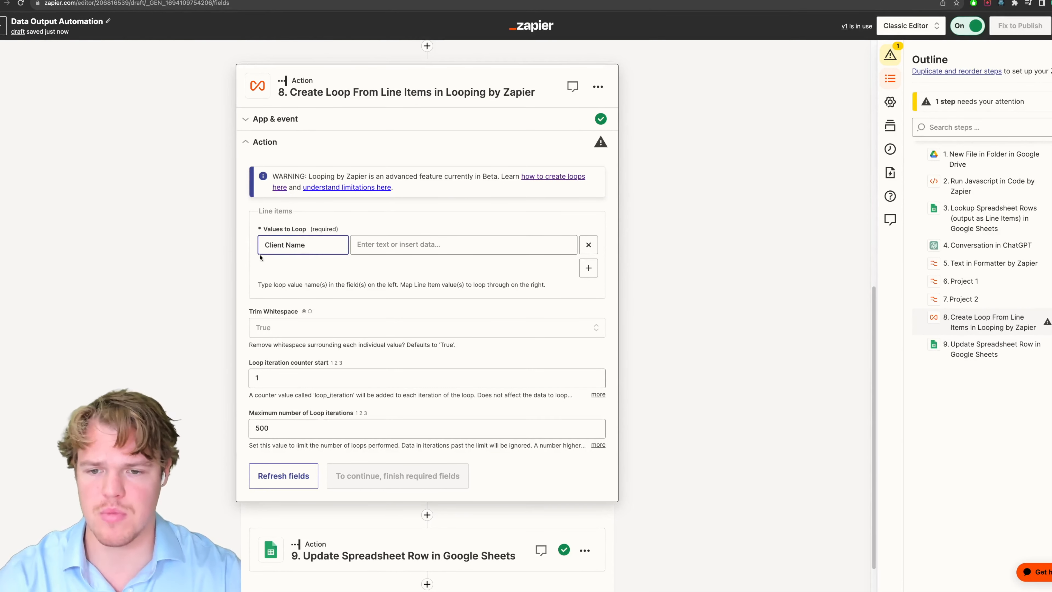
{"action": "left_click", "coordinate": [451, 244]}
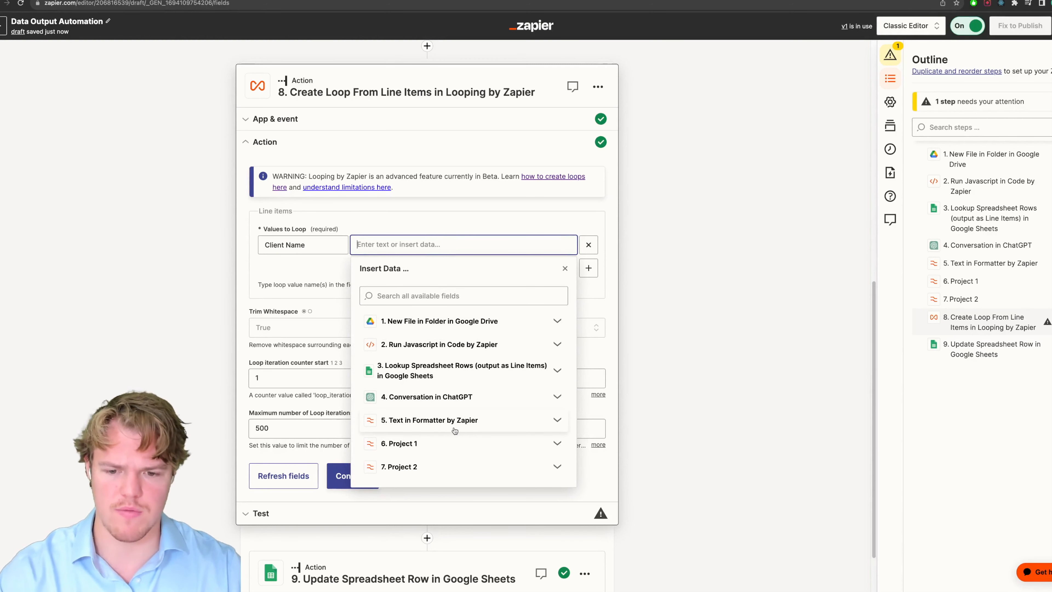
{"action": "scroll", "coordinate": [366, 379], "scroll_direction": "up", "scroll_amount": 3}
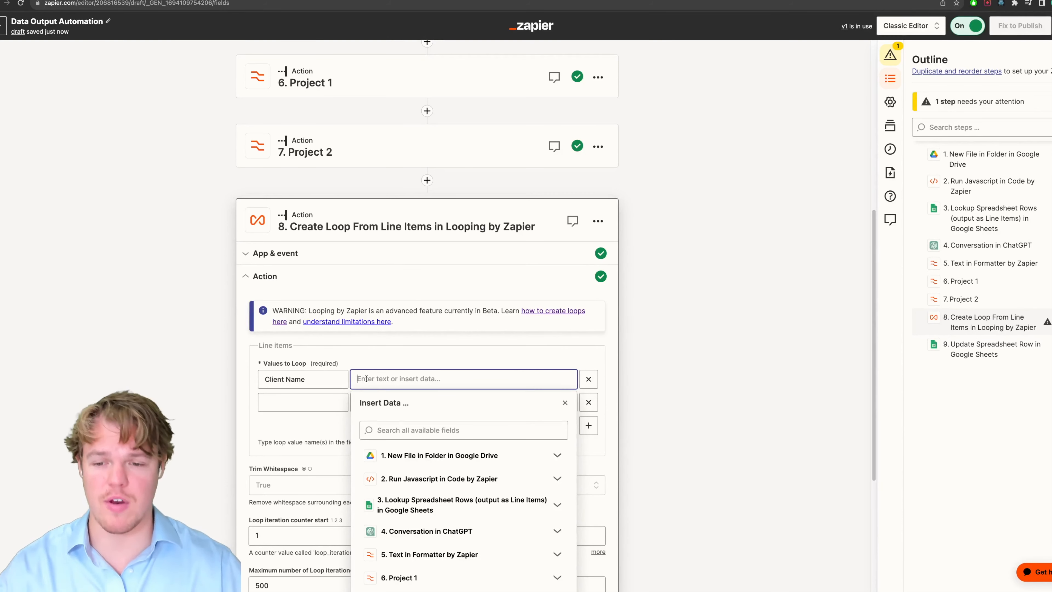
{"action": "scroll", "coordinate": [218, 357], "scroll_direction": "down", "scroll_amount": 2}
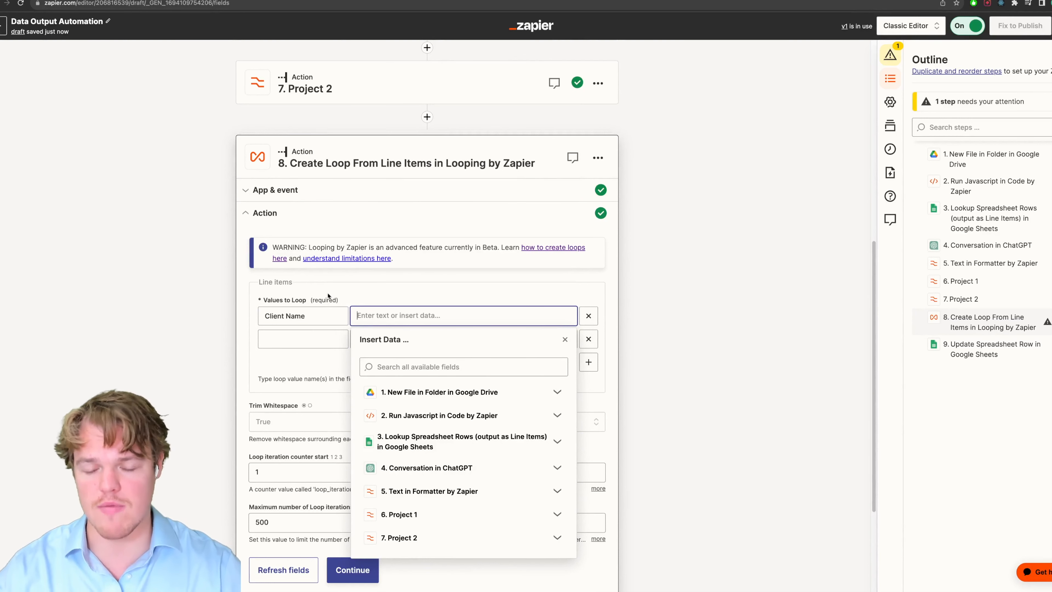
{"action": "left_click", "coordinate": [421, 515]}
{"action": "scroll", "coordinate": [458, 501], "scroll_direction": "down", "scroll_amount": 5}
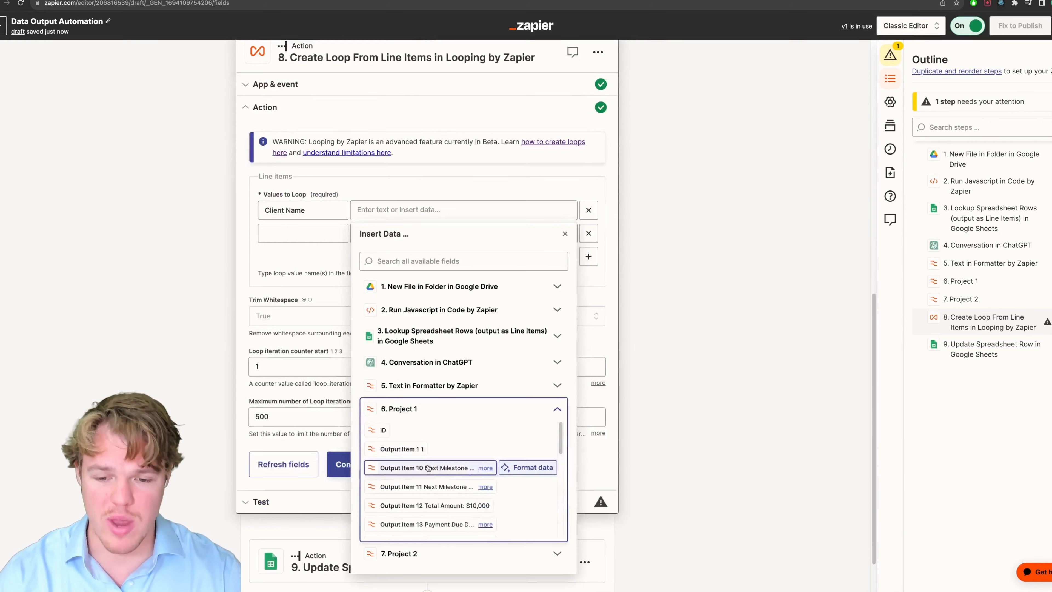
{"action": "scroll", "coordinate": [459, 497], "scroll_direction": "down", "scroll_amount": 2}
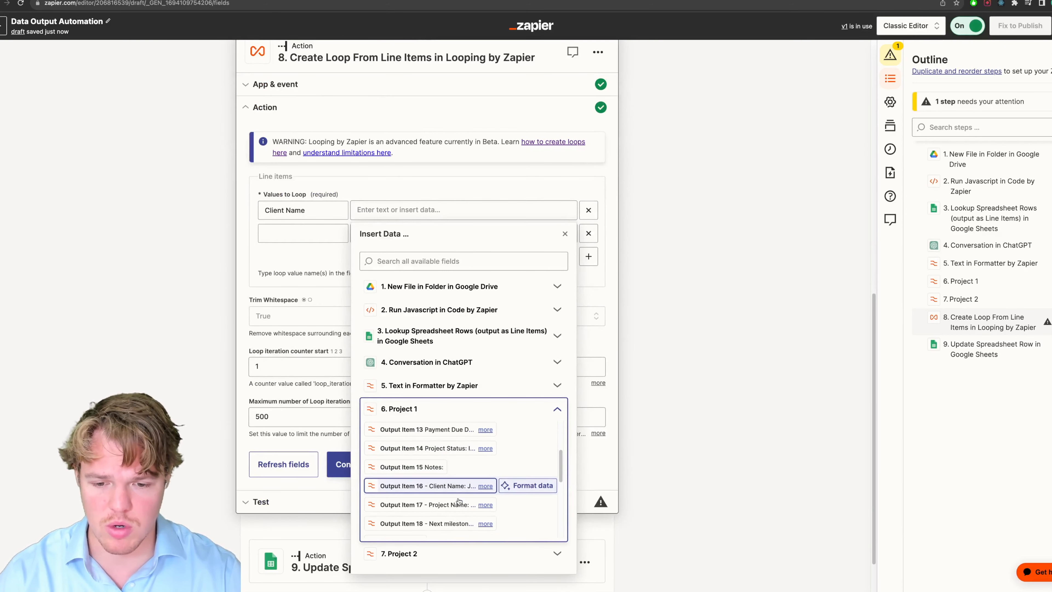
{"action": "left_click", "coordinate": [446, 485]}
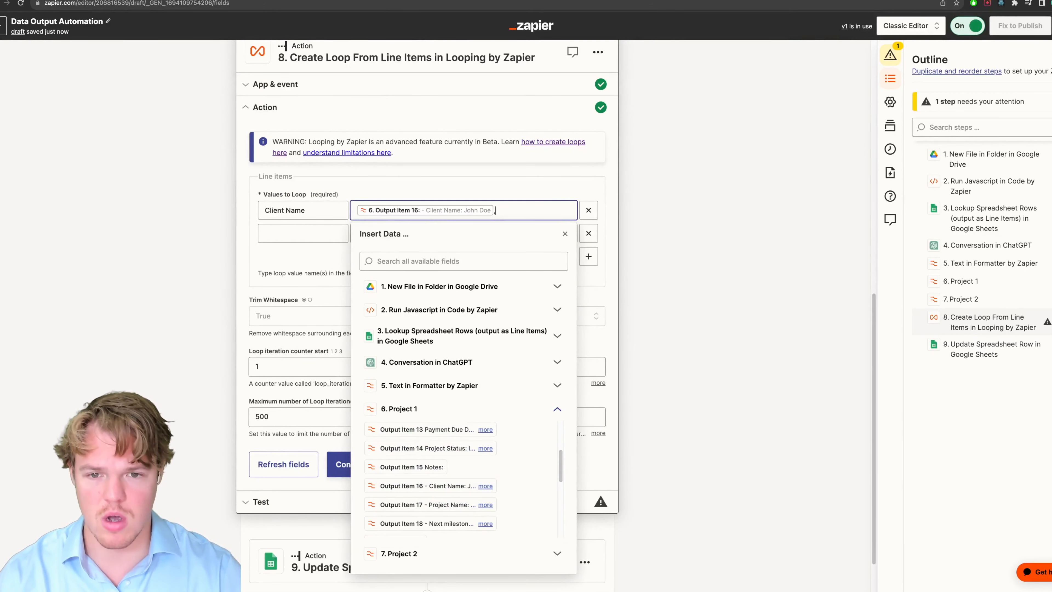
Add Project 2's Output Item 16 after the comma in the Client Name loop value.
{"action": "scroll", "coordinate": [414, 518], "scroll_direction": "down", "scroll_amount": 4}
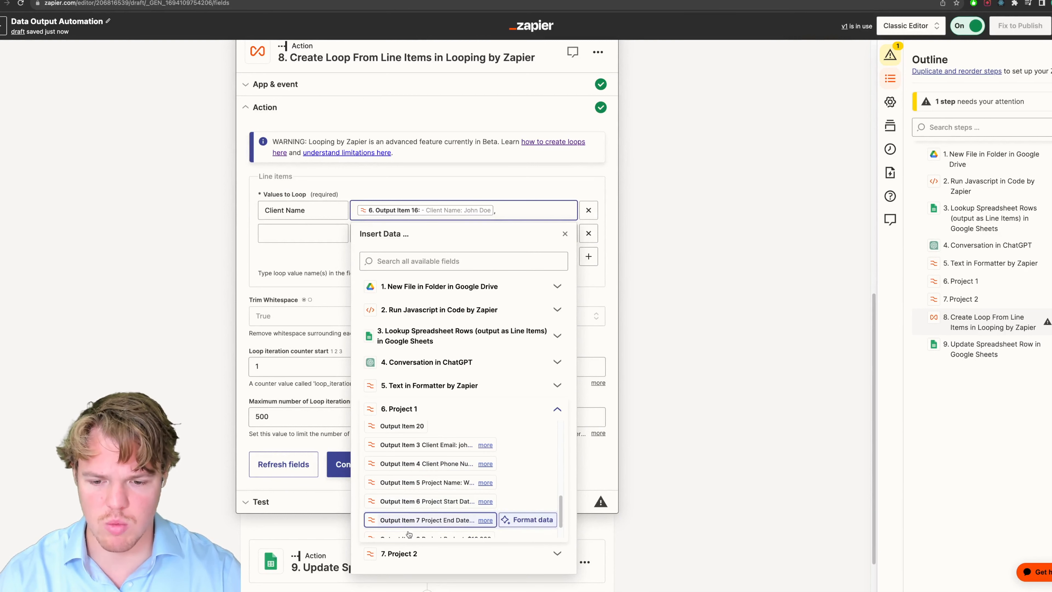
{"action": "scroll", "coordinate": [458, 518], "scroll_direction": "down", "scroll_amount": 2}
{"action": "left_click", "coordinate": [456, 553]}
{"action": "scroll", "coordinate": [464, 538], "scroll_direction": "down", "scroll_amount": 5}
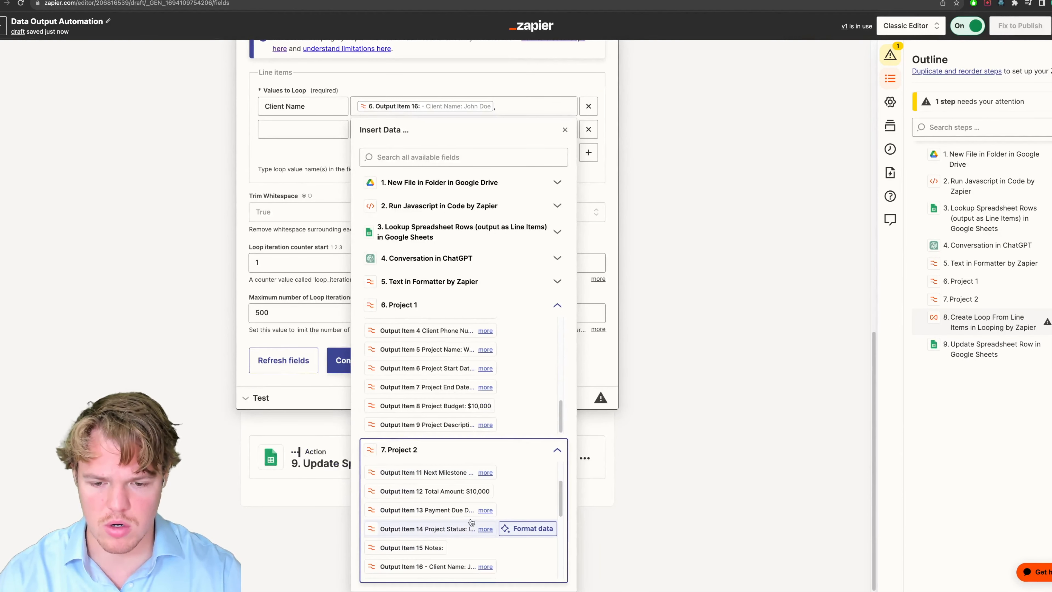
{"action": "left_click", "coordinate": [431, 555]}
{"action": "left_click", "coordinate": [203, 264]}
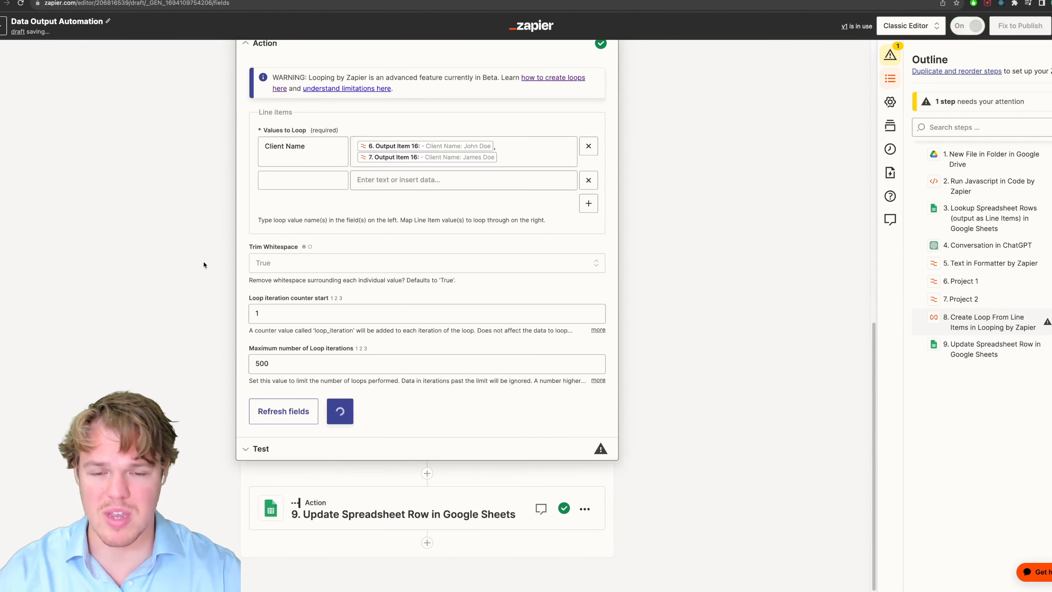
Test the step 8 loop and inspect the Client Name values in its loop preview.
{"action": "left_click", "coordinate": [344, 411]}
{"action": "left_click", "coordinate": [333, 433]}
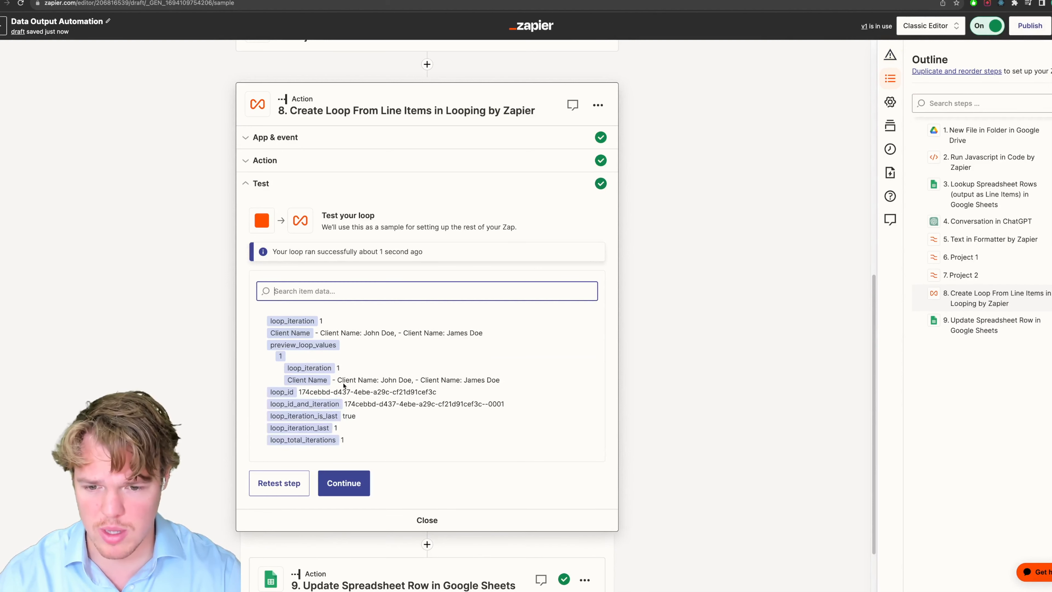
{"action": "left_click_drag", "start_coordinate": [336, 380], "coordinate": [387, 381]}
{"action": "left_click", "coordinate": [503, 382]}
{"action": "left_click", "coordinate": [406, 386]}
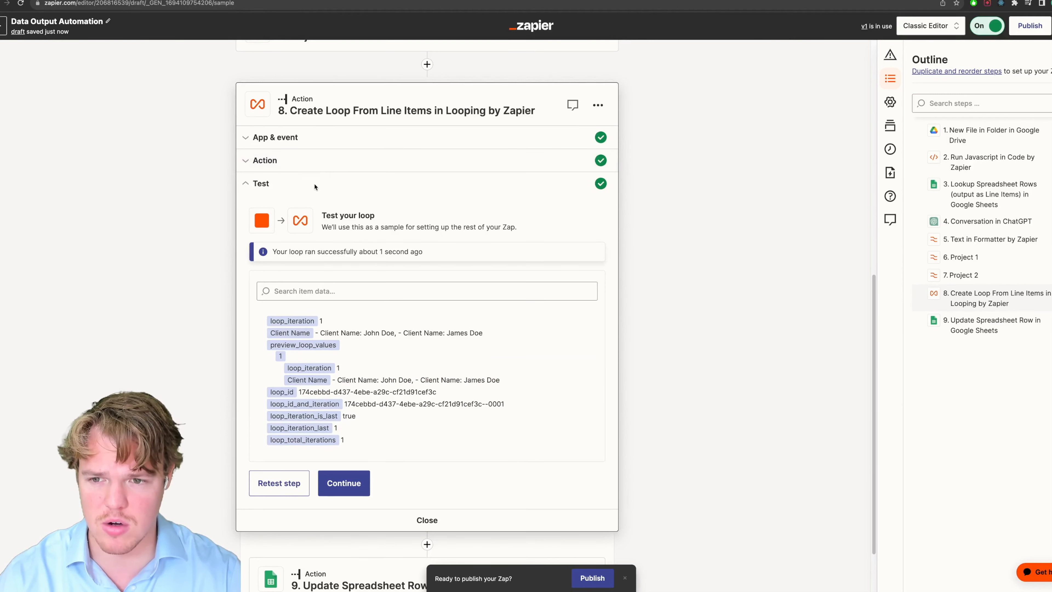
Return to the loop's action settings and insert Project 1's Output Item 1 at the start of the Client Name value.
{"action": "left_click", "coordinate": [315, 166]}
{"action": "left_click", "coordinate": [357, 263]}
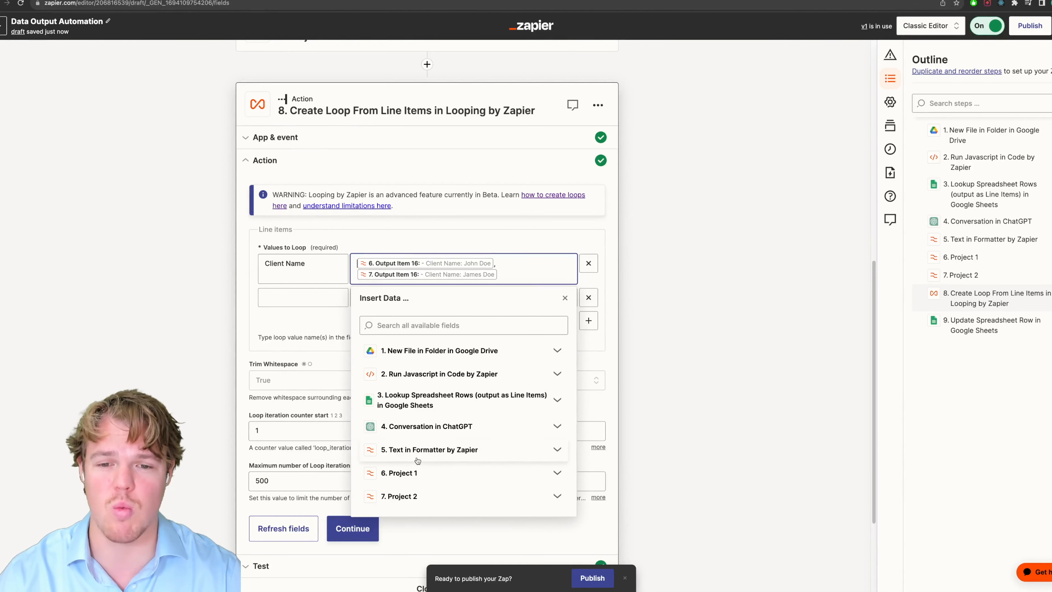
{"action": "left_click", "coordinate": [400, 473]}
{"action": "left_click", "coordinate": [401, 513]}
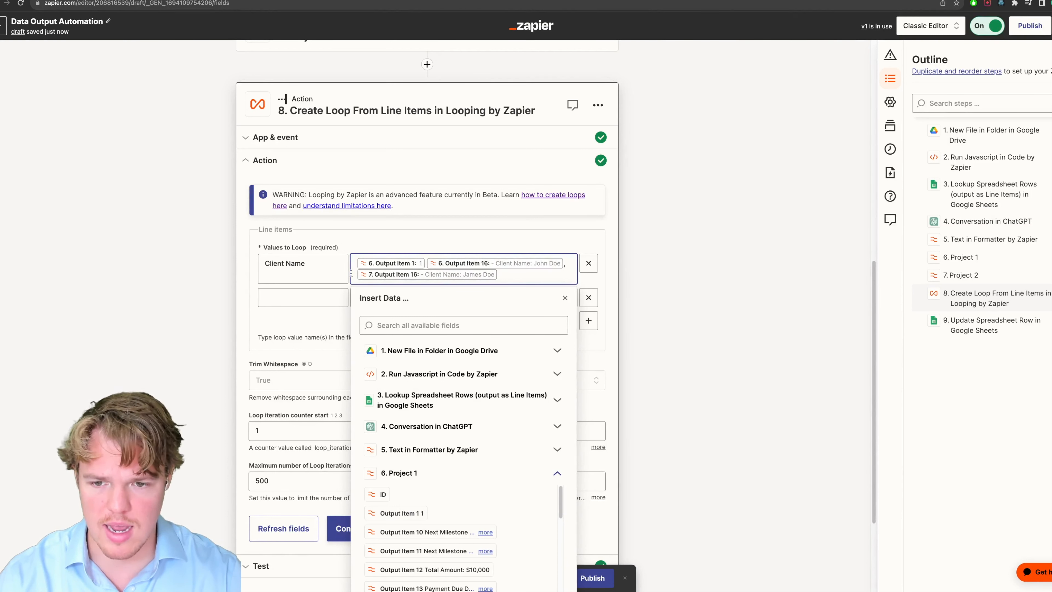
Insert Project 2's Output Item 1 before its Output Item 16 in the Client Name loop value.
{"action": "scroll", "coordinate": [431, 489], "scroll_direction": "down", "scroll_amount": 1}
{"action": "left_click", "coordinate": [430, 472]}
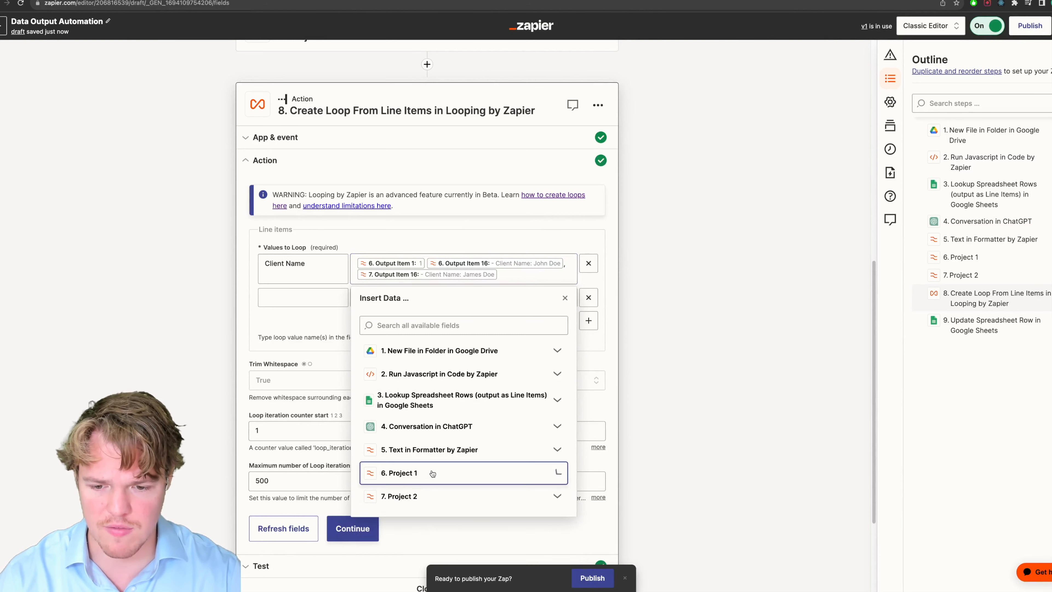
{"action": "scroll", "coordinate": [426, 466], "scroll_direction": "down", "scroll_amount": 1}
{"action": "left_click", "coordinate": [432, 453]}
{"action": "scroll", "coordinate": [432, 453], "scroll_direction": "down", "scroll_amount": 1}
{"action": "left_click", "coordinate": [432, 454]}
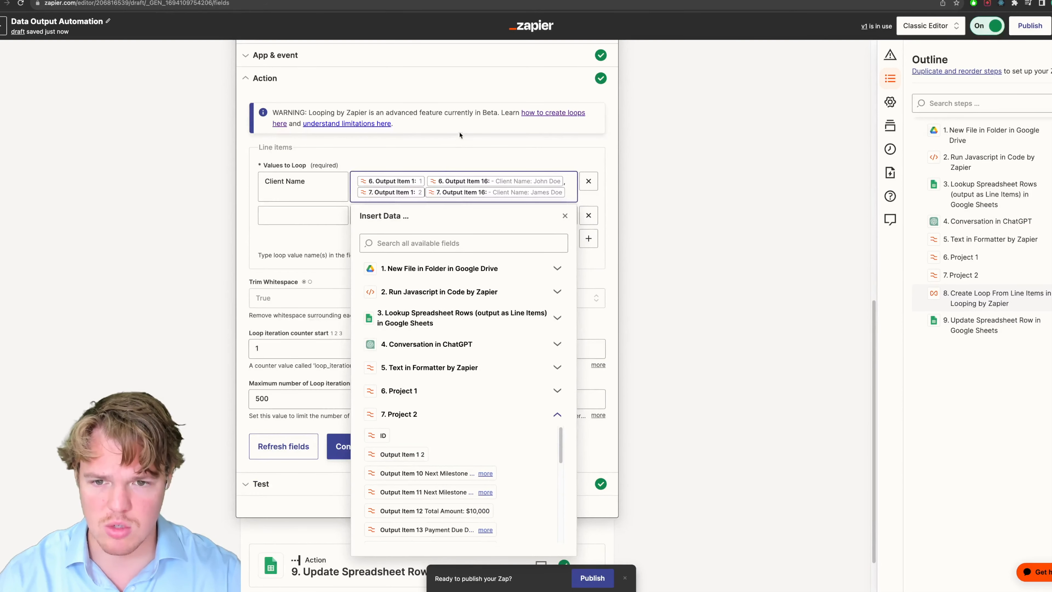
{"action": "left_click", "coordinate": [194, 259]}
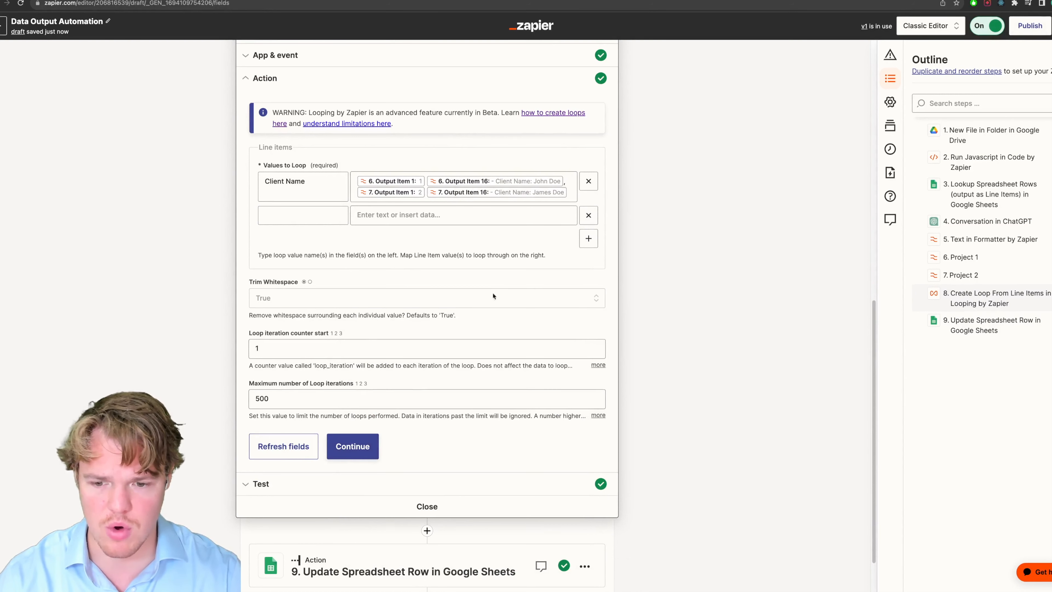
Retest the step 8 loop and inspect the numbered Client Name values in its output.
{"action": "left_click", "coordinate": [352, 446]}
{"action": "left_click", "coordinate": [277, 413]}
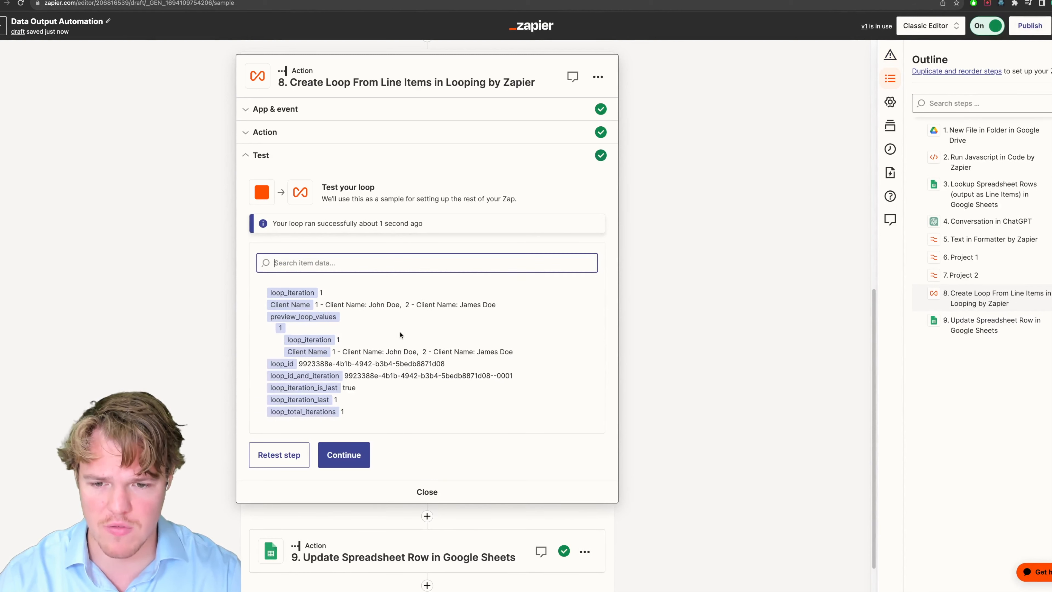
{"action": "left_click_drag", "start_coordinate": [407, 306], "coordinate": [497, 304]}
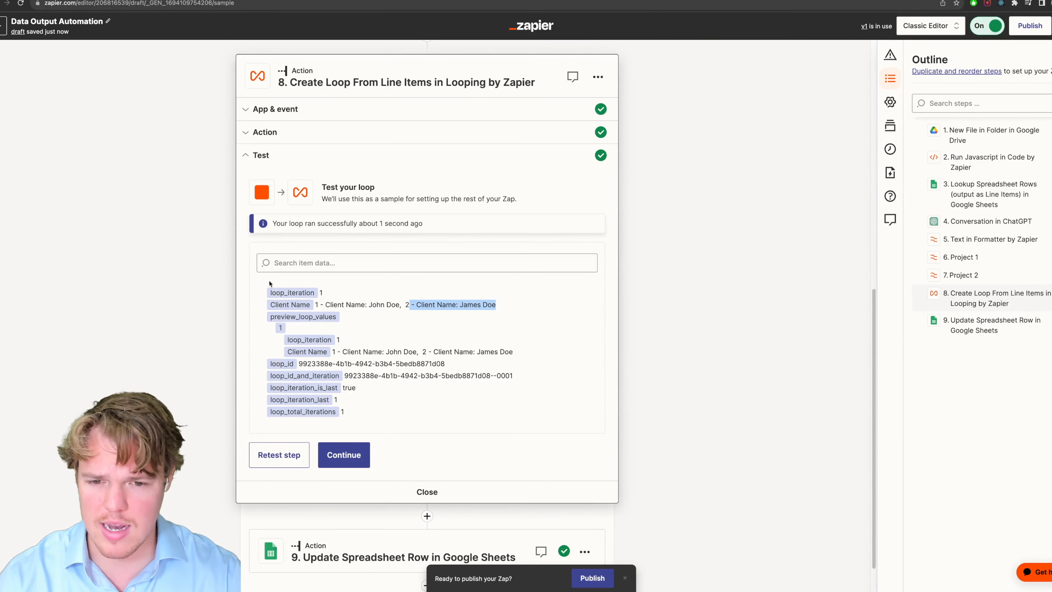
{"action": "scroll", "coordinate": [196, 294], "scroll_direction": "down", "scroll_amount": 1}
{"action": "left_click_drag", "start_coordinate": [143, 346], "coordinate": [136, 354]}
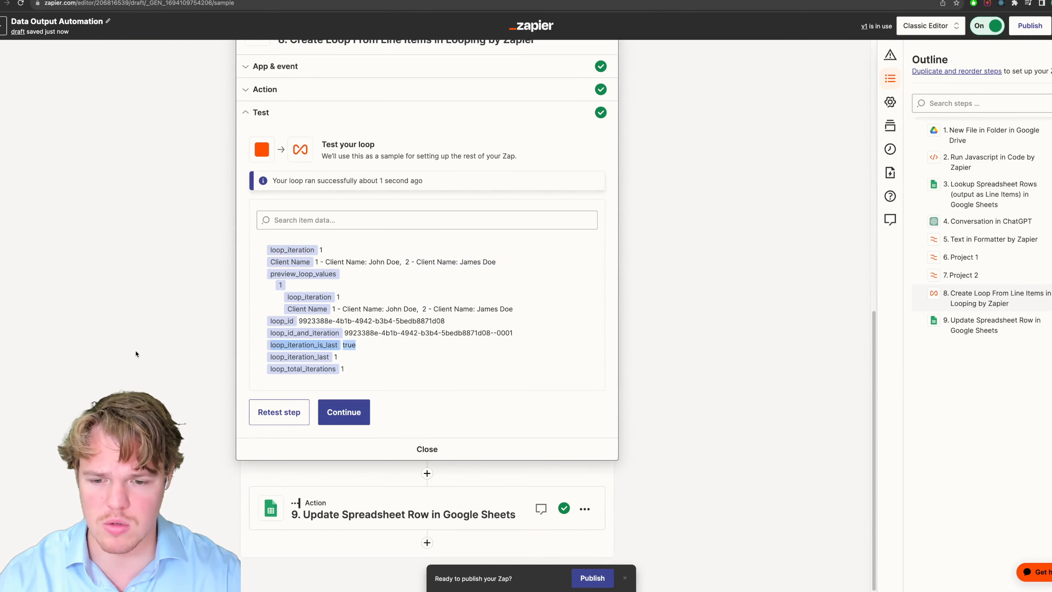
Open step 9, Update Spreadsheet Row, and review the column fields in its action settings.
{"action": "left_click", "coordinate": [382, 488]}
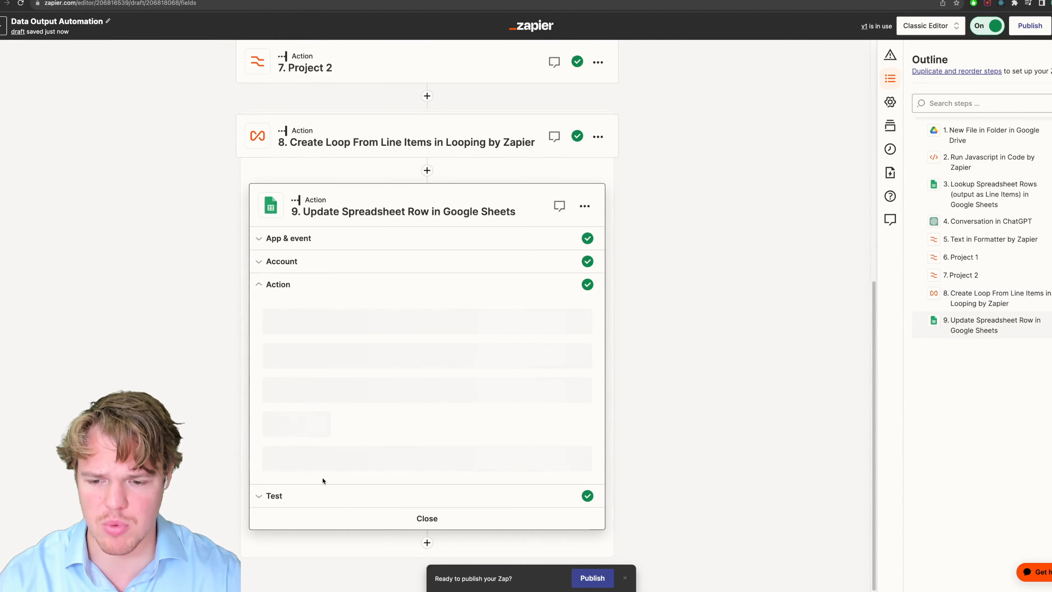
{"action": "scroll", "coordinate": [326, 477], "scroll_direction": "down", "scroll_amount": 2}
{"action": "left_click", "coordinate": [344, 449]}
{"action": "scroll", "coordinate": [260, 442], "scroll_direction": "down", "scroll_amount": 4}
{"action": "left_click", "coordinate": [401, 513]}
{"action": "scroll", "coordinate": [401, 513], "scroll_direction": "down", "scroll_amount": 3}
{"action": "left_click", "coordinate": [143, 366]}
{"action": "scroll", "coordinate": [281, 393], "scroll_direction": "up", "scroll_amount": 6}
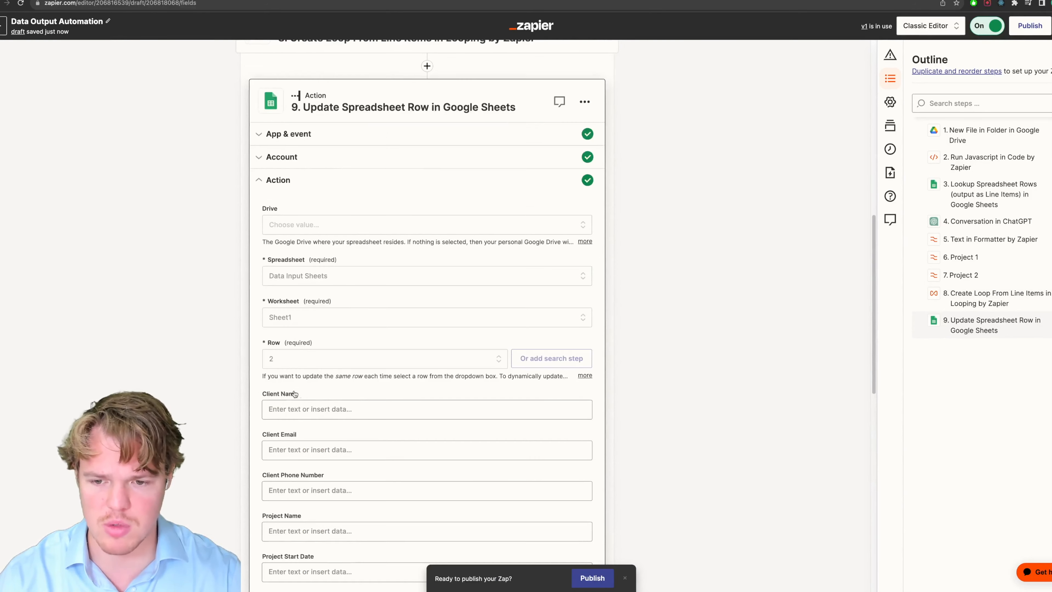
Add a ChatGPT step with the Conversation event inside the loop, before the Update Spreadsheet Row step, and proceed to its action settings.
{"action": "scroll", "coordinate": [280, 393], "scroll_direction": "up", "scroll_amount": 5}
{"action": "left_click", "coordinate": [424, 299]}
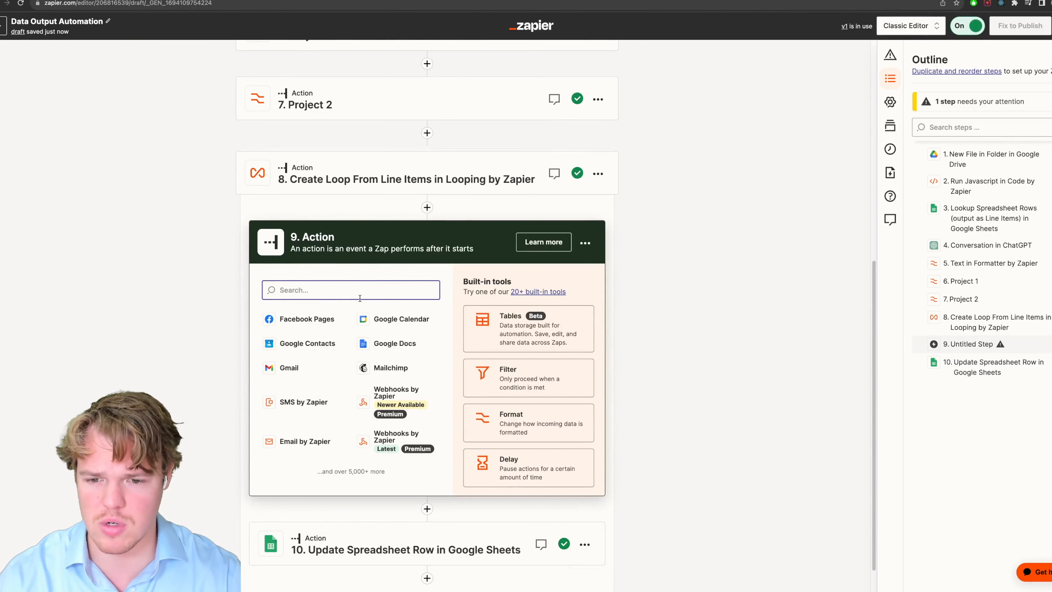
{"action": "scroll", "coordinate": [362, 298], "scroll_direction": "up", "scroll_amount": 1}
{"action": "type", "text": "cha"}
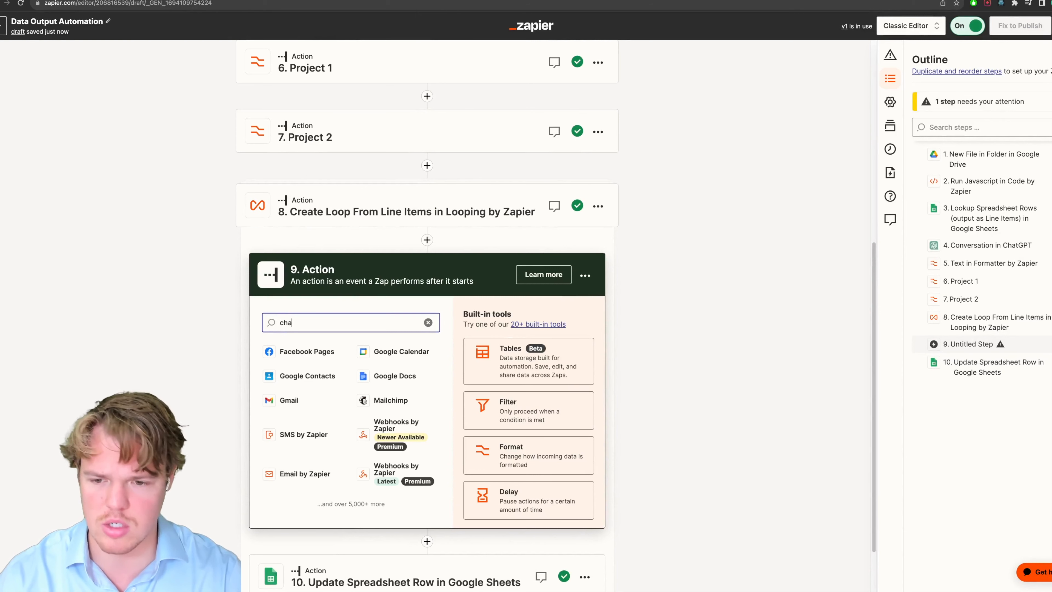
{"action": "type", "text": "t"}
{"action": "left_click", "coordinate": [298, 352]}
{"action": "left_click", "coordinate": [349, 464]}
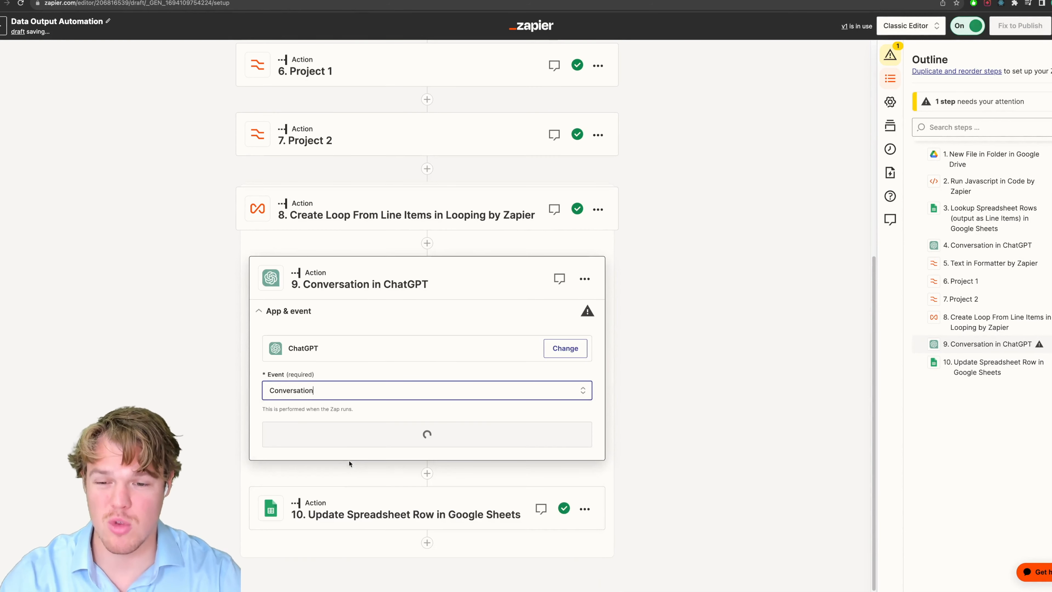
{"action": "left_click", "coordinate": [359, 431]}
{"action": "left_click", "coordinate": [297, 434]}
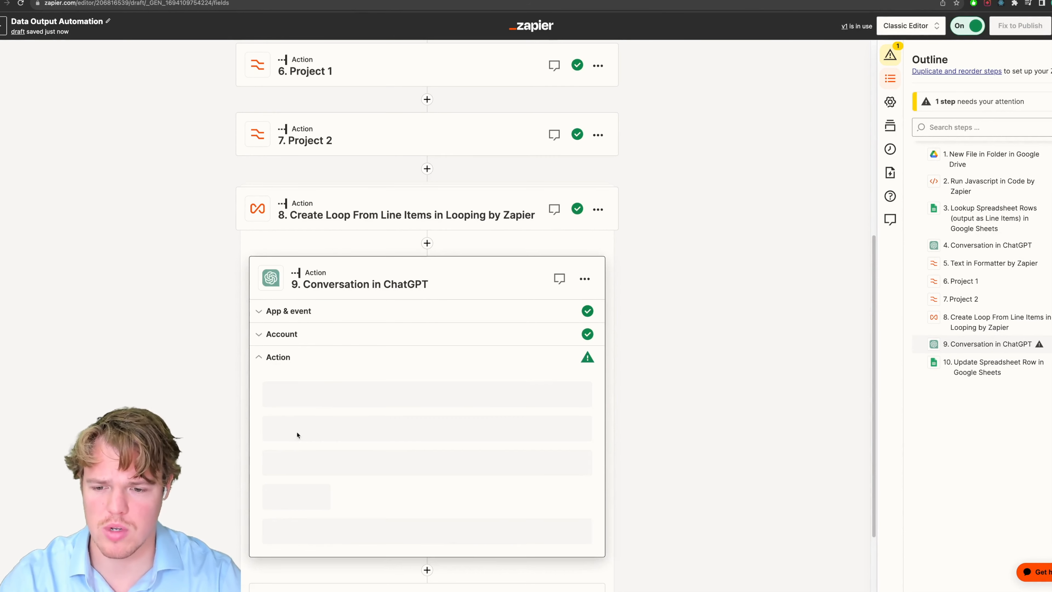
Set the ChatGPT User Message to "Based on this data point of a clients name we have string: ()" with step 8's Client Name inside the parentheses.
{"action": "scroll", "coordinate": [344, 428], "scroll_direction": "down", "scroll_amount": 3}
{"action": "left_click", "coordinate": [343, 406]}
{"action": "type", "text": "B"}
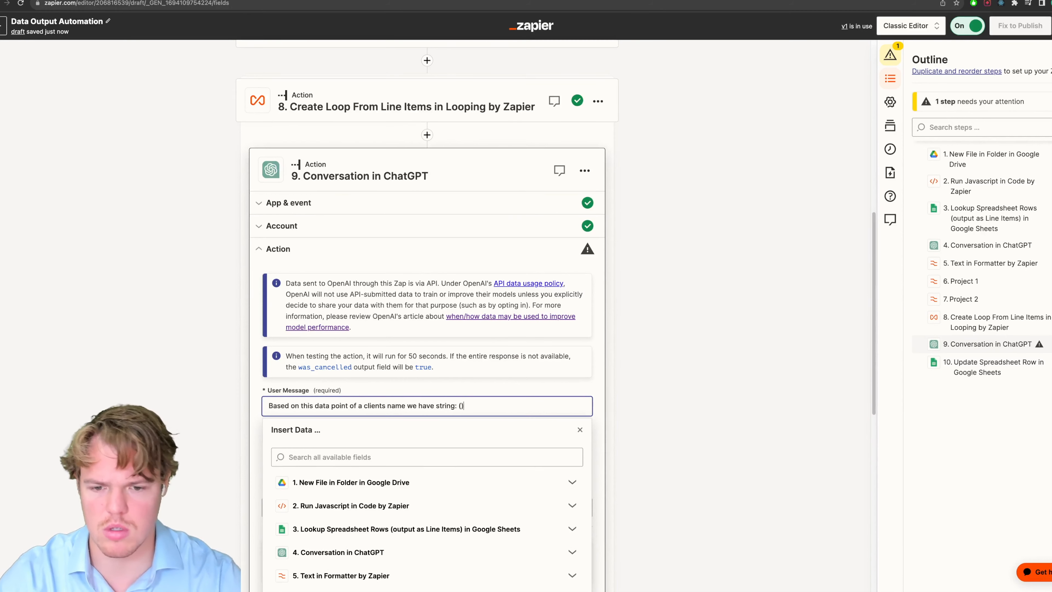
{"action": "scroll", "coordinate": [460, 405], "scroll_direction": "down", "scroll_amount": 3}
{"action": "left_click", "coordinate": [364, 505]}
{"action": "scroll", "coordinate": [435, 479], "scroll_direction": "down", "scroll_amount": 2}
{"action": "left_click", "coordinate": [435, 473]}
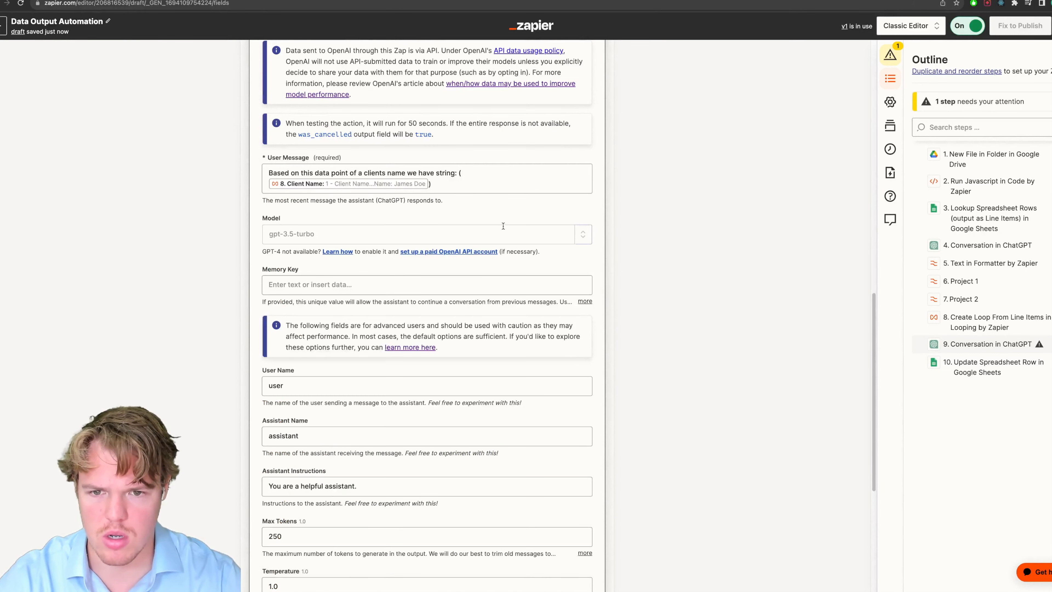
{"action": "key", "text": "Return"}
{"action": "key", "text": "Return"}
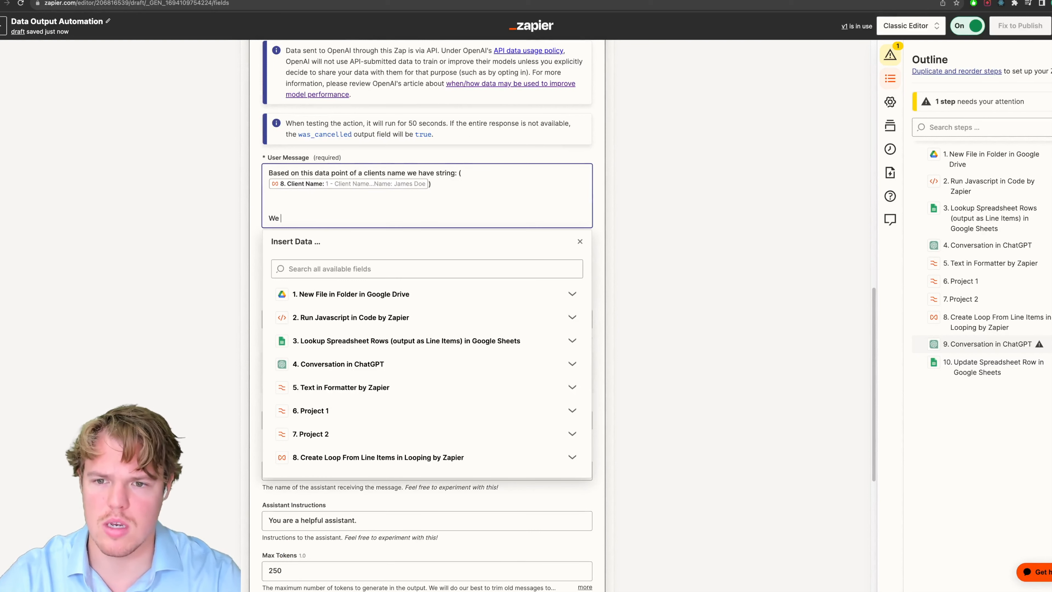
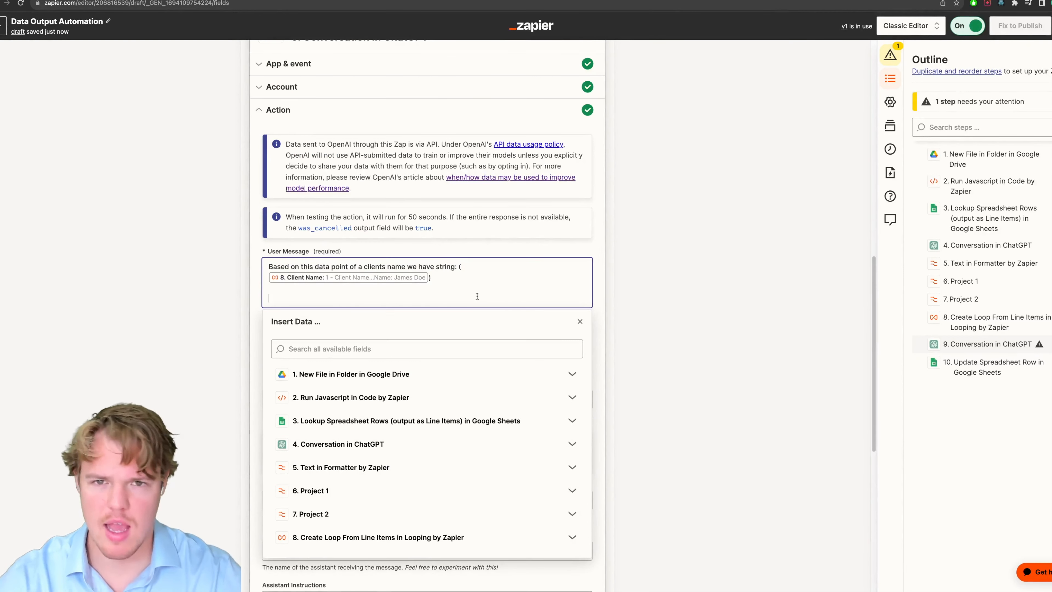
{"action": "left_click", "coordinate": [194, 294]}
Add a Formatter by Zapier step with the Text event between the loop and the ChatGPT conversation, and proceed to its action settings.
{"action": "scroll", "coordinate": [193, 293], "scroll_direction": "up", "scroll_amount": 4}
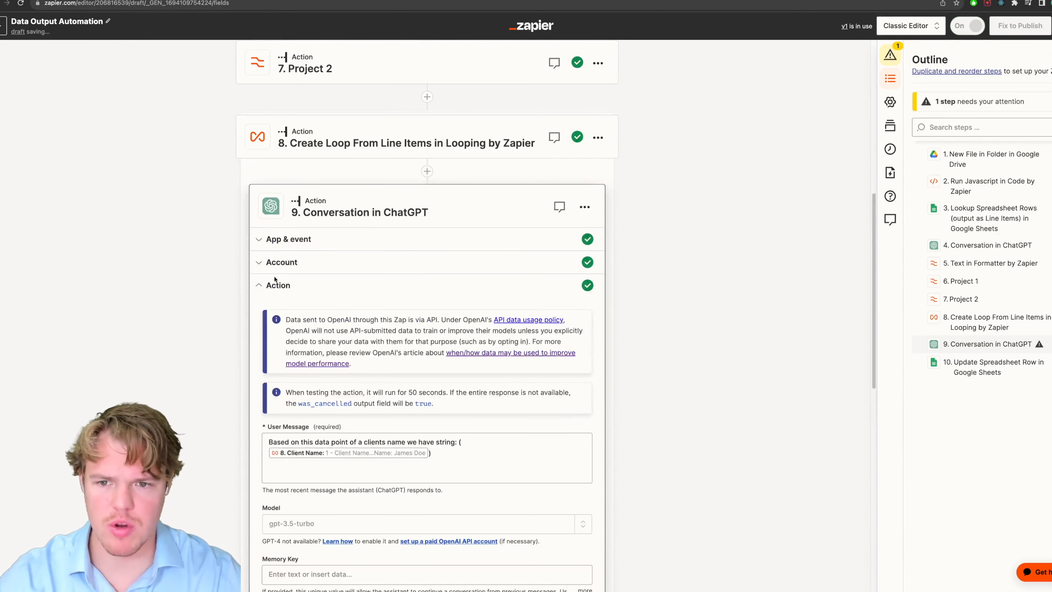
{"action": "left_click", "coordinate": [426, 171]}
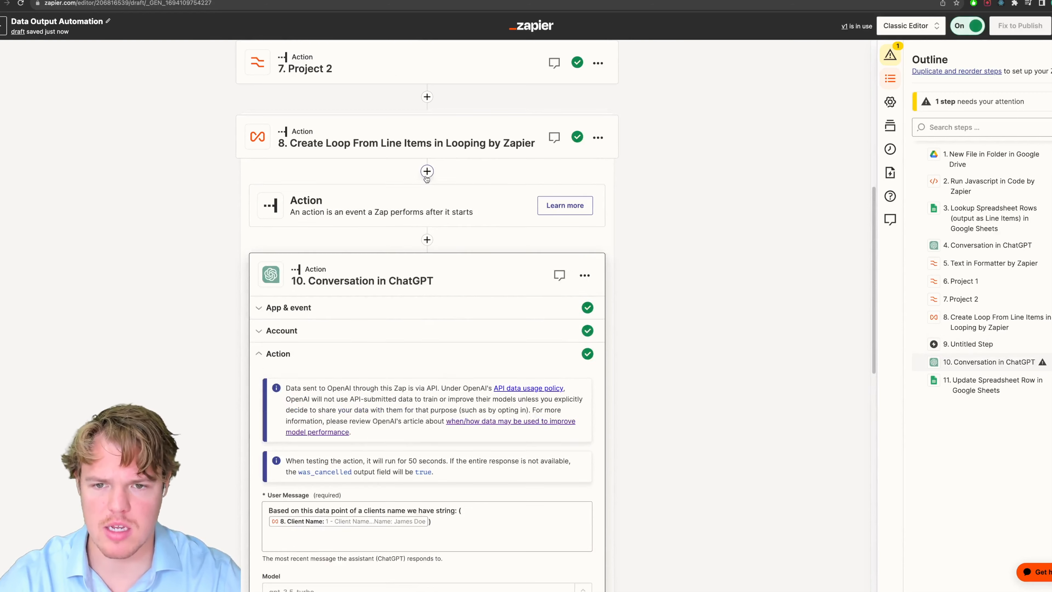
{"action": "type", "text": "fr"}
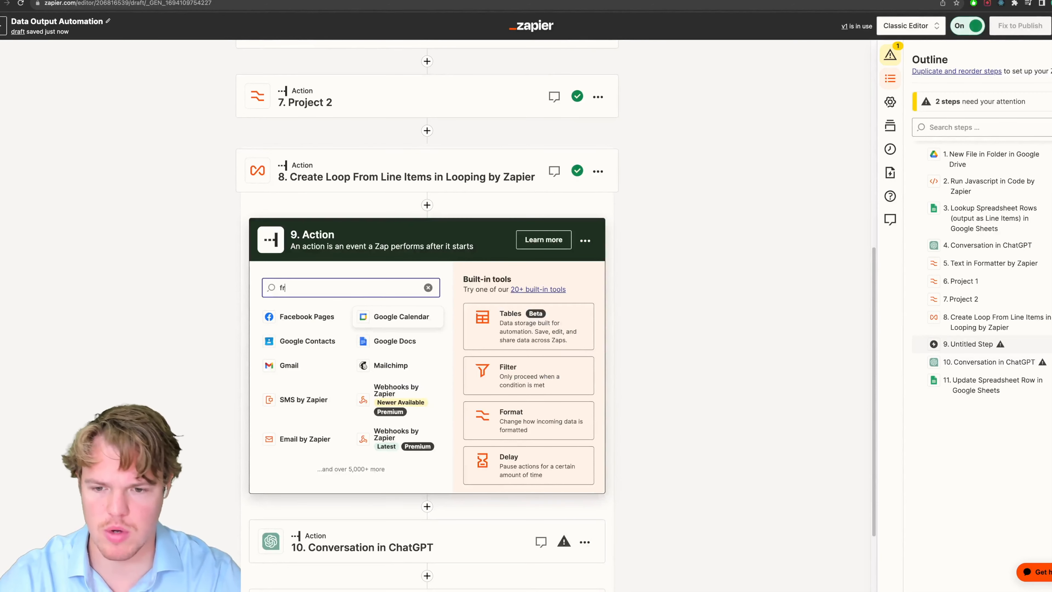
{"action": "key", "text": "BackSpace"}
{"action": "type", "text": "orm"}
{"action": "left_click", "coordinate": [341, 320]}
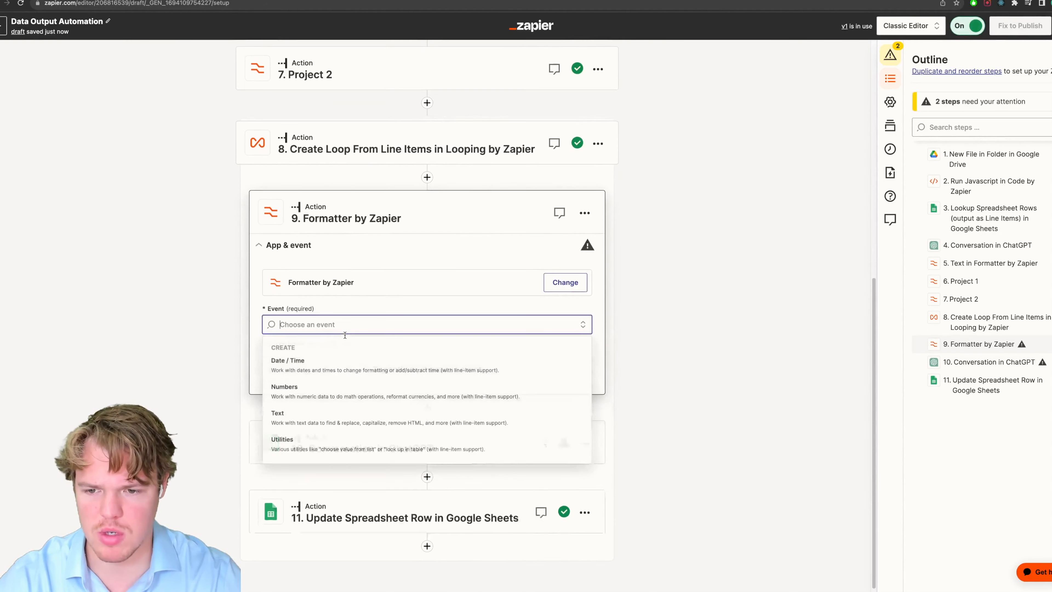
{"action": "left_click", "coordinate": [327, 405]}
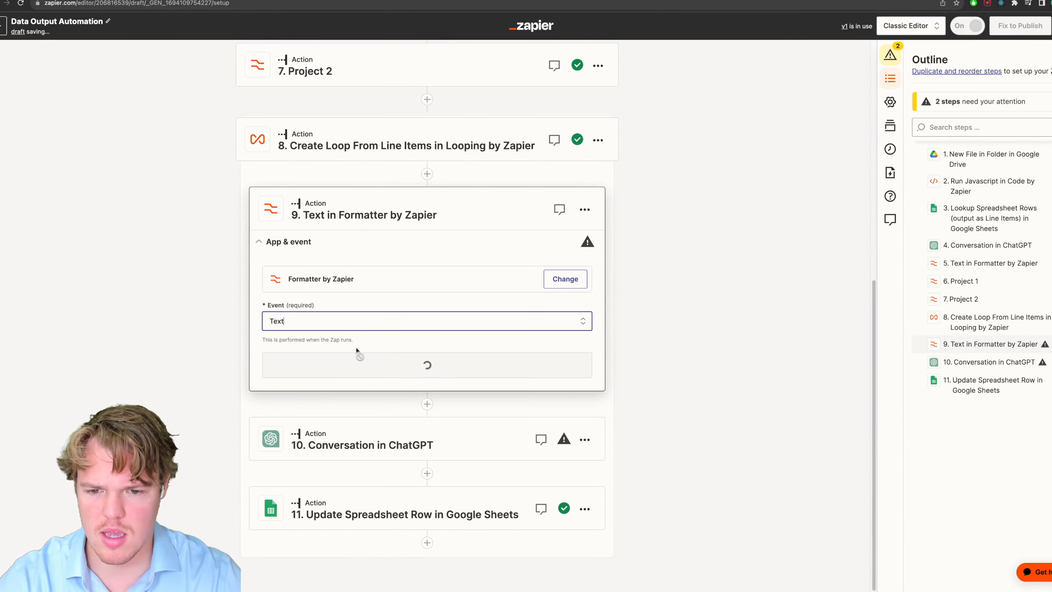
{"action": "left_click", "coordinate": [357, 364]}
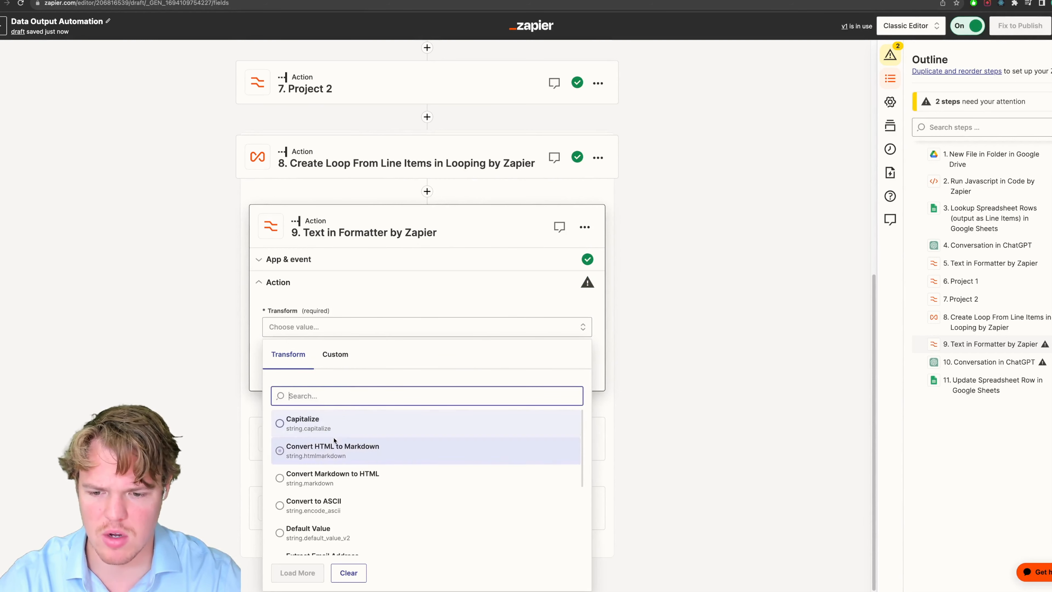
Set the Formatter transform to Split Text and map its Input to step 8's Client Name.
{"action": "type", "text": "split"}
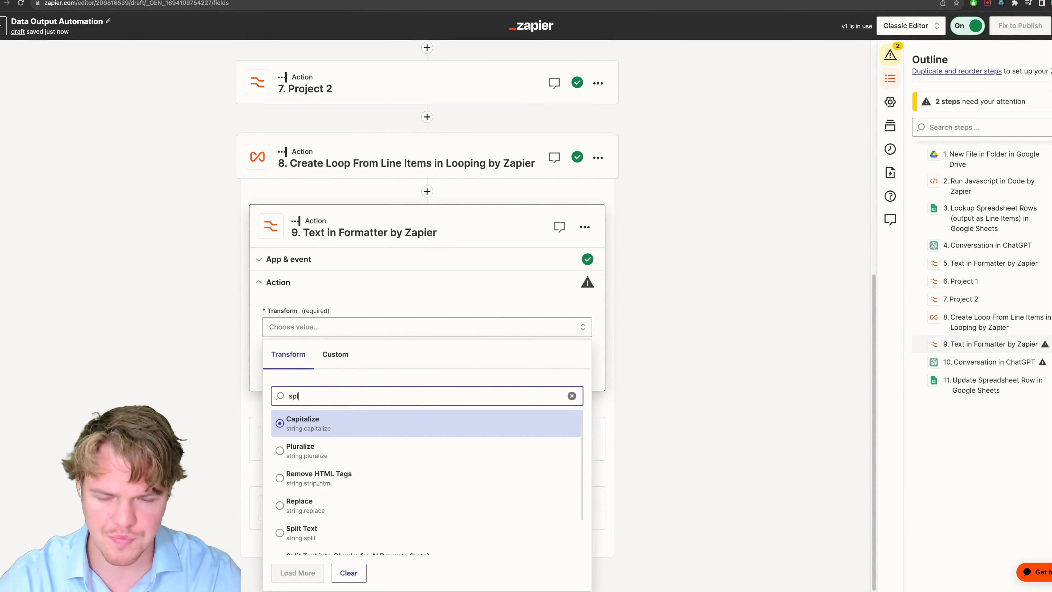
{"action": "left_click", "coordinate": [368, 431]}
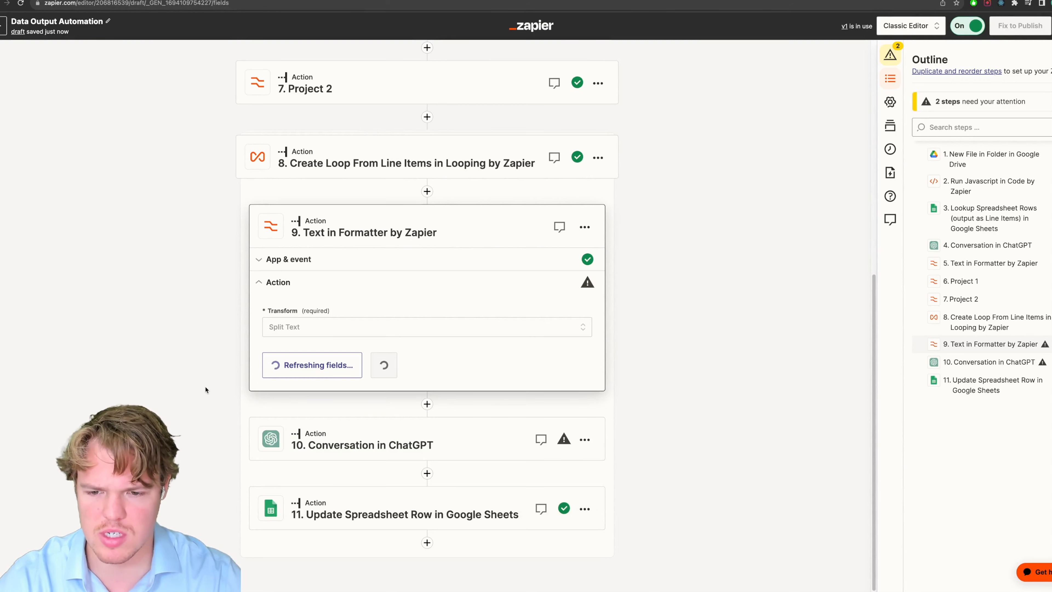
{"action": "left_click", "coordinate": [385, 414]}
{"action": "scroll", "coordinate": [389, 509], "scroll_direction": "down", "scroll_amount": 4}
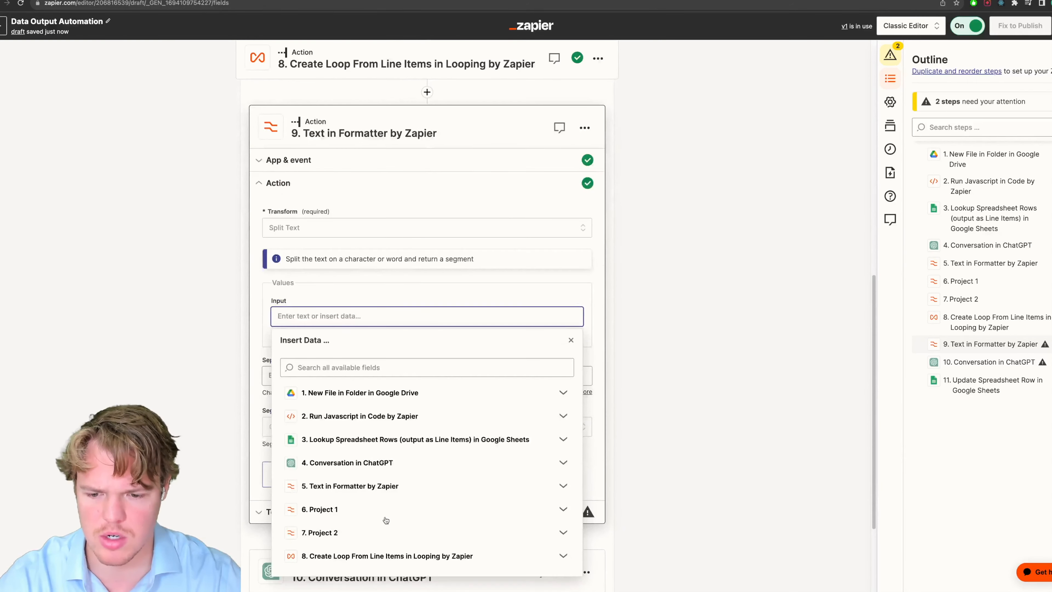
{"action": "left_click", "coordinate": [394, 501]}
{"action": "scroll", "coordinate": [414, 489], "scroll_direction": "down", "scroll_amount": 2}
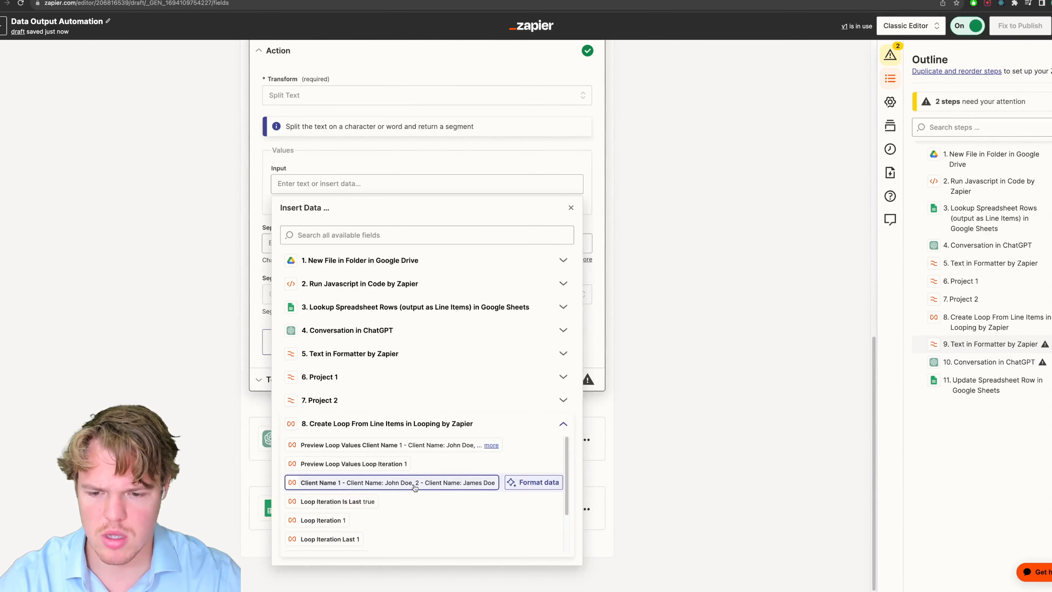
{"action": "left_click", "coordinate": [414, 489]}
Set the split Separator to a comma and the Segment Index to All (as Separate Fields).
{"action": "left_click", "coordinate": [379, 242]}
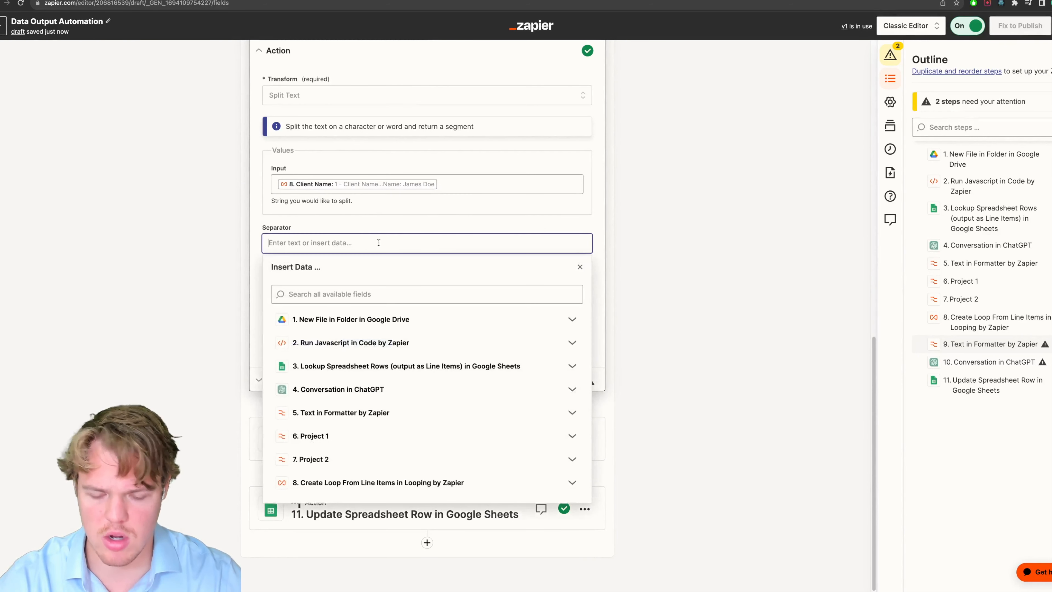
{"action": "left_click", "coordinate": [208, 229]}
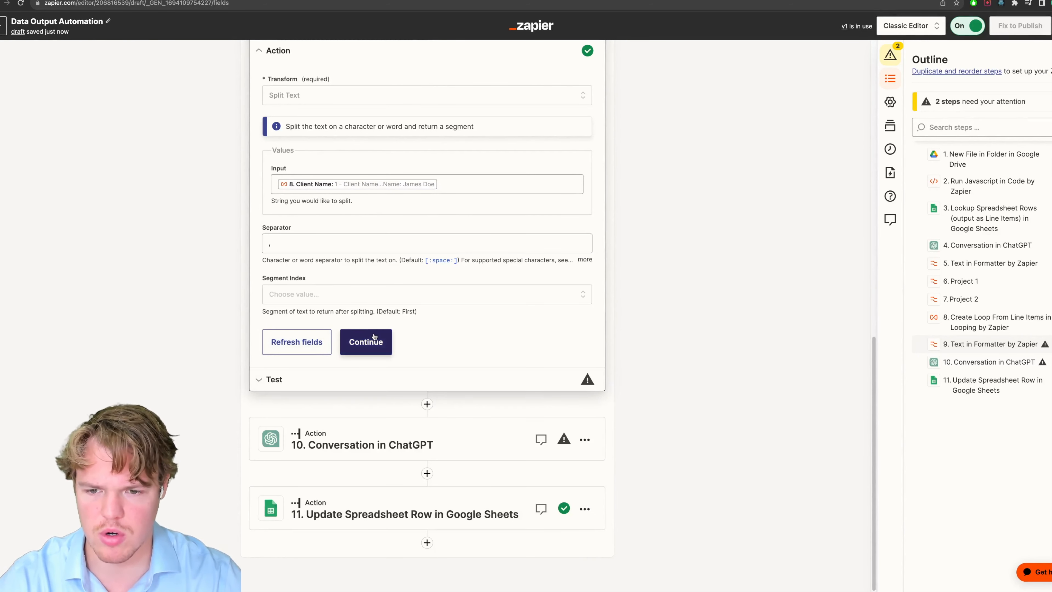
{"action": "left_click", "coordinate": [346, 295]}
{"action": "scroll", "coordinate": [348, 455], "scroll_direction": "down", "scroll_amount": 1}
{"action": "left_click", "coordinate": [336, 505]}
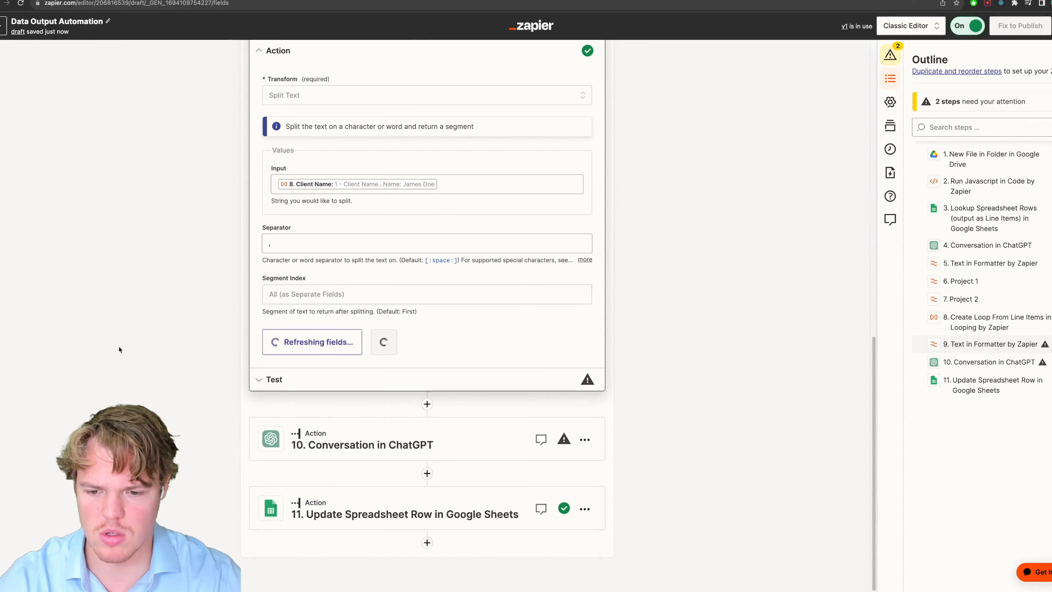
Test the step 9 Split Text formatter and inspect its output items.
{"action": "left_click", "coordinate": [353, 334]}
{"action": "left_click", "coordinate": [350, 365]}
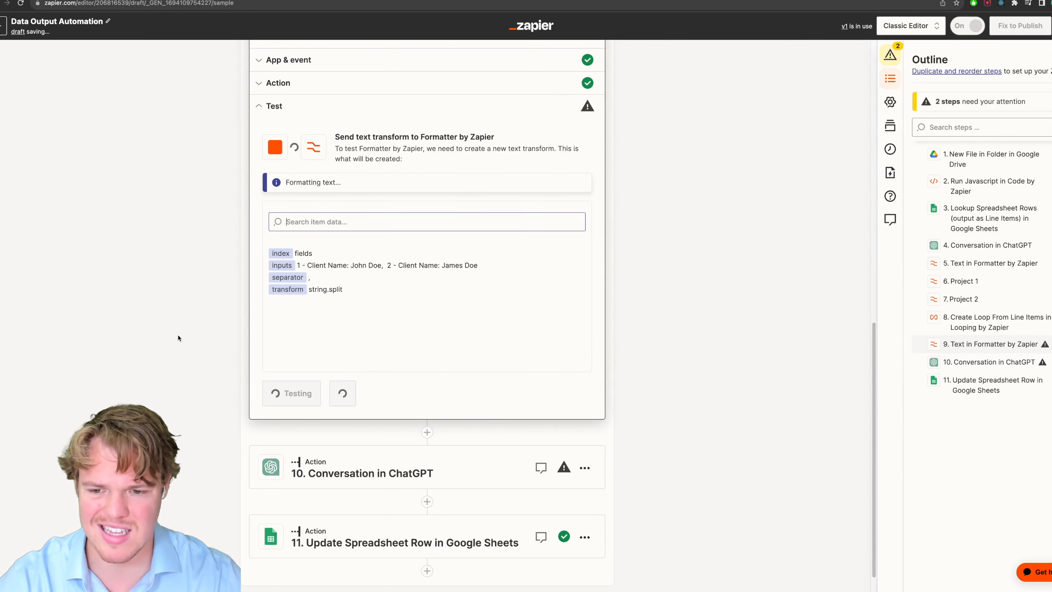
{"action": "left_click_drag", "start_coordinate": [387, 267], "coordinate": [301, 255]}
{"action": "left_click", "coordinate": [185, 288]}
{"action": "scroll", "coordinate": [247, 356], "scroll_direction": "down", "scroll_amount": 2}
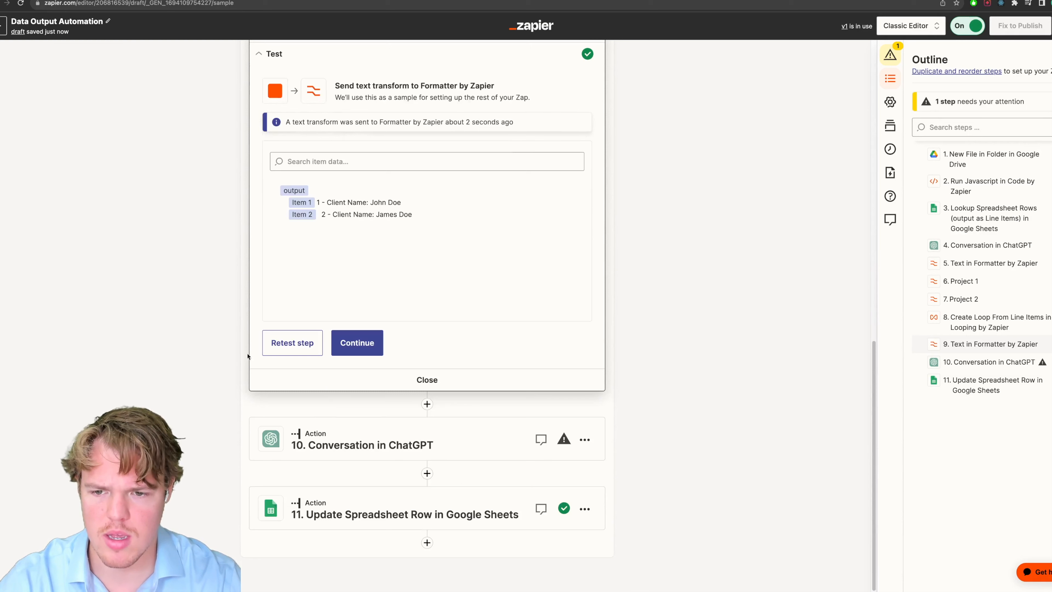
Reopen step 10's ChatGPT action settings and remove the parenthesized step 8 Client Name from the User Message.
{"action": "left_click", "coordinate": [350, 439]}
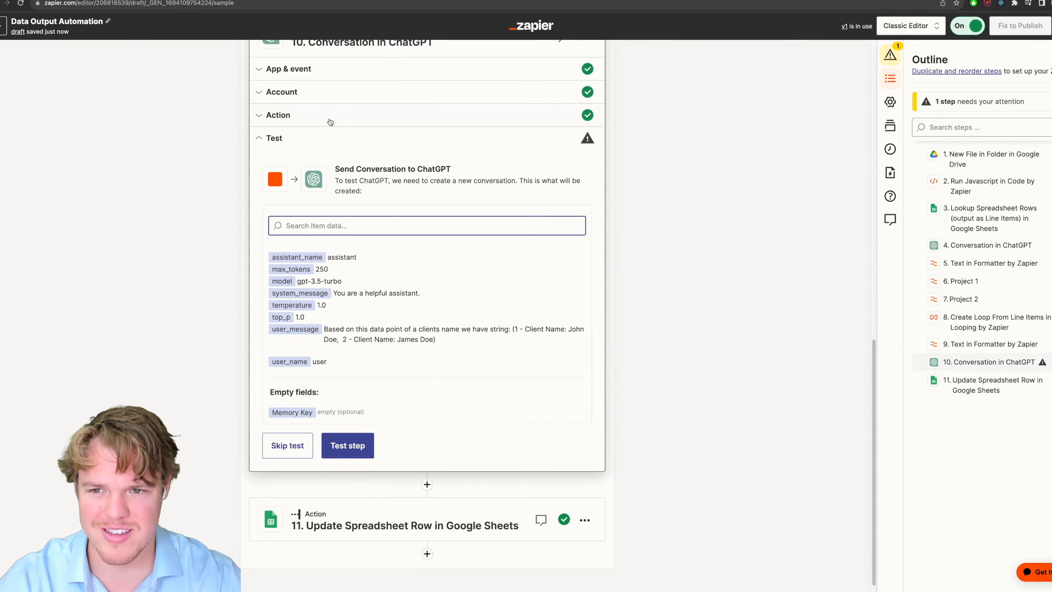
{"action": "left_click", "coordinate": [328, 115]}
{"action": "left_click", "coordinate": [447, 290]}
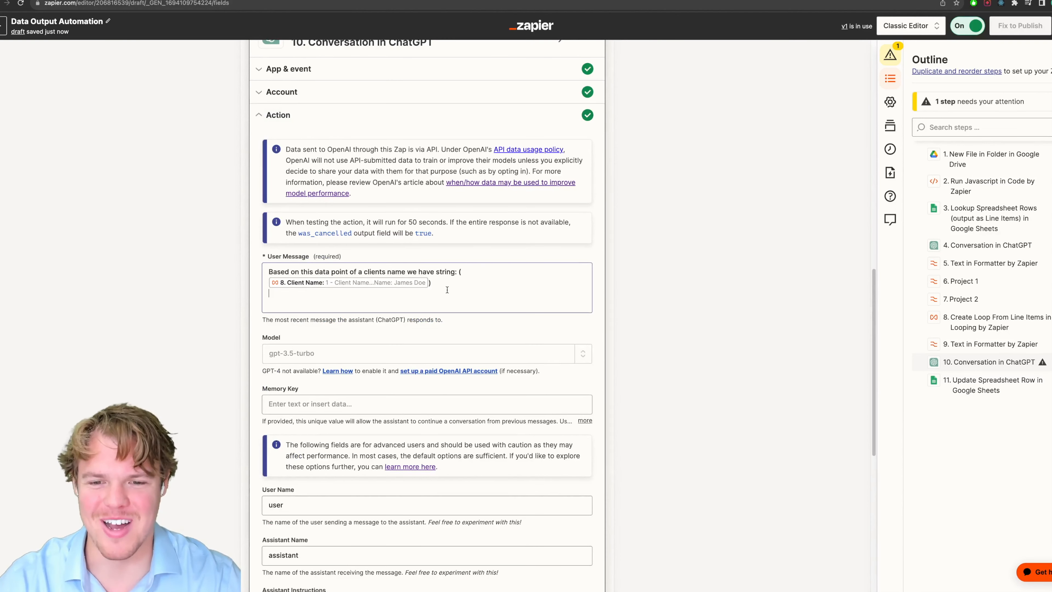
{"action": "left_click", "coordinate": [450, 285]}
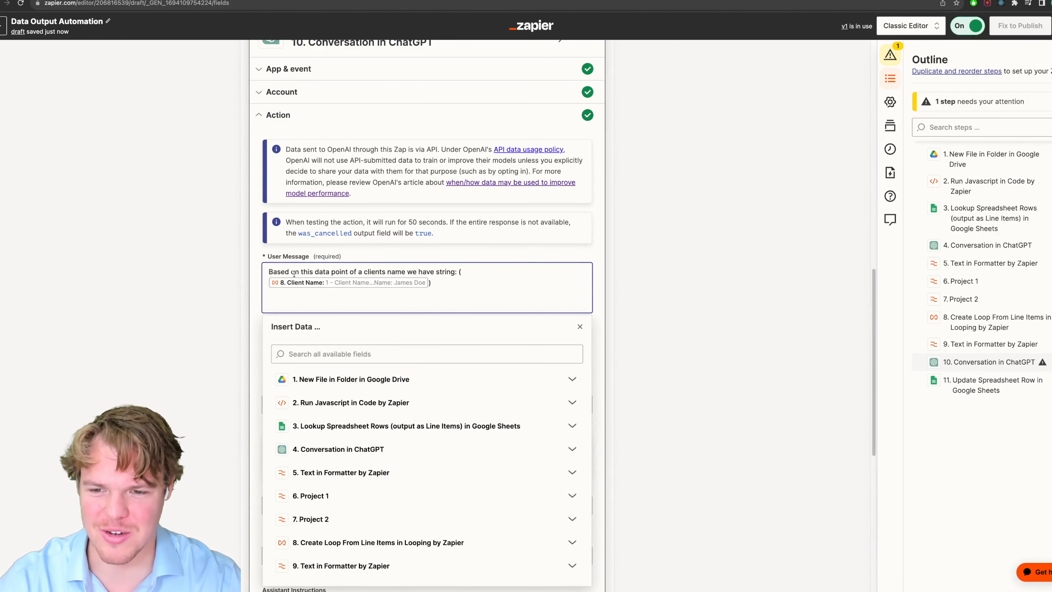
{"action": "left_click_drag", "start_coordinate": [447, 284], "coordinate": [451, 274]}
{"action": "key", "text": "BackSpace"}
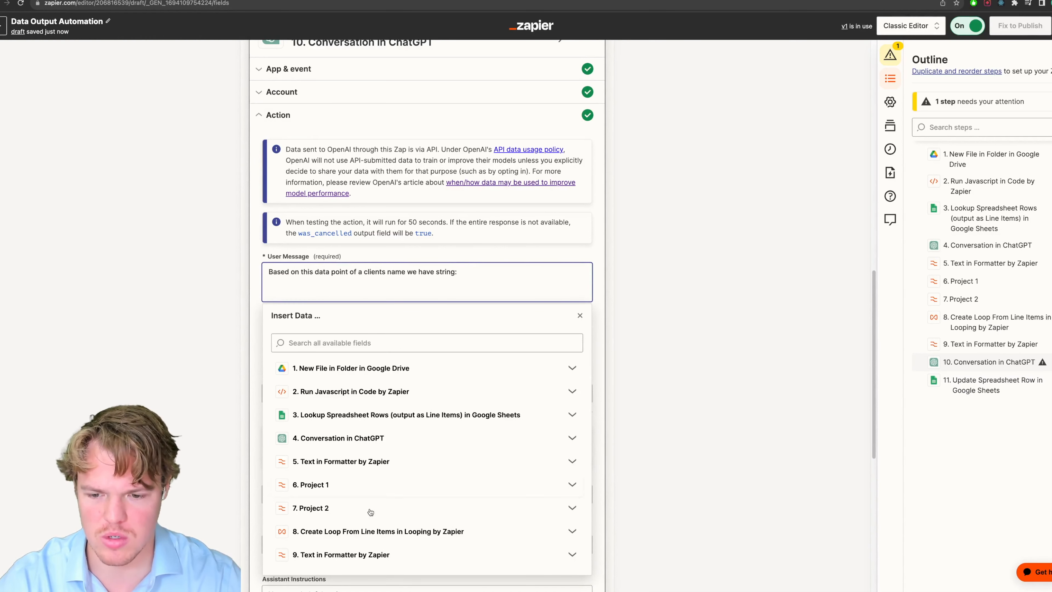
Insert step 9's Output Item 1 and Output Item 2 on separate lines in the User Message, ending with a closing parenthesis.
{"action": "scroll", "coordinate": [355, 514], "scroll_direction": "down", "scroll_amount": 1}
{"action": "scroll", "coordinate": [355, 514], "scroll_direction": "down", "scroll_amount": 3}
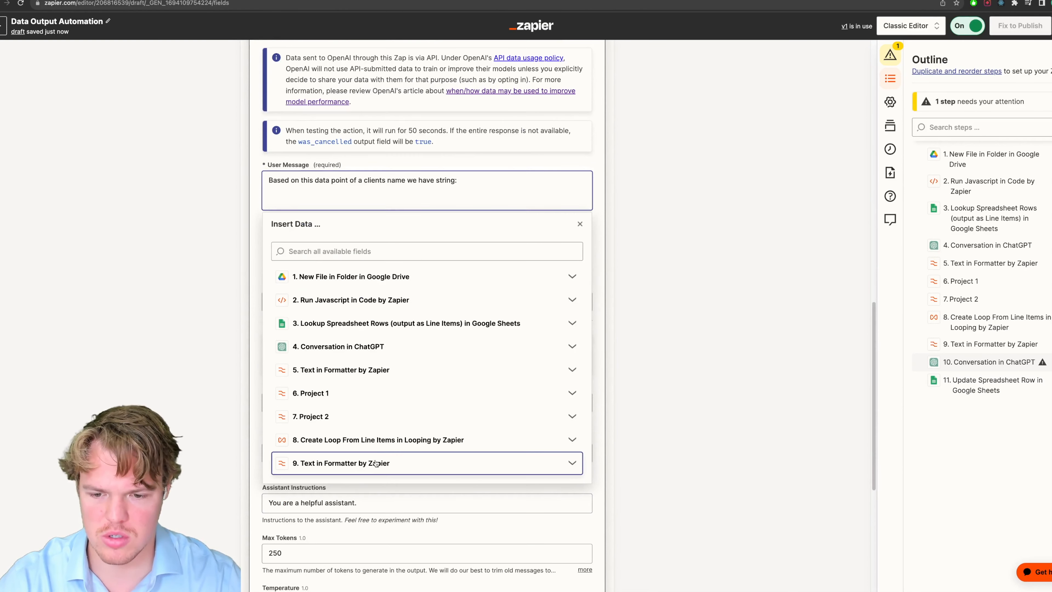
{"action": "left_click", "coordinate": [376, 463]}
{"action": "left_click", "coordinate": [392, 398]}
{"action": "scroll", "coordinate": [367, 454], "scroll_direction": "up", "scroll_amount": 2}
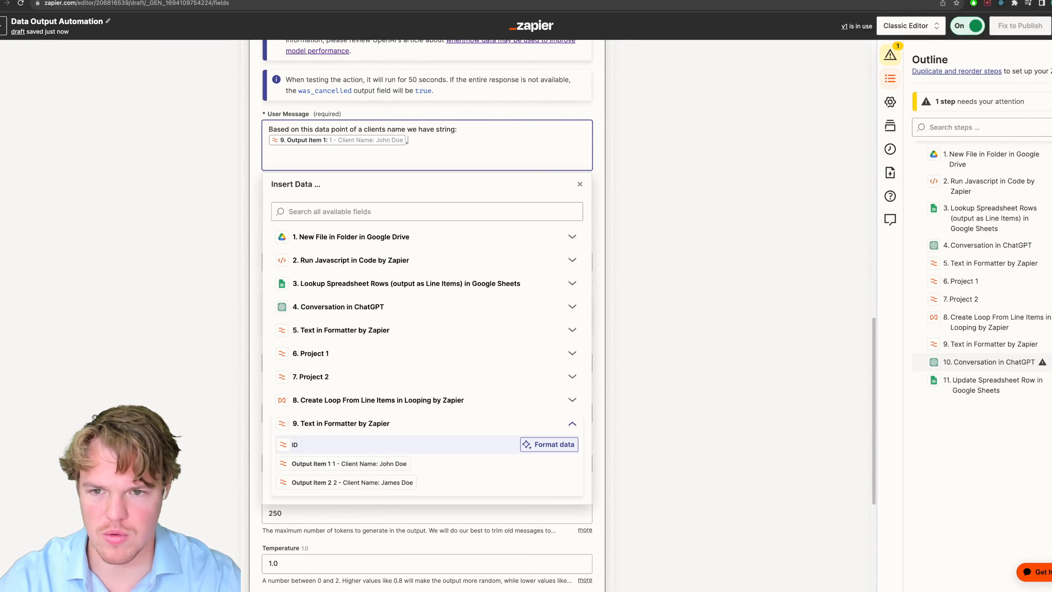
{"action": "key", "text": "Return"}
{"action": "key", "text": "Return"}
{"action": "left_click", "coordinate": [352, 500]}
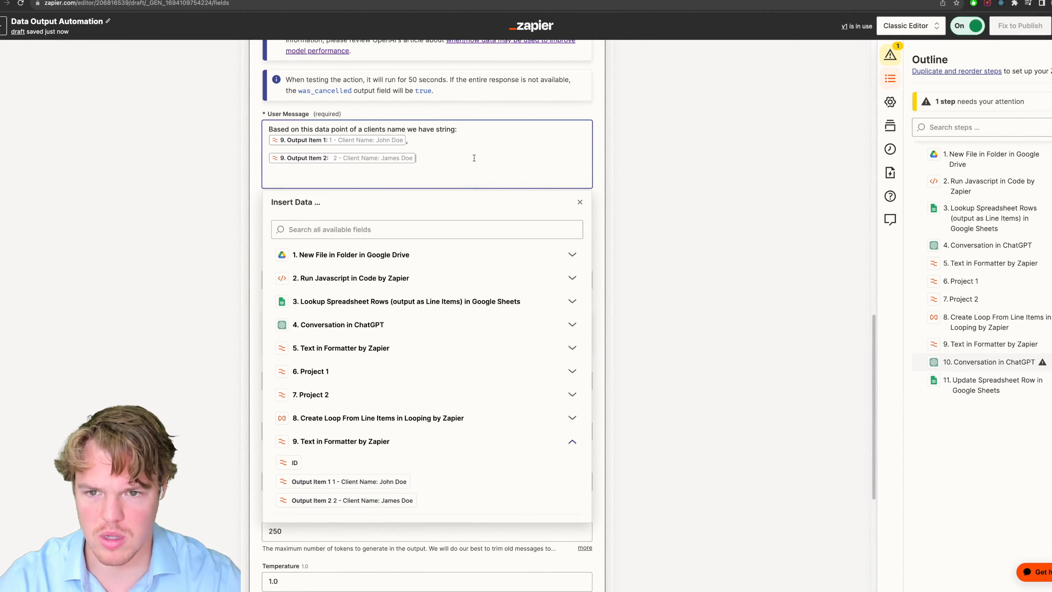
{"action": "type", "text": ")"}
{"action": "key", "text": "Return"}
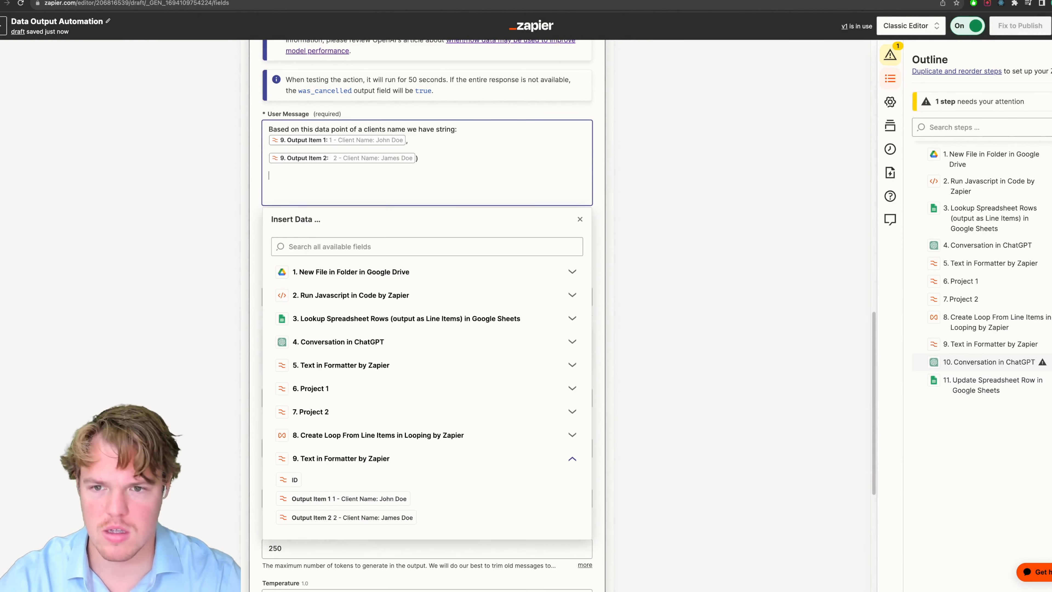
{"action": "key", "text": "BackSpace"}
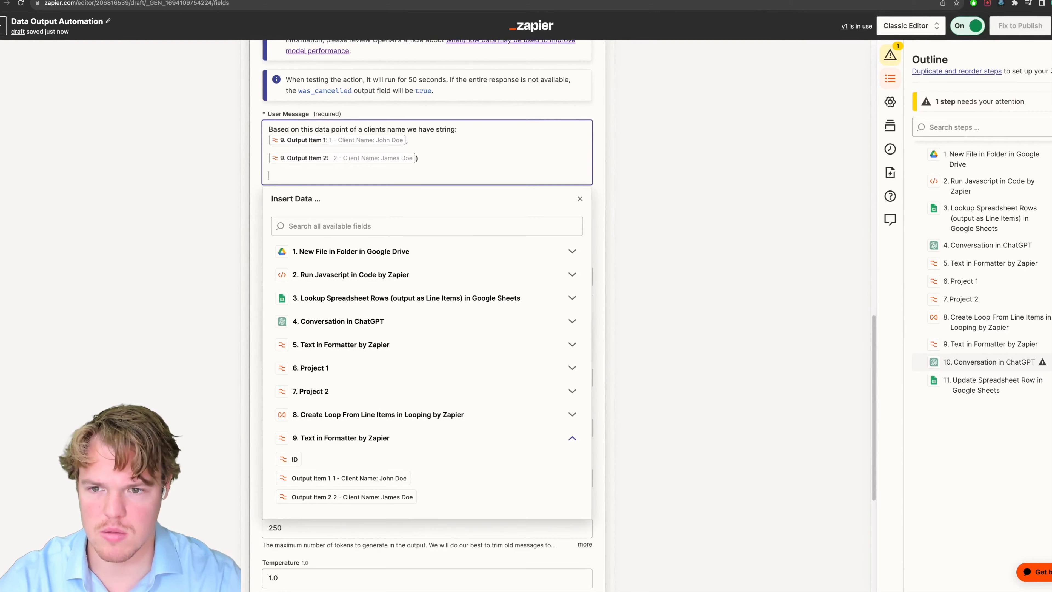
Add the line "Generate the clients name that is on this loop:()" to the User Message, with step 8's Loop Iteration inside the parentheses.
{"action": "type", "text": "Gener"}
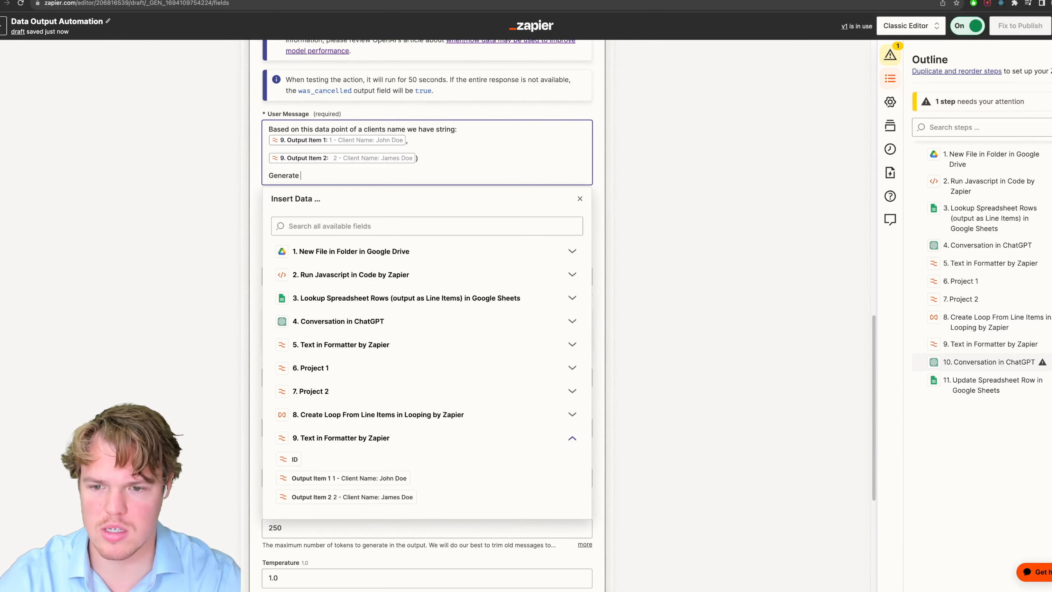
{"action": "type", "text": "ate"}
{"action": "left_click", "coordinate": [381, 414]}
{"action": "scroll", "coordinate": [310, 425], "scroll_direction": "down", "scroll_amount": 1}
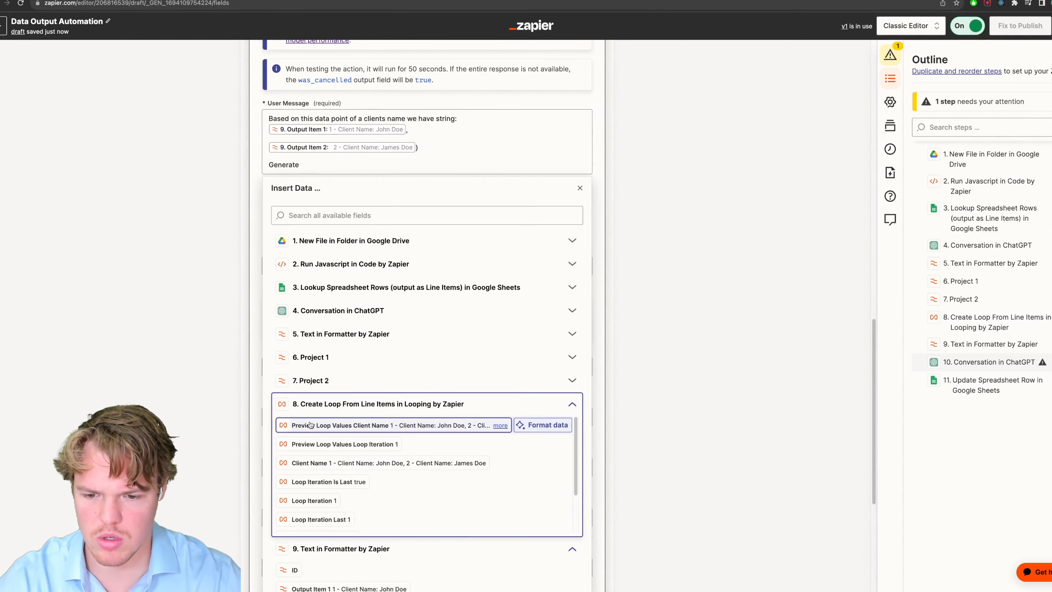
{"action": "left_click", "coordinate": [317, 162]}
{"action": "type", "text": "the clients na"}
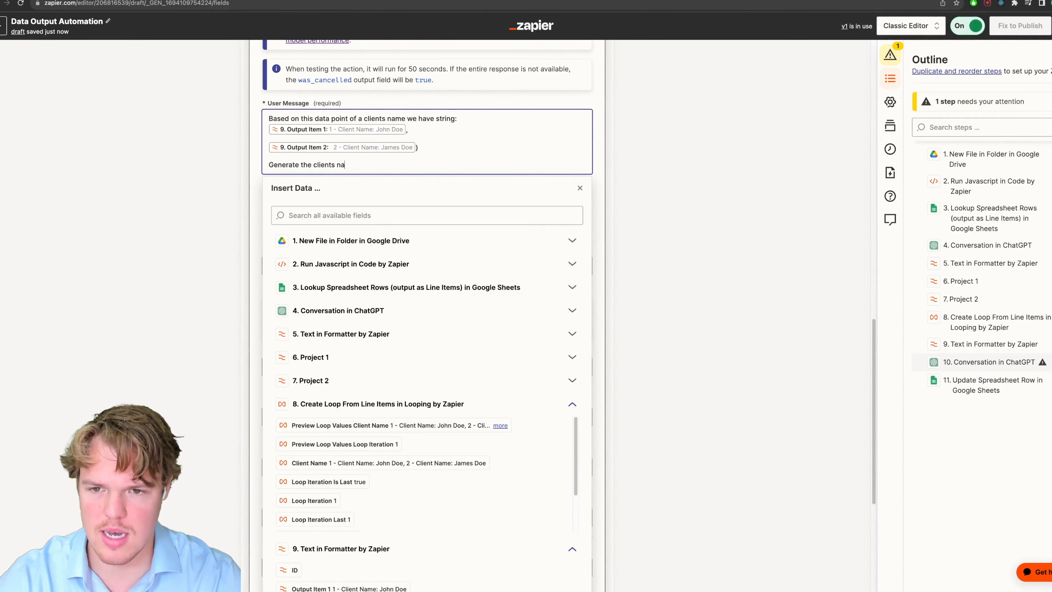
{"action": "type", "text": "me that is on this loop:("}
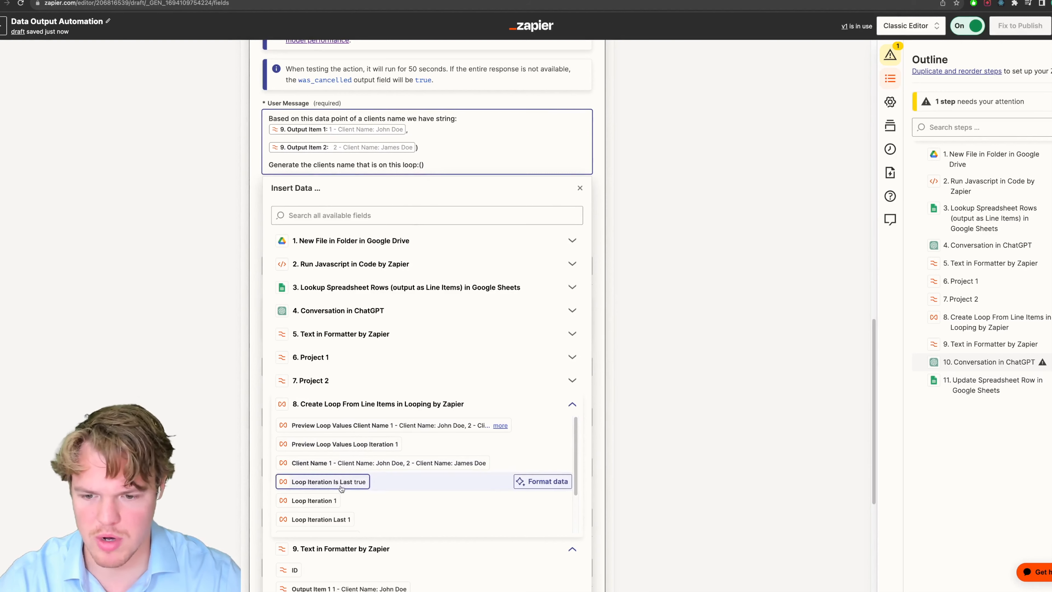
{"action": "left_click", "coordinate": [314, 500]}
{"action": "left_click", "coordinate": [164, 404]}
{"action": "left_click", "coordinate": [513, 154]}
{"action": "key", "text": "Return"}
{"action": "scroll", "coordinate": [163, 191], "scroll_direction": "up", "scroll_amount": 4}
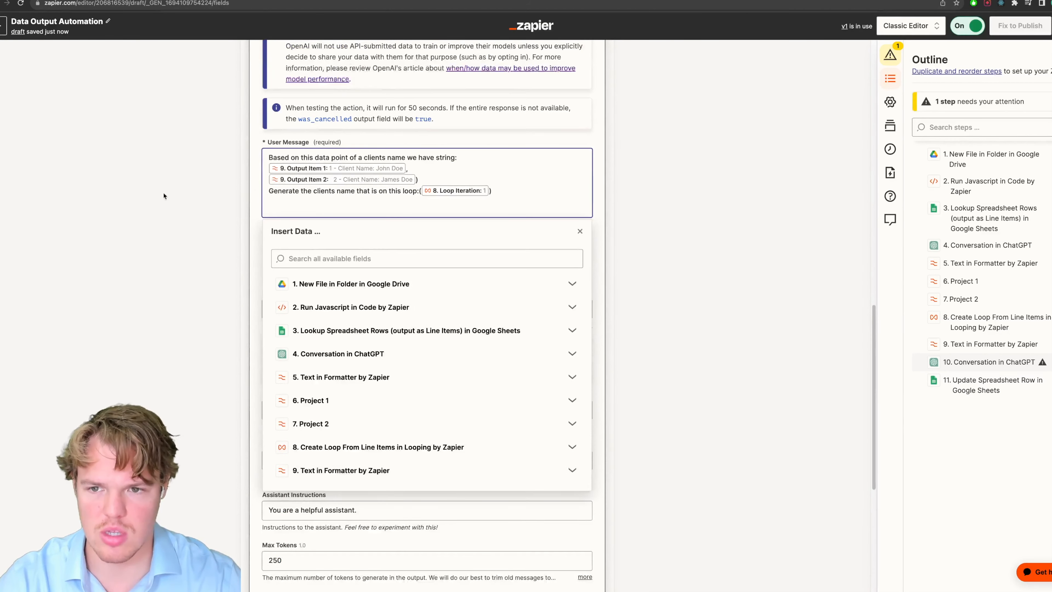
Reopen step 8's loop action settings and review its Values to Loop.
{"action": "scroll", "coordinate": [166, 218], "scroll_direction": "up", "scroll_amount": 1}
{"action": "scroll", "coordinate": [172, 236], "scroll_direction": "down", "scroll_amount": 1}
{"action": "scroll", "coordinate": [180, 236], "scroll_direction": "up", "scroll_amount": 1}
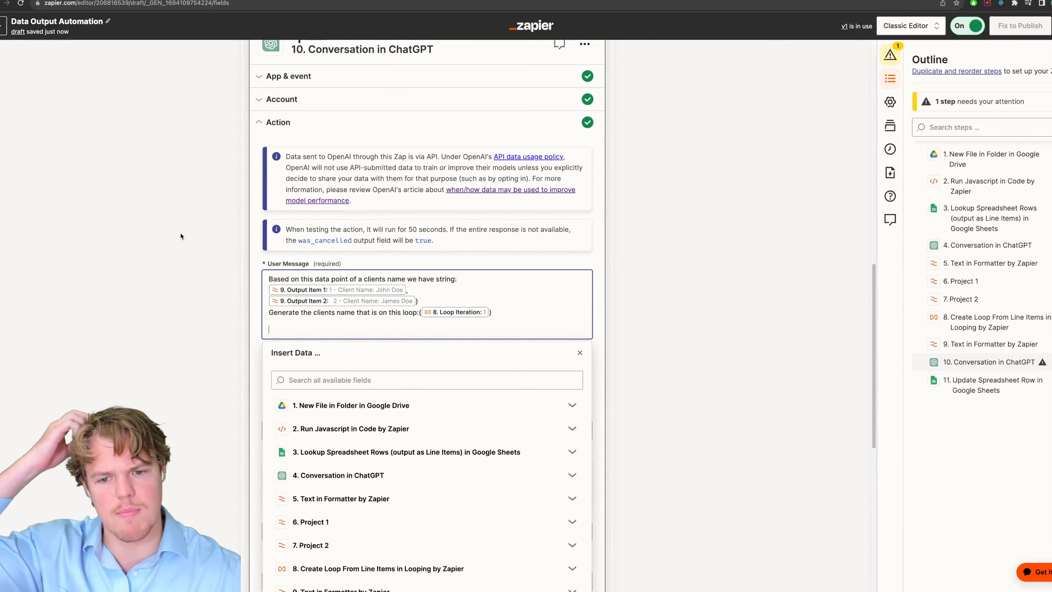
{"action": "scroll", "coordinate": [180, 237], "scroll_direction": "up", "scroll_amount": 2}
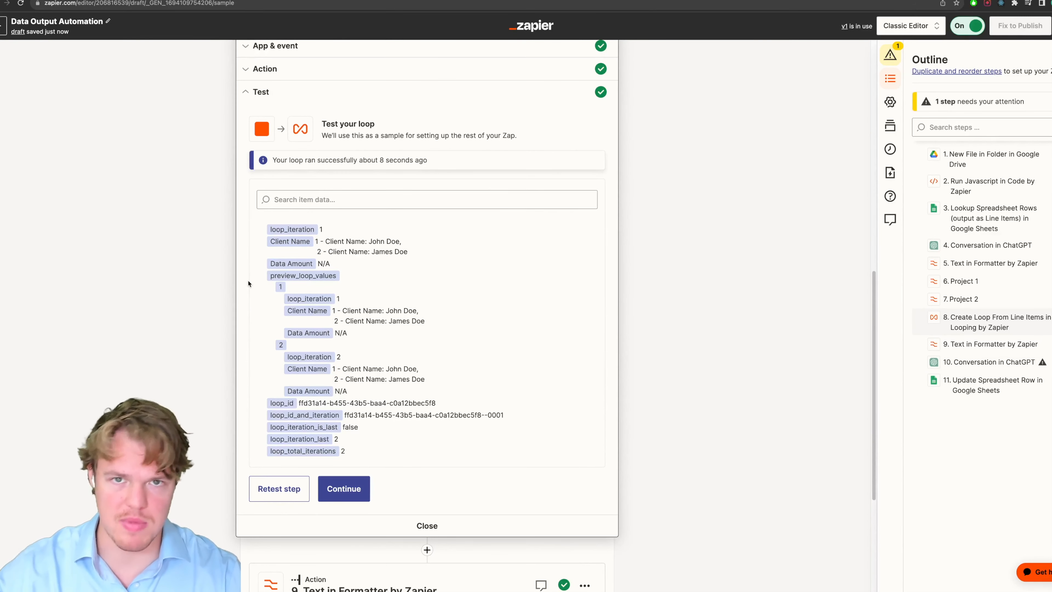
{"action": "left_click", "coordinate": [322, 77]}
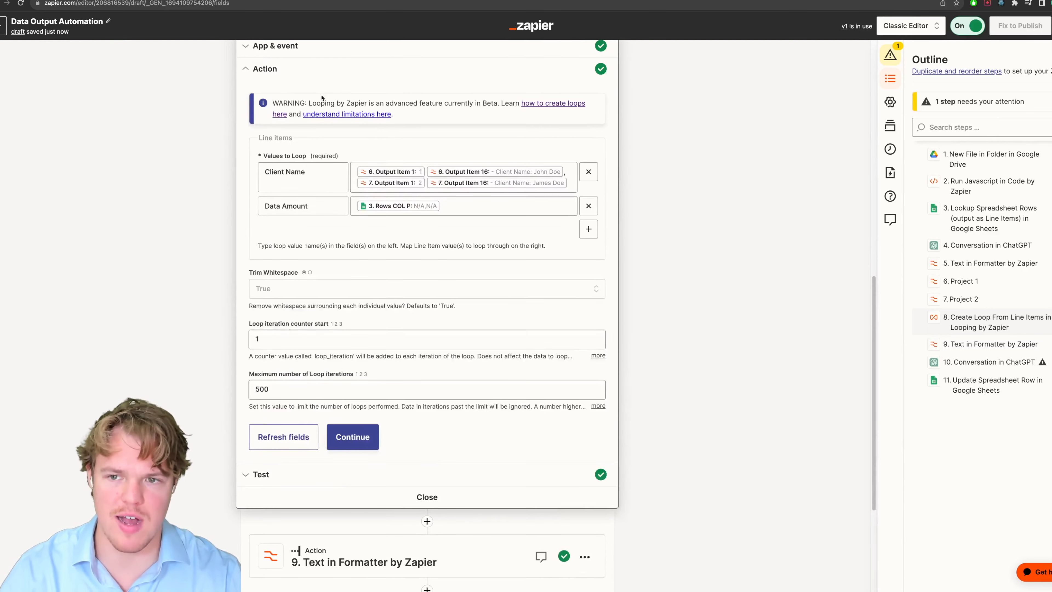
{"action": "scroll", "coordinate": [420, 232], "scroll_direction": "up", "scroll_amount": 1}
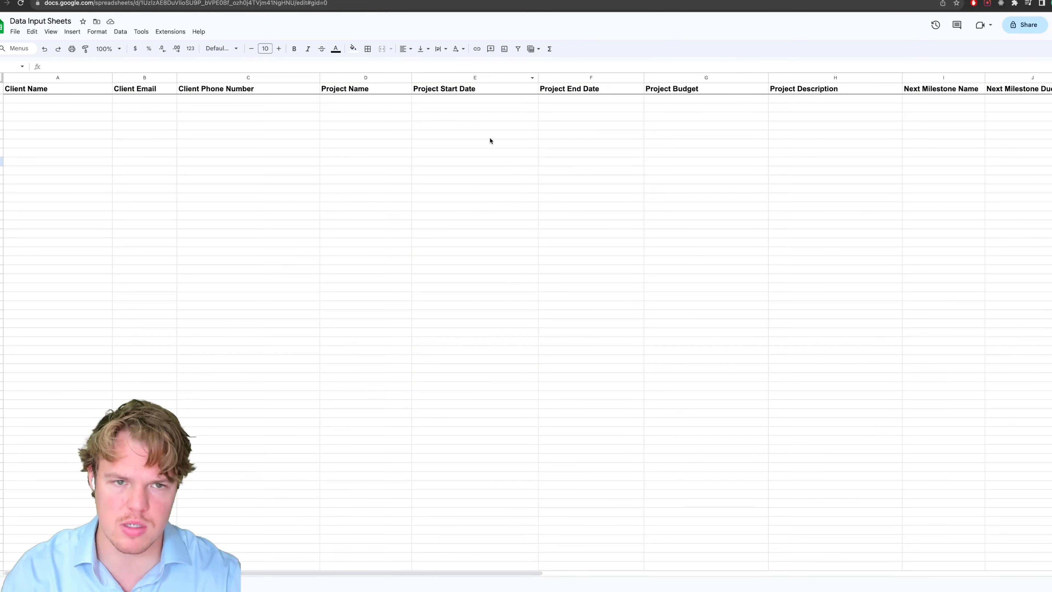
Switch to the Data Input Sheets spreadsheet and examine the first two entries in the Notes column.
{"action": "scroll", "coordinate": [570, 169], "scroll_direction": "right", "scroll_amount": 10}
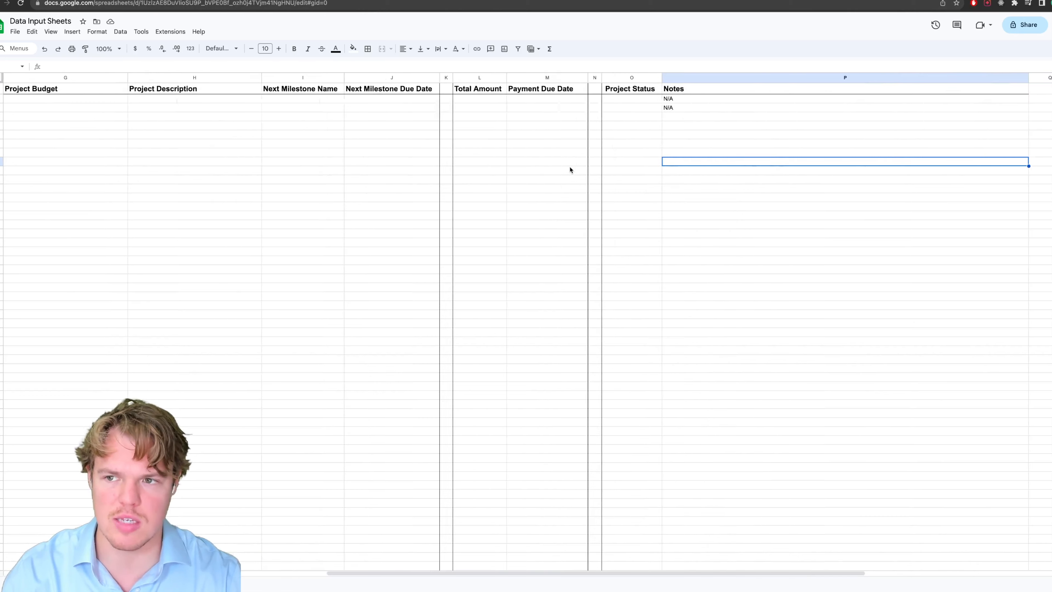
{"action": "left_click", "coordinate": [696, 99]}
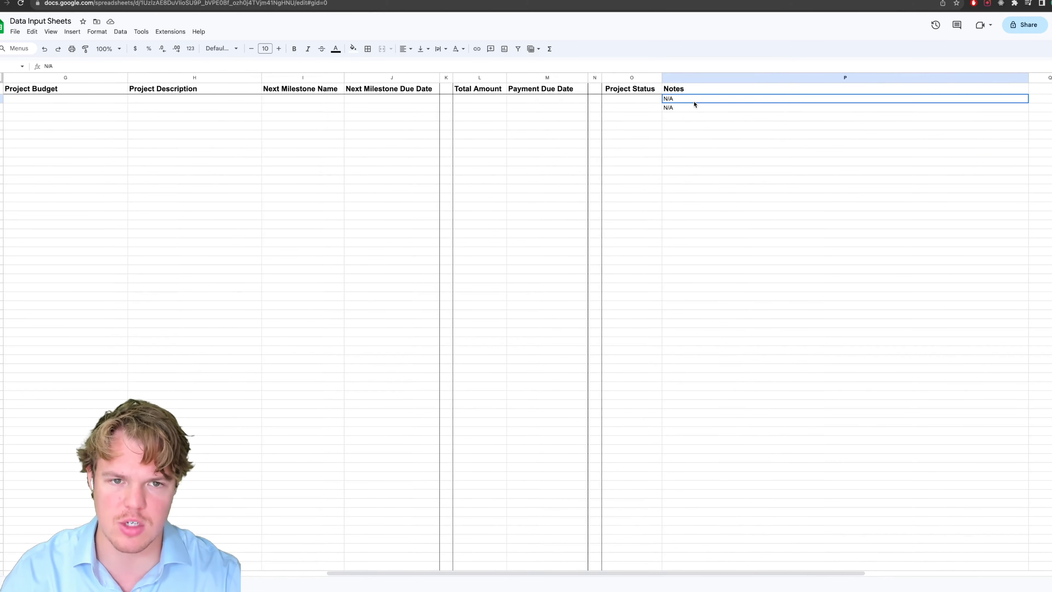
{"action": "left_click", "coordinate": [691, 109]}
{"action": "left_click", "coordinate": [689, 100]}
{"action": "left_click", "coordinate": [686, 109]}
{"action": "left_click", "coordinate": [688, 101]}
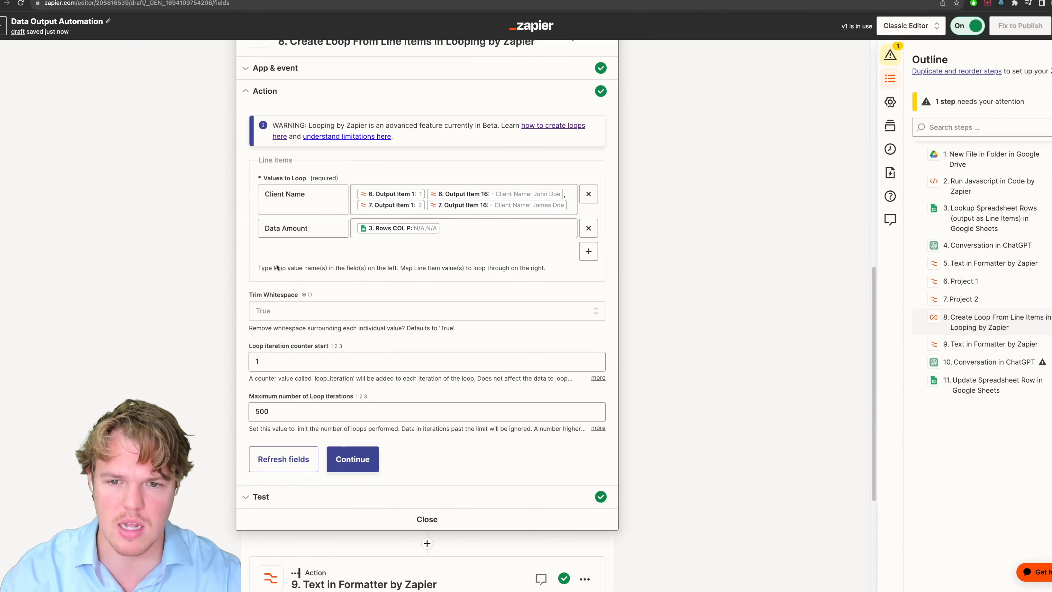
Return to step 8 in Zapier, retest the loop and inspect its preview iterations.
{"action": "left_click", "coordinate": [429, 234]}
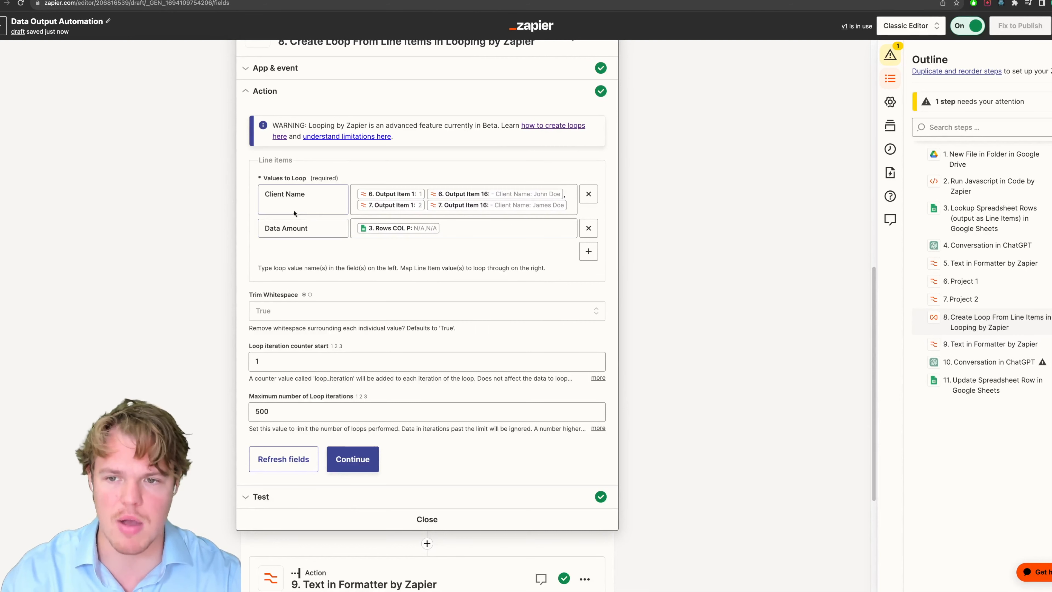
{"action": "left_click", "coordinate": [364, 457]}
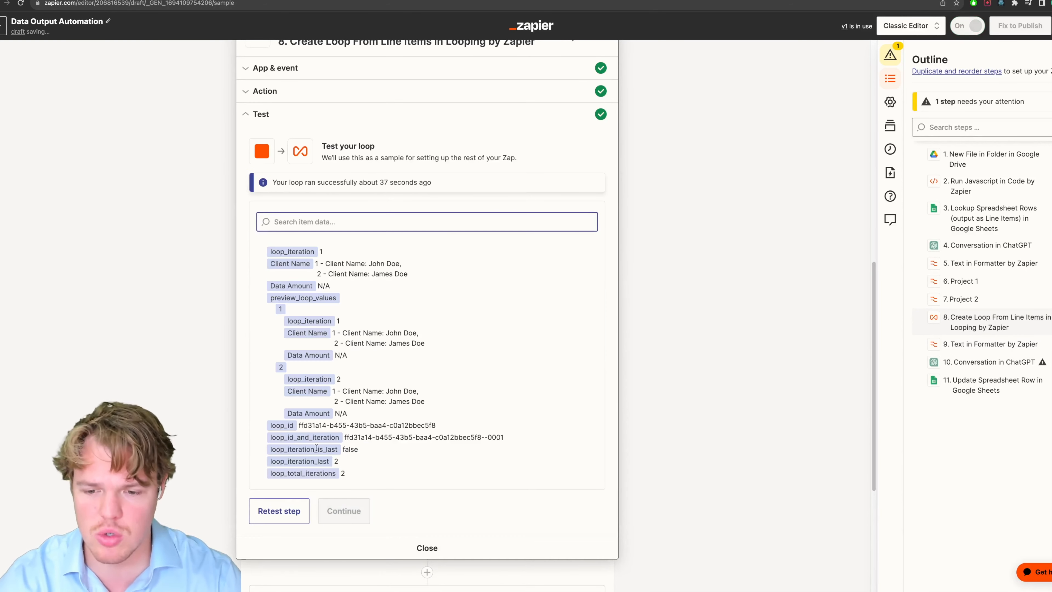
{"action": "left_click", "coordinate": [282, 516]}
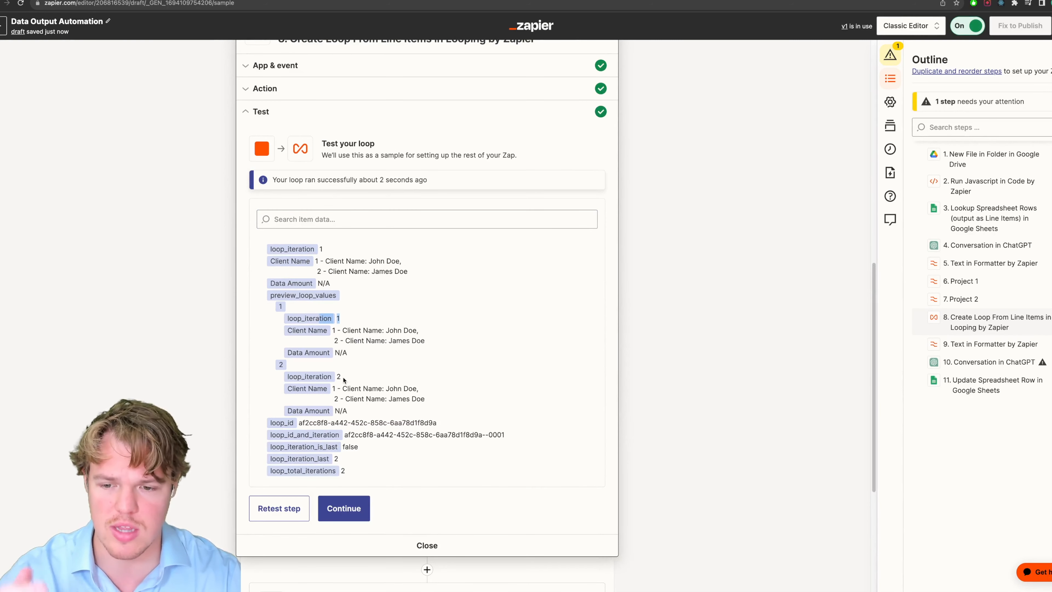
Open step 9's Text formatter and review its existing test output items.
{"action": "scroll", "coordinate": [184, 335], "scroll_direction": "down", "scroll_amount": 5}
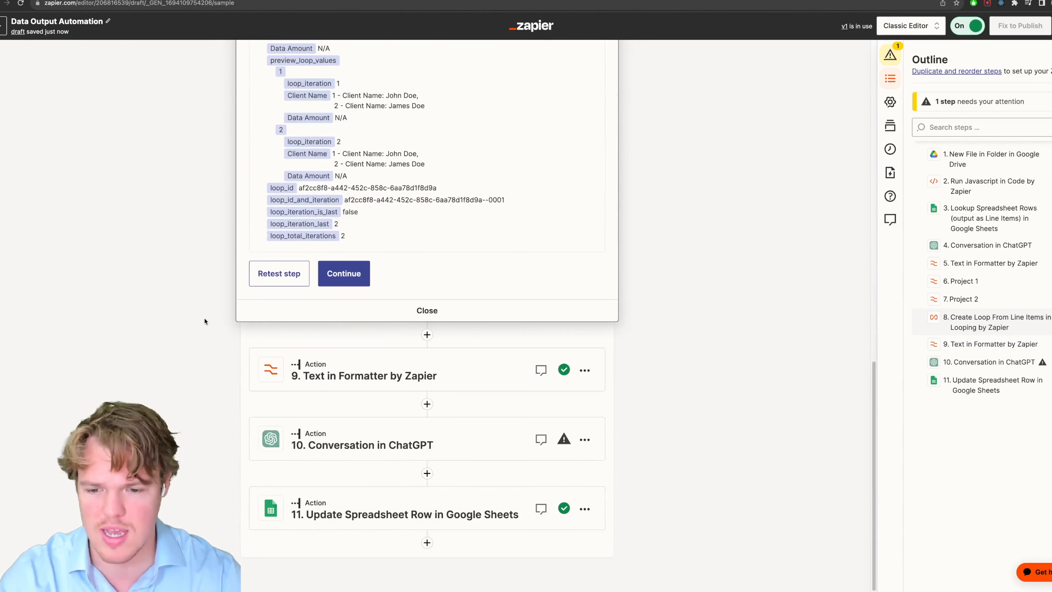
{"action": "left_click", "coordinate": [388, 371]}
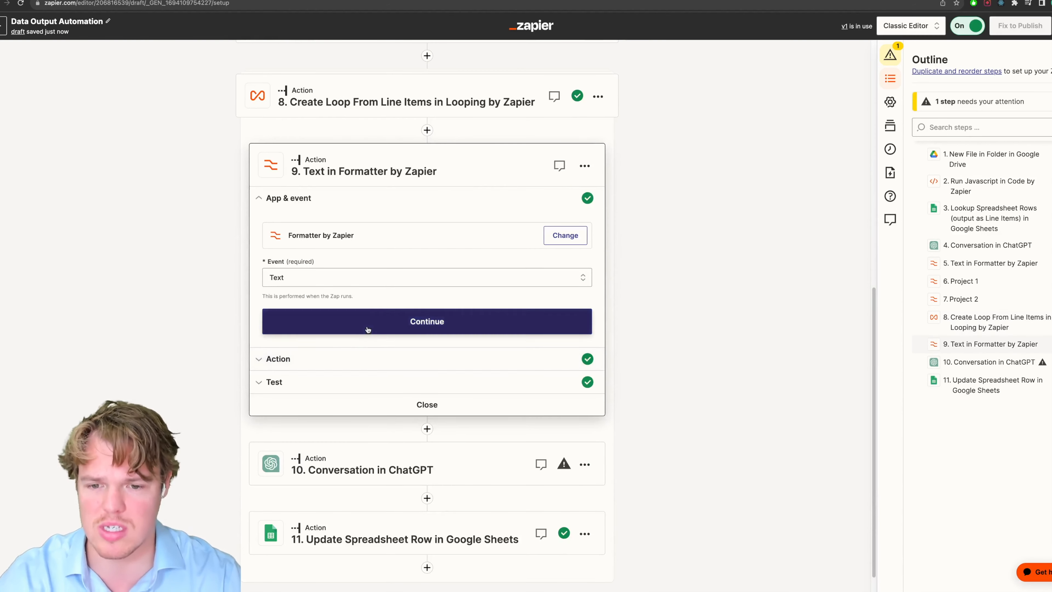
{"action": "left_click", "coordinate": [366, 325]}
{"action": "left_click", "coordinate": [364, 479]}
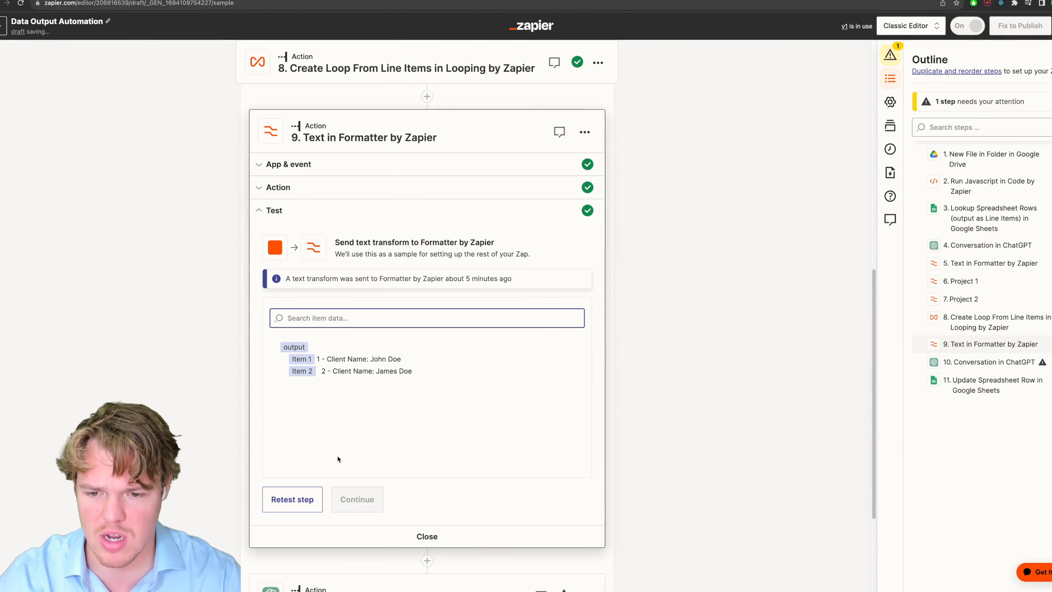
Reopen step 10's ChatGPT action settings and remove the blank line at the end of the User Message.
{"action": "scroll", "coordinate": [342, 478], "scroll_direction": "down", "scroll_amount": 3}
{"action": "left_click", "coordinate": [357, 399]}
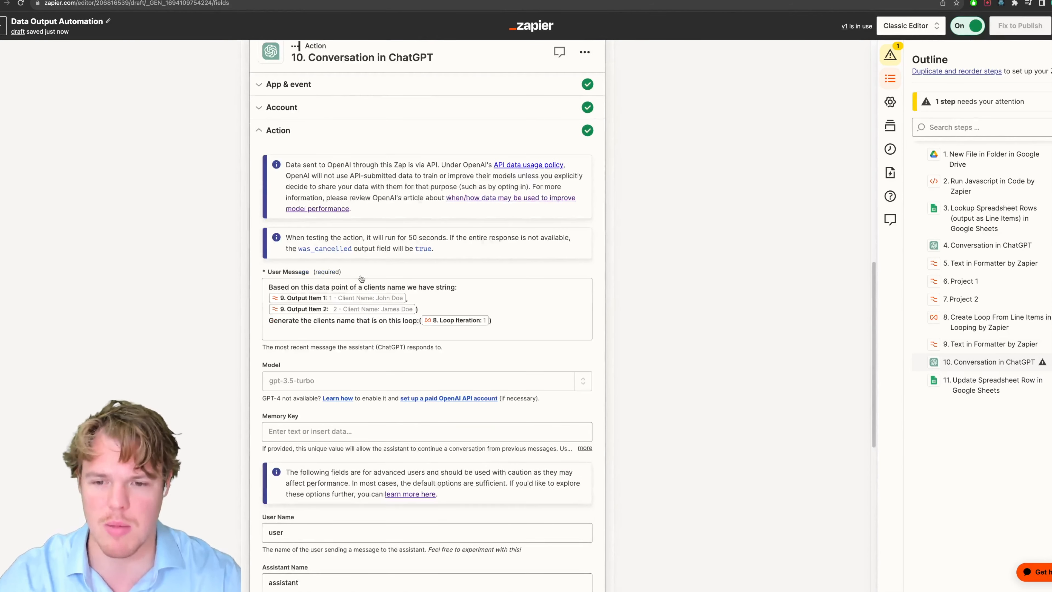
{"action": "left_click_drag", "start_coordinate": [273, 287], "coordinate": [427, 287]}
{"action": "left_click", "coordinate": [406, 286]}
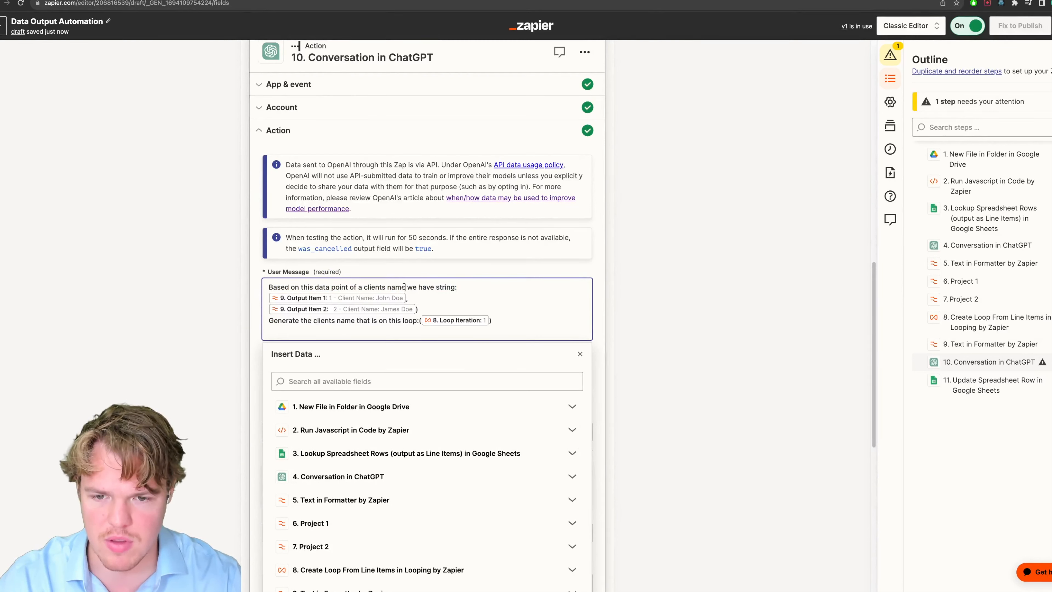
{"action": "left_click", "coordinate": [323, 309]}
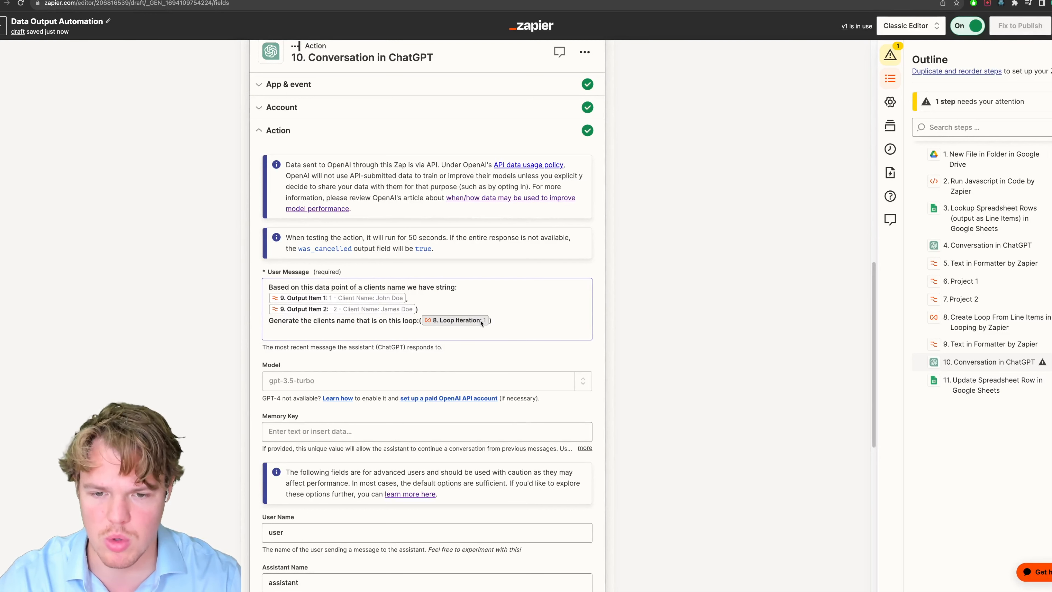
{"action": "left_click", "coordinate": [497, 331]}
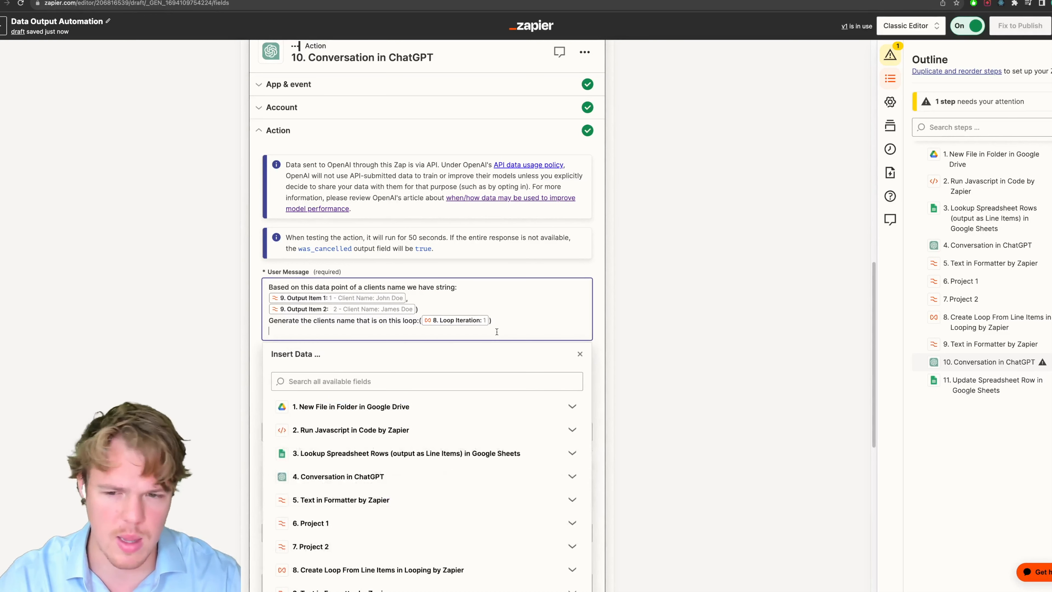
{"action": "key", "text": "BackSpace"}
{"action": "left_click", "coordinate": [126, 317]}
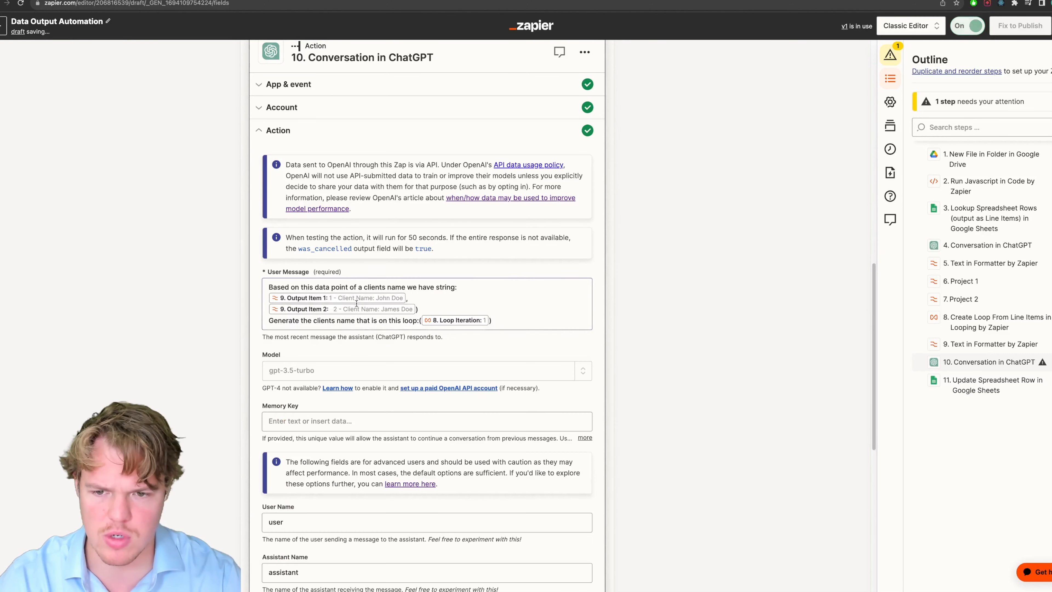
Set the ChatGPT Model to gpt-4 and the Memory Key to namegrab.
{"action": "scroll", "coordinate": [402, 232], "scroll_direction": "down", "scroll_amount": 3}
{"action": "left_click", "coordinate": [401, 238]}
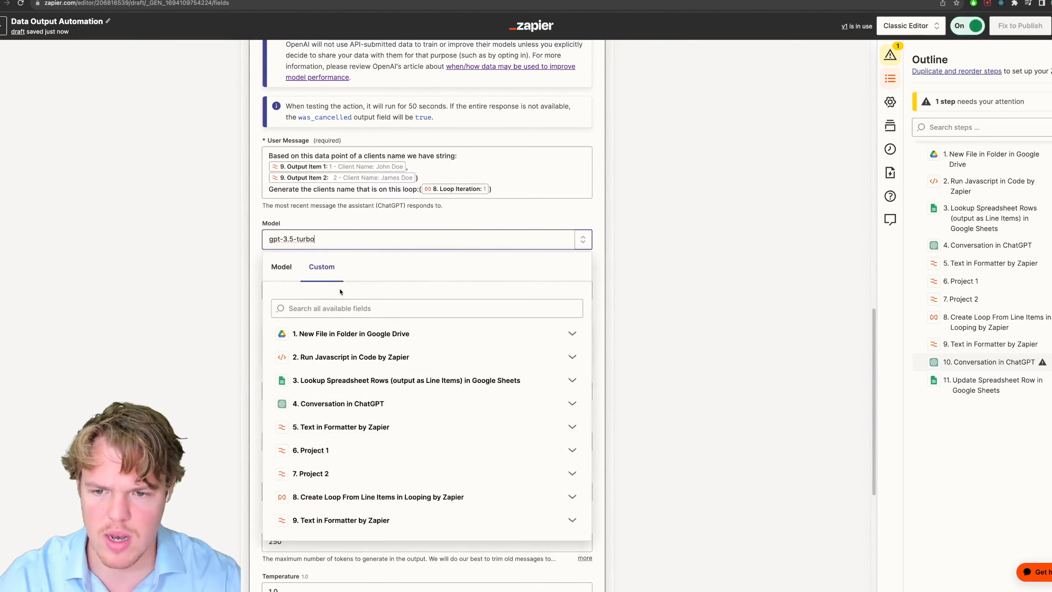
{"action": "left_click", "coordinate": [282, 267]}
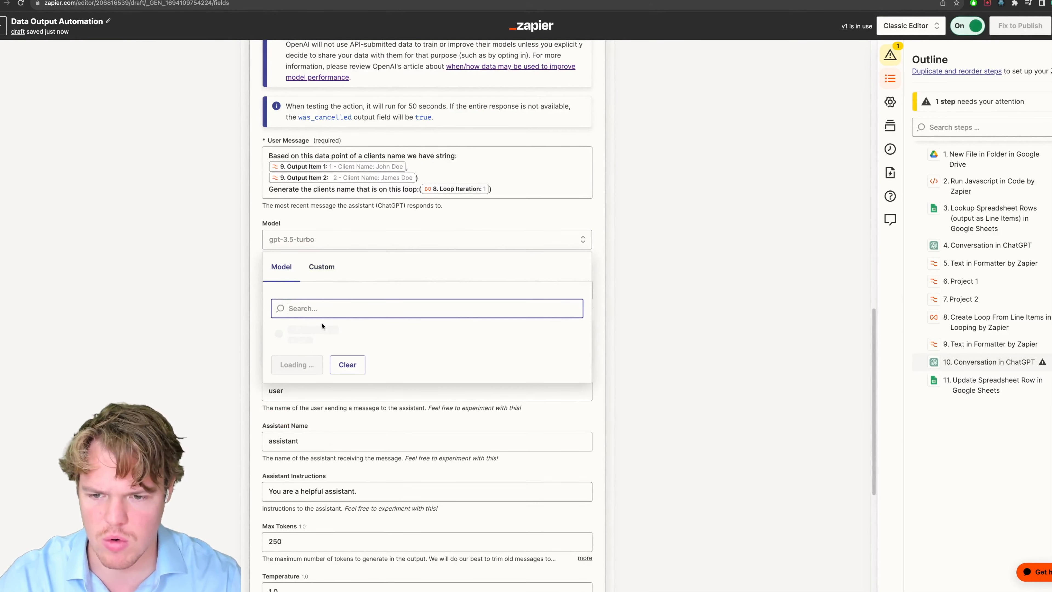
{"action": "left_click", "coordinate": [306, 359]}
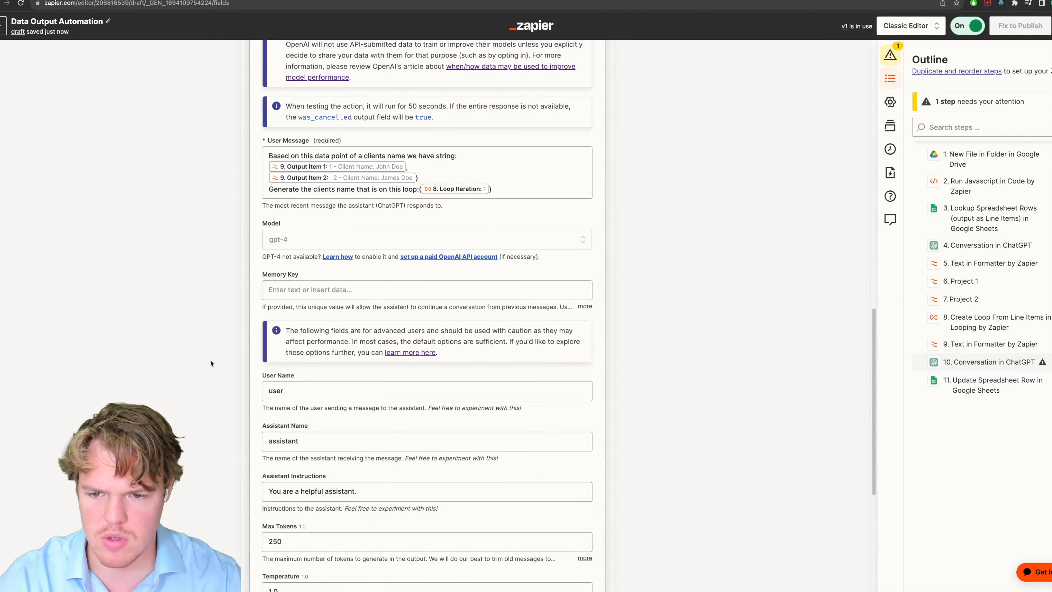
{"action": "scroll", "coordinate": [242, 378], "scroll_direction": "down", "scroll_amount": 5}
{"action": "left_click", "coordinate": [313, 102]}
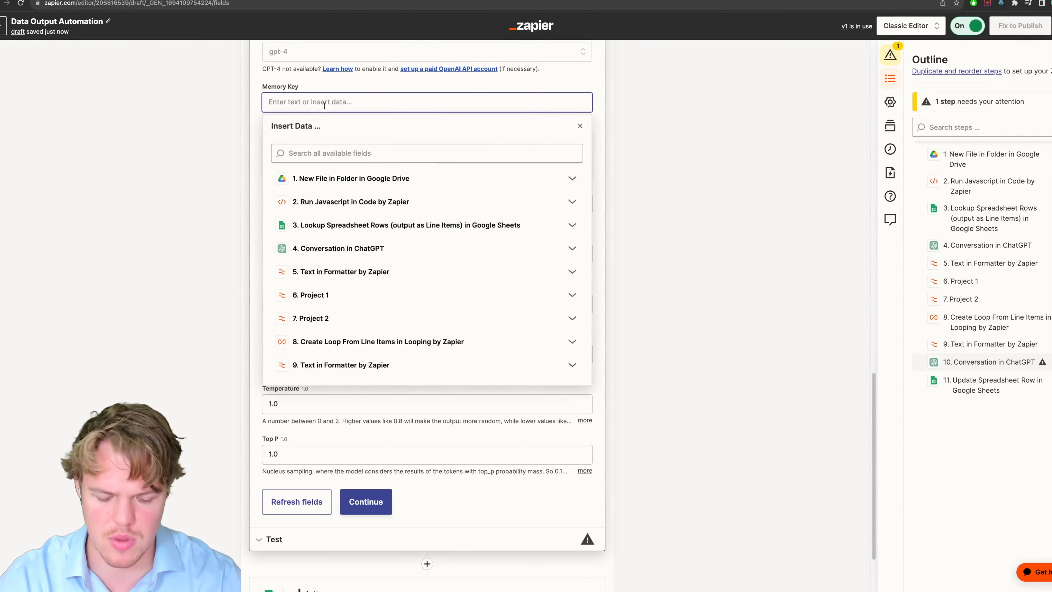
{"action": "type", "text": "name"}
{"action": "left_click", "coordinate": [195, 171]}
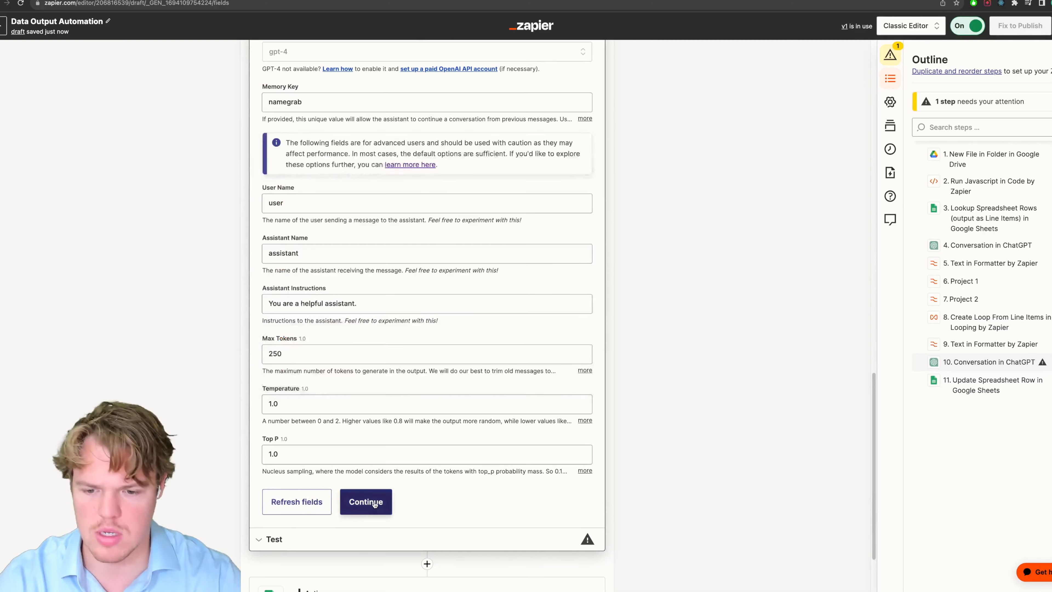
Save step 10's action settings and test its ChatGPT conversation.
{"action": "left_click", "coordinate": [364, 501]}
{"action": "left_click", "coordinate": [351, 435]}
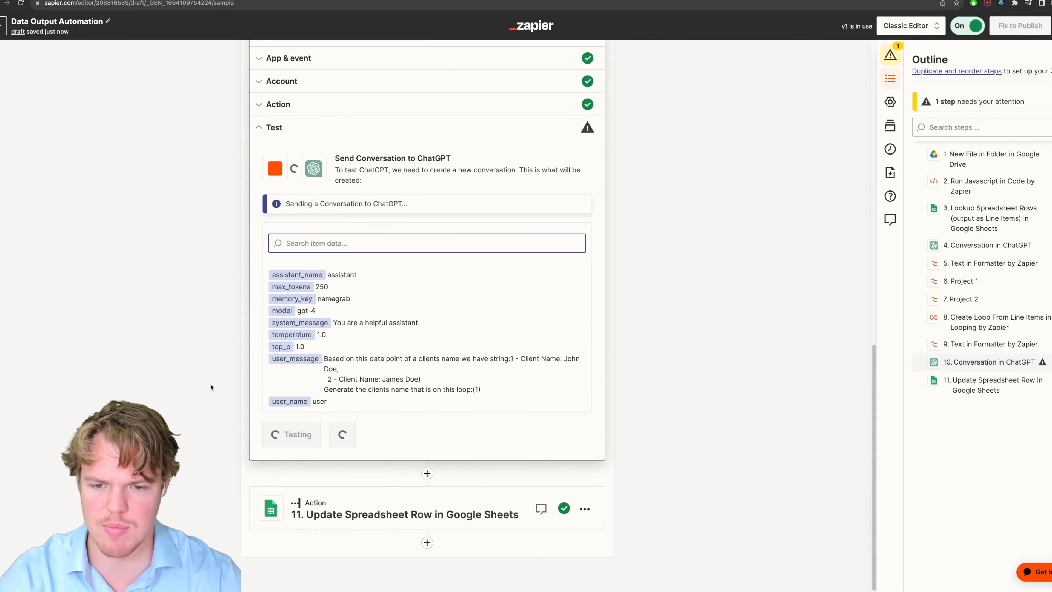
{"action": "left_click_drag", "start_coordinate": [474, 374], "coordinate": [437, 374]}
Reopen step 10's action settings and add the line "Generate just the name no text before or after" to the end of the User Message.
{"action": "left_click", "coordinate": [295, 80]}
{"action": "left_click", "coordinate": [304, 108]}
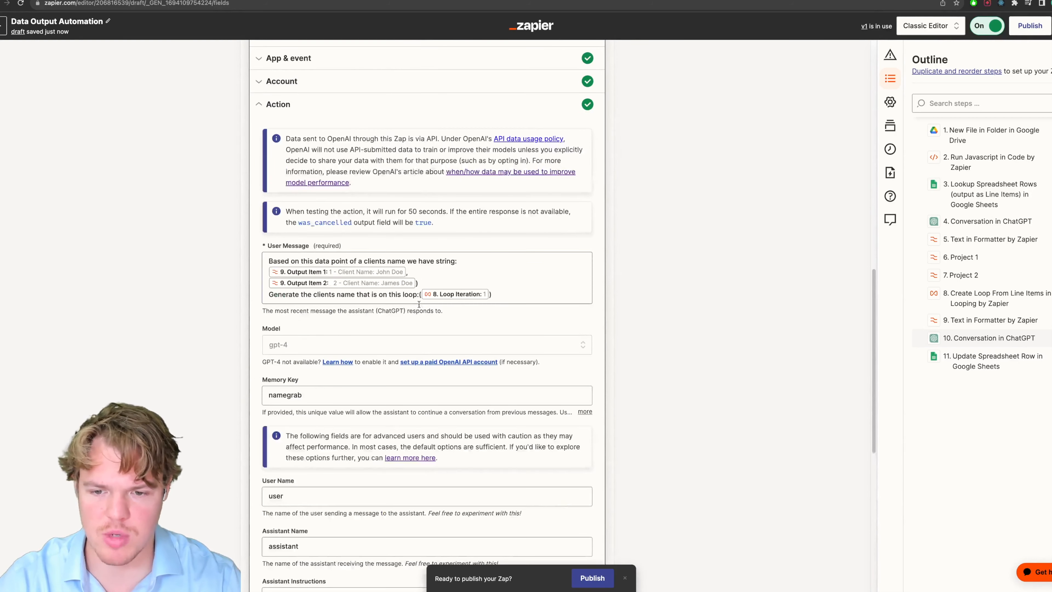
{"action": "left_click", "coordinate": [497, 294]}
{"action": "key", "text": "Return"}
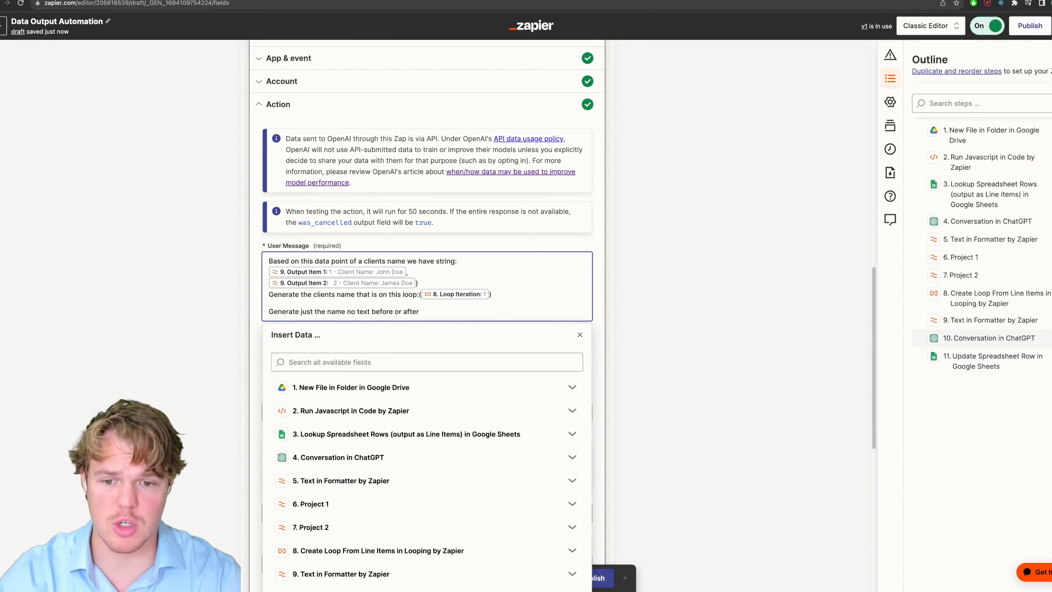
{"action": "left_click", "coordinate": [176, 326]}
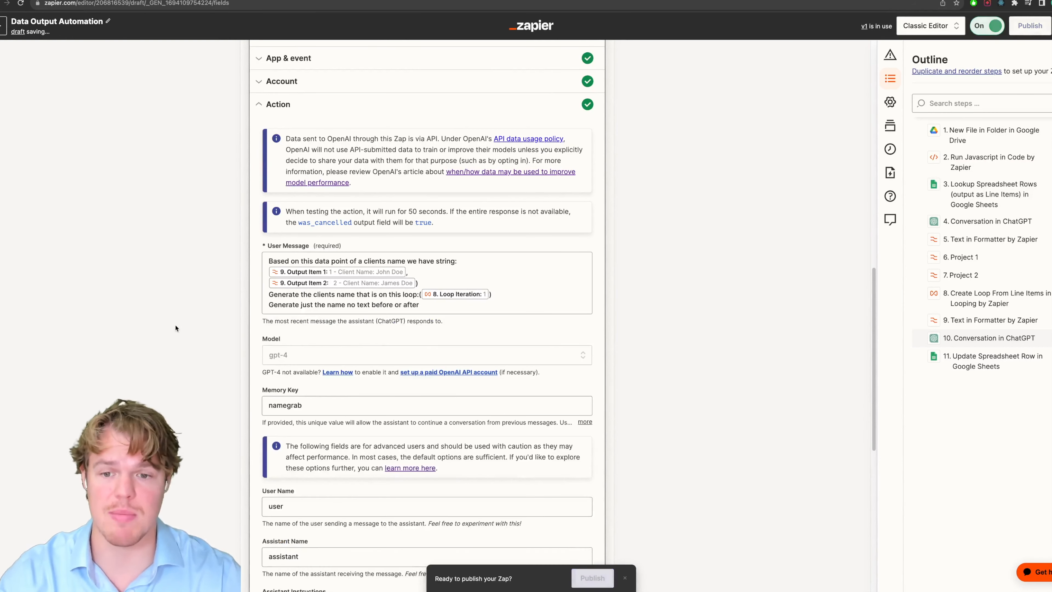
Save step 10's action settings, retest the ChatGPT conversation, and review the response content.
{"action": "scroll", "coordinate": [202, 322], "scroll_direction": "down", "scroll_amount": 10}
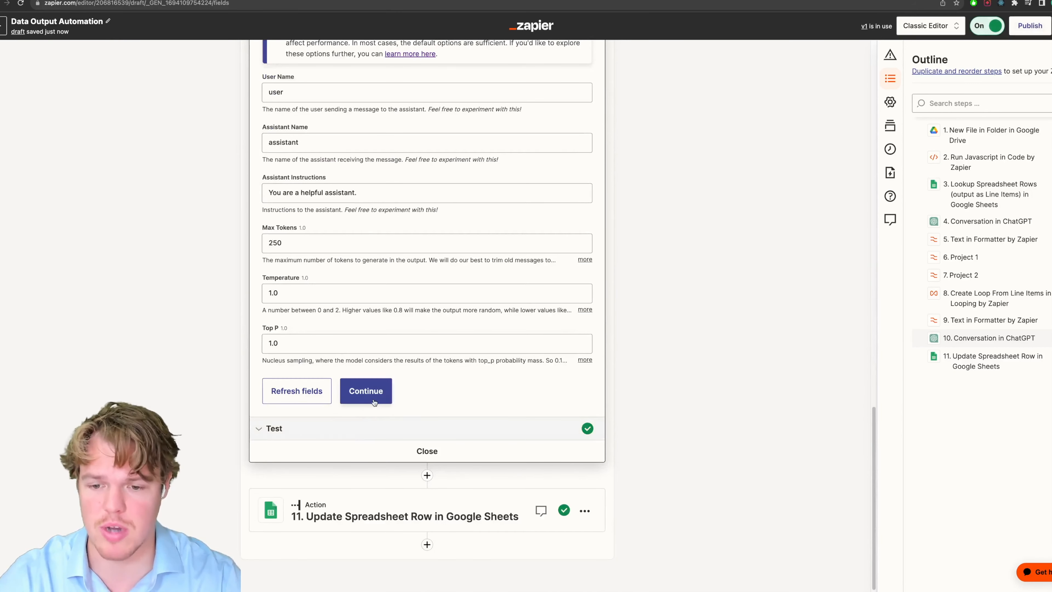
{"action": "left_click", "coordinate": [363, 392]}
{"action": "left_click", "coordinate": [302, 412]}
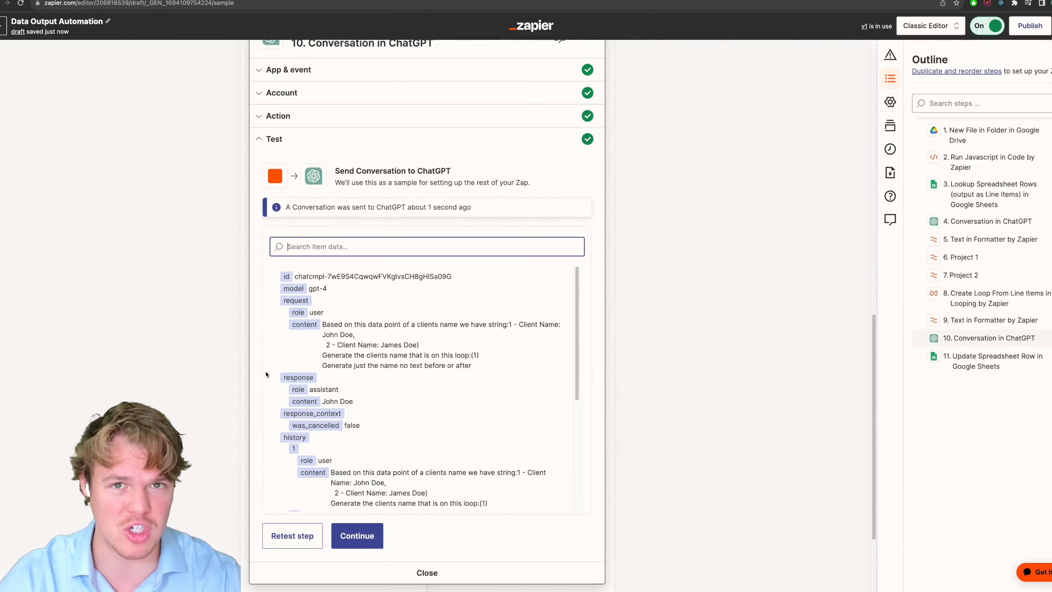
{"action": "scroll", "coordinate": [333, 370], "scroll_direction": "down", "scroll_amount": 1}
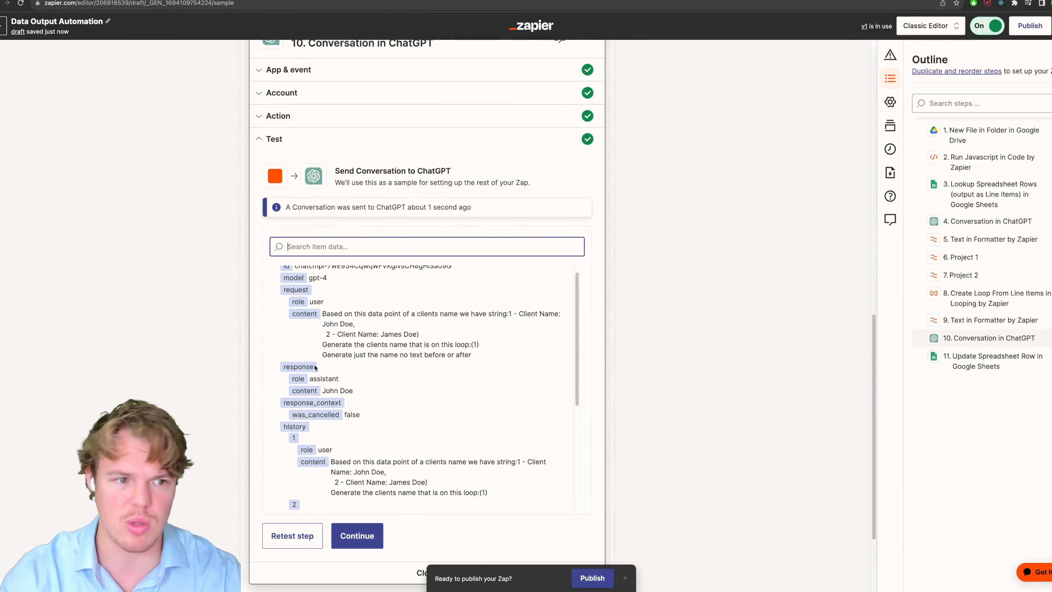
{"action": "scroll", "coordinate": [301, 357], "scroll_direction": "down", "scroll_amount": 5}
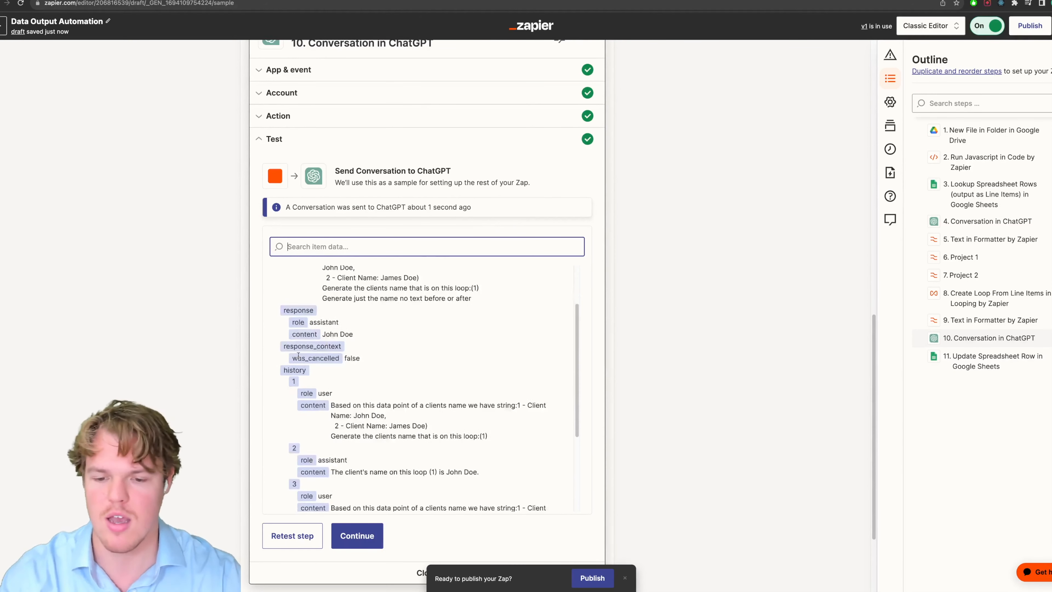
Finish step 10 and open the action settings of step 11, Update Spreadsheet Row in Google Sheets.
{"action": "left_click", "coordinate": [367, 451]}
{"action": "scroll", "coordinate": [293, 434], "scroll_direction": "down", "scroll_amount": 3}
{"action": "left_click", "coordinate": [373, 502]}
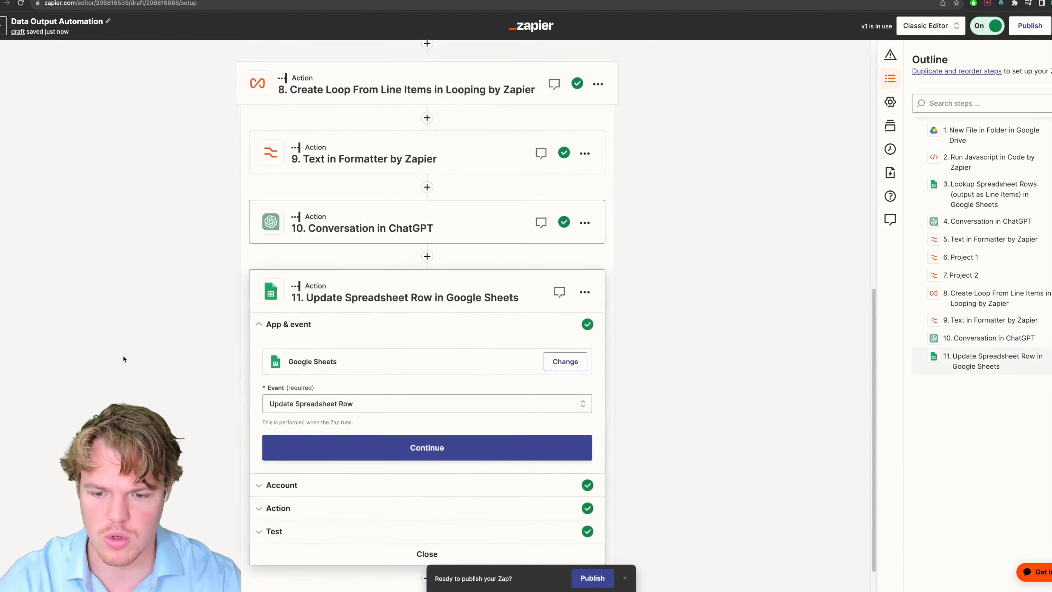
{"action": "left_click", "coordinate": [362, 413]}
{"action": "left_click", "coordinate": [308, 433]}
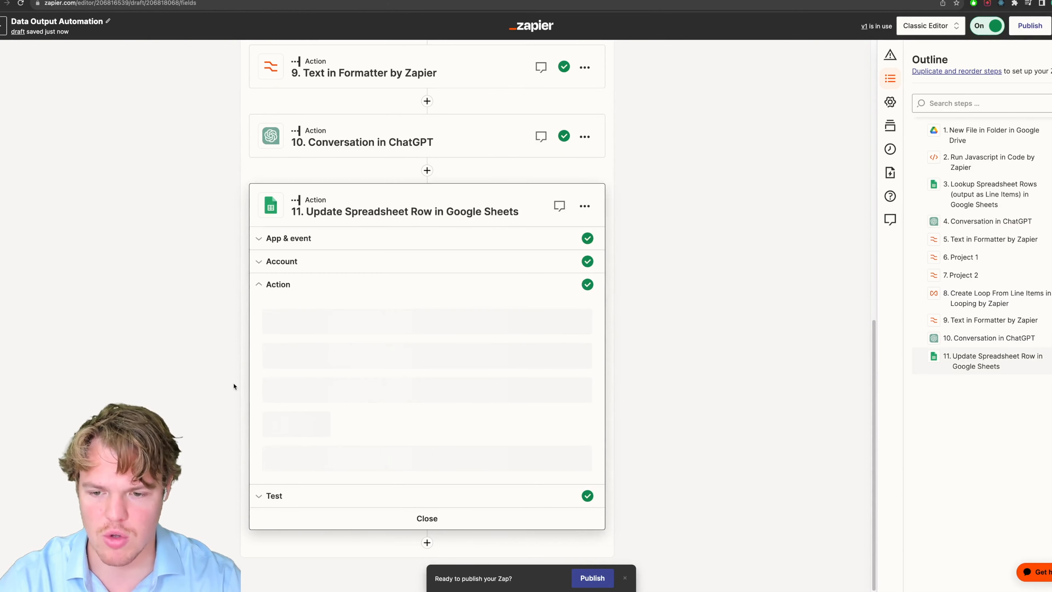
Map the Client Name field of the spreadsheet update to step 10's Reply.
{"action": "scroll", "coordinate": [234, 372], "scroll_direction": "down", "scroll_amount": 2}
{"action": "scroll", "coordinate": [236, 370], "scroll_direction": "up", "scroll_amount": 2}
{"action": "scroll", "coordinate": [238, 365], "scroll_direction": "down", "scroll_amount": 10}
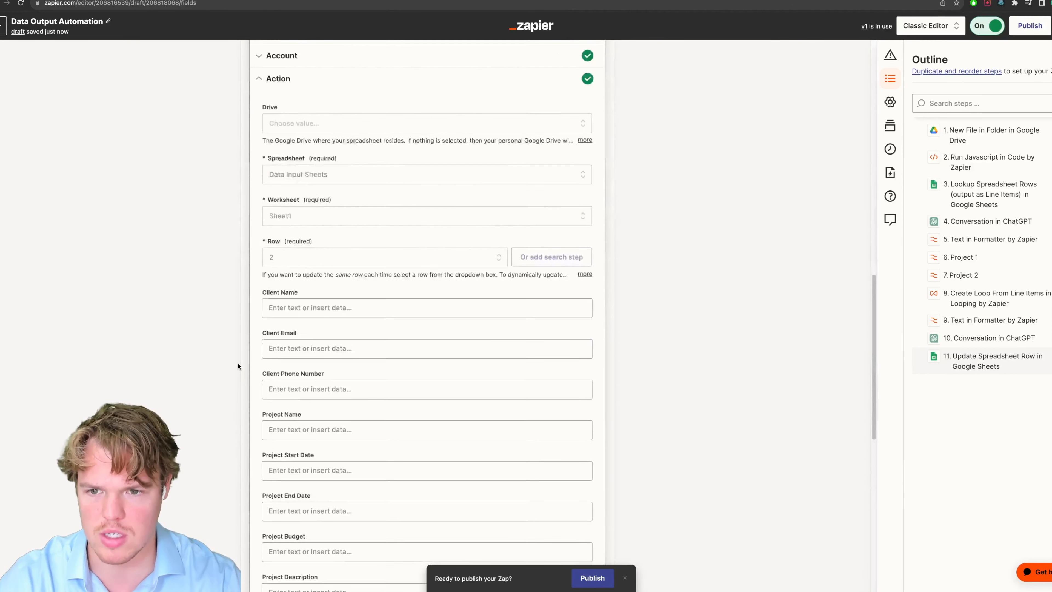
{"action": "scroll", "coordinate": [425, 236], "scroll_direction": "up", "scroll_amount": 2}
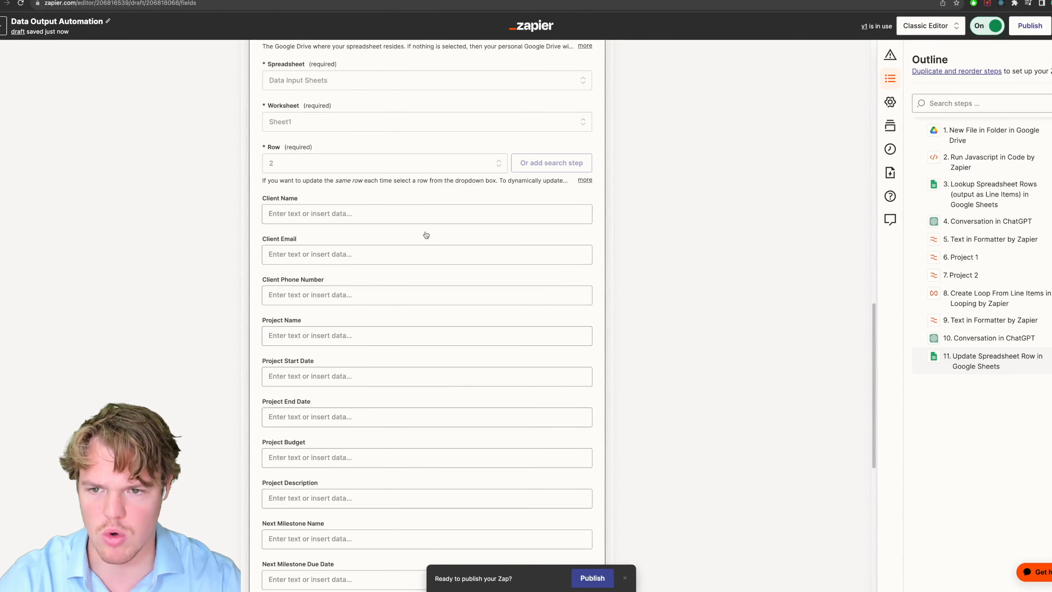
{"action": "left_click", "coordinate": [364, 208]}
{"action": "left_click", "coordinate": [376, 498]}
{"action": "scroll", "coordinate": [385, 485], "scroll_direction": "down", "scroll_amount": 5}
{"action": "left_click", "coordinate": [383, 510]}
Examine the Row field's row list and custom value options in the spreadsheet update settings.
{"action": "scroll", "coordinate": [203, 354], "scroll_direction": "up", "scroll_amount": 5}
{"action": "scroll", "coordinate": [210, 358], "scroll_direction": "up", "scroll_amount": 5}
{"action": "left_click", "coordinate": [315, 489]}
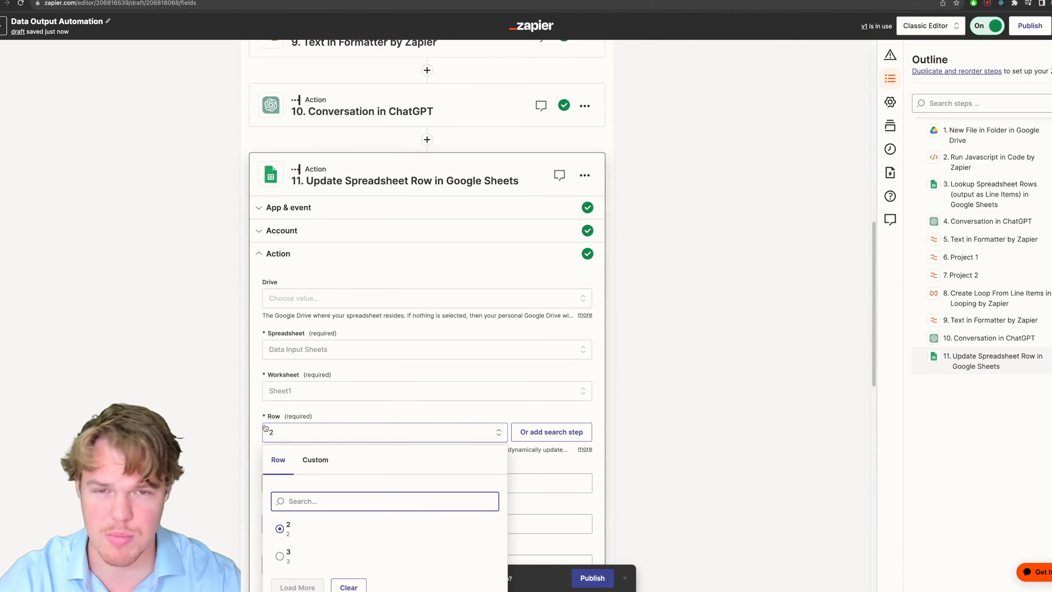
{"action": "left_click", "coordinate": [233, 433]}
{"action": "left_click", "coordinate": [283, 434]}
{"action": "left_click", "coordinate": [224, 435]}
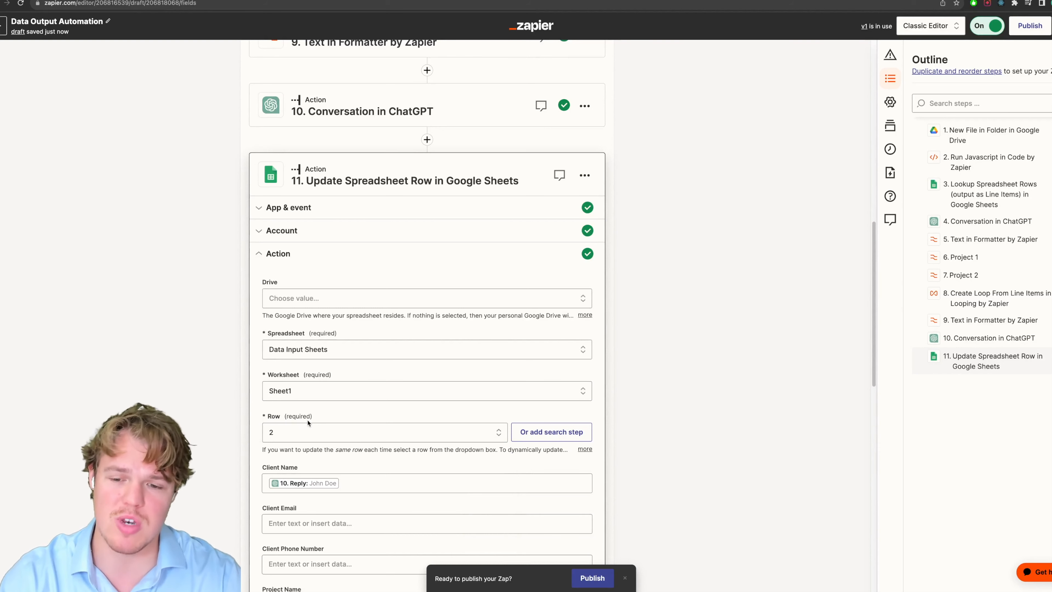
{"action": "left_click", "coordinate": [318, 427]}
{"action": "left_click", "coordinate": [315, 458]}
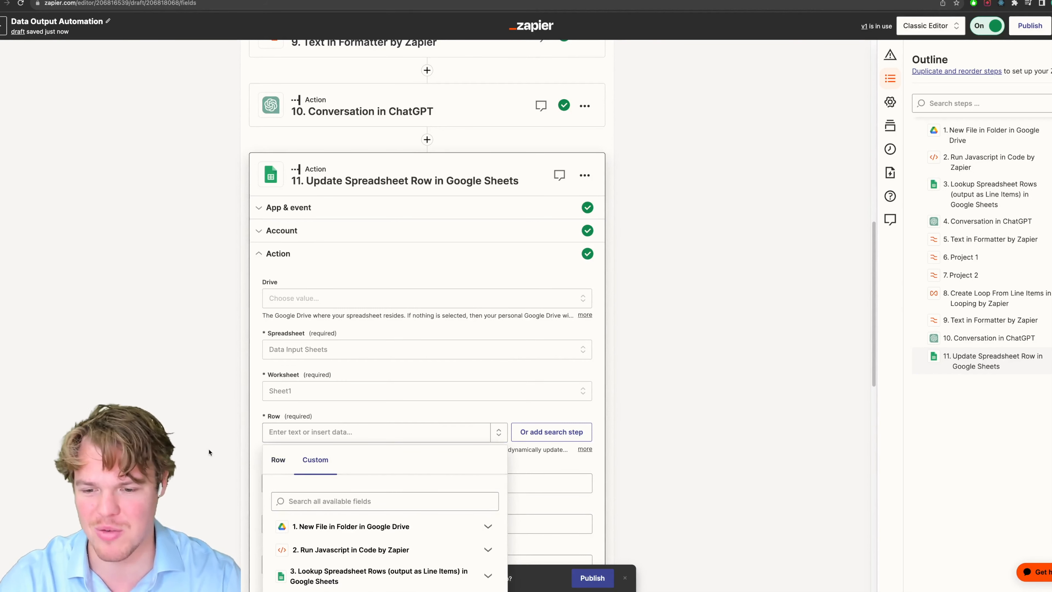
{"action": "scroll", "coordinate": [209, 439], "scroll_direction": "up", "scroll_amount": 3}
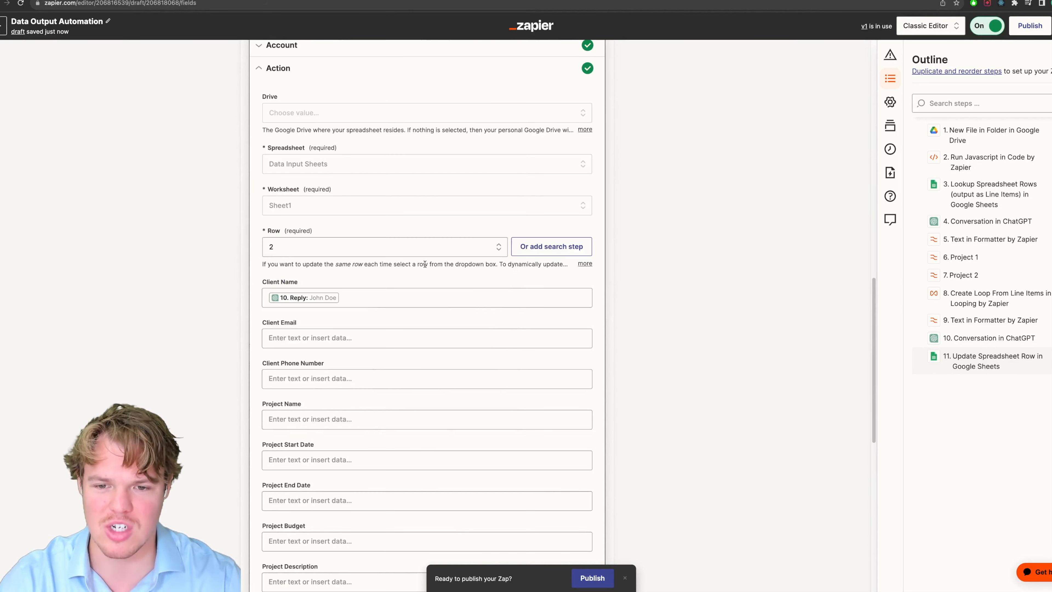
Add a ChatGPT action with the Conversation event between step 10 and the Google Sheets update, and continue to its action settings.
{"action": "scroll", "coordinate": [425, 269], "scroll_direction": "up", "scroll_amount": 4}
{"action": "left_click", "coordinate": [427, 103]}
{"action": "type", "text": "chat"}
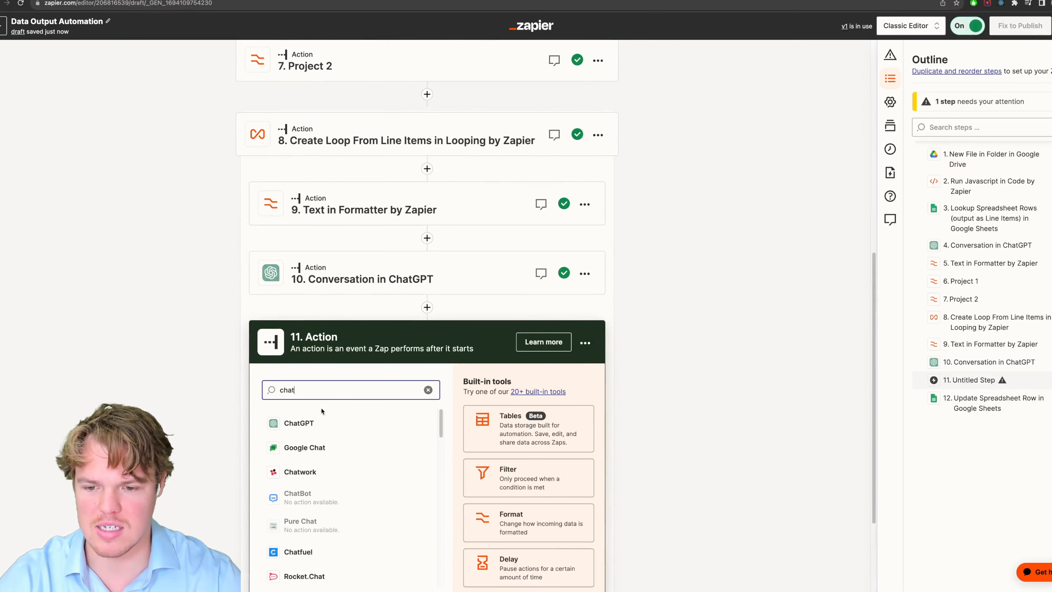
{"action": "left_click", "coordinate": [325, 422]}
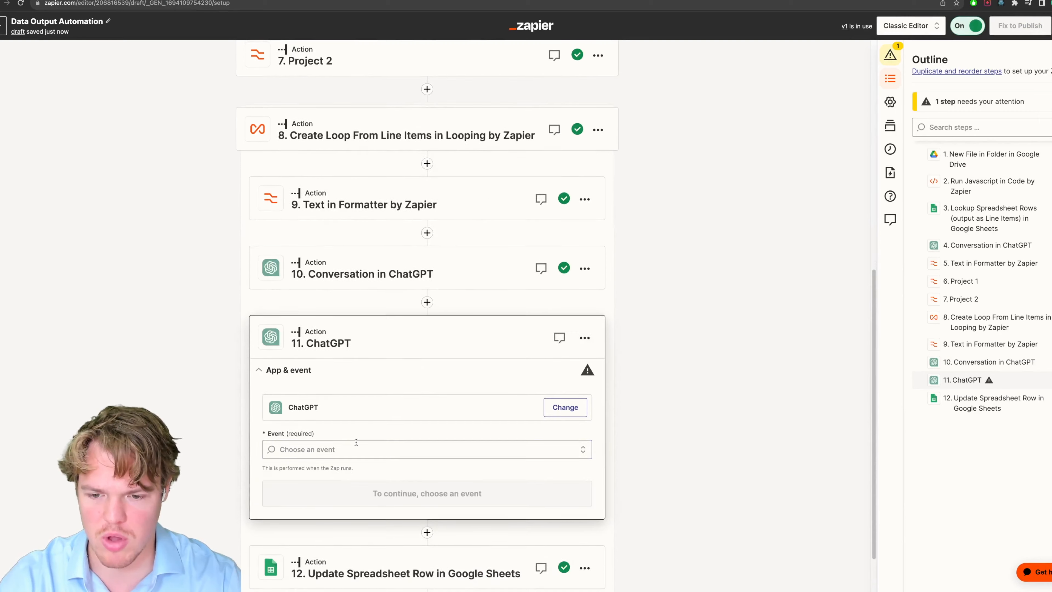
{"action": "left_click", "coordinate": [342, 426]}
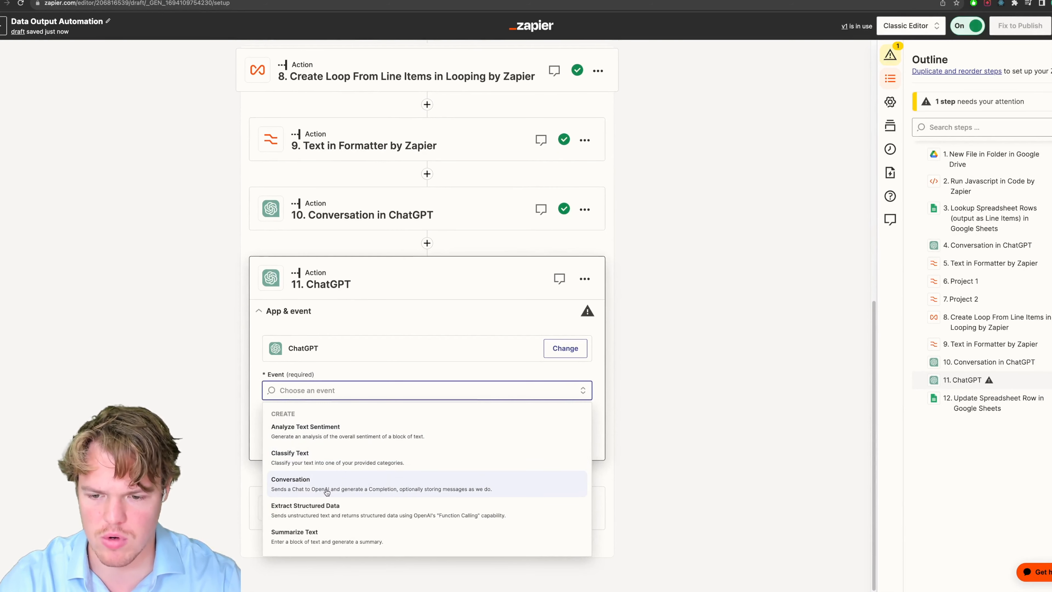
{"action": "left_click", "coordinate": [311, 480]}
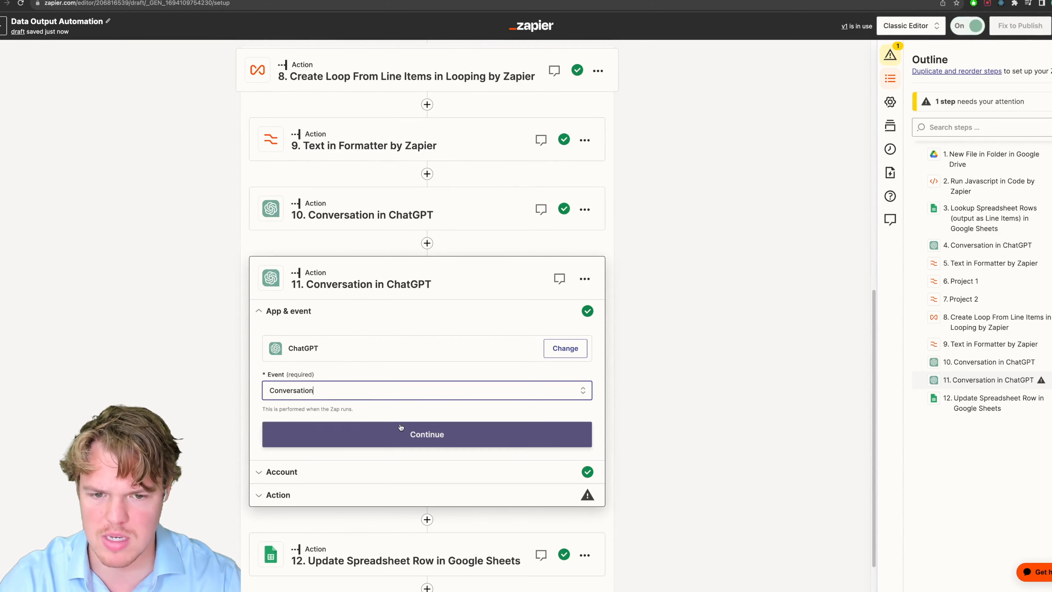
{"action": "left_click", "coordinate": [394, 432]}
{"action": "left_click", "coordinate": [275, 426]}
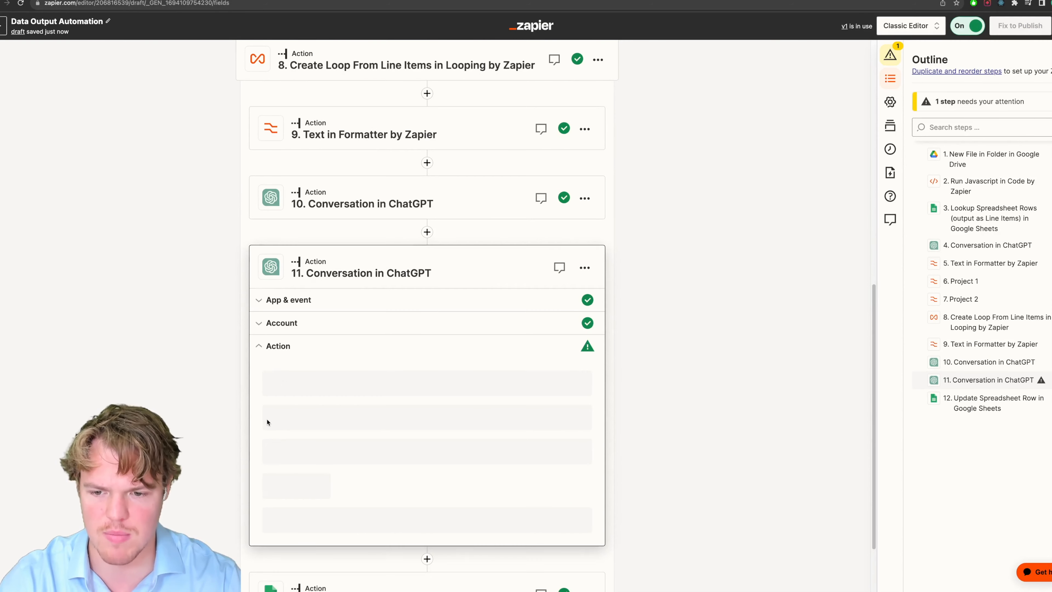
Begin step 11's User Message with "Based on this number:()" and insert step 9's Output Item 1 inside the parentheses.
{"action": "scroll", "coordinate": [290, 415], "scroll_direction": "down", "scroll_amount": 3}
{"action": "left_click", "coordinate": [313, 408]}
{"action": "type", "text": "Based on this number:("}
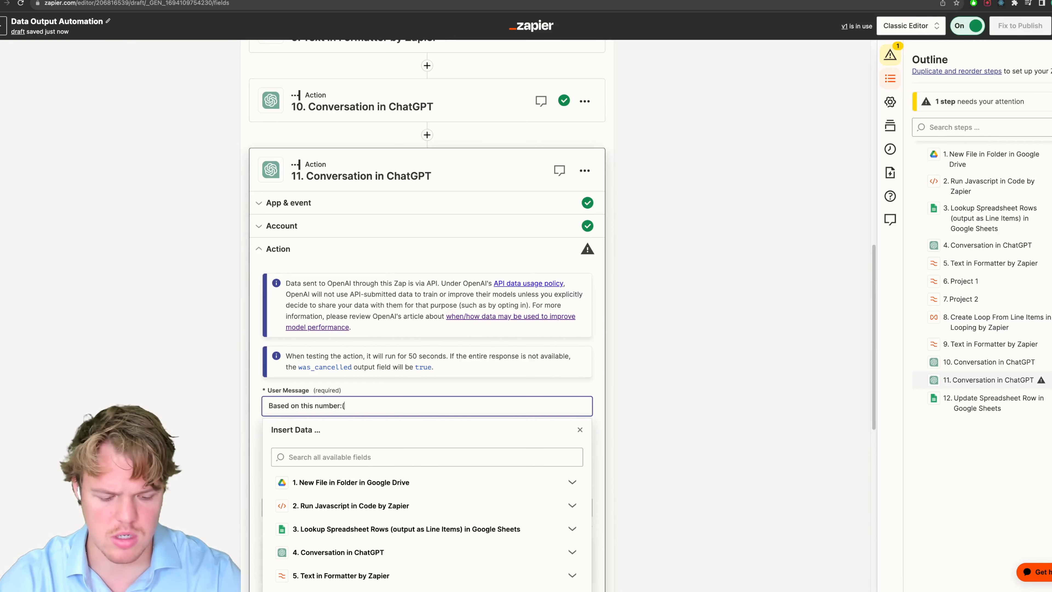
{"action": "scroll", "coordinate": [332, 398], "scroll_direction": "down", "scroll_amount": 6}
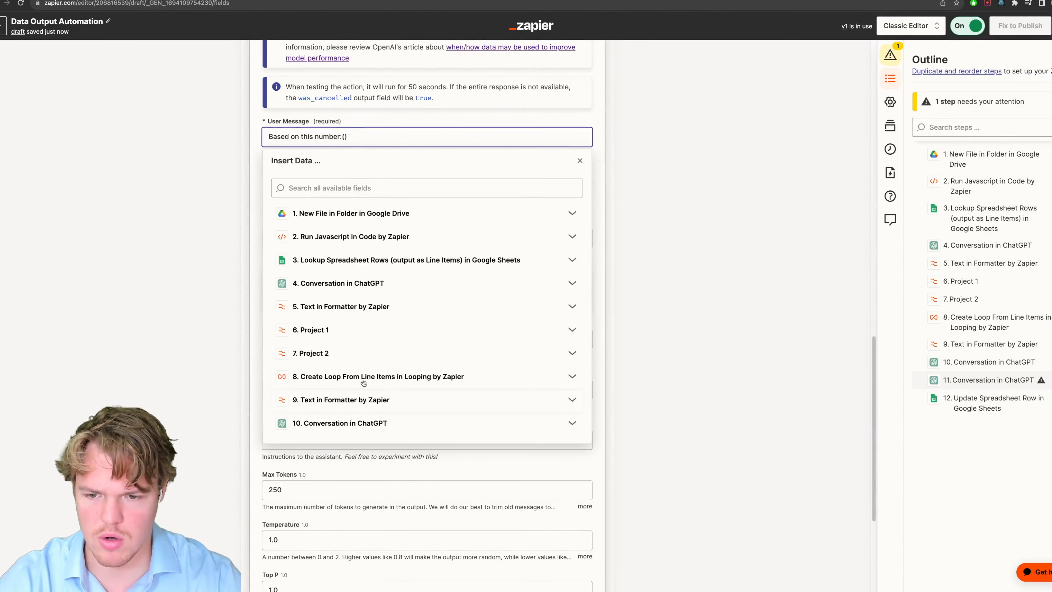
{"action": "left_click", "coordinate": [362, 398]}
{"action": "left_click", "coordinate": [368, 403]}
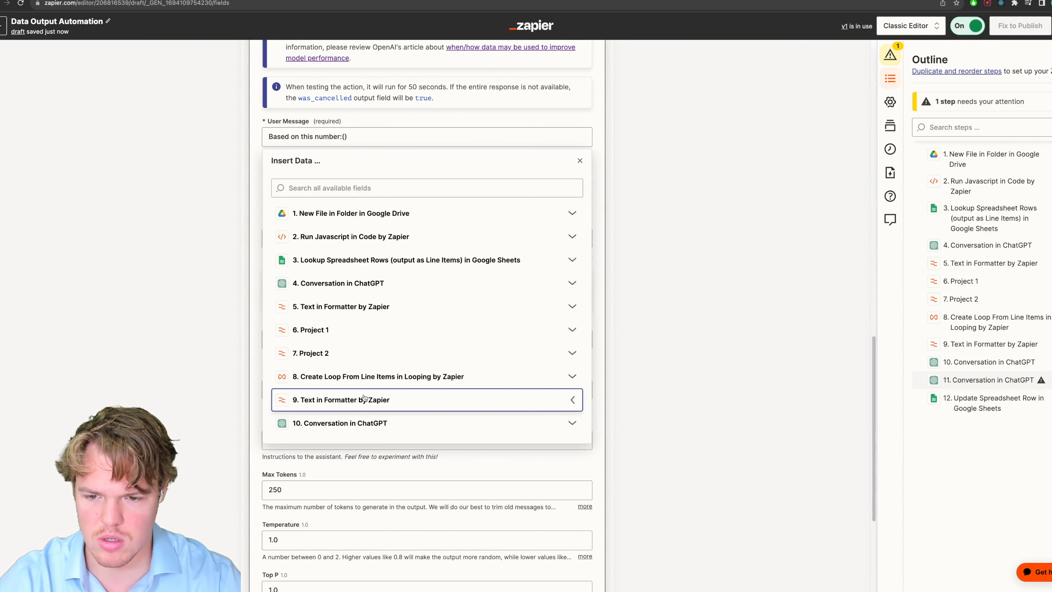
{"action": "left_click", "coordinate": [366, 377]}
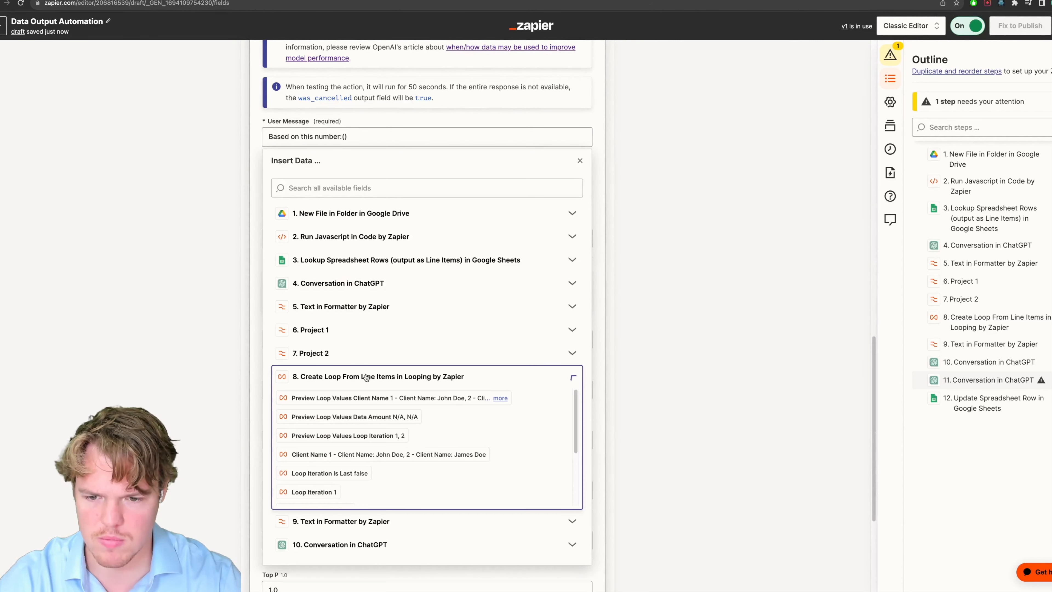
{"action": "left_click", "coordinate": [350, 355]}
{"action": "left_click", "coordinate": [350, 353]}
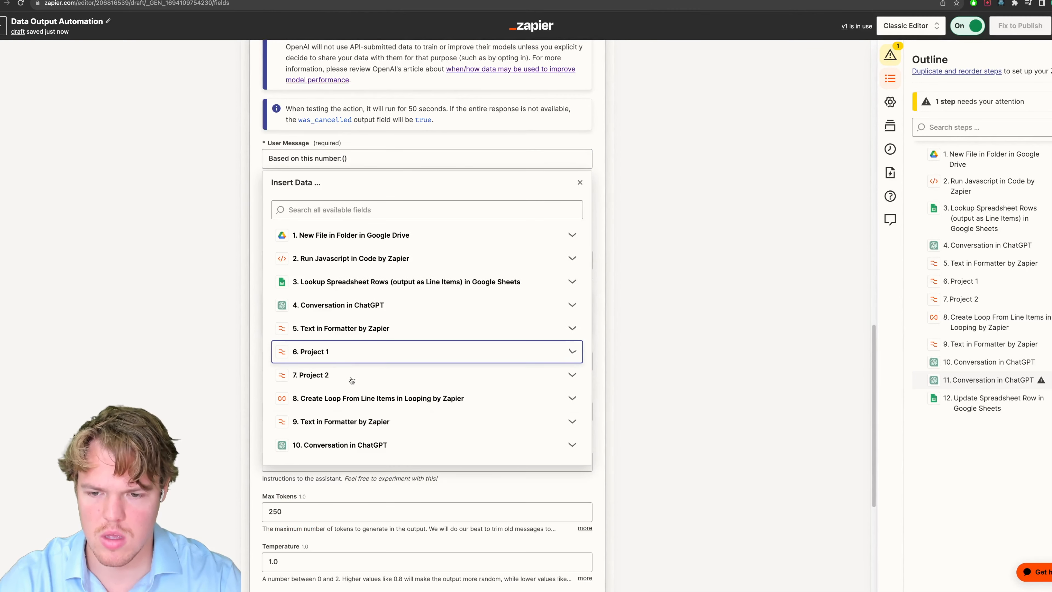
{"action": "left_click", "coordinate": [363, 430]}
{"action": "left_click", "coordinate": [349, 461]}
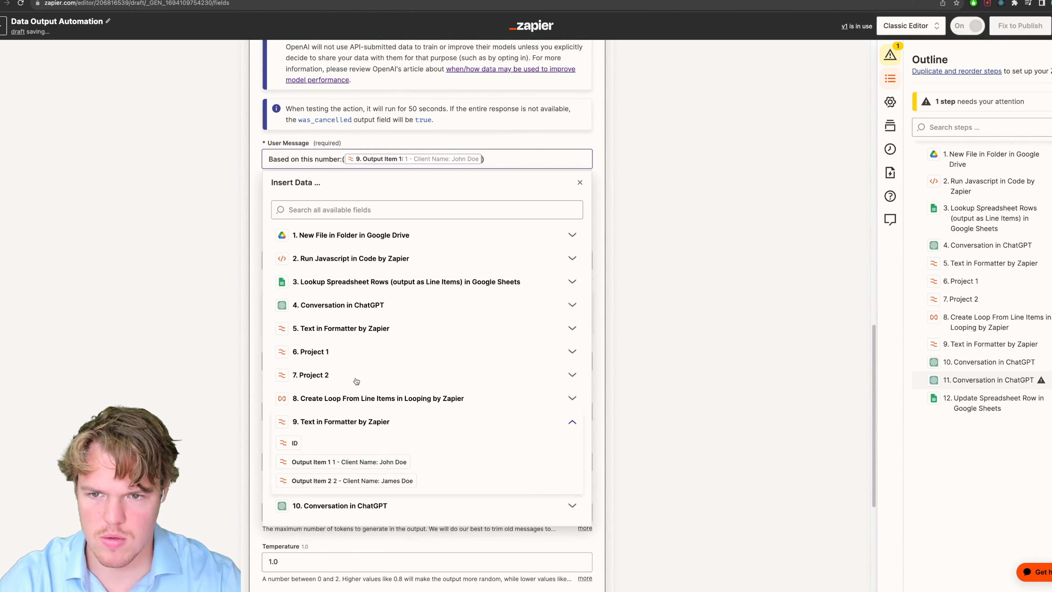
Reword the text before the inserted item to "Based on the number found here:".
{"action": "left_click", "coordinate": [200, 275]}
{"action": "double_click", "coordinate": [306, 160]}
{"action": "type", "text": "the"}
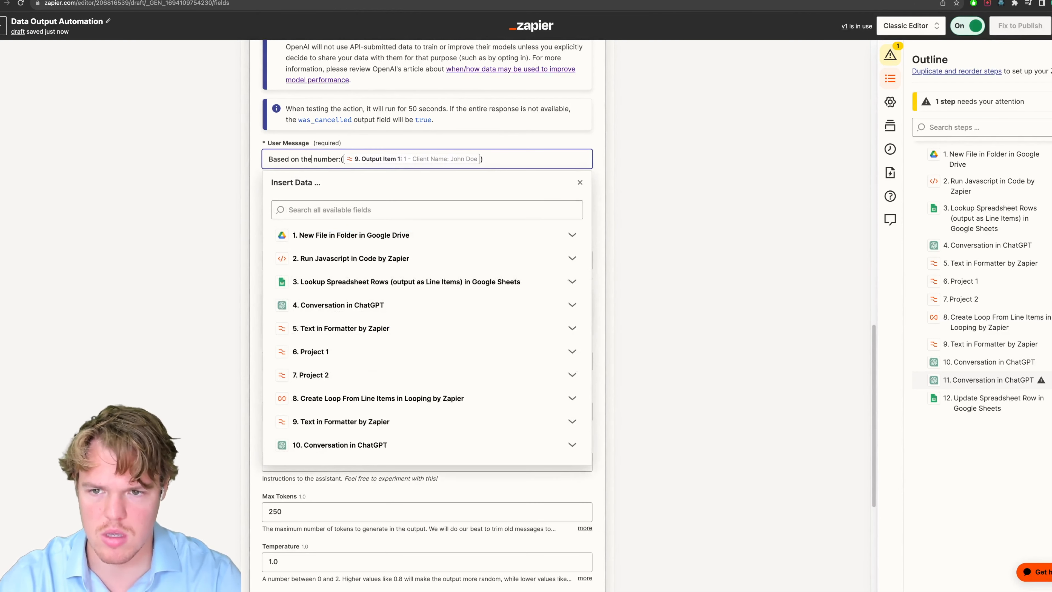
{"action": "left_click", "coordinate": [338, 159]}
{"action": "type", "text": "found here"}
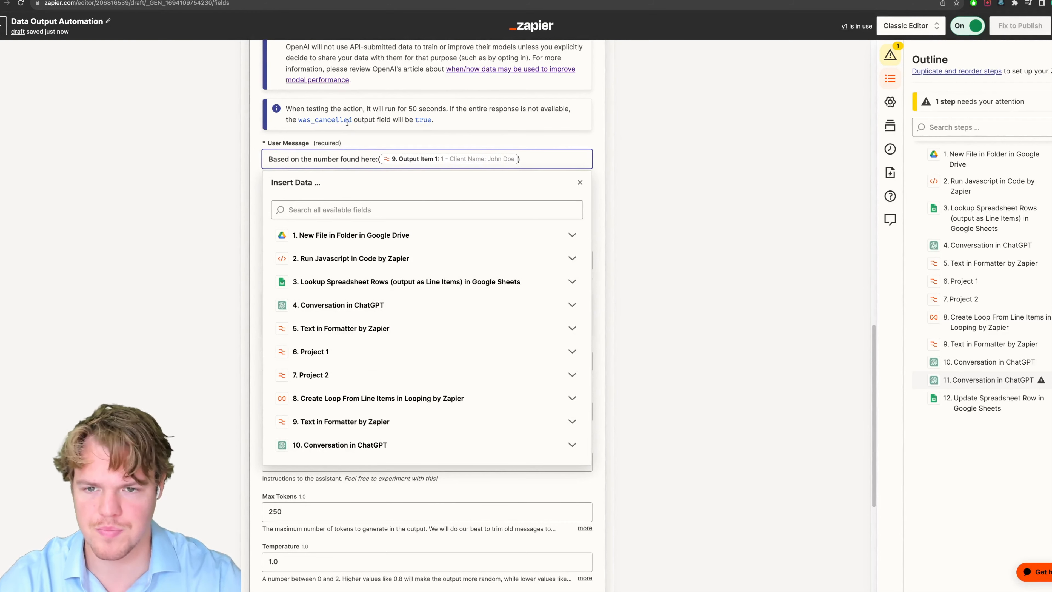
Add the lines "Plus 1" and "Generate just the number" to the end of step 11's User Message.
{"action": "key", "text": "Return"}
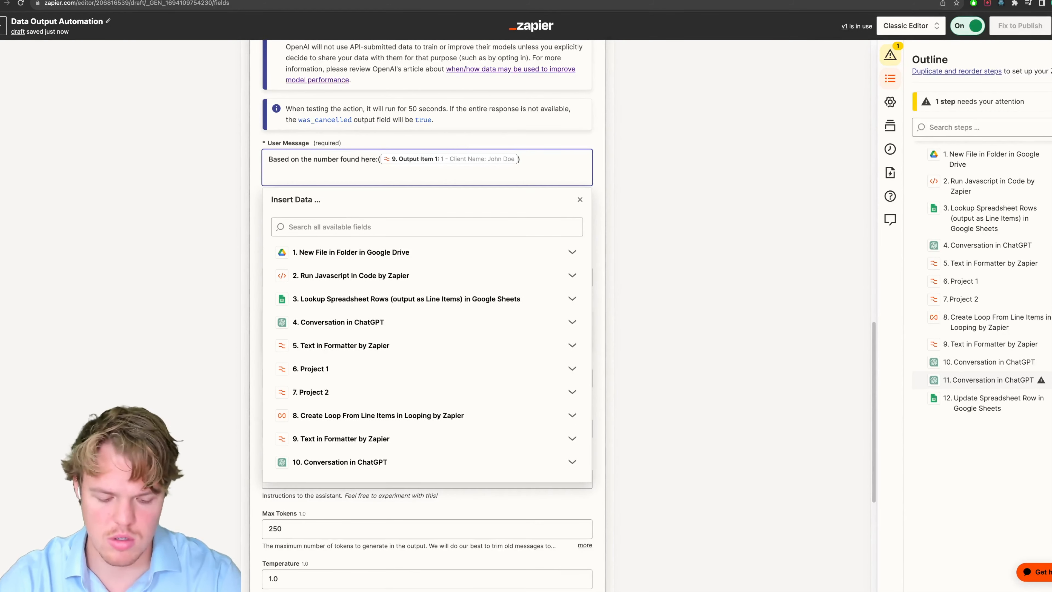
{"action": "type", "text": "Plus 1"}
{"action": "key", "text": "Return"}
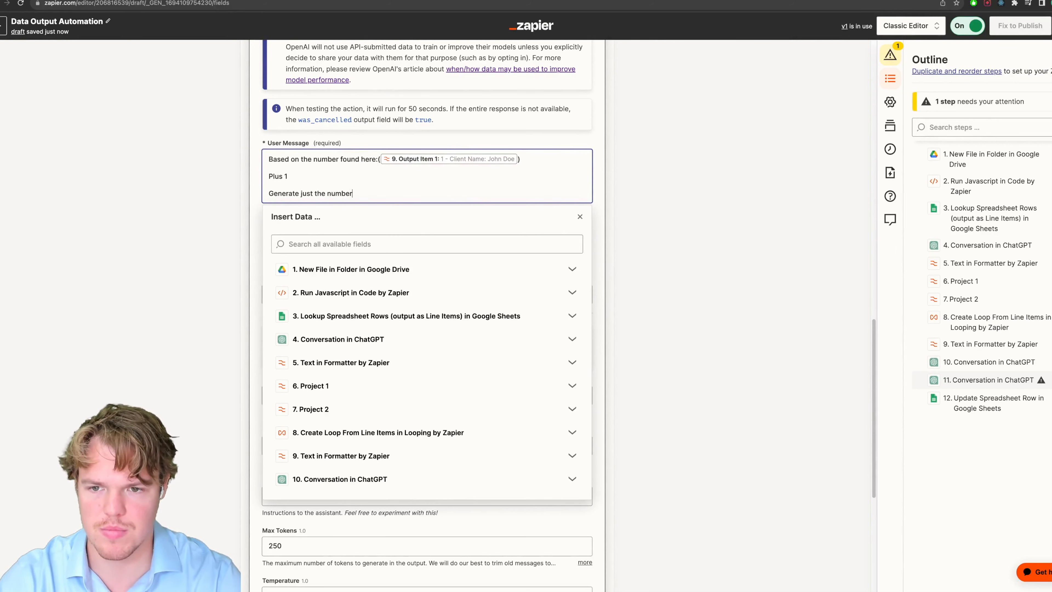
{"action": "left_click", "coordinate": [164, 219]}
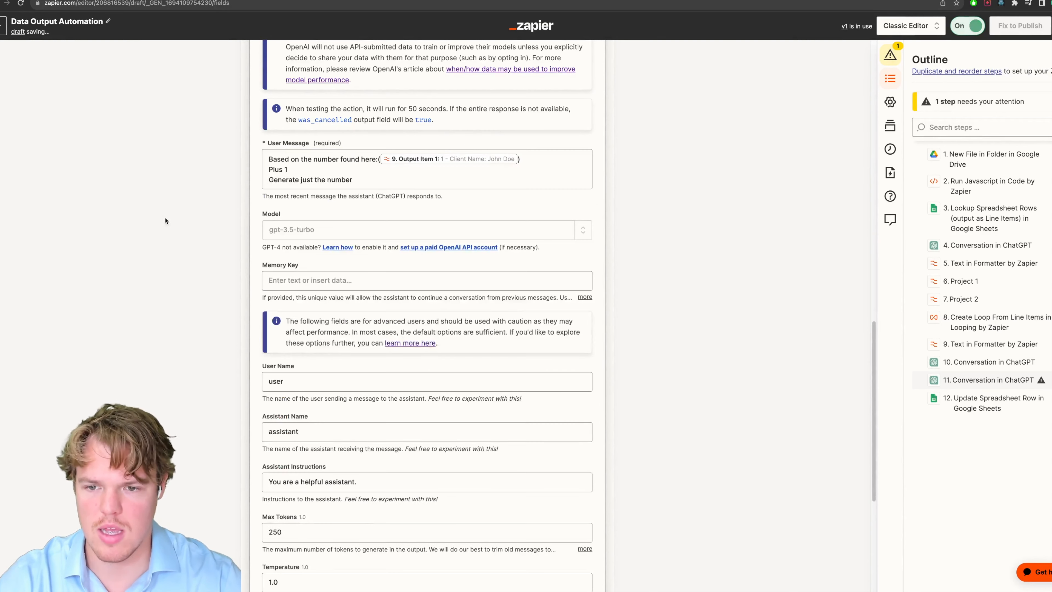
Set step 11's ChatGPT Model to gpt-4 and its Memory Key to addition.
{"action": "left_click", "coordinate": [335, 232]}
{"action": "left_click", "coordinate": [289, 259]}
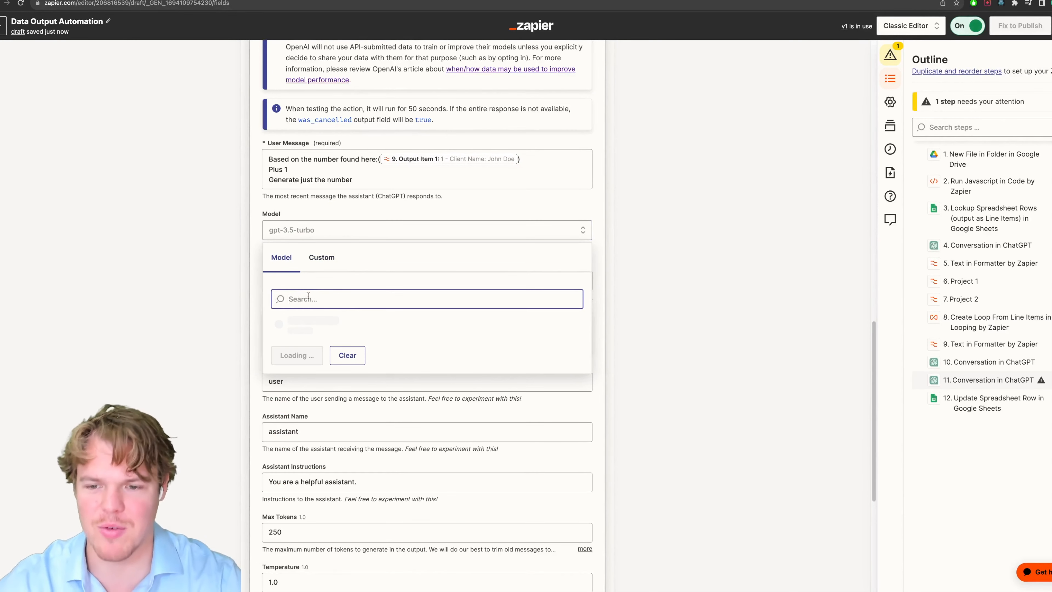
{"action": "left_click", "coordinate": [323, 349]}
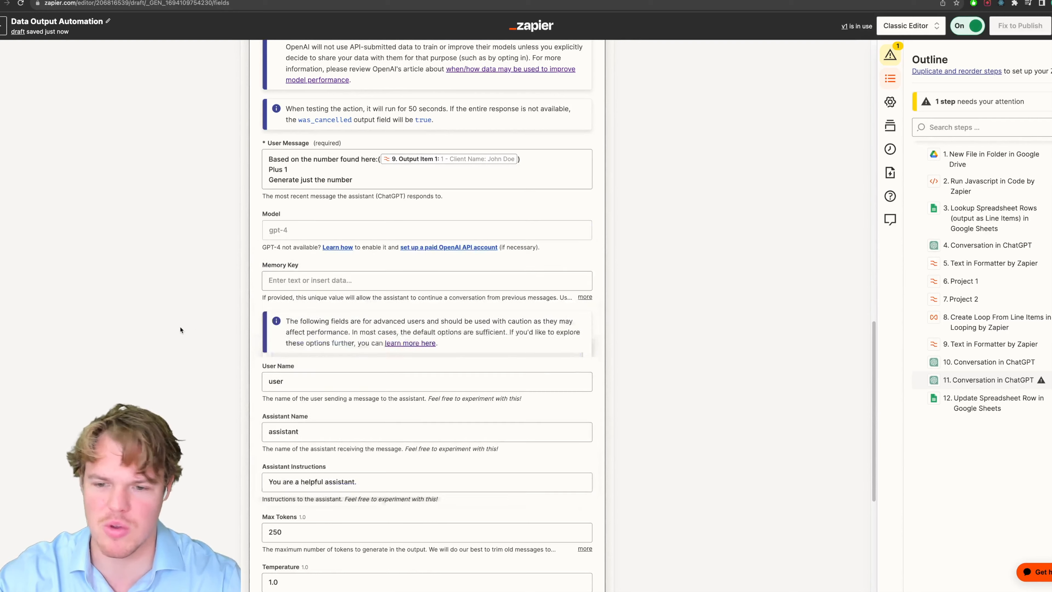
{"action": "left_click", "coordinate": [326, 280]}
{"action": "type", "text": "addition"}
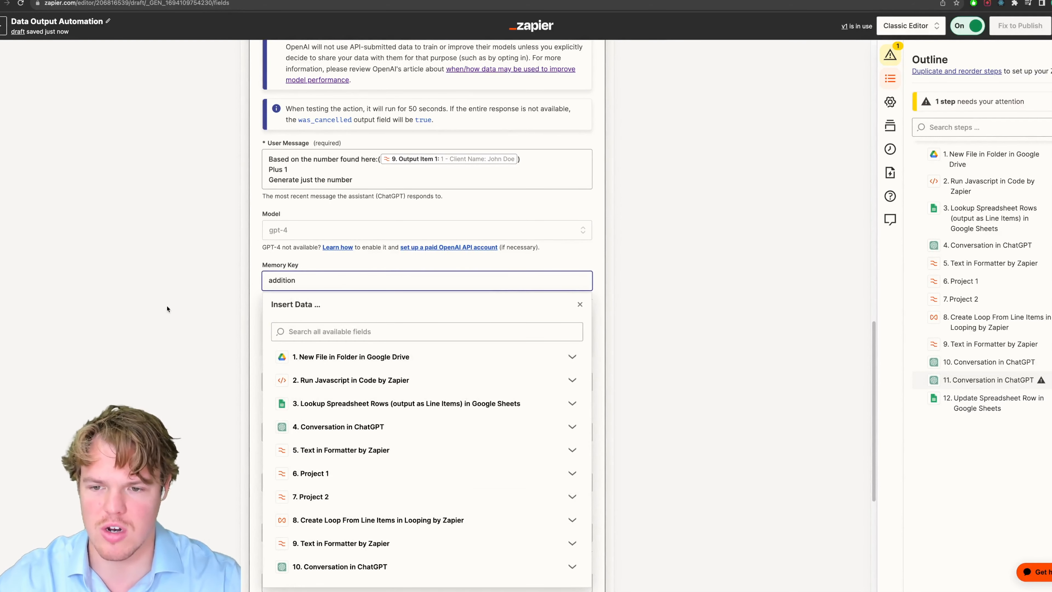
{"action": "scroll", "coordinate": [168, 307], "scroll_direction": "down", "scroll_amount": 10}
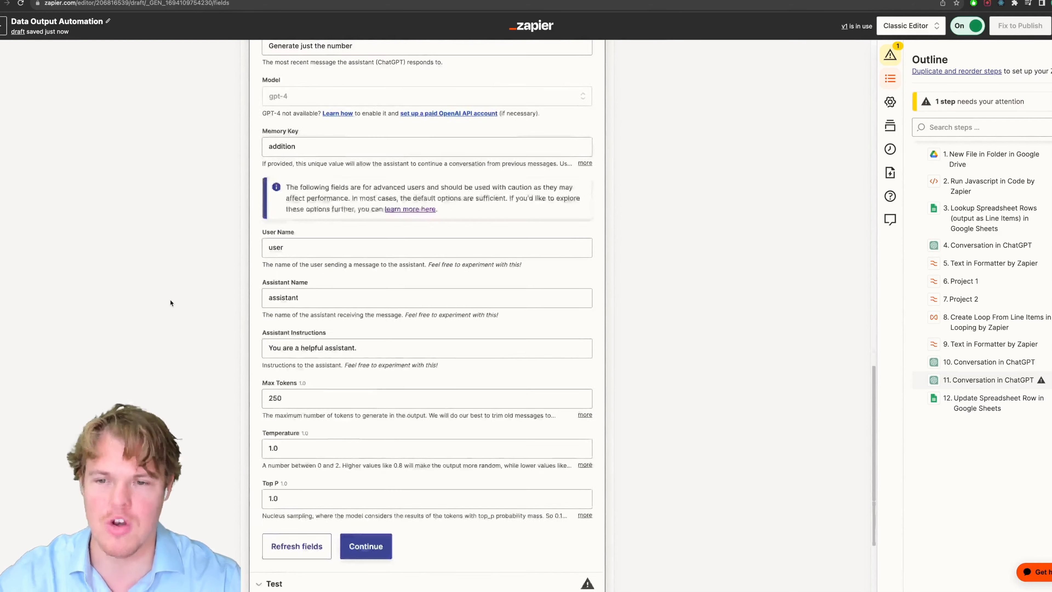
Save step 11's settings, test the ChatGPT conversation, review its response, and continue to step 12.
{"action": "left_click", "coordinate": [379, 410]}
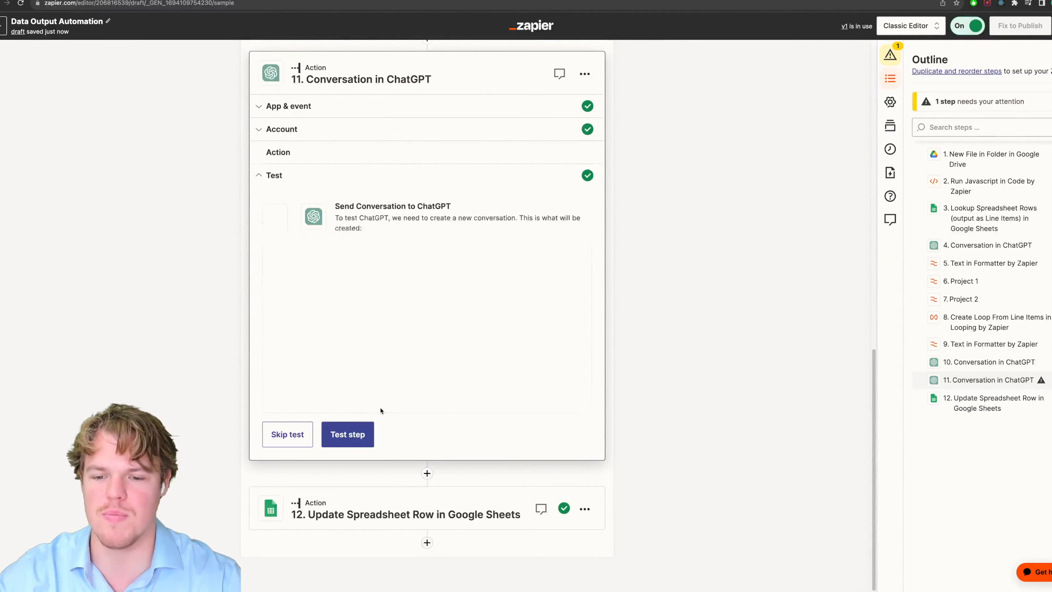
{"action": "left_click", "coordinate": [341, 438]}
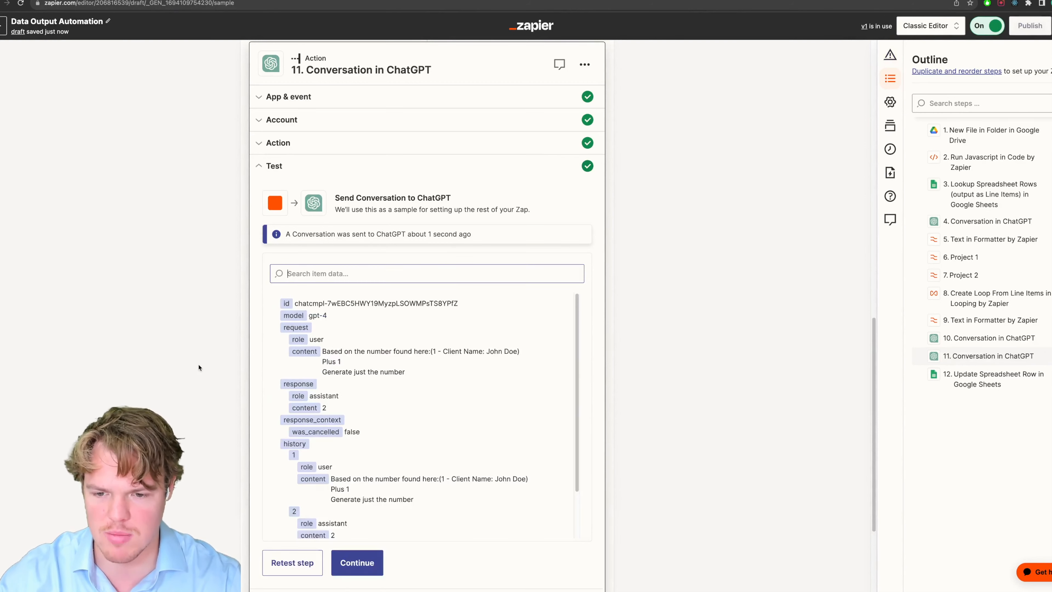
{"action": "scroll", "coordinate": [206, 366], "scroll_direction": "down", "scroll_amount": 2}
{"action": "scroll", "coordinate": [425, 399], "scroll_direction": "down", "scroll_amount": 1}
{"action": "left_click", "coordinate": [331, 412]}
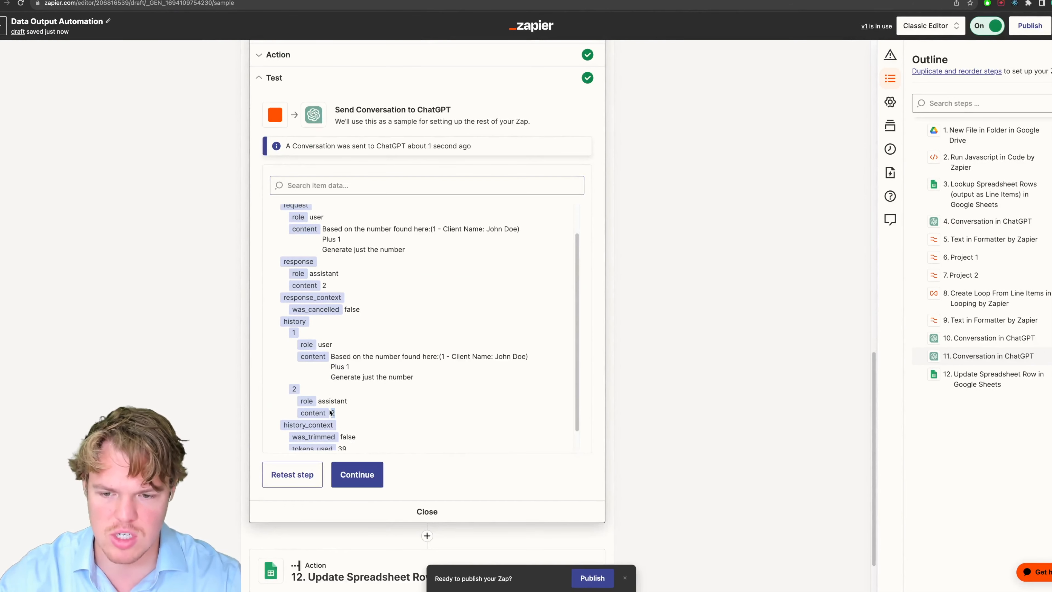
{"action": "scroll", "coordinate": [241, 390], "scroll_direction": "down", "scroll_amount": 2}
{"action": "left_click", "coordinate": [374, 499]}
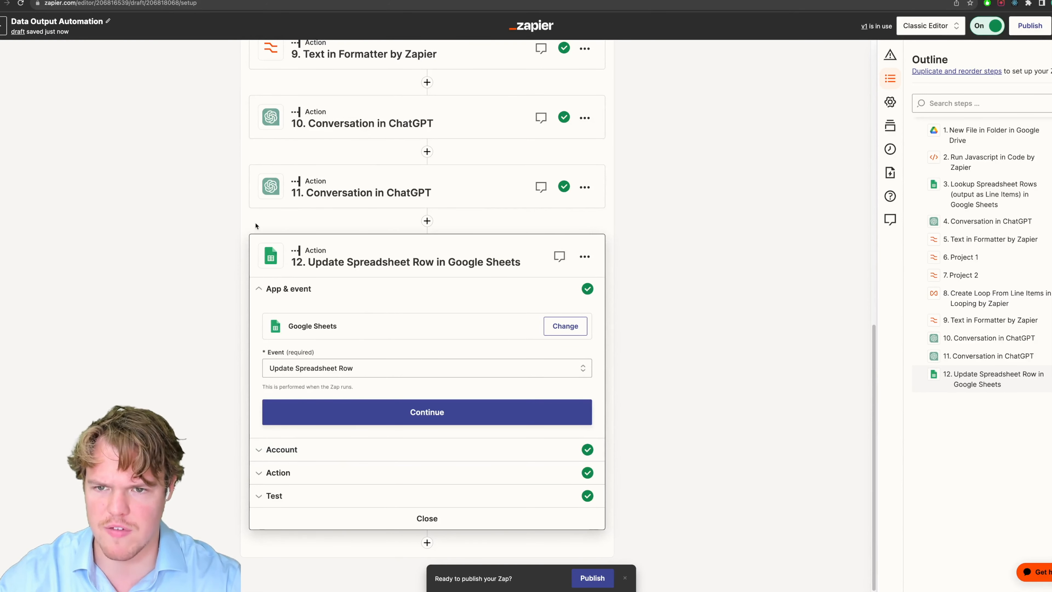
Reopen step 11's action settings and remove step 9's Output Item 1 from the parentheses in the User Message.
{"action": "scroll", "coordinate": [358, 211], "scroll_direction": "up", "scroll_amount": 2}
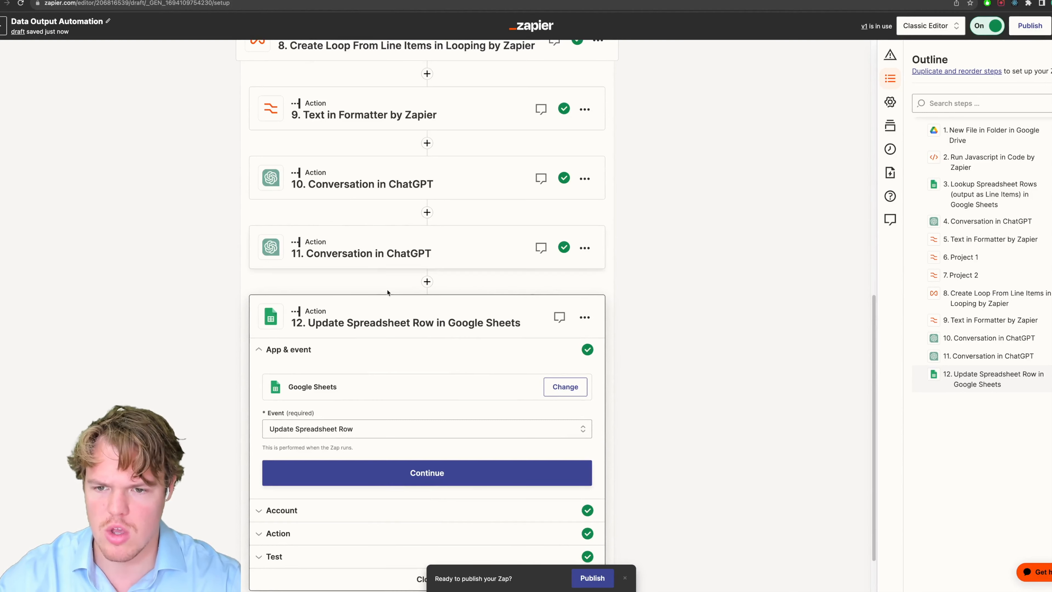
{"action": "left_click", "coordinate": [376, 259]}
{"action": "scroll", "coordinate": [375, 265], "scroll_direction": "down", "scroll_amount": 3}
{"action": "left_click", "coordinate": [352, 397]}
{"action": "scroll", "coordinate": [327, 429], "scroll_direction": "down", "scroll_amount": 1}
{"action": "left_click", "coordinate": [314, 404]}
{"action": "scroll", "coordinate": [414, 415], "scroll_direction": "down", "scroll_amount": 1}
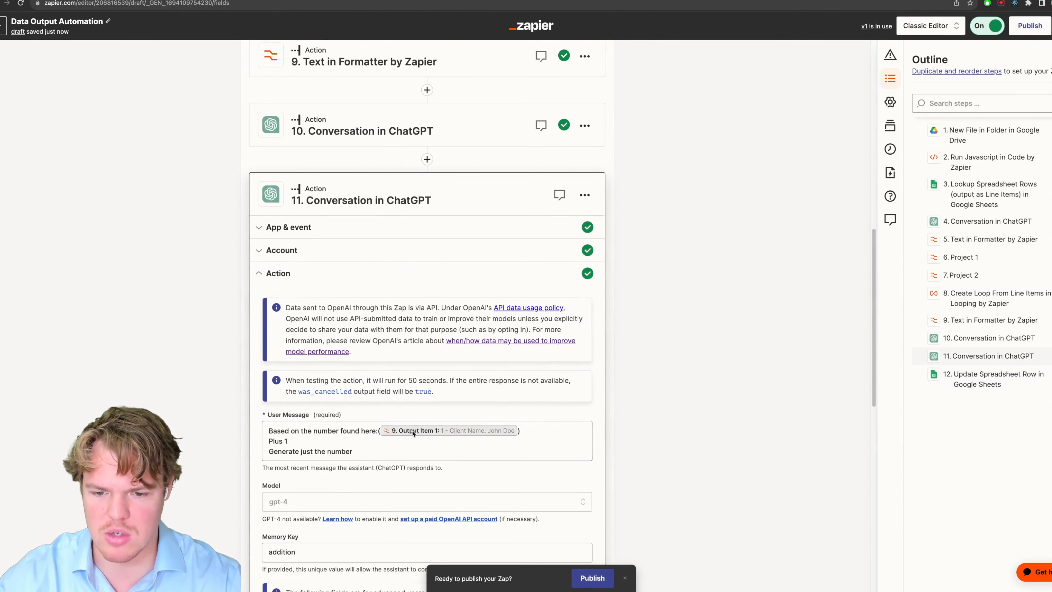
{"action": "left_click", "coordinate": [518, 431]}
{"action": "key", "text": "BackSpace"}
Insert step 8's Loop Iteration inside the parentheses of step 11's User Message.
{"action": "scroll", "coordinate": [361, 455], "scroll_direction": "down", "scroll_amount": 4}
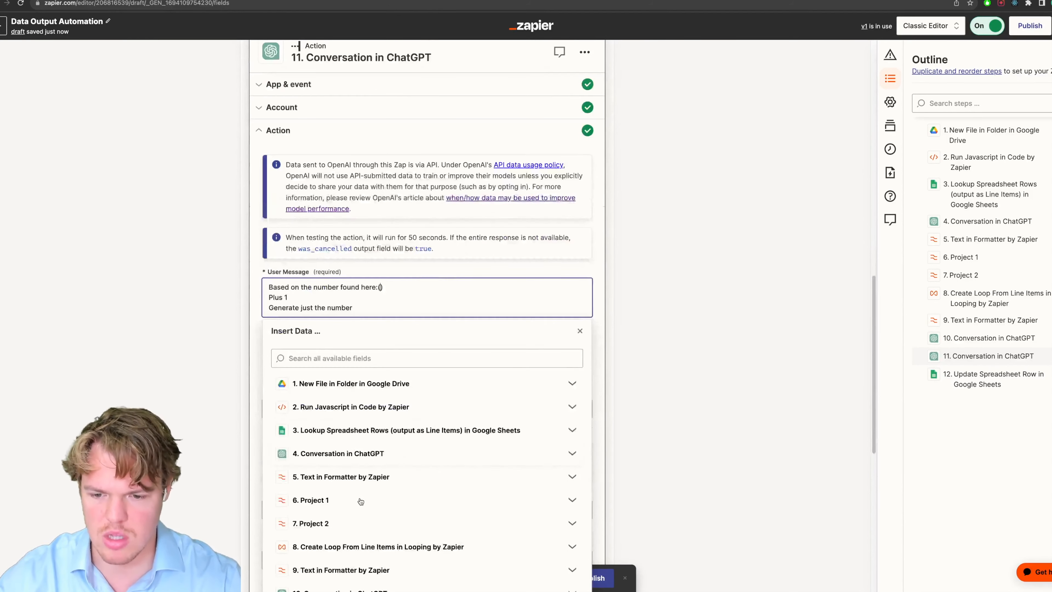
{"action": "scroll", "coordinate": [360, 501], "scroll_direction": "down", "scroll_amount": 4}
{"action": "left_click", "coordinate": [385, 406]}
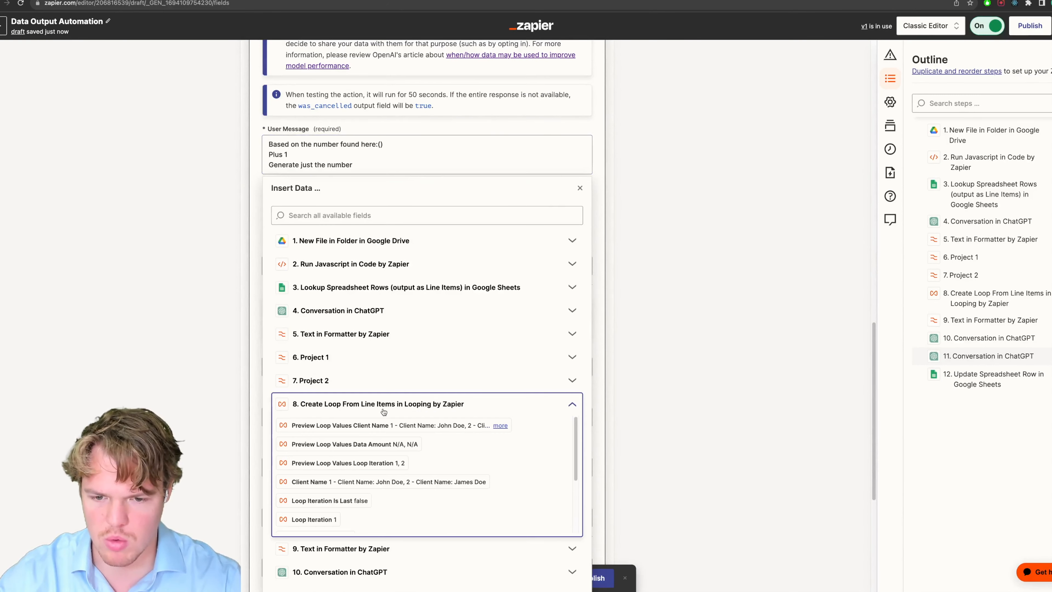
{"action": "left_click", "coordinate": [313, 519]}
{"action": "left_click", "coordinate": [487, 136]}
{"action": "scroll", "coordinate": [485, 157], "scroll_direction": "up", "scroll_amount": 2}
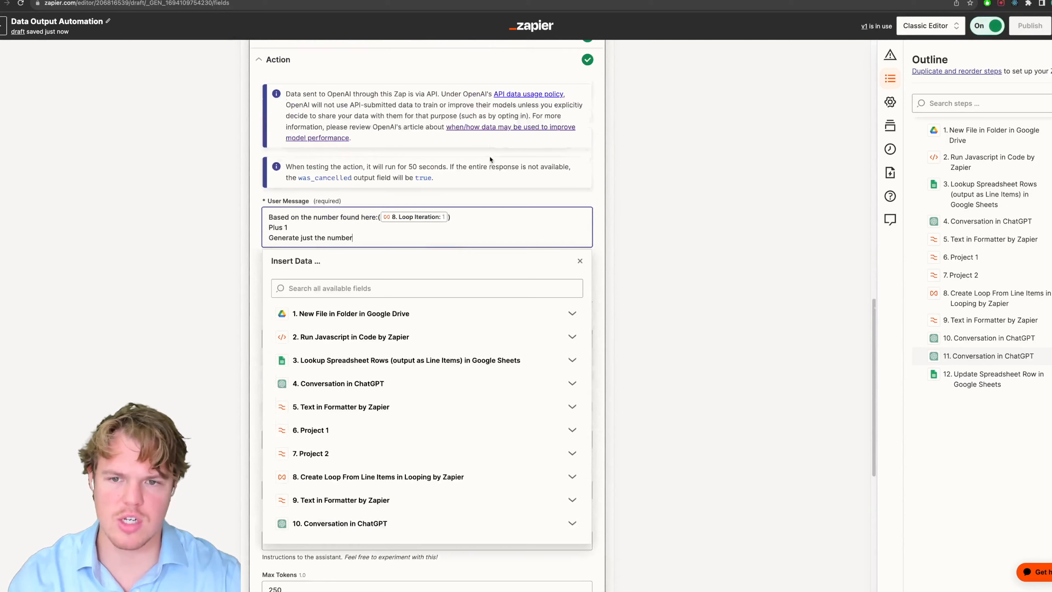
{"action": "scroll", "coordinate": [470, 188], "scroll_direction": "up", "scroll_amount": 3}
{"action": "left_click", "coordinate": [350, 342]}
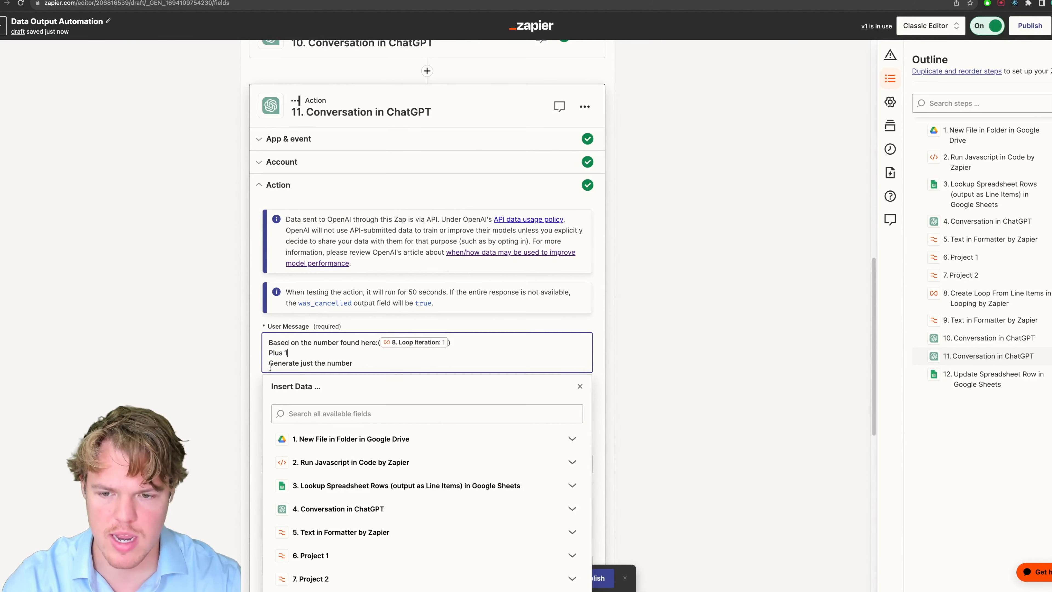
{"action": "left_click", "coordinate": [255, 379]}
Save step 11's revised settings and rerun its ChatGPT test.
{"action": "scroll", "coordinate": [328, 381], "scroll_direction": "down", "scroll_amount": 10}
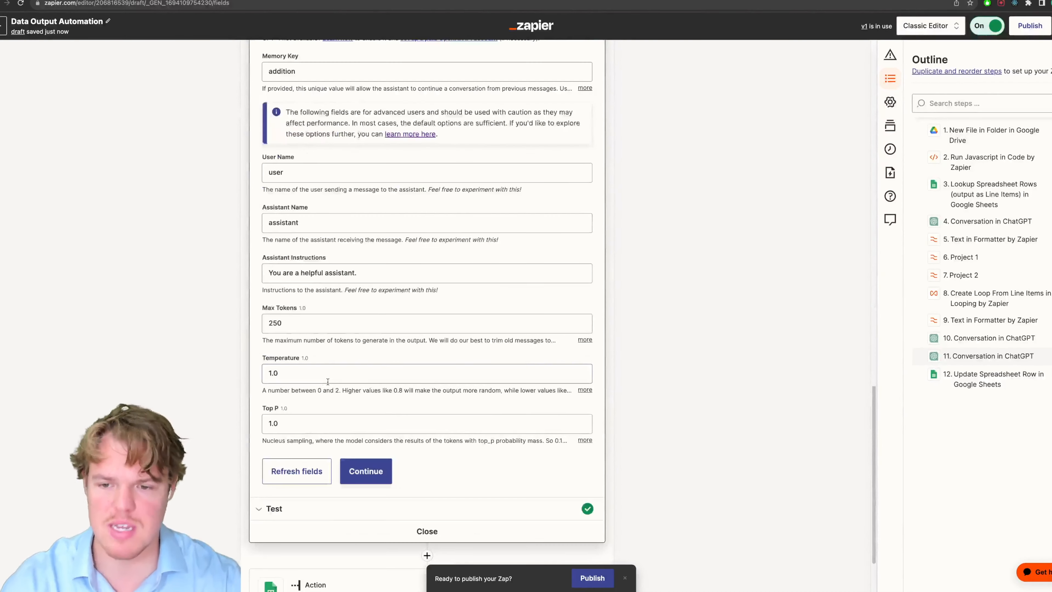
{"action": "left_click", "coordinate": [365, 461]}
{"action": "left_click", "coordinate": [292, 414]}
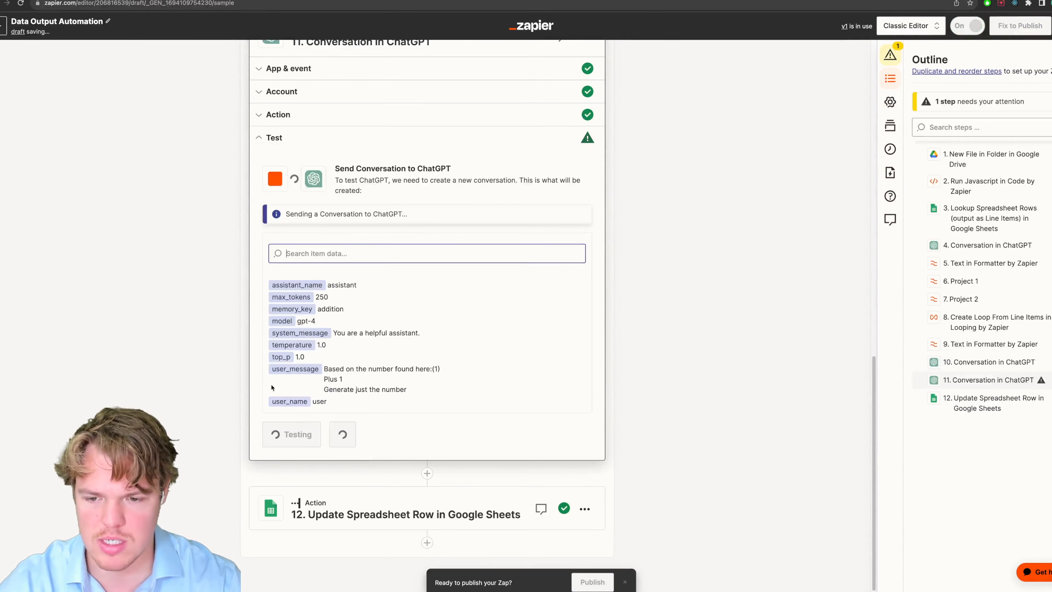
{"action": "scroll", "coordinate": [257, 373], "scroll_direction": "up", "scroll_amount": 8}
{"action": "scroll", "coordinate": [213, 335], "scroll_direction": "down", "scroll_amount": 5}
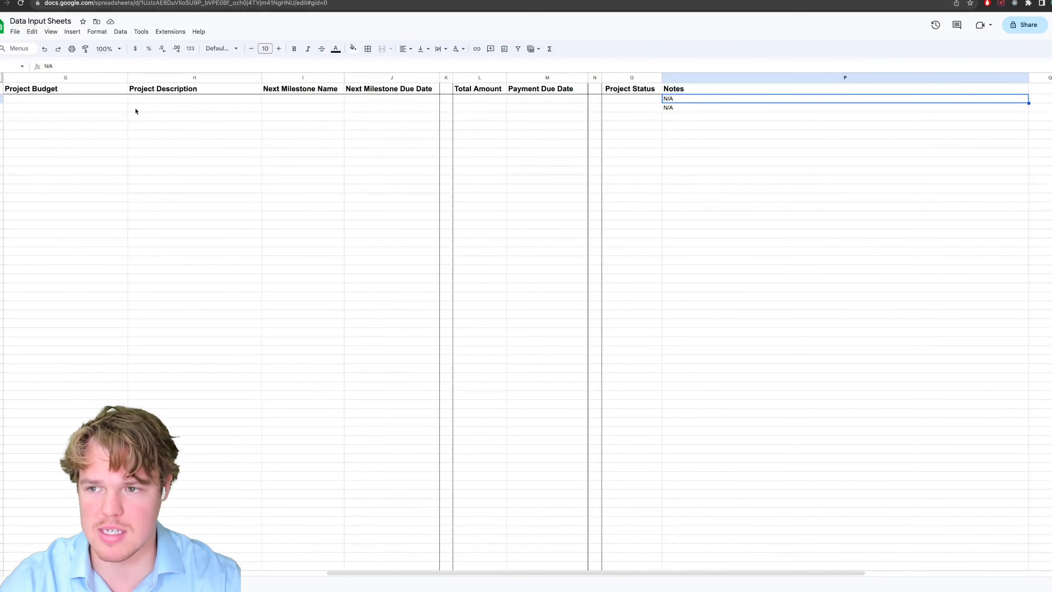
Check the first two data rows in the Data Input Sheets spreadsheet against step 11's test response and User Message.
{"action": "left_click", "coordinate": [78, 100]}
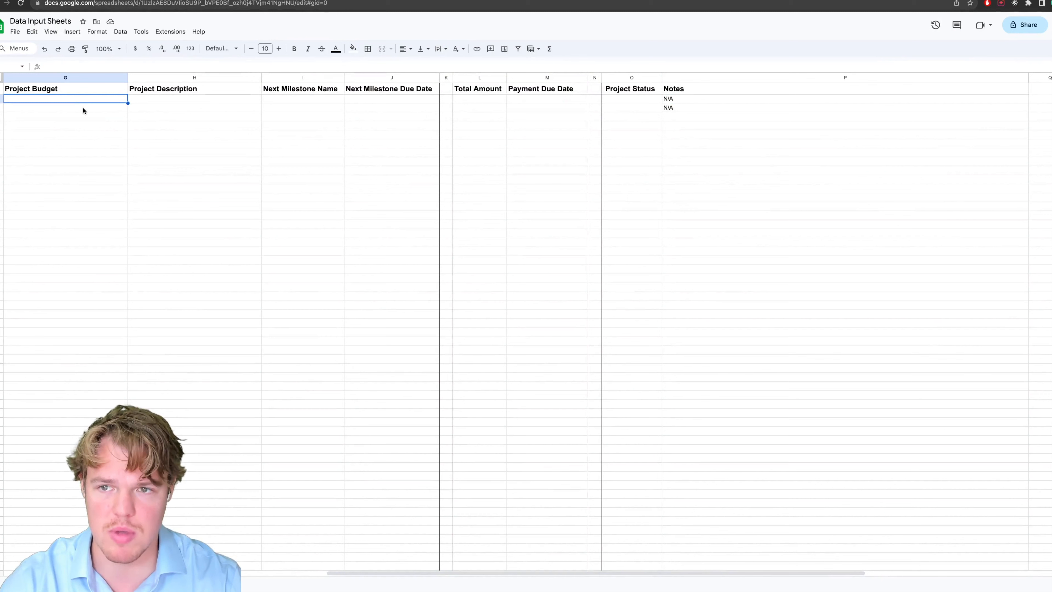
{"action": "left_click", "coordinate": [71, 108]}
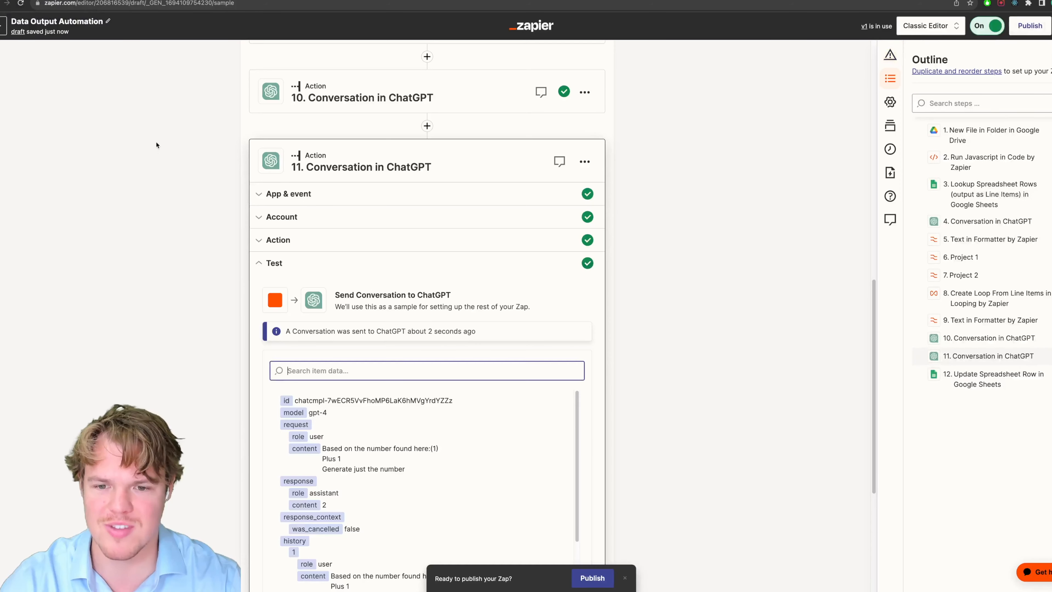
{"action": "scroll", "coordinate": [165, 263], "scroll_direction": "down", "scroll_amount": 5}
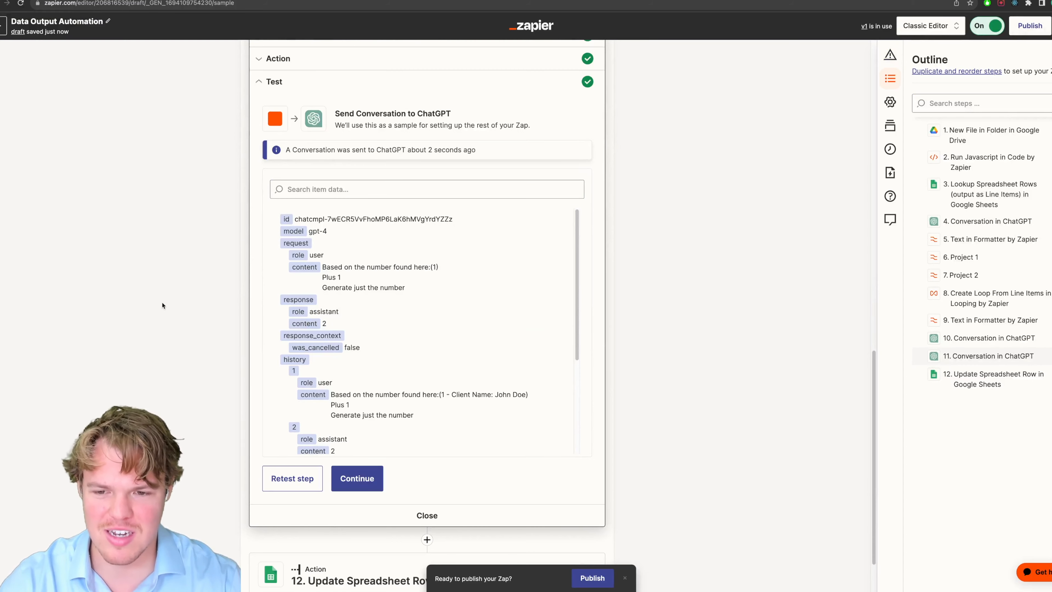
{"action": "scroll", "coordinate": [159, 303], "scroll_direction": "up", "scroll_amount": 3}
{"action": "left_click", "coordinate": [297, 165]}
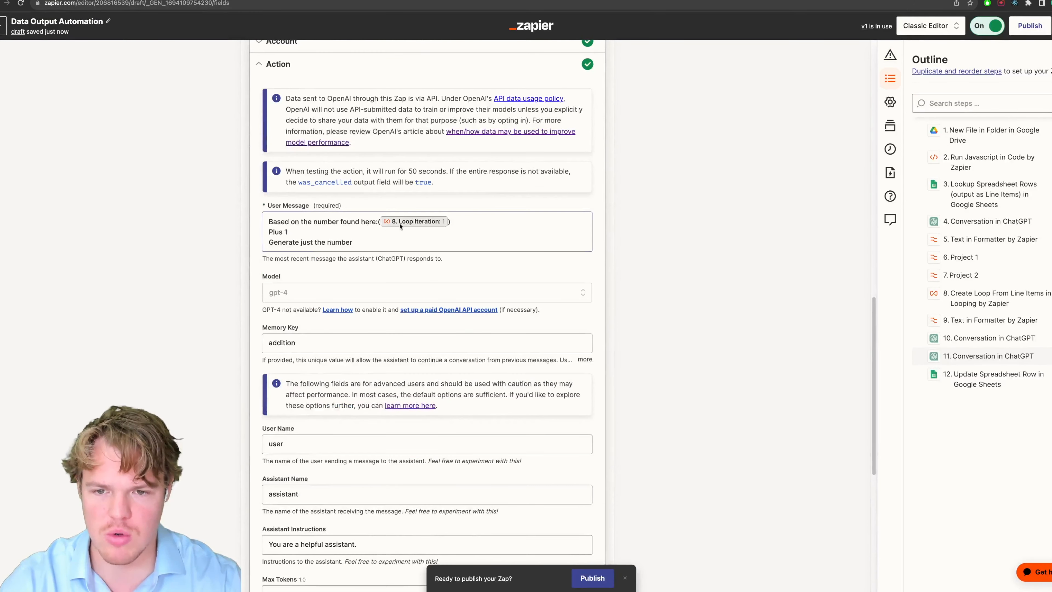
Open step 12's action settings and set Row to a custom value using step 11's Reply.
{"action": "scroll", "coordinate": [190, 291], "scroll_direction": "down", "scroll_amount": 10}
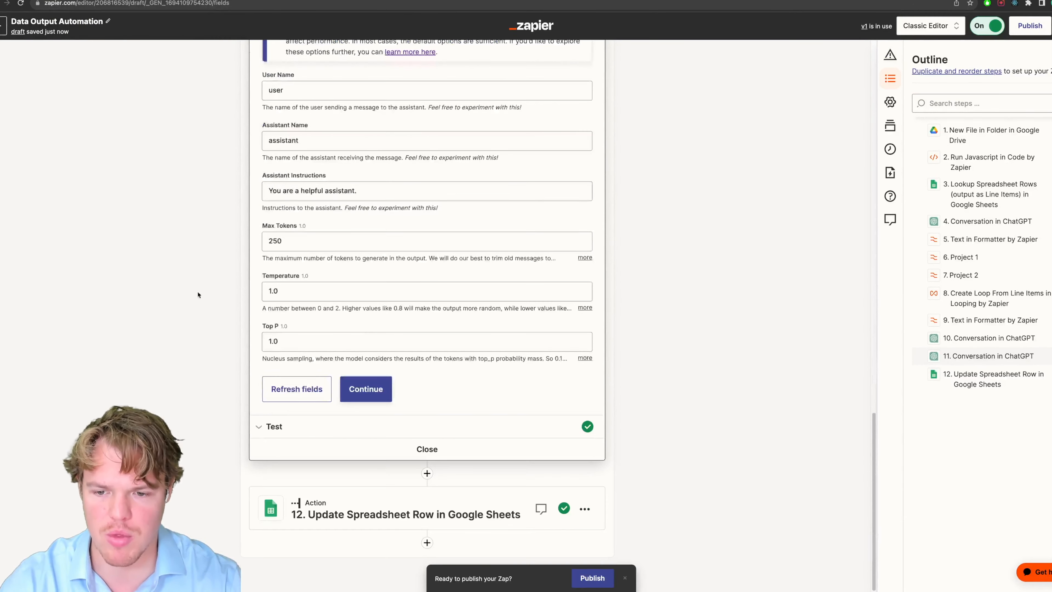
{"action": "left_click", "coordinate": [334, 503]}
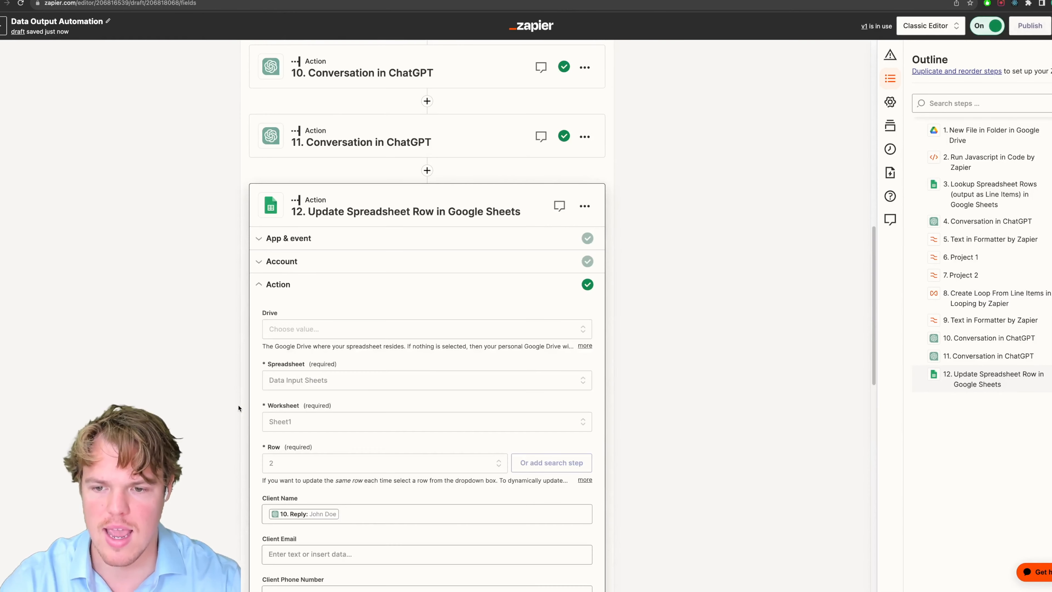
{"action": "left_click", "coordinate": [318, 468]}
{"action": "left_click", "coordinate": [315, 490]}
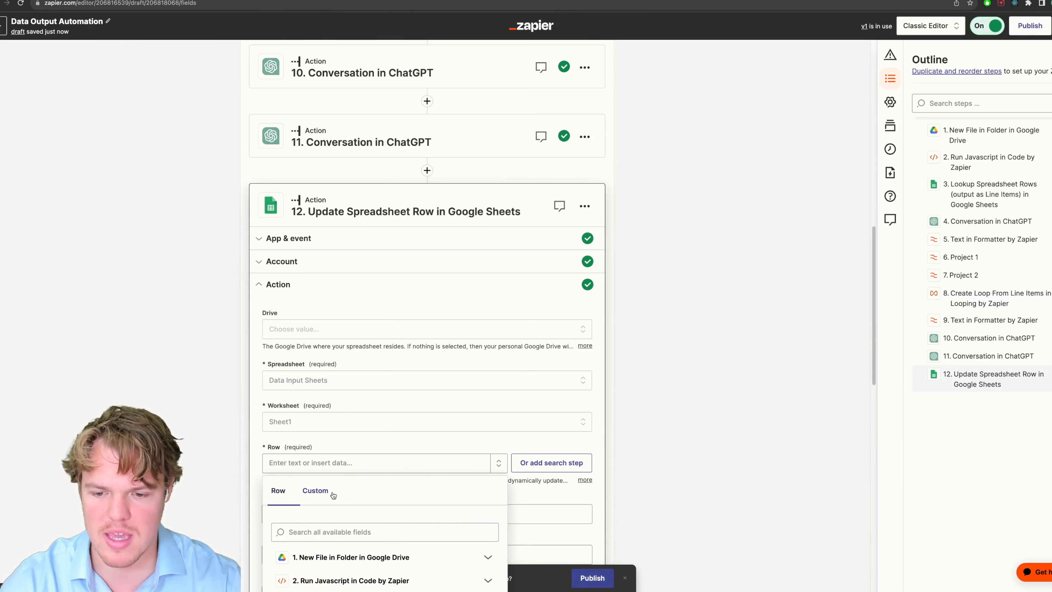
{"action": "scroll", "coordinate": [167, 420], "scroll_direction": "down", "scroll_amount": 8}
{"action": "left_click", "coordinate": [338, 477]}
{"action": "scroll", "coordinate": [338, 456], "scroll_direction": "down", "scroll_amount": 5}
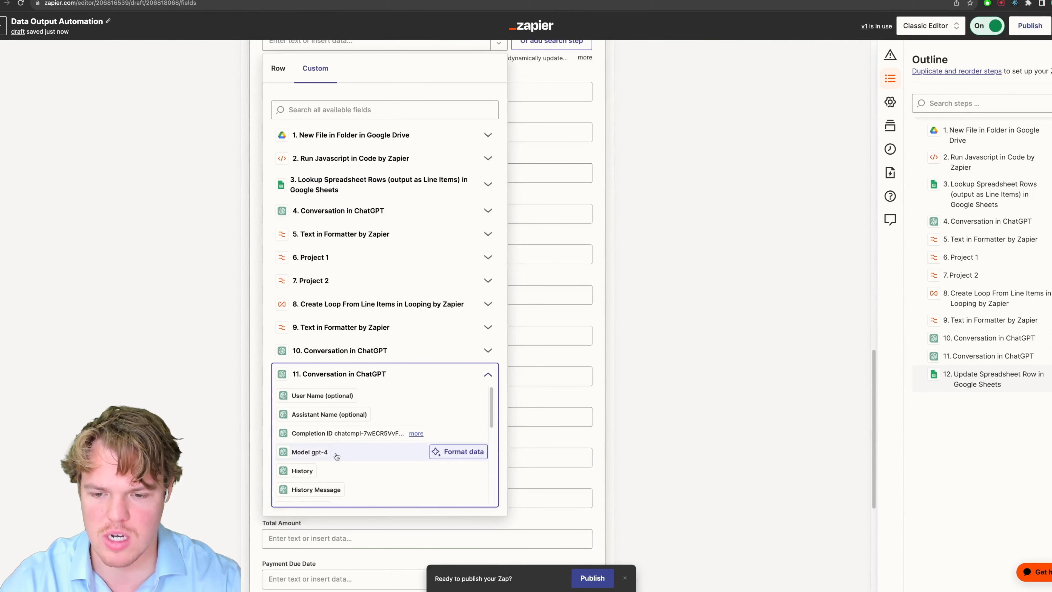
{"action": "scroll", "coordinate": [337, 455], "scroll_direction": "down", "scroll_amount": 3}
{"action": "left_click", "coordinate": [318, 485]}
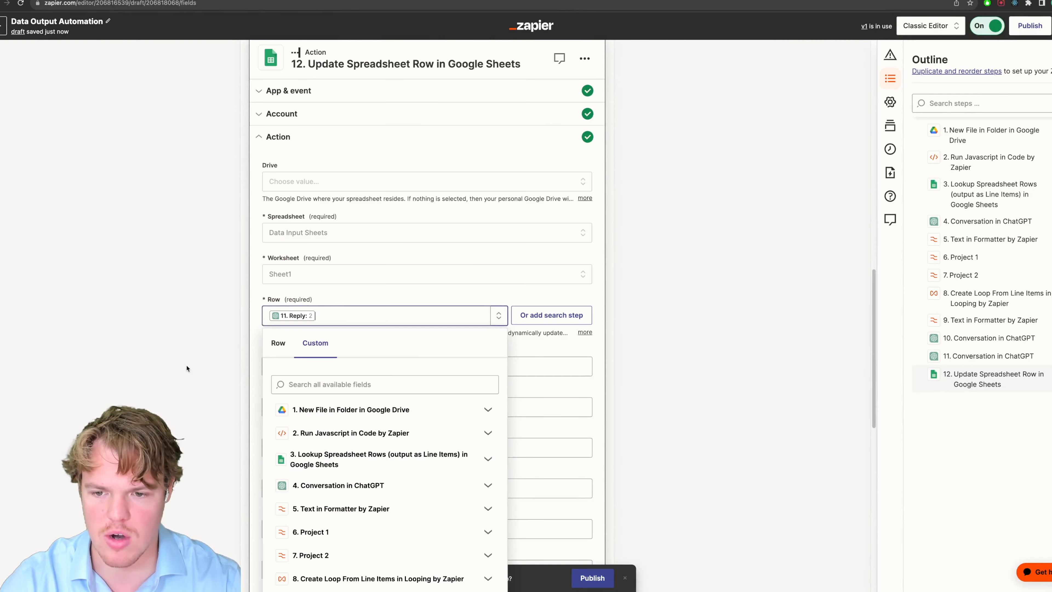
Save step 12's settings, skip its test, and publish the new version of the Zap.
{"action": "scroll", "coordinate": [197, 364], "scroll_direction": "down", "scroll_amount": 2}
{"action": "scroll", "coordinate": [197, 364], "scroll_direction": "down", "scroll_amount": 10}
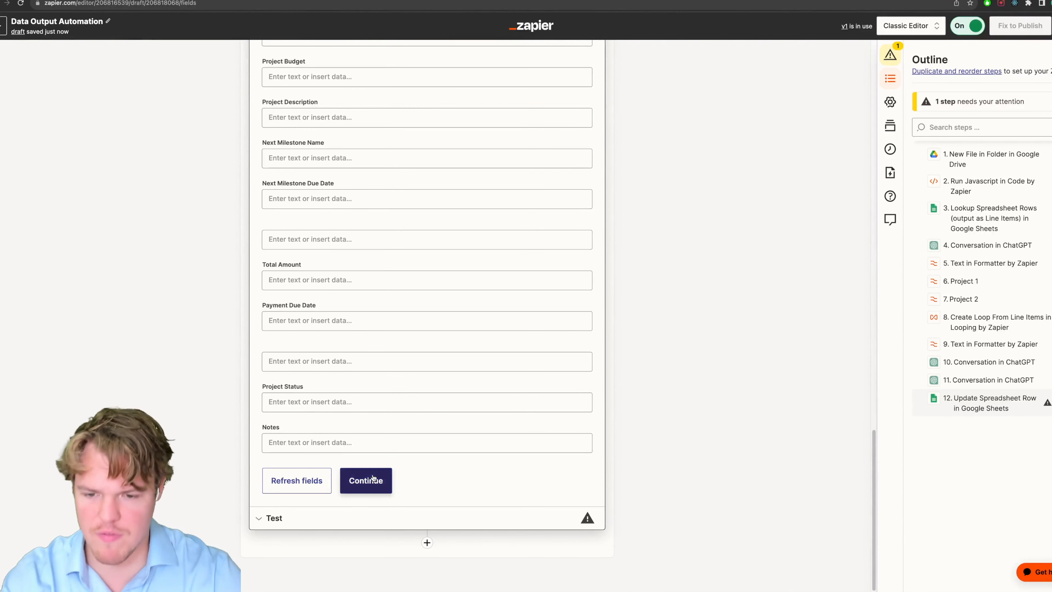
{"action": "left_click", "coordinate": [366, 480]}
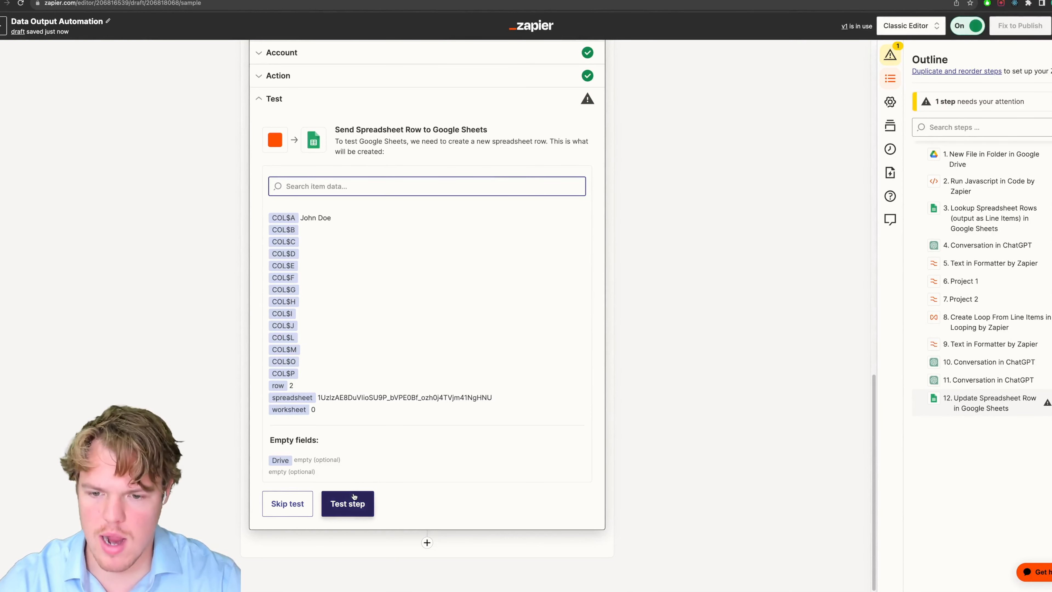
{"action": "left_click", "coordinate": [302, 506]}
{"action": "left_click", "coordinate": [549, 322]}
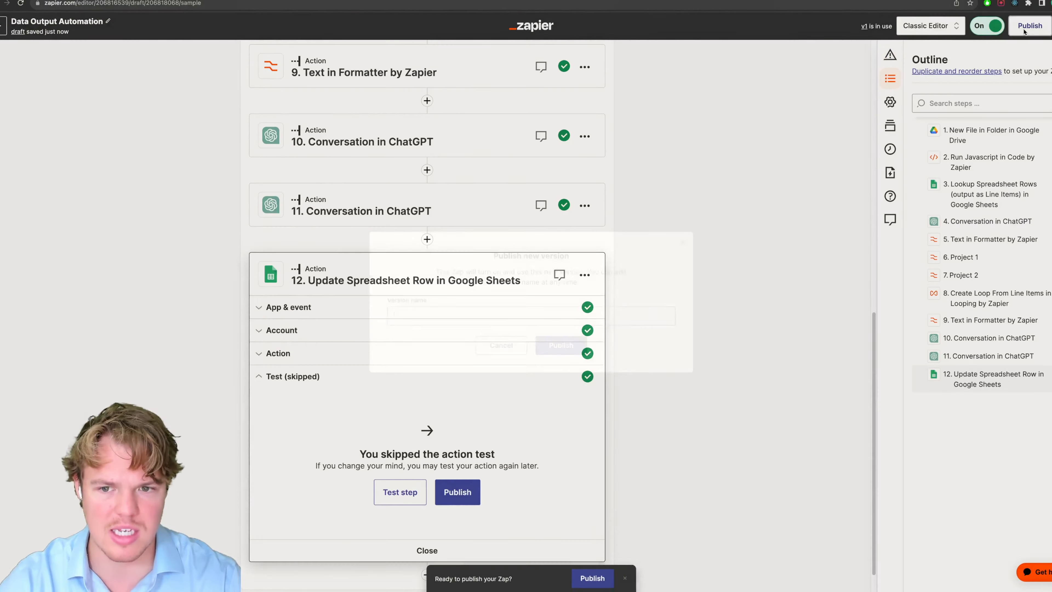
{"action": "left_click", "coordinate": [1030, 26]}
{"action": "left_click", "coordinate": [572, 351]}
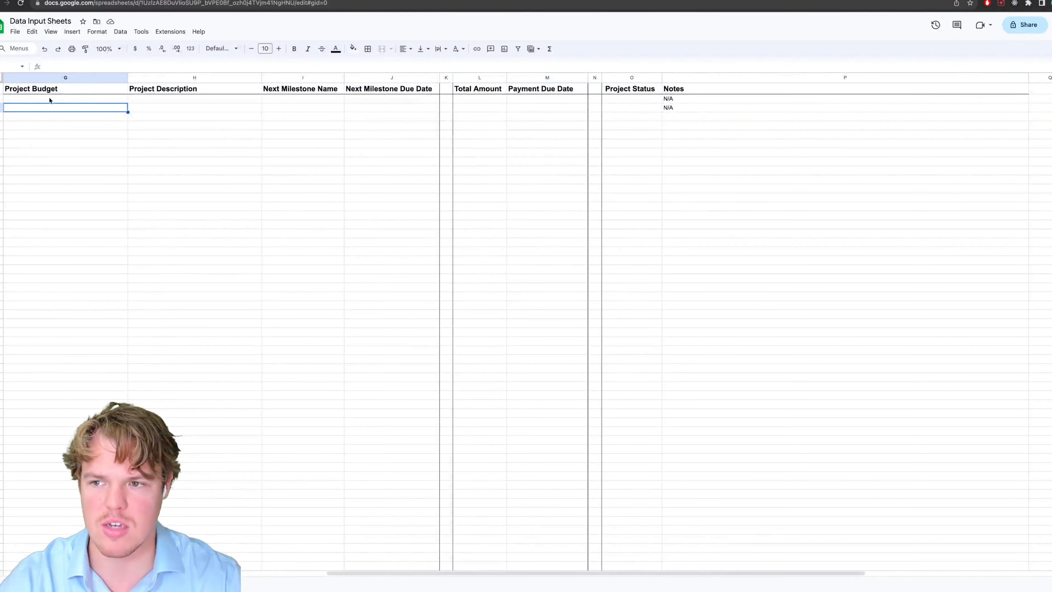
Switch to the Data Input Sheets spreadsheet and check the first rows of the Client Name column.
{"action": "left_click", "coordinate": [66, 143]}
{"action": "scroll", "coordinate": [168, 150], "scroll_direction": "left", "scroll_amount": 10}
{"action": "left_click", "coordinate": [70, 106]}
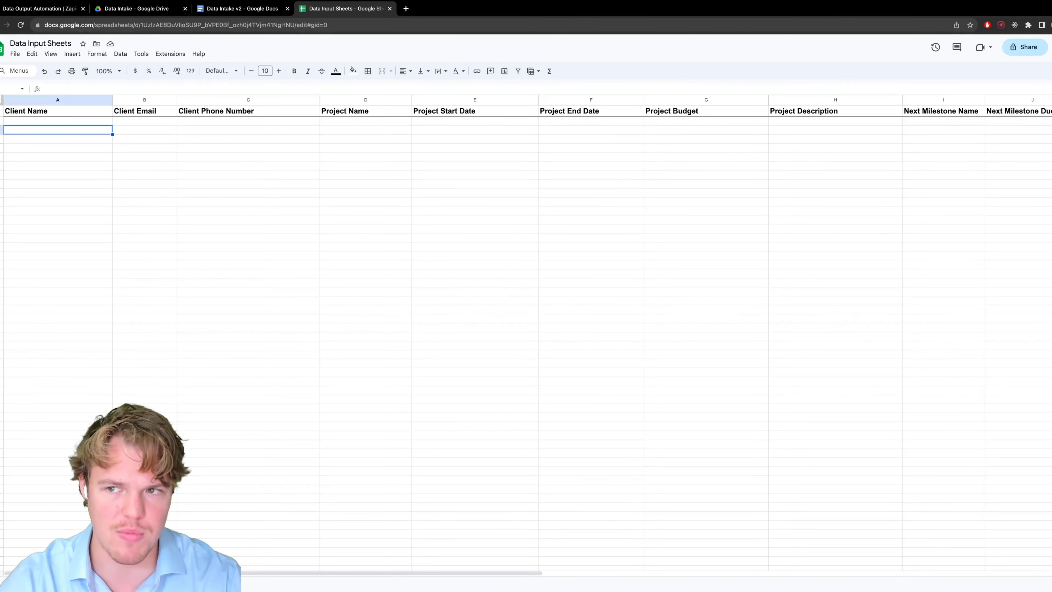
Review the Zap run's step details and the run list in Zap history, and recheck the spreadsheet's Client Name column.
{"action": "left_click", "coordinate": [40, 7]}
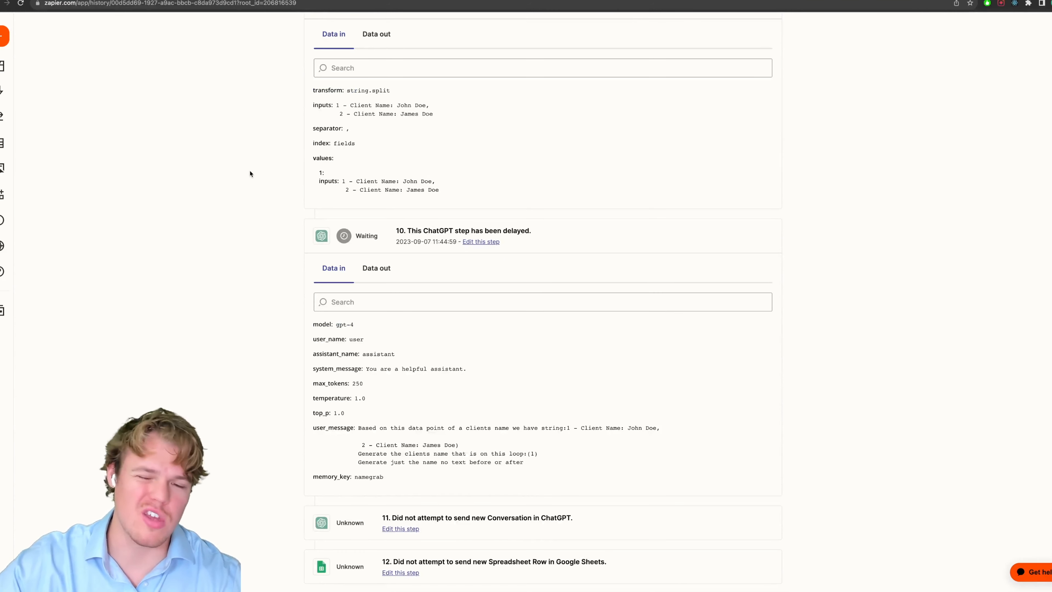
{"action": "scroll", "coordinate": [250, 174], "scroll_direction": "down", "scroll_amount": 3}
{"action": "scroll", "coordinate": [415, 267], "scroll_direction": "up", "scroll_amount": 2}
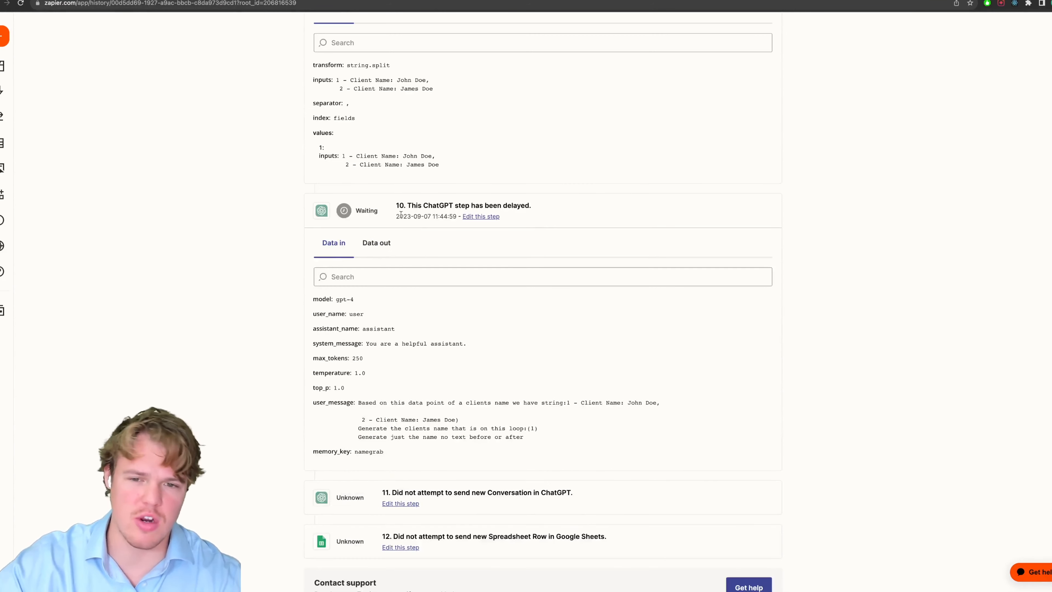
{"action": "scroll", "coordinate": [291, 239], "scroll_direction": "up", "scroll_amount": 20}
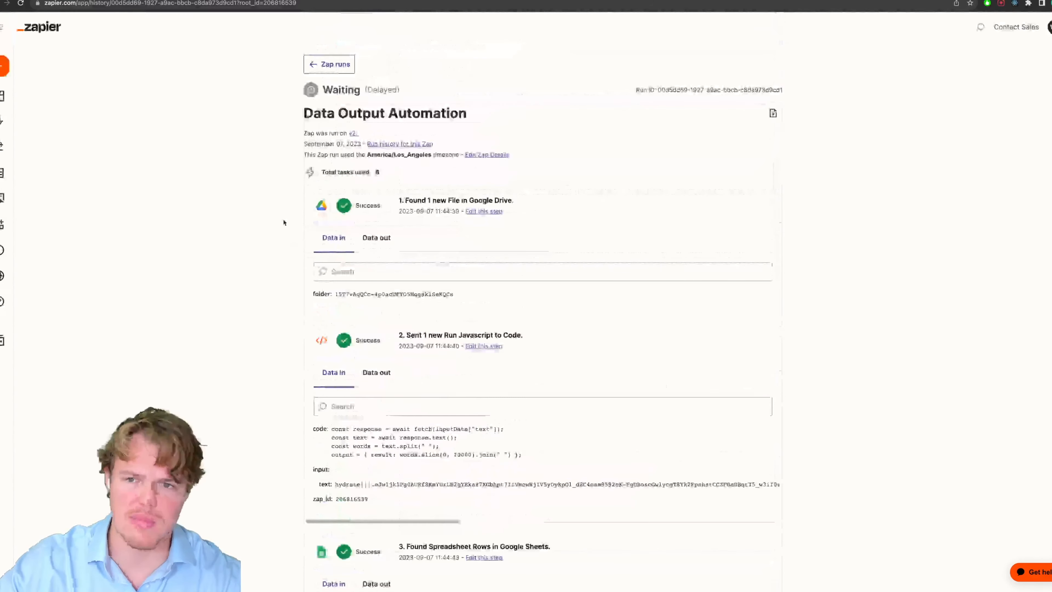
{"action": "left_click", "coordinate": [331, 65]}
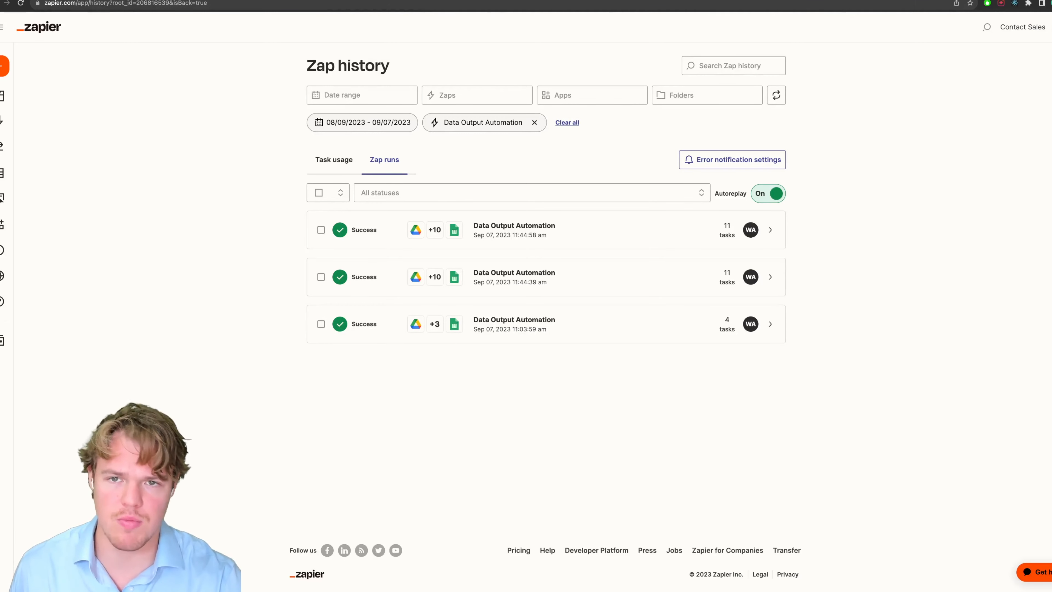
{"action": "key", "text": "ctrl+Tab"}
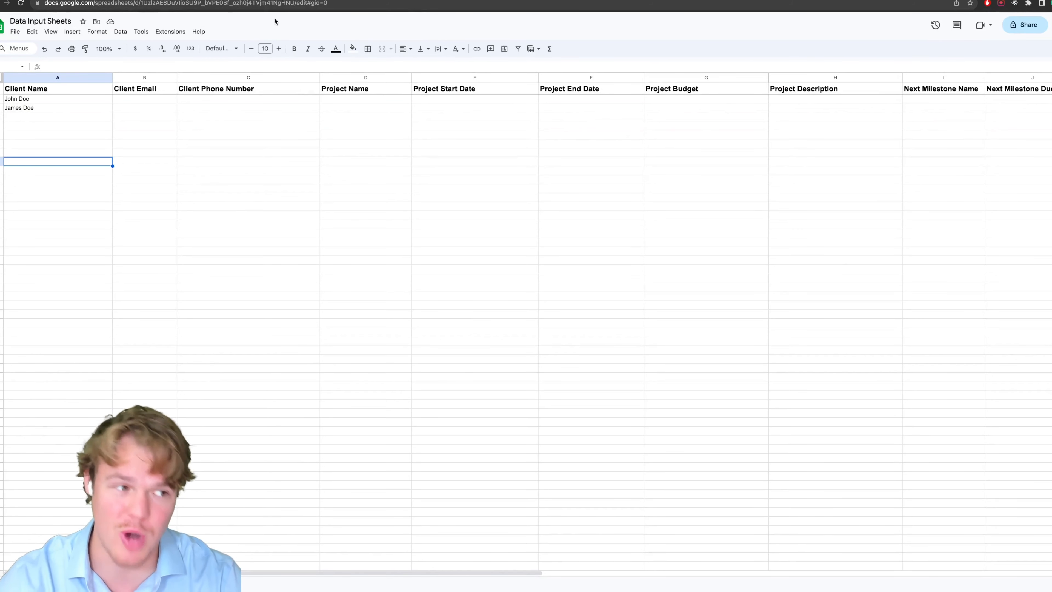
Return to the published Data Output Automation Zap and open it for editing at its loop steps.
{"action": "key", "text": "ctrl+Tab"}
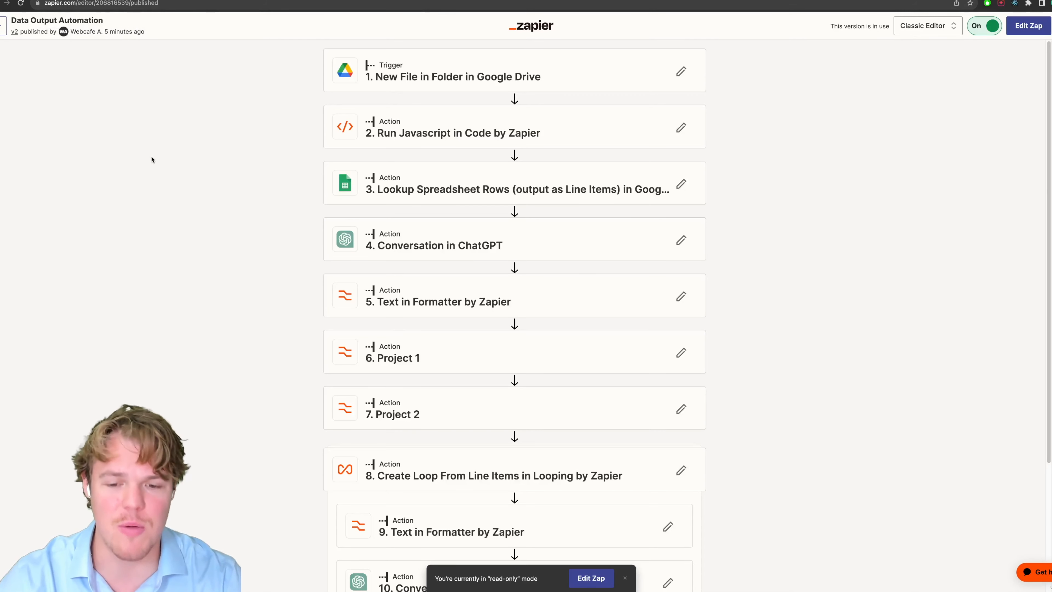
{"action": "scroll", "coordinate": [151, 160], "scroll_direction": "down", "scroll_amount": 5}
{"action": "left_click", "coordinate": [1010, 25]}
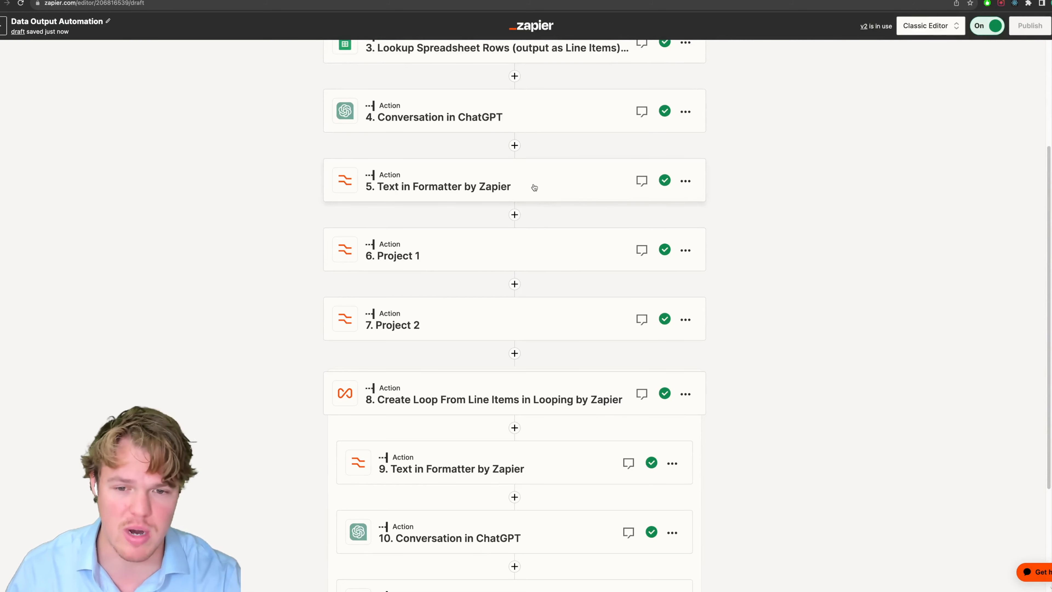
{"action": "scroll", "coordinate": [402, 390], "scroll_direction": "down", "scroll_amount": 5}
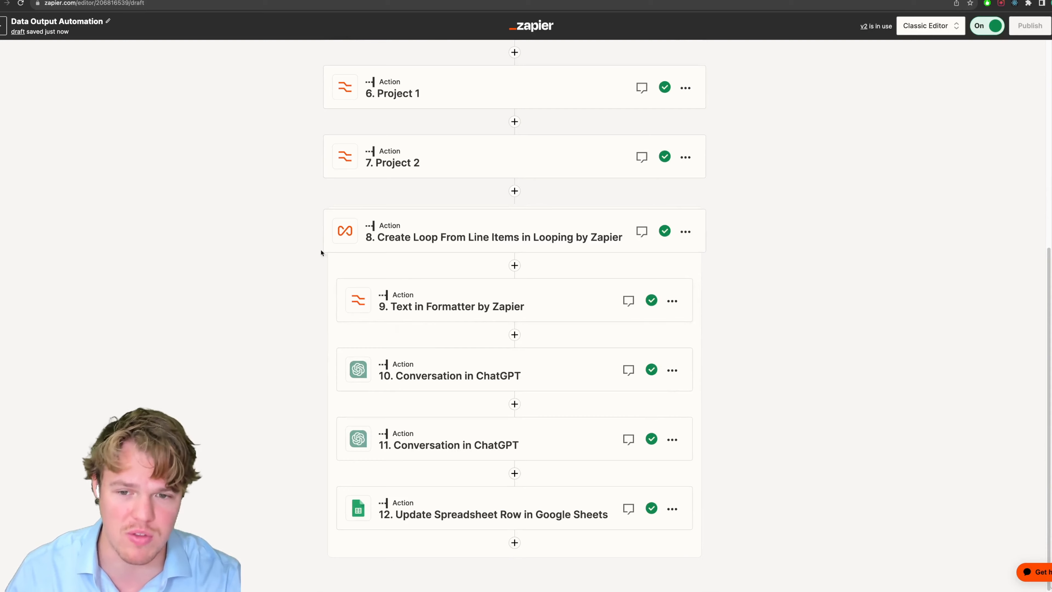
Insert a new action between Project 1 and Project 2 and search its app list for "zap" to browse Zapier's built-in apps.
{"action": "scroll", "coordinate": [419, 293], "scroll_direction": "up", "scroll_amount": 10}
{"action": "scroll", "coordinate": [447, 286], "scroll_direction": "down", "scroll_amount": 3}
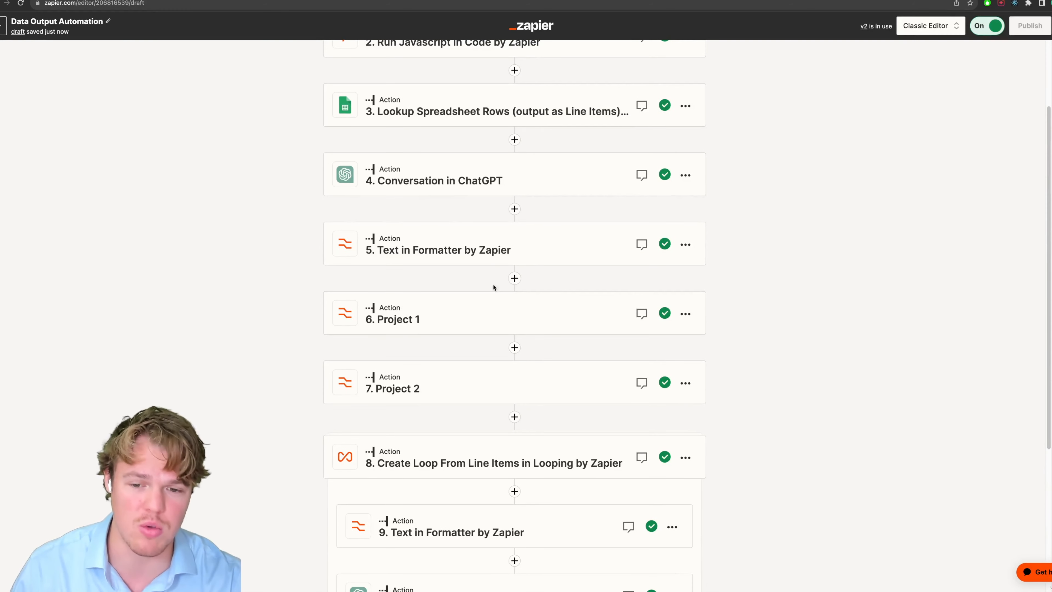
{"action": "left_click", "coordinate": [514, 347]}
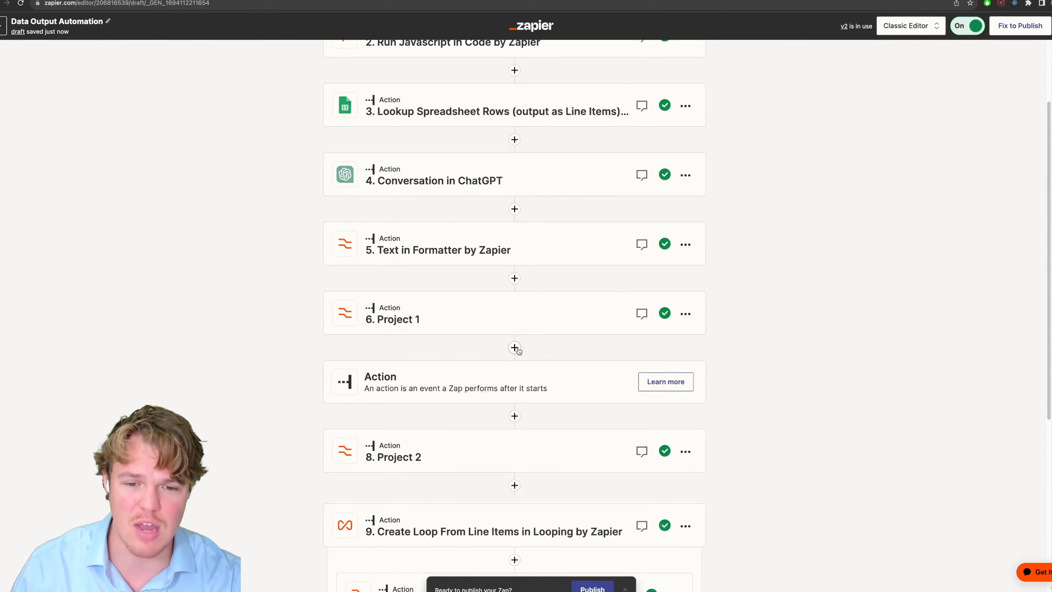
{"action": "type", "text": "zap"}
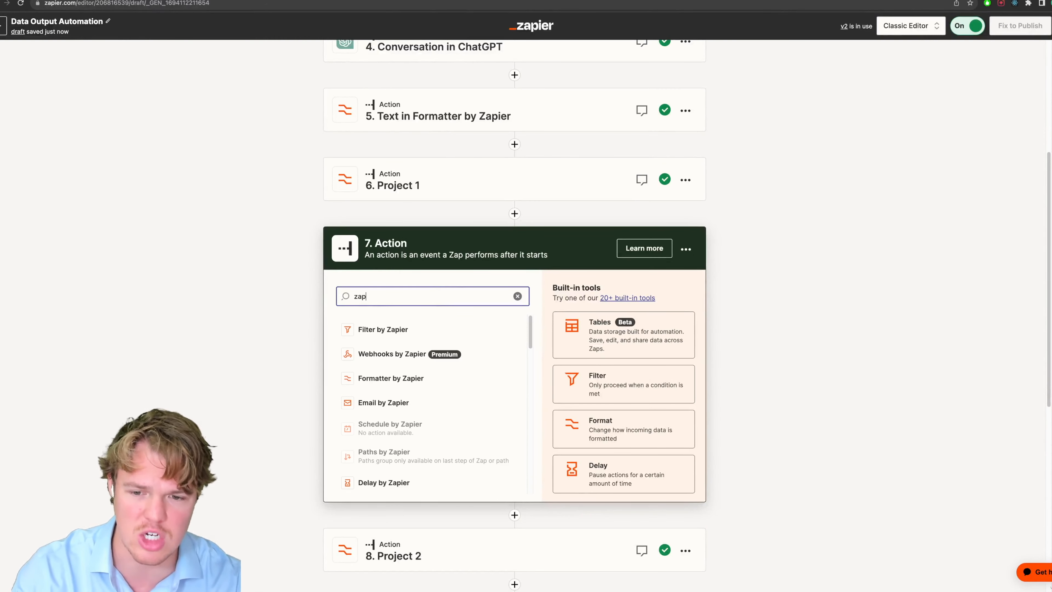
{"action": "scroll", "coordinate": [442, 390], "scroll_direction": "down", "scroll_amount": 8}
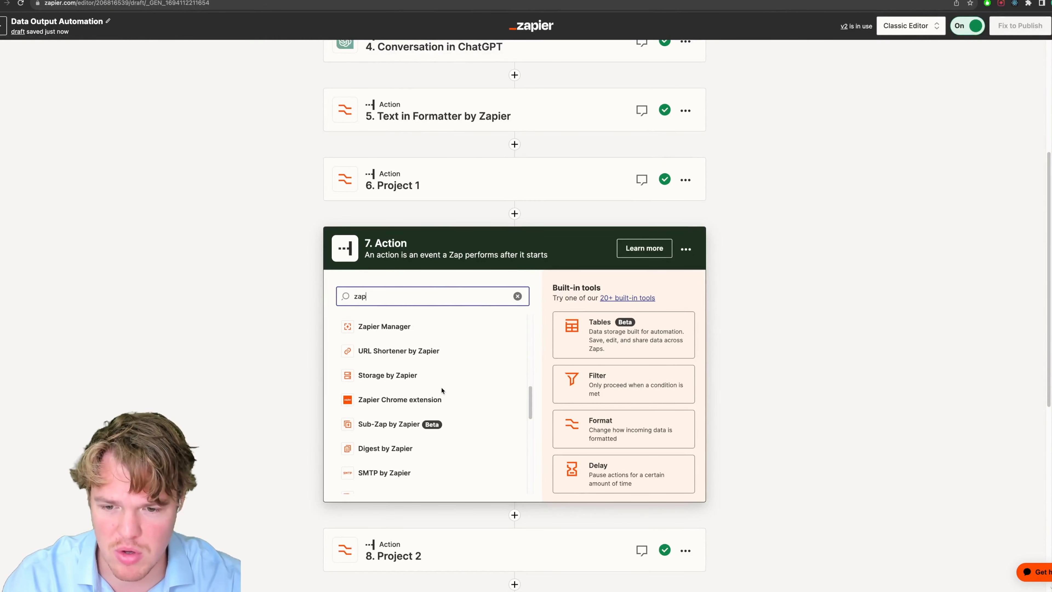
{"action": "scroll", "coordinate": [443, 399], "scroll_direction": "down", "scroll_amount": 1}
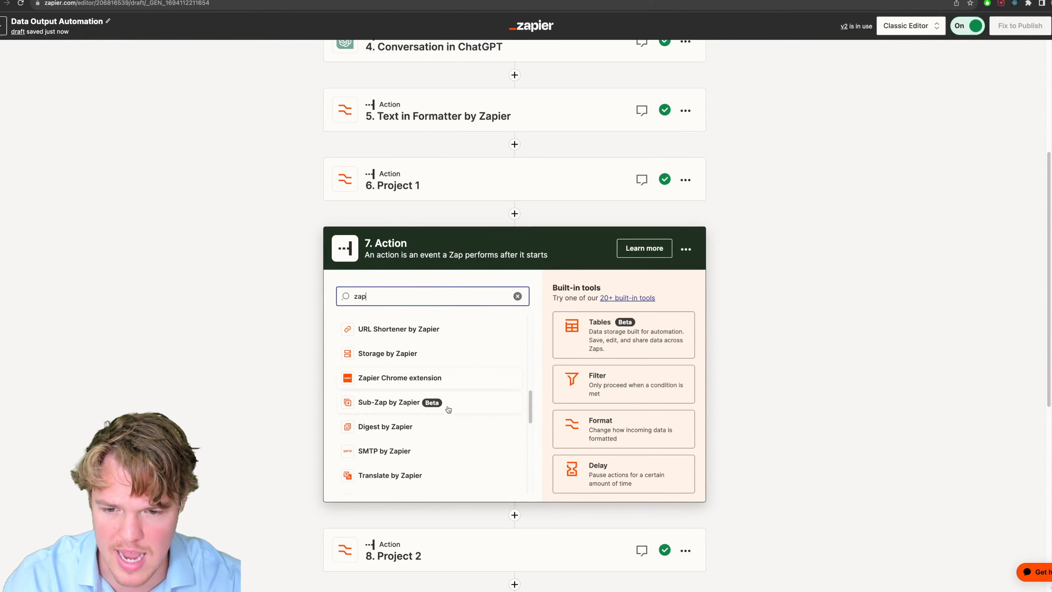
{"action": "left_click", "coordinate": [202, 375]}
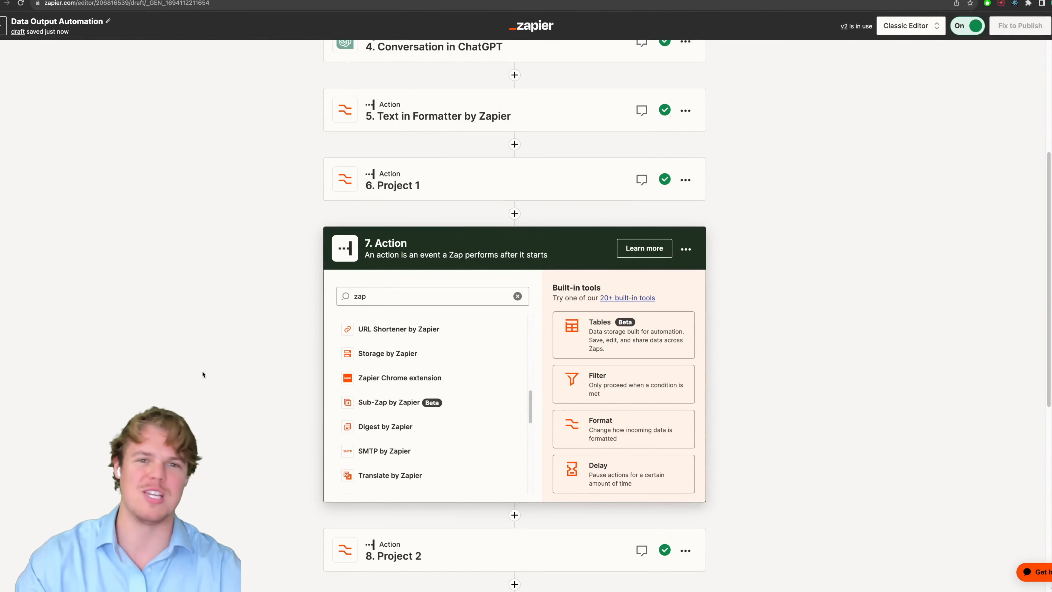
Delete the empty action between Project 1 and Project 2.
{"action": "left_click", "coordinate": [693, 249]}
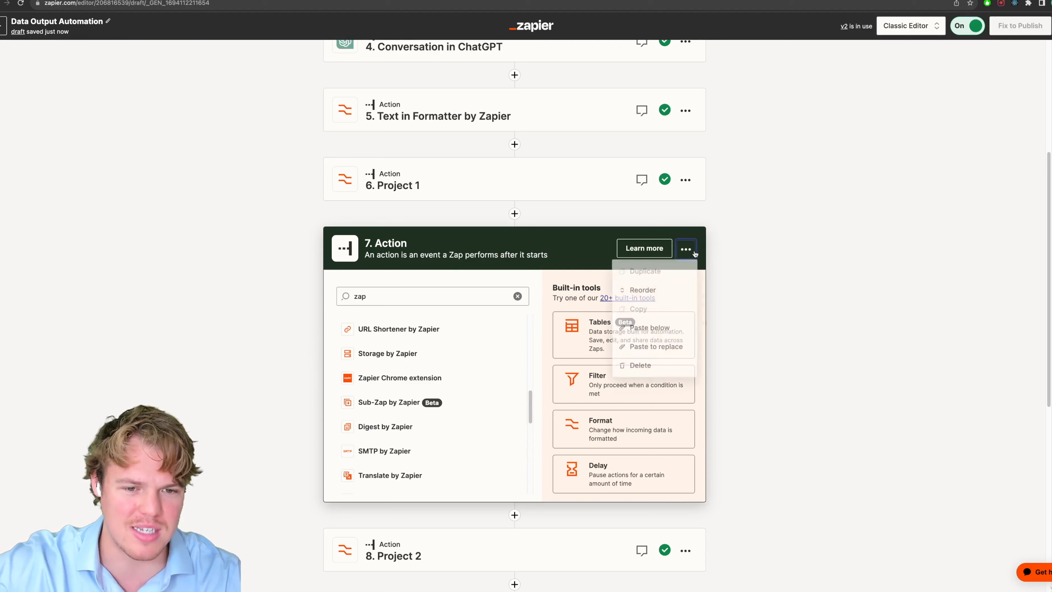
{"action": "left_click", "coordinate": [657, 366]}
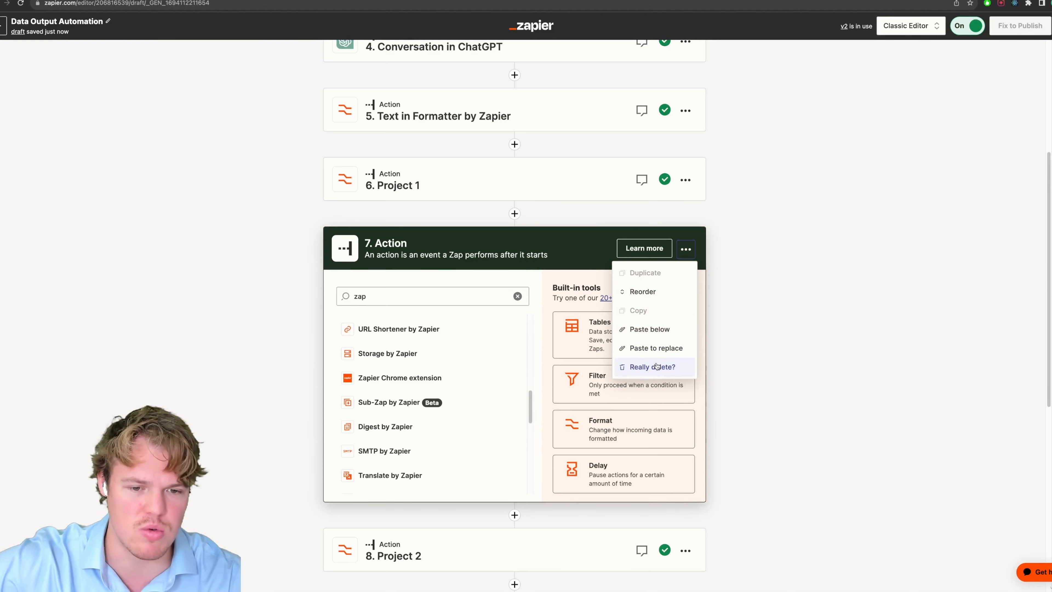
{"action": "left_click", "coordinate": [657, 366]}
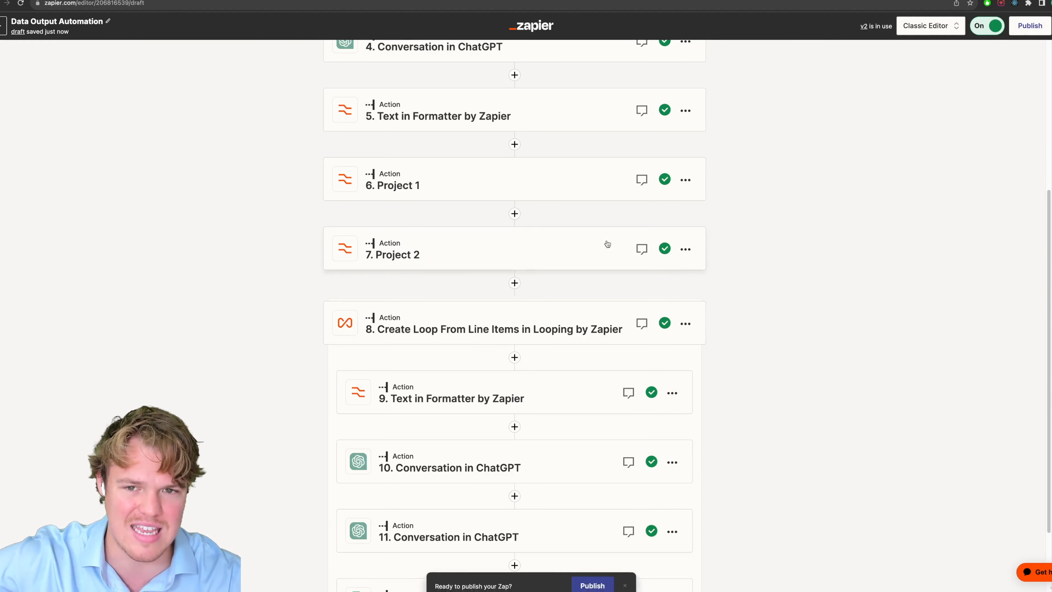
{"action": "scroll", "coordinate": [594, 253], "scroll_direction": "up", "scroll_amount": 3}
{"action": "scroll", "coordinate": [605, 306], "scroll_direction": "down", "scroll_amount": 4}
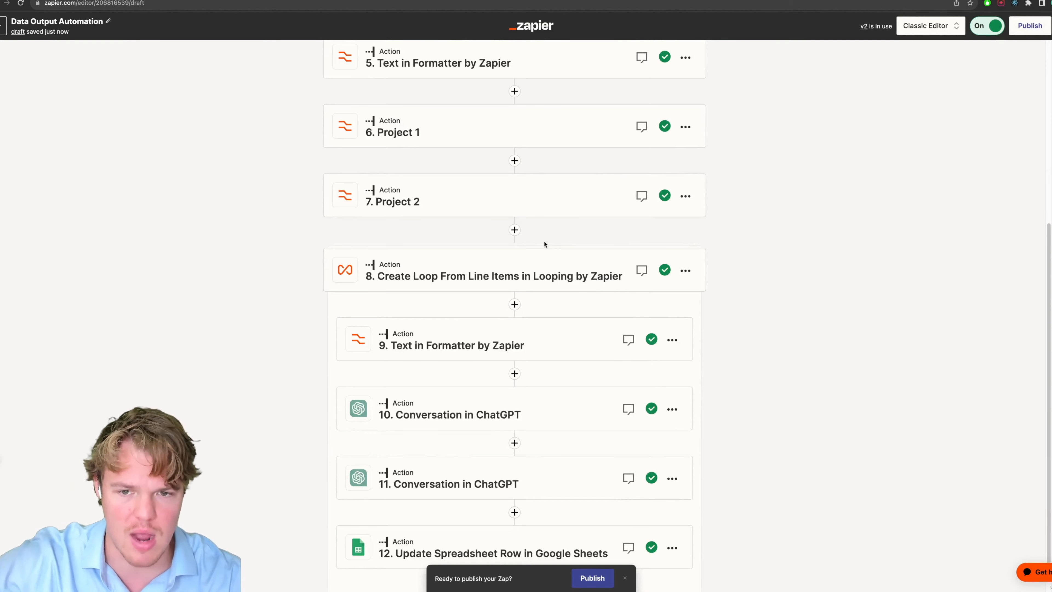
{"action": "scroll", "coordinate": [762, 266], "scroll_direction": "up", "scroll_amount": 2}
{"action": "scroll", "coordinate": [775, 266], "scroll_direction": "up", "scroll_amount": 2}
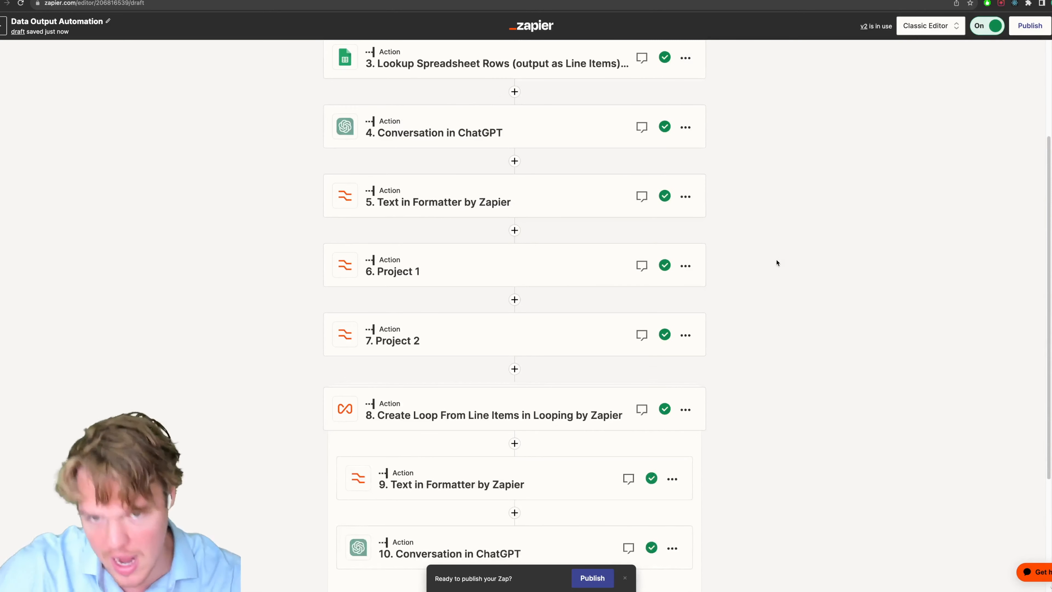